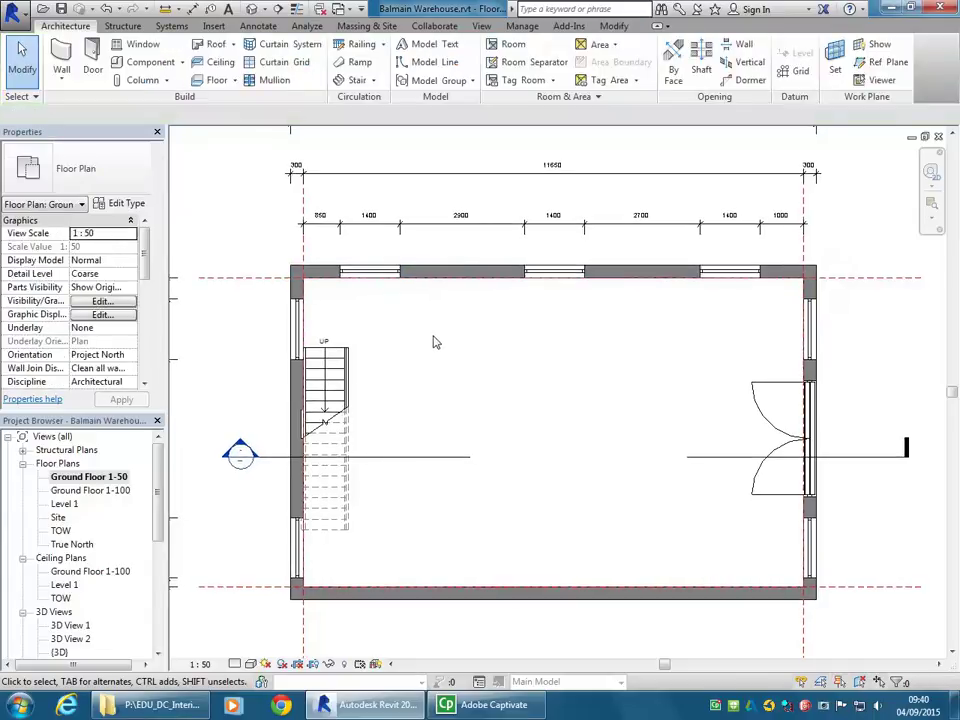
Select the top wall and change the Sandstone 300mm type's Coarse Scale Fill Color from grey to Black.
{"action": "left_click", "coordinate": [462, 271]}
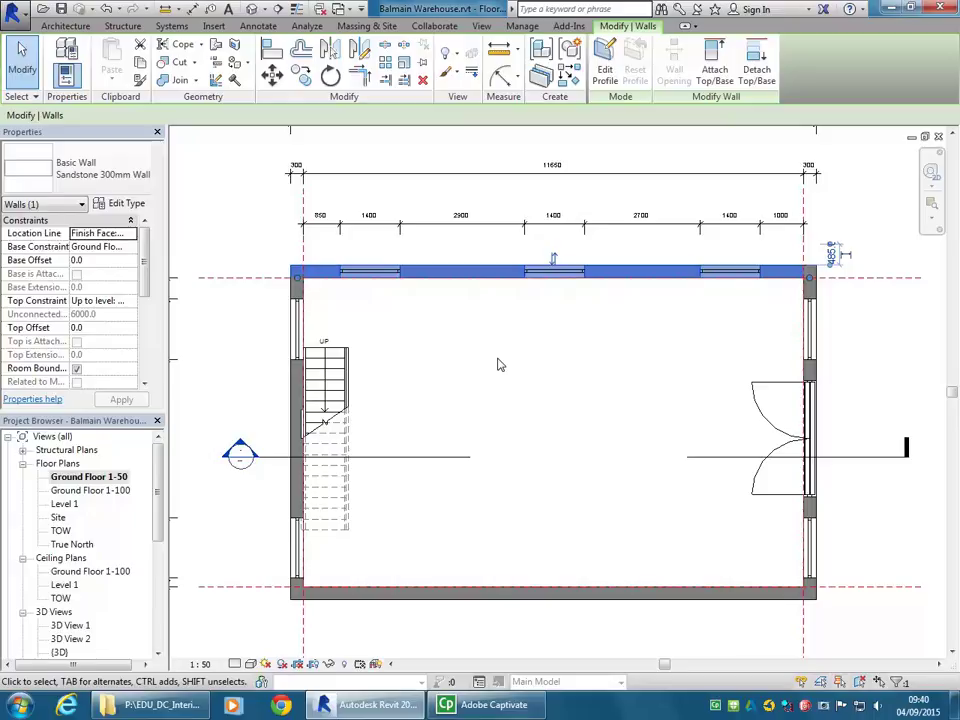
{"action": "left_click", "coordinate": [296, 425]}
{"action": "left_click", "coordinate": [458, 278]}
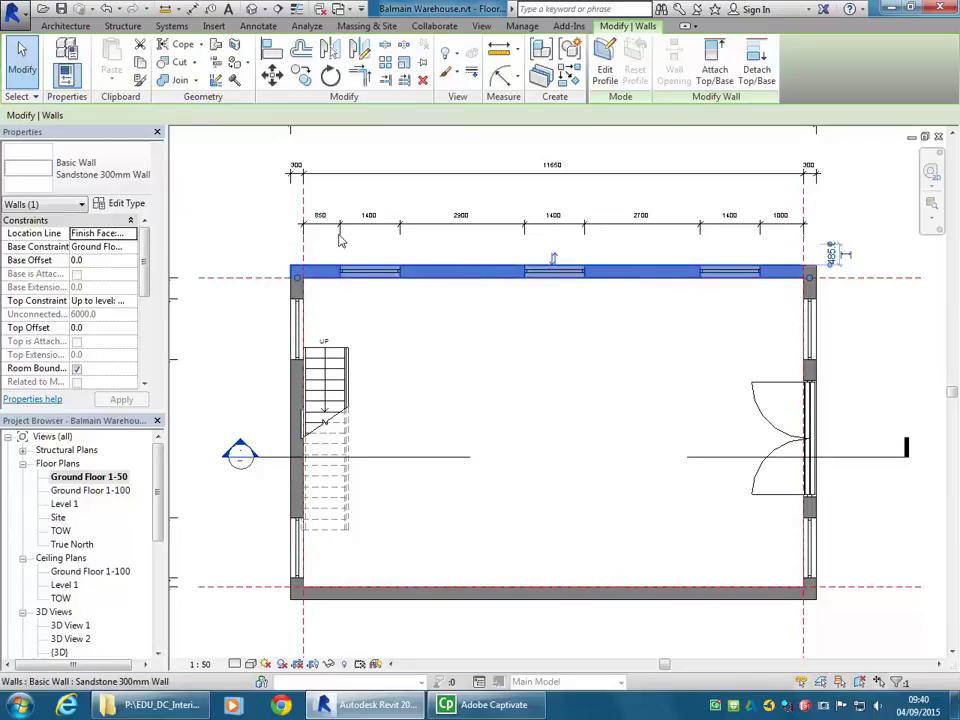
{"action": "left_click", "coordinate": [118, 204]}
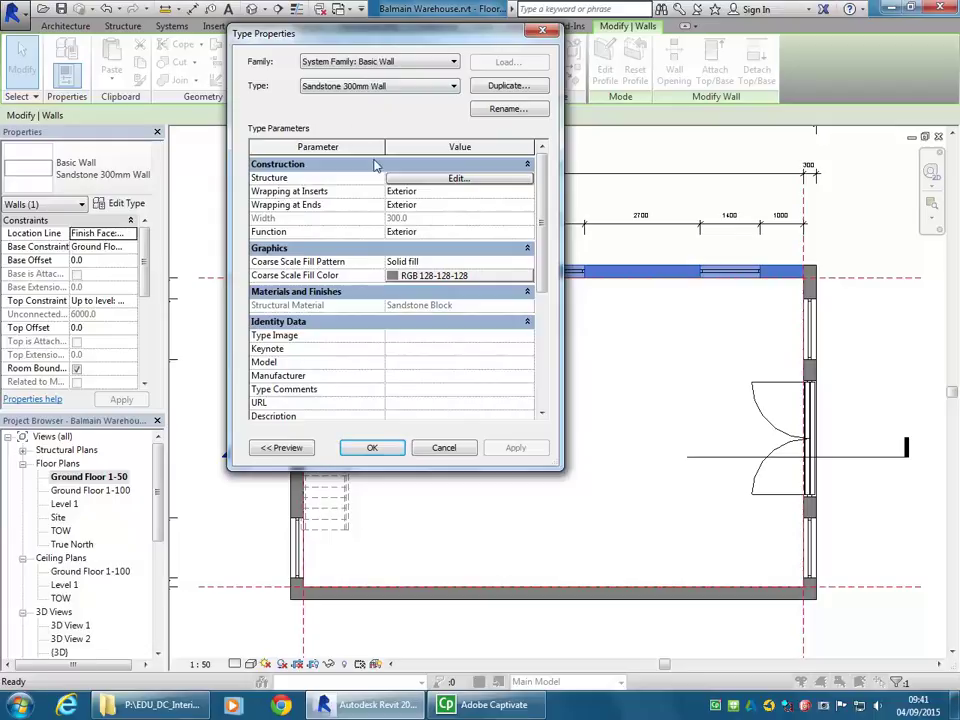
{"action": "left_click", "coordinate": [447, 282]}
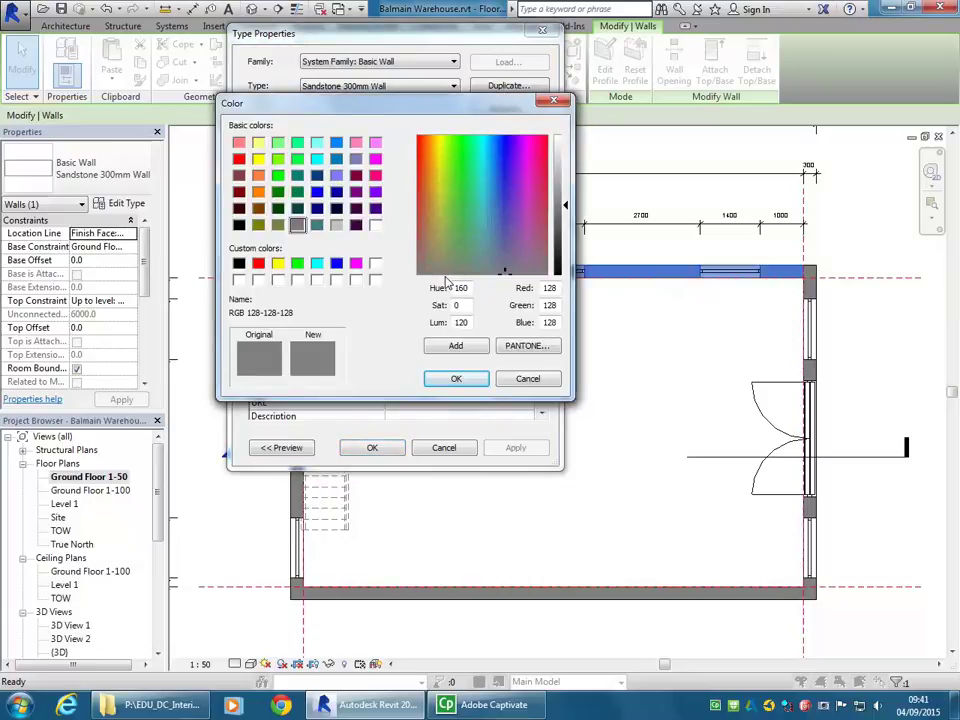
{"action": "left_click", "coordinate": [239, 225]}
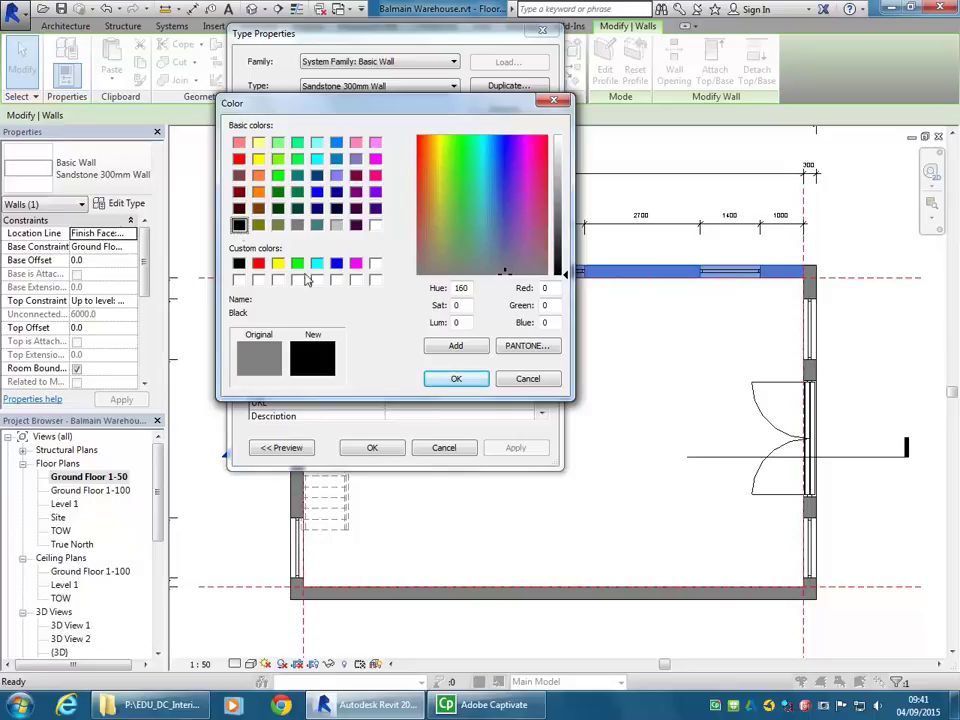
{"action": "left_click", "coordinate": [456, 380]}
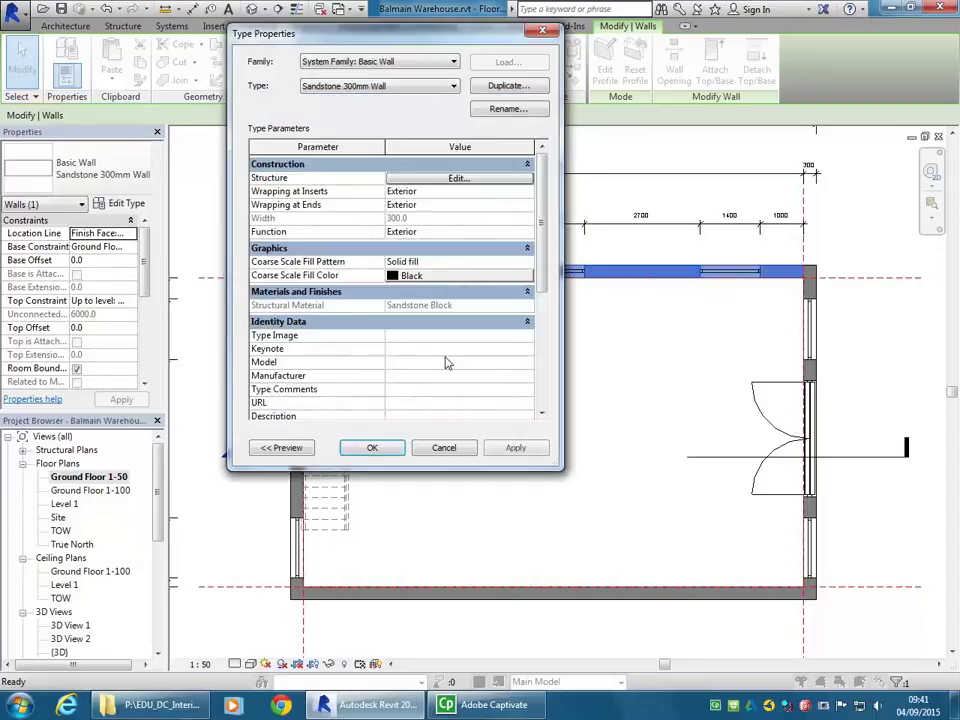
{"action": "left_click", "coordinate": [369, 449]}
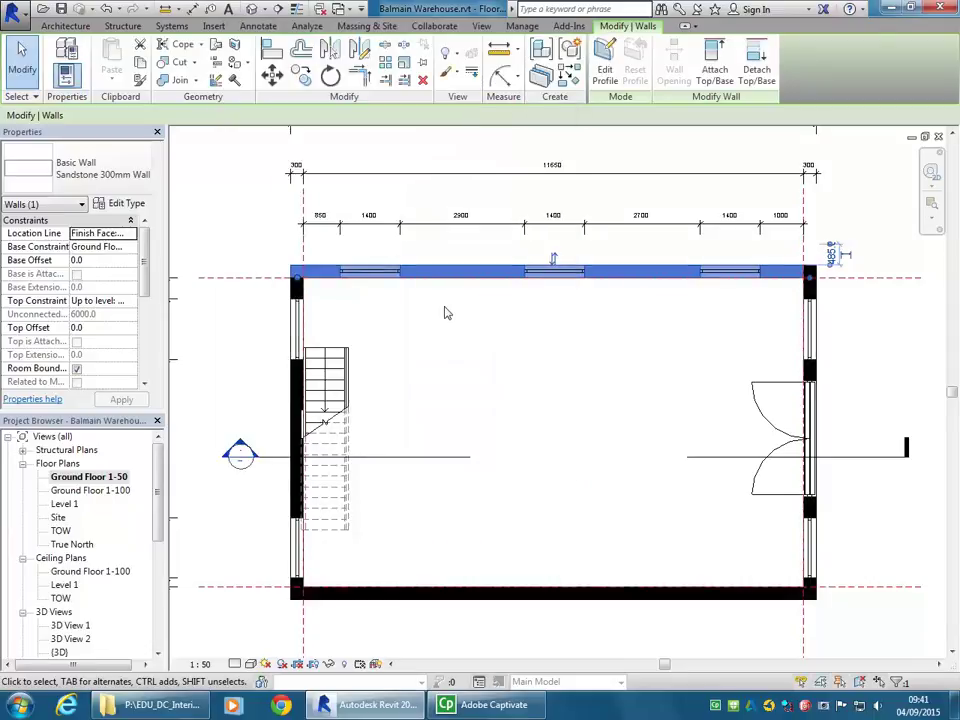
{"action": "left_click", "coordinate": [121, 203]}
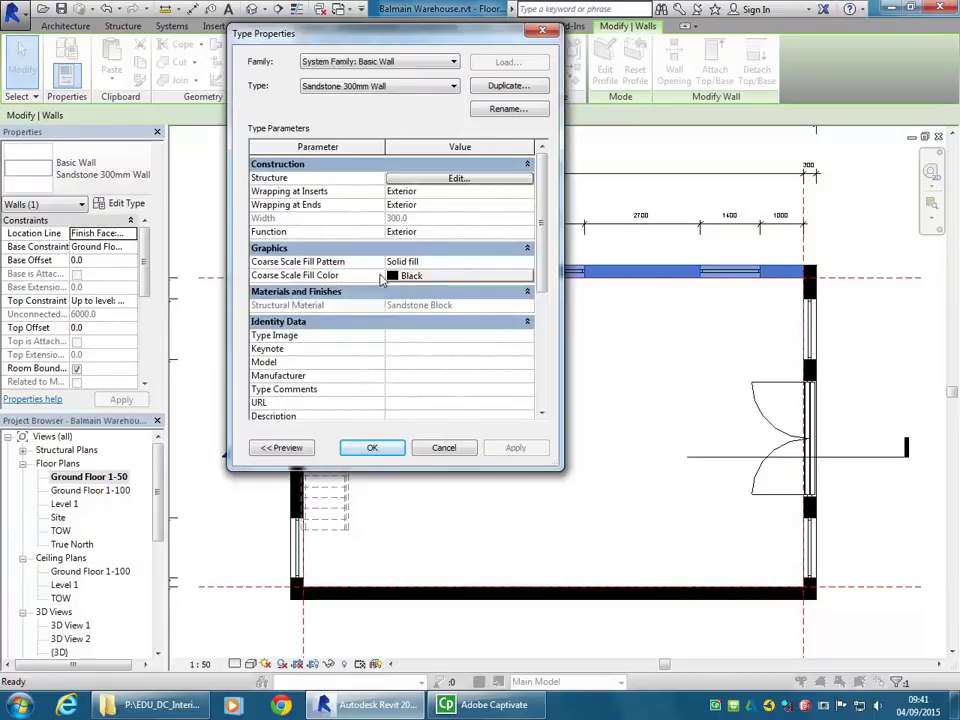
{"action": "left_click", "coordinate": [450, 179]}
{"action": "left_click", "coordinate": [361, 188]}
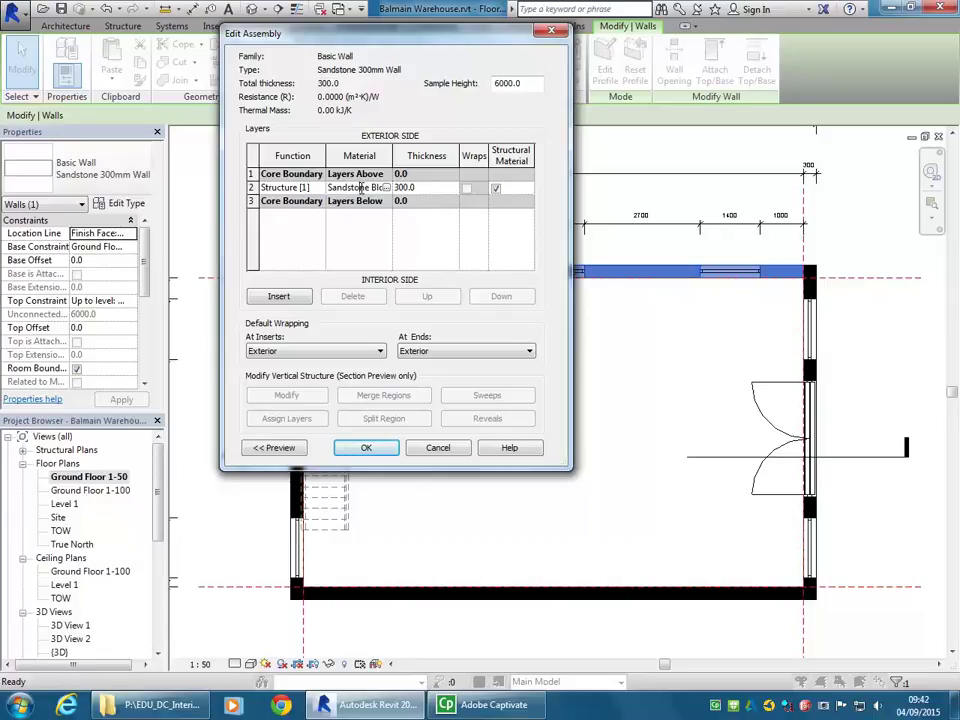
{"action": "left_click", "coordinate": [439, 448]}
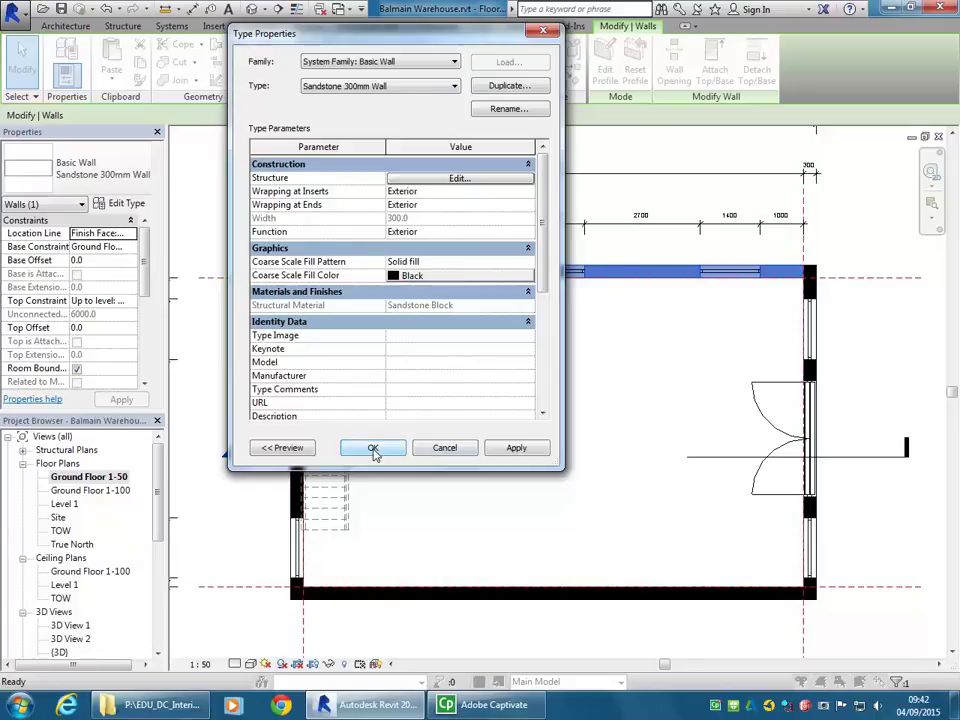
{"action": "left_click", "coordinate": [425, 261]}
{"action": "left_click", "coordinate": [373, 450]}
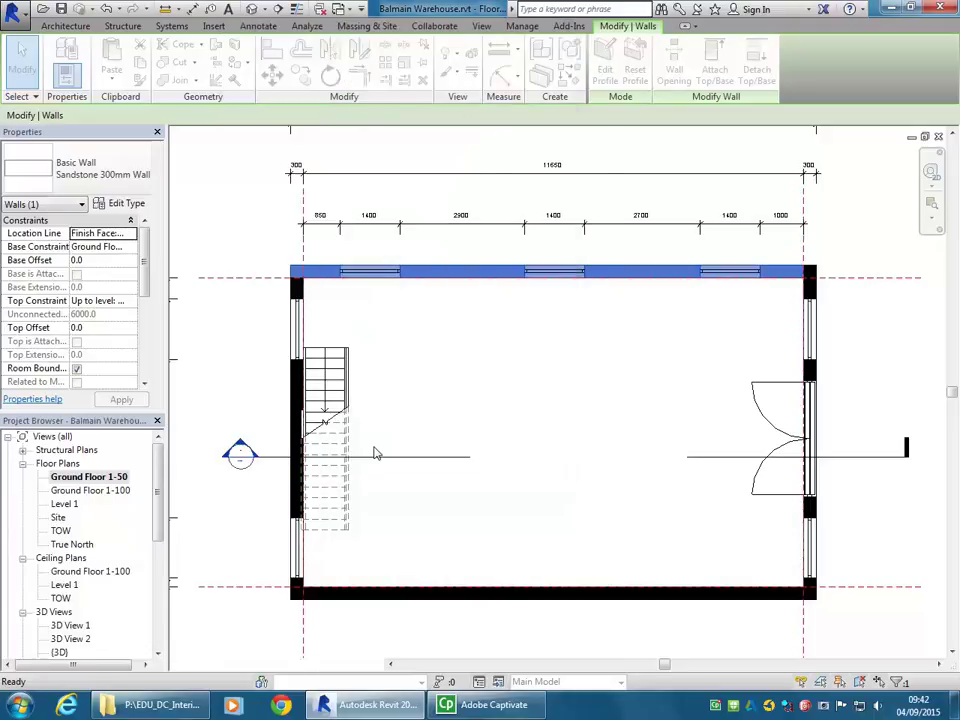
Clear the wall selection and open the Section 1 building section view.
{"action": "left_click", "coordinate": [430, 335]}
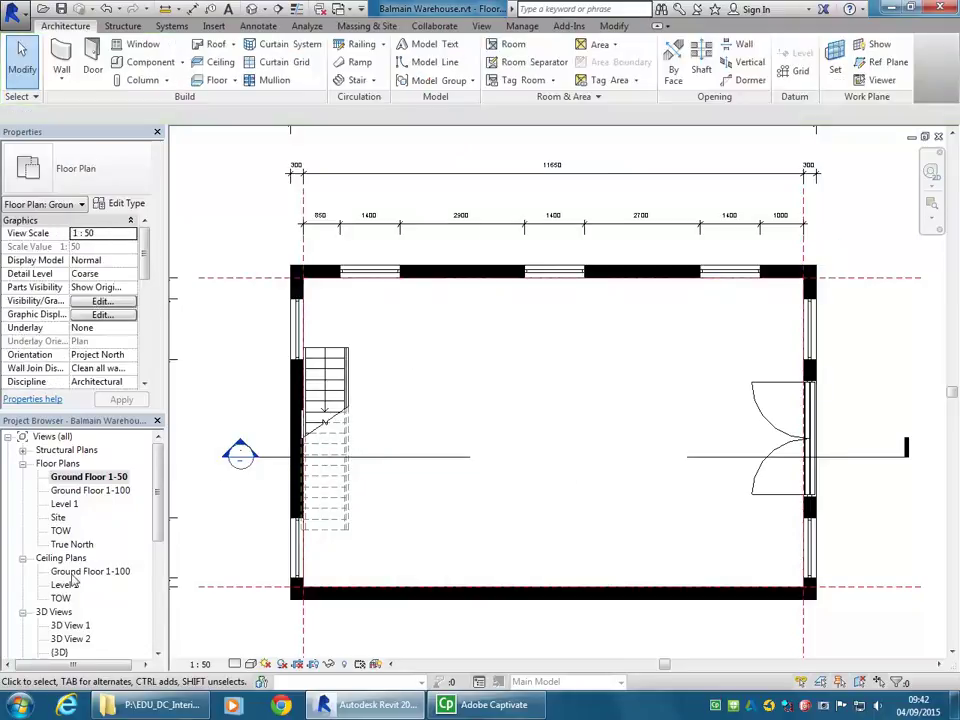
{"action": "scroll", "coordinate": [158, 540], "scroll_direction": "down", "scroll_amount": 5}
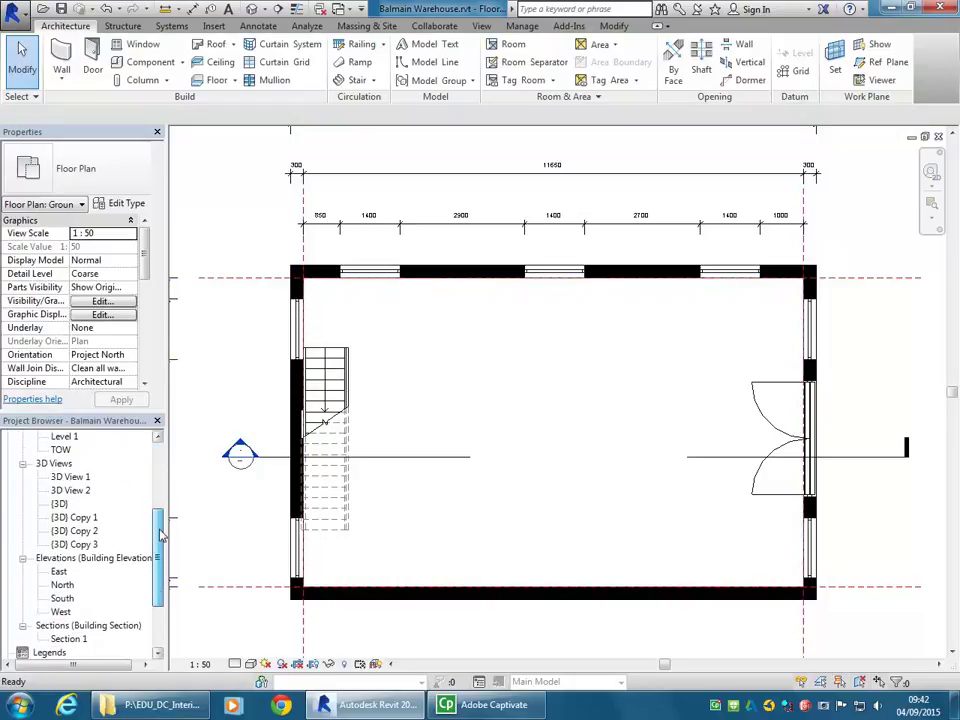
{"action": "double_click", "coordinate": [78, 598]}
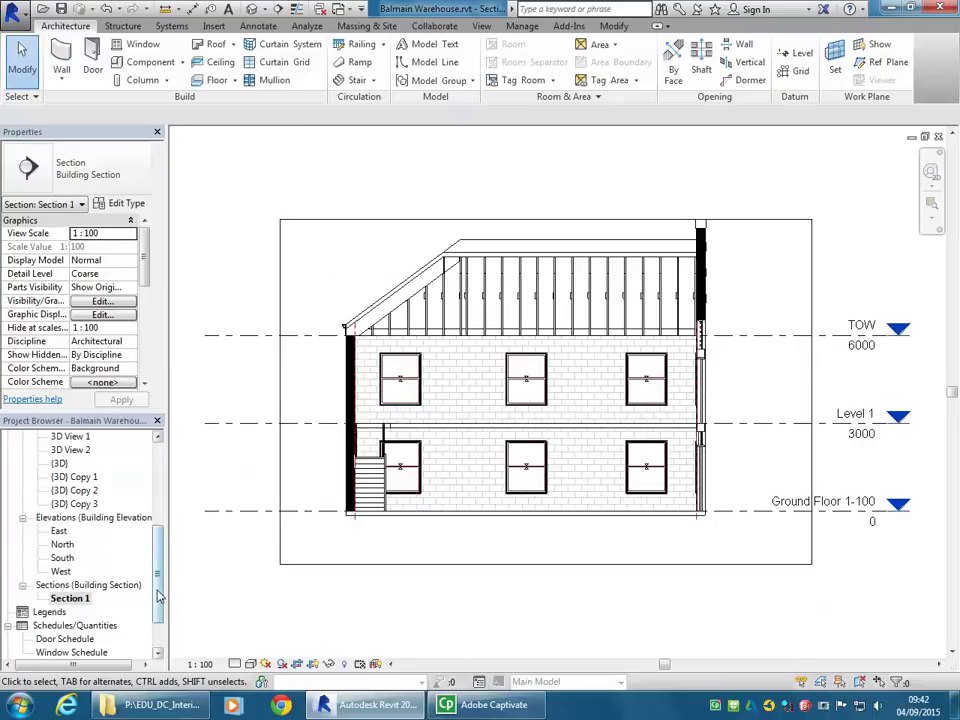
Open the Ground Floor 1-100 plan and pan it slightly left.
{"action": "scroll", "coordinate": [115, 470], "scroll_direction": "up", "scroll_amount": 5}
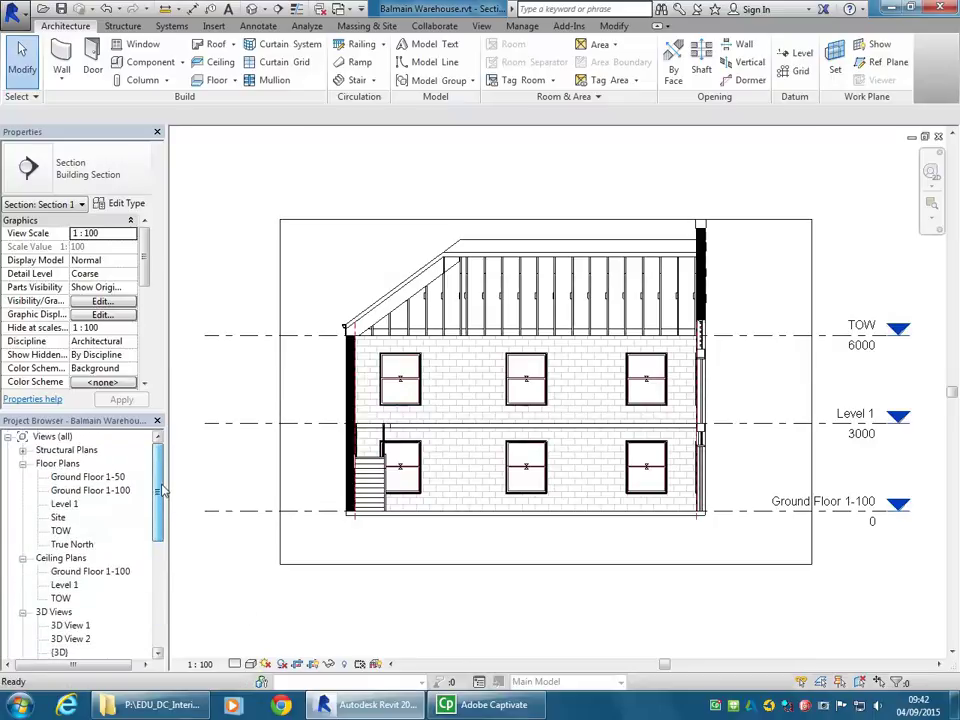
{"action": "double_click", "coordinate": [88, 477]}
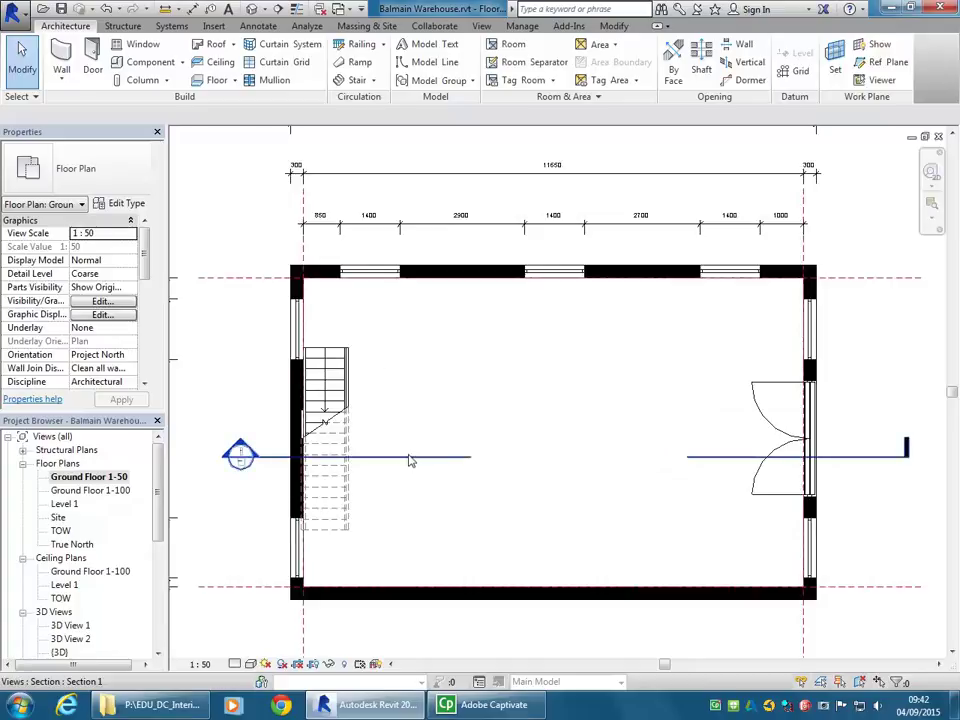
{"action": "scroll", "coordinate": [465, 358], "scroll_direction": "down", "scroll_amount": 3}
{"action": "scroll", "coordinate": [445, 368], "scroll_direction": "up", "scroll_amount": 1}
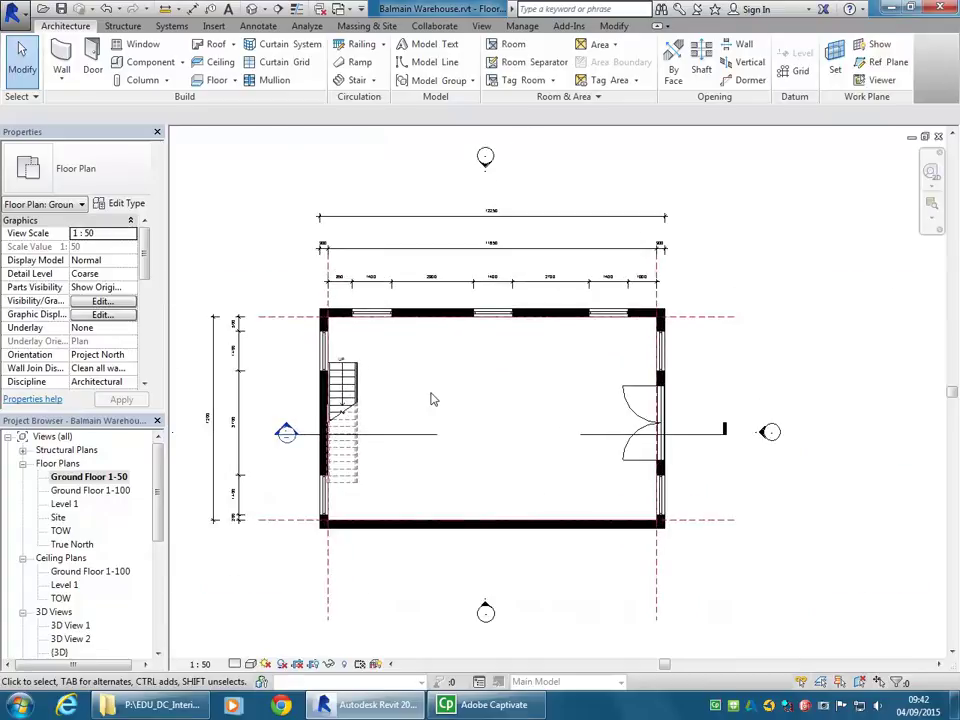
{"action": "left_click", "coordinate": [84, 491]}
{"action": "double_click", "coordinate": [84, 491]}
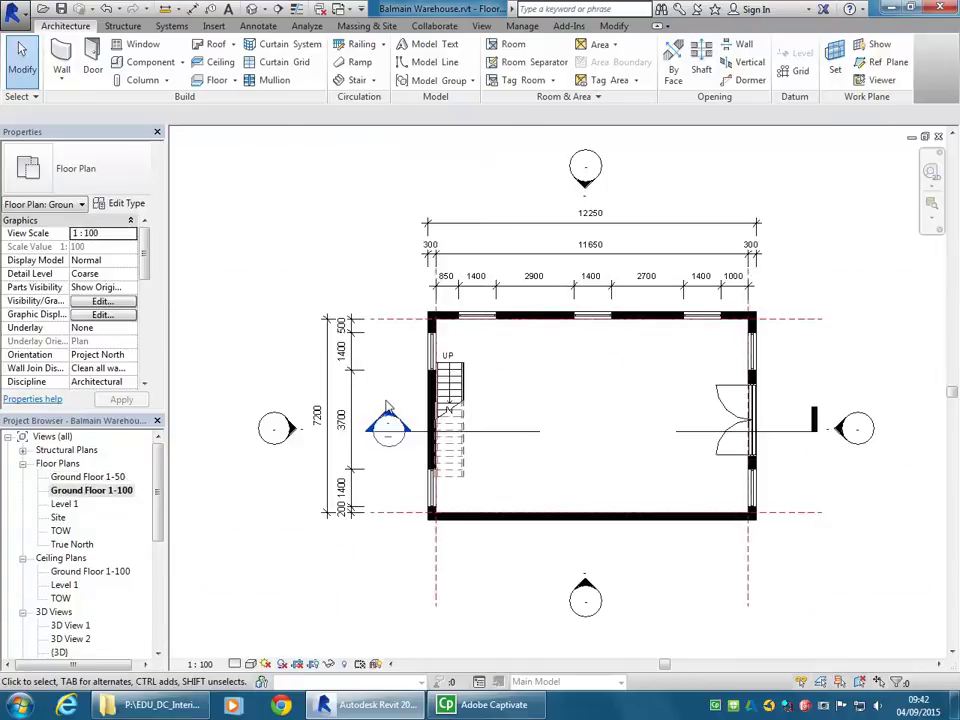
{"action": "middle_click_drag", "start_coordinate": [343, 240], "coordinate": [320, 248]}
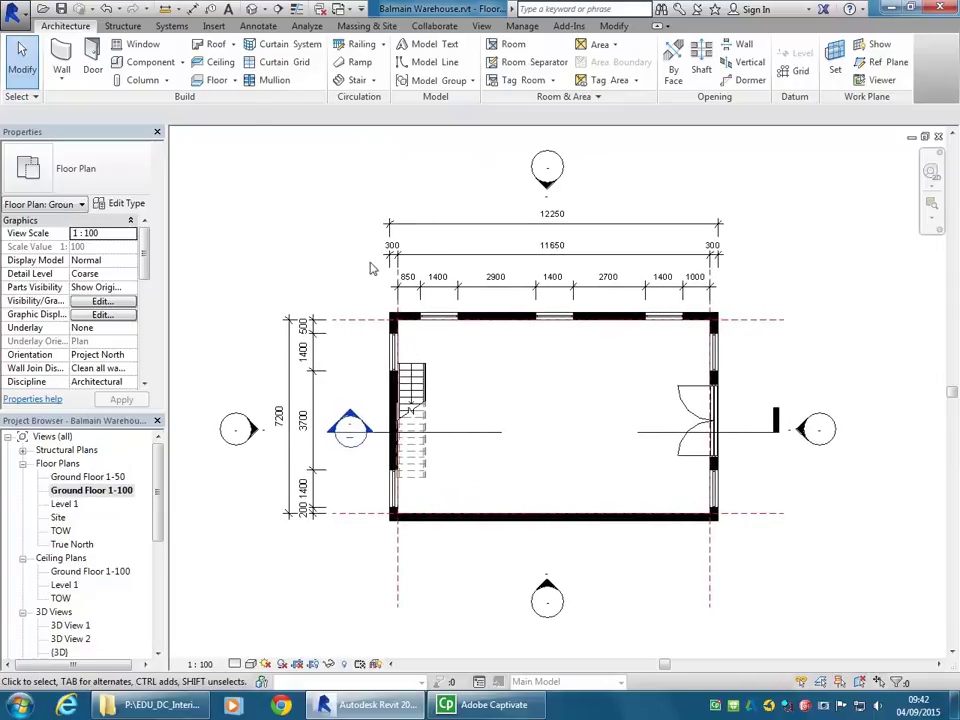
{"action": "middle_click_drag", "start_coordinate": [278, 200], "coordinate": [237, 202]}
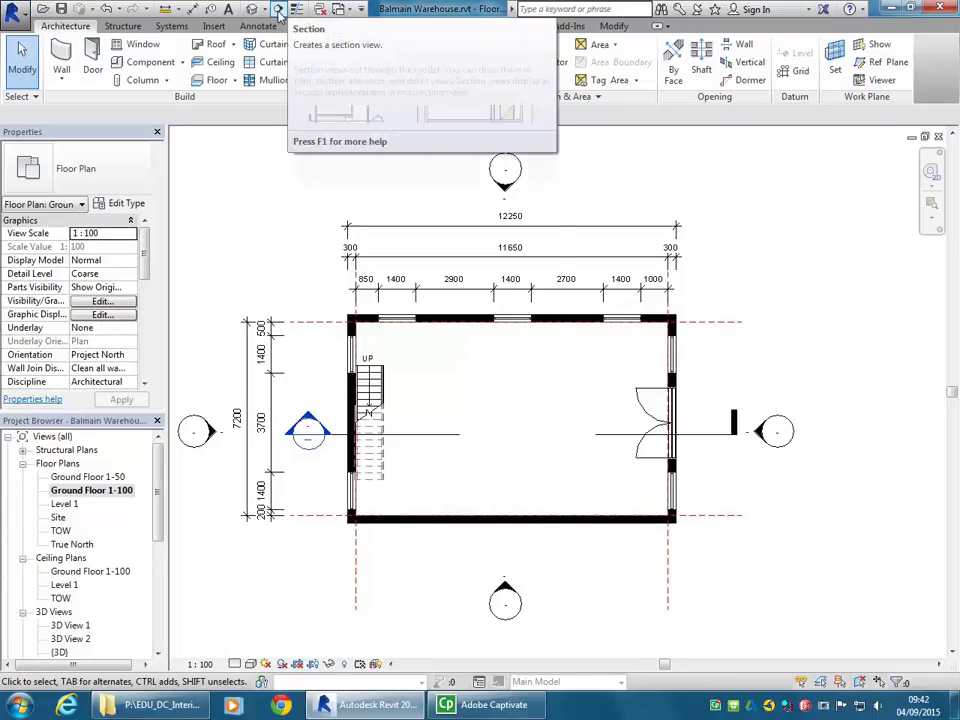
{"action": "left_click", "coordinate": [482, 27]}
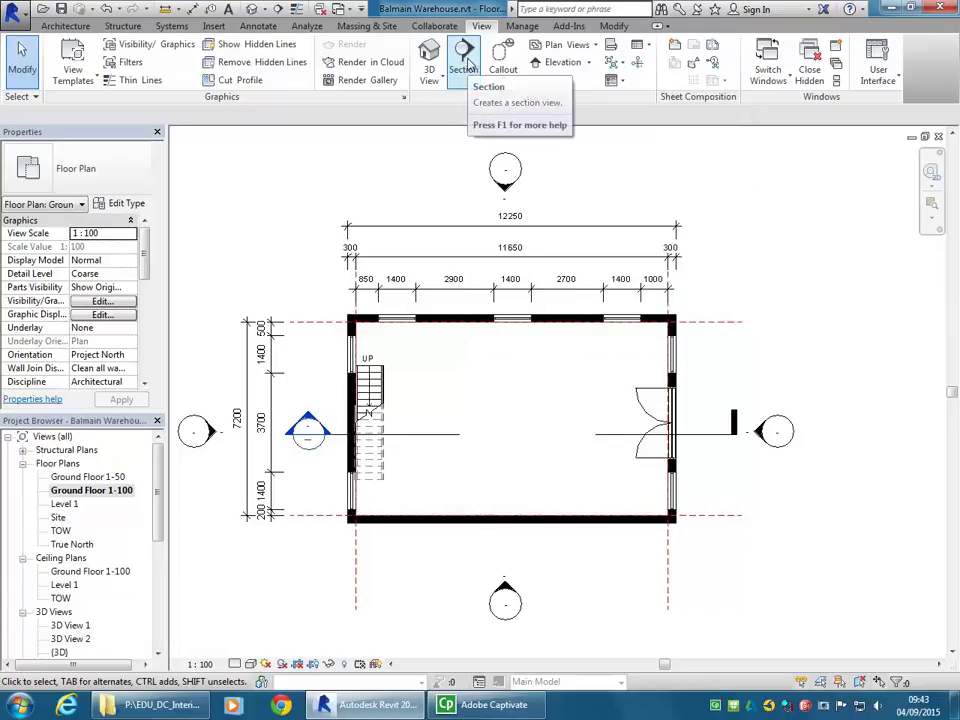
Draw Section 2 north–south, from above the top wall to below the bottom wall.
{"action": "left_click", "coordinate": [466, 68]}
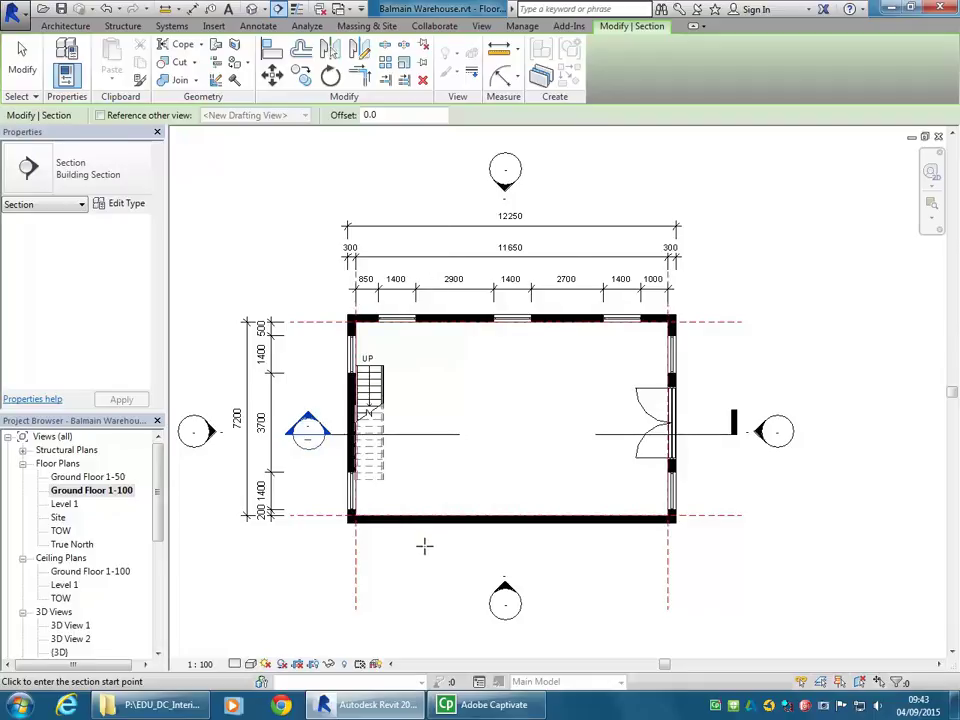
{"action": "left_click", "coordinate": [438, 296]}
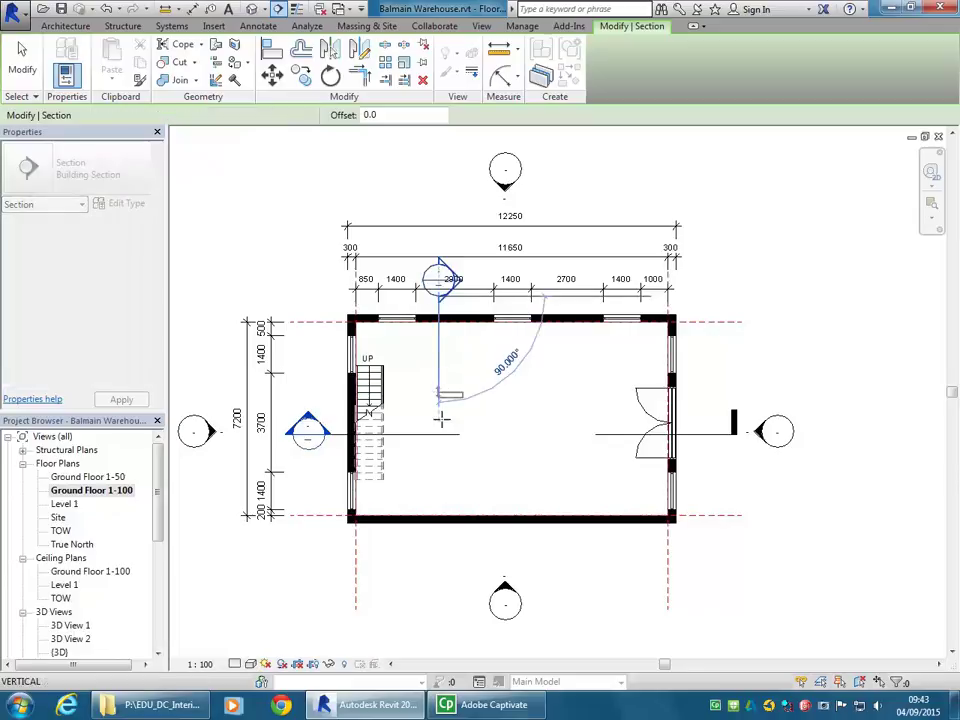
{"action": "left_click", "coordinate": [438, 549]}
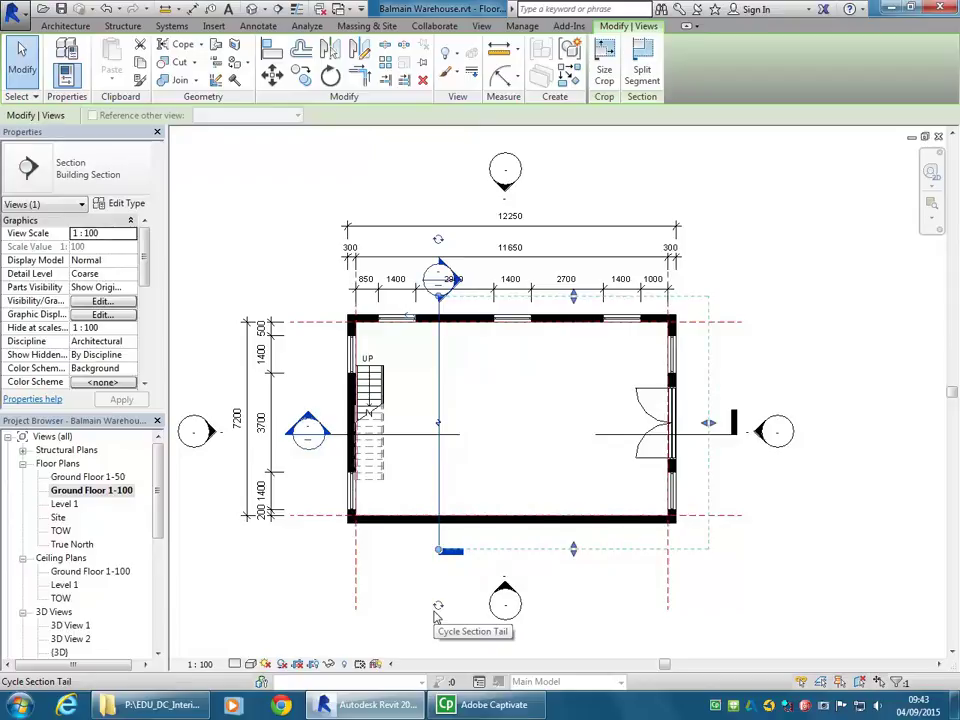
Recentre the plan and check Section 1 and the new Section 2.
{"action": "left_click", "coordinate": [414, 436]}
{"action": "scroll", "coordinate": [414, 436], "scroll_direction": "up", "scroll_amount": 2}
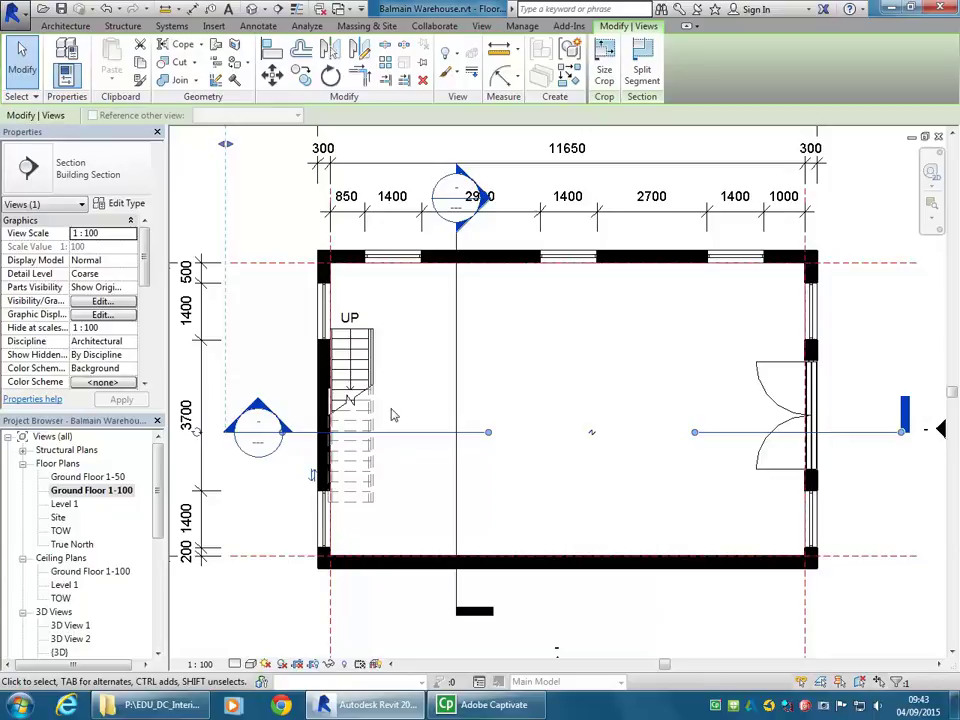
{"action": "scroll", "coordinate": [424, 362], "scroll_direction": "down", "scroll_amount": 2}
{"action": "middle_click_drag", "start_coordinate": [424, 362], "coordinate": [396, 399]}
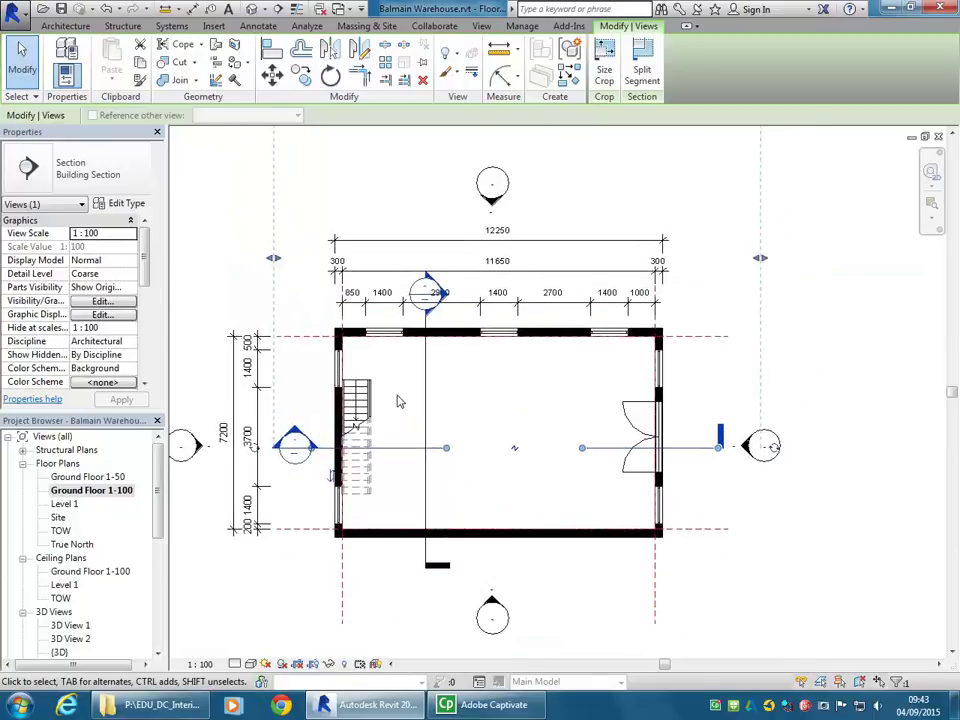
{"action": "left_click", "coordinate": [426, 399]}
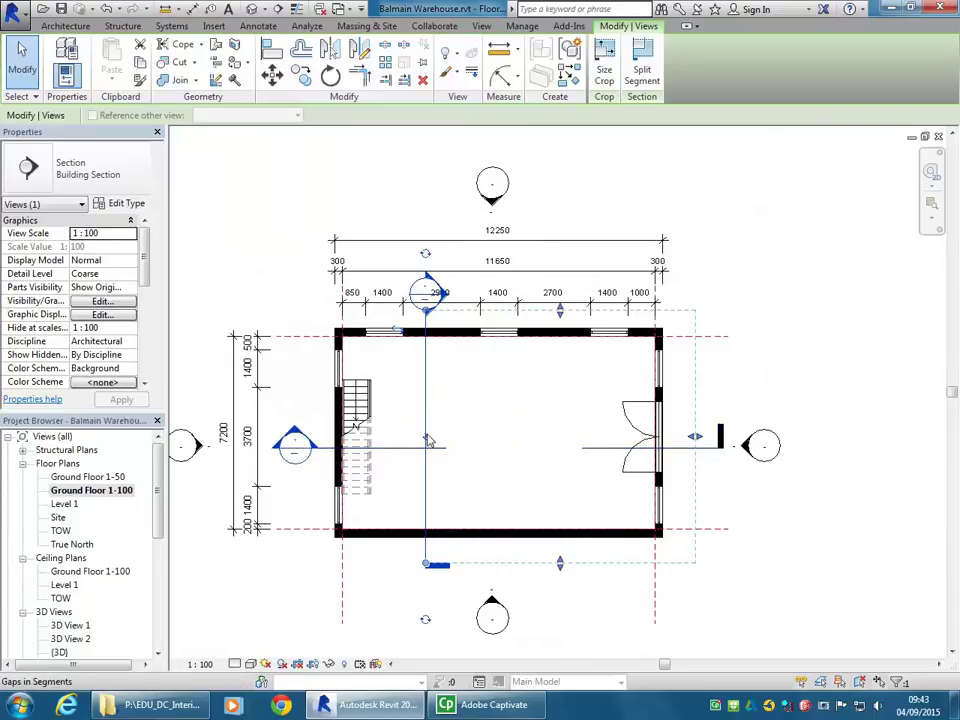
{"action": "left_click", "coordinate": [400, 391]}
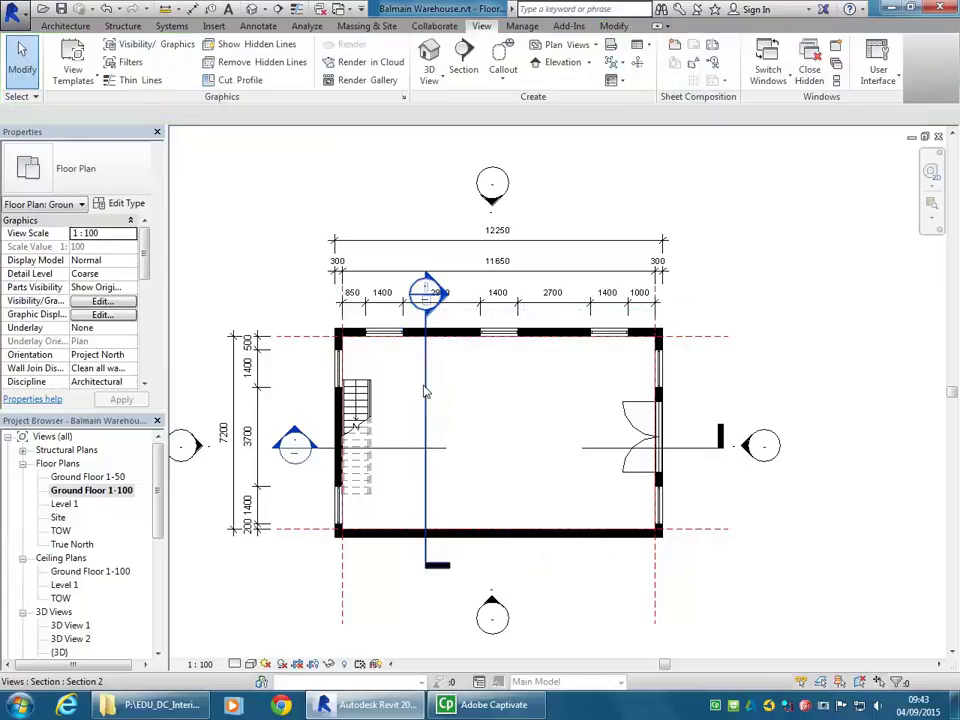
Break Section 2's line with a middle gap and extend Section 1's right segment.
{"action": "left_click", "coordinate": [424, 384]}
{"action": "key", "text": "Escape"}
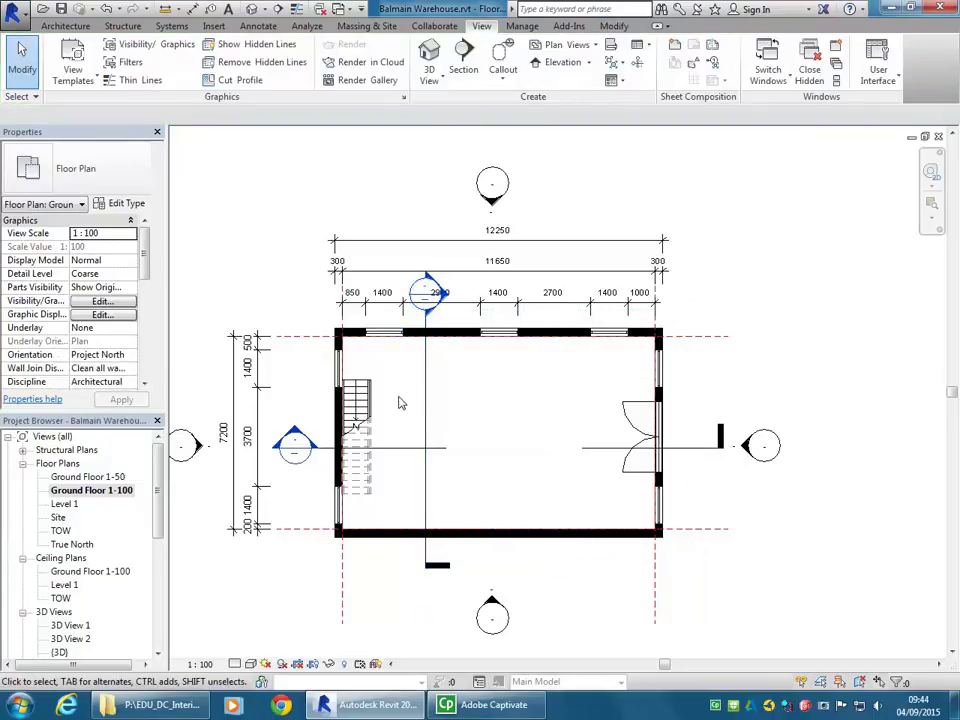
{"action": "left_click", "coordinate": [428, 401]}
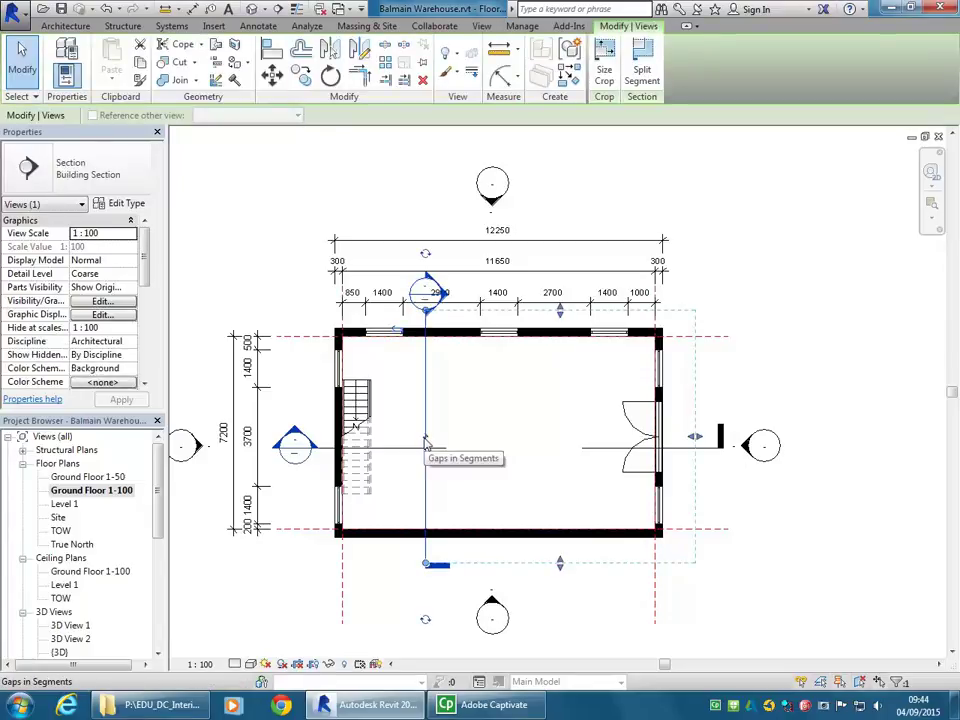
{"action": "left_click", "coordinate": [426, 442]}
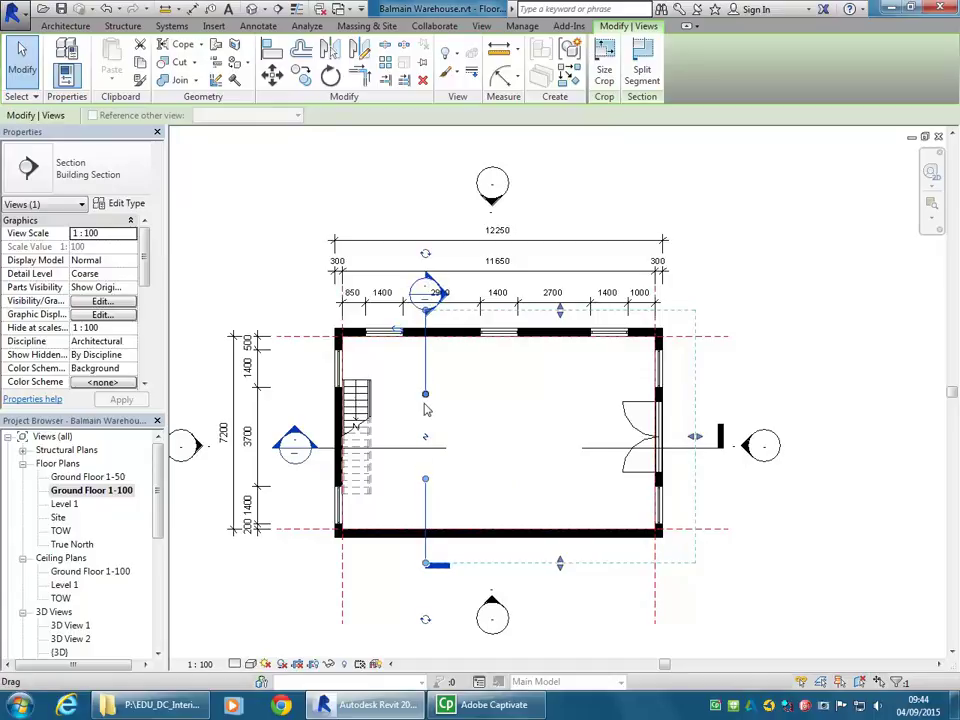
{"action": "left_click_drag", "start_coordinate": [424, 368], "coordinate": [424, 354]}
{"action": "left_click_drag", "start_coordinate": [426, 510], "coordinate": [426, 512]}
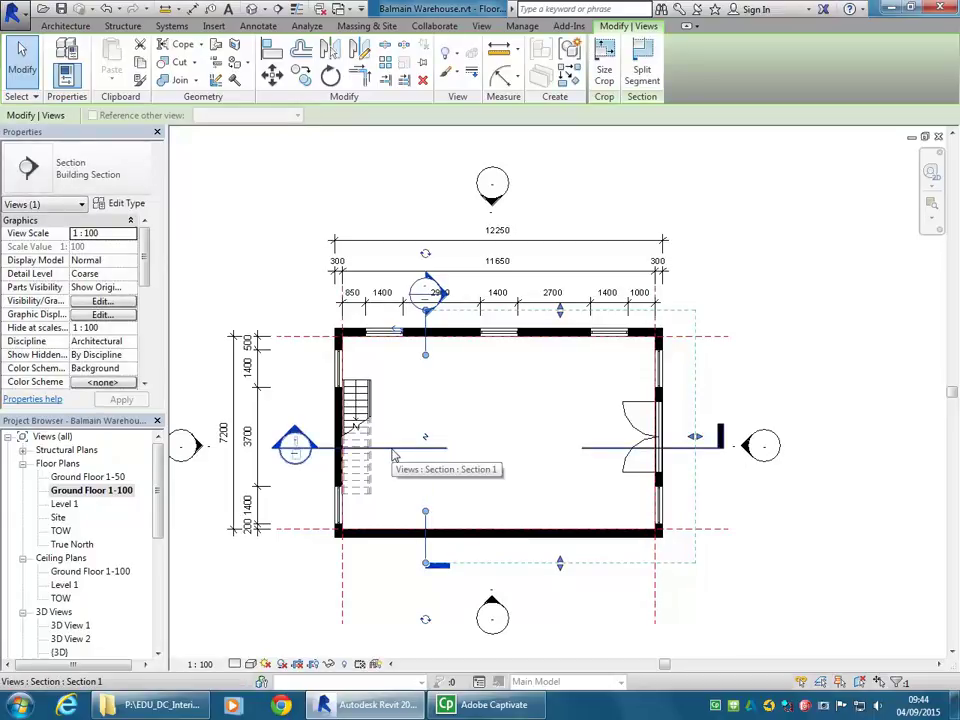
{"action": "left_click", "coordinate": [432, 449]}
{"action": "left_click_drag", "start_coordinate": [446, 449], "coordinate": [356, 449]}
{"action": "left_click_drag", "start_coordinate": [582, 453], "coordinate": [640, 447]}
Test Flip Section on Section 2, toggling its viewing direction.
{"action": "left_click", "coordinate": [426, 349]}
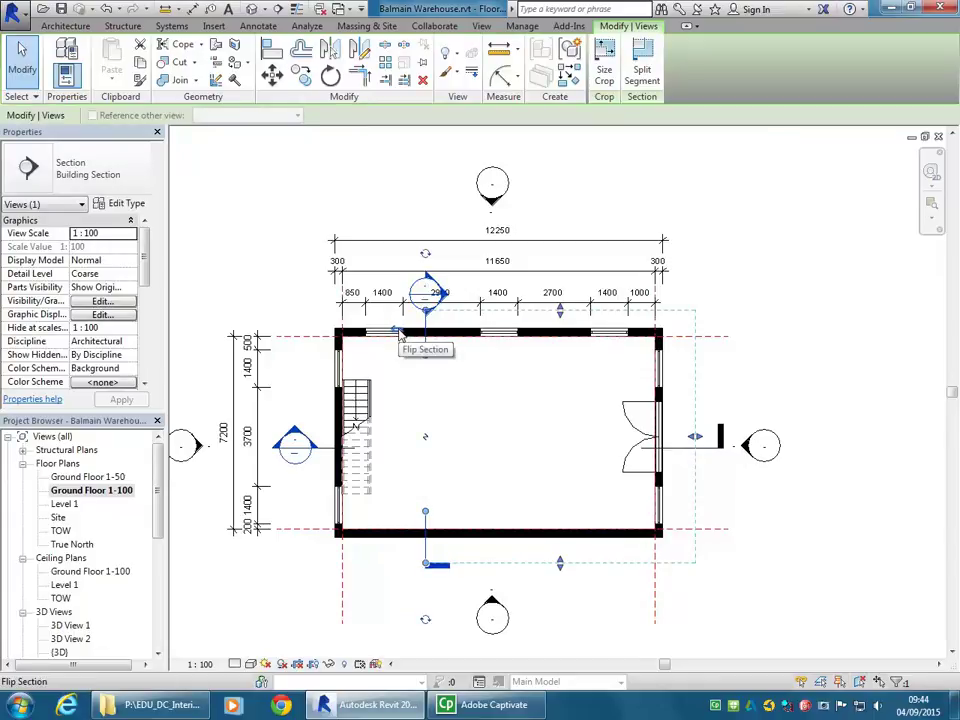
{"action": "left_click", "coordinate": [398, 332]}
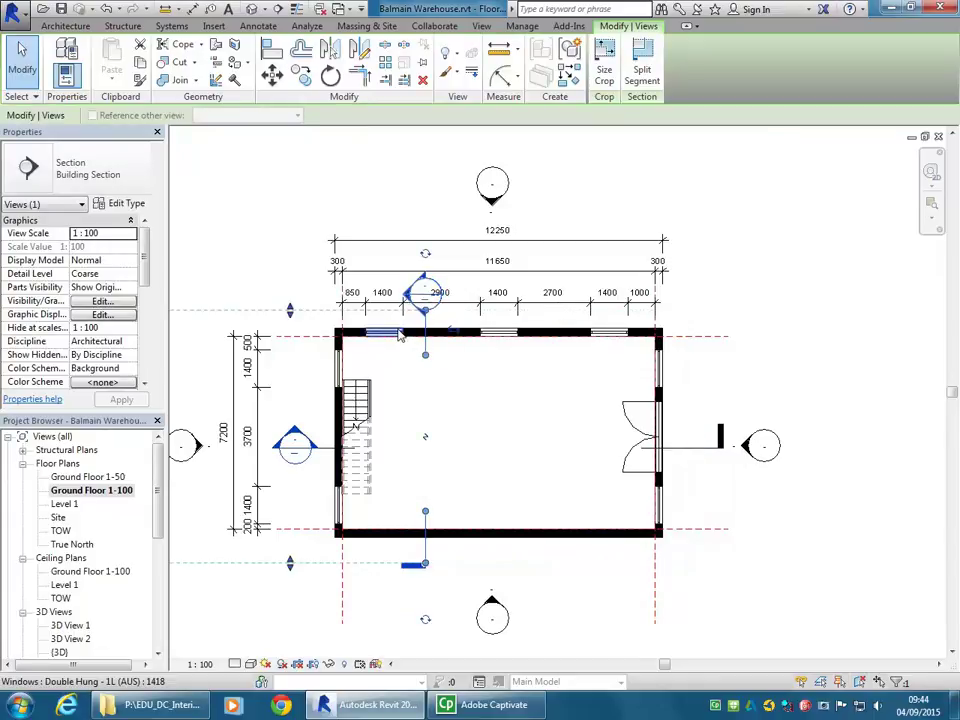
{"action": "left_click", "coordinate": [454, 334]}
{"action": "left_click", "coordinate": [333, 447]}
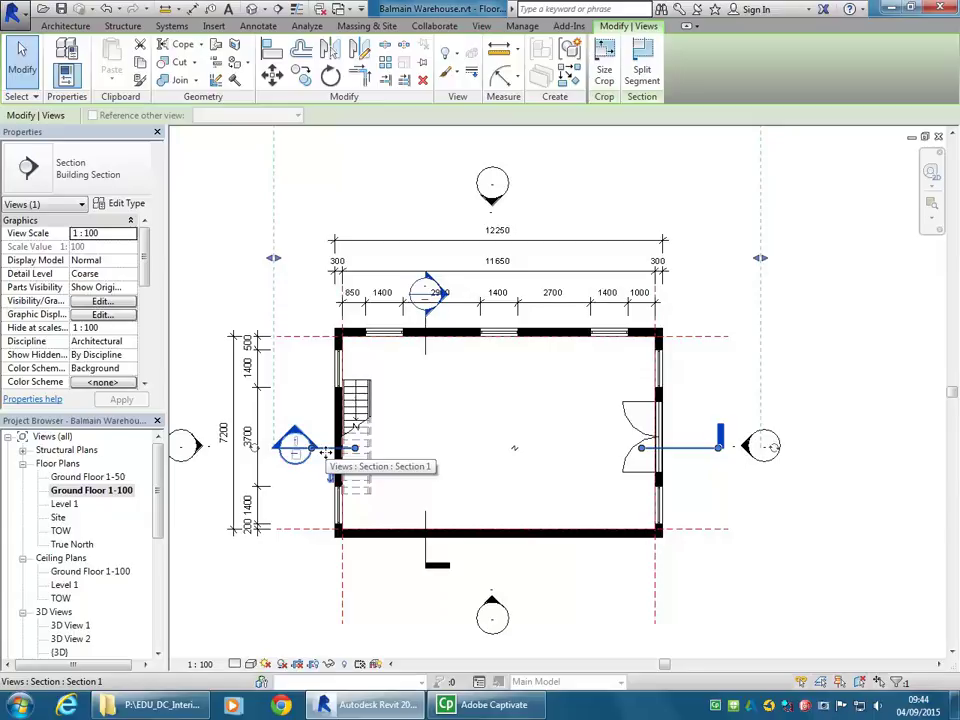
{"action": "left_click", "coordinate": [427, 350]}
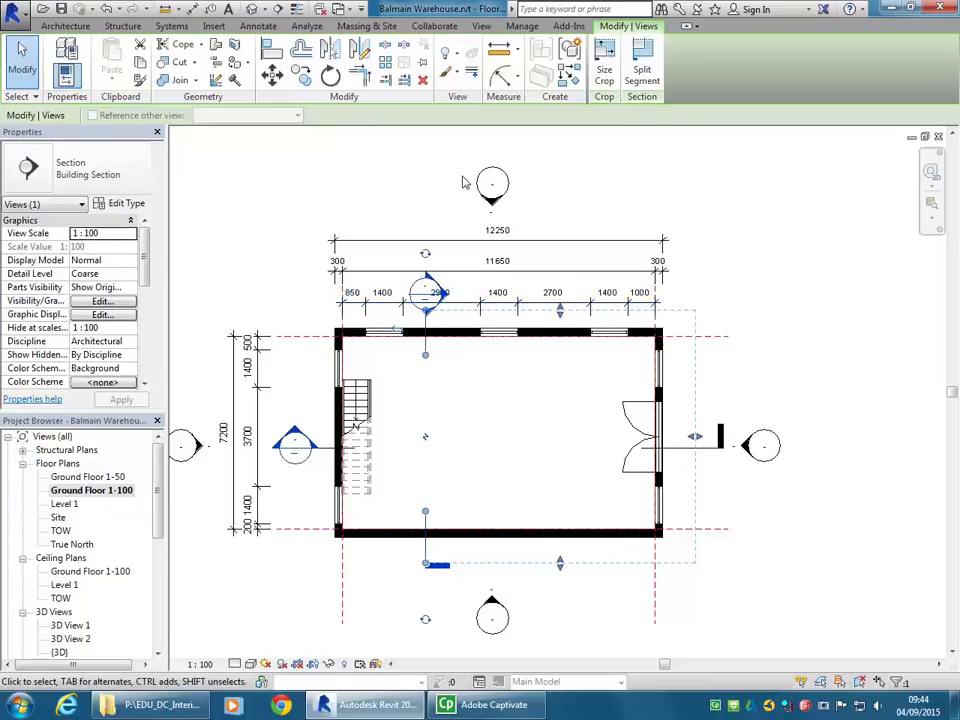
Nudge the top elevation marker and dimension strings upward, away from the building.
{"action": "middle_click_drag", "start_coordinate": [463, 182], "coordinate": [443, 229]}
{"action": "key", "text": "Escape"}
{"action": "left_click_drag", "start_coordinate": [500, 257], "coordinate": [536, 306]}
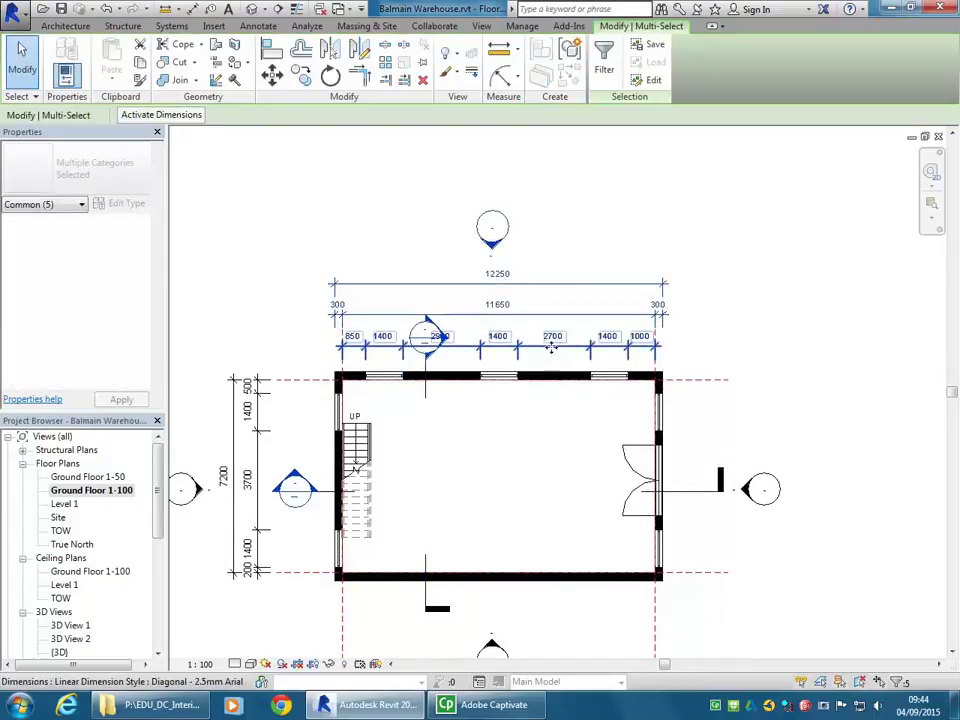
{"action": "key", "text": "Up"}
{"action": "key", "text": "Up"}
{"action": "key", "text": "Up"}
{"action": "key", "text": "Up"}
{"action": "key", "text": "Up"}
{"action": "key", "text": "Up"}
{"action": "key", "text": "Up"}
{"action": "key", "text": "Up"}
{"action": "key", "text": "Up"}
{"action": "key", "text": "Up"}
{"action": "key", "text": "Escape"}
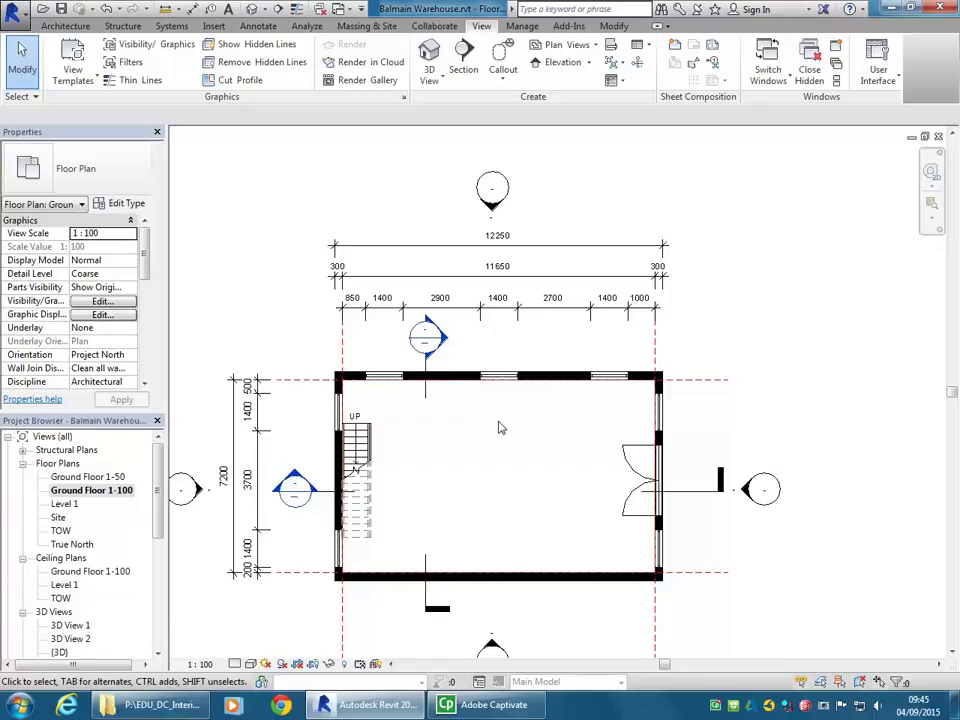
Pan and zoom the floor plan to recentre the building.
{"action": "middle_click_drag", "start_coordinate": [500, 427], "coordinate": [523, 422]}
{"action": "scroll", "coordinate": [514, 420], "scroll_direction": "up", "scroll_amount": 1}
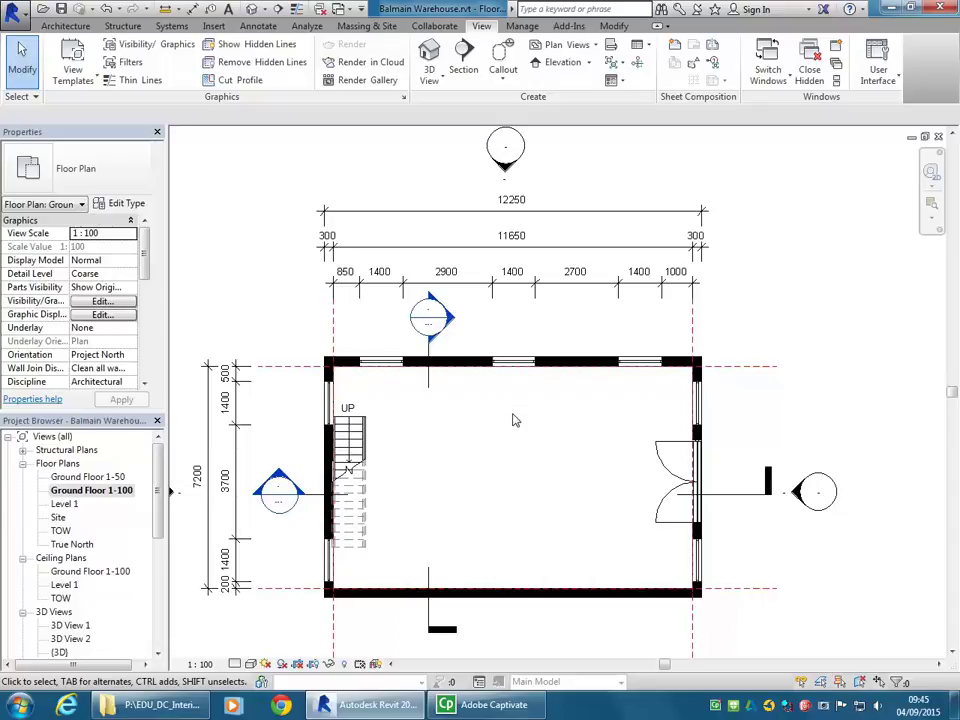
{"action": "middle_click_drag", "start_coordinate": [514, 420], "coordinate": [503, 413]}
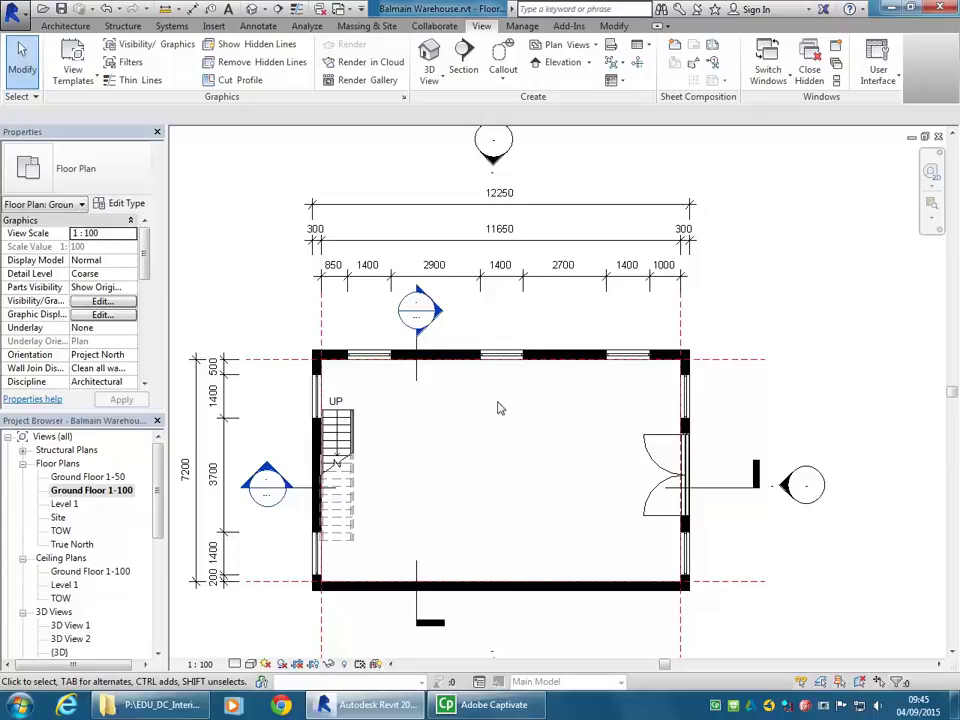
{"action": "middle_click", "coordinate": [403, 394]}
{"action": "scroll", "coordinate": [279, 295], "scroll_direction": "down", "scroll_amount": 1}
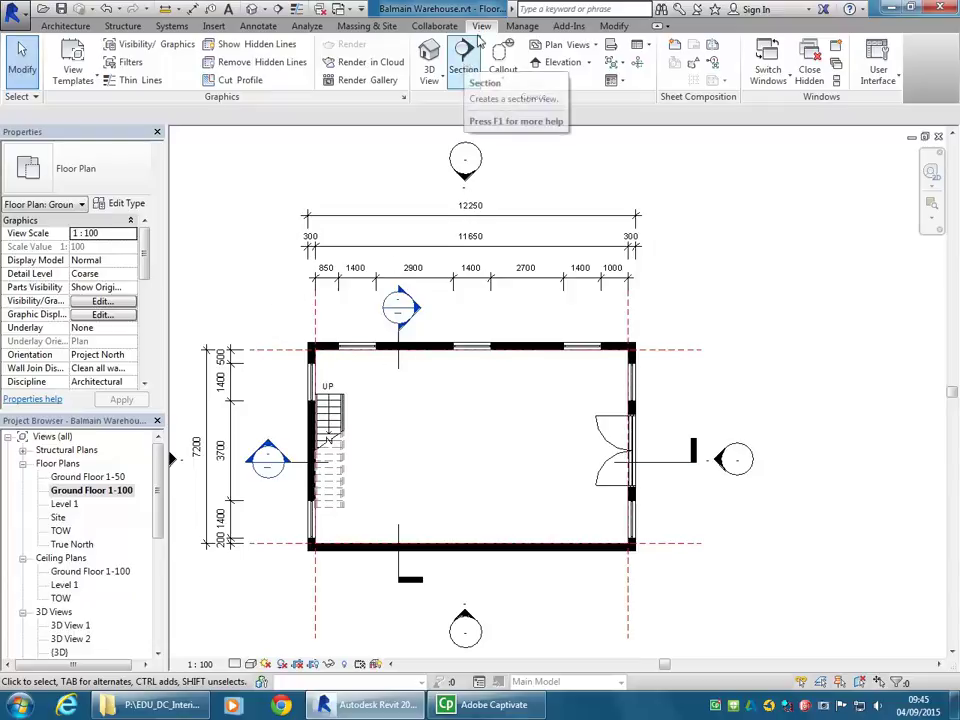
Draw Section 3 north–south from below to above the building, gapping its line.
{"action": "left_click", "coordinate": [463, 62]}
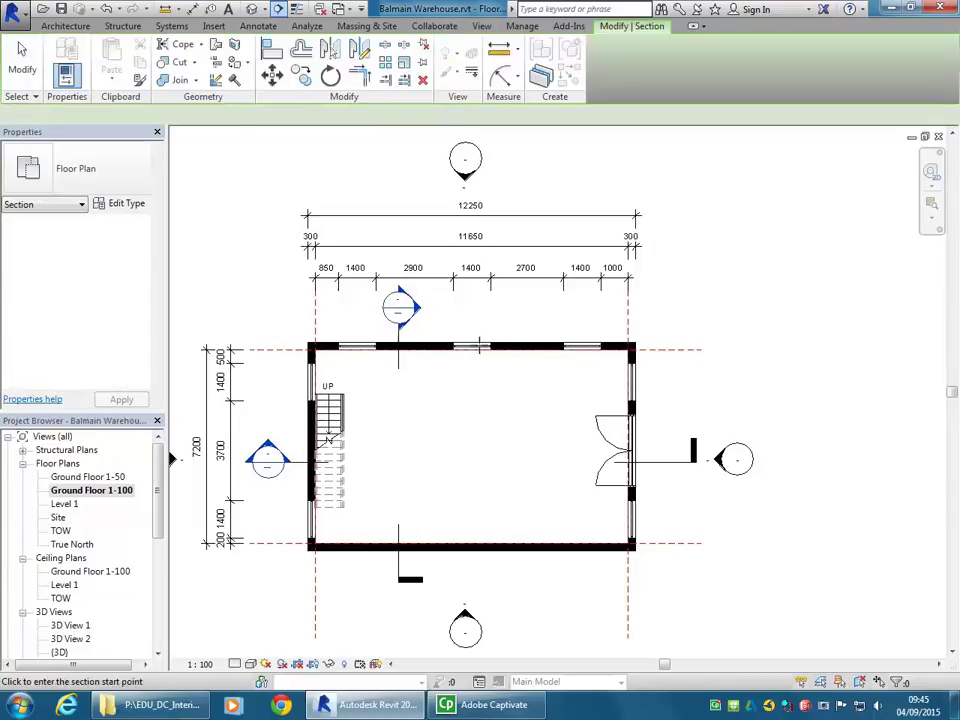
{"action": "left_click", "coordinate": [546, 583]}
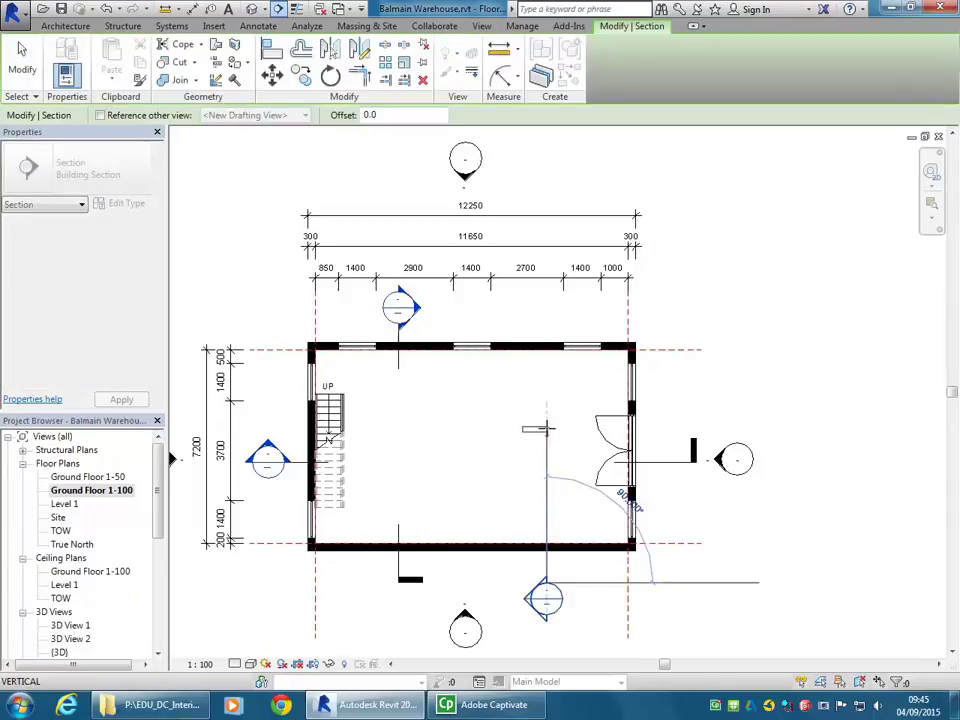
{"action": "left_click", "coordinate": [546, 302]}
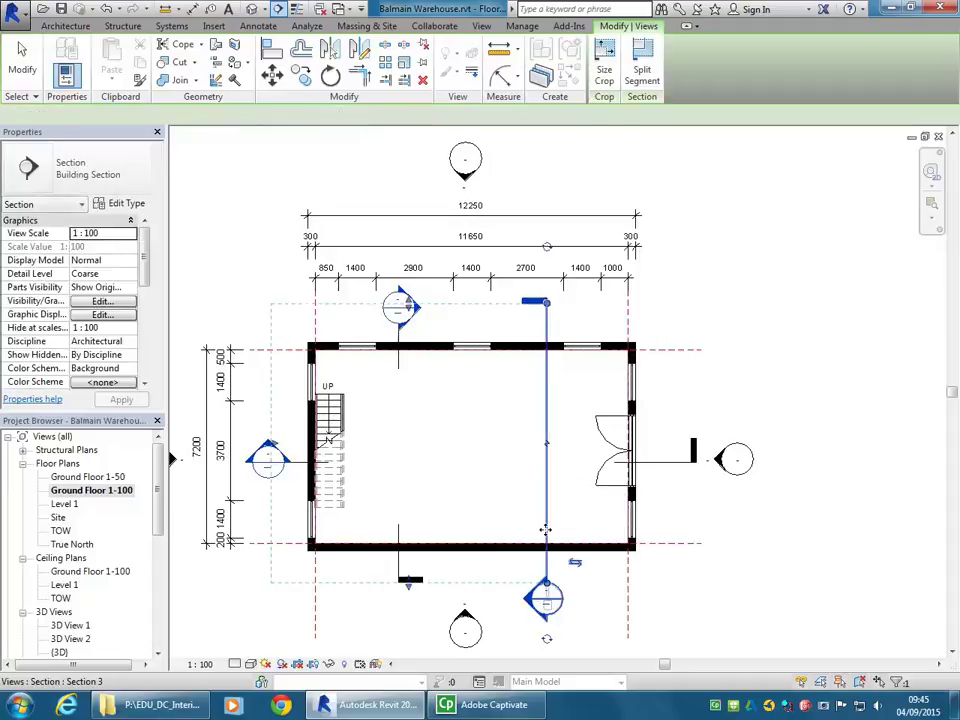
{"action": "left_click", "coordinate": [548, 450]}
{"action": "left_click_drag", "start_coordinate": [547, 490], "coordinate": [546, 533]}
{"action": "right_click", "coordinate": [544, 577]}
{"action": "key", "text": "Escape"}
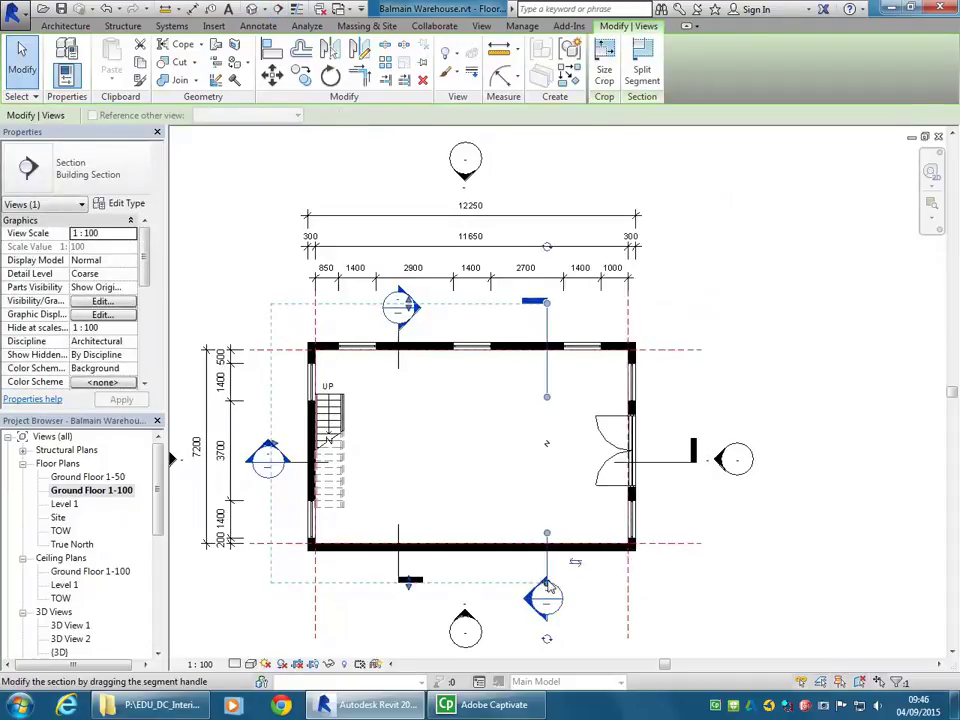
{"action": "key", "text": "Escape"}
Move Section 3 just inside the right-hand wall and adjust its view extent.
{"action": "left_click_drag", "start_coordinate": [538, 403], "coordinate": [591, 332]}
{"action": "left_click_drag", "start_coordinate": [542, 461], "coordinate": [609, 462]}
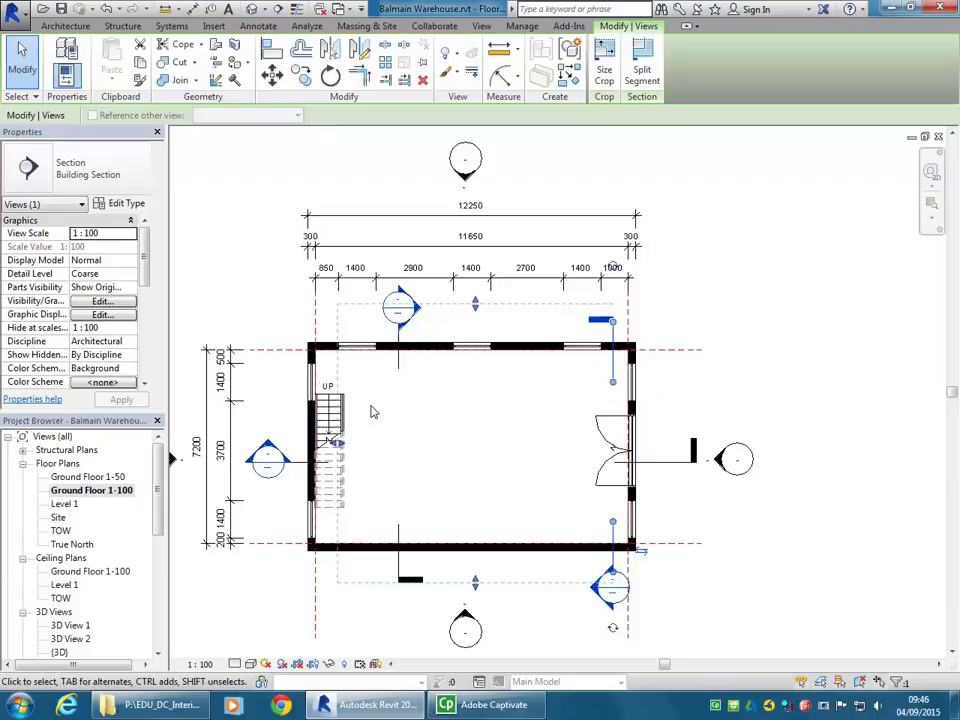
{"action": "mouse_move", "coordinate": [338, 450]}
{"action": "left_mouse_down"}
{"action": "mouse_move", "coordinate": [300, 444]}
{"action": "mouse_move", "coordinate": [331, 442]}
{"action": "left_mouse_up"}
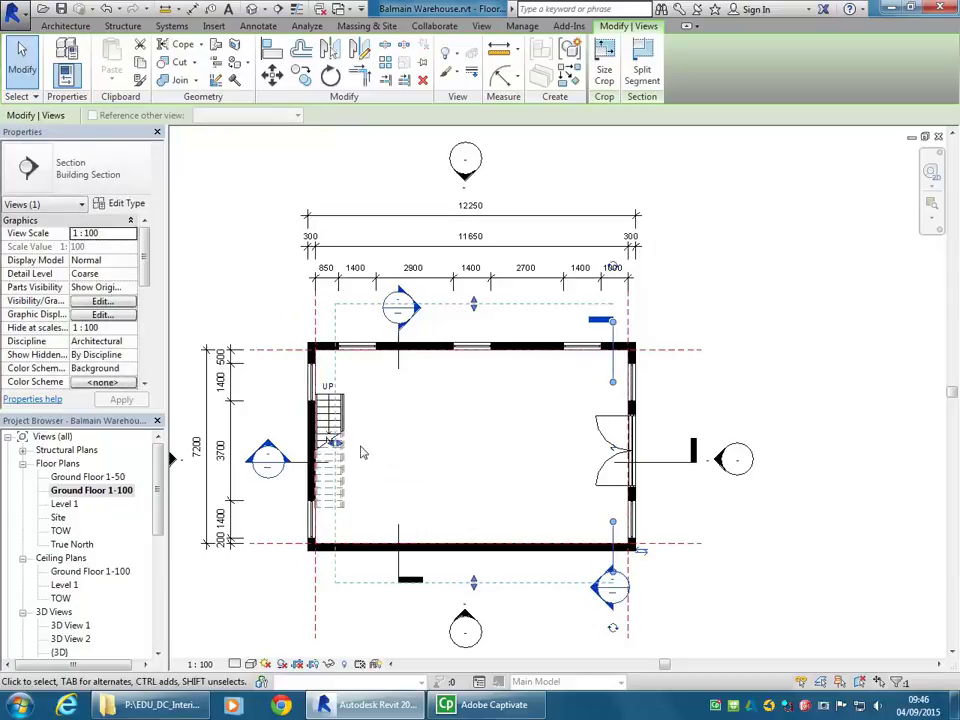
{"action": "left_click", "coordinate": [510, 437]}
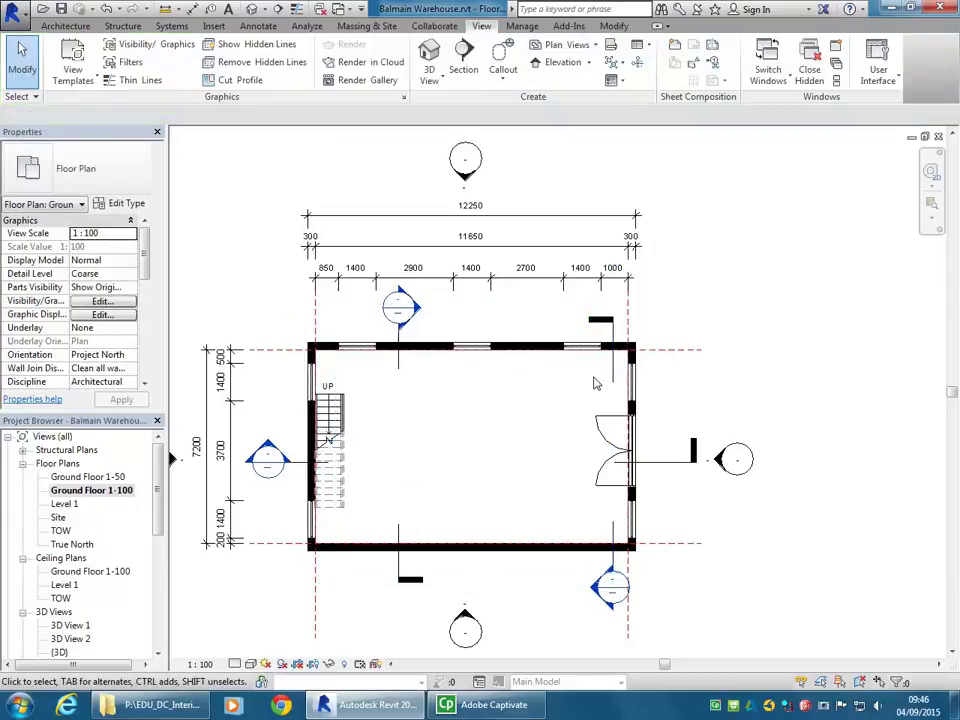
{"action": "left_click", "coordinate": [616, 380]}
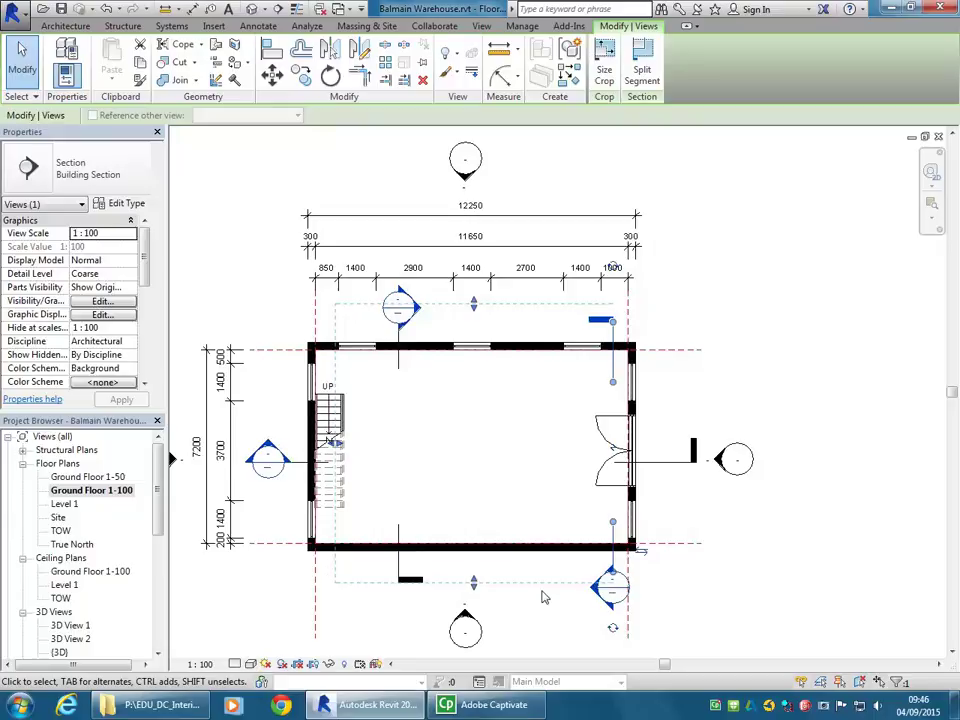
{"action": "left_click_drag", "start_coordinate": [157, 492], "coordinate": [155, 583]}
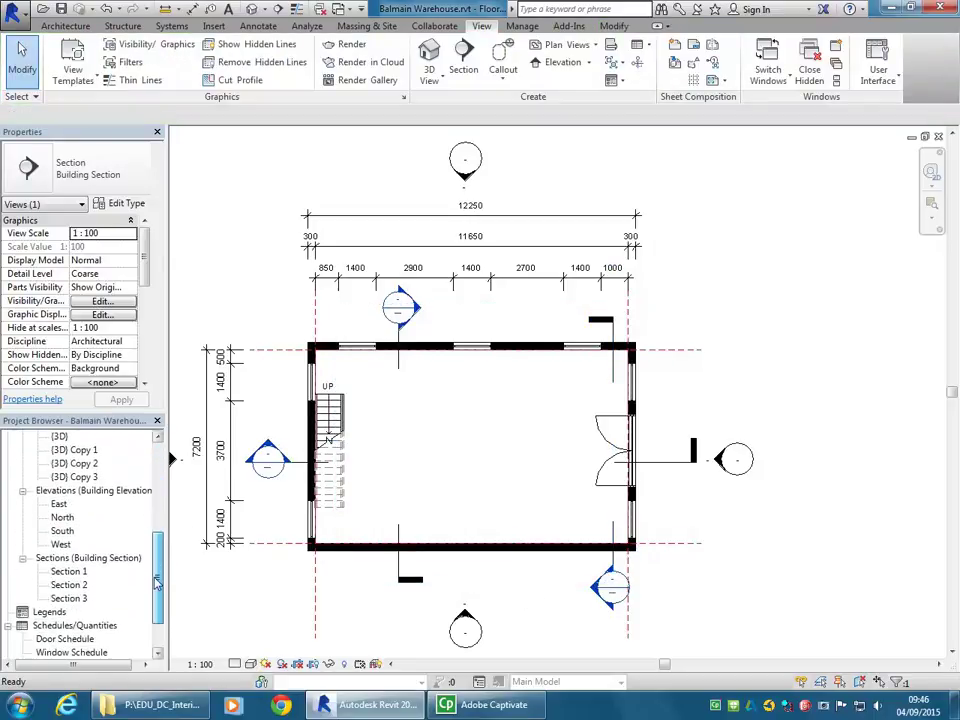
Open the Section 3 view and pan it to inspect the cut.
{"action": "left_click", "coordinate": [72, 599]}
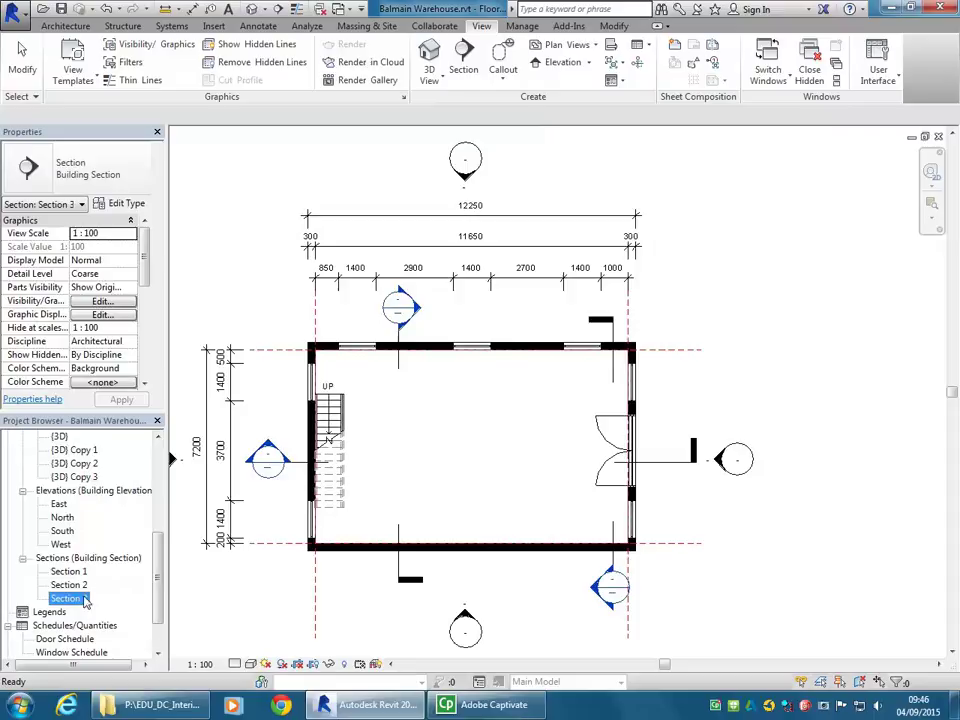
{"action": "double_click", "coordinate": [68, 599]}
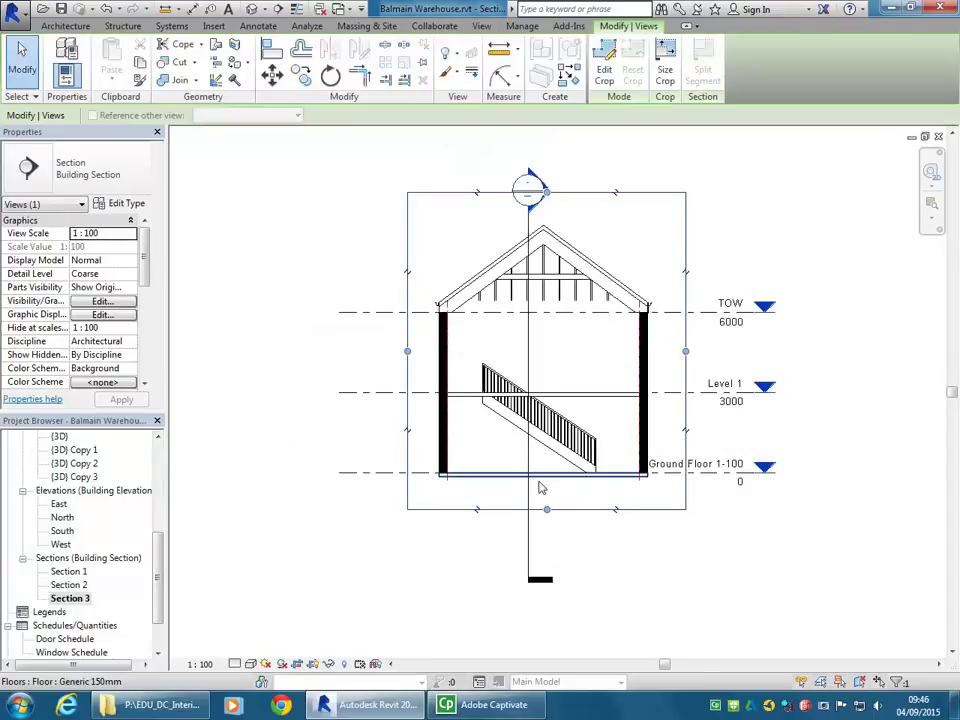
{"action": "middle_click_drag", "start_coordinate": [572, 333], "coordinate": [524, 329]}
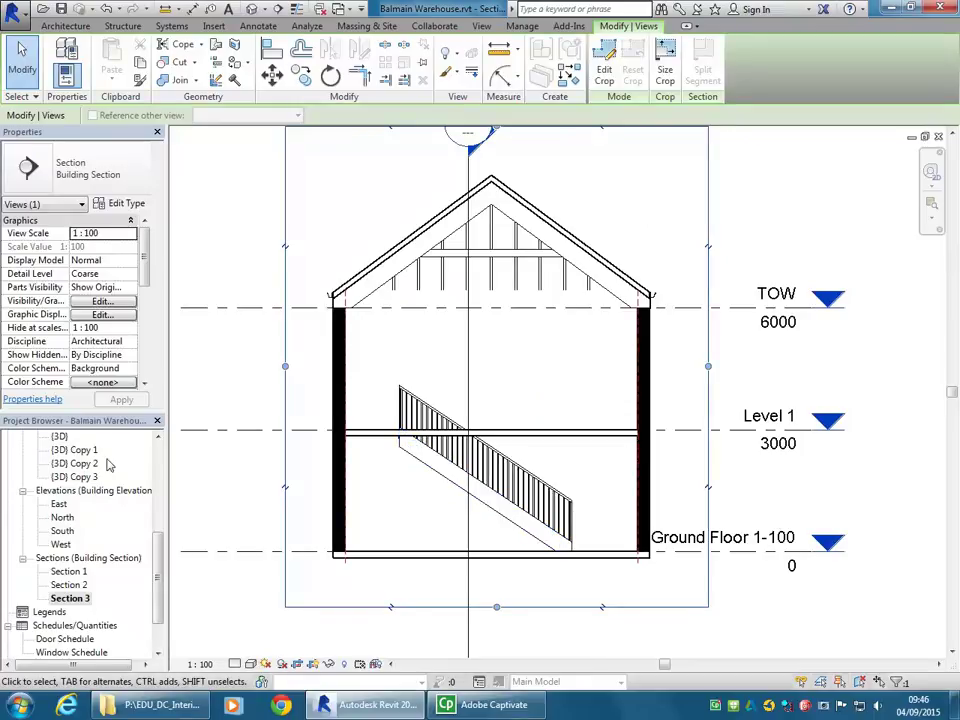
{"action": "key", "text": "Escape"}
{"action": "scroll", "coordinate": [120, 490], "scroll_direction": "up", "scroll_amount": 5}
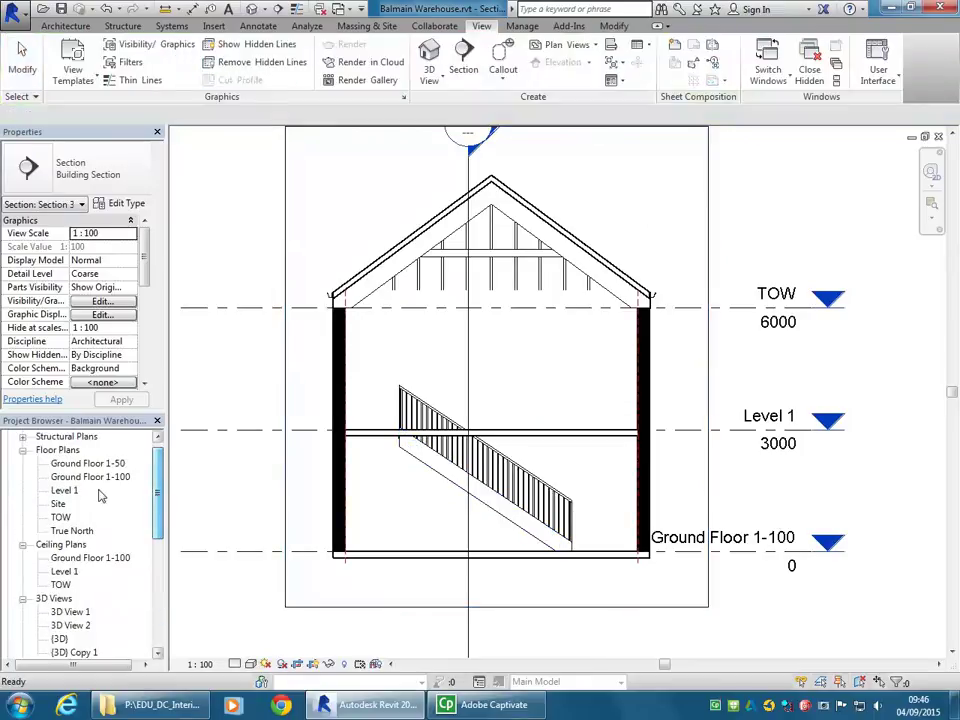
Back on Ground Floor 1-100, widen Section 3's view extent to the left.
{"action": "double_click", "coordinate": [80, 477]}
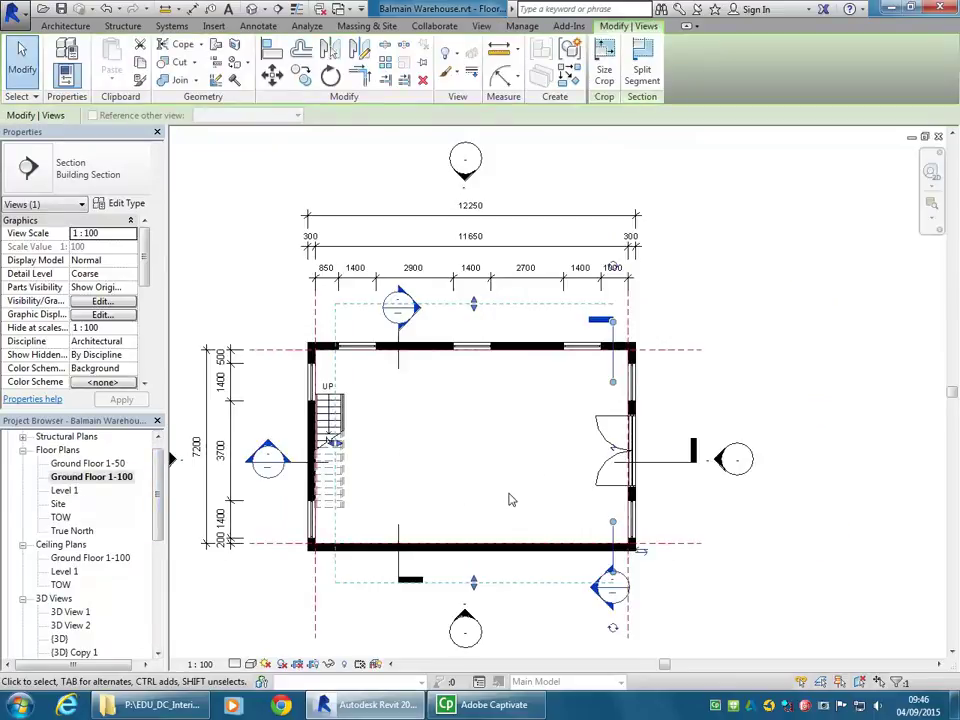
{"action": "key", "text": "Escape"}
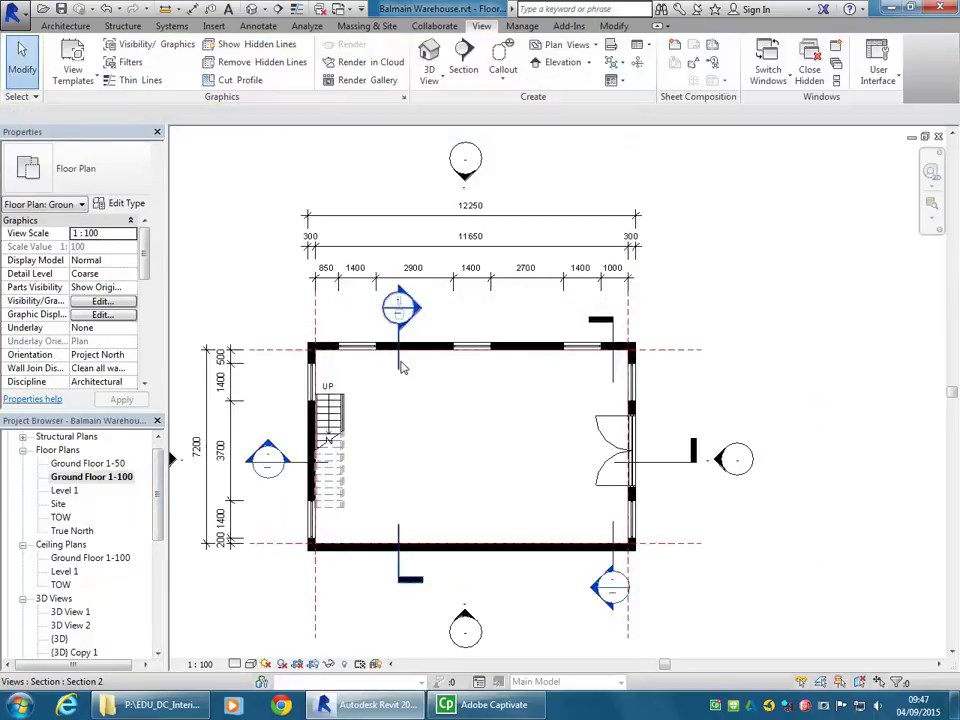
{"action": "left_click", "coordinate": [400, 366]}
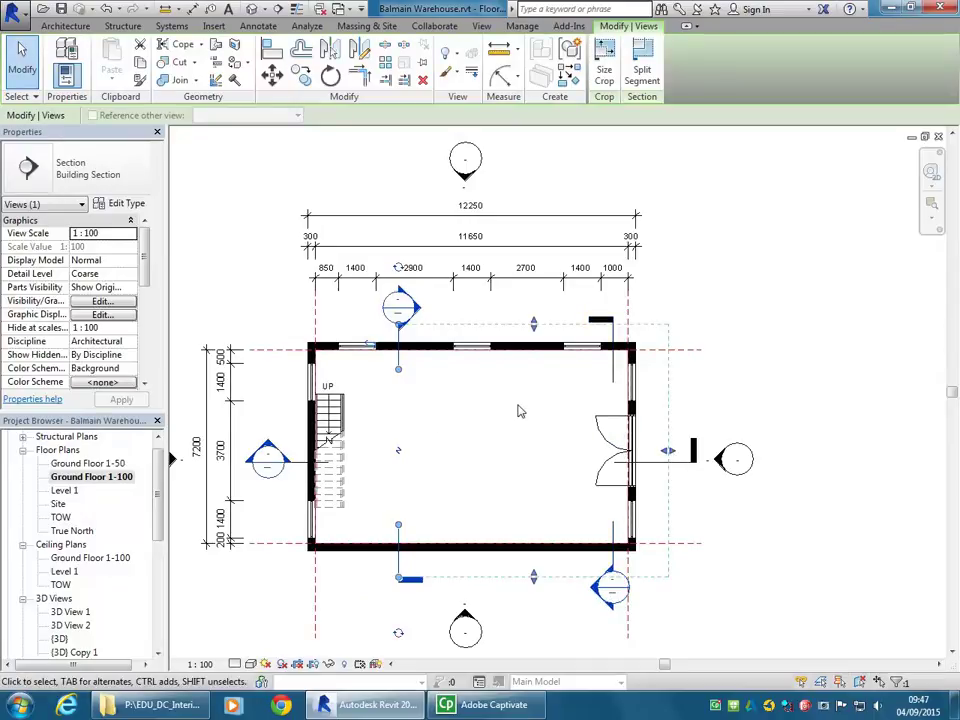
{"action": "key", "text": "Escape"}
{"action": "left_click", "coordinate": [612, 370]}
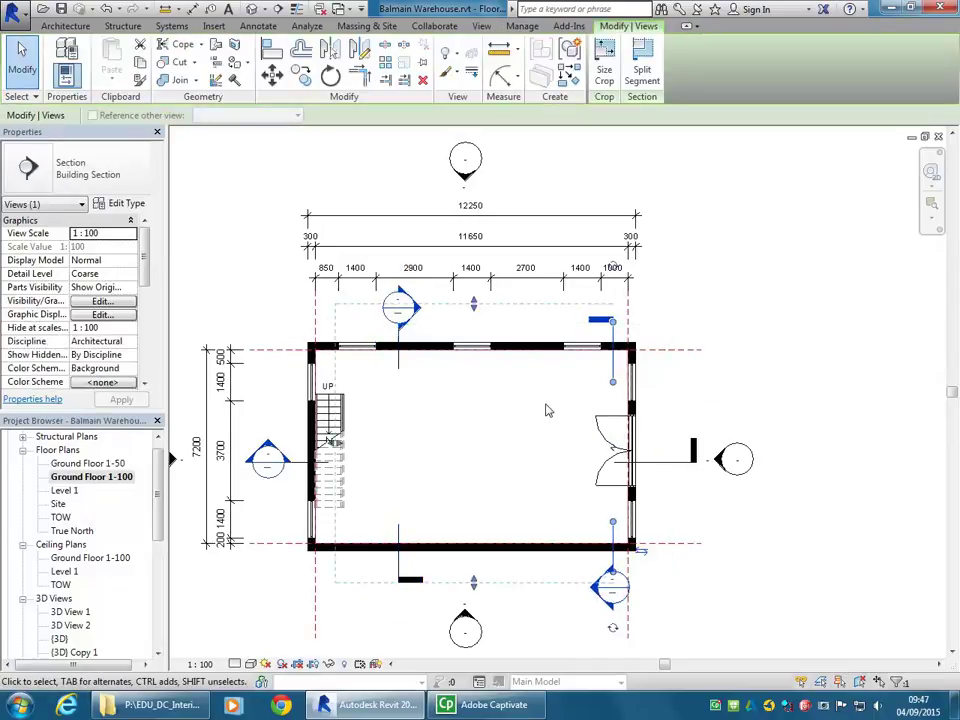
{"action": "left_click_drag", "start_coordinate": [334, 444], "coordinate": [289, 450]}
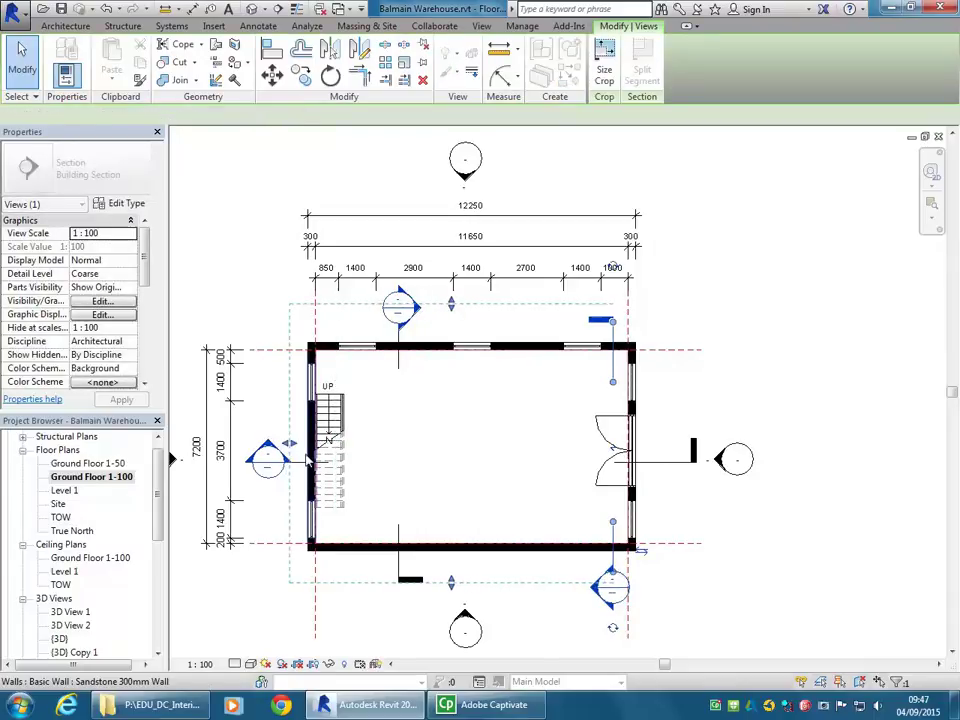
{"action": "left_click_drag", "start_coordinate": [158, 480], "coordinate": [158, 567]}
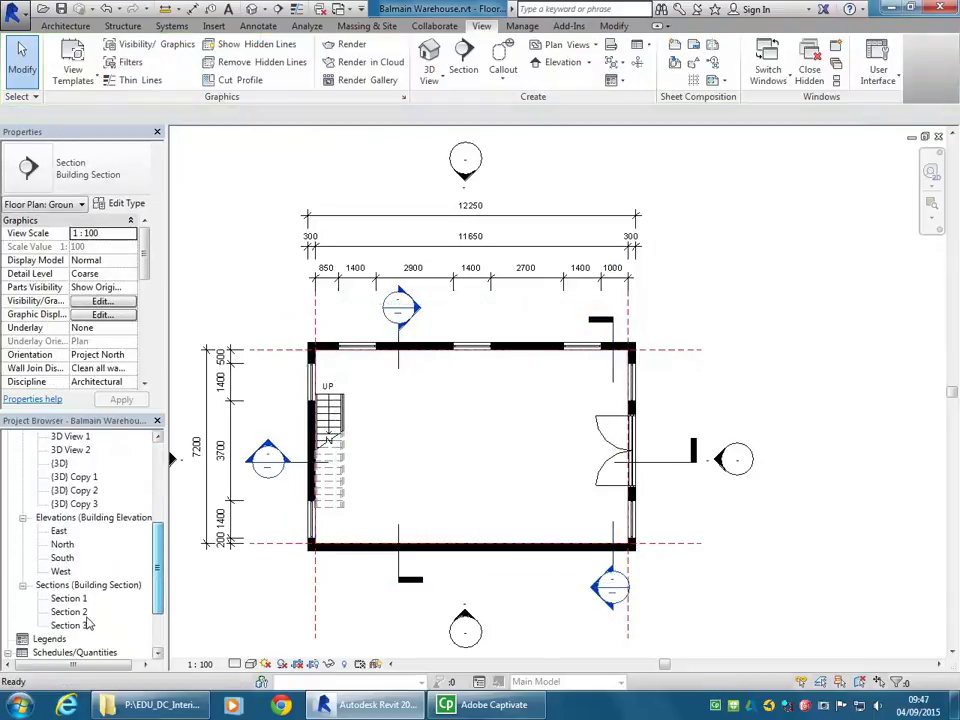
Recheck the Section 3 view, then return to the Ground Floor 1-100 plan.
{"action": "double_click", "coordinate": [70, 625]}
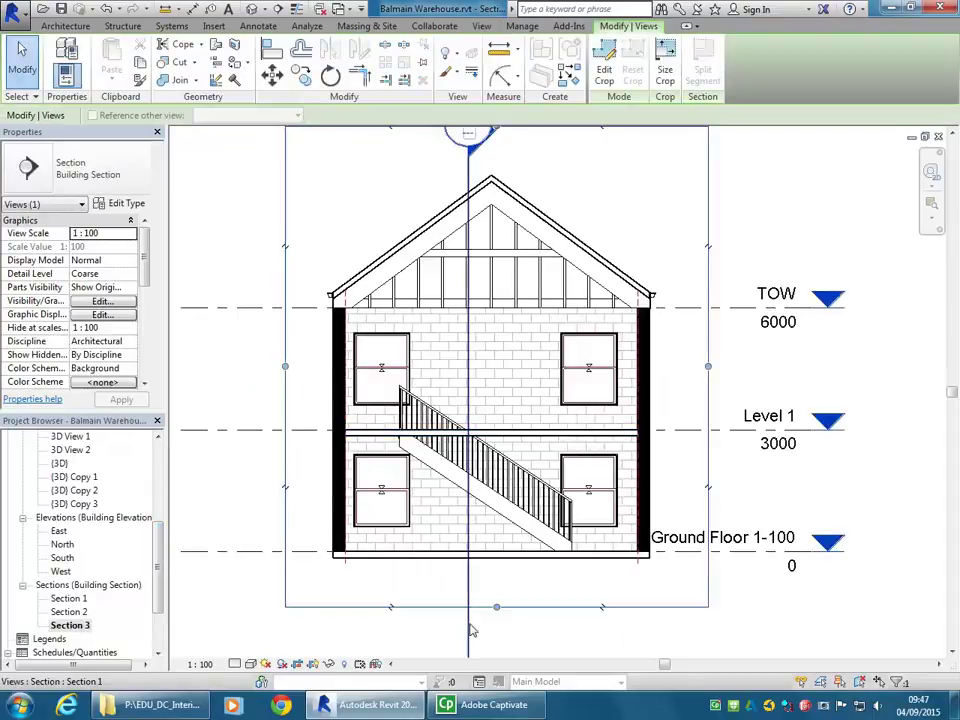
{"action": "left_click", "coordinate": [543, 636]}
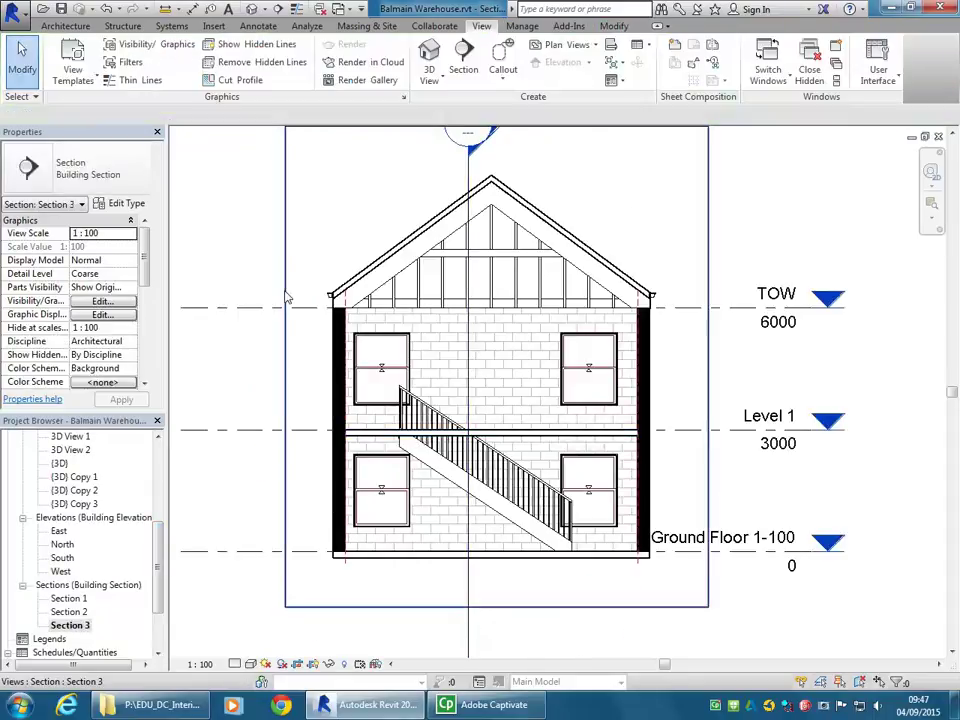
{"action": "scroll", "coordinate": [344, 254], "scroll_direction": "down", "scroll_amount": 1}
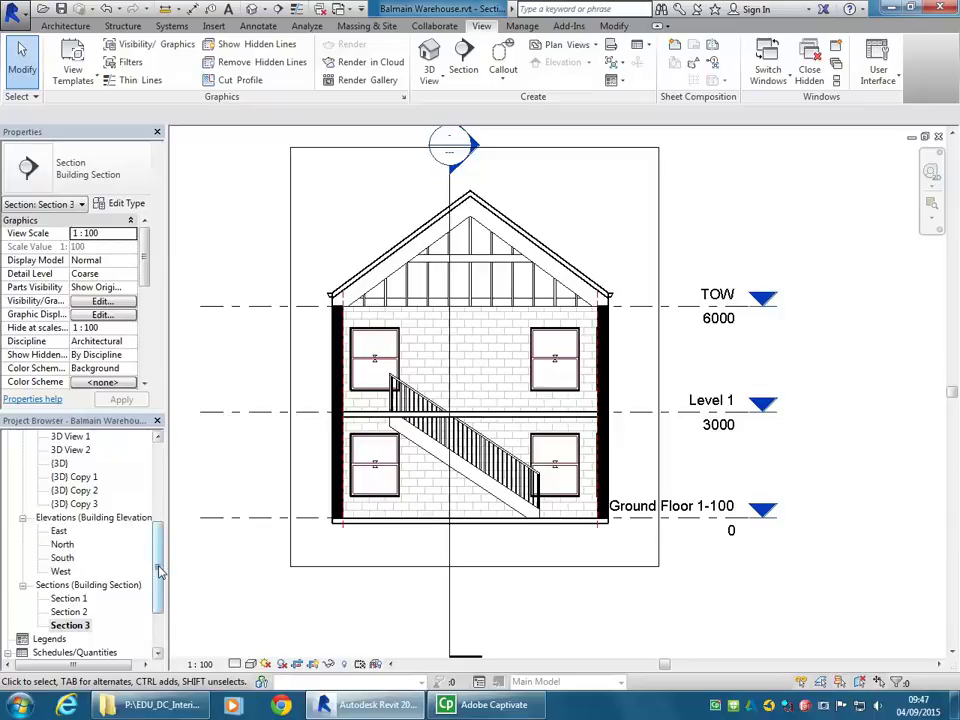
{"action": "scroll", "coordinate": [150, 520], "scroll_direction": "up", "scroll_amount": 5}
{"action": "double_click", "coordinate": [110, 490]}
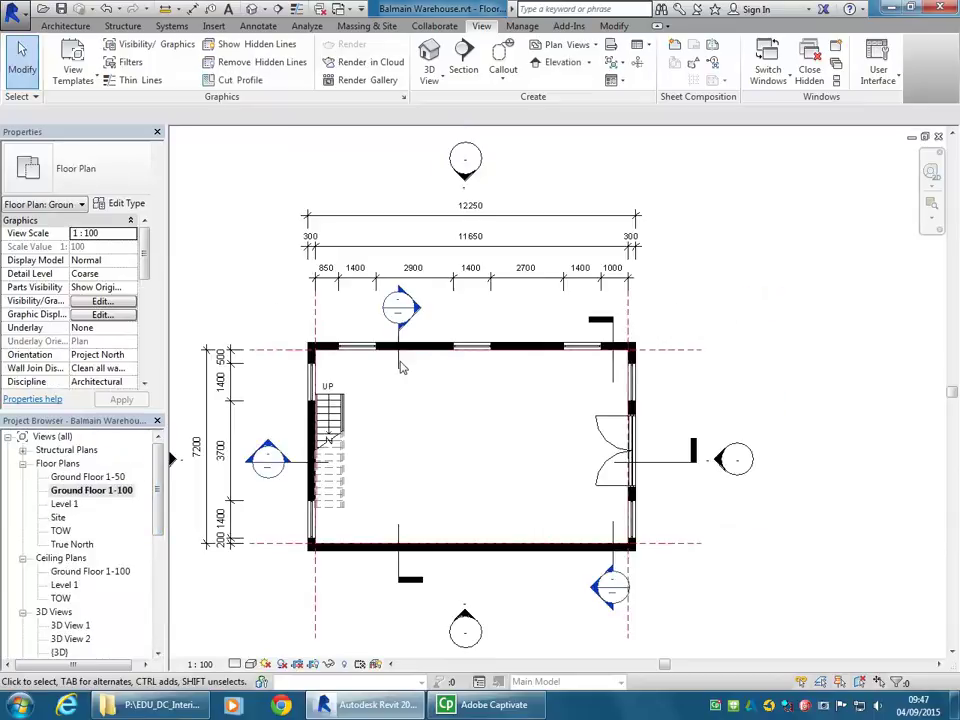
Nudge the horizontal section line lower across the plan.
{"action": "middle_click_drag", "start_coordinate": [407, 354], "coordinate": [428, 392]}
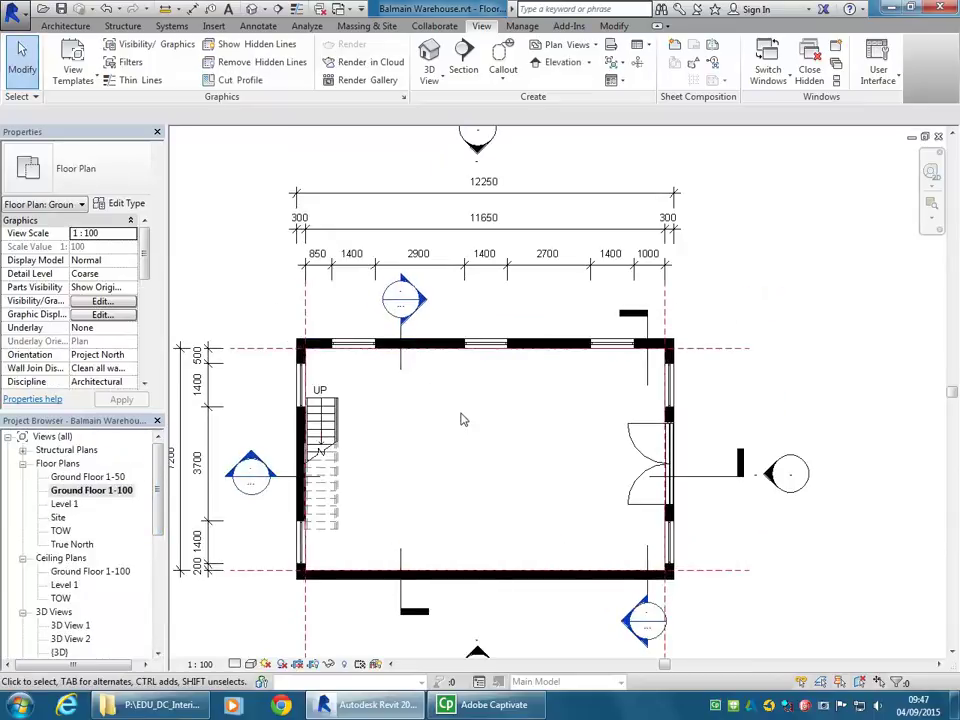
{"action": "left_click", "coordinate": [310, 477]}
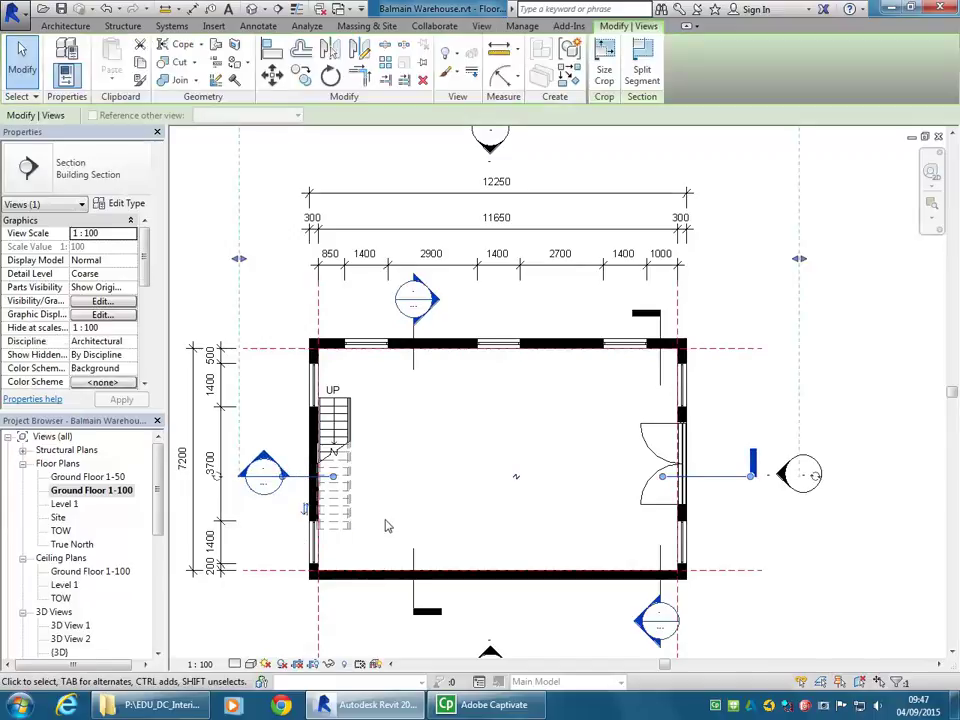
{"action": "key", "text": "Down"}
{"action": "key", "text": "Down"}
{"action": "key", "text": "Down"}
{"action": "key", "text": "Down"}
{"action": "key", "text": "Down"}
{"action": "key", "text": "Down"}
{"action": "key", "text": "Down"}
{"action": "key", "text": "Down"}
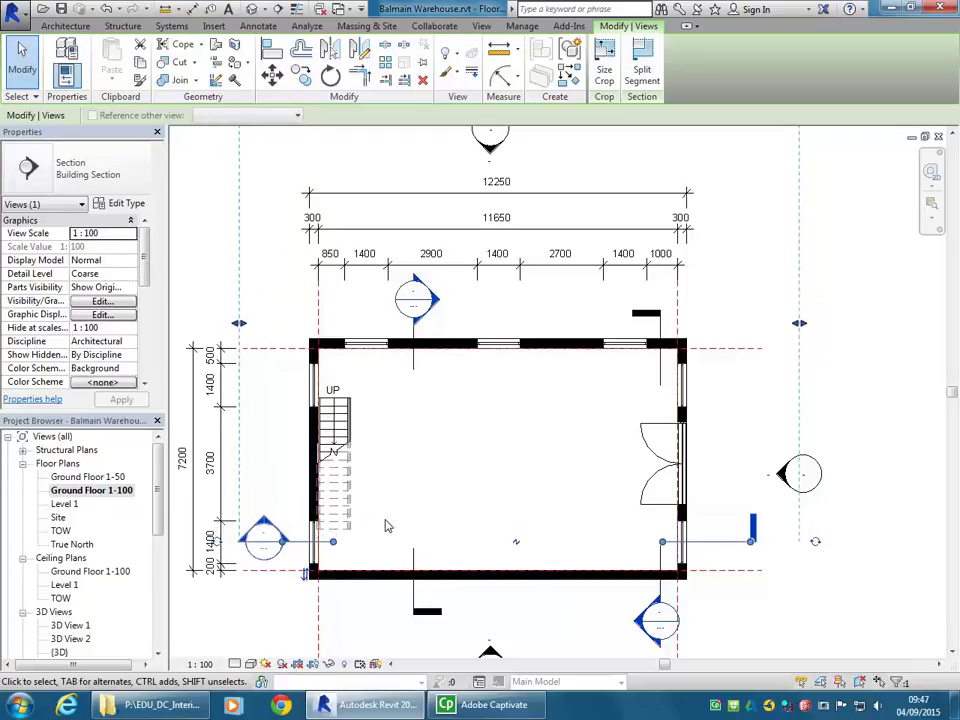
{"action": "key", "text": "Escape"}
Draw Section 4 east–west across the plan and widen the gap in its line.
{"action": "left_click", "coordinate": [463, 55]}
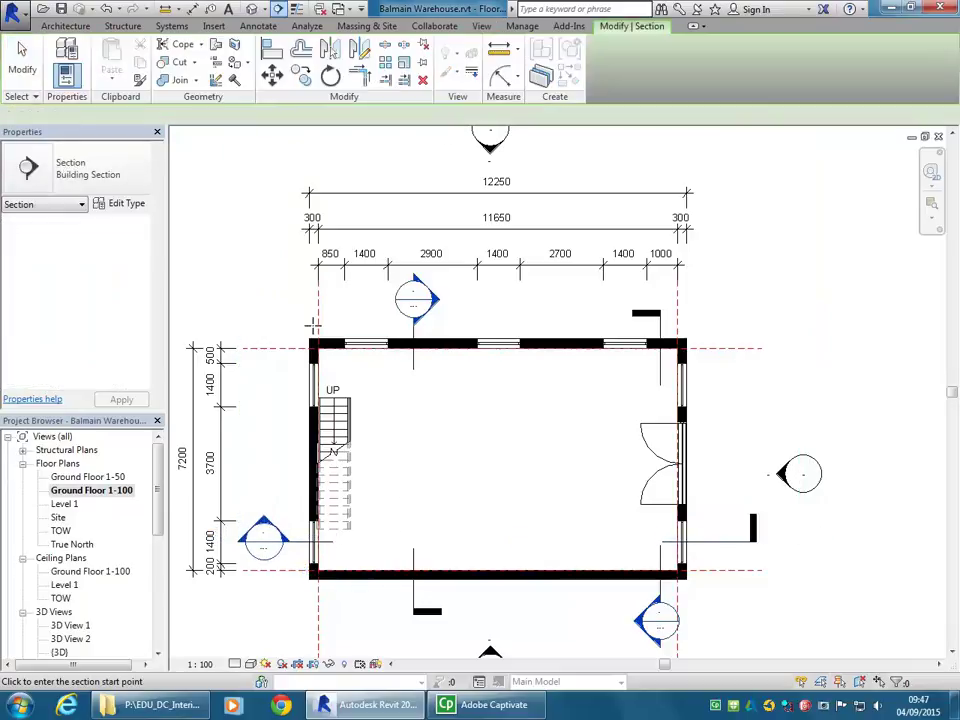
{"action": "left_click", "coordinate": [262, 379]}
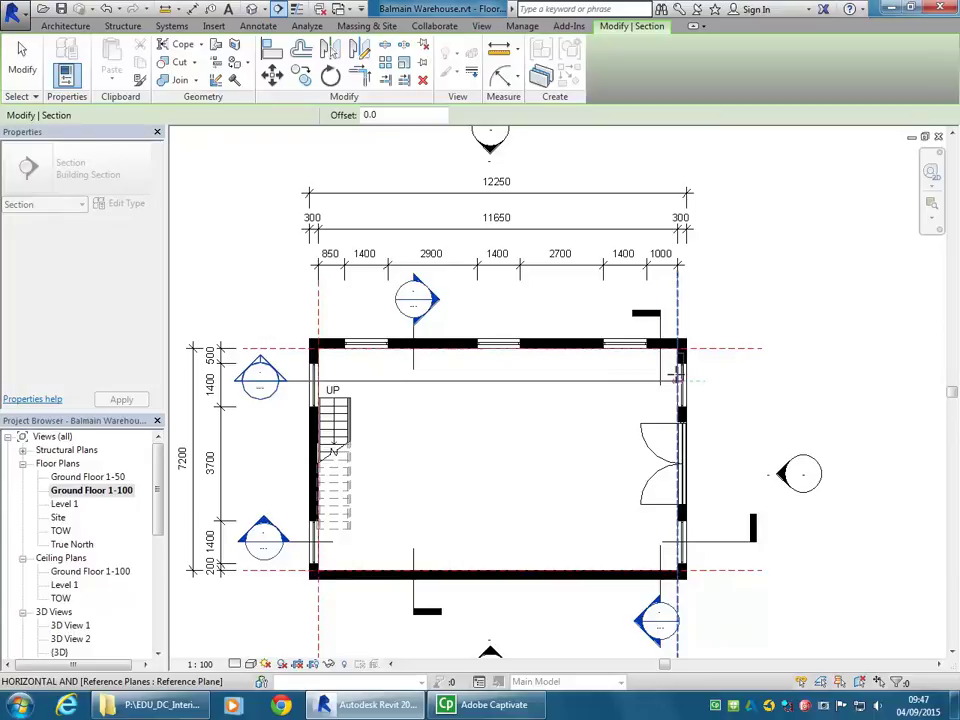
{"action": "key", "text": "Escape"}
{"action": "left_click", "coordinate": [704, 378]}
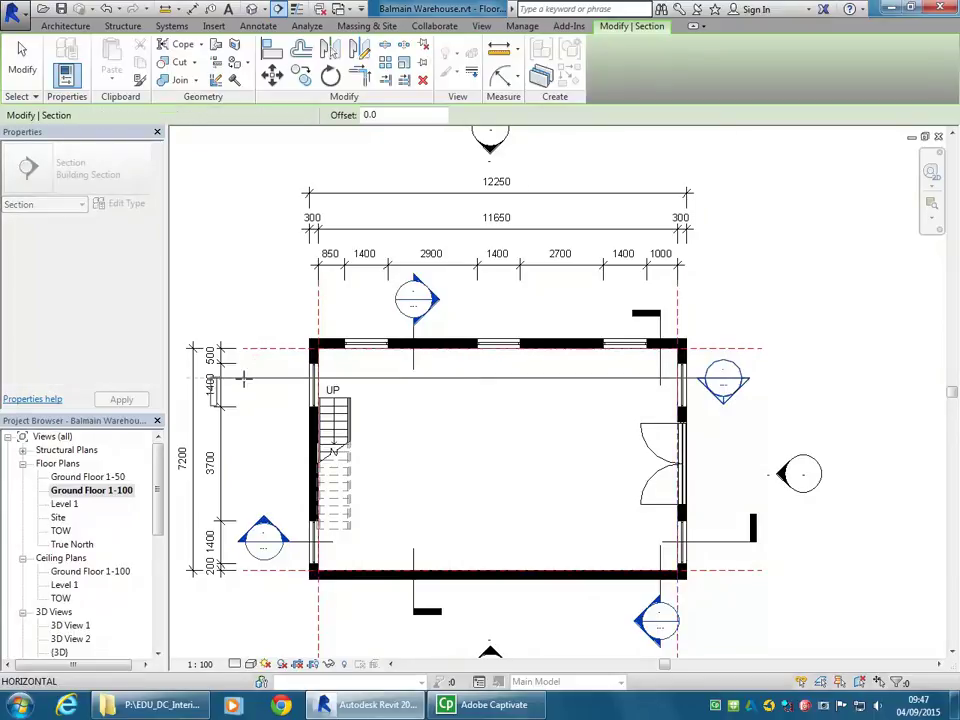
{"action": "left_click", "coordinate": [291, 378]}
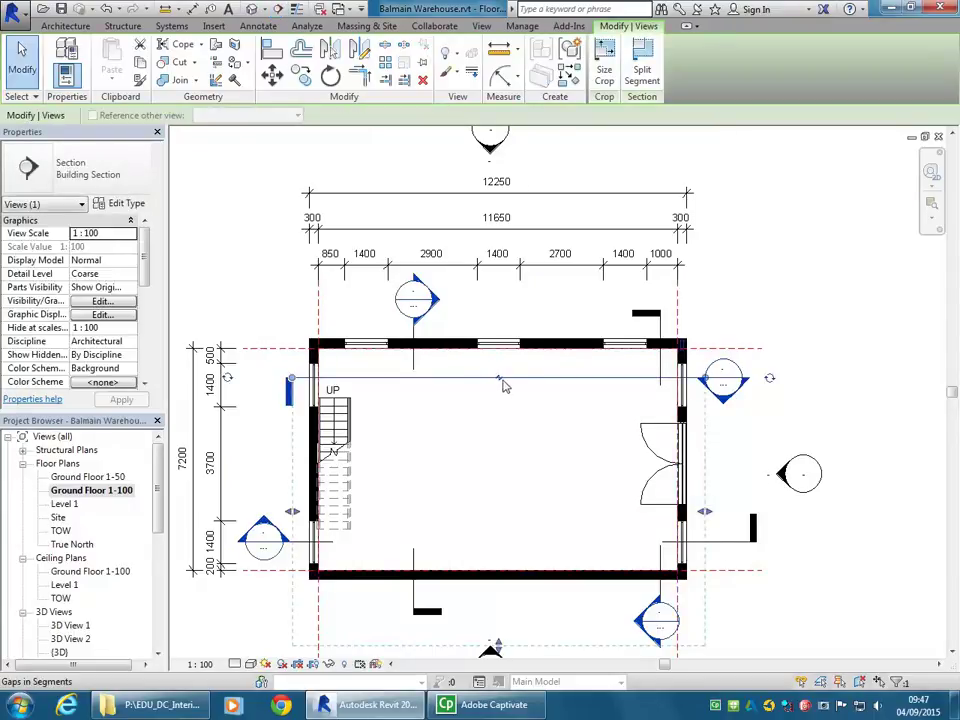
{"action": "left_click_drag", "start_coordinate": [429, 377], "coordinate": [354, 377]}
{"action": "left_click_drag", "start_coordinate": [567, 378], "coordinate": [645, 377]}
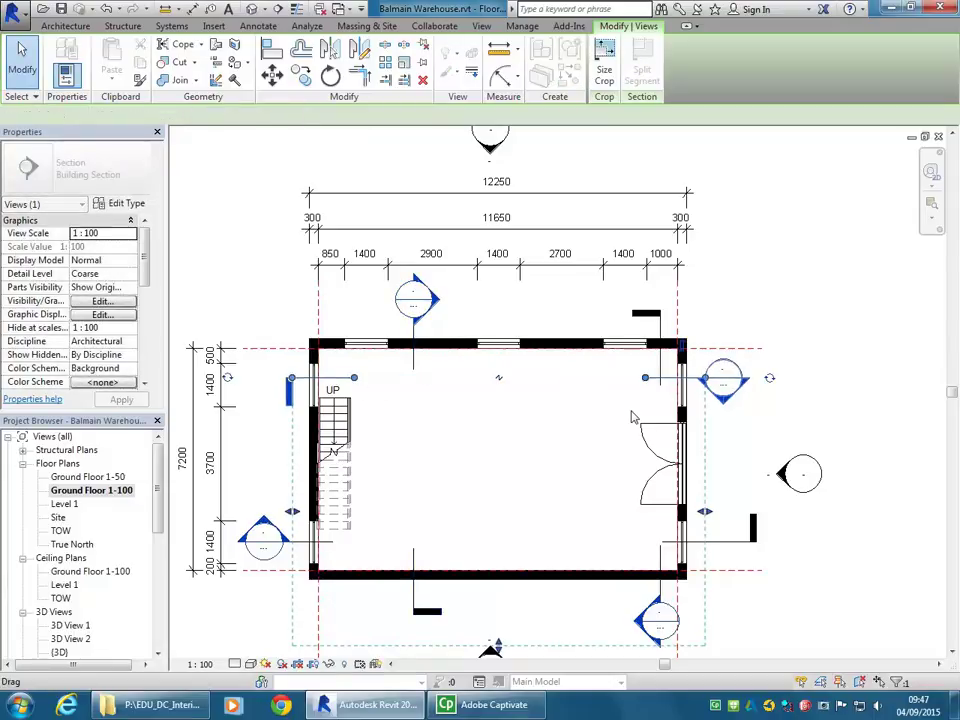
Shorten Section 3 so its end stops at the wall.
{"action": "scroll", "coordinate": [680, 375], "scroll_direction": "up", "scroll_amount": 5}
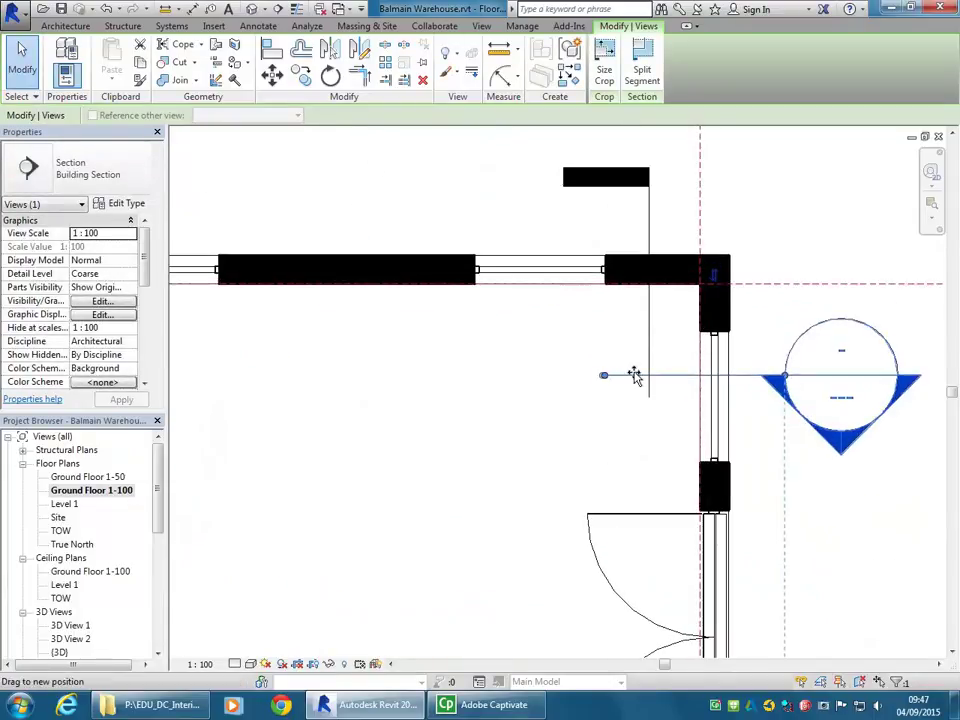
{"action": "left_click", "coordinate": [649, 369]}
{"action": "scroll", "coordinate": [645, 382], "scroll_direction": "down", "scroll_amount": 2}
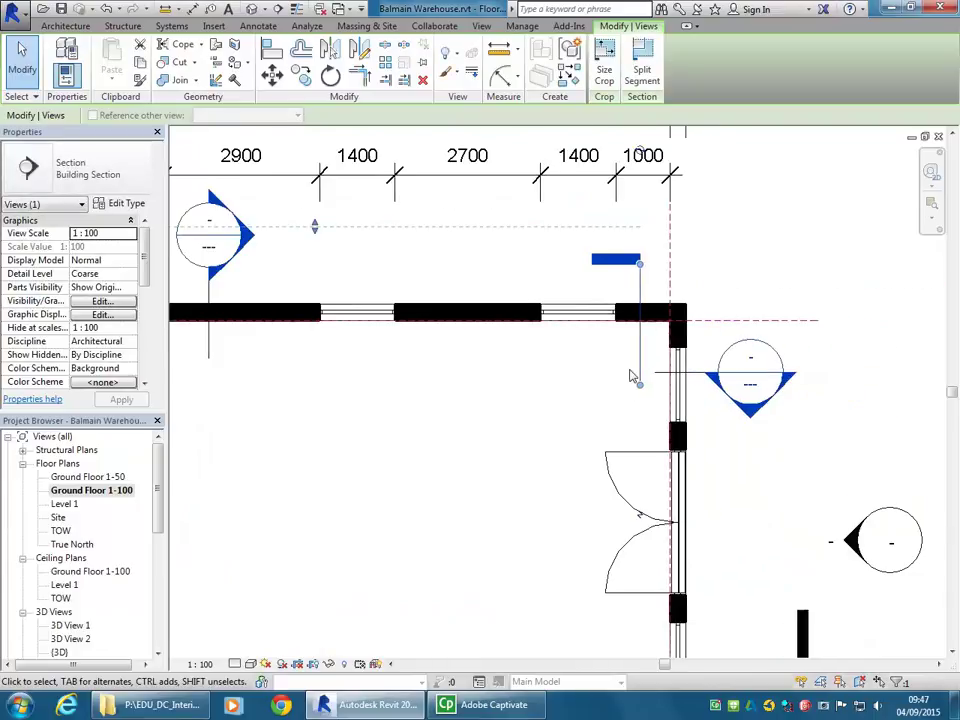
{"action": "left_click_drag", "start_coordinate": [643, 388], "coordinate": [640, 345]}
{"action": "scroll", "coordinate": [480, 388], "scroll_direction": "down", "scroll_amount": 3}
{"action": "scroll", "coordinate": [454, 396], "scroll_direction": "up", "scroll_amount": 1}
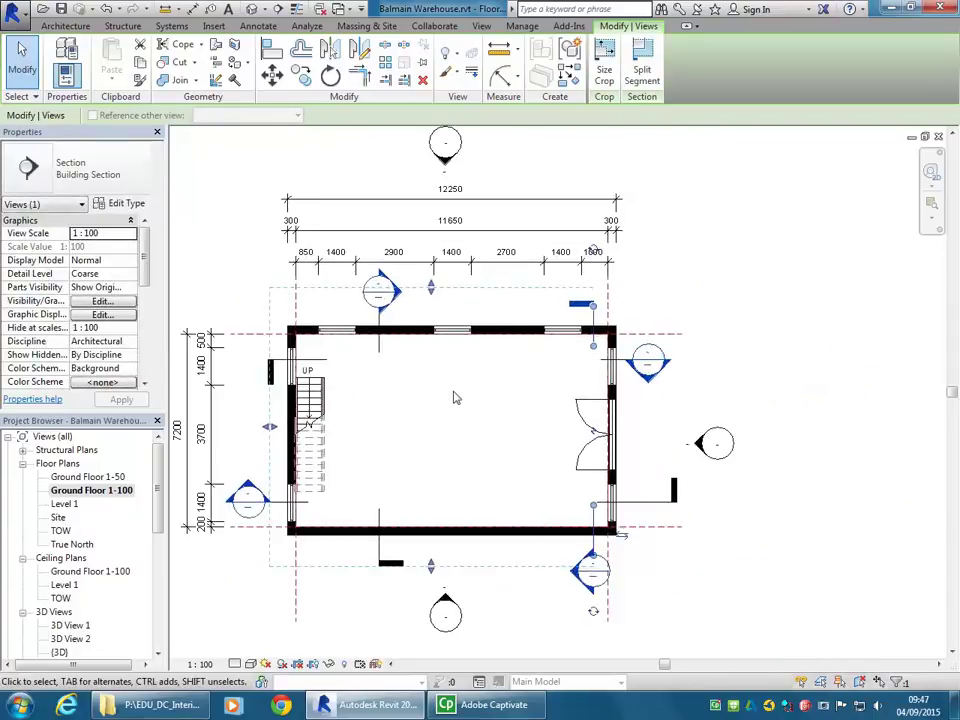
Check Section 4 and try repositioning the Section 1 head.
{"action": "left_click", "coordinate": [362, 357]}
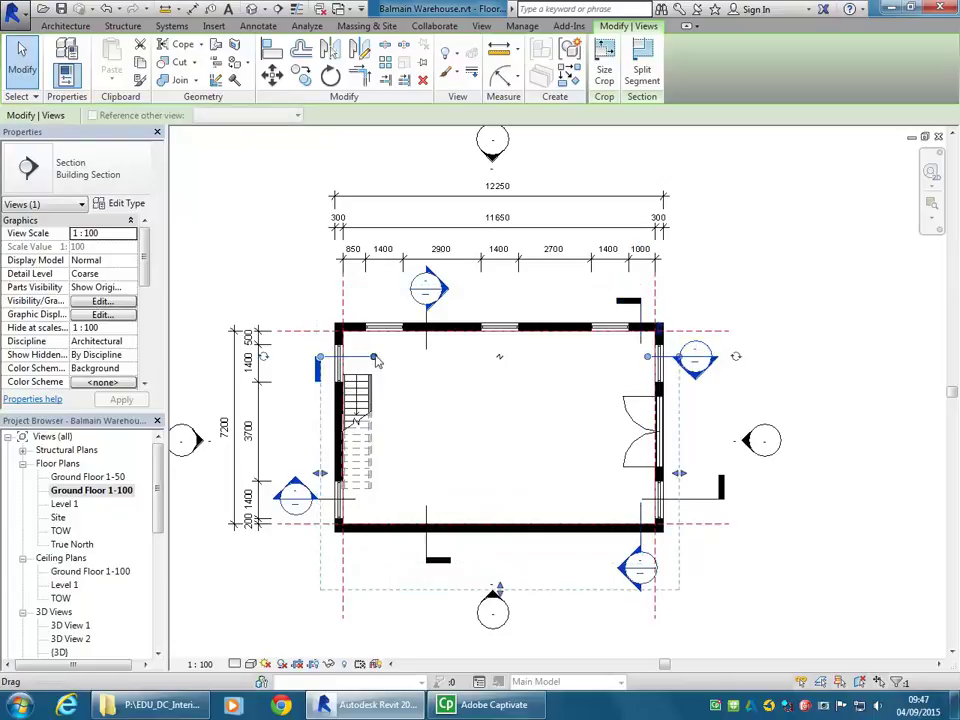
{"action": "left_click", "coordinate": [441, 424]}
{"action": "middle_click_drag", "start_coordinate": [441, 424], "coordinate": [426, 418]}
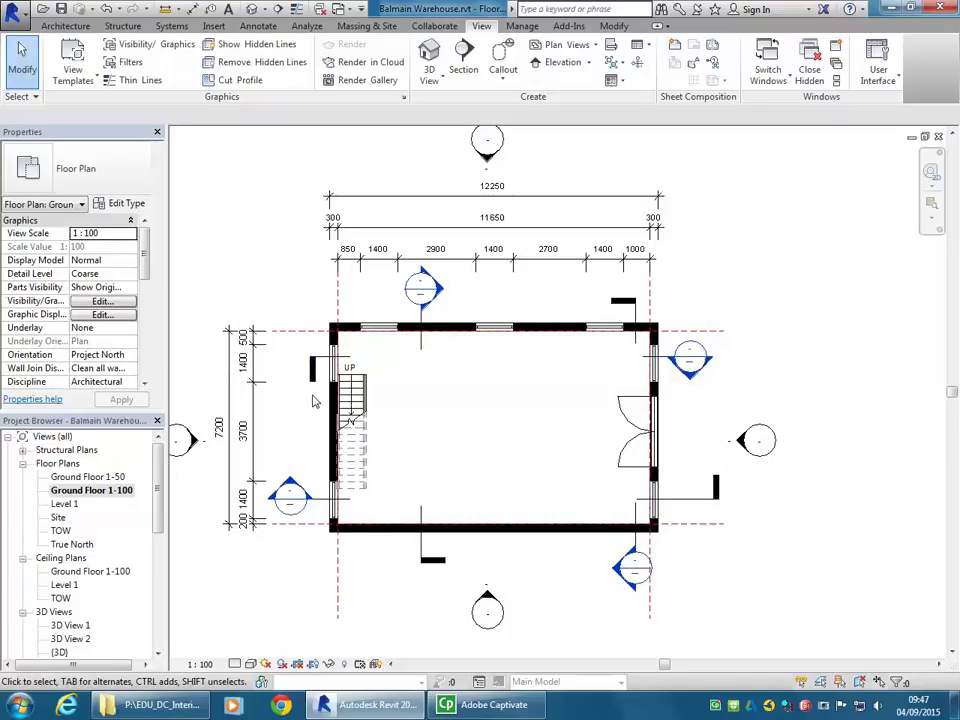
{"action": "left_click", "coordinate": [321, 508]}
{"action": "scroll", "coordinate": [321, 508], "scroll_direction": "up", "scroll_amount": 3}
{"action": "mouse_move", "coordinate": [325, 496]}
{"action": "left_mouse_down"}
{"action": "mouse_move", "coordinate": [225, 374]}
{"action": "mouse_move", "coordinate": [330, 498]}
{"action": "left_mouse_up"}
{"action": "scroll", "coordinate": [466, 444], "scroll_direction": "down", "scroll_amount": 2}
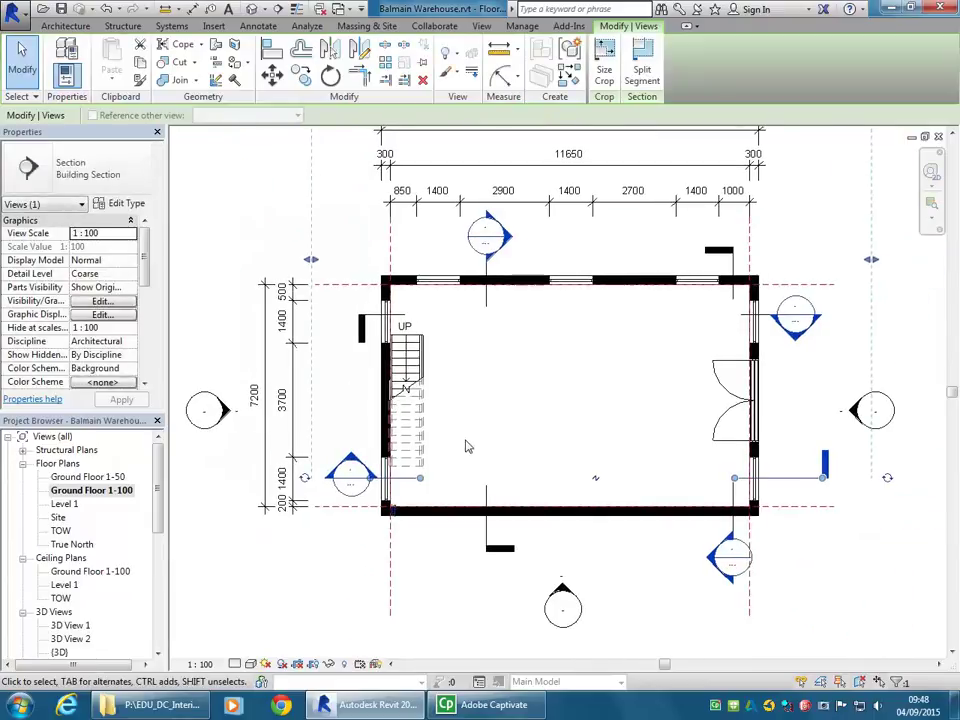
{"action": "left_click", "coordinate": [697, 341]}
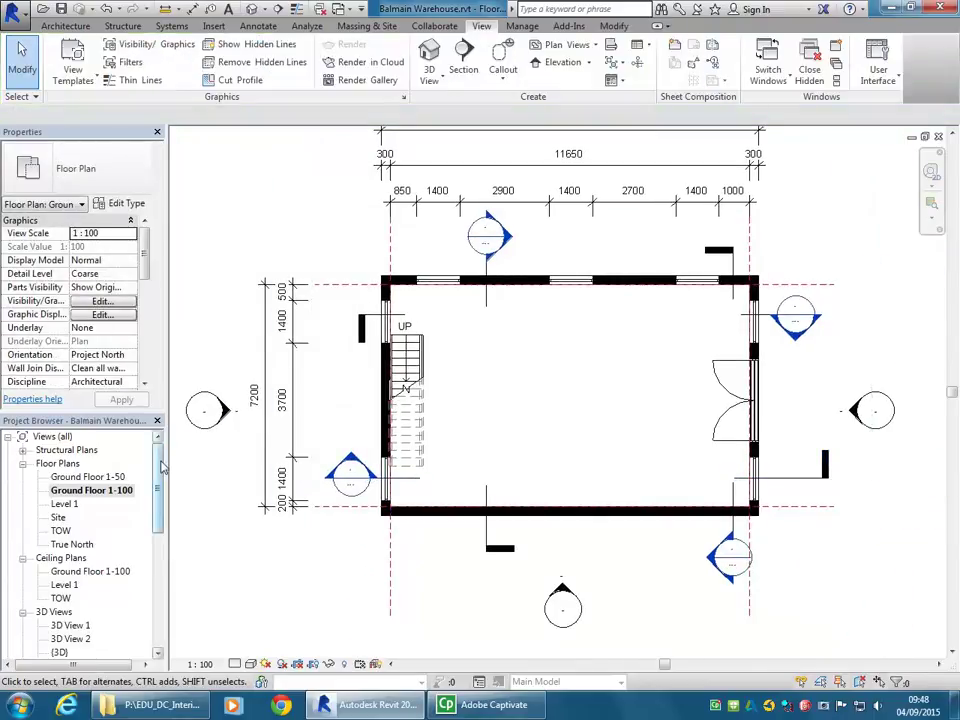
{"action": "left_click_drag", "start_coordinate": [162, 466], "coordinate": [158, 546]}
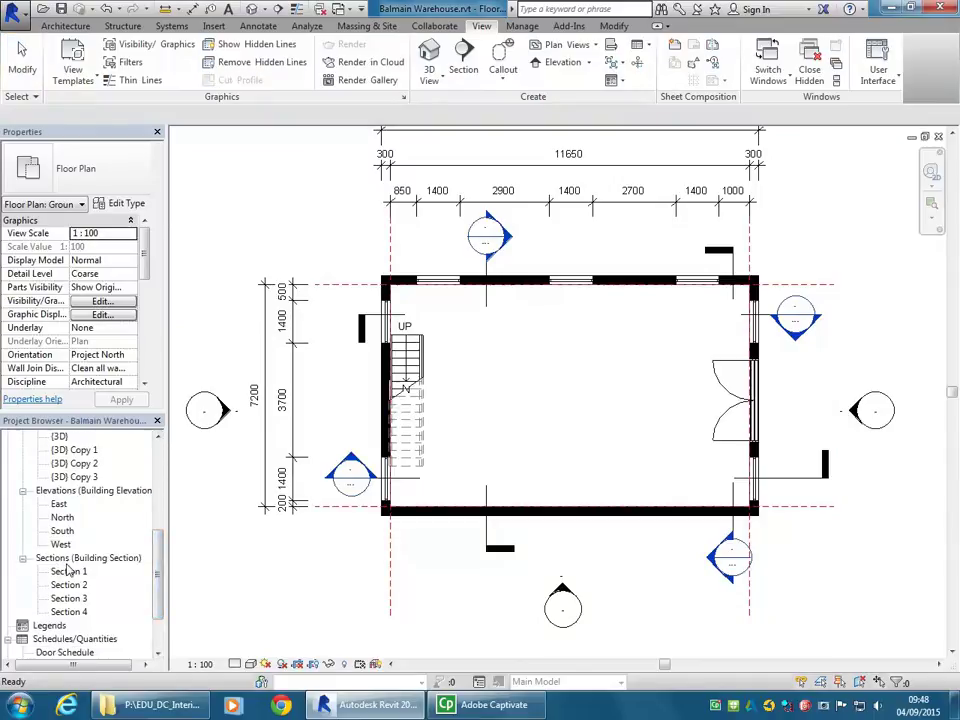
{"action": "left_click", "coordinate": [565, 380]}
{"action": "scroll", "coordinate": [560, 385], "scroll_direction": "down", "scroll_amount": 1}
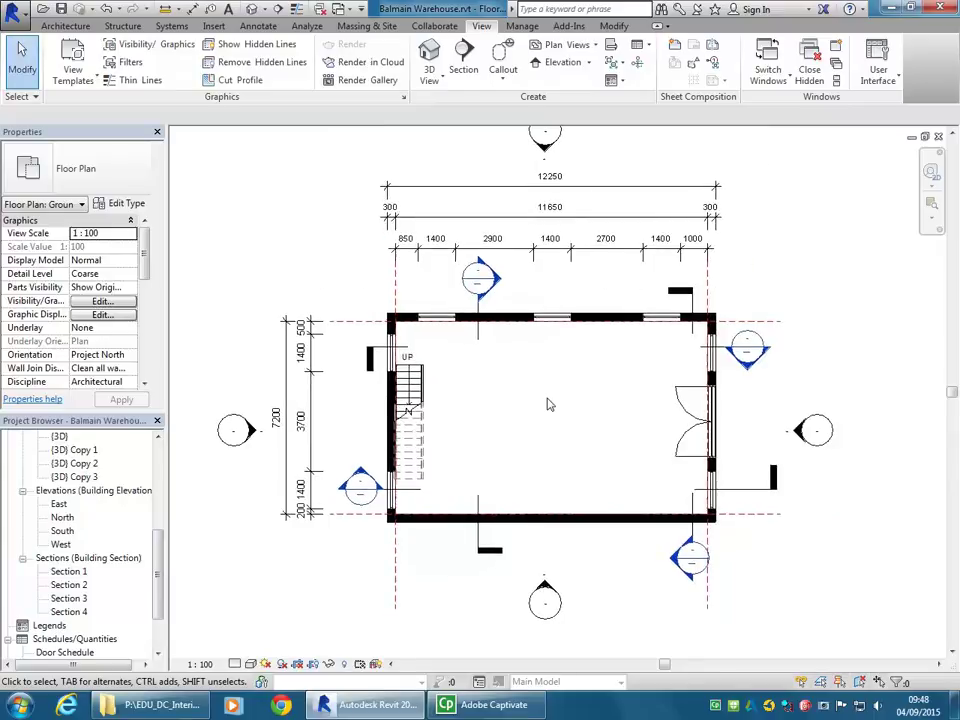
{"action": "scroll", "coordinate": [547, 404], "scroll_direction": "up", "scroll_amount": 2}
Open Section 1, drag the ground floor slab up to Level 1, then undo it.
{"action": "scroll", "coordinate": [547, 404], "scroll_direction": "down", "scroll_amount": 1}
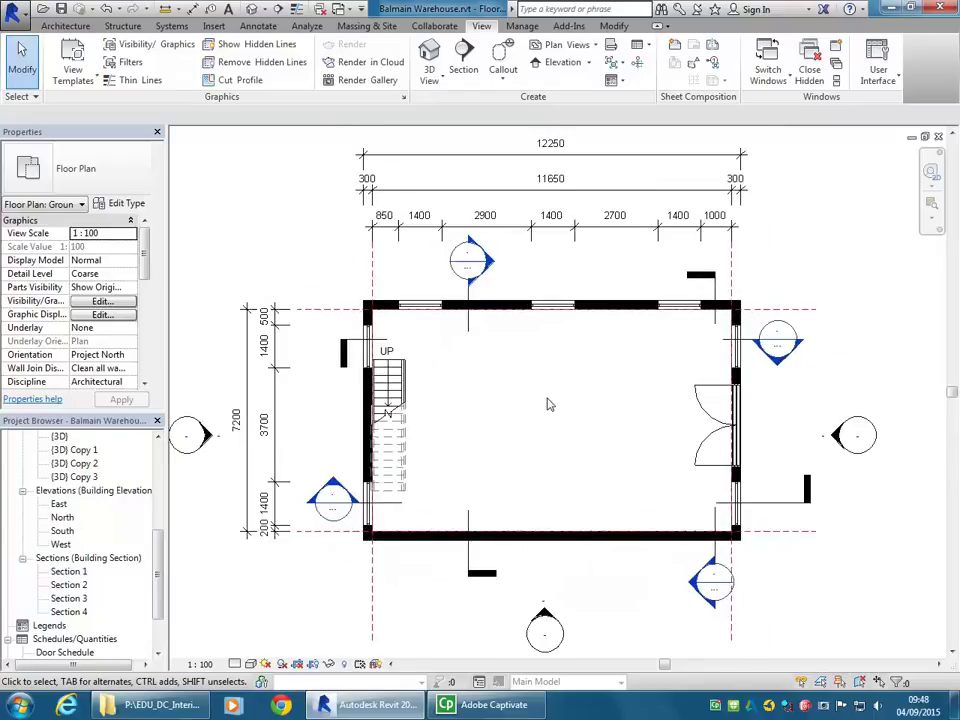
{"action": "double_click", "coordinate": [333, 499]}
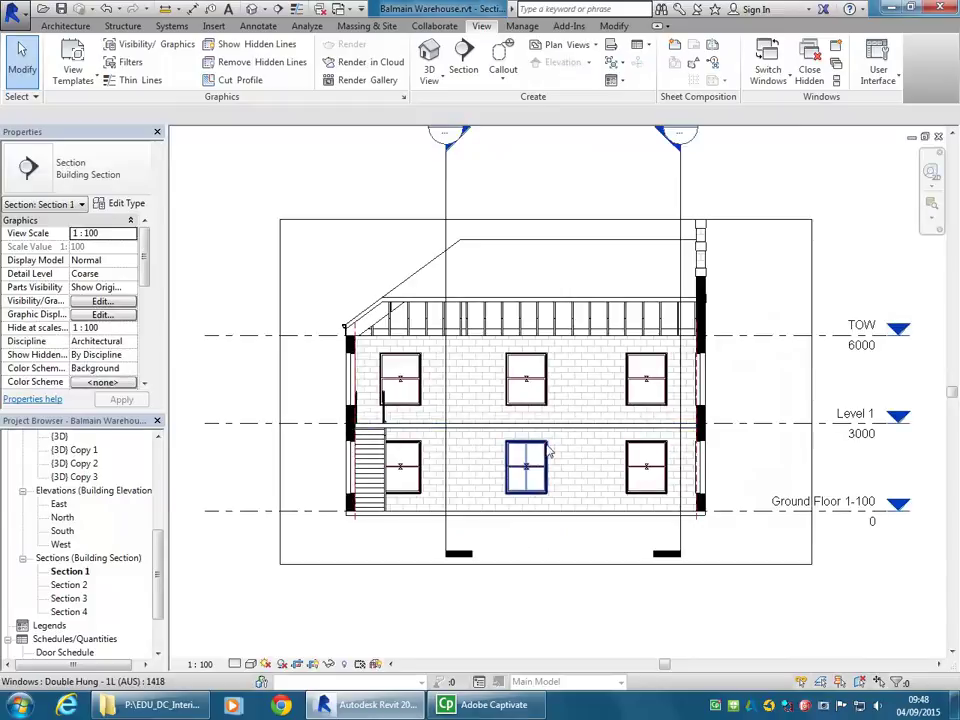
{"action": "scroll", "coordinate": [514, 482], "scroll_direction": "up", "scroll_amount": 2}
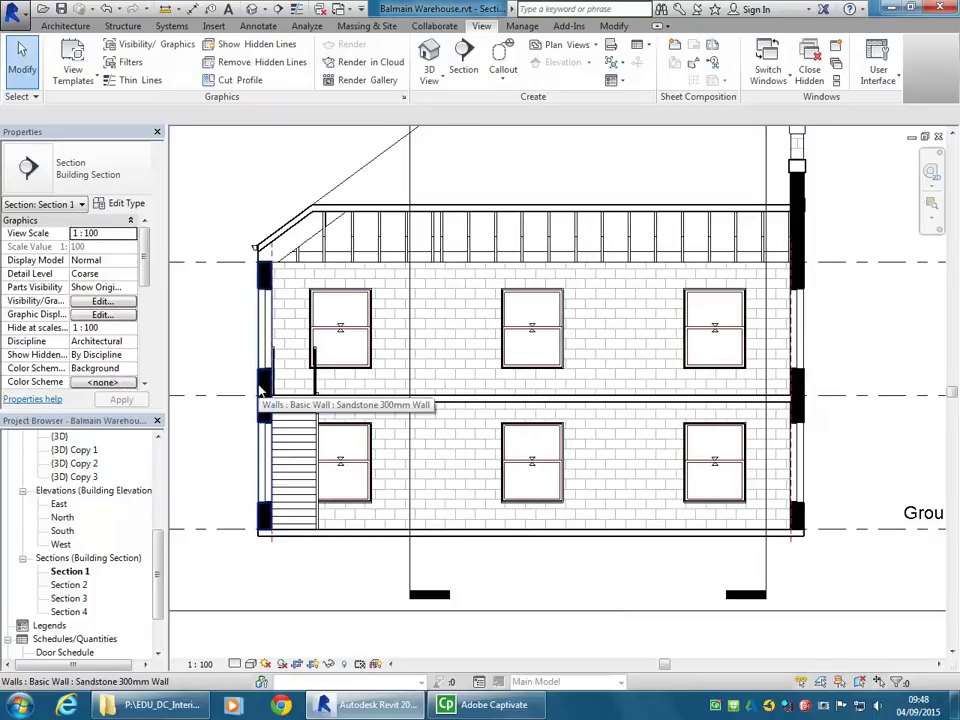
{"action": "left_click", "coordinate": [350, 540]}
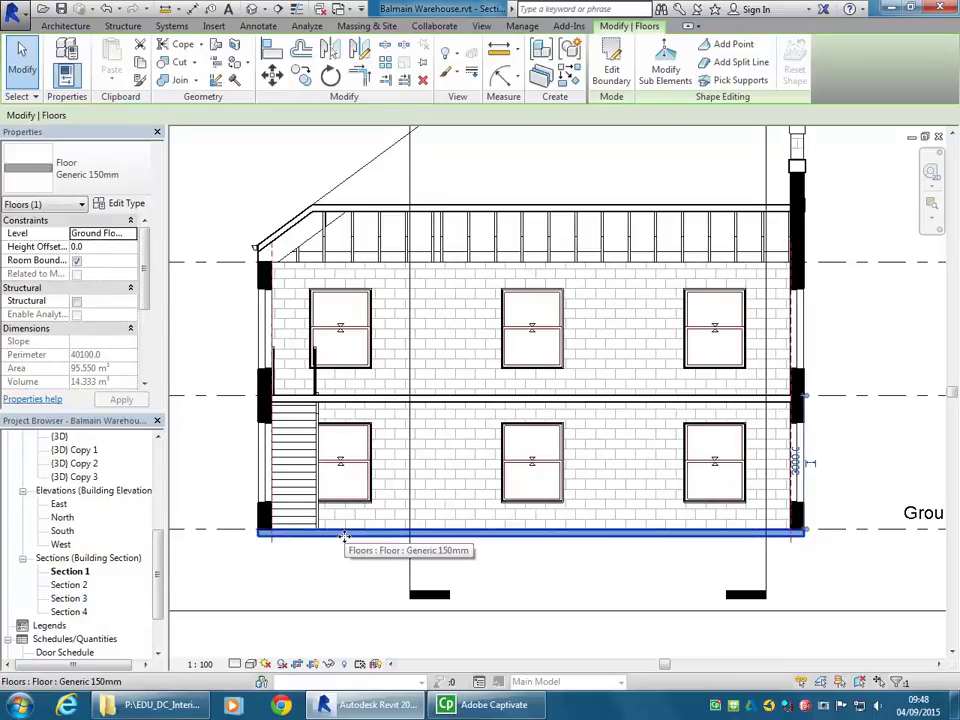
{"action": "left_click_drag", "start_coordinate": [349, 538], "coordinate": [357, 408]}
{"action": "key", "text": "ctrl+z"}
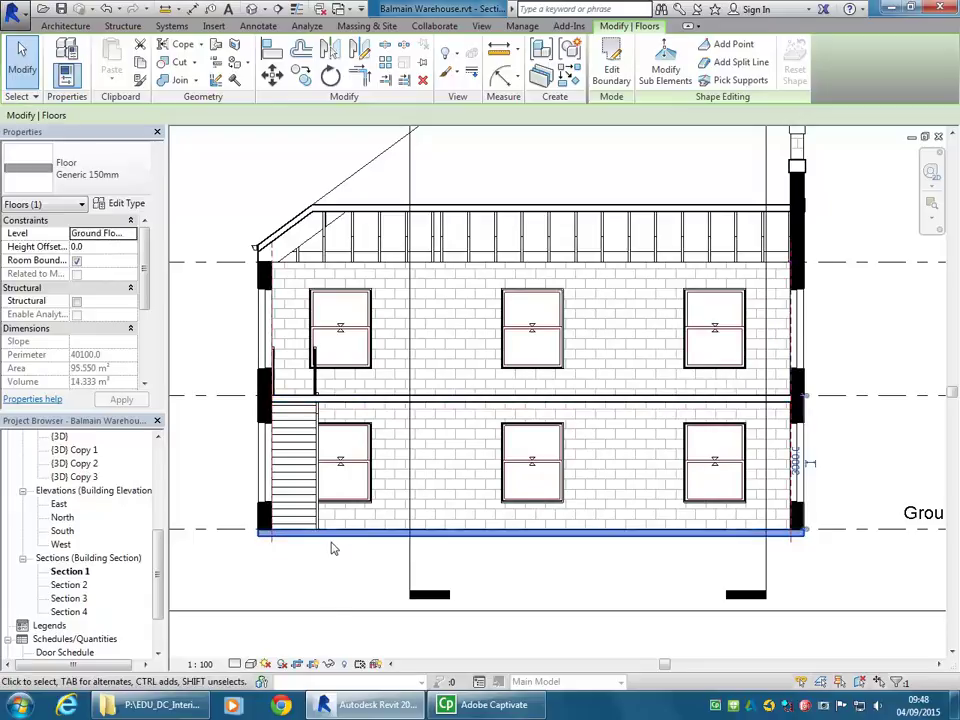
Select the ground floor slab and set its Generic 150mm type's Coarse Scale Fill Color to Black.
{"action": "left_click", "coordinate": [112, 206]}
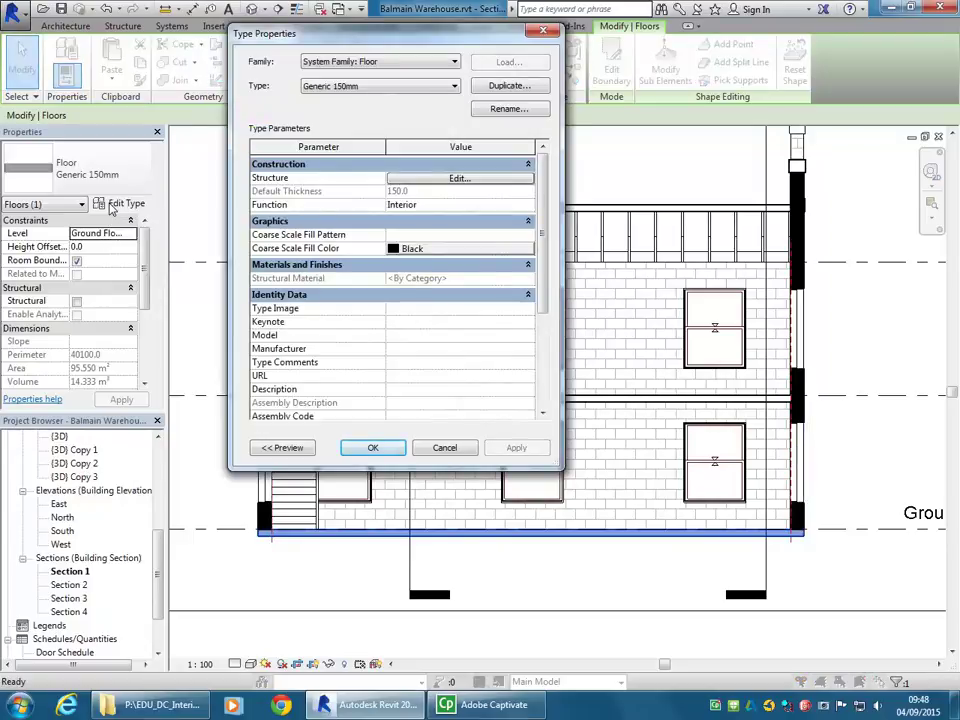
{"action": "left_click", "coordinate": [372, 447]}
{"action": "left_click", "coordinate": [328, 561]}
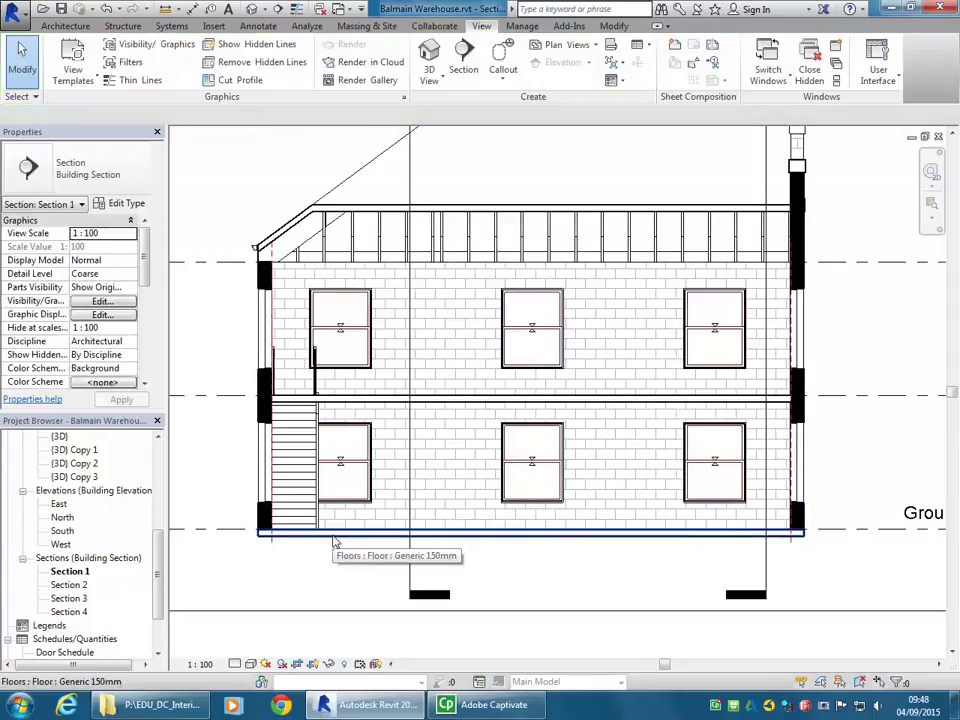
{"action": "left_click", "coordinate": [335, 541]}
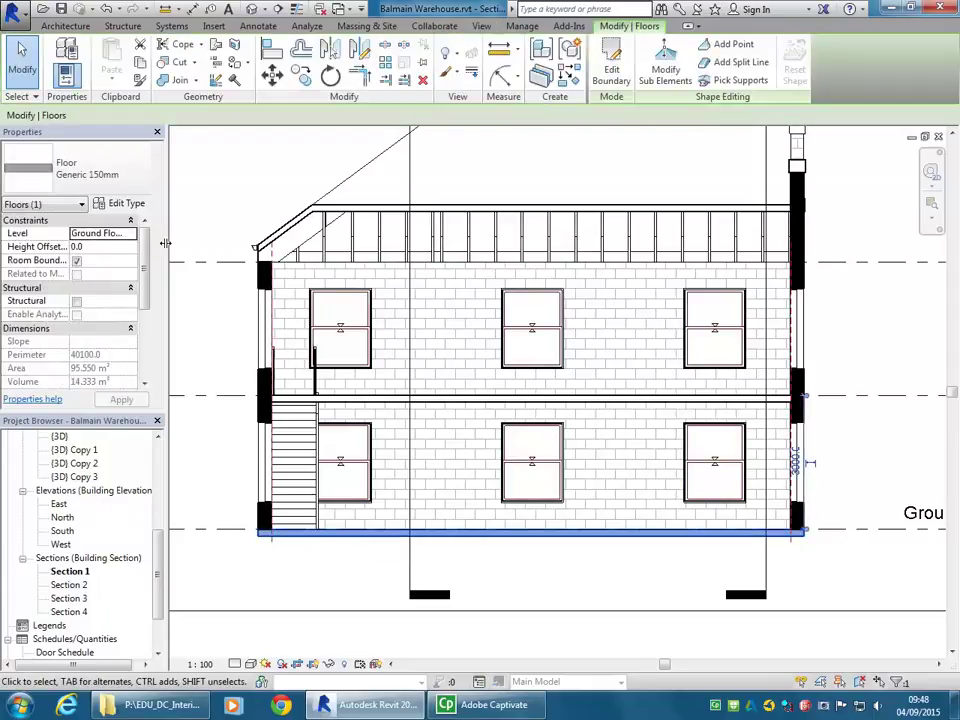
{"action": "left_click", "coordinate": [124, 205]}
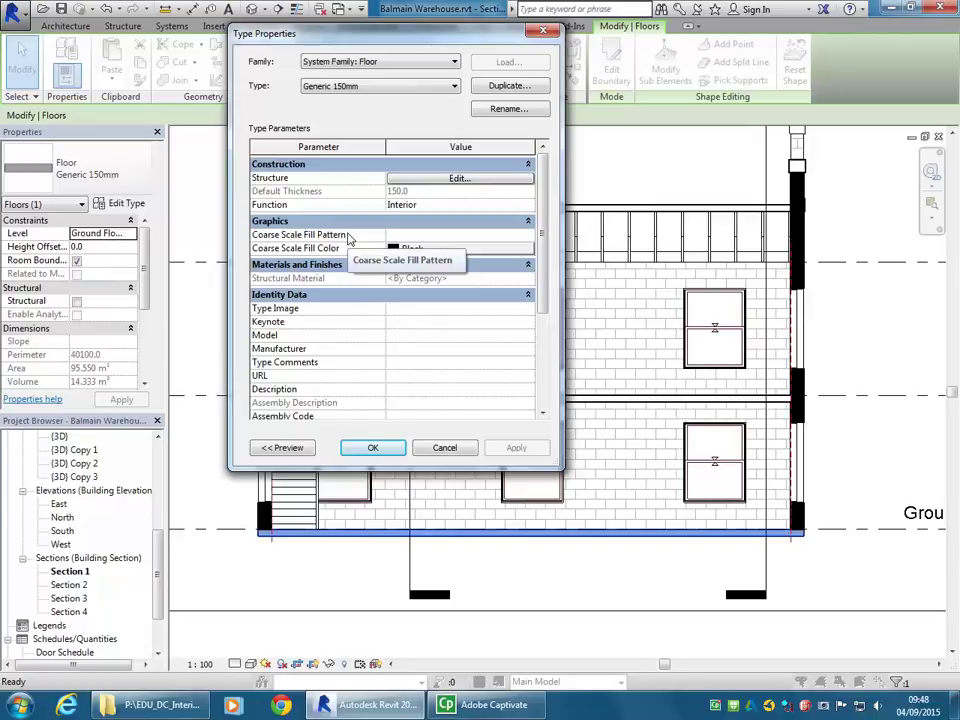
{"action": "left_click", "coordinate": [404, 234]}
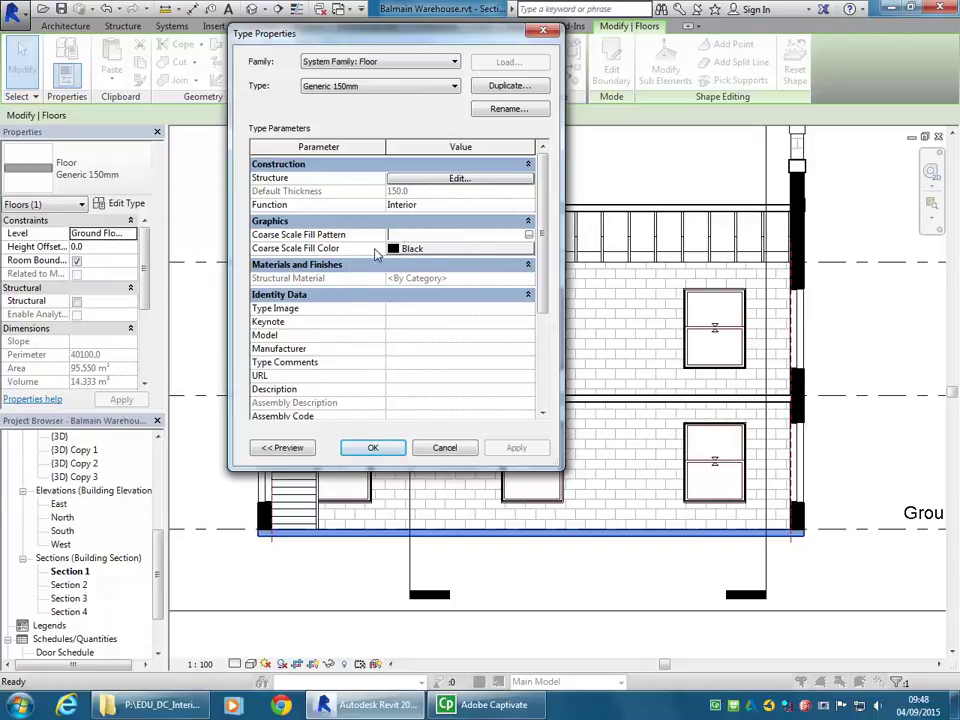
{"action": "left_click", "coordinate": [456, 257]}
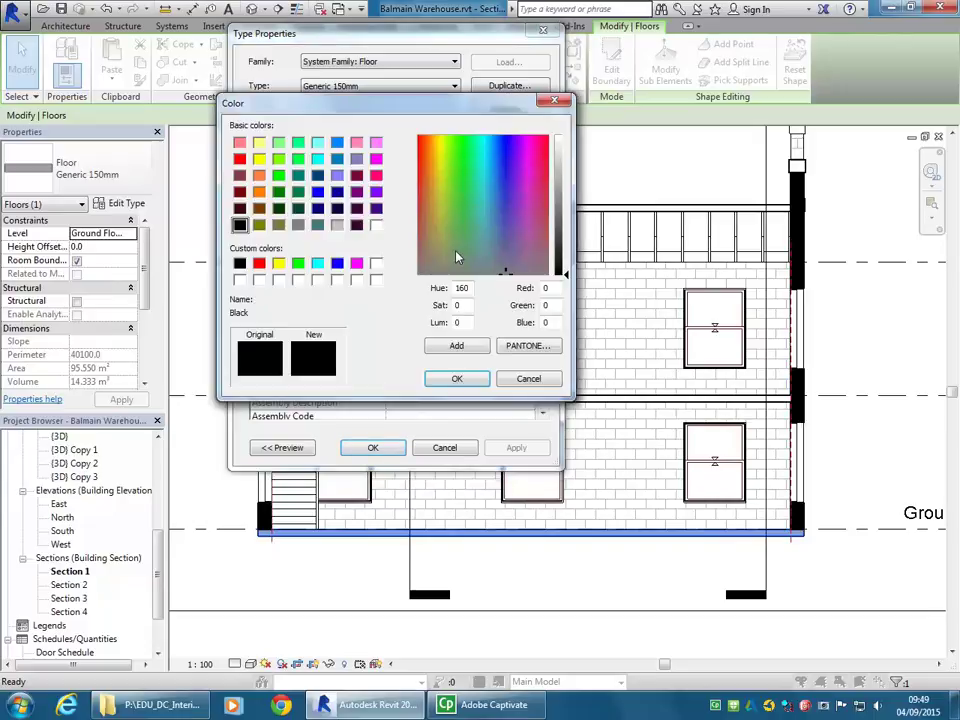
{"action": "left_click", "coordinate": [456, 318]}
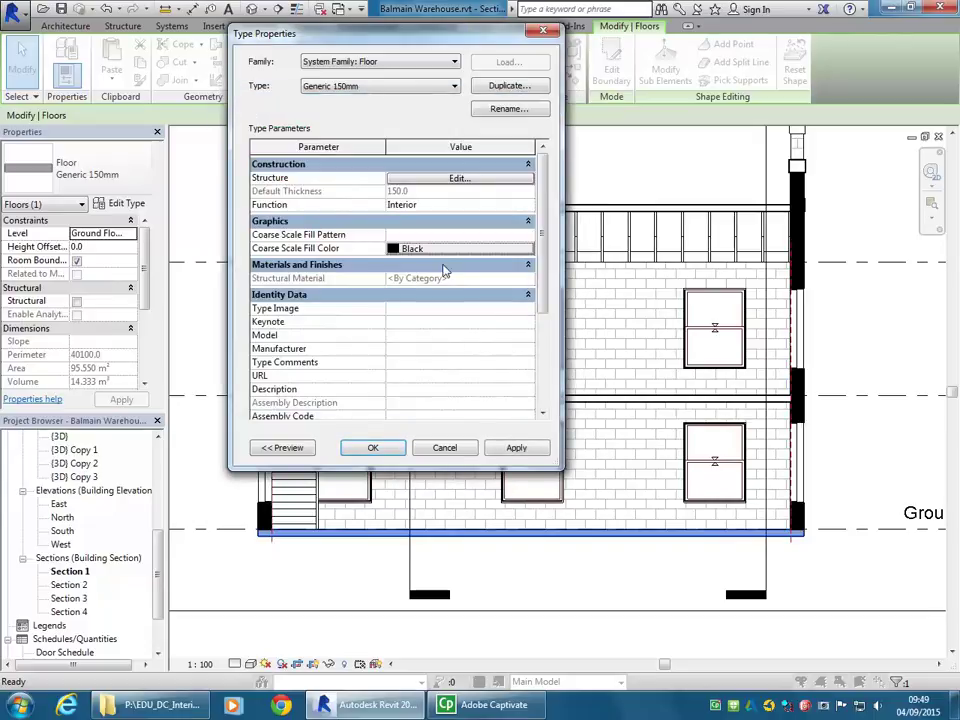
{"action": "left_click", "coordinate": [527, 237]}
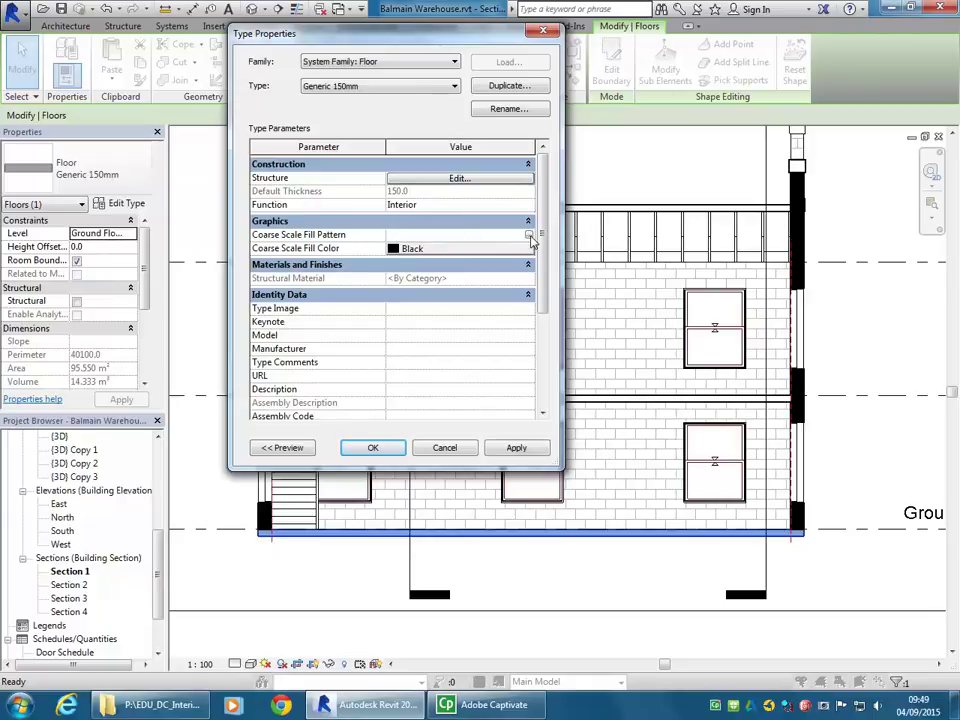
Set the Generic 150mm floor type's coarse scale fill pattern to Solid fill.
{"action": "left_click", "coordinate": [530, 236]}
{"action": "left_click_drag", "start_coordinate": [465, 180], "coordinate": [467, 263]}
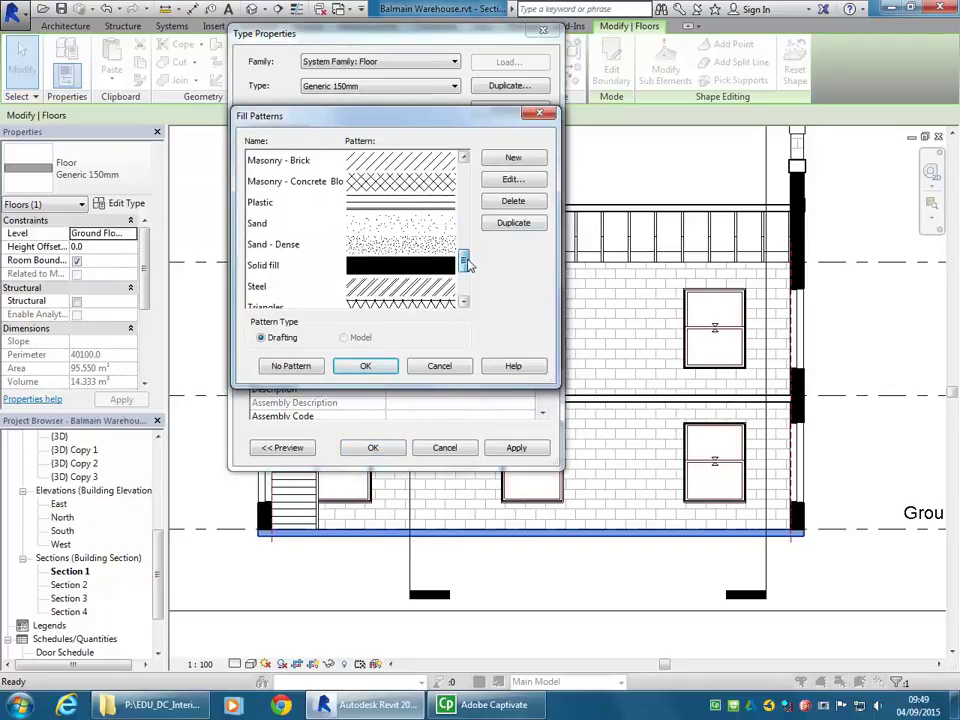
{"action": "left_click", "coordinate": [316, 266]}
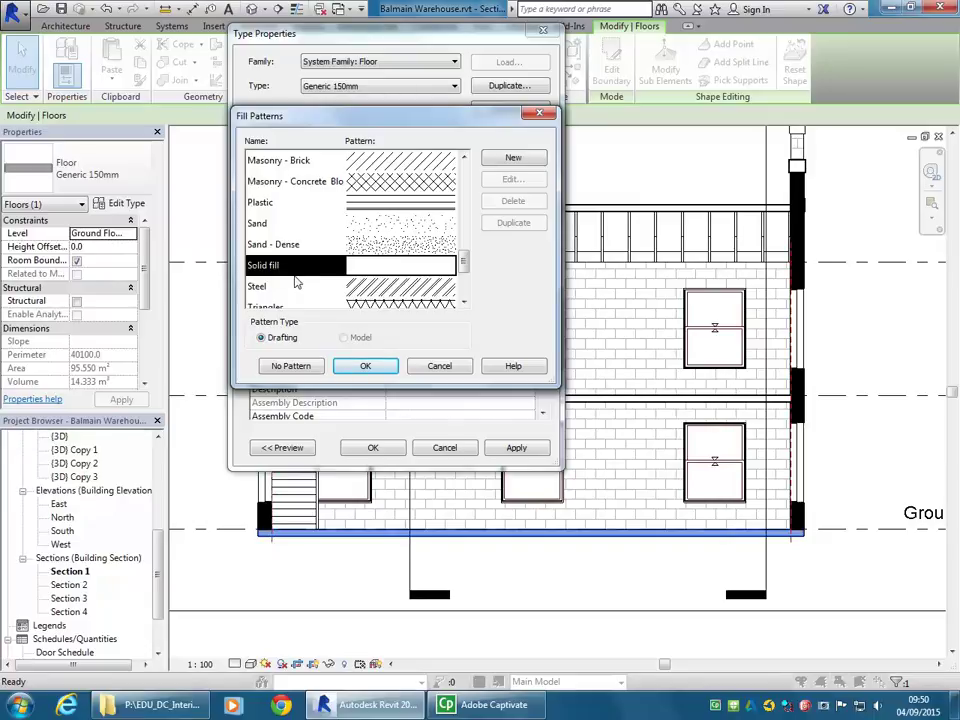
{"action": "left_click", "coordinate": [365, 366]}
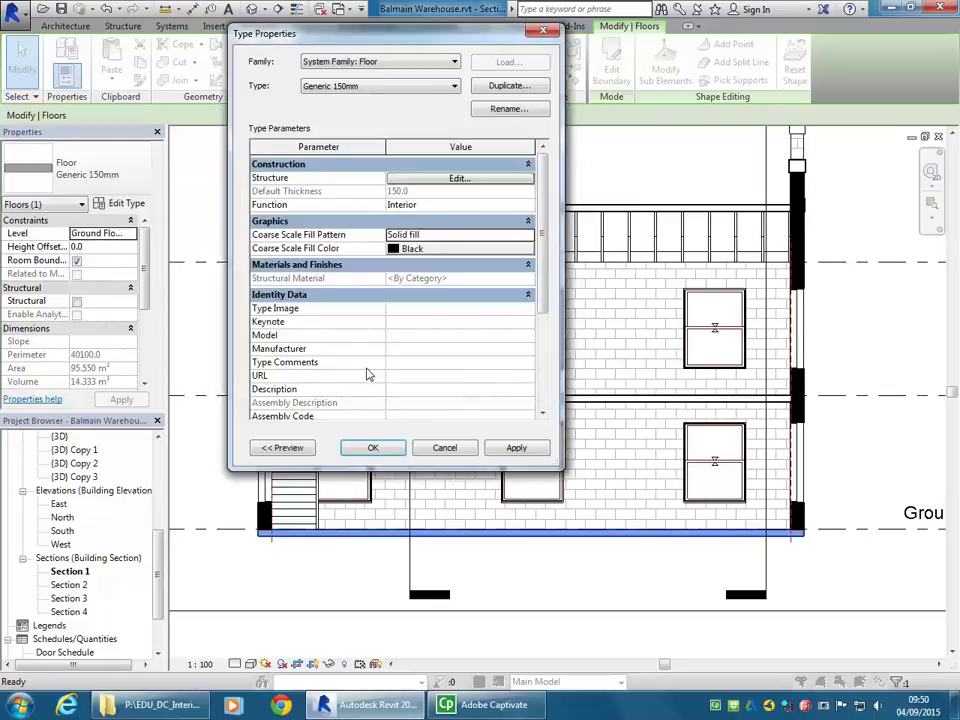
{"action": "left_click", "coordinate": [373, 449]}
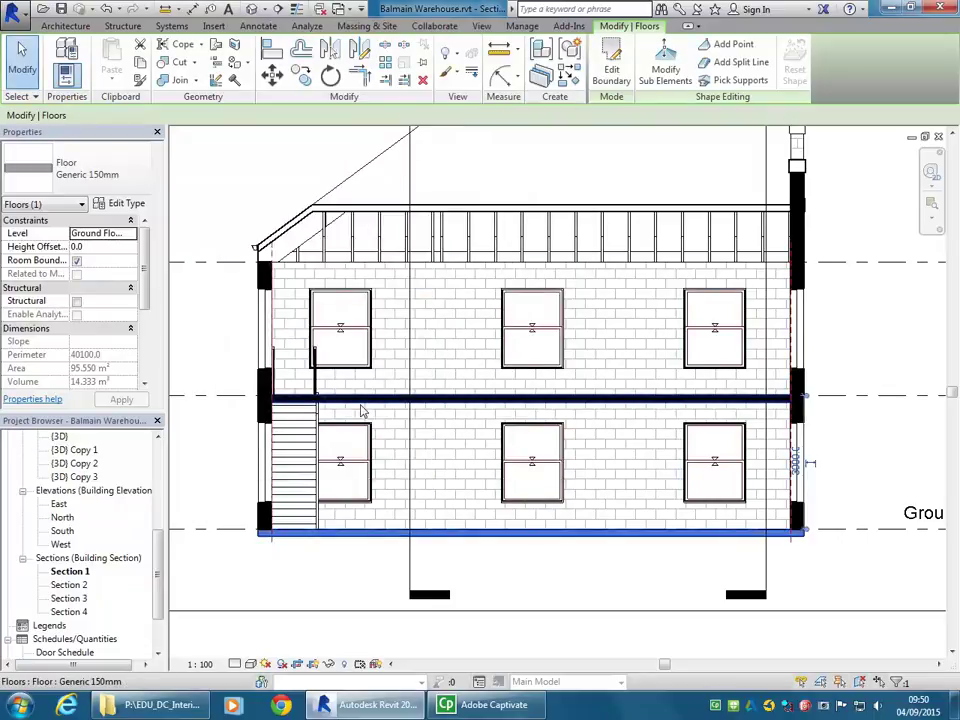
Select the Generic - 125mm roof in the section and open its type properties.
{"action": "left_click", "coordinate": [356, 402]}
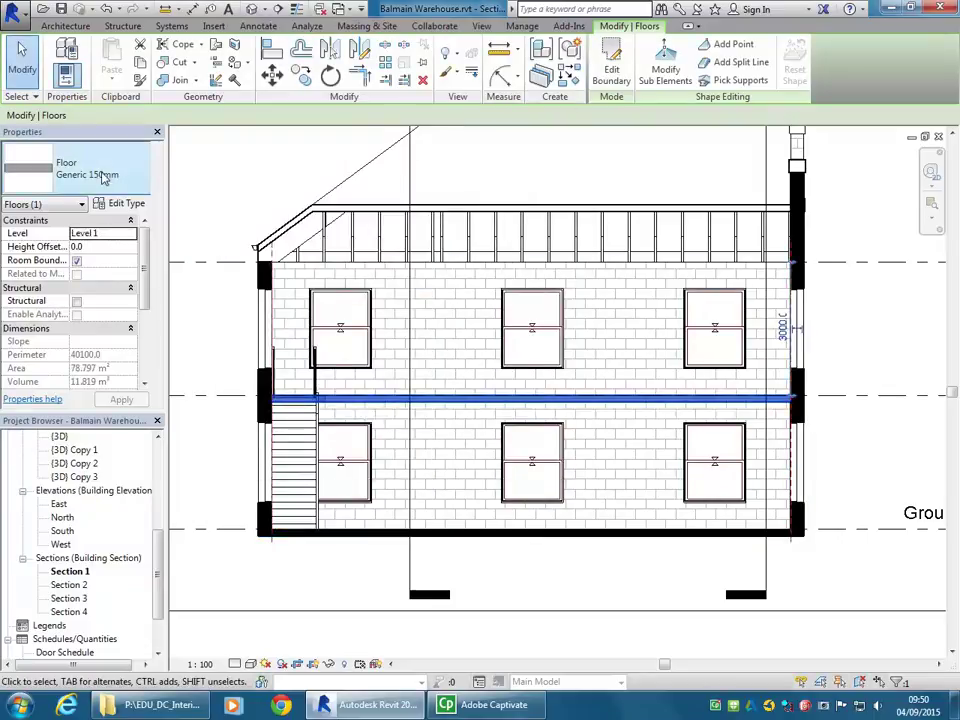
{"action": "left_click", "coordinate": [317, 568]}
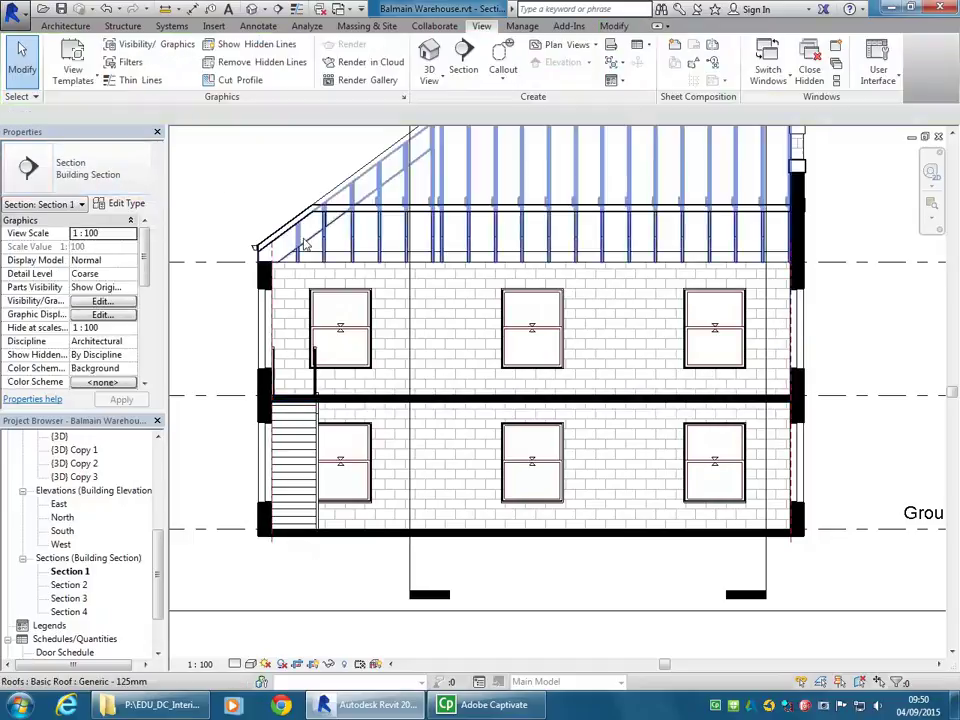
{"action": "middle_click_drag", "start_coordinate": [300, 243], "coordinate": [295, 278]}
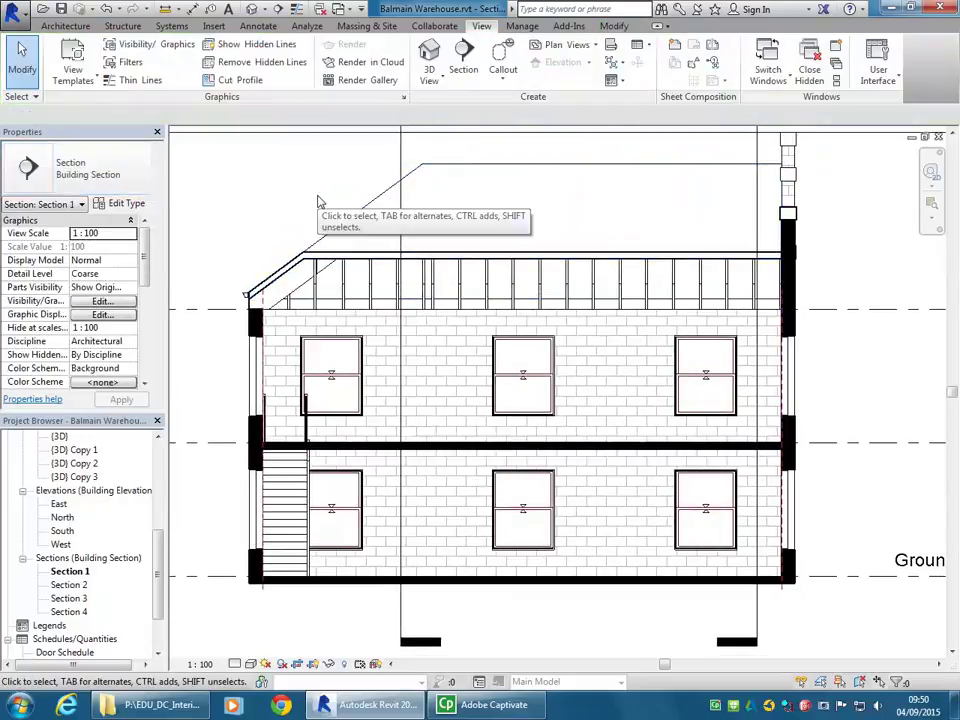
{"action": "left_click", "coordinate": [362, 262]}
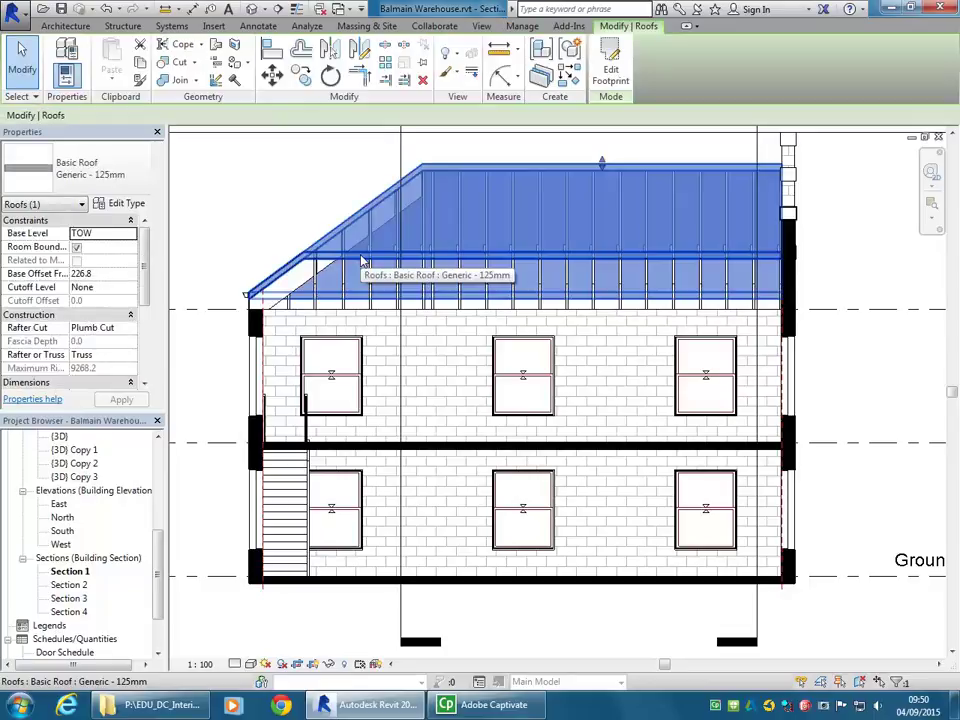
{"action": "left_click", "coordinate": [120, 204]}
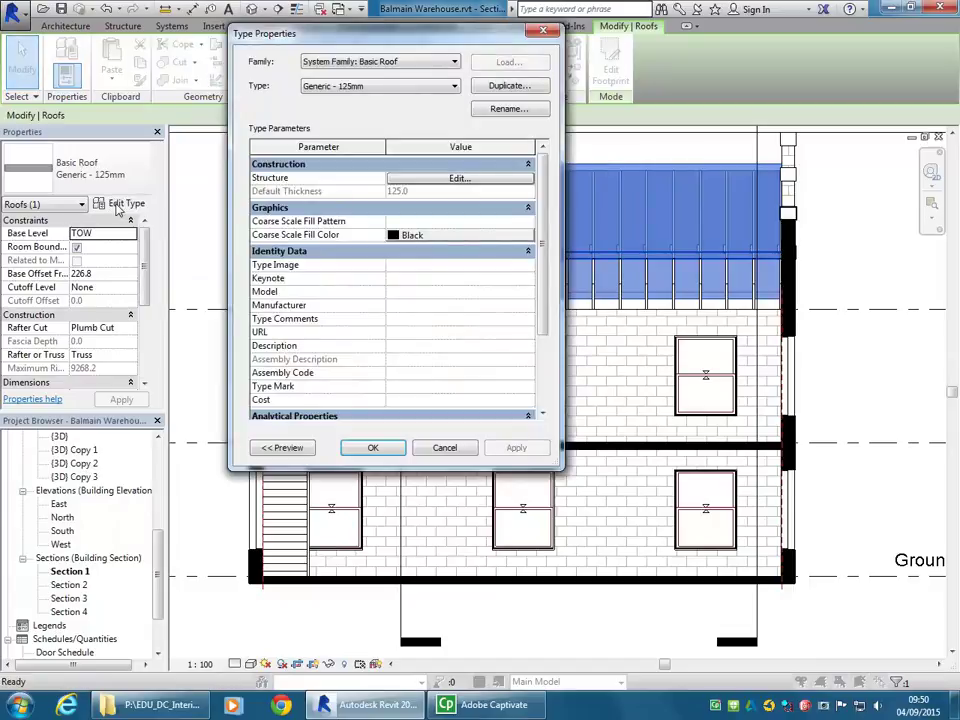
Set the roof type's coarse scale fill pattern to Solid fill, then deselect the roof.
{"action": "left_click", "coordinate": [413, 221]}
{"action": "left_click", "coordinate": [529, 224]}
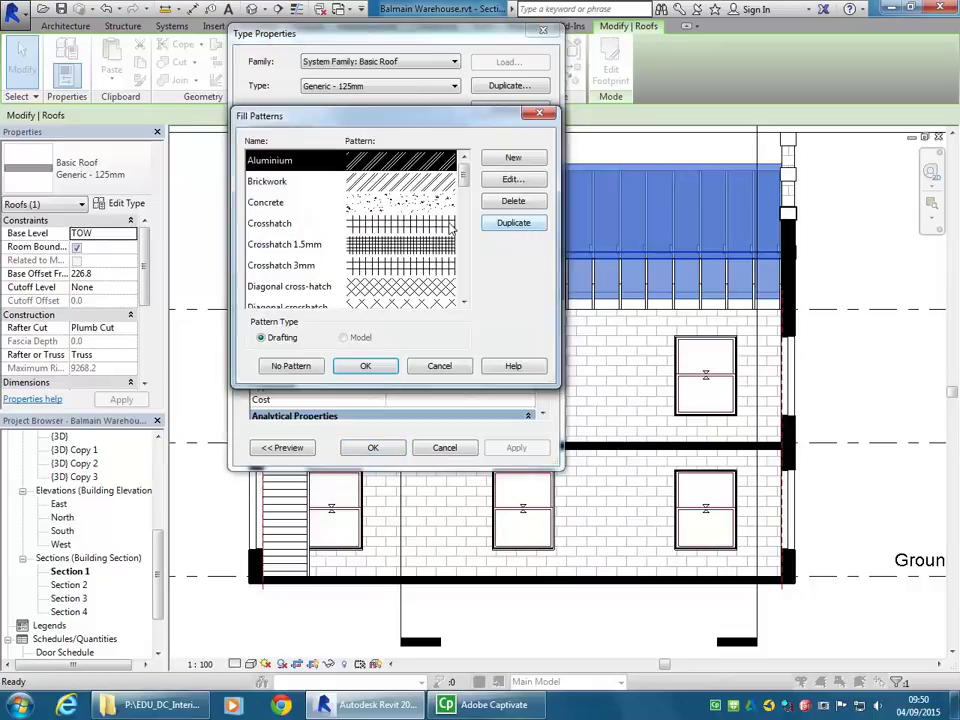
{"action": "left_click_drag", "start_coordinate": [463, 175], "coordinate": [463, 266]}
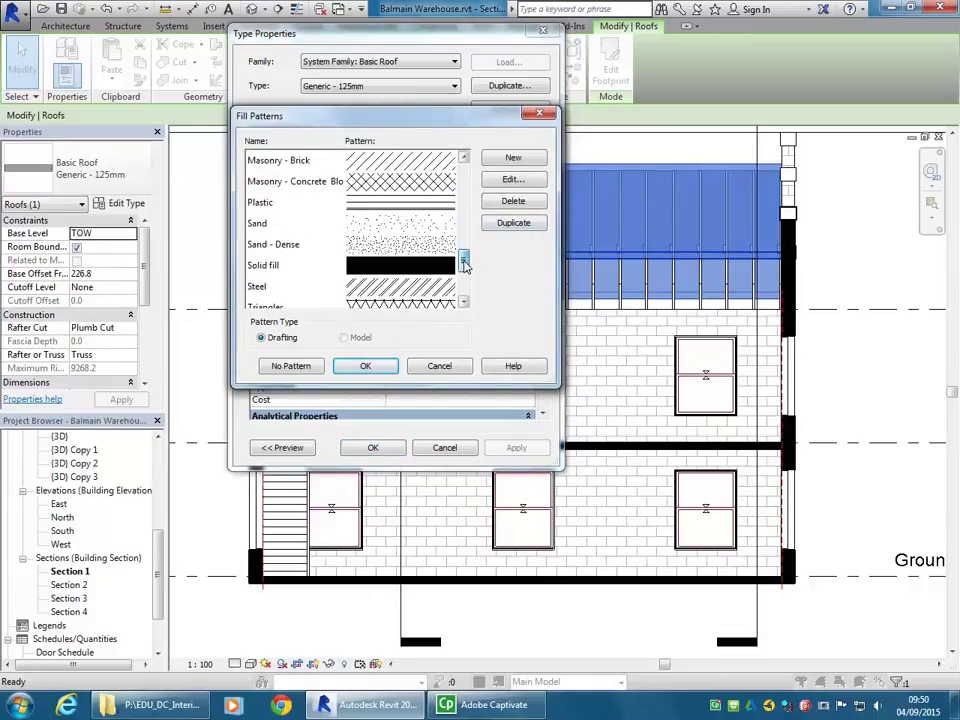
{"action": "left_click", "coordinate": [262, 266]}
{"action": "left_click", "coordinate": [365, 366]}
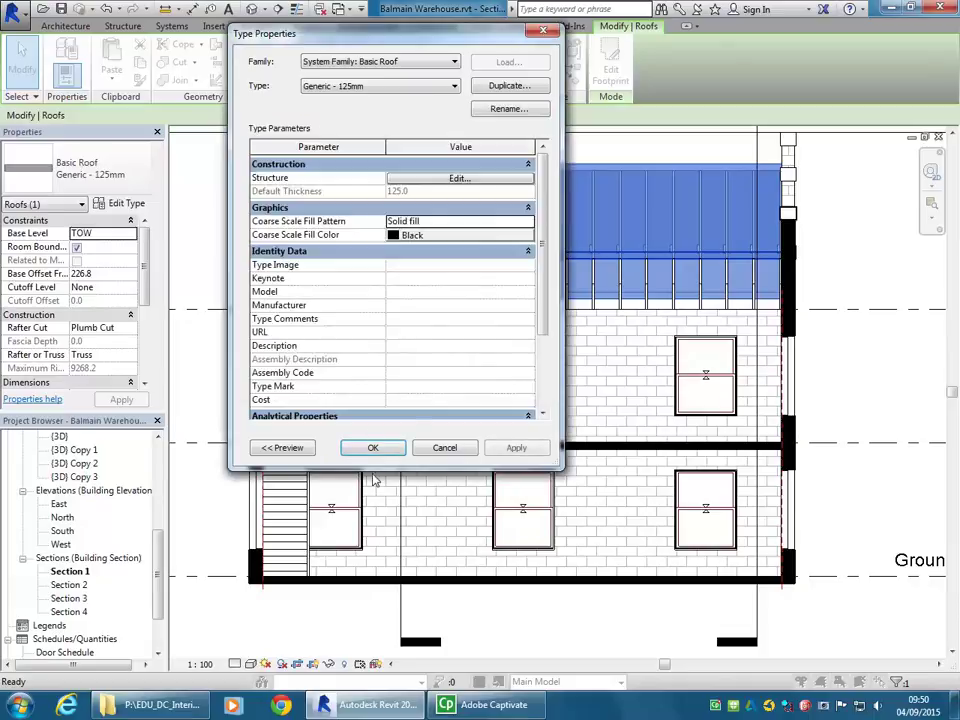
{"action": "left_click", "coordinate": [372, 448]}
{"action": "left_click", "coordinate": [236, 196]}
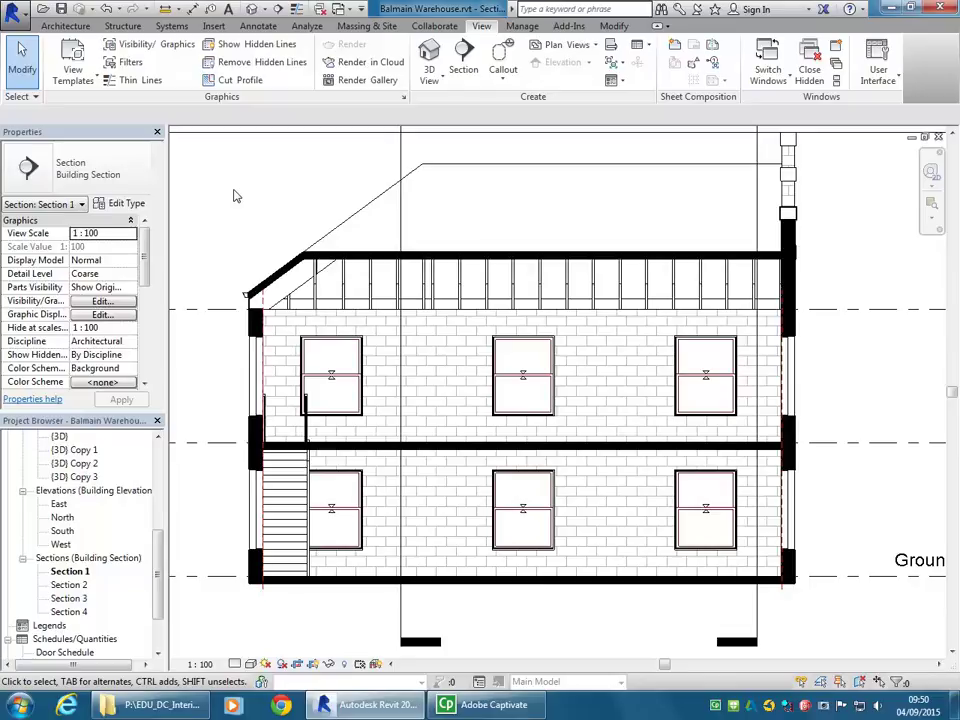
{"action": "mouse_move", "coordinate": [234, 196]}
{"action": "middle_mouse_down"}
{"action": "mouse_move", "coordinate": [253, 221]}
{"action": "mouse_move", "coordinate": [237, 213]}
{"action": "middle_mouse_up"}
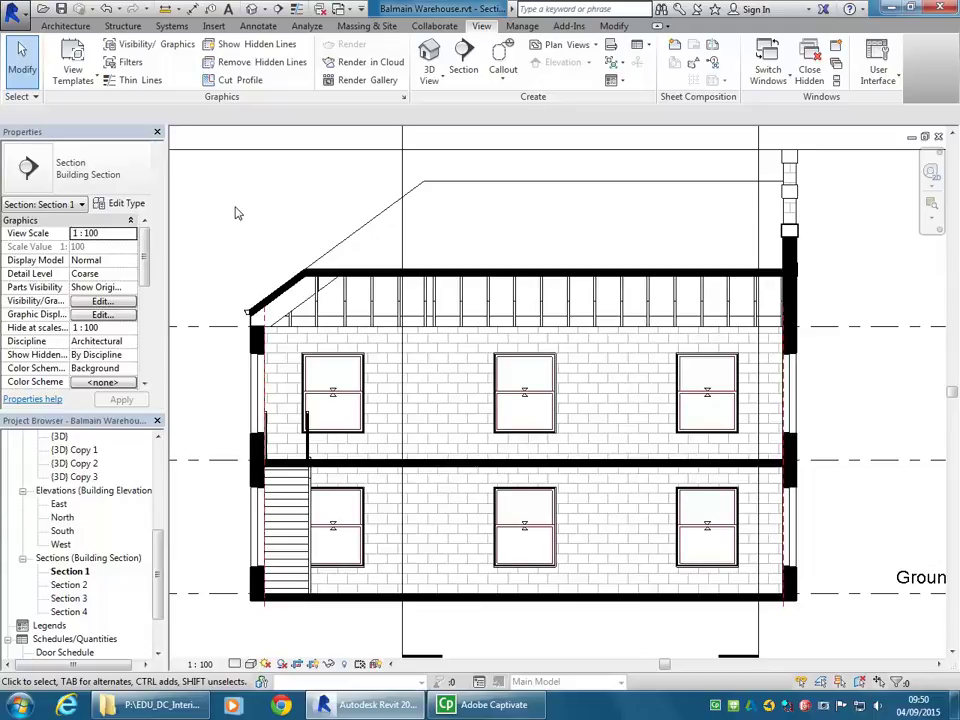
In Explorer, open Douglas-St-DA v1.pdf from the recs folder on the U: home drive.
{"action": "key", "text": "alt+Tab"}
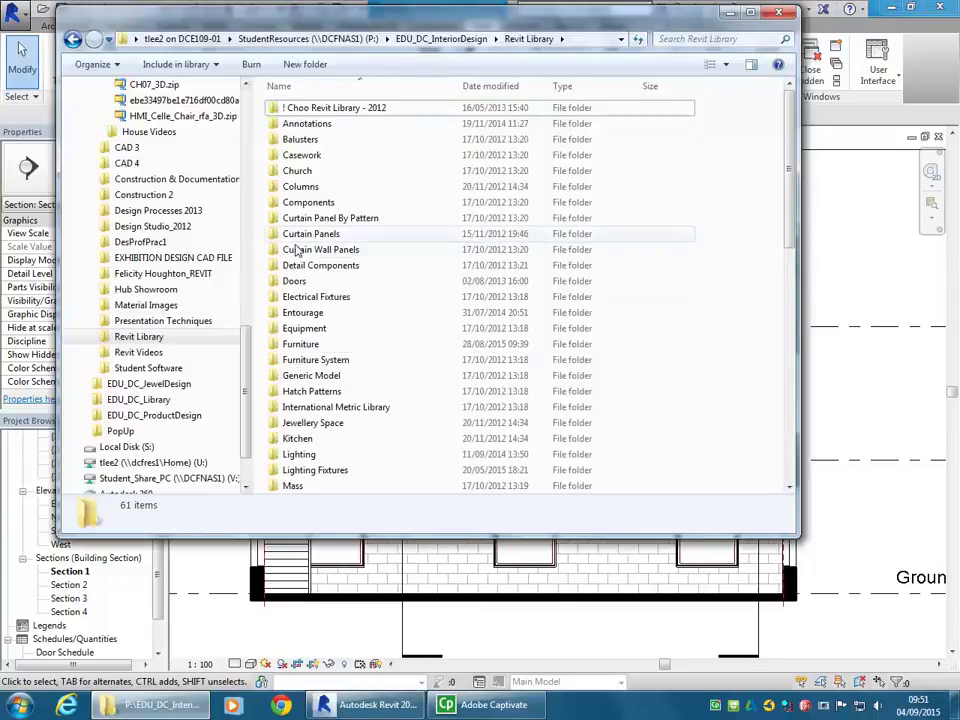
{"action": "scroll", "coordinate": [244, 375], "scroll_direction": "up", "scroll_amount": 10}
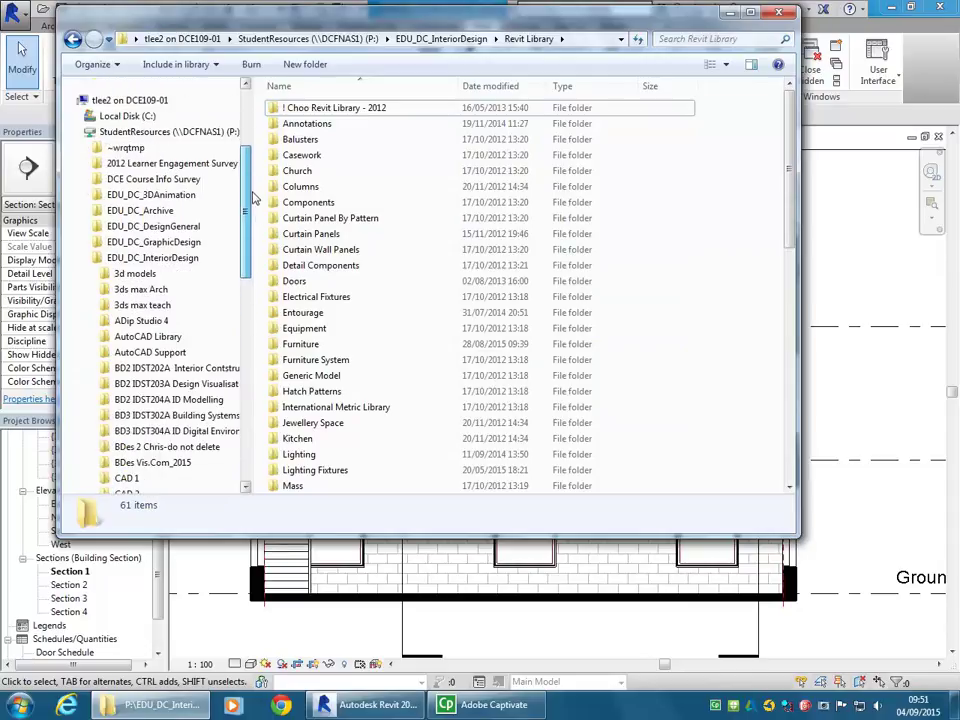
{"action": "left_click", "coordinate": [86, 261]}
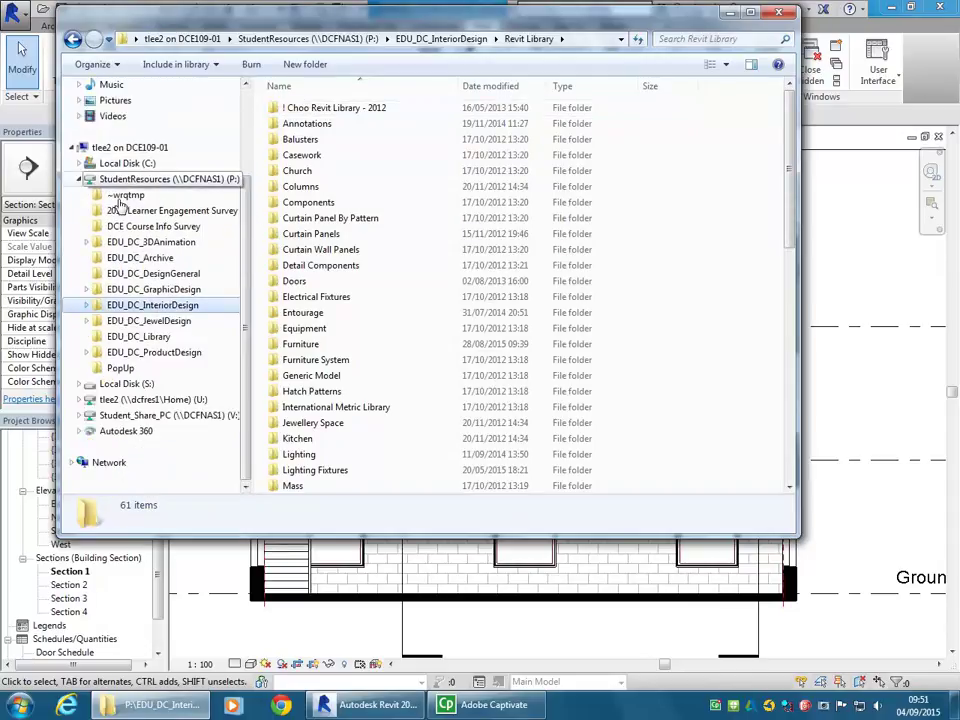
{"action": "left_click", "coordinate": [122, 399]}
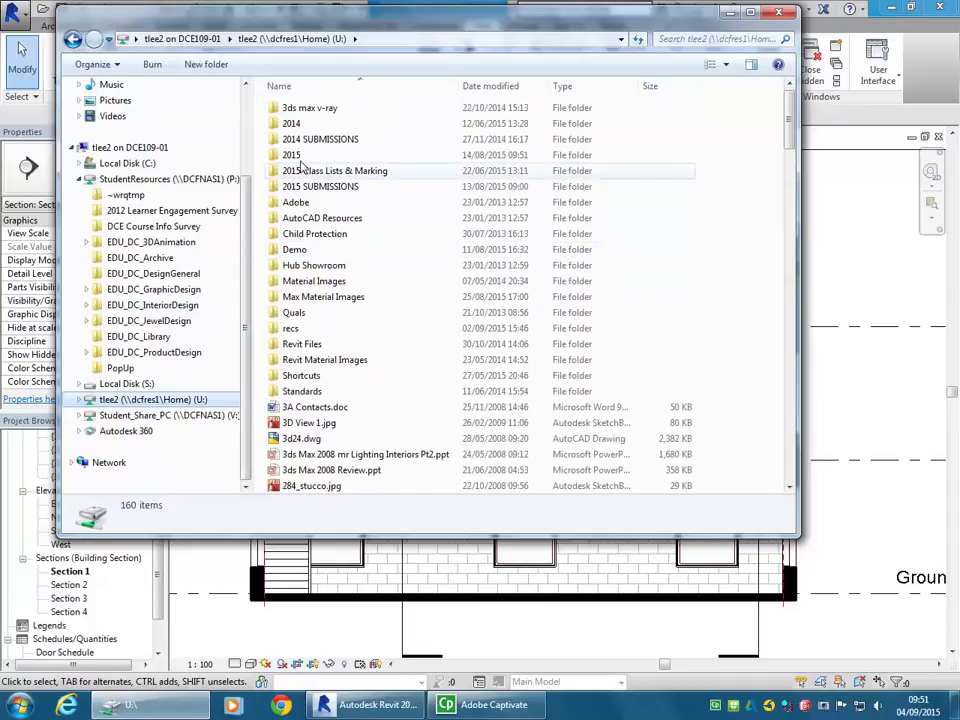
{"action": "double_click", "coordinate": [300, 330]}
{"action": "left_click", "coordinate": [325, 141]}
{"action": "double_click", "coordinate": [325, 141]}
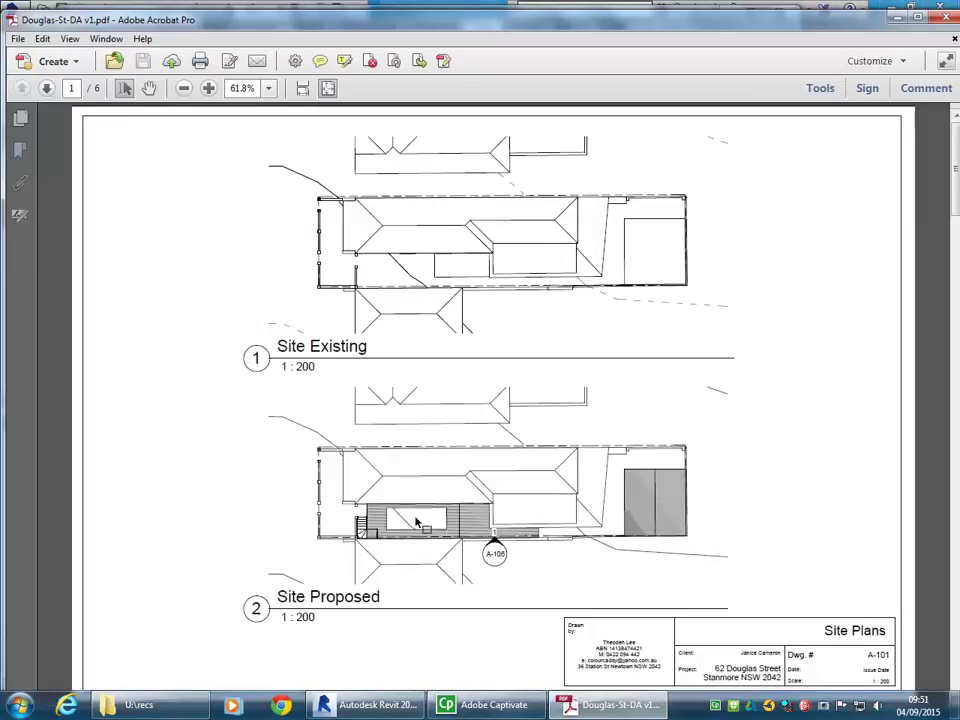
Scroll and zoom through the PDF to page 4, the A-104 sheet, and fit the whole page.
{"action": "scroll", "coordinate": [461, 521], "scroll_direction": "up", "scroll_amount": 1, "text": "ctrl"}
{"action": "scroll", "coordinate": [461, 521], "scroll_direction": "up", "scroll_amount": 5, "text": "ctrl"}
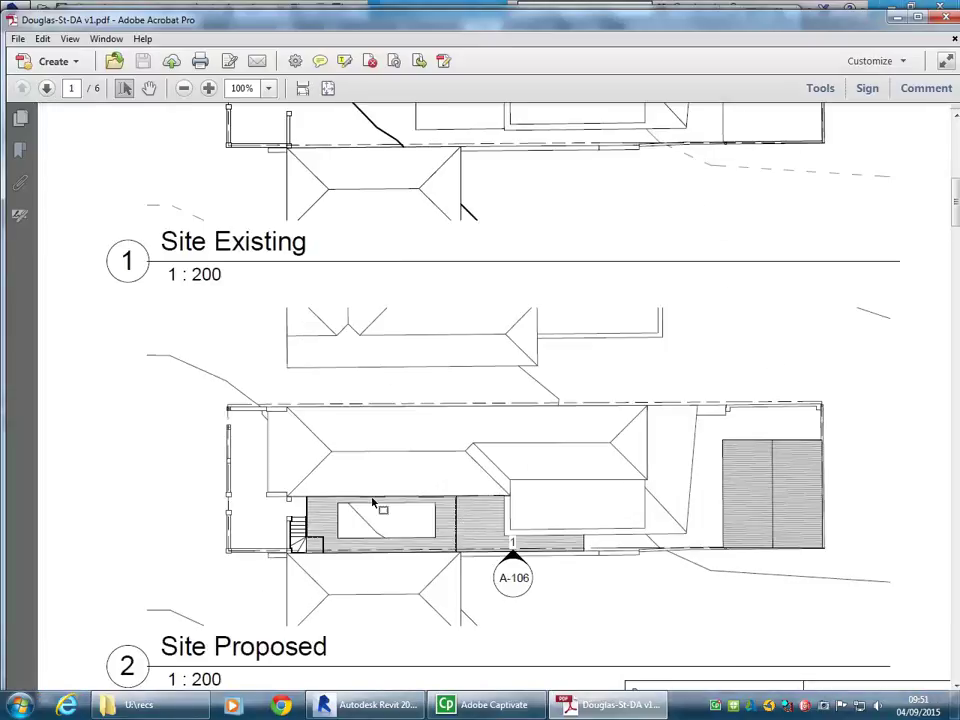
{"action": "scroll", "coordinate": [439, 332], "scroll_direction": "down", "scroll_amount": 1}
{"action": "scroll", "coordinate": [436, 333], "scroll_direction": "up", "scroll_amount": 2}
{"action": "scroll", "coordinate": [439, 332], "scroll_direction": "up", "scroll_amount": 1}
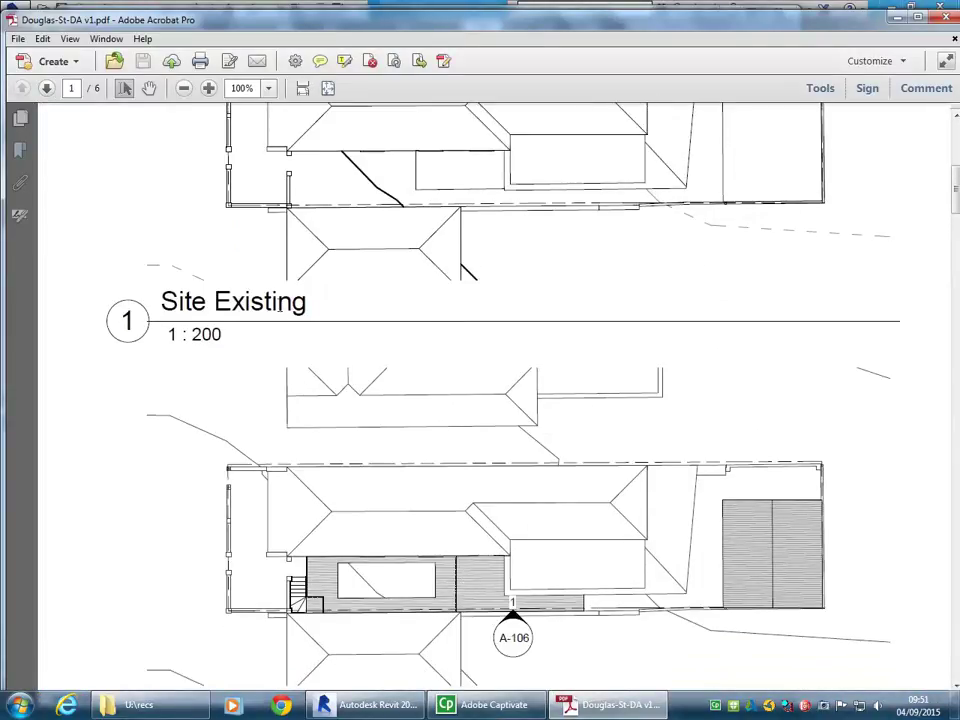
{"action": "scroll", "coordinate": [300, 290], "scroll_direction": "up", "scroll_amount": 3}
{"action": "scroll", "coordinate": [266, 401], "scroll_direction": "down", "scroll_amount": 6}
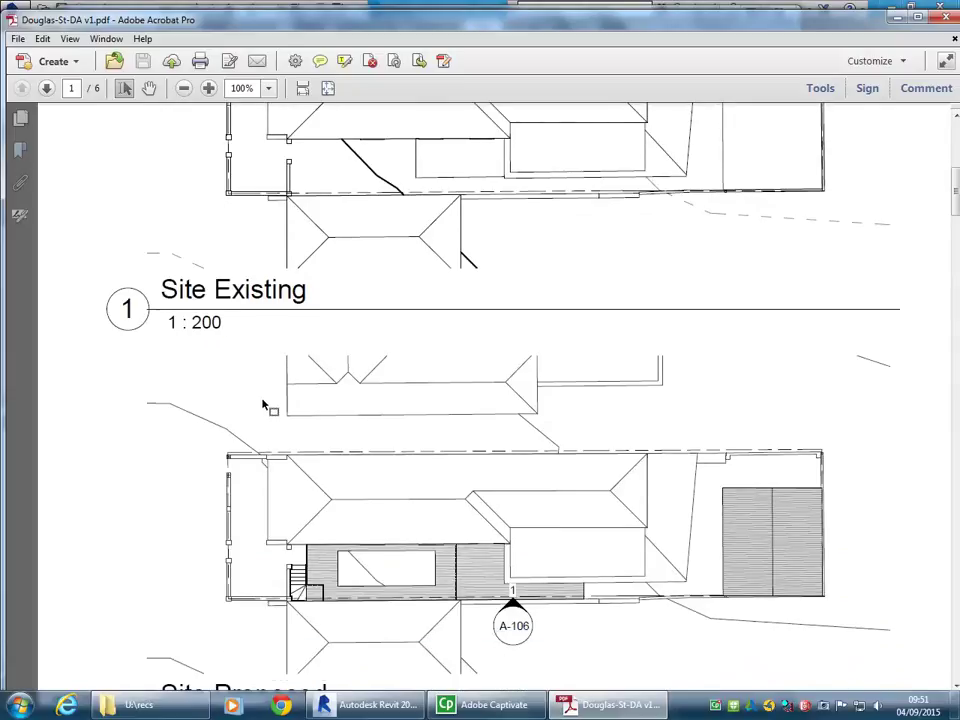
{"action": "scroll", "coordinate": [376, 430], "scroll_direction": "down", "scroll_amount": 2}
{"action": "scroll", "coordinate": [376, 430], "scroll_direction": "down", "scroll_amount": 3, "text": "ctrl"}
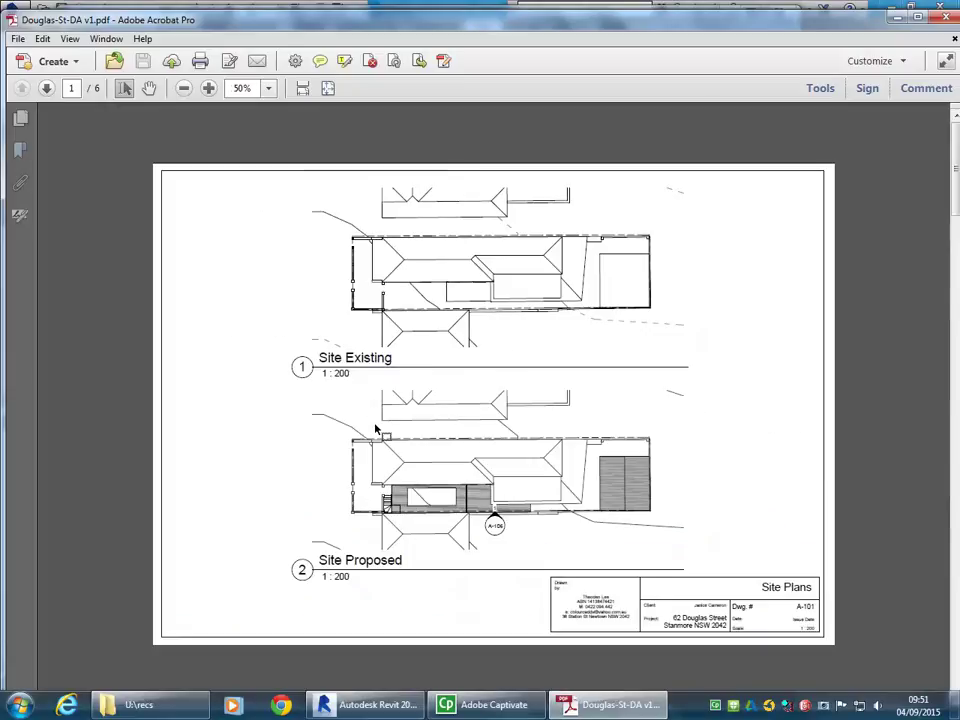
{"action": "scroll", "coordinate": [376, 430], "scroll_direction": "down", "scroll_amount": 10}
{"action": "scroll", "coordinate": [376, 430], "scroll_direction": "up", "scroll_amount": 3}
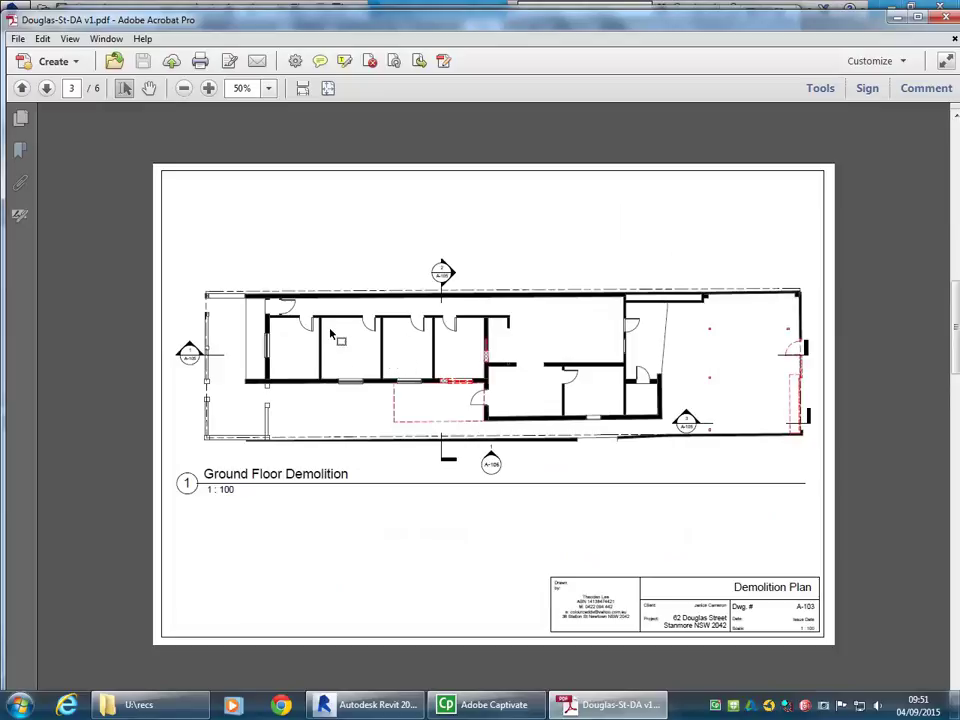
{"action": "scroll", "coordinate": [435, 410], "scroll_direction": "down", "scroll_amount": 3}
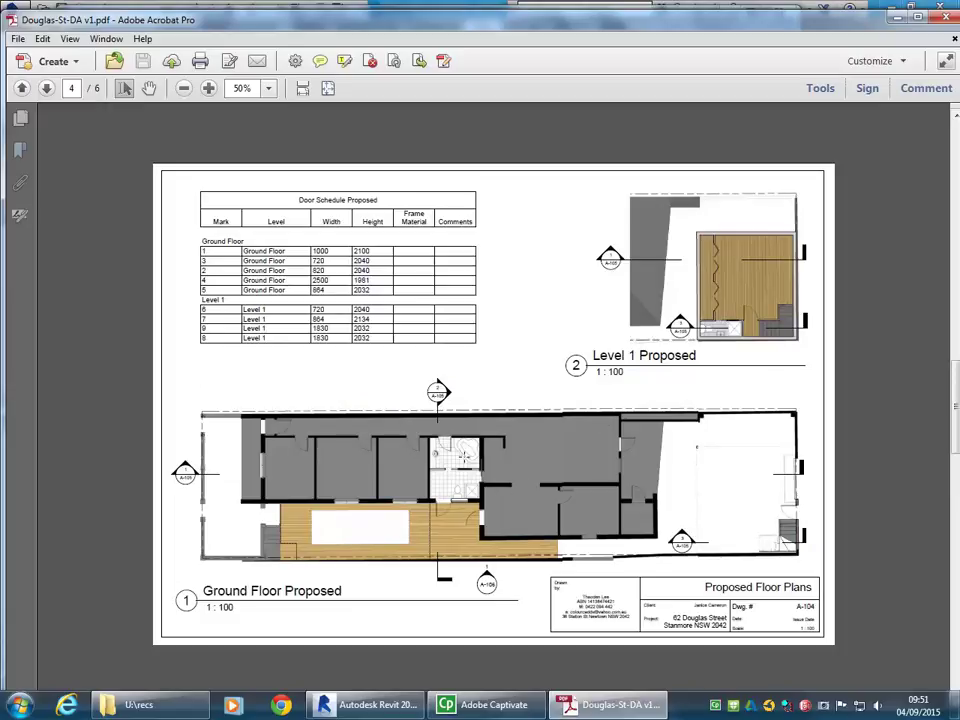
{"action": "scroll", "coordinate": [447, 488], "scroll_direction": "up", "scroll_amount": 8, "text": "ctrl"}
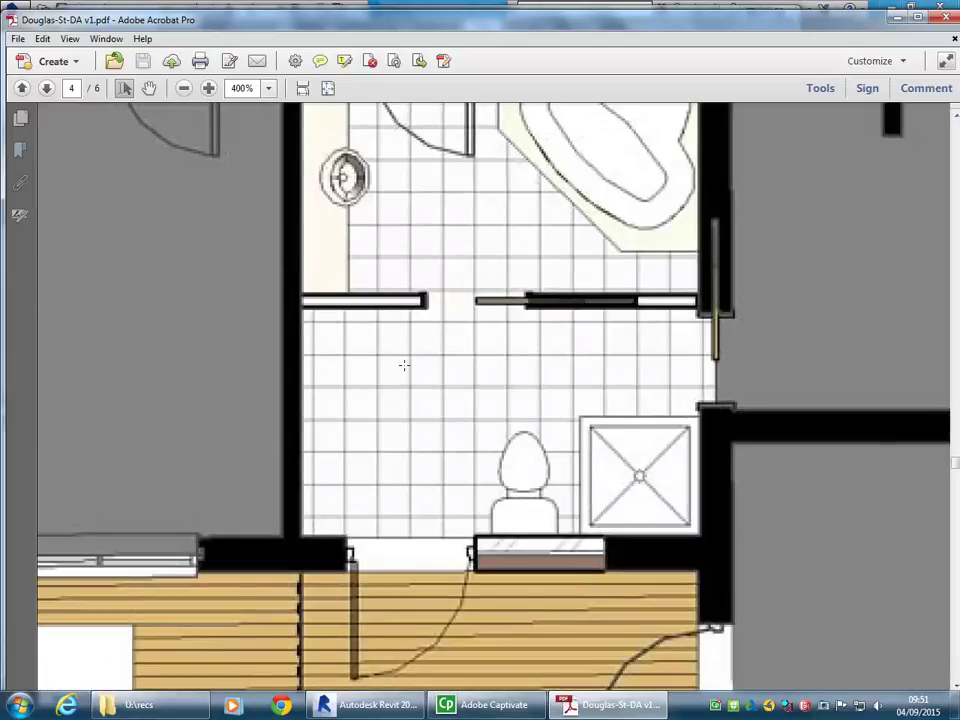
{"action": "scroll", "coordinate": [405, 370], "scroll_direction": "down", "scroll_amount": 6, "text": "ctrl"}
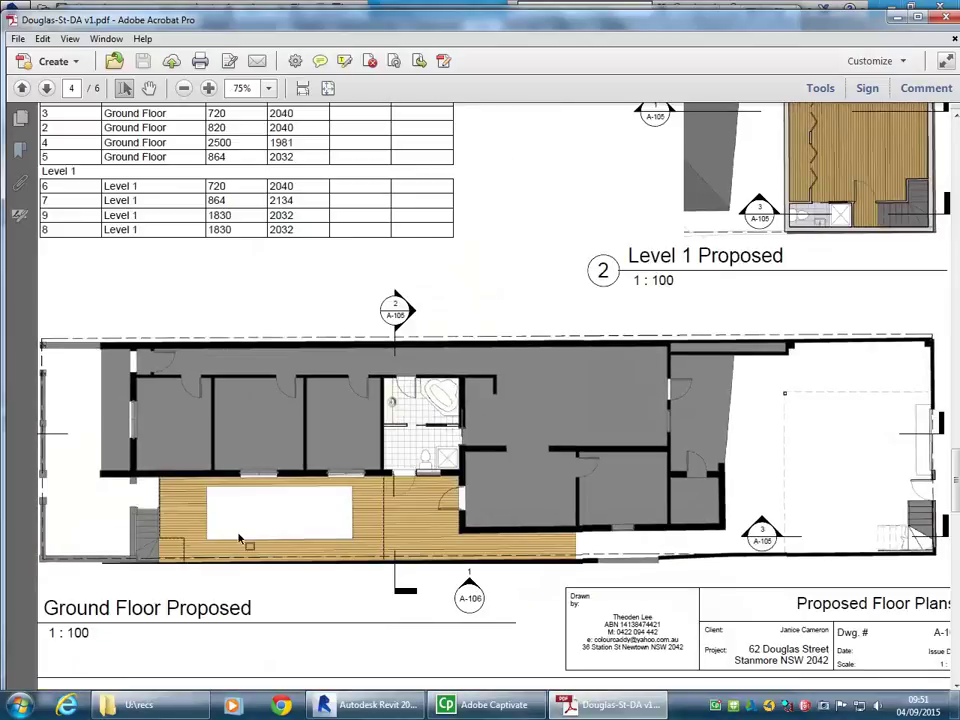
{"action": "key", "text": "ctrl+0"}
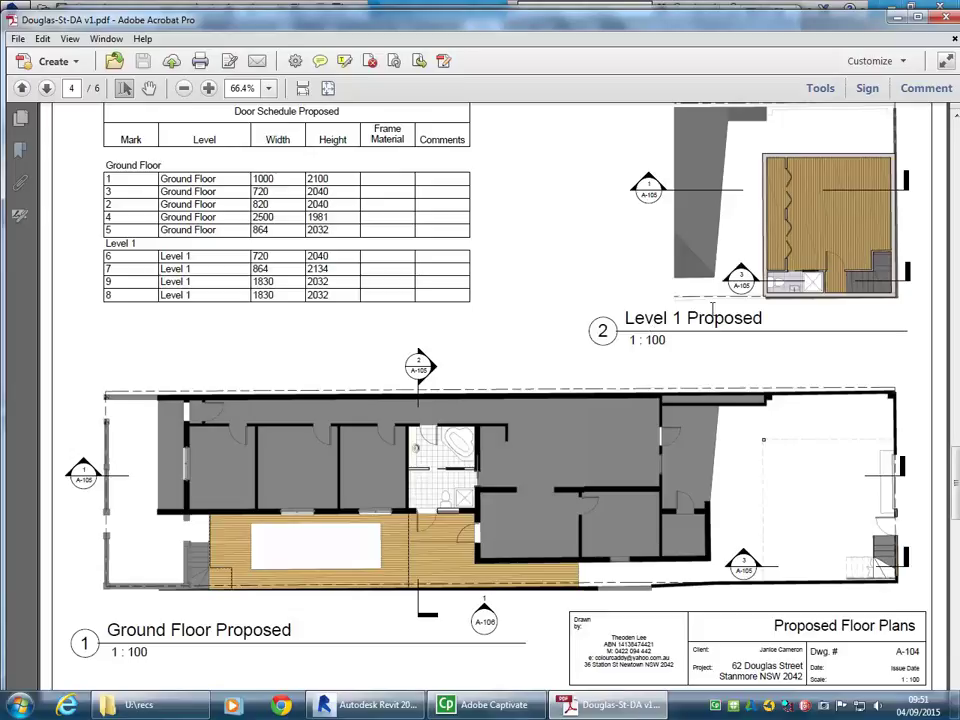
Close the PDF and the file browser to return to Revit's Section 1 view.
{"action": "left_click", "coordinate": [947, 19]}
{"action": "left_click", "coordinate": [566, 334]}
{"action": "left_click", "coordinate": [731, 21]}
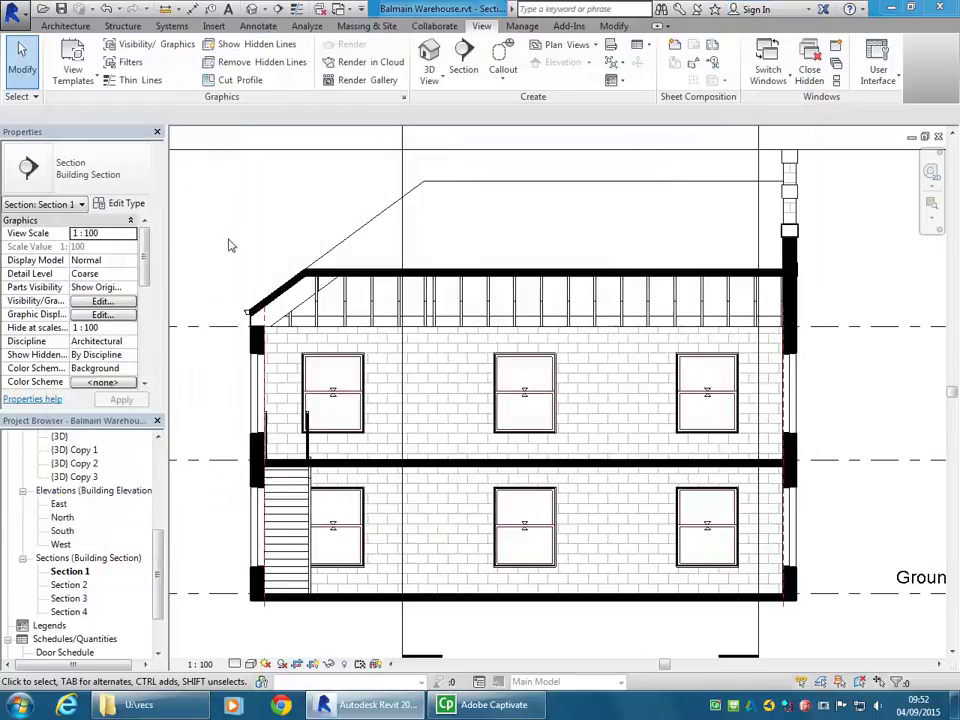
{"action": "scroll", "coordinate": [313, 277], "scroll_direction": "down", "scroll_amount": 4}
{"action": "scroll", "coordinate": [305, 265], "scroll_direction": "down", "scroll_amount": 3}
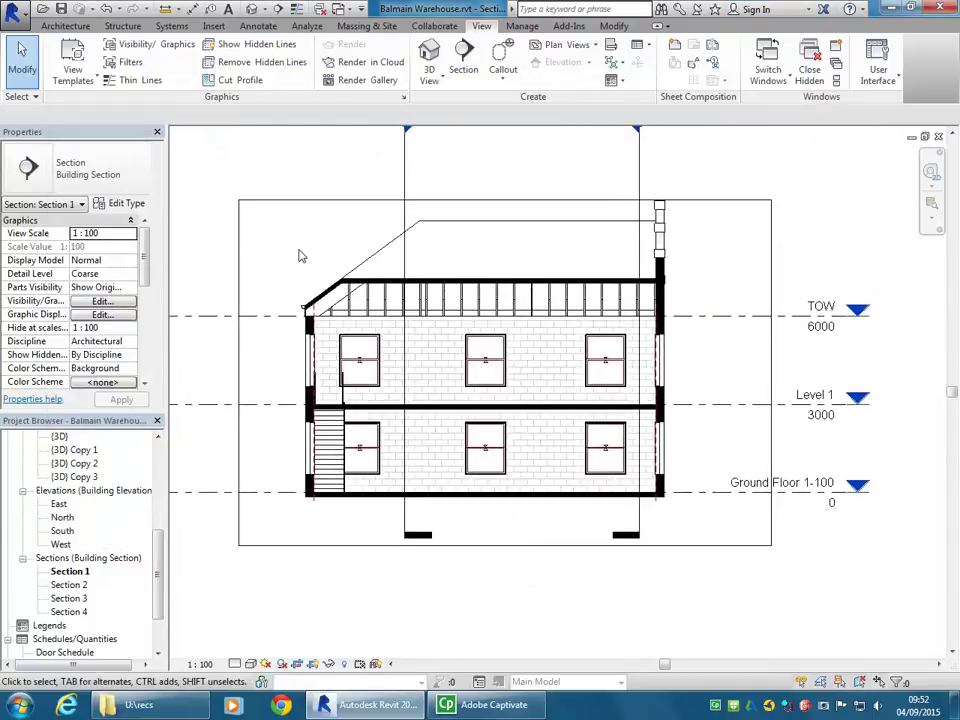
Pull the section line heads down so they sit just above the roof.
{"action": "left_click", "coordinate": [394, 209]}
{"action": "scroll", "coordinate": [397, 195], "scroll_direction": "up", "scroll_amount": 2}
{"action": "scroll", "coordinate": [292, 349], "scroll_direction": "down", "scroll_amount": 1}
{"action": "left_click_drag", "start_coordinate": [378, 186], "coordinate": [378, 265]}
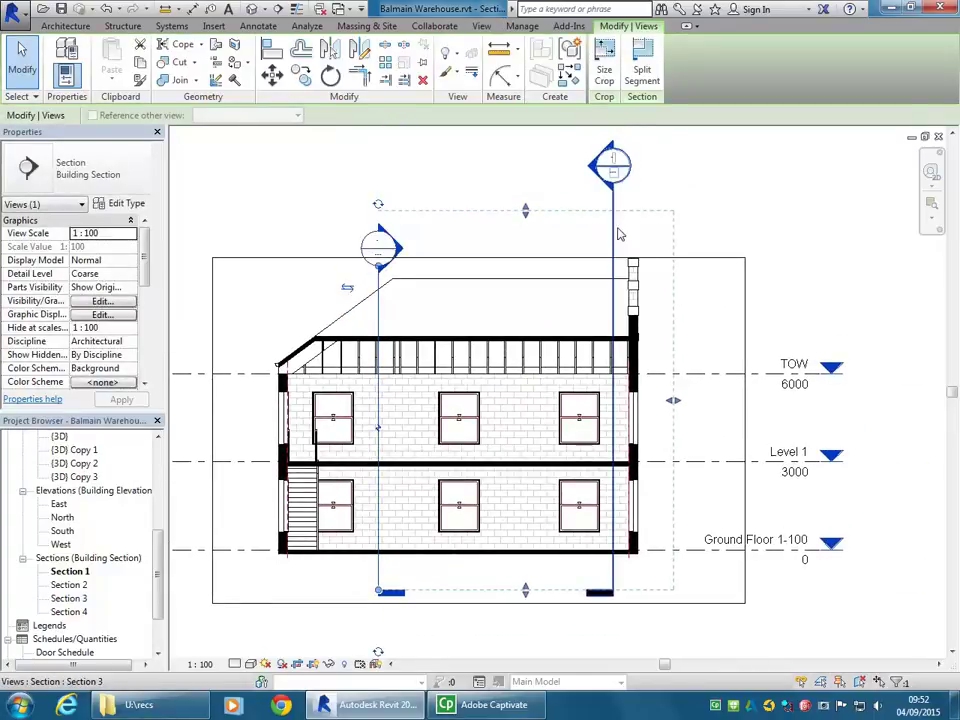
{"action": "left_click", "coordinate": [613, 225]}
{"action": "left_click", "coordinate": [642, 70]}
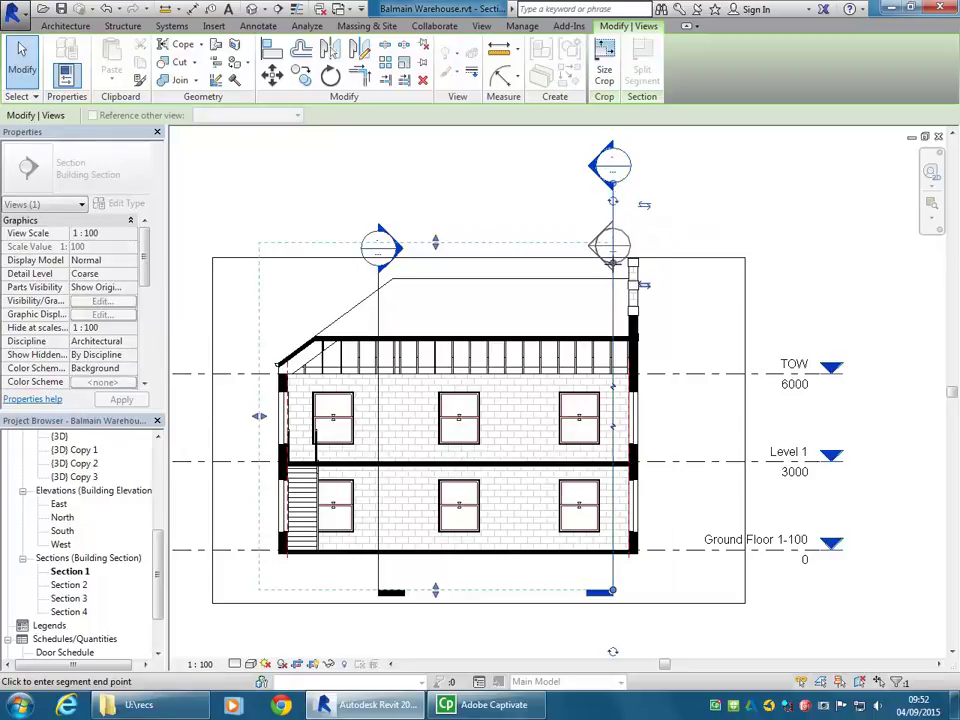
{"action": "key", "text": "Escape"}
{"action": "key", "text": "Escape"}
{"action": "scroll", "coordinate": [441, 213], "scroll_direction": "down", "scroll_amount": 1}
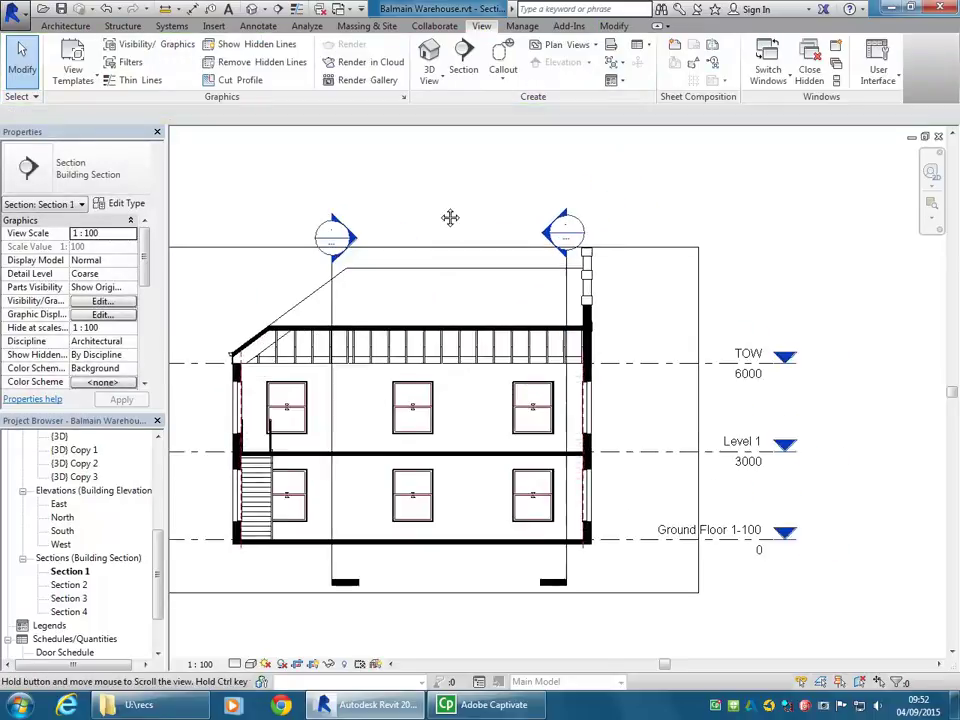
{"action": "scroll", "coordinate": [450, 216], "scroll_direction": "up", "scroll_amount": 1}
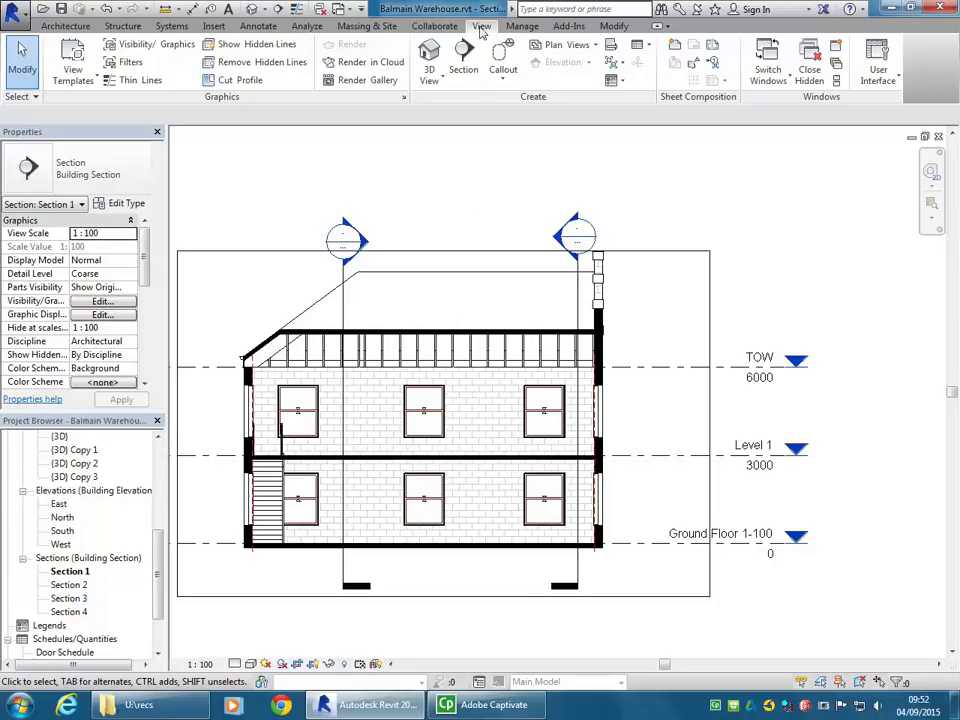
{"action": "left_click", "coordinate": [522, 26]}
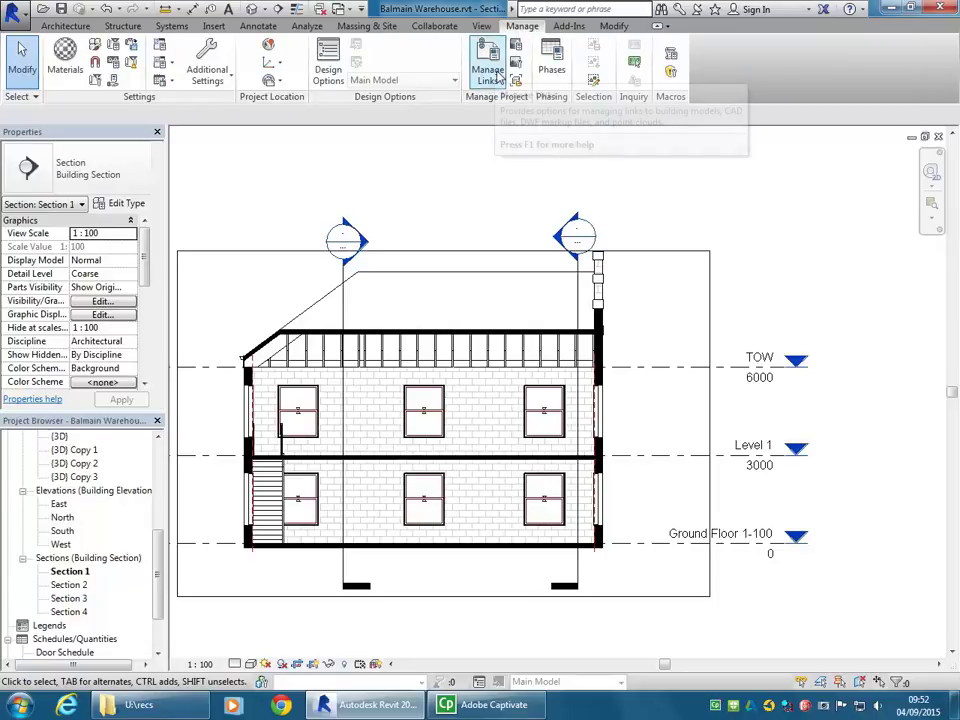
{"action": "left_click", "coordinate": [551, 70]}
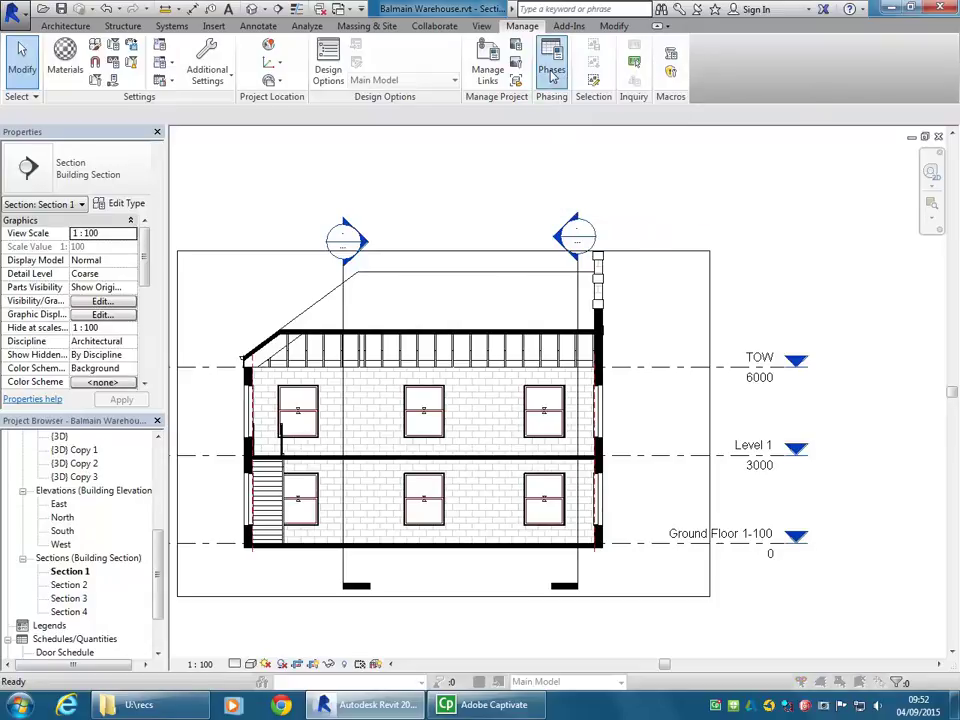
{"action": "left_click", "coordinate": [287, 261]}
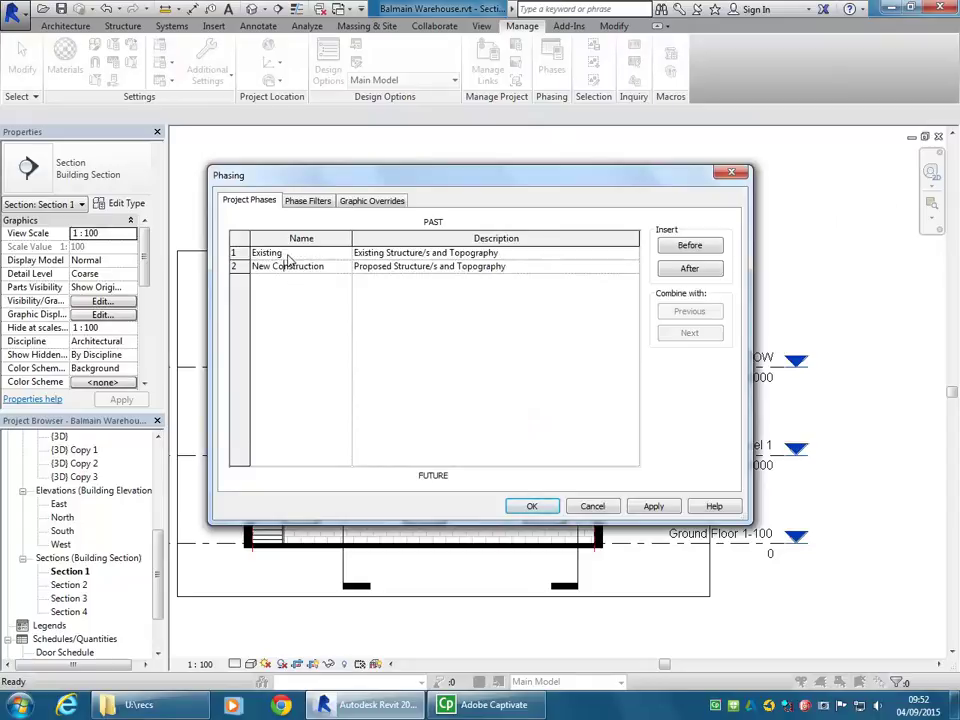
{"action": "left_click", "coordinate": [294, 268]}
{"action": "left_click", "coordinate": [591, 506]}
{"action": "right_click", "coordinate": [367, 396]}
{"action": "left_click", "coordinate": [279, 574]}
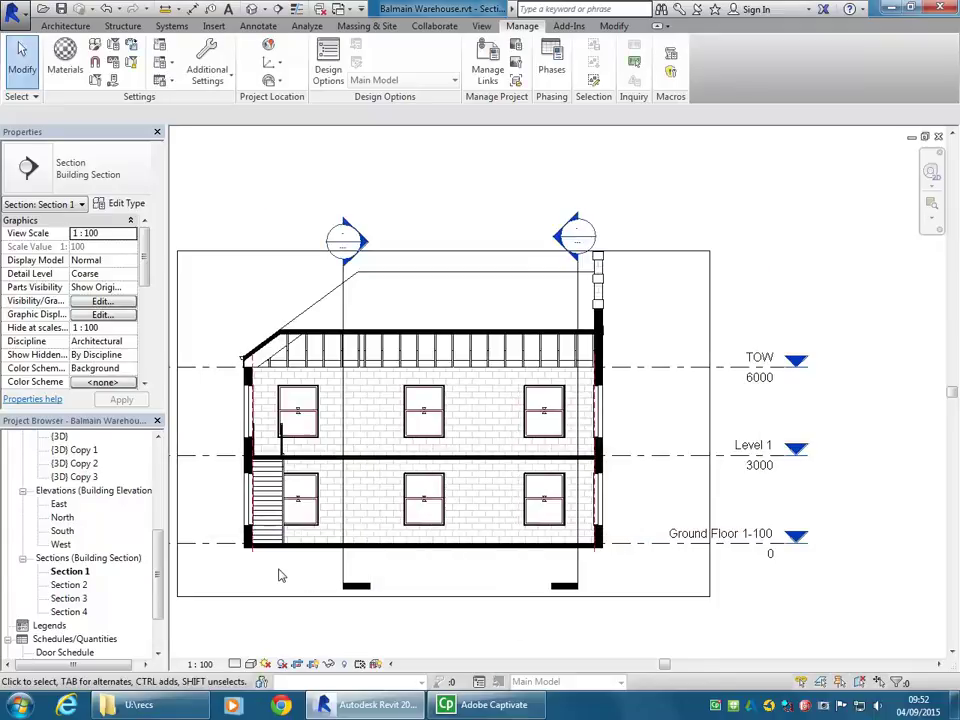
Open the Ground Floor 1-100 plan from the Project Browser's Floor Plans and reposition it.
{"action": "scroll", "coordinate": [230, 497], "scroll_direction": "up", "scroll_amount": 4}
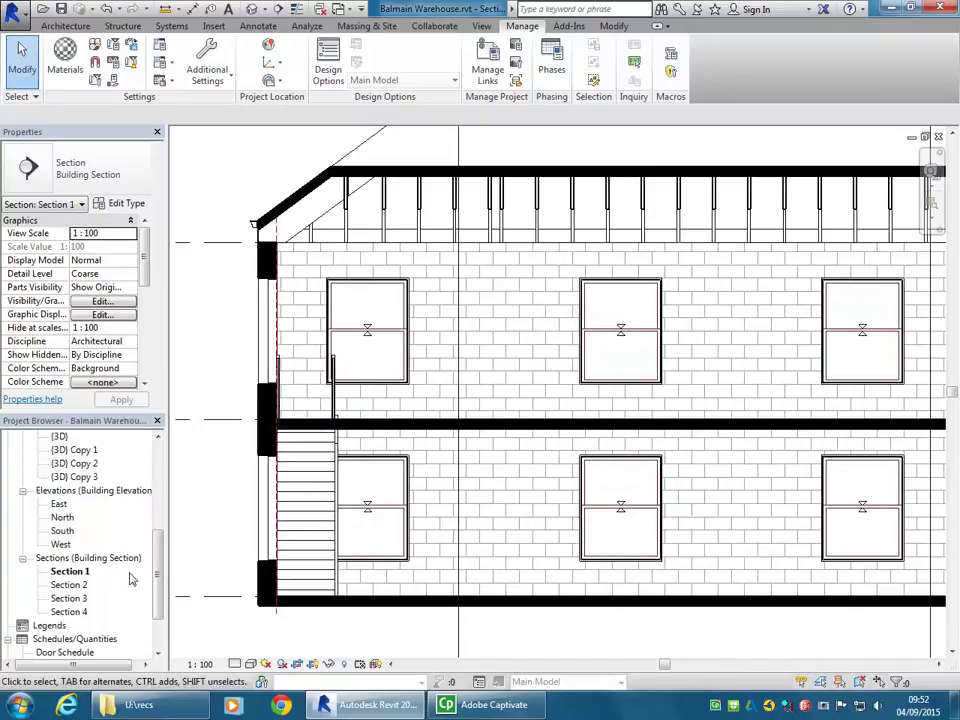
{"action": "scroll", "coordinate": [90, 540], "scroll_direction": "up", "scroll_amount": 6}
{"action": "double_click", "coordinate": [91, 490]}
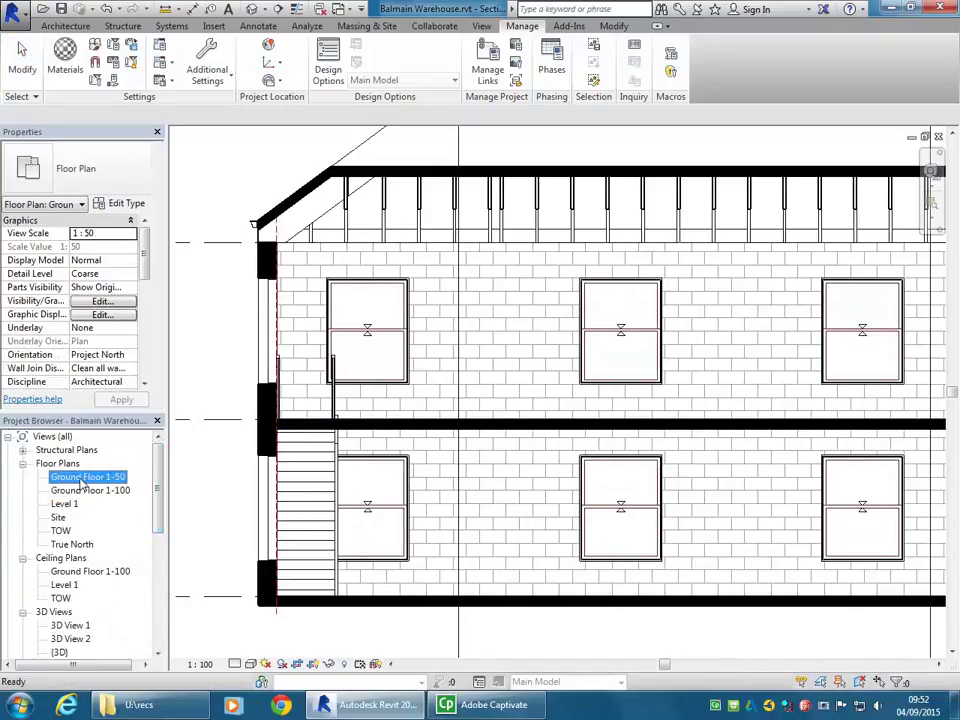
{"action": "middle_click_drag", "start_coordinate": [532, 403], "coordinate": [508, 411]}
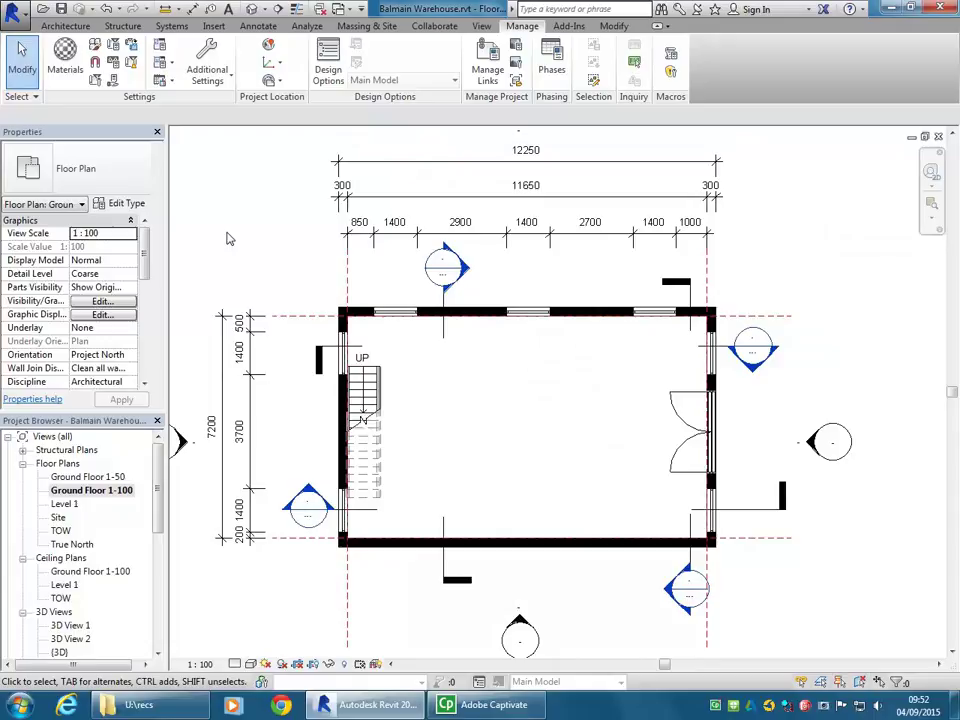
{"action": "left_click", "coordinate": [52, 27]}
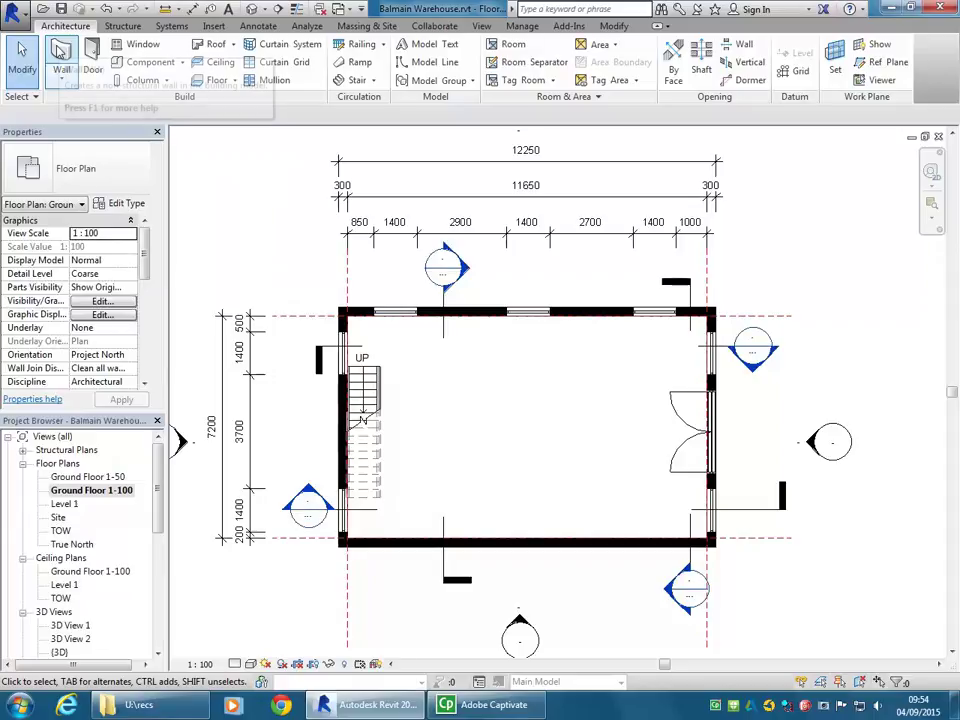
Start the Wall tool with WA, confirm the Stud timber - 90 type, then exit.
{"action": "key", "text": "w"}
{"action": "key", "text": "a"}
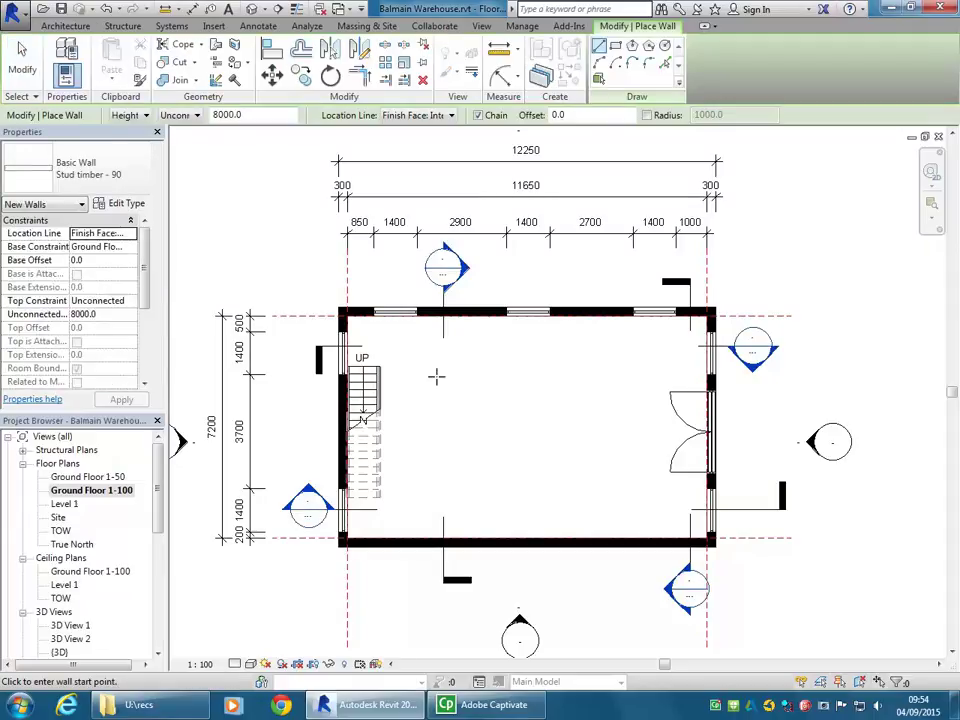
{"action": "left_click", "coordinate": [97, 178]}
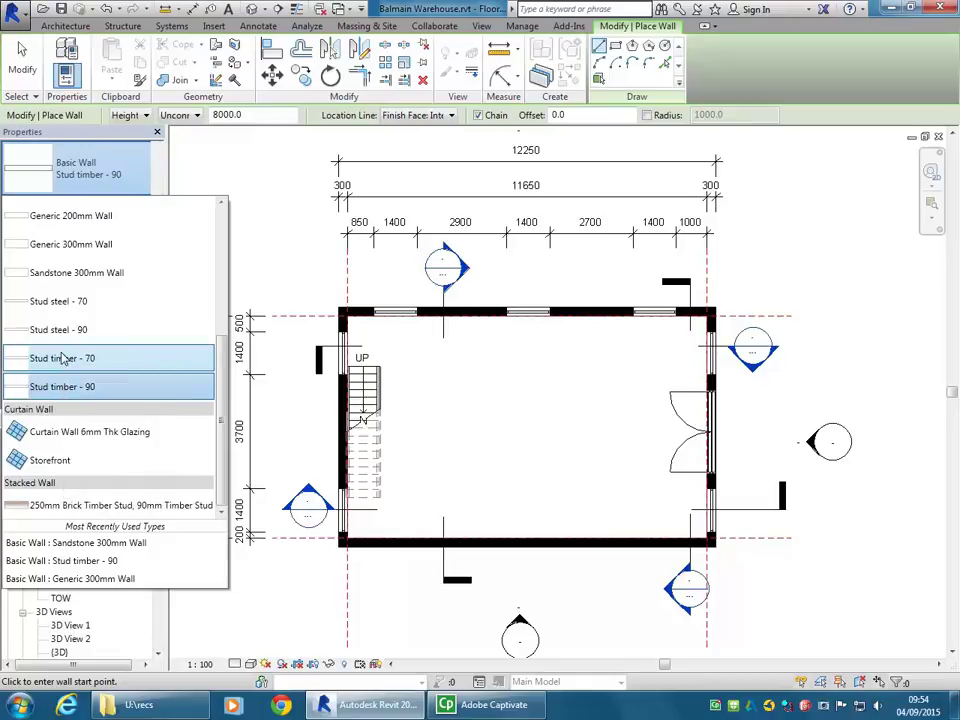
{"action": "left_click", "coordinate": [88, 175]}
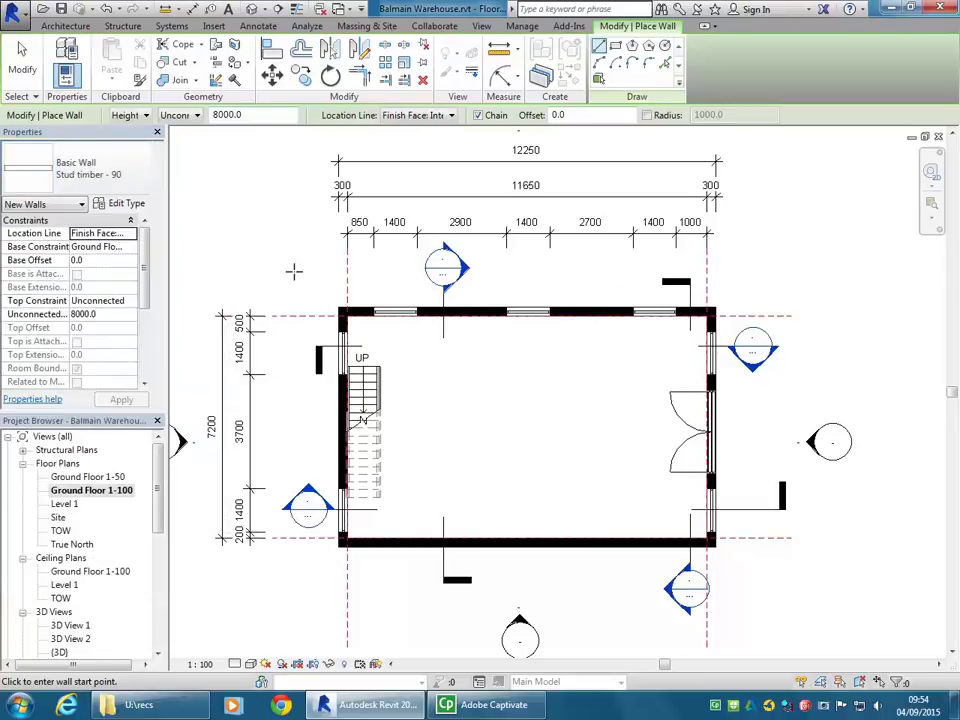
{"action": "key", "text": "Escape"}
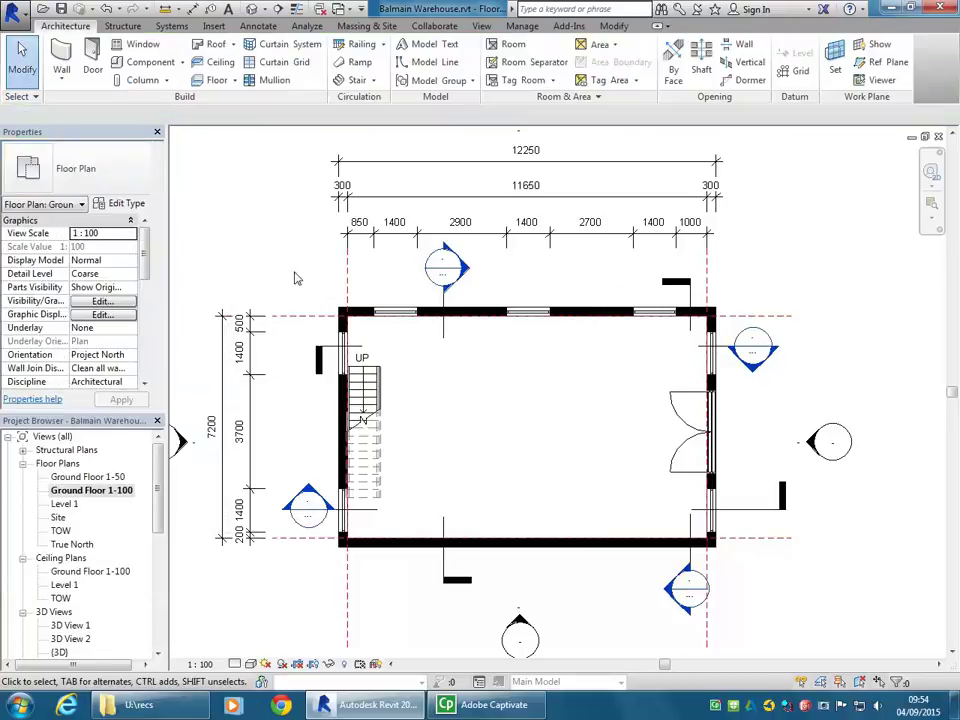
Restart the Wall tool, toggle the Properties palette off and on, and check the wall types.
{"action": "left_click", "coordinate": [60, 52]}
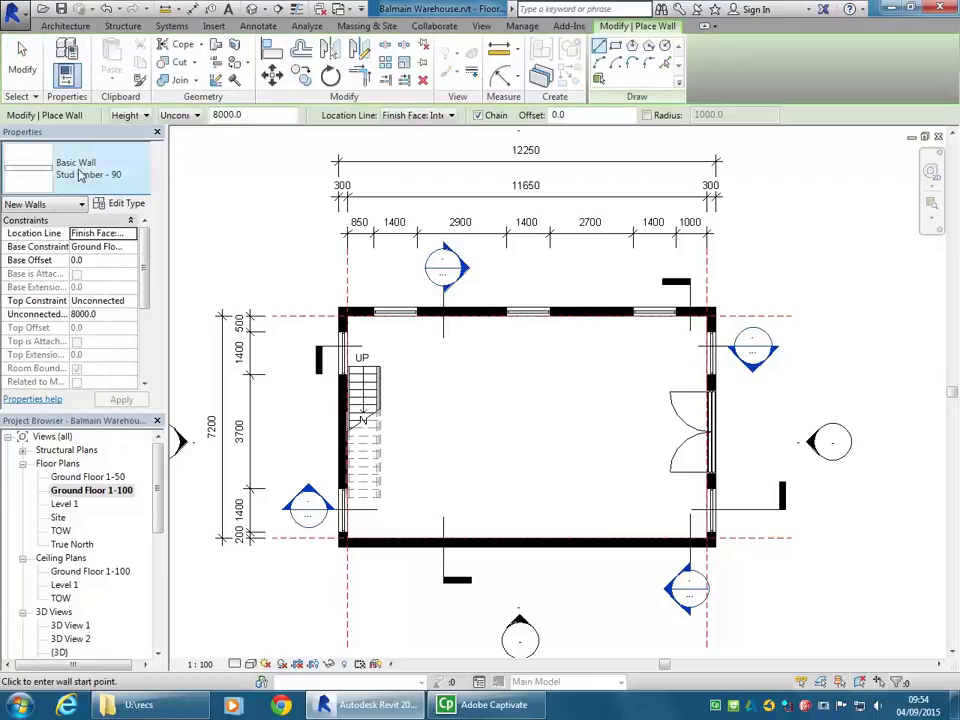
{"action": "left_click", "coordinate": [66, 74]}
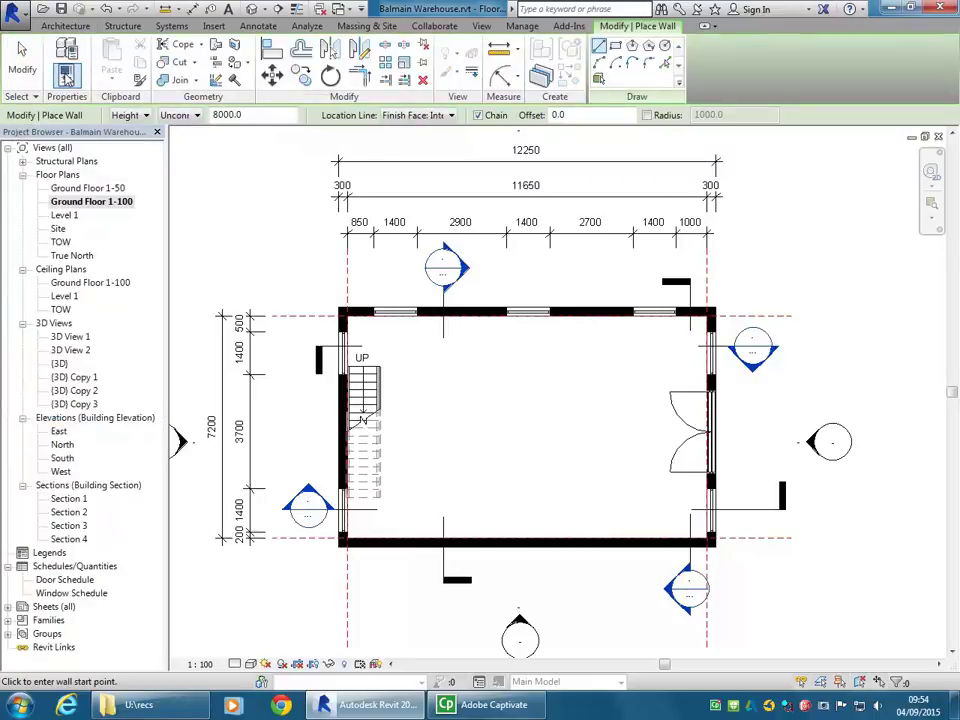
{"action": "left_click", "coordinate": [66, 74]}
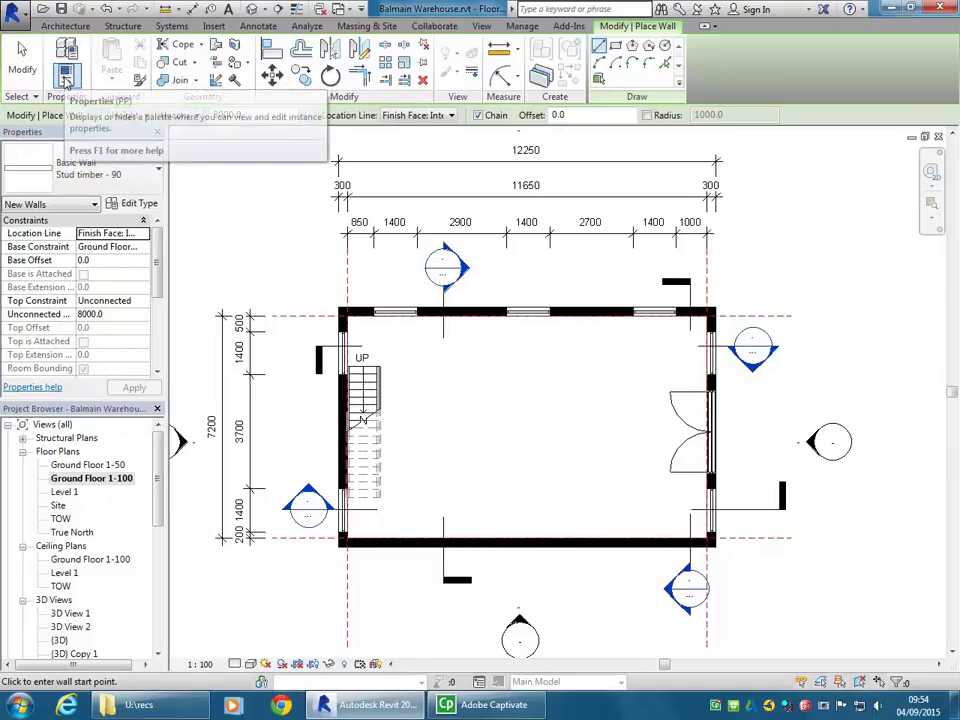
{"action": "left_click", "coordinate": [105, 164]}
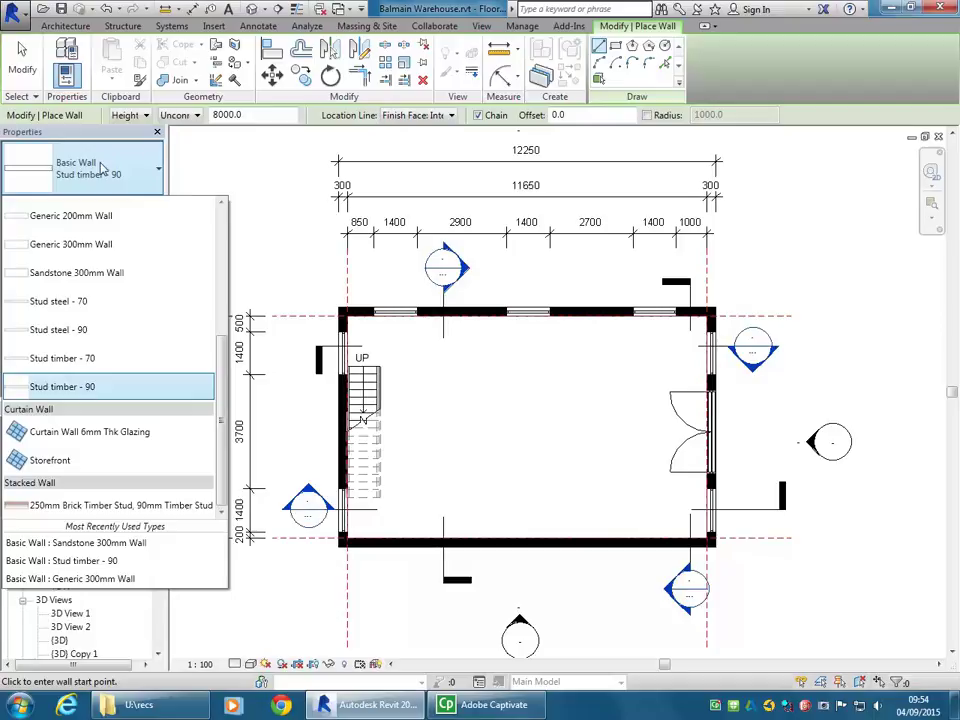
{"action": "left_click", "coordinate": [103, 167]}
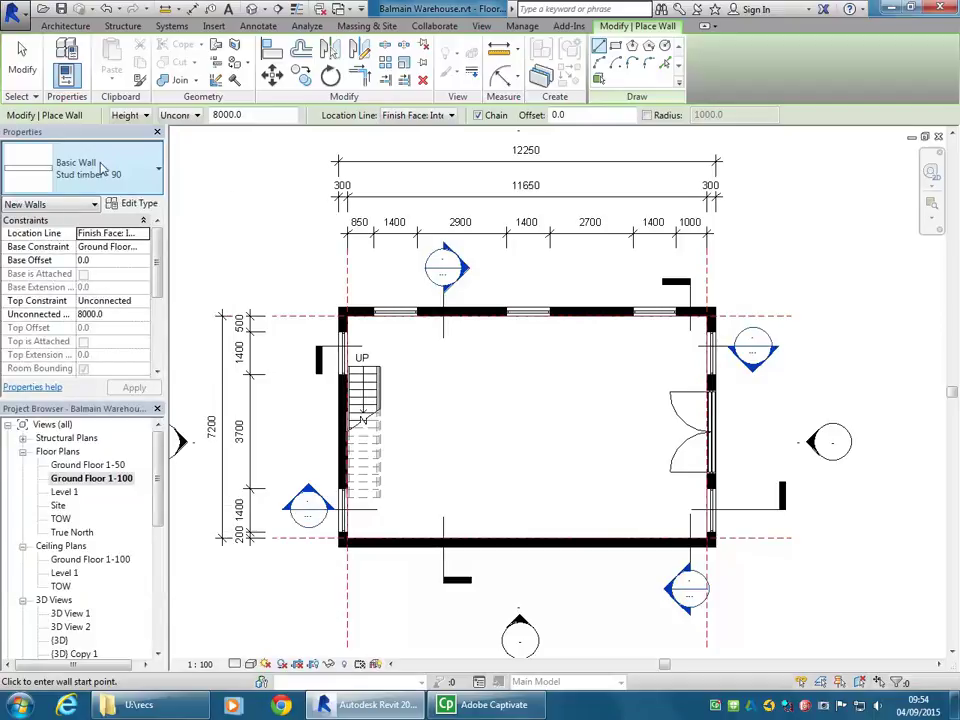
{"action": "left_click", "coordinate": [103, 168]}
Browse the Properties wall type list and keep Basic Wall Stud timber - 90 selected.
{"action": "left_click_drag", "start_coordinate": [217, 375], "coordinate": [222, 265]}
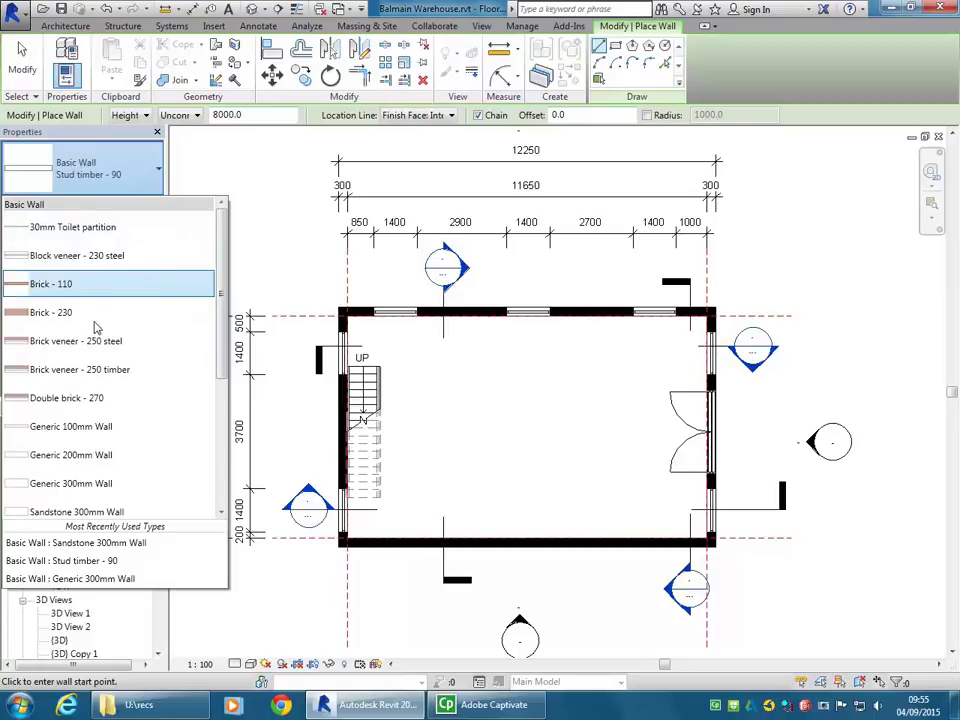
{"action": "scroll", "coordinate": [94, 422], "scroll_direction": "down", "scroll_amount": 3}
{"action": "scroll", "coordinate": [95, 422], "scroll_direction": "up", "scroll_amount": 3}
{"action": "scroll", "coordinate": [94, 422], "scroll_direction": "down", "scroll_amount": 3}
{"action": "scroll", "coordinate": [94, 422], "scroll_direction": "up", "scroll_amount": 4}
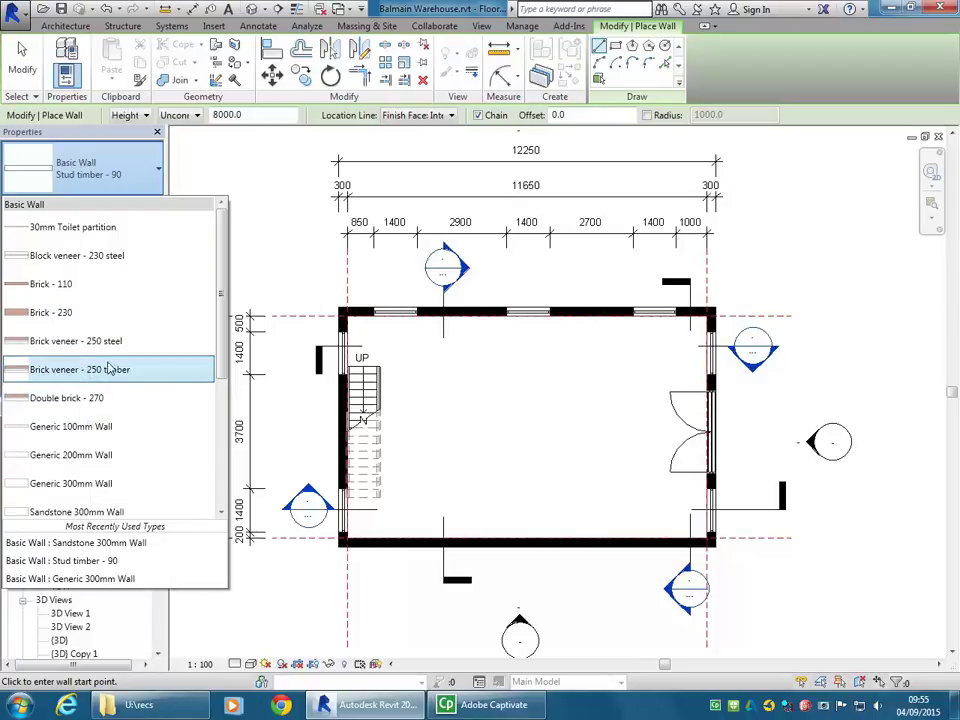
{"action": "scroll", "coordinate": [65, 440], "scroll_direction": "down", "scroll_amount": 2}
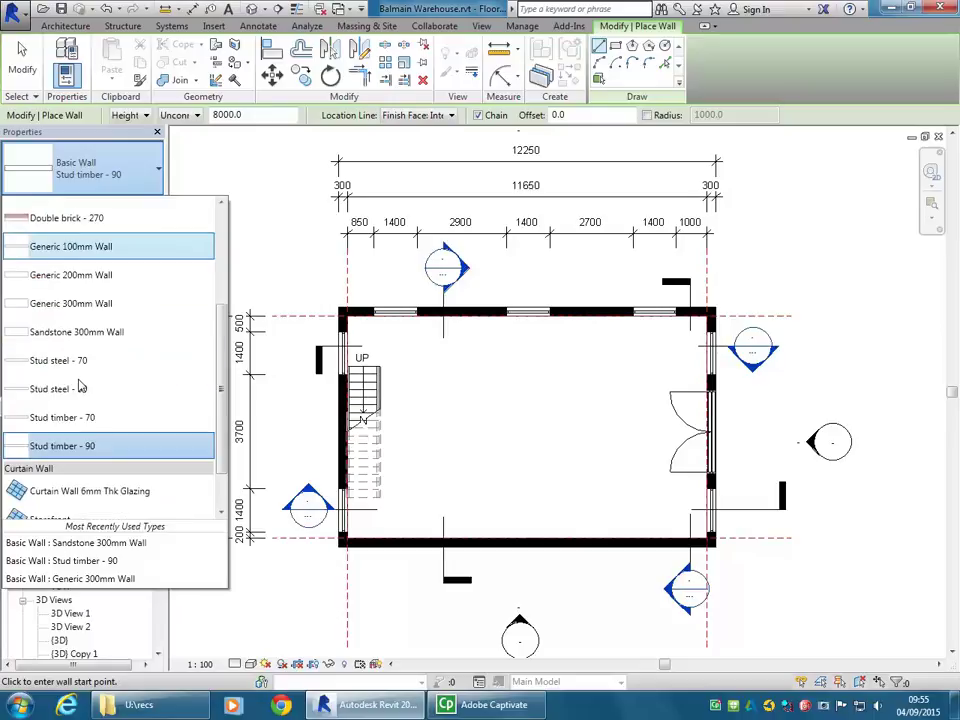
{"action": "left_click", "coordinate": [60, 446]}
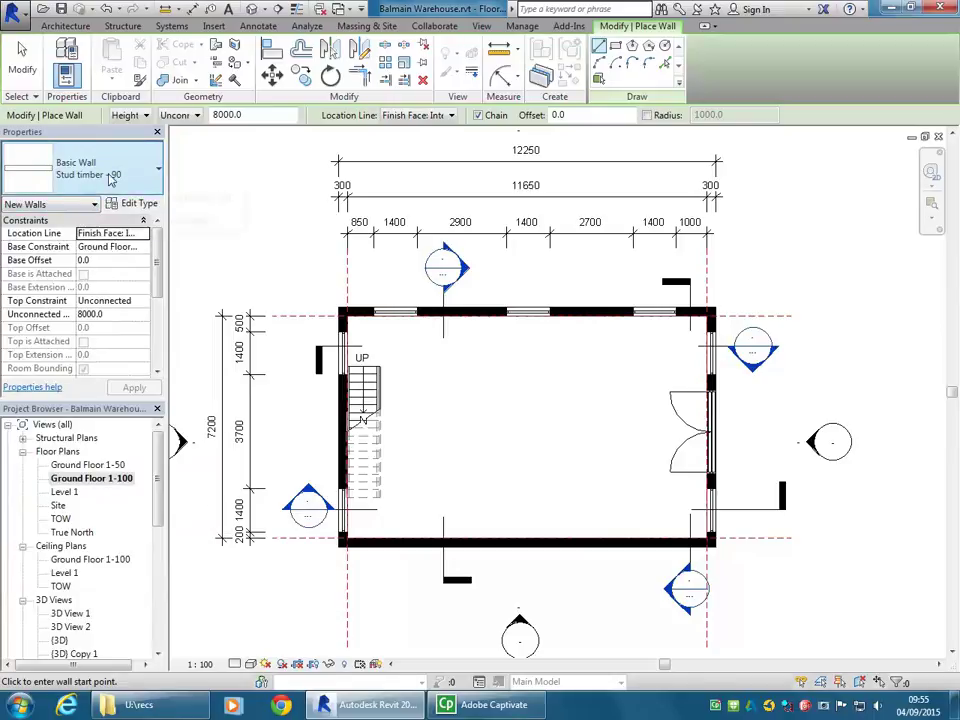
{"action": "left_click", "coordinate": [111, 177]}
{"action": "scroll", "coordinate": [90, 321], "scroll_direction": "down", "scroll_amount": 1}
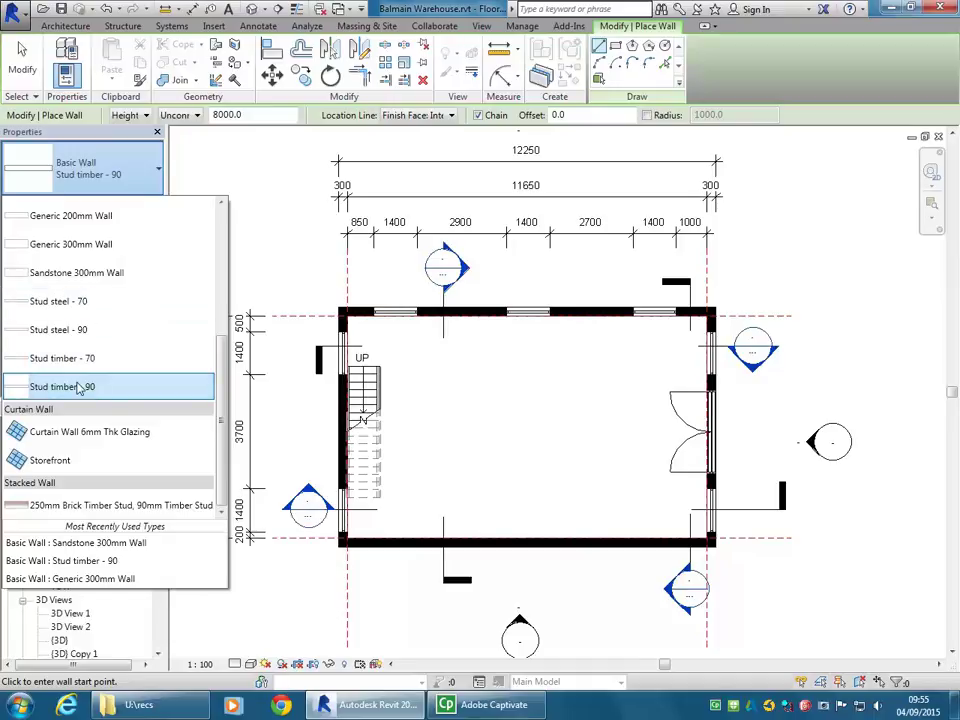
{"action": "left_click", "coordinate": [81, 165]}
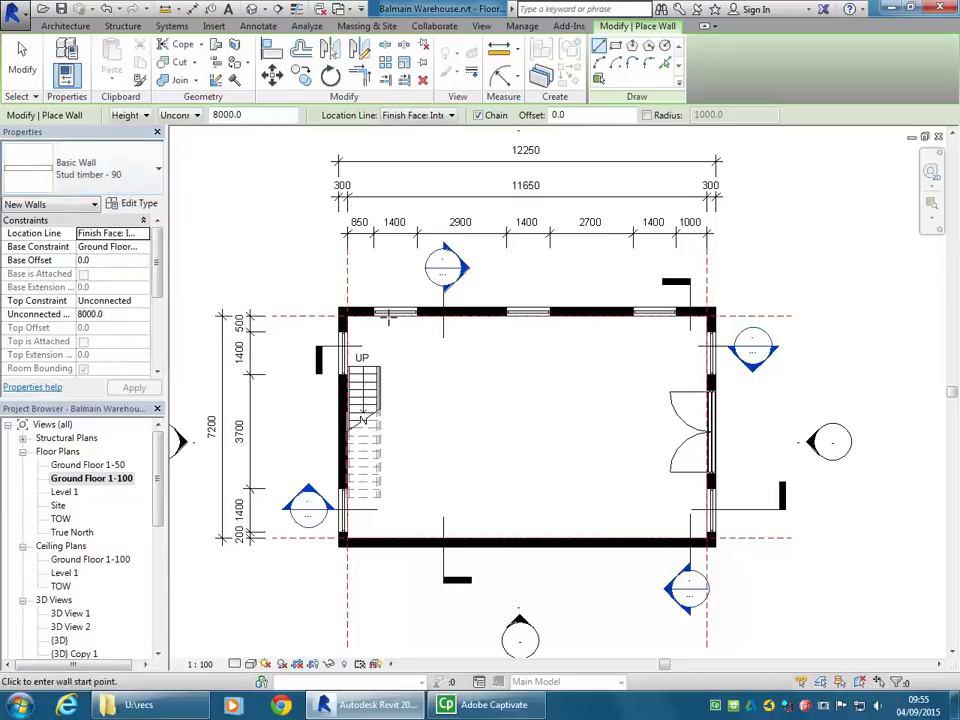
Review Stud timber - 90's type settings, close them, and reconfirm it in the type selector.
{"action": "left_click", "coordinate": [128, 204]}
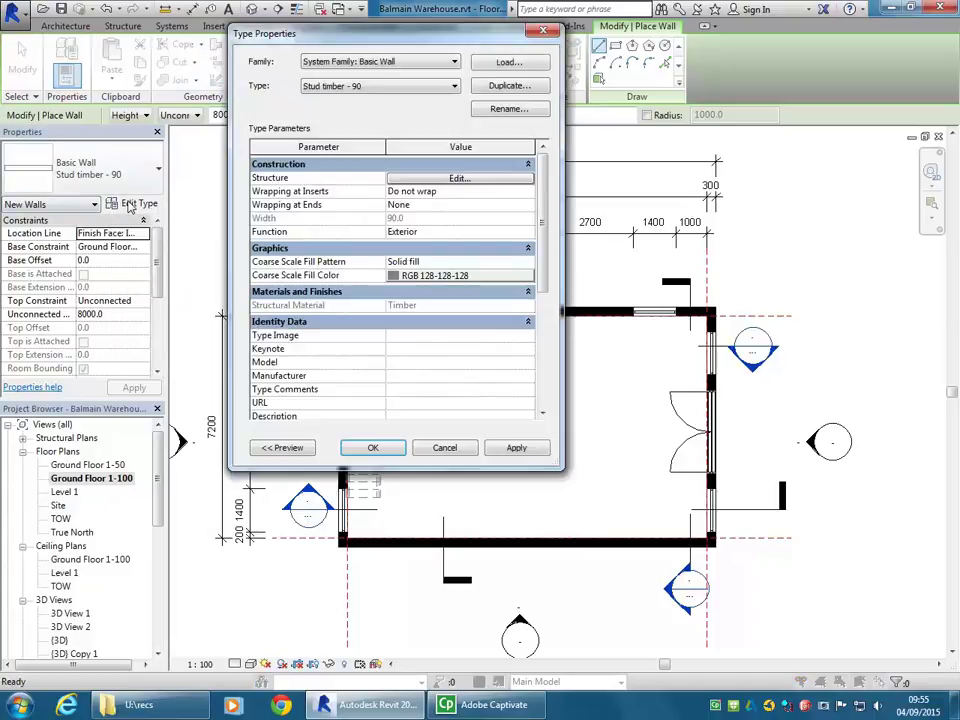
{"action": "left_click_drag", "start_coordinate": [378, 42], "coordinate": [332, 67]}
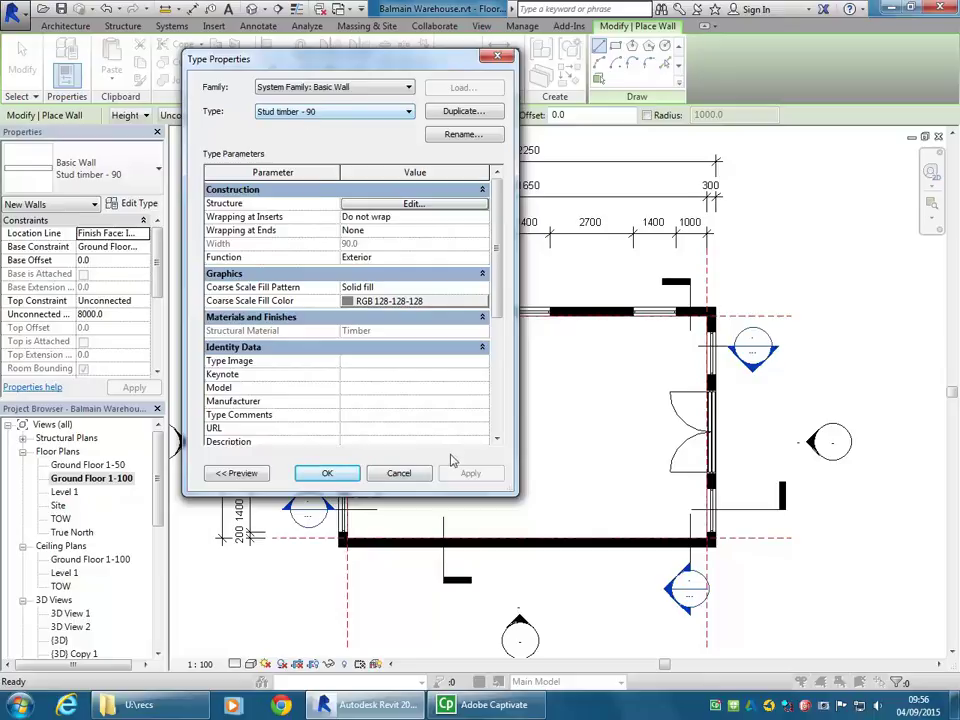
{"action": "left_click", "coordinate": [399, 473]}
{"action": "left_click", "coordinate": [120, 178]}
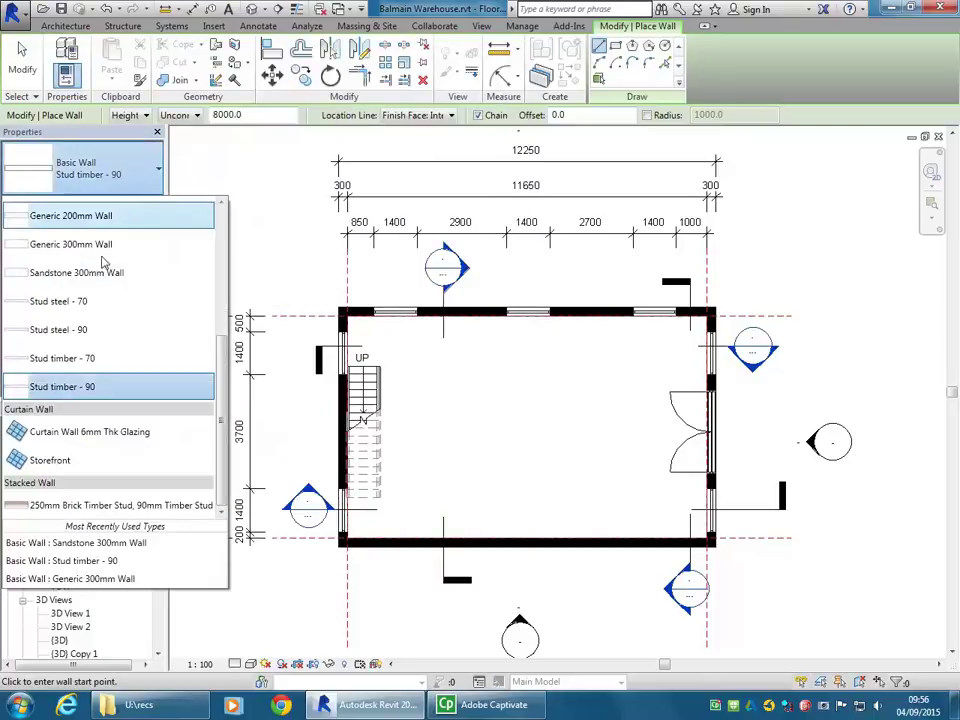
{"action": "left_click", "coordinate": [62, 390]}
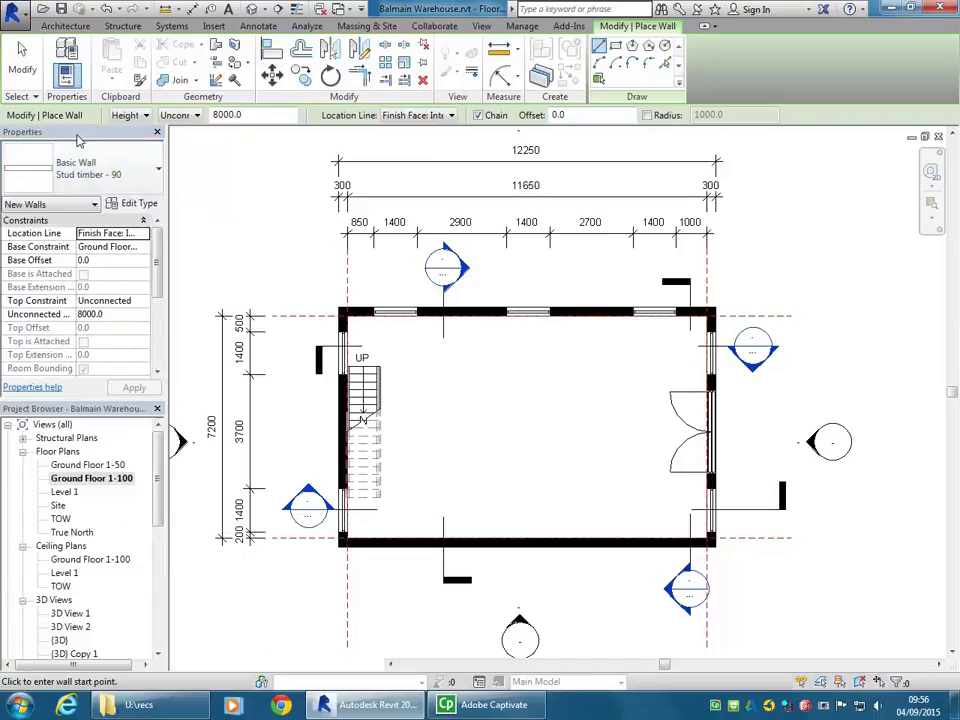
{"action": "left_click", "coordinate": [150, 170]}
{"action": "left_click", "coordinate": [85, 390]}
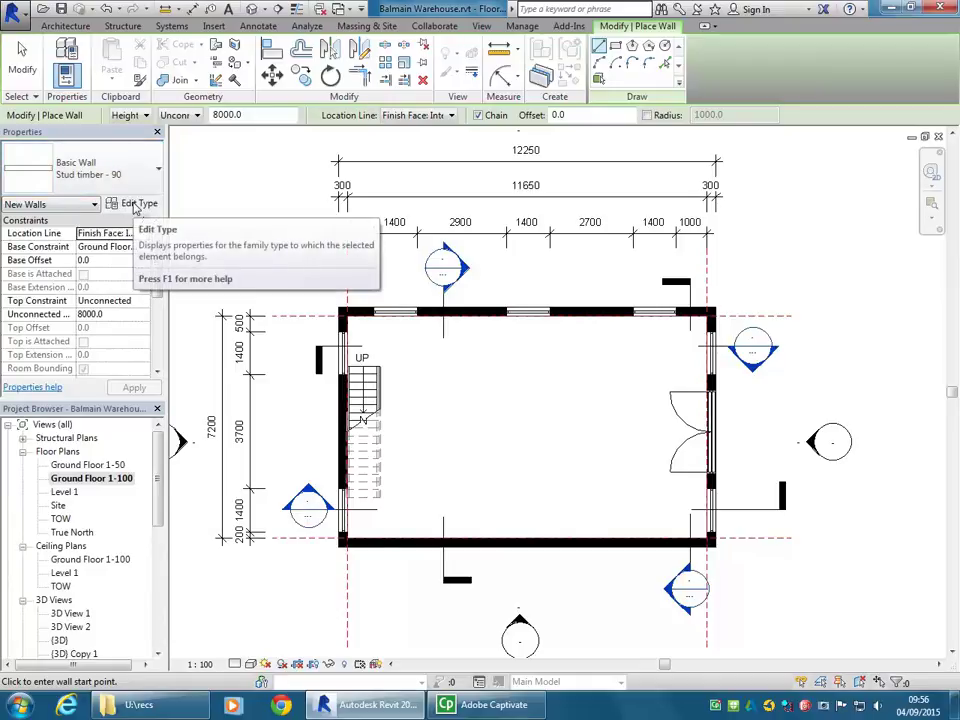
{"action": "left_click", "coordinate": [100, 175]}
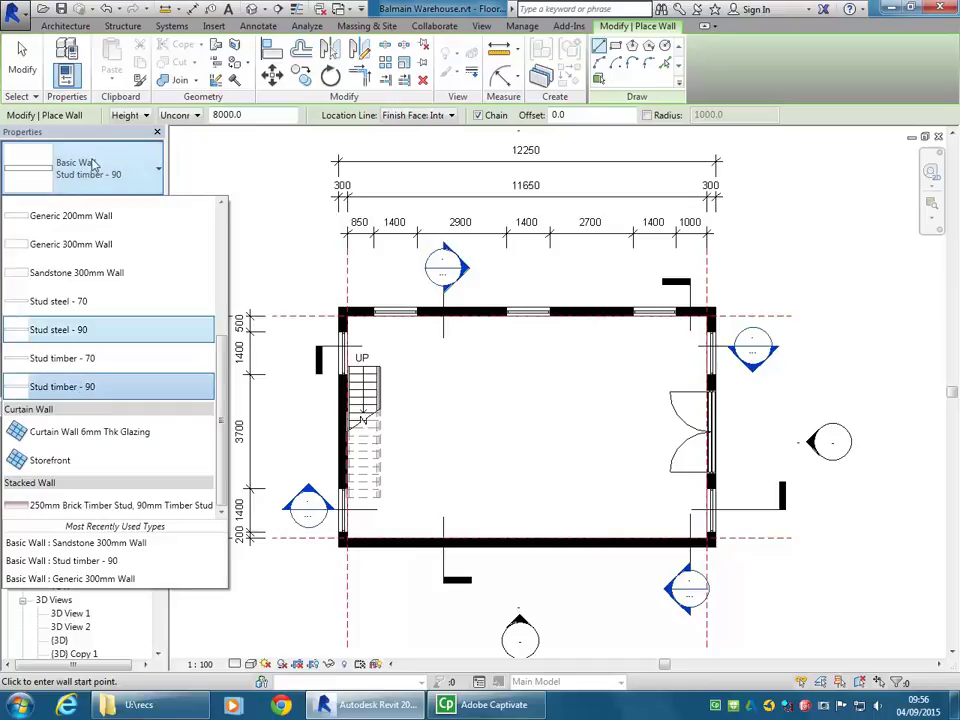
{"action": "left_click", "coordinate": [62, 390]}
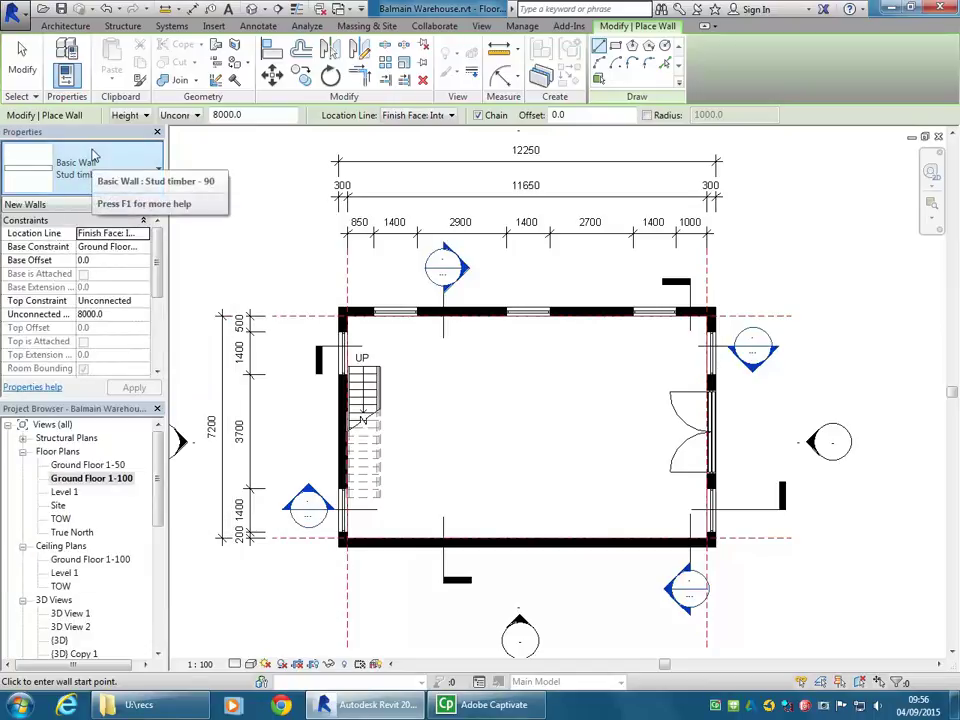
Reopen Type Properties for Stud timber - 90 and duplicate the type.
{"action": "left_click", "coordinate": [130, 204]}
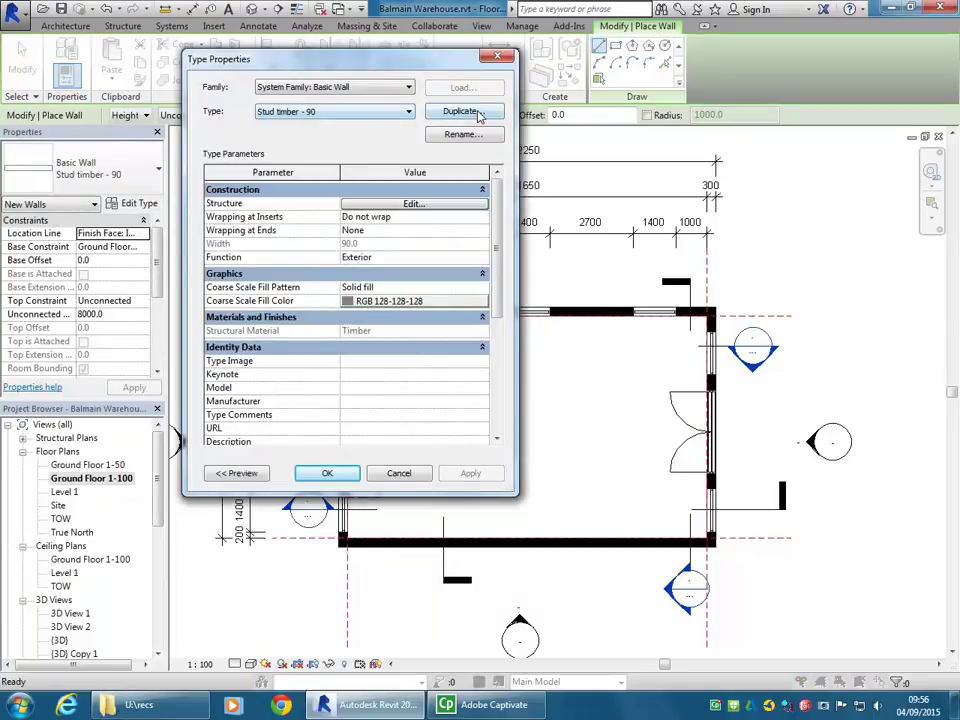
{"action": "left_click", "coordinate": [310, 113]}
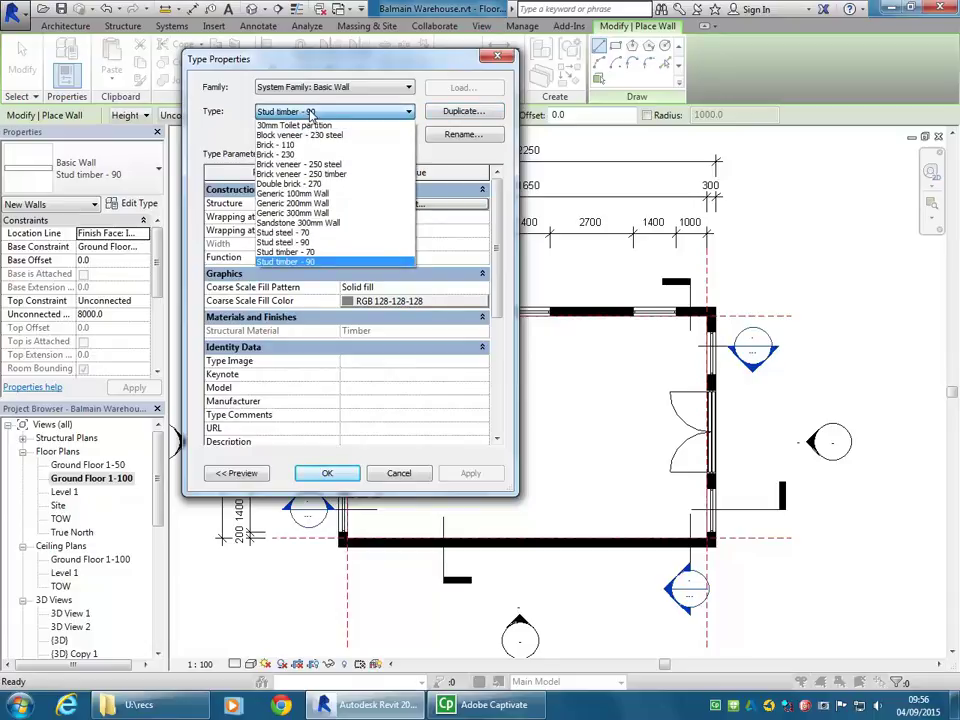
{"action": "left_click", "coordinate": [296, 262]}
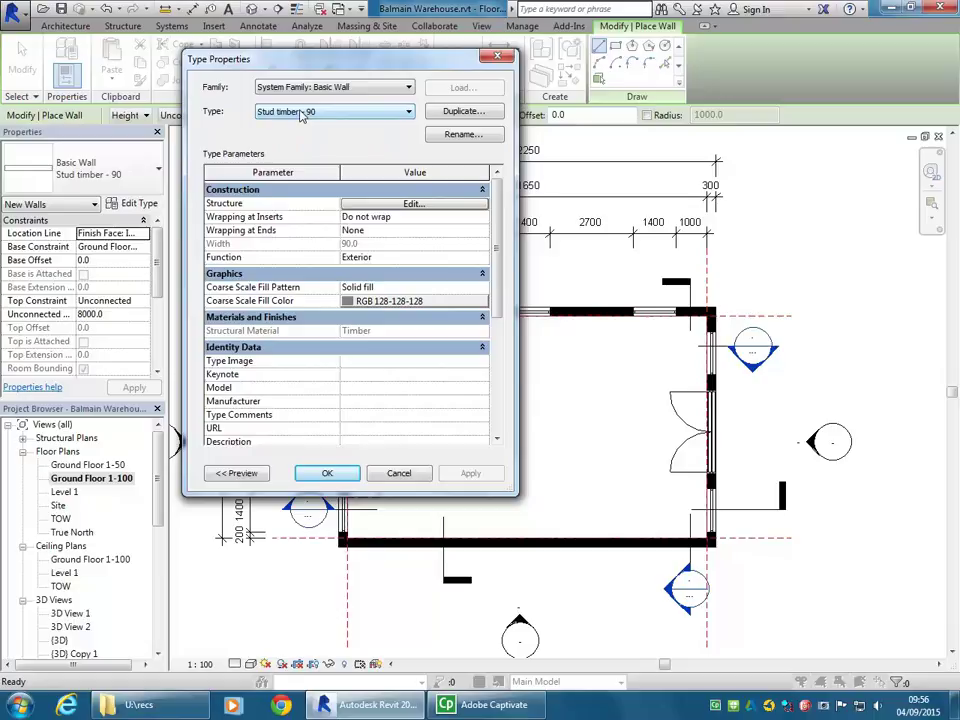
{"action": "left_click", "coordinate": [462, 112]}
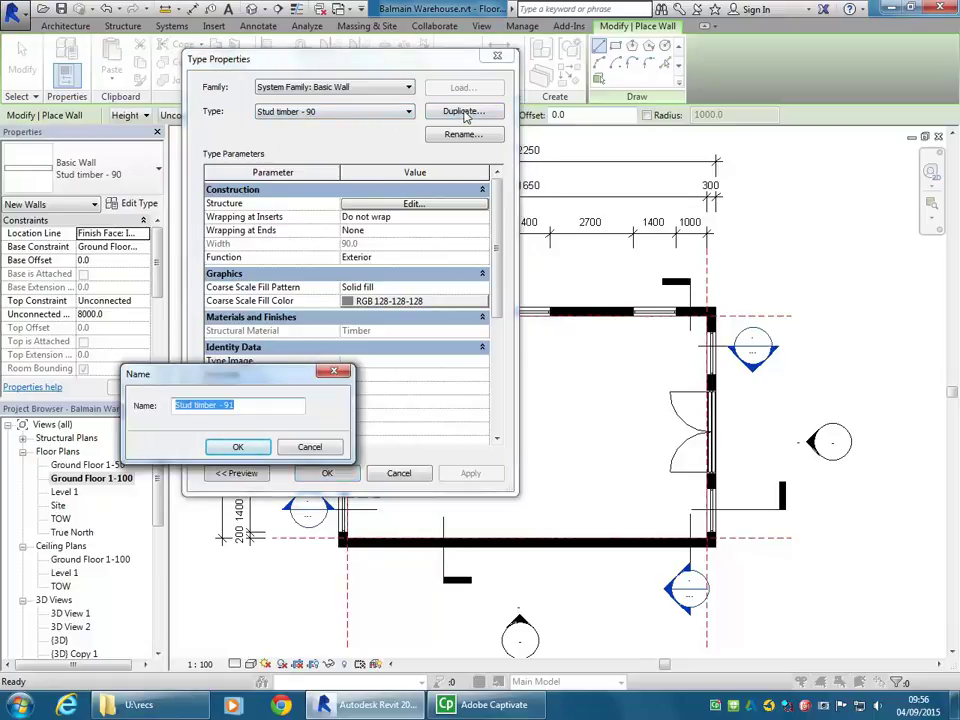
Rename the duplicate wall type to 'Stud timber - 90 Painted Red and White' and confirm.
{"action": "left_click_drag", "start_coordinate": [225, 407], "coordinate": [271, 400]}
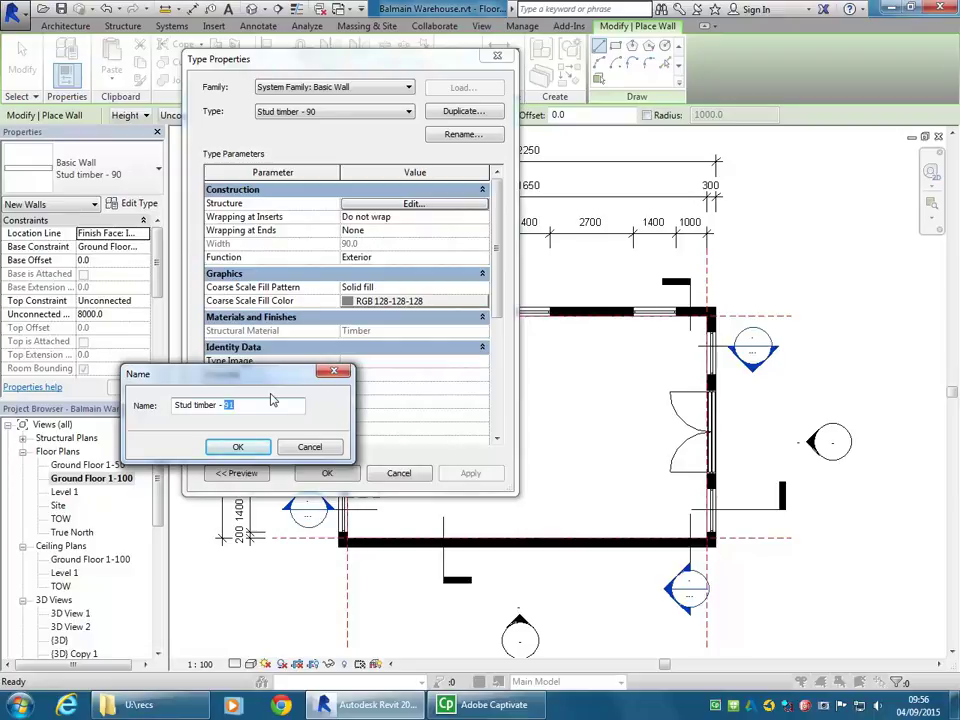
{"action": "type", "text": "90 Painted"}
{"action": "type", "text": "Red an"}
{"action": "type", "text": "d"}
{"action": "type", "text": "White"}
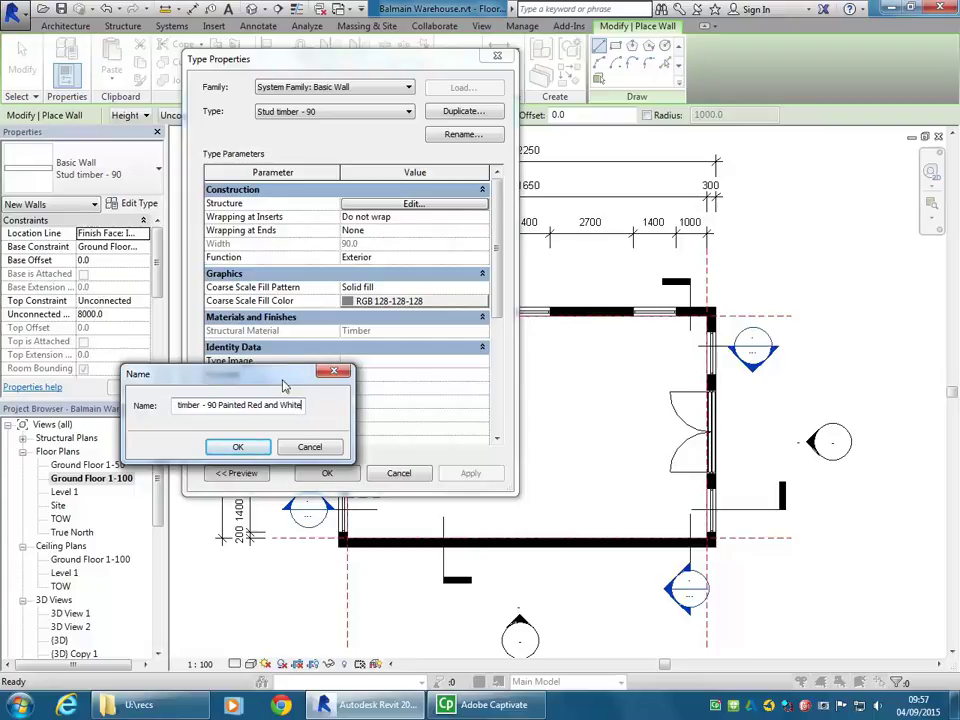
{"action": "left_click_drag", "start_coordinate": [282, 379], "coordinate": [290, 350]}
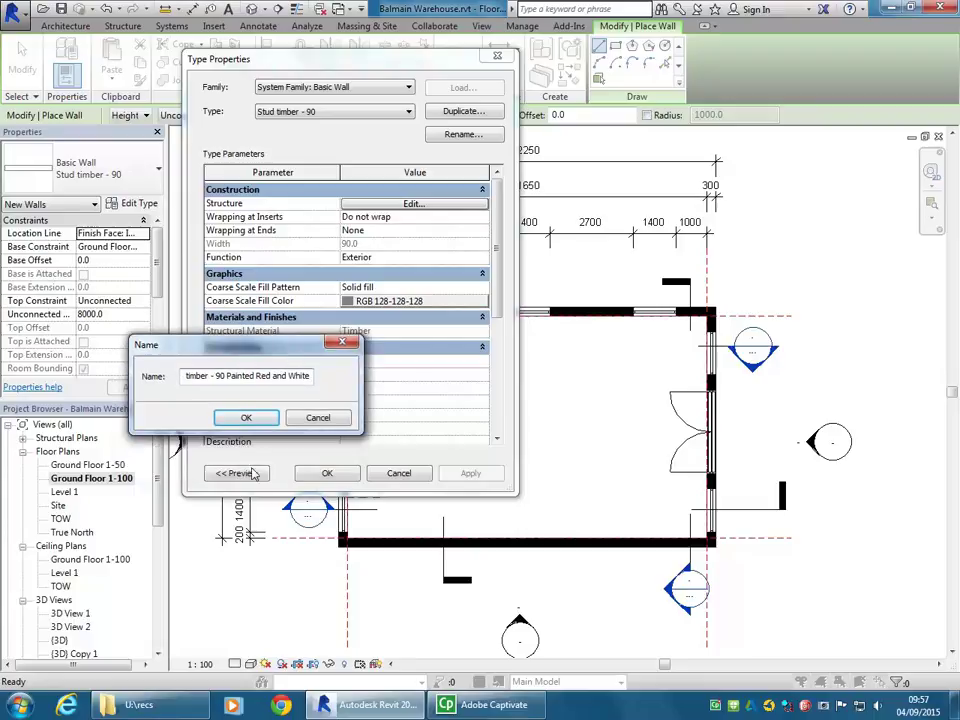
{"action": "left_click", "coordinate": [242, 420]}
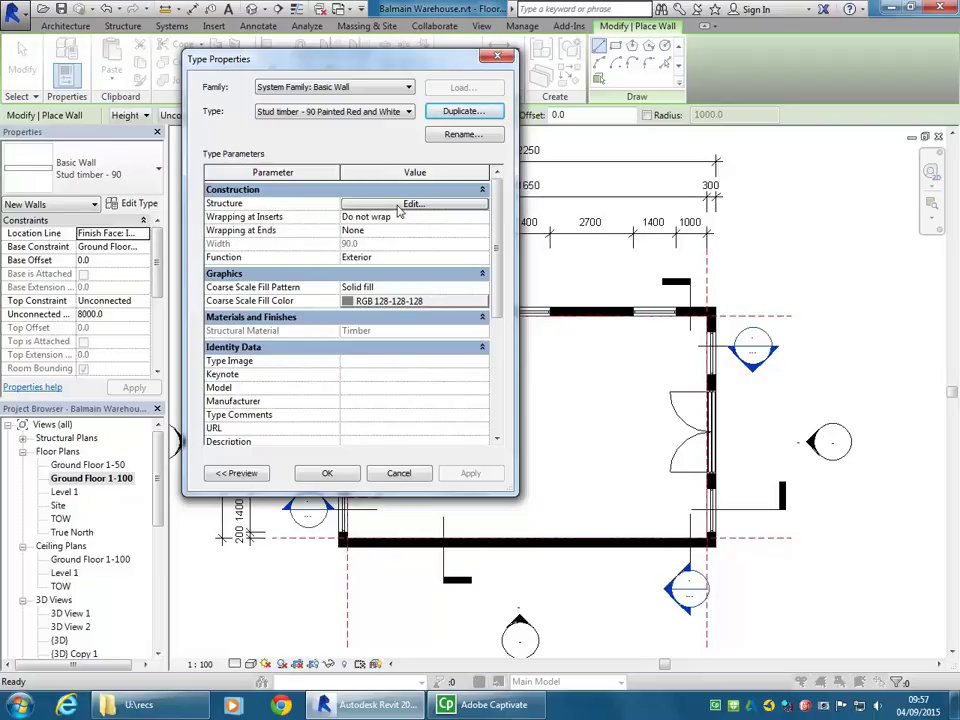
Open the new wall type's layer structure and inspect the Timber layer's material name.
{"action": "left_click_drag", "start_coordinate": [375, 61], "coordinate": [435, 78]}
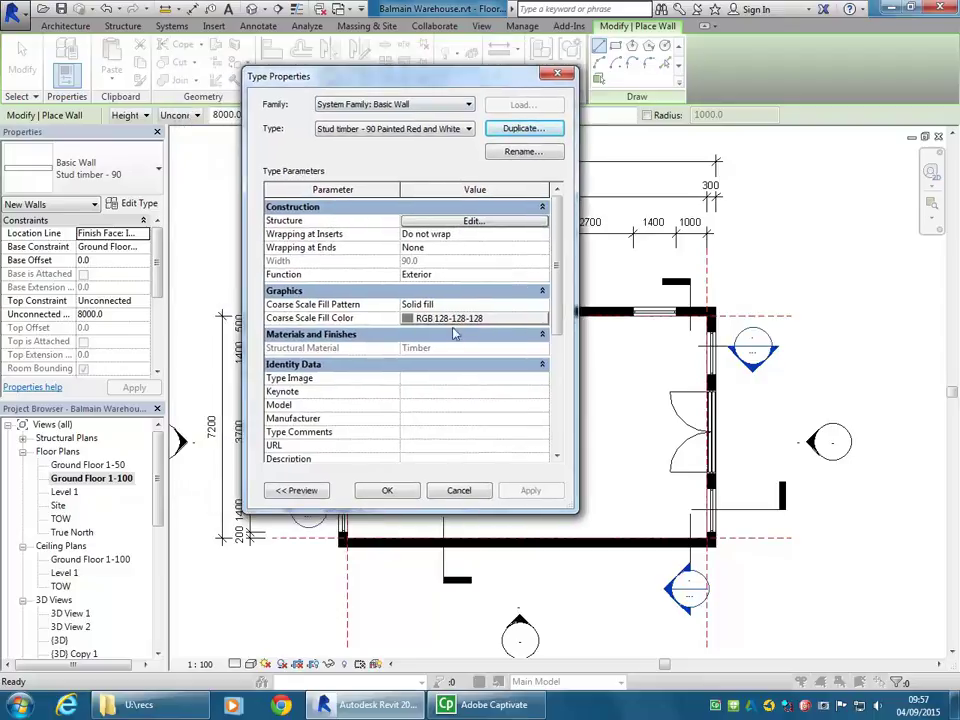
{"action": "left_click", "coordinate": [465, 222]}
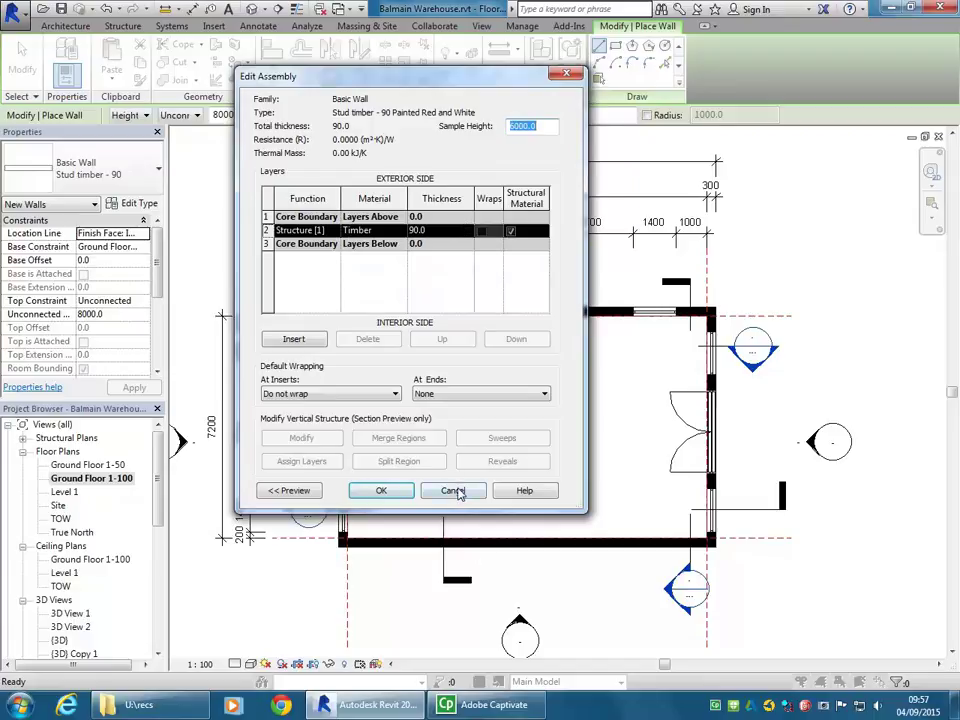
{"action": "left_click", "coordinate": [452, 549]}
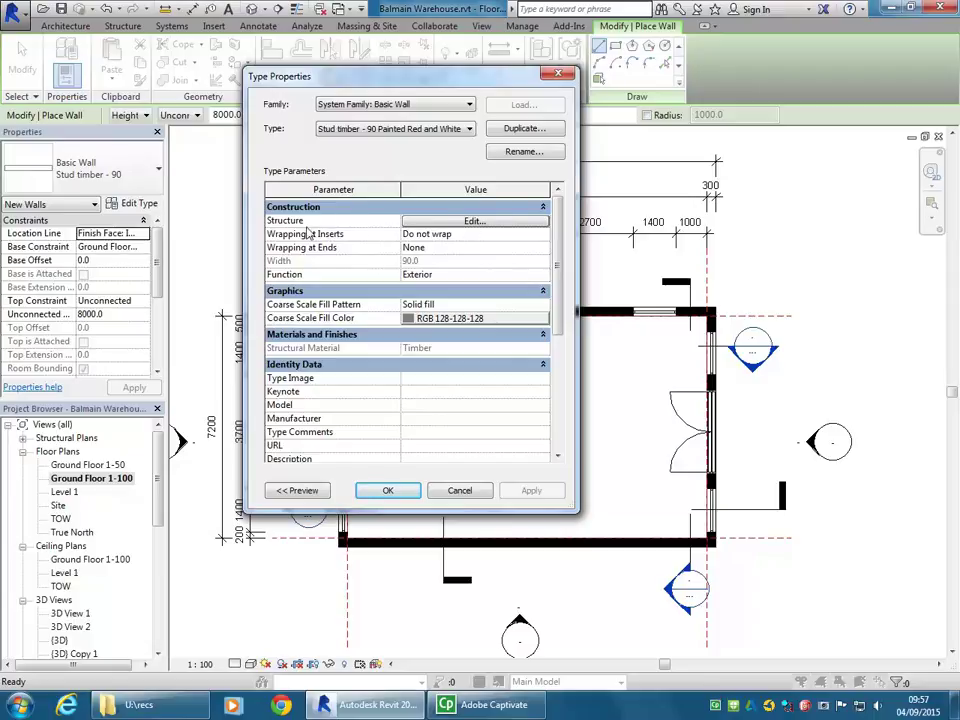
{"action": "left_click", "coordinate": [455, 222]}
{"action": "left_click", "coordinate": [376, 231]}
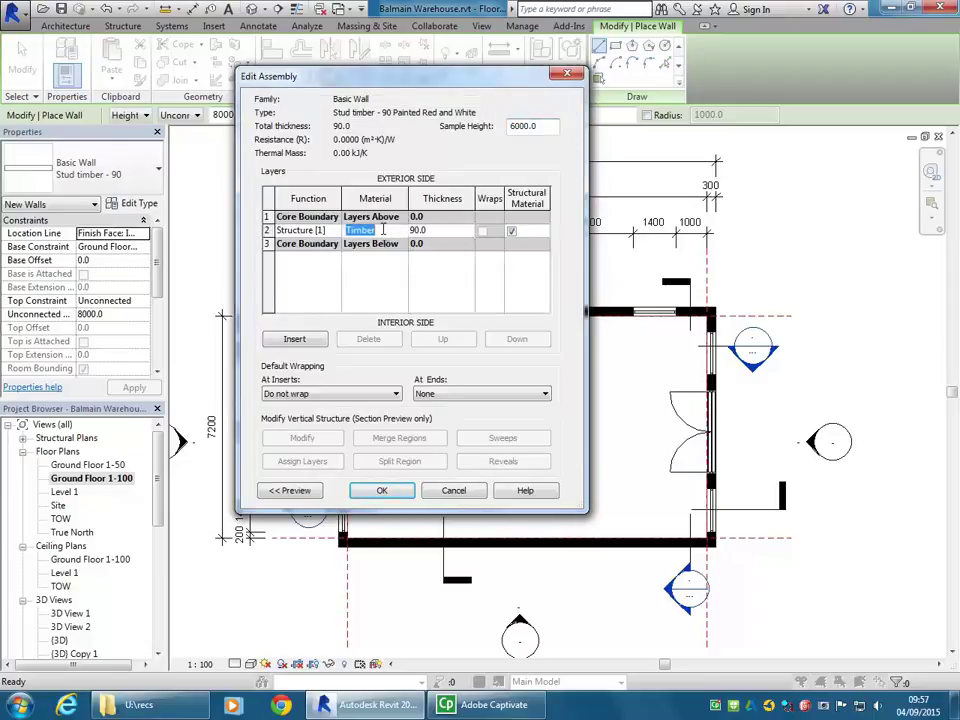
{"action": "left_click", "coordinate": [379, 232]}
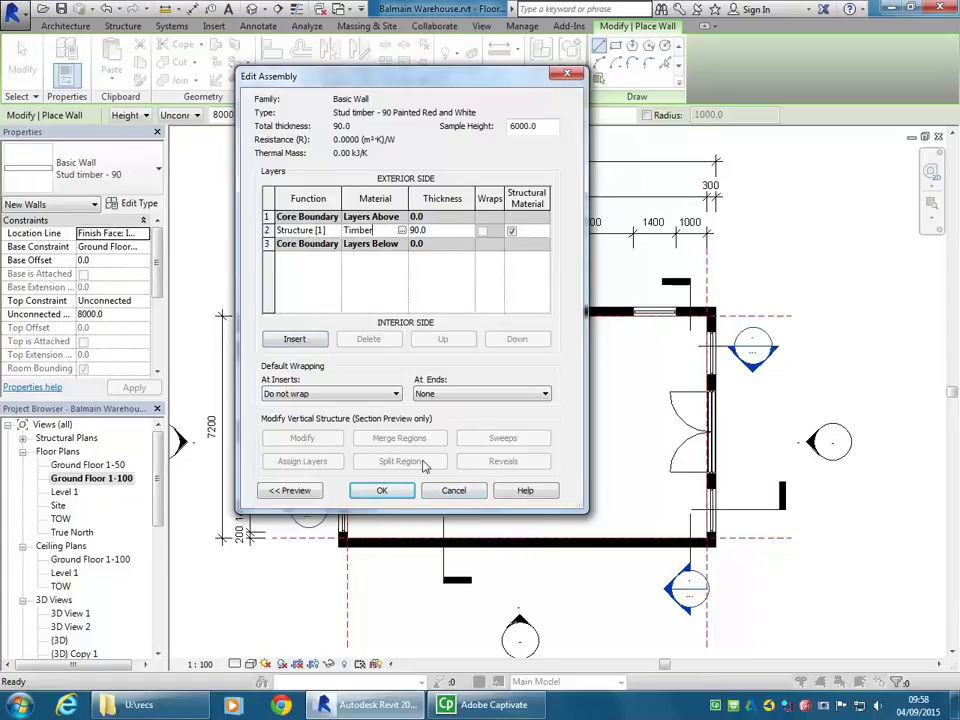
Reopen Edit Assembly and inspect the 90.0 Timber layer's function, material and thickness cells.
{"action": "left_click", "coordinate": [454, 490]}
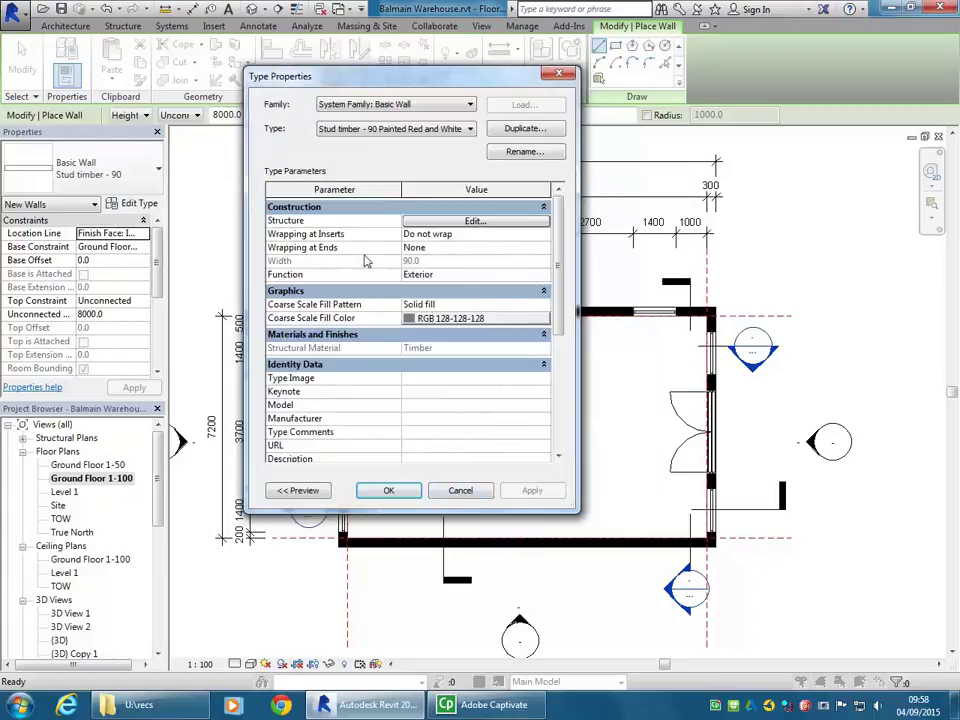
{"action": "left_click", "coordinate": [470, 221]}
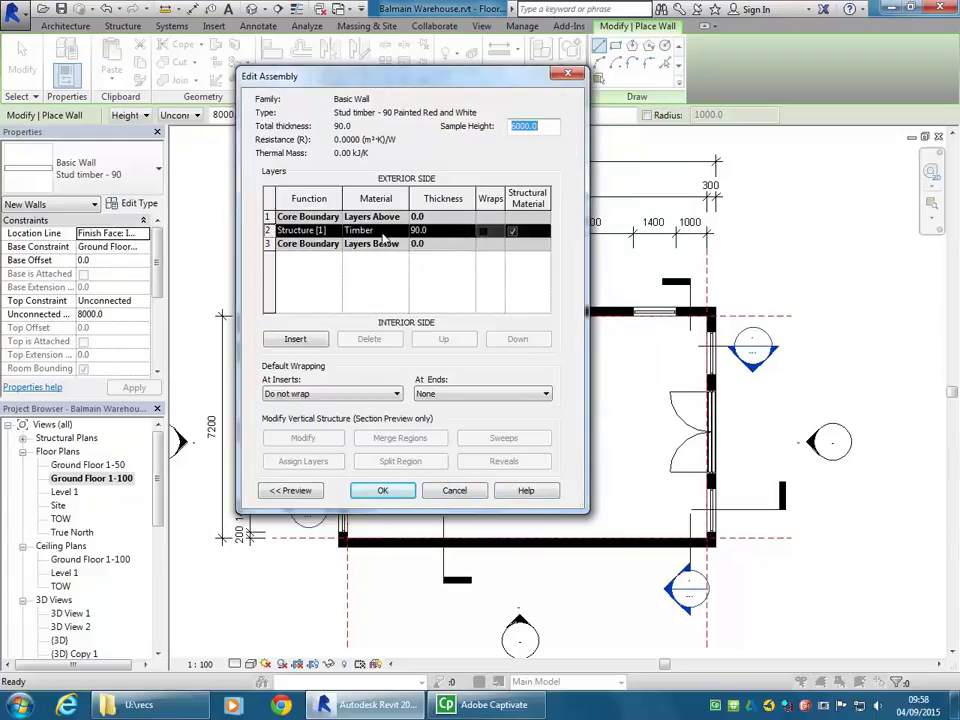
{"action": "left_click", "coordinate": [366, 231]}
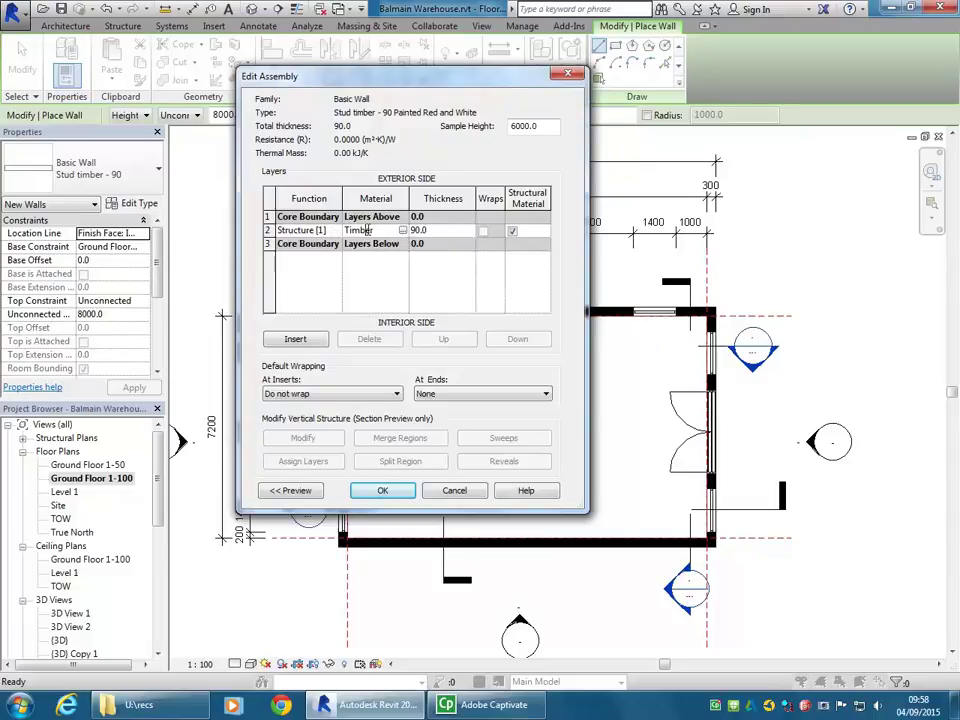
{"action": "left_click", "coordinate": [288, 230]}
{"action": "left_click", "coordinate": [268, 230]}
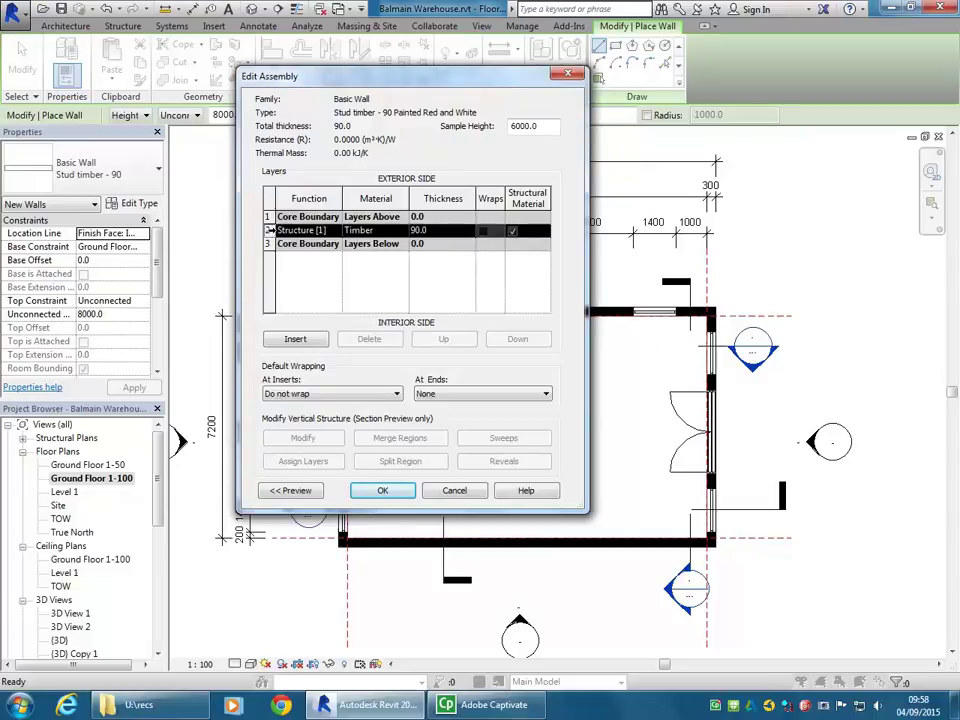
{"action": "left_click", "coordinate": [385, 230]}
{"action": "left_click", "coordinate": [449, 230]}
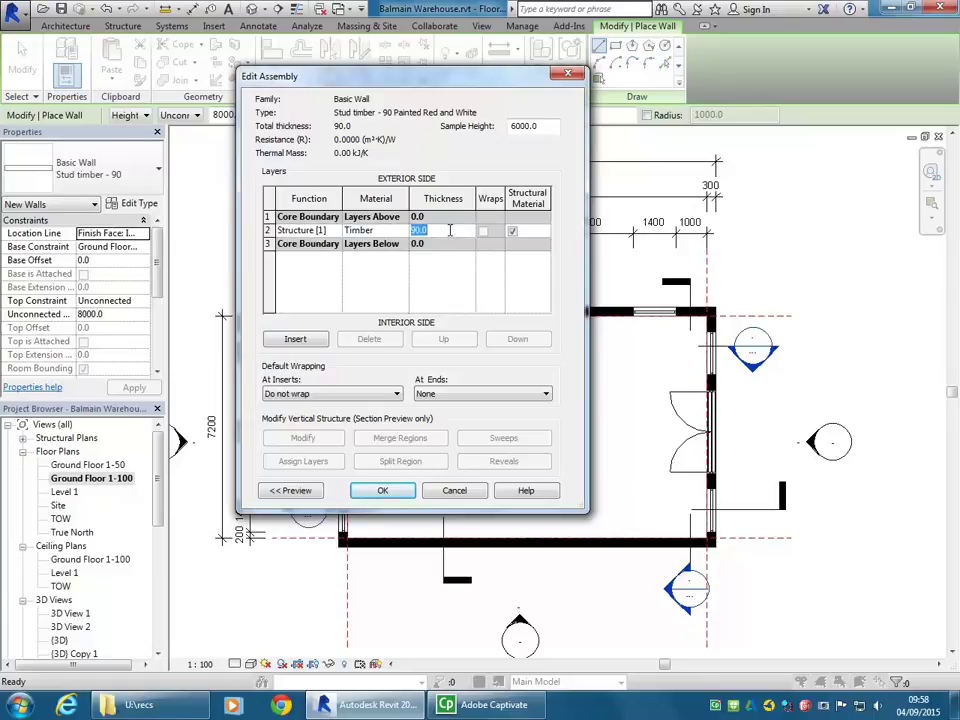
{"action": "left_click", "coordinate": [300, 230]}
{"action": "left_click_drag", "start_coordinate": [427, 87], "coordinate": [471, 86]}
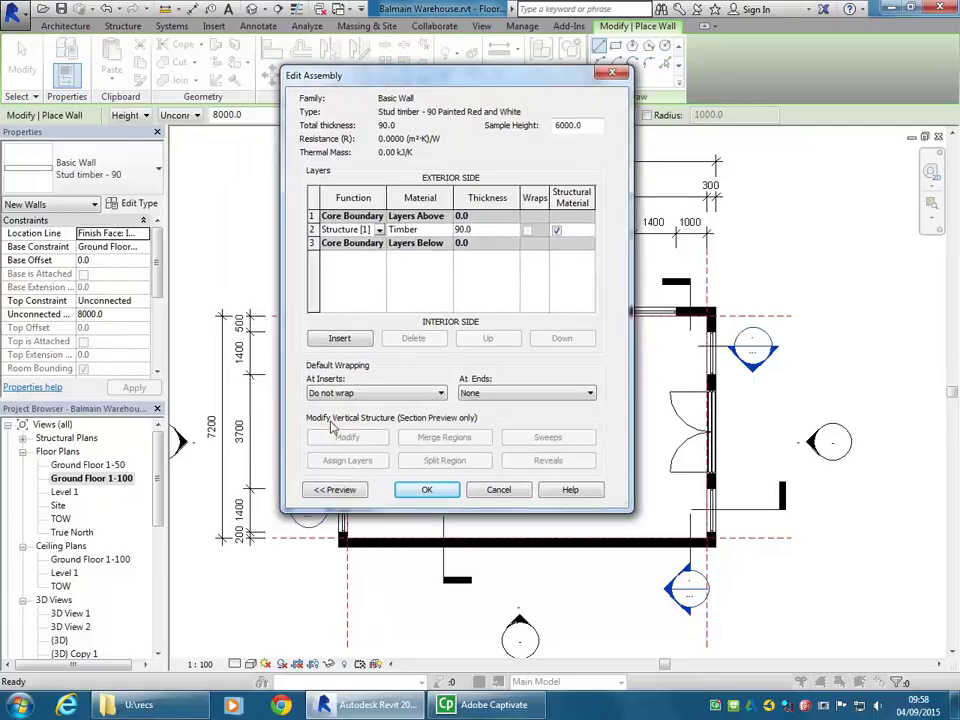
Show the wall's section preview and check the Structure [1] layer's function and Timber material.
{"action": "left_click", "coordinate": [341, 490]}
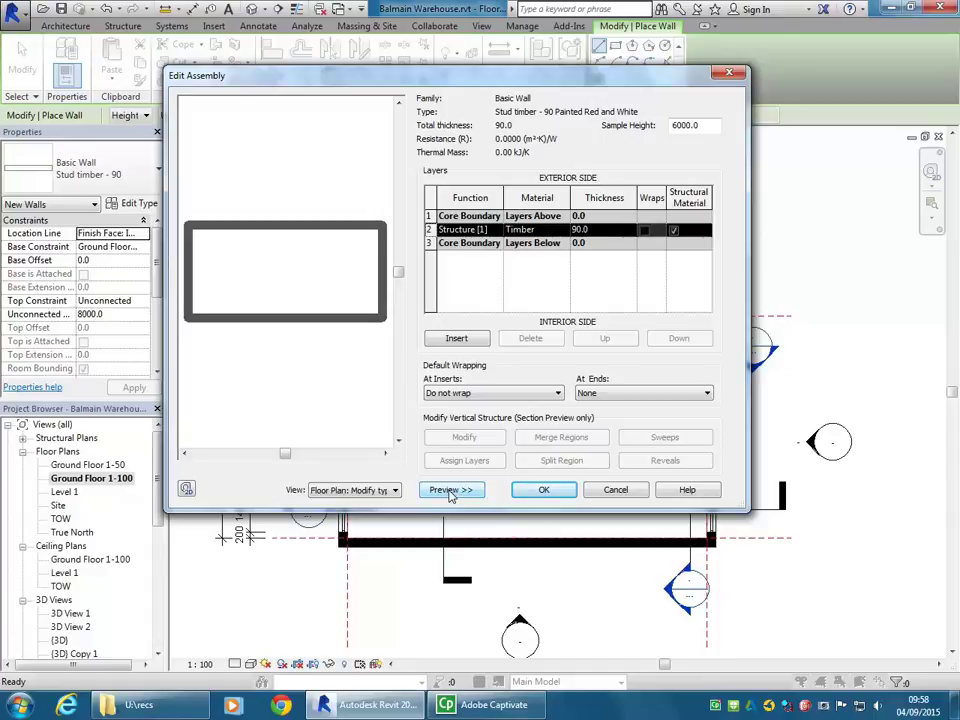
{"action": "left_click", "coordinate": [463, 229]}
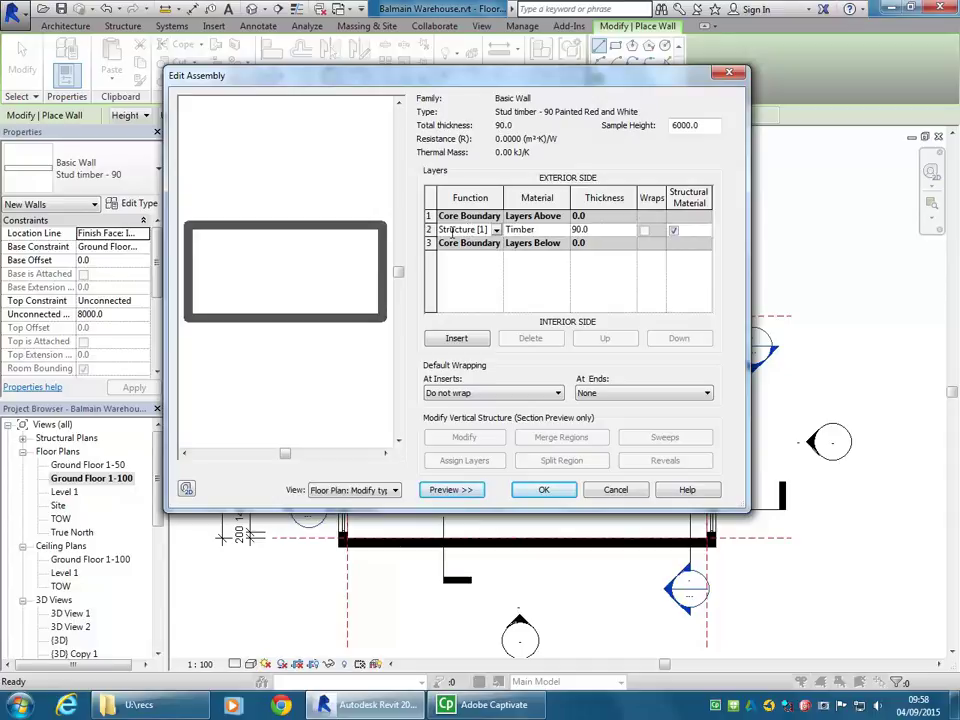
{"action": "left_click", "coordinate": [430, 229]}
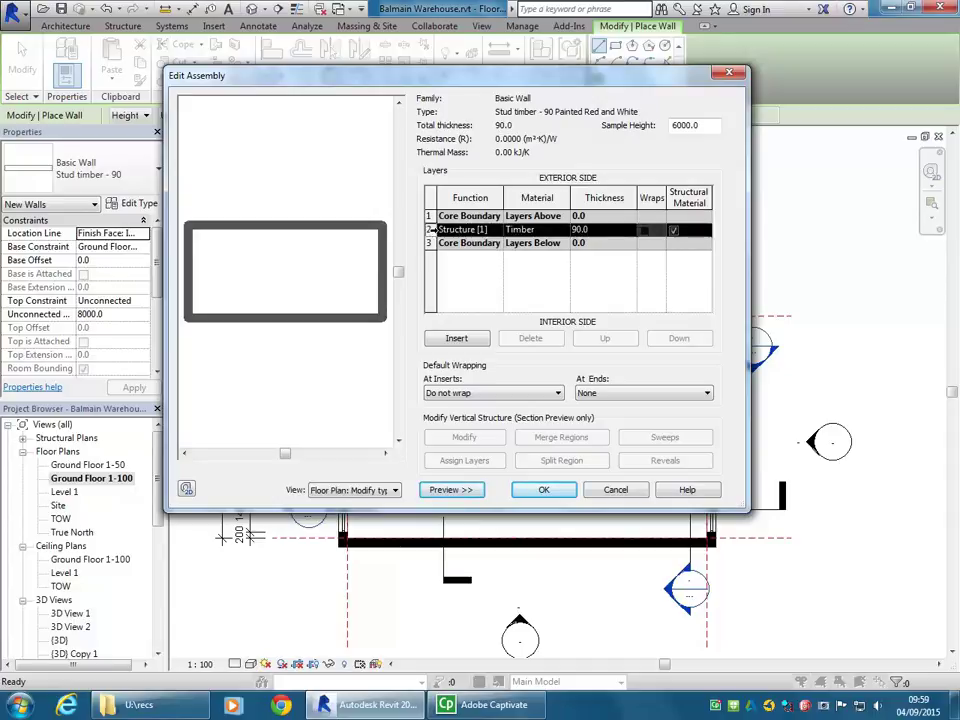
{"action": "left_click", "coordinate": [466, 229]}
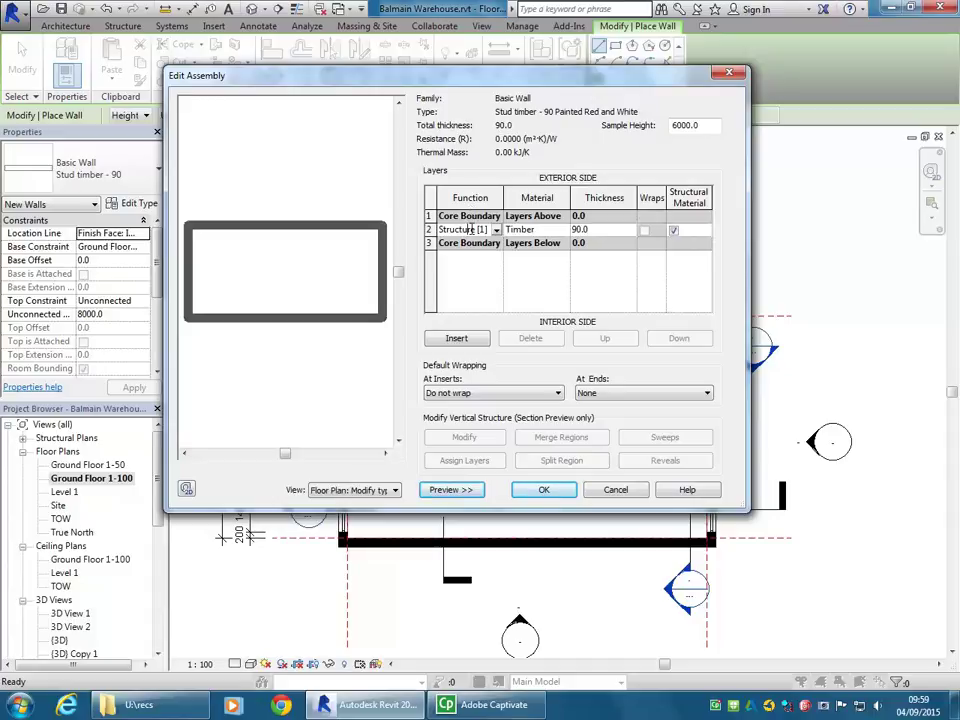
{"action": "left_click", "coordinate": [521, 229]}
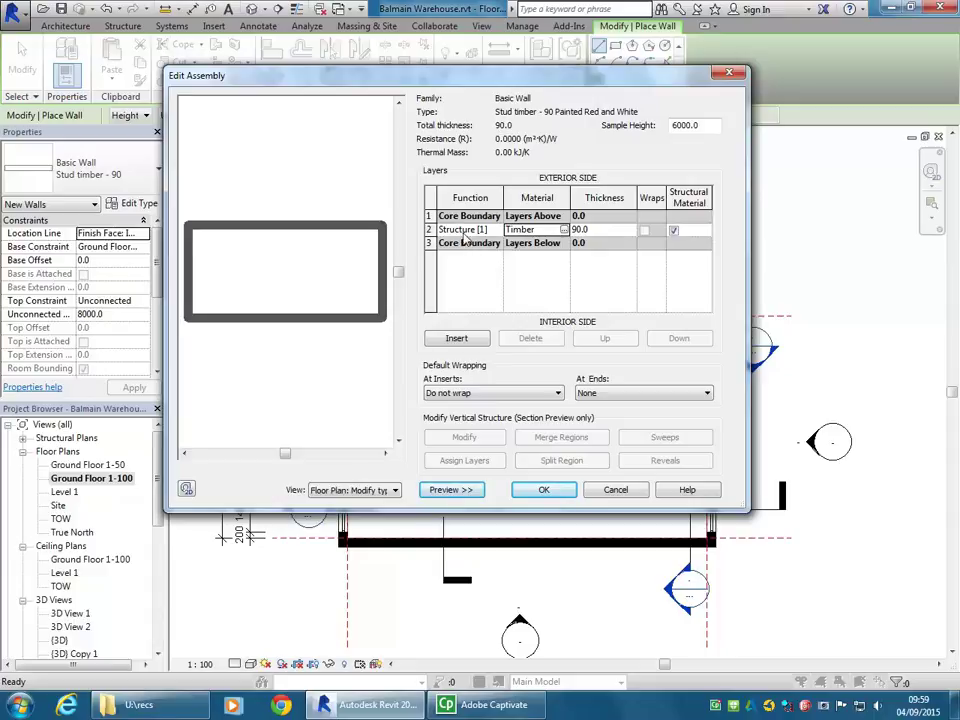
{"action": "left_click", "coordinate": [462, 231]}
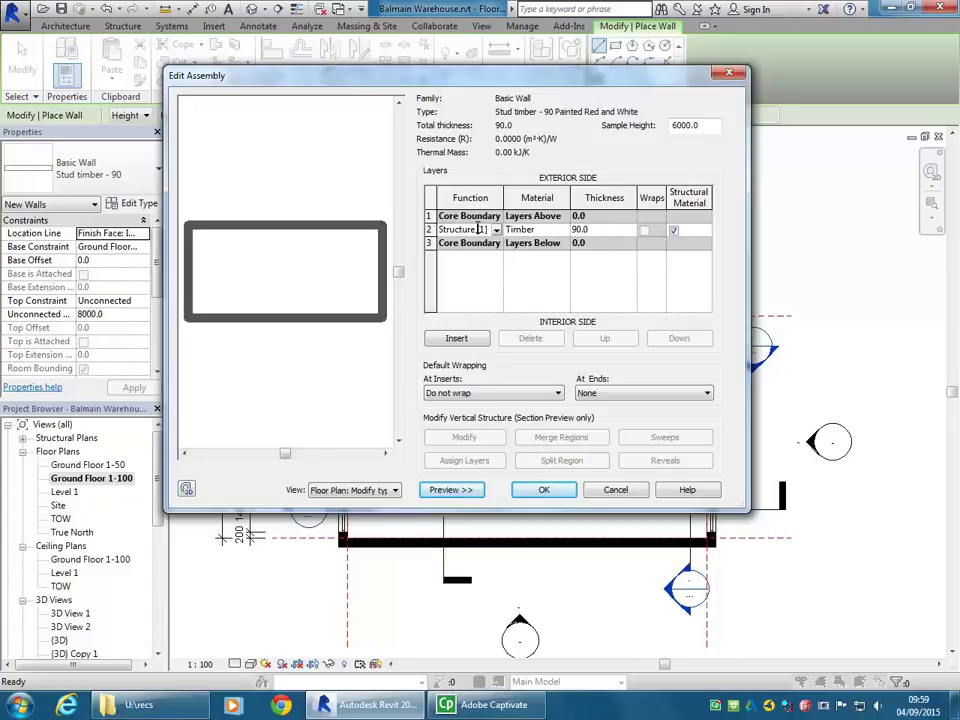
{"action": "left_click", "coordinate": [541, 229]}
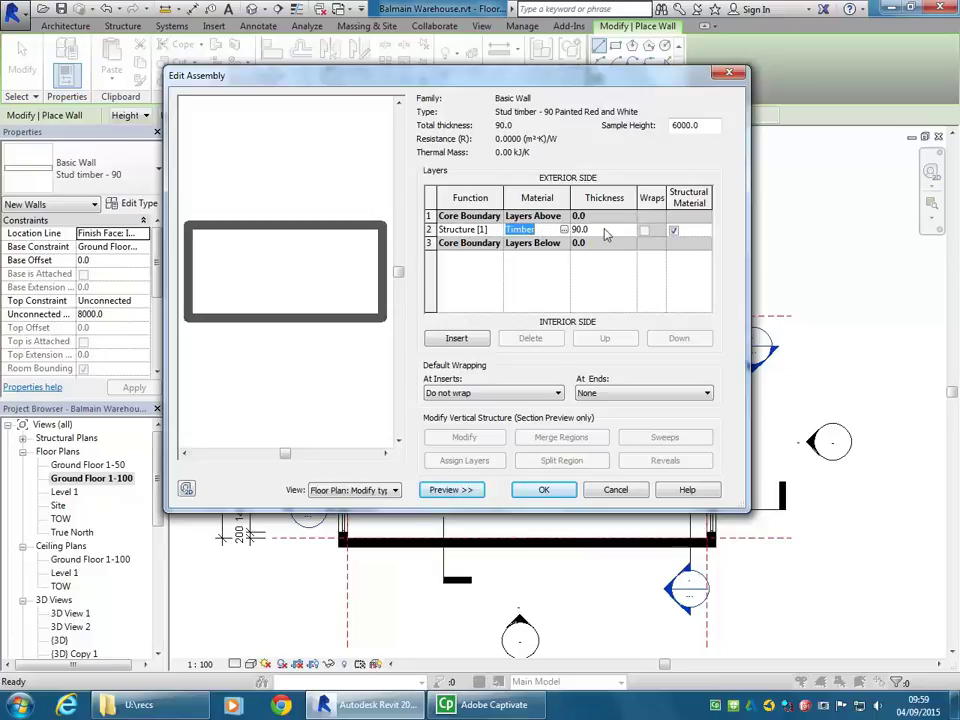
Change the Timber structure layer's thickness to 70.0.
{"action": "left_click", "coordinate": [604, 230]}
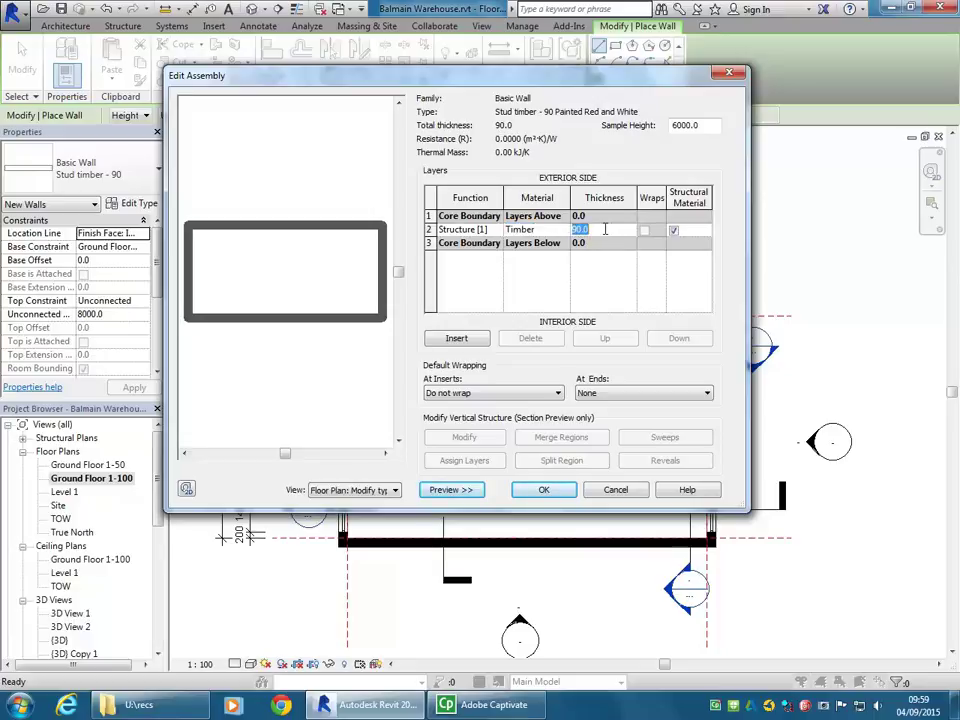
{"action": "type", "text": "70"}
{"action": "left_click", "coordinate": [544, 230]}
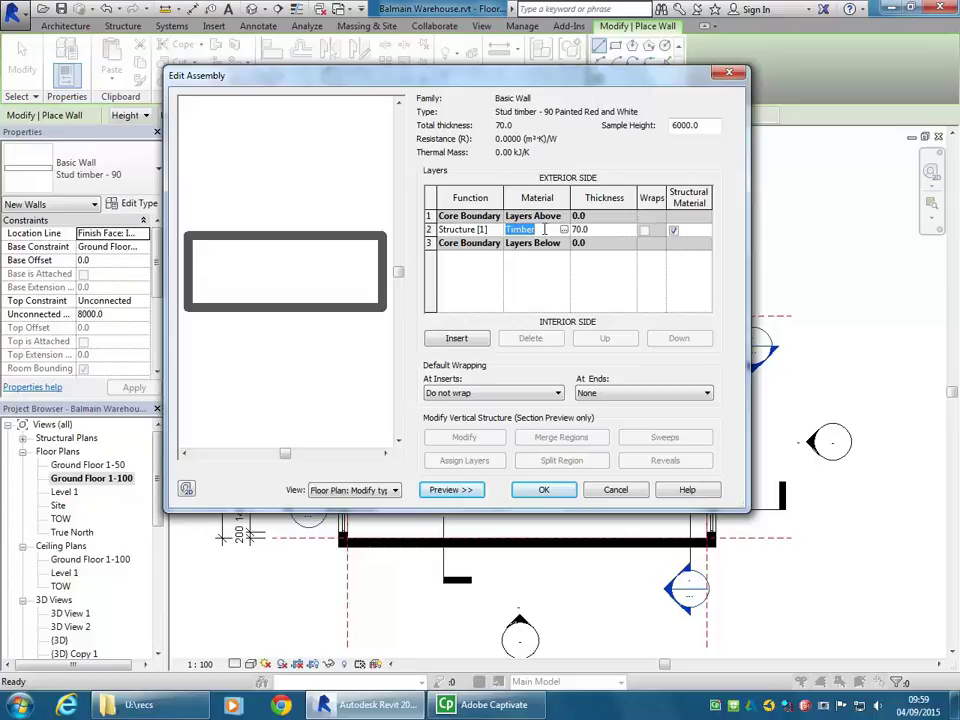
{"action": "left_click", "coordinate": [609, 229]}
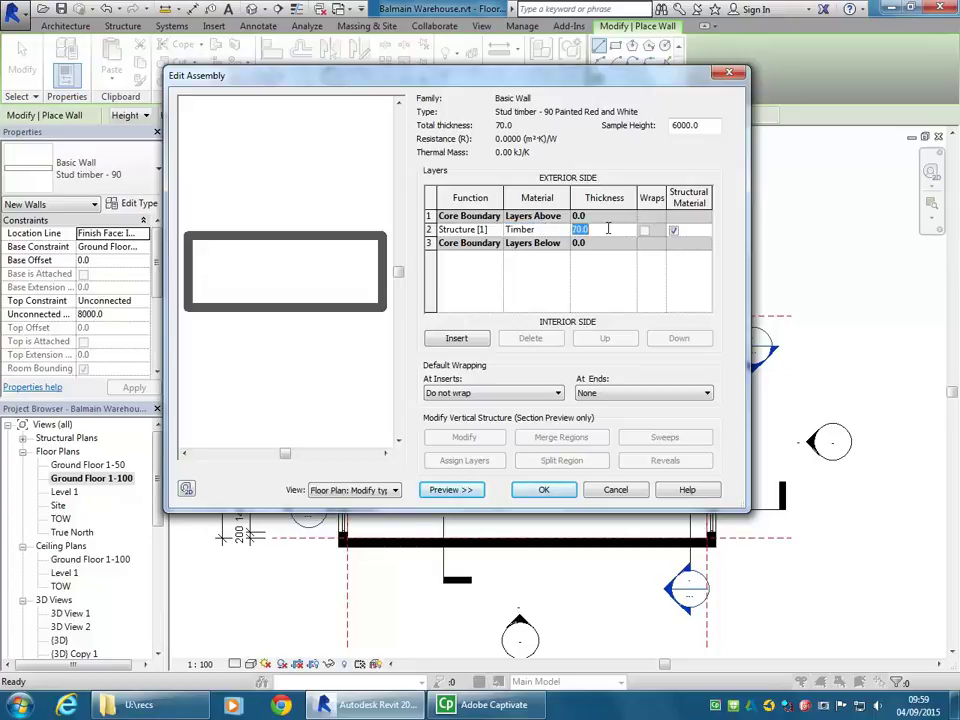
{"action": "left_click", "coordinate": [472, 229]}
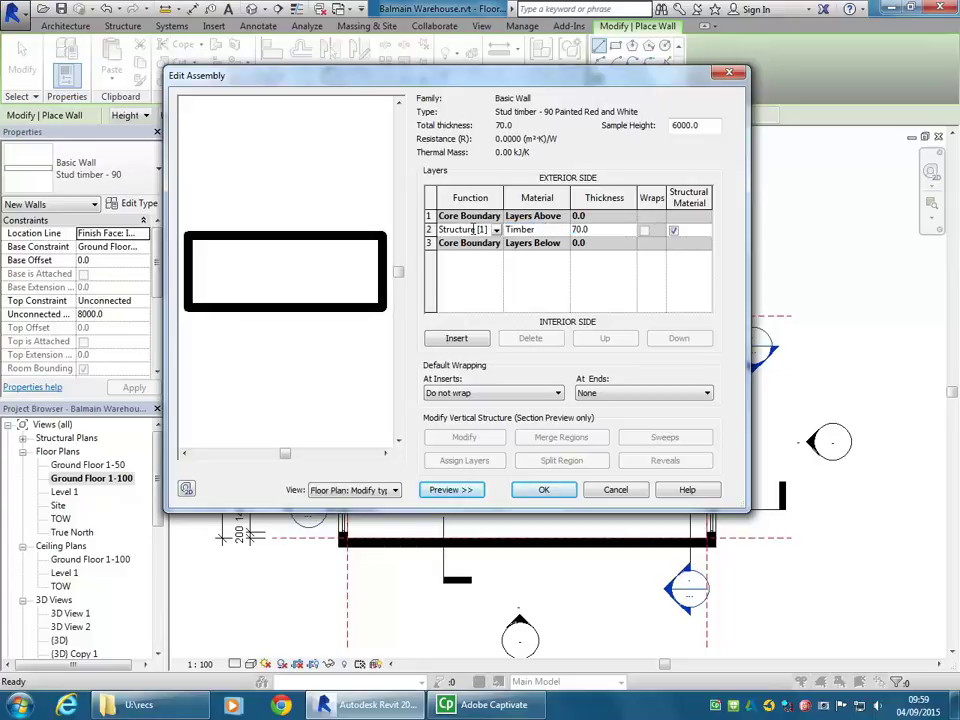
Insert a new layer into the wall assembly and give it a 10.0 thickness.
{"action": "left_click", "coordinate": [456, 339]}
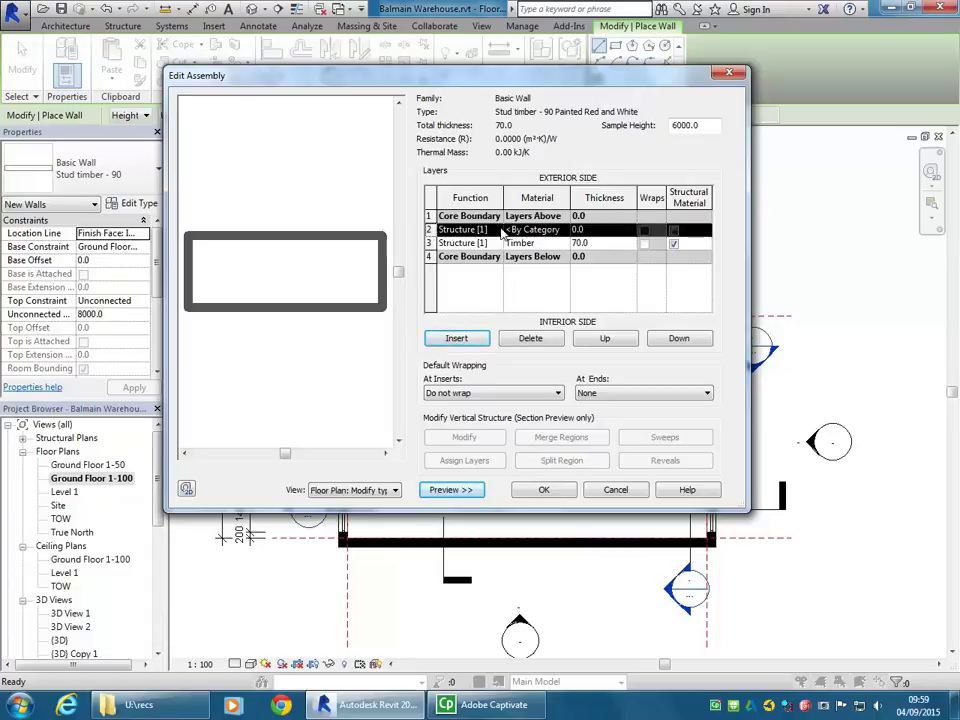
{"action": "left_click", "coordinate": [598, 230]}
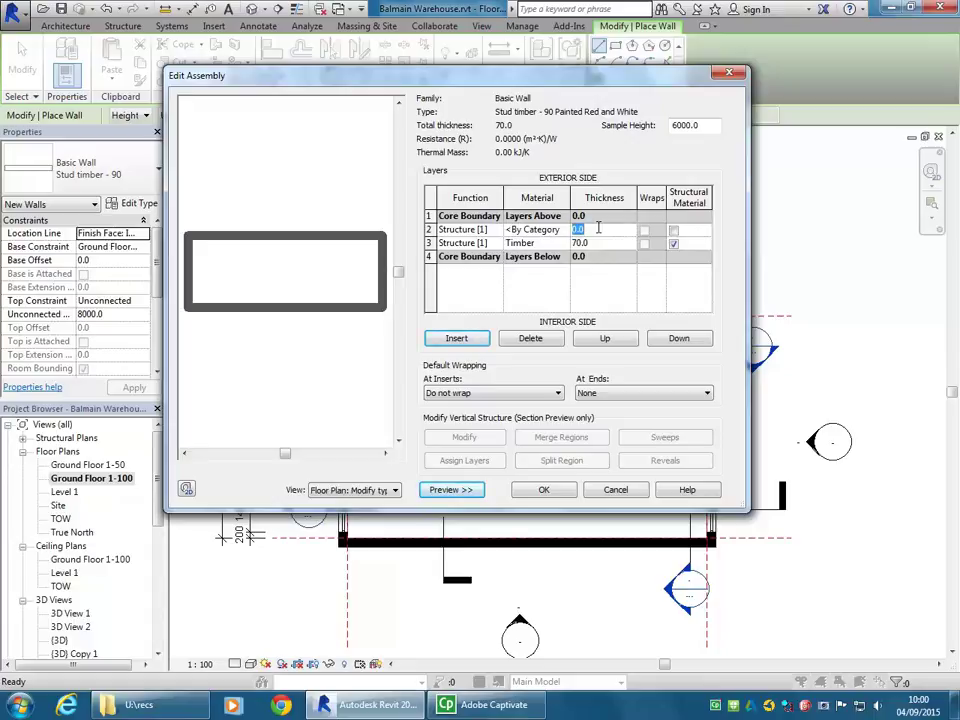
{"action": "type", "text": "10"}
{"action": "left_click", "coordinate": [468, 229]}
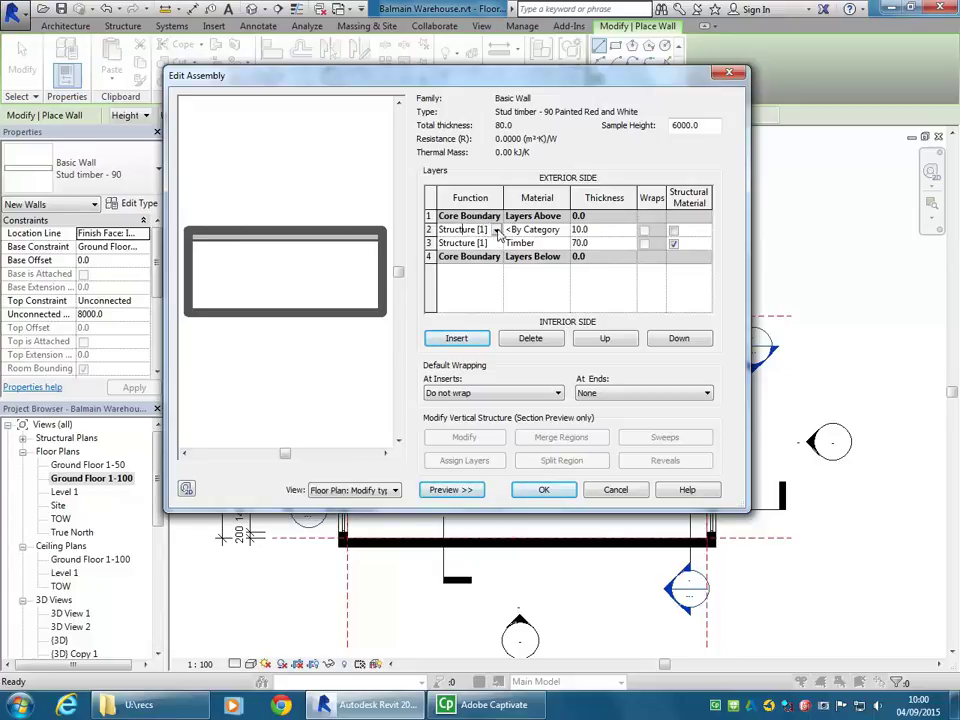
Set the new 10.0 layer's function to Finish 2 [5].
{"action": "left_click", "coordinate": [455, 229]}
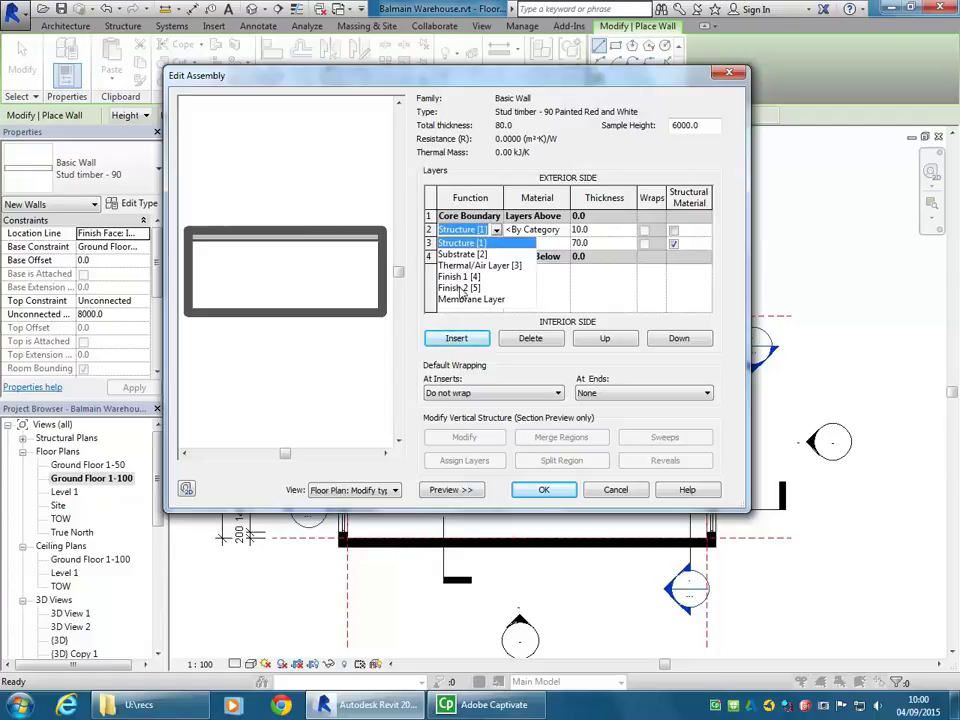
{"action": "left_click", "coordinate": [461, 288]}
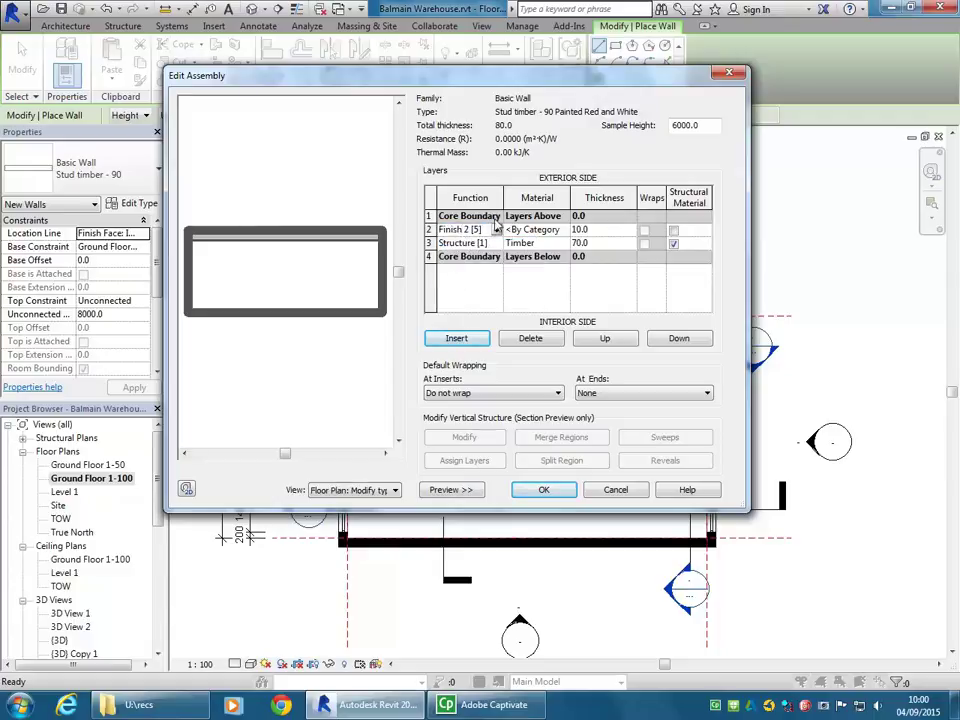
{"action": "left_click", "coordinate": [496, 230]}
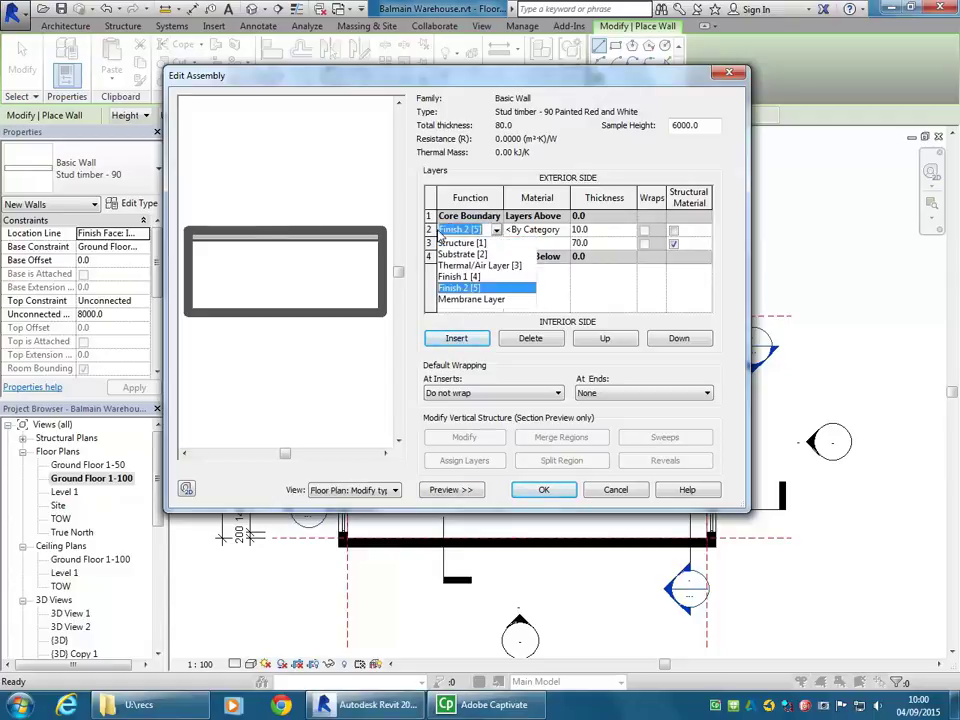
{"action": "left_click", "coordinate": [466, 289]}
{"action": "left_click", "coordinate": [496, 230]}
{"action": "left_click", "coordinate": [471, 232]}
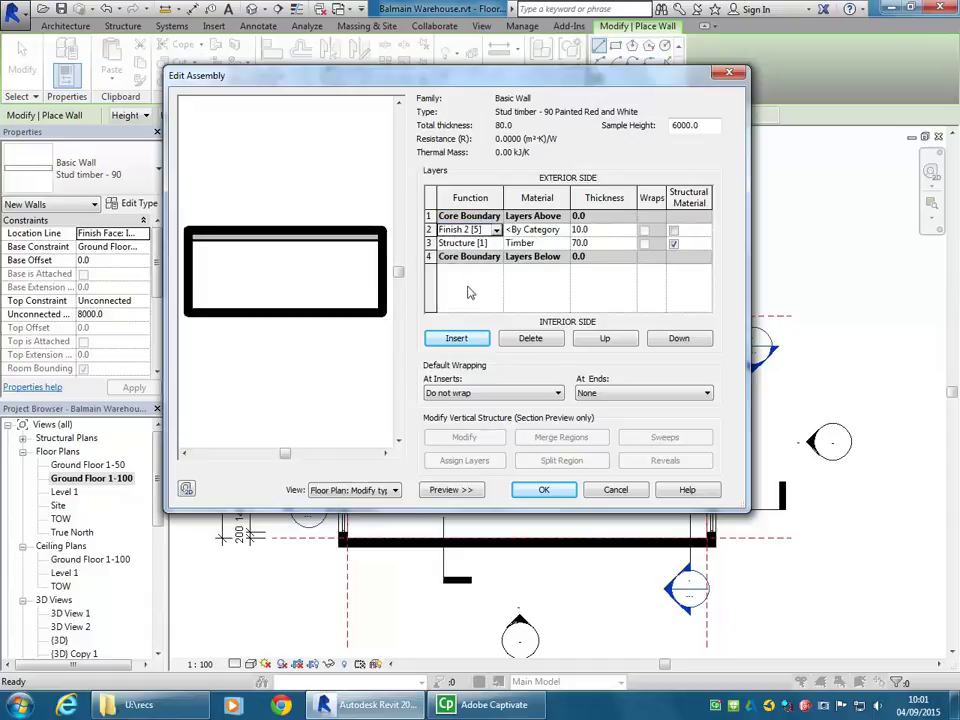
{"action": "left_click", "coordinate": [471, 233]}
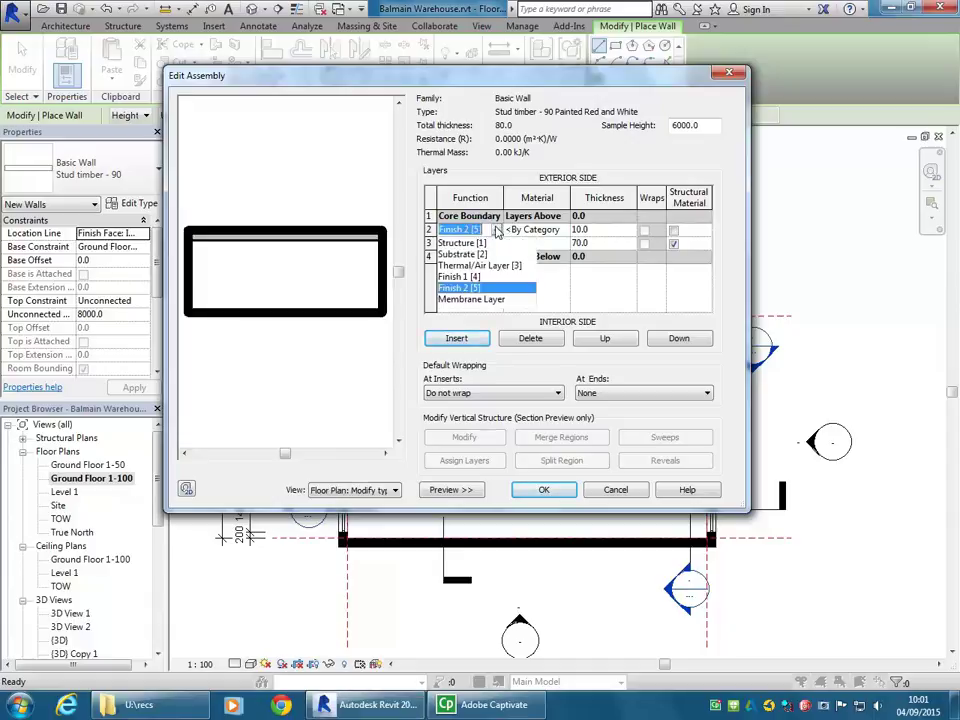
Move the 10.0 Finish 2 layer above the core boundary onto the exterior side.
{"action": "left_click", "coordinate": [471, 287]}
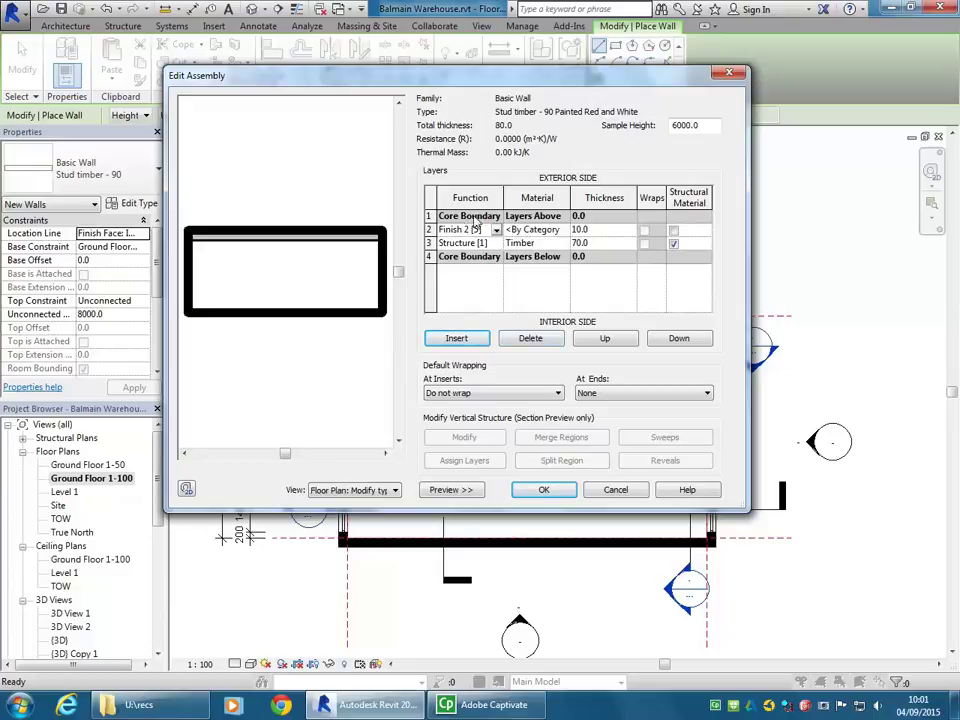
{"action": "left_click", "coordinate": [608, 339]}
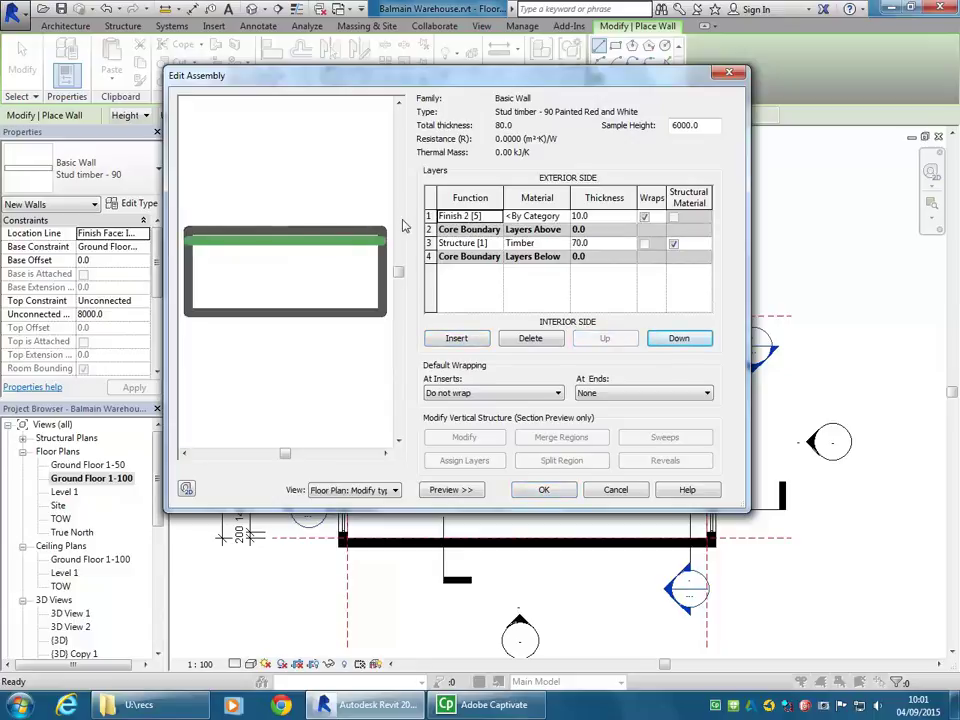
{"action": "left_click", "coordinate": [432, 216]}
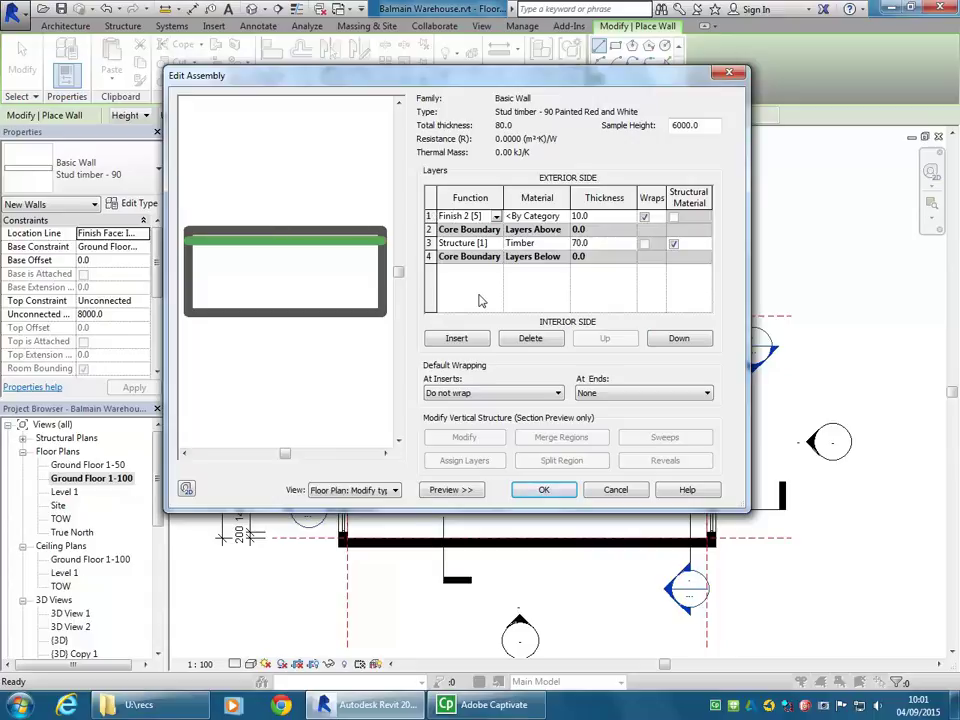
{"action": "left_click", "coordinate": [547, 216]}
{"action": "left_click", "coordinate": [590, 218]}
{"action": "left_click", "coordinate": [470, 229]}
{"action": "left_click", "coordinate": [430, 256]}
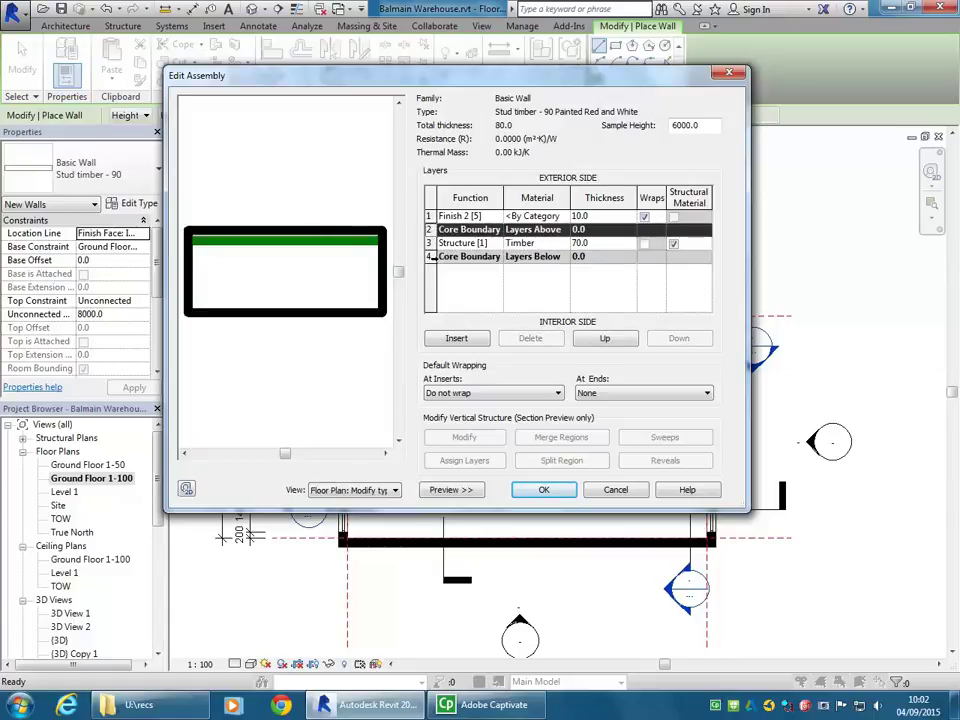
{"action": "left_click", "coordinate": [463, 243]}
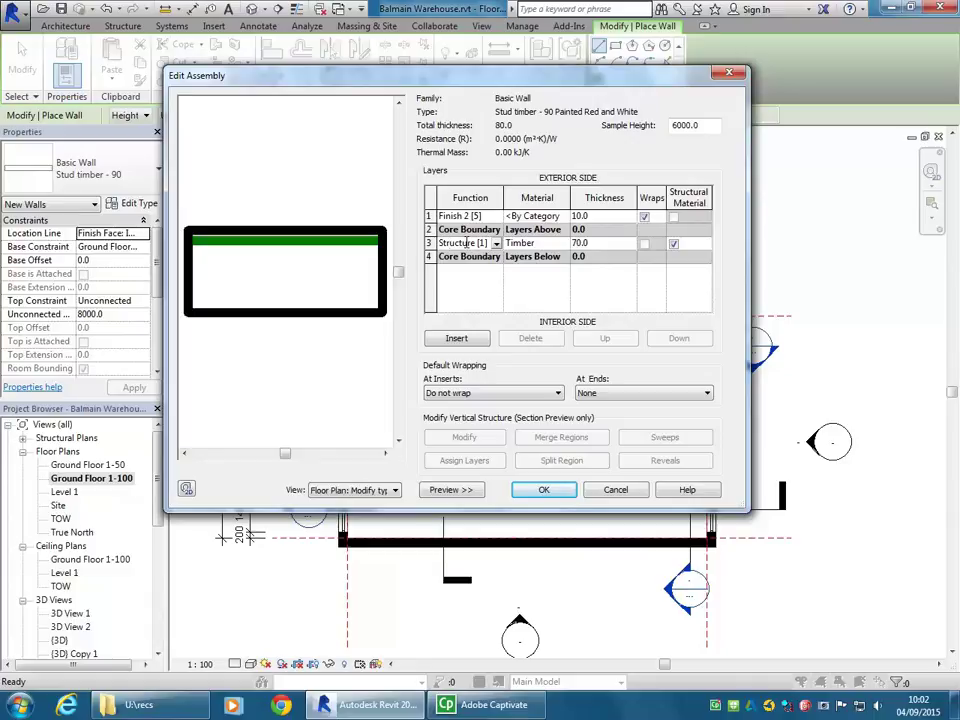
Select the Finish 2 layer's Material cell, checking its function and thickness values.
{"action": "left_click", "coordinate": [462, 216]}
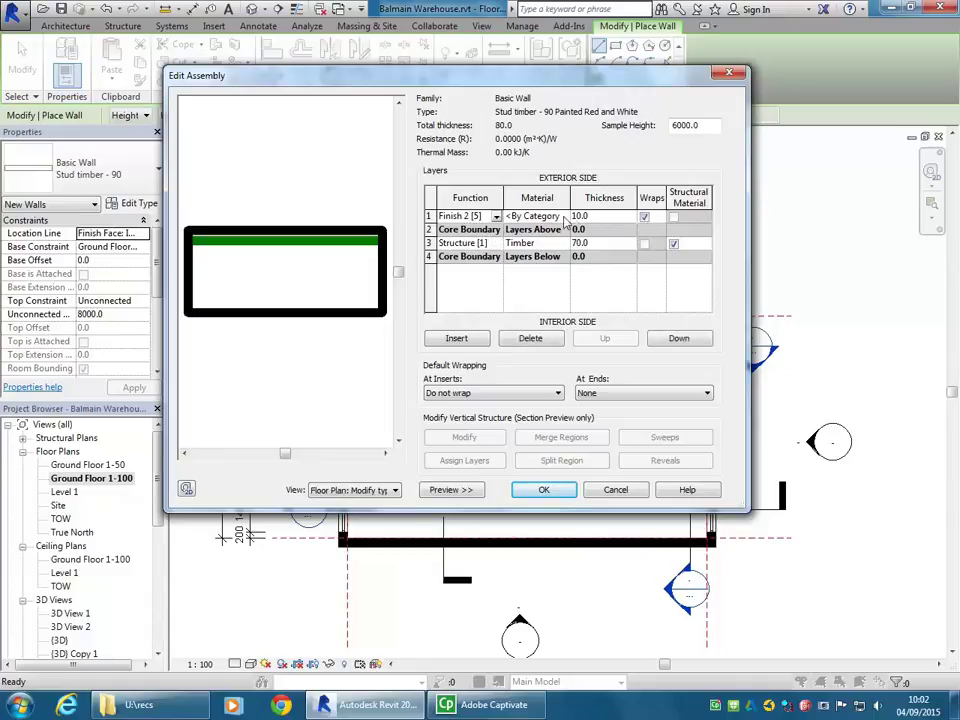
{"action": "left_click", "coordinate": [615, 218]}
{"action": "left_click", "coordinate": [524, 216]}
{"action": "left_click", "coordinate": [477, 215]}
{"action": "left_click", "coordinate": [533, 216]}
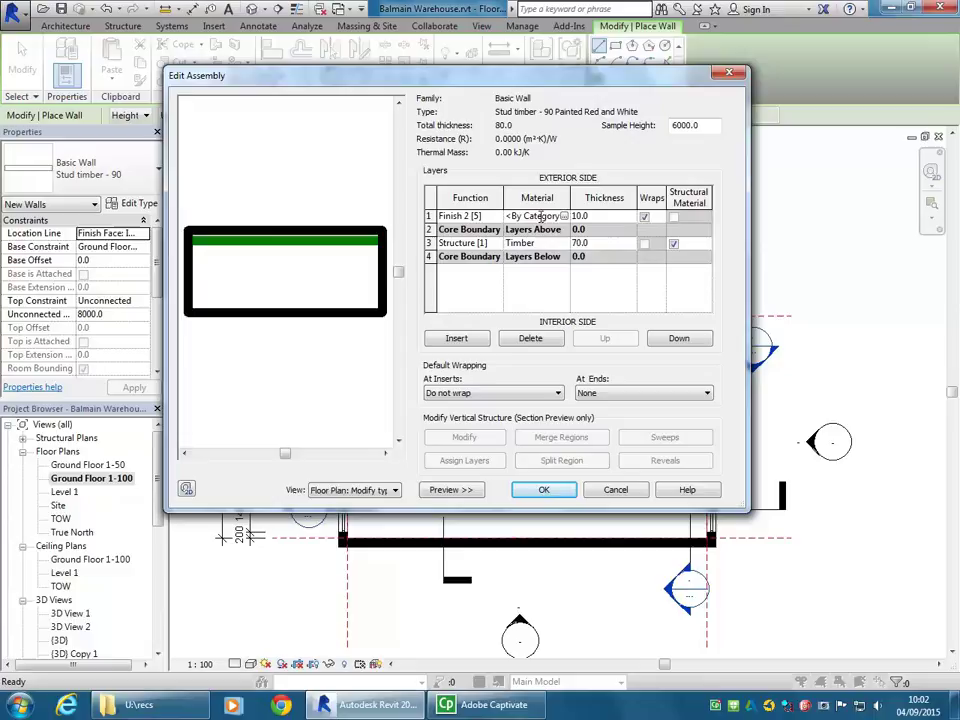
{"action": "key", "text": "Tab"}
{"action": "left_click", "coordinate": [548, 217]}
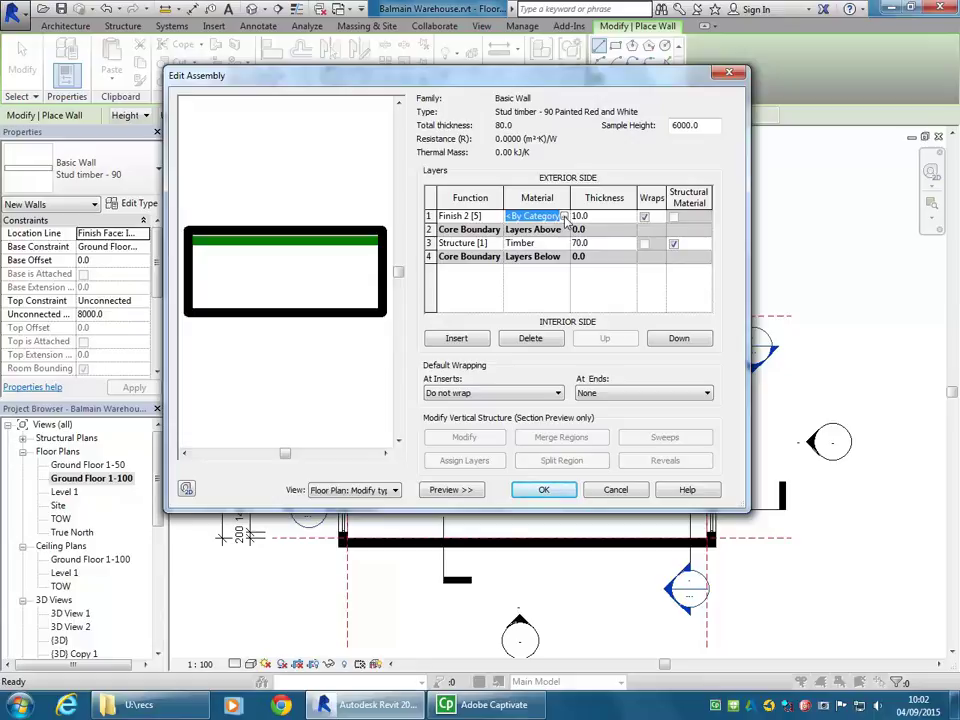
Open the Material Browser for the finish layer and look over the new-material and asset options.
{"action": "left_click", "coordinate": [564, 217]}
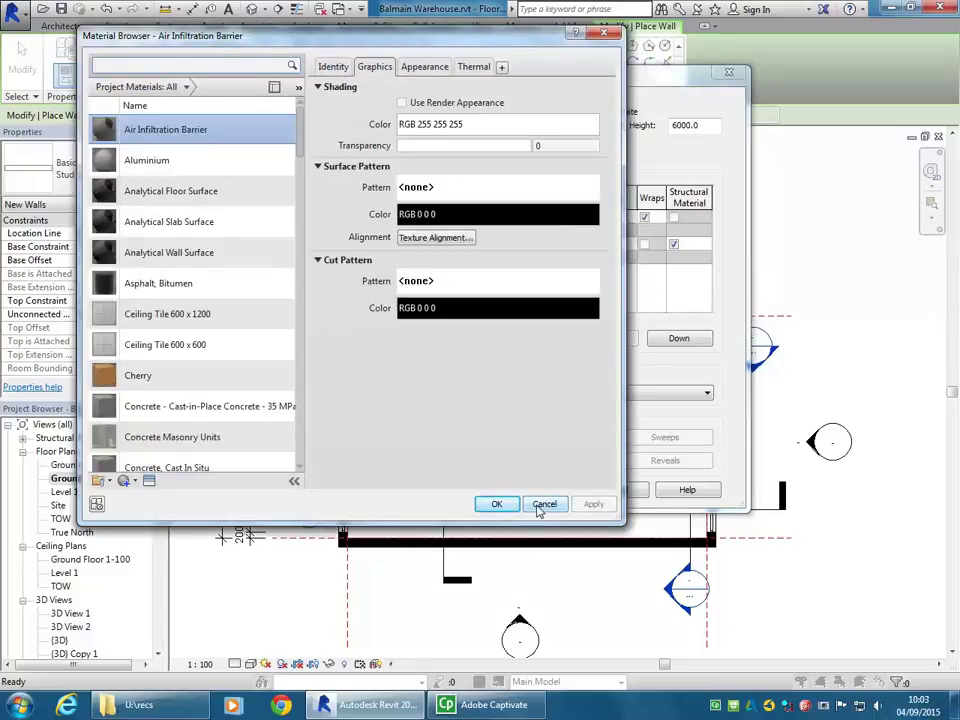
{"action": "left_click", "coordinate": [543, 505]}
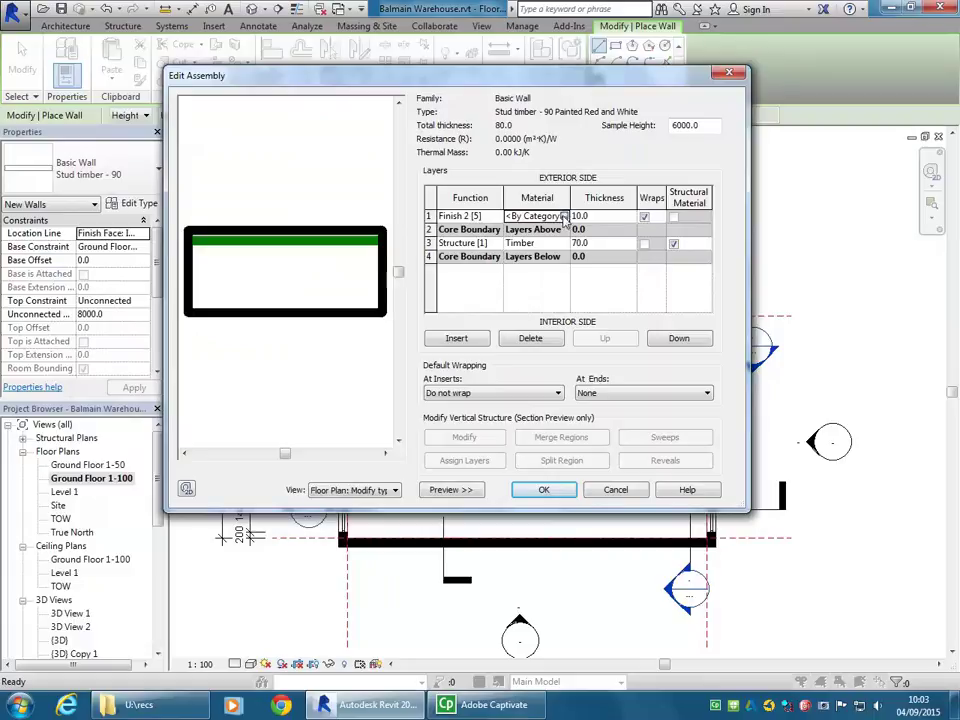
{"action": "left_click", "coordinate": [553, 214]}
{"action": "left_click_drag", "start_coordinate": [300, 141], "coordinate": [302, 345]}
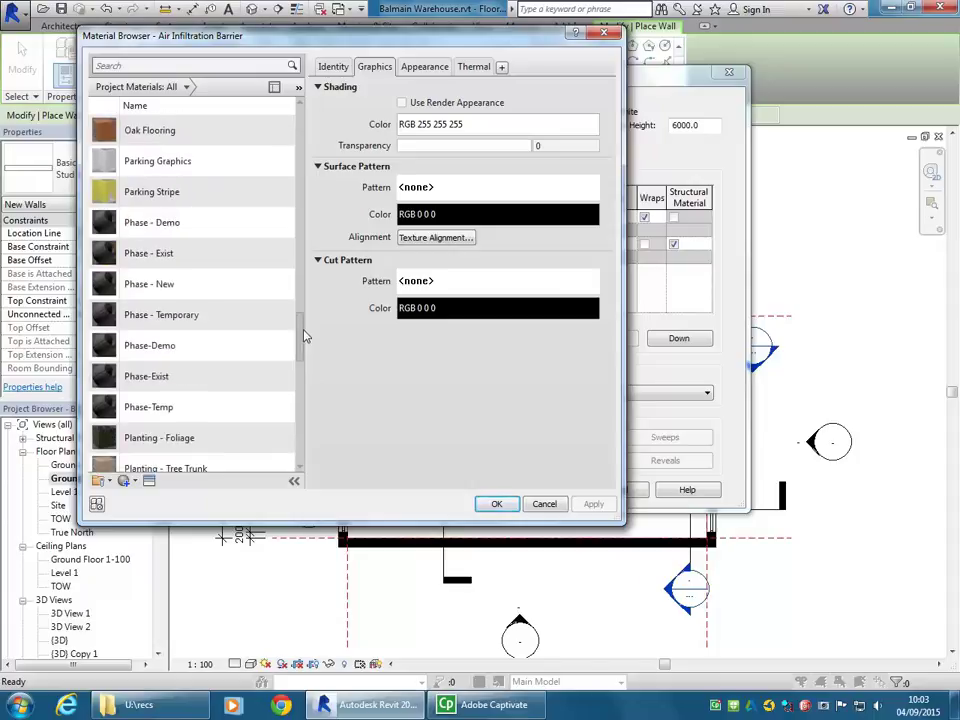
{"action": "left_click", "coordinate": [125, 481]}
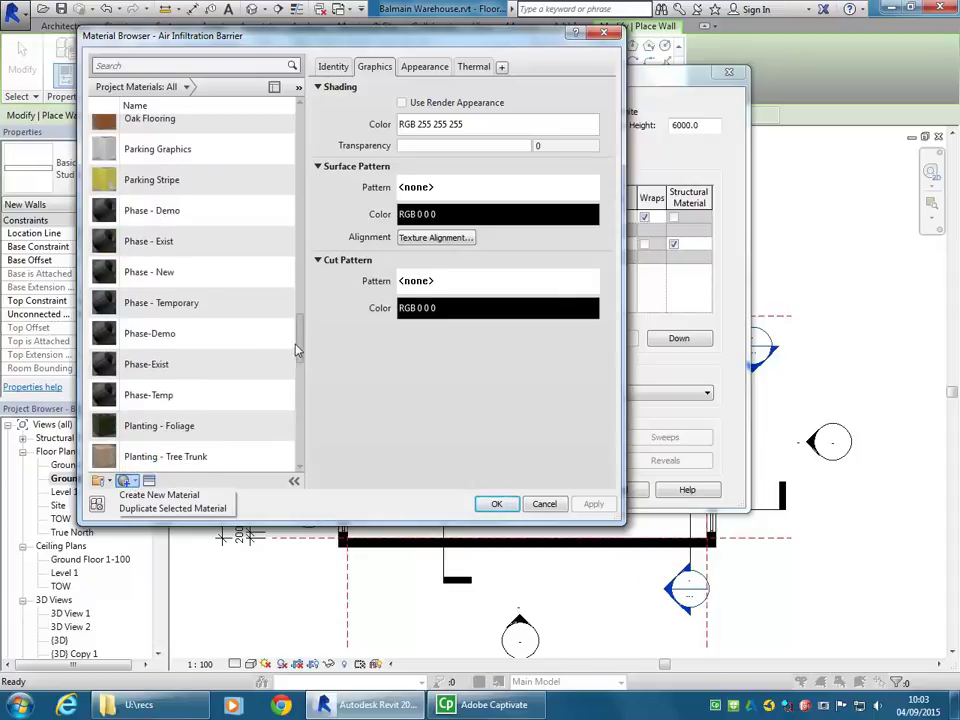
{"action": "left_click", "coordinate": [221, 257]}
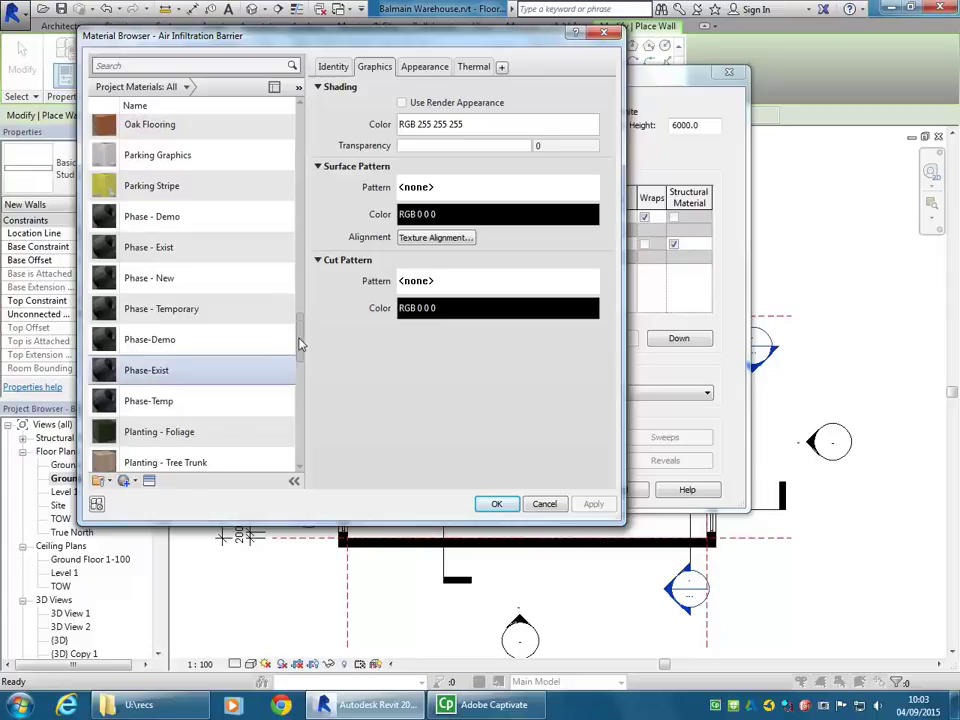
{"action": "left_click", "coordinate": [149, 481]}
{"action": "scroll", "coordinate": [425, 135], "scroll_direction": "down", "scroll_amount": 1}
{"action": "scroll", "coordinate": [425, 135], "scroll_direction": "up", "scroll_amount": 1}
{"action": "left_click", "coordinate": [440, 11]}
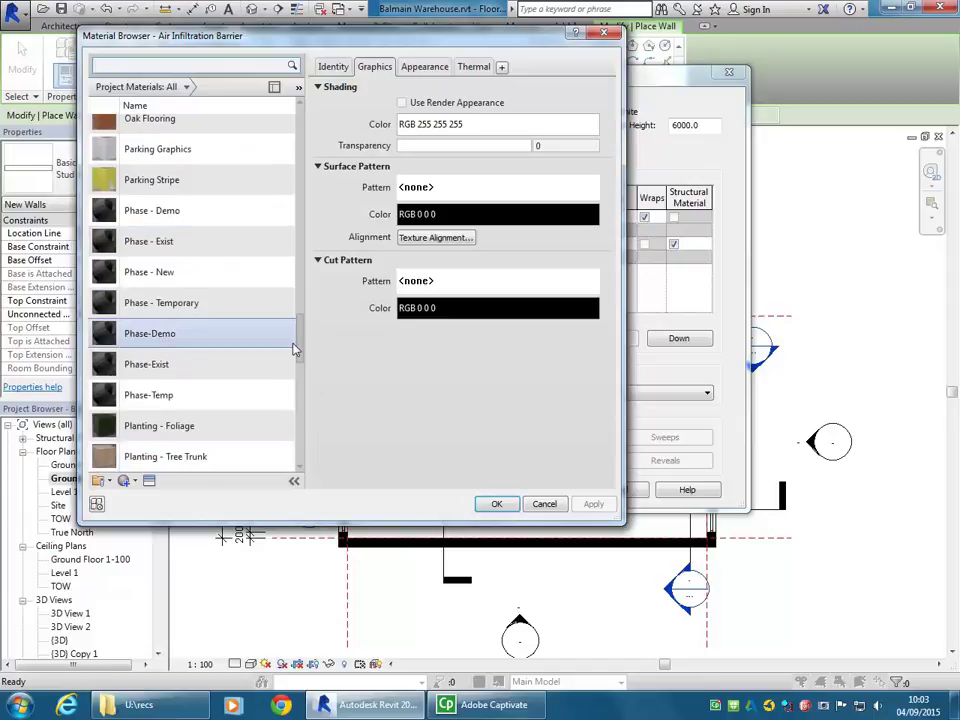
{"action": "left_click_drag", "start_coordinate": [300, 339], "coordinate": [274, 96]}
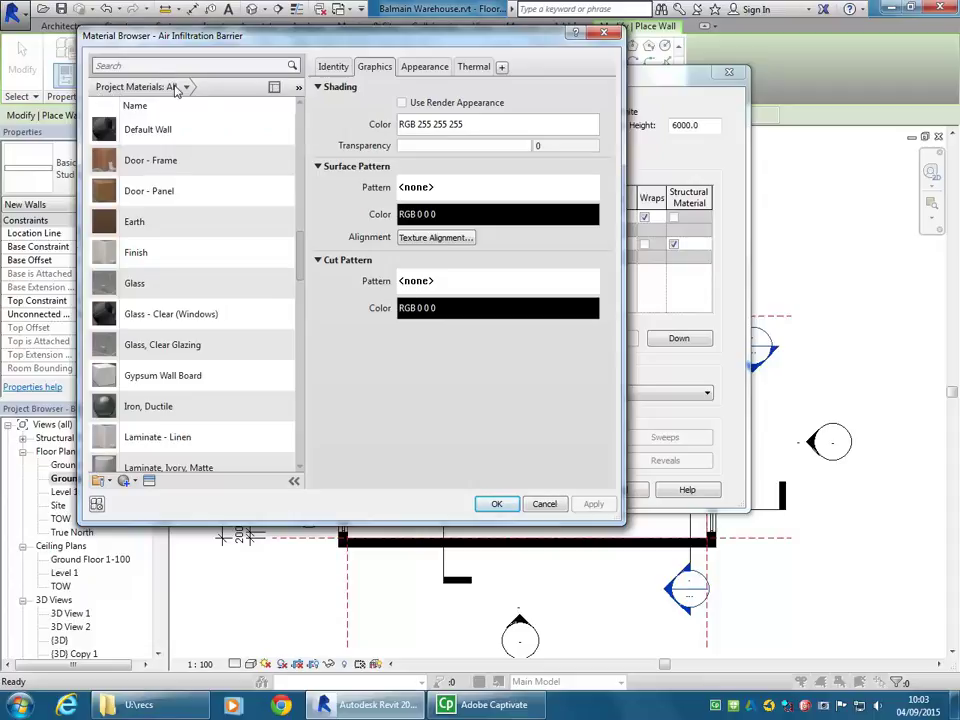
Show the library pane, enlarge the browser, and list AEC Materials > Plaster.
{"action": "left_click", "coordinate": [274, 89]}
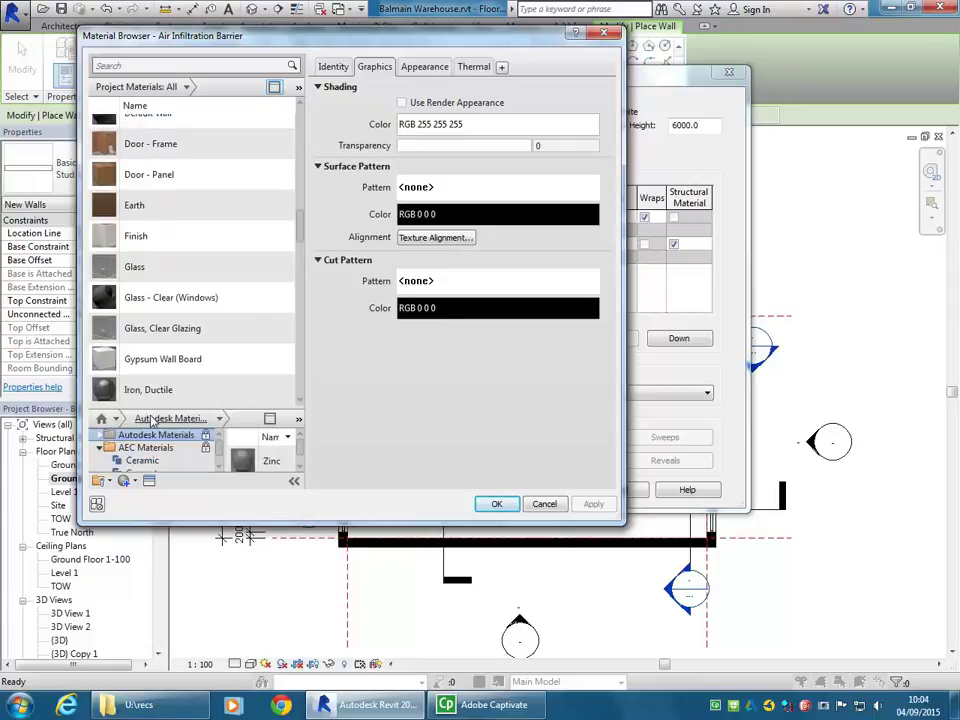
{"action": "left_click_drag", "start_coordinate": [247, 524], "coordinate": [247, 668]}
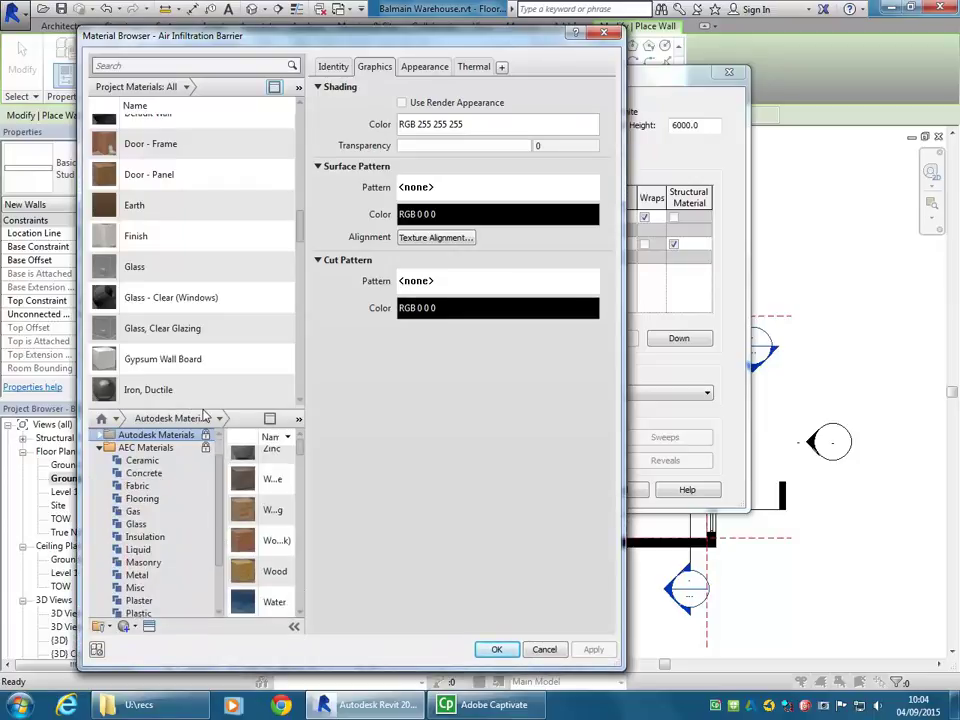
{"action": "left_click_drag", "start_coordinate": [195, 409], "coordinate": [193, 367]}
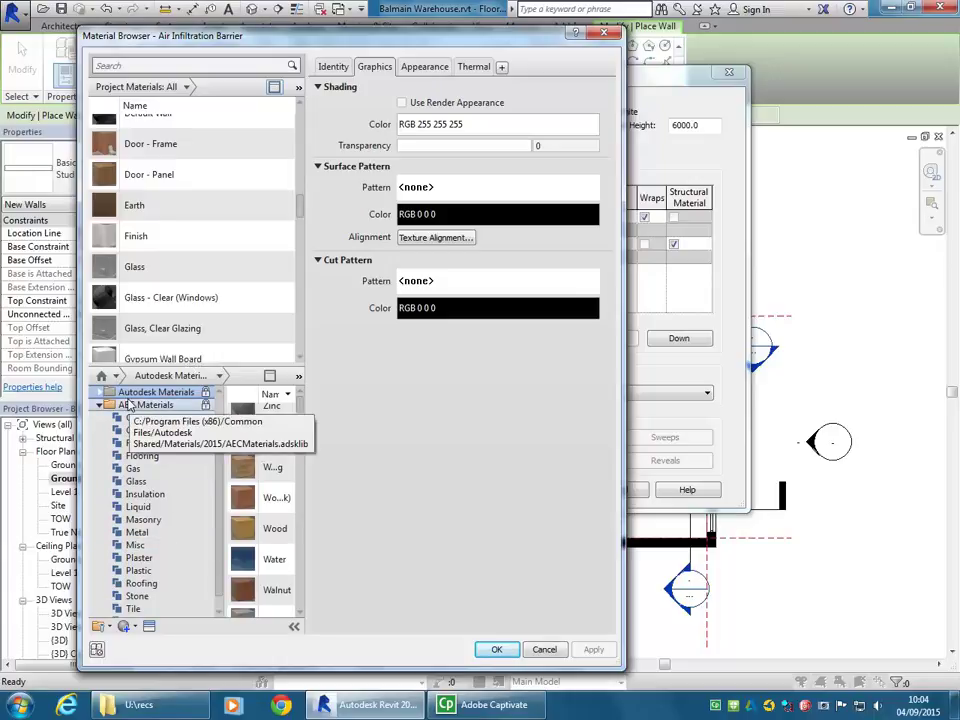
{"action": "scroll", "coordinate": [304, 184], "scroll_direction": "down", "scroll_amount": 1}
{"action": "left_click", "coordinate": [275, 88]}
{"action": "left_click", "coordinate": [275, 88]}
{"action": "mouse_move", "coordinate": [301, 214]}
{"action": "left_mouse_down"}
{"action": "mouse_move", "coordinate": [299, 113]}
{"action": "mouse_move", "coordinate": [300, 343]}
{"action": "mouse_move", "coordinate": [304, 143]}
{"action": "mouse_move", "coordinate": [304, 223]}
{"action": "mouse_move", "coordinate": [301, 205]}
{"action": "left_mouse_up"}
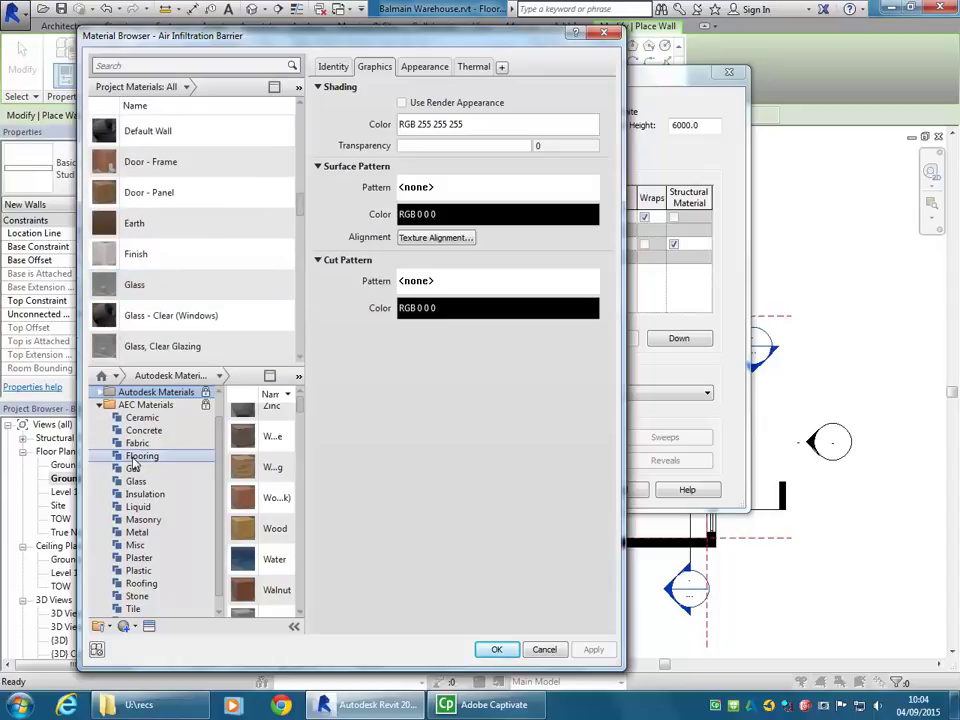
{"action": "left_click", "coordinate": [138, 558]}
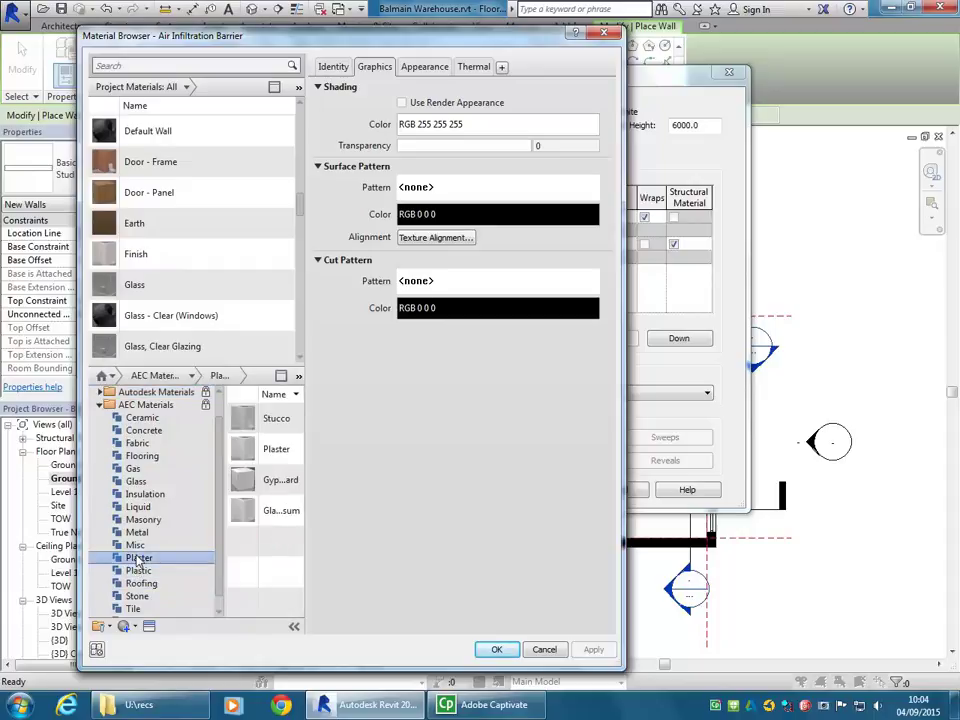
{"action": "mouse_move", "coordinate": [256, 452]}
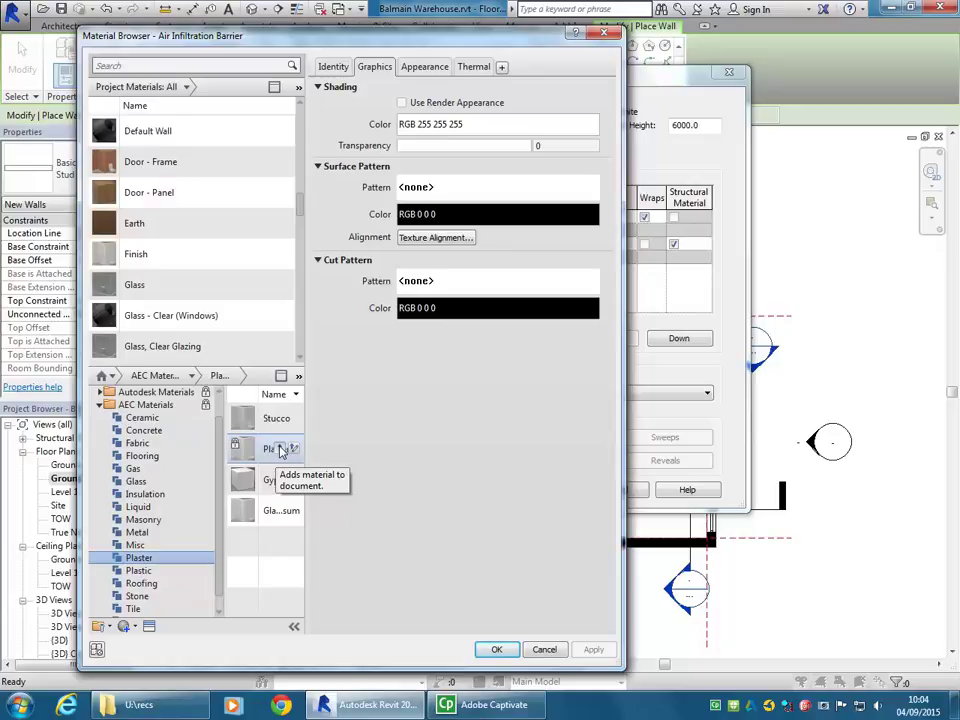
Add the library Plaster material to Project Materials.
{"action": "left_click", "coordinate": [281, 449]}
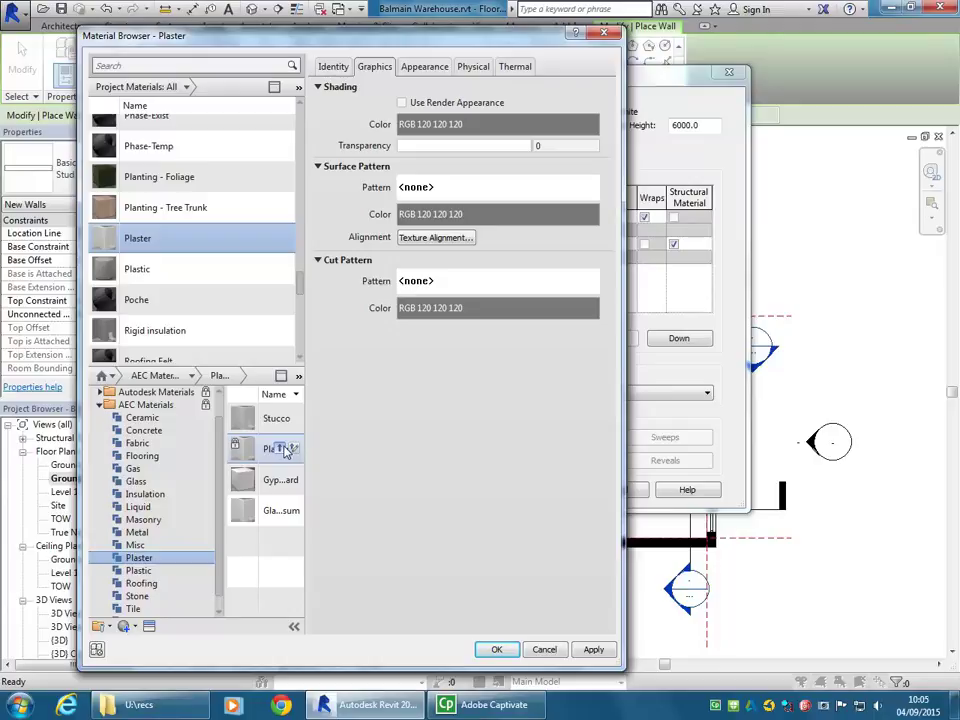
{"action": "left_click", "coordinate": [282, 449]}
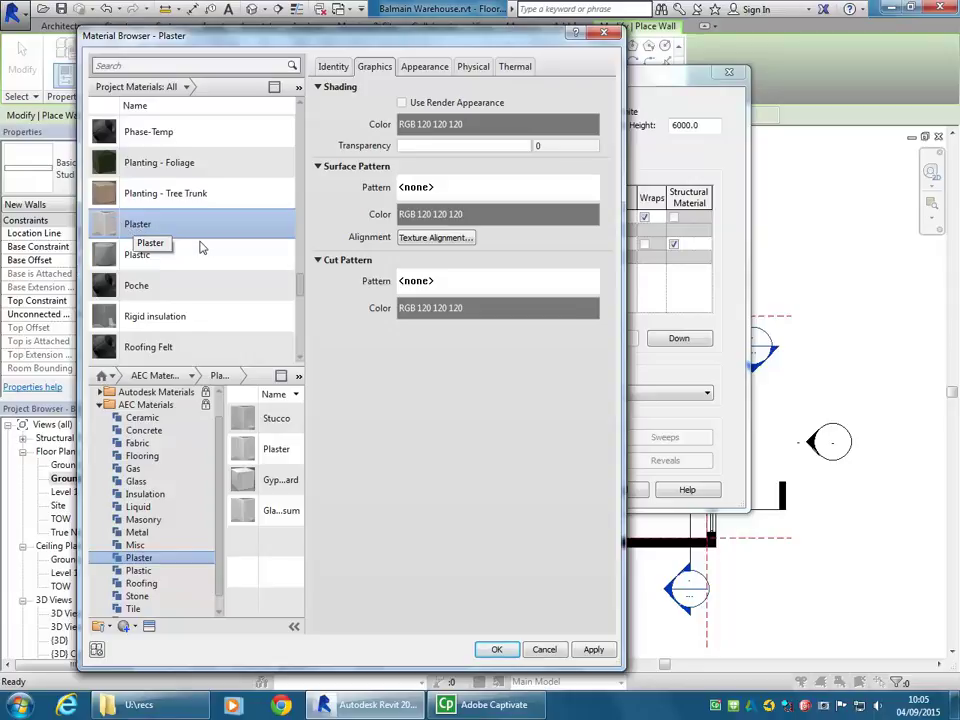
{"action": "scroll", "coordinate": [128, 113], "scroll_direction": "up", "scroll_amount": 1}
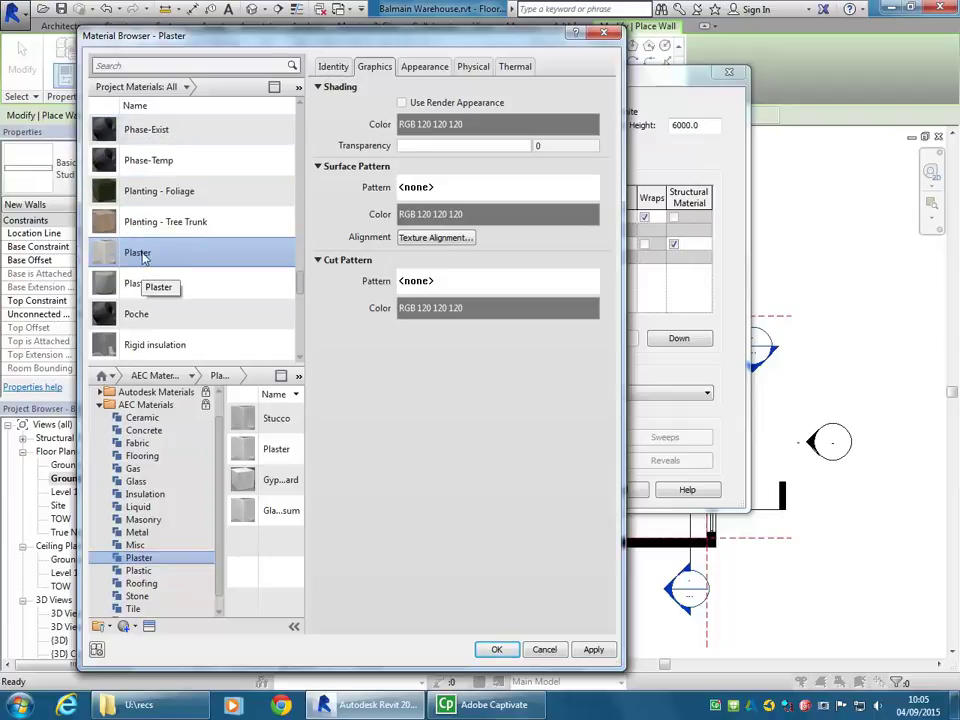
Rename Plaster to 'Plaster Red', then to 'Plasterboard Painted Red'.
{"action": "right_click", "coordinate": [139, 258]}
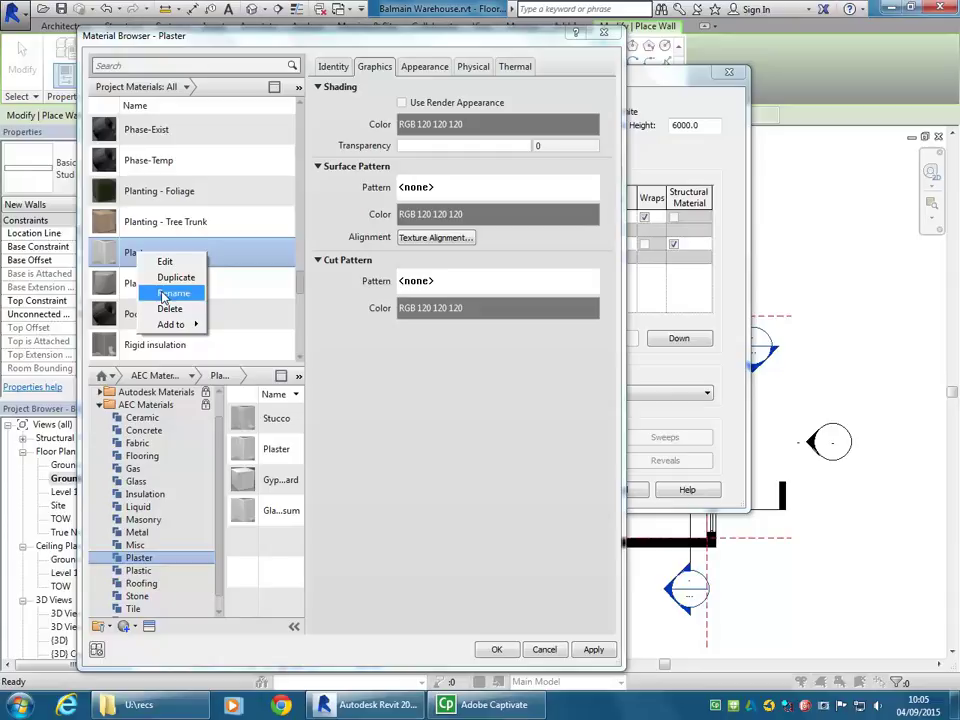
{"action": "left_click", "coordinate": [165, 295]}
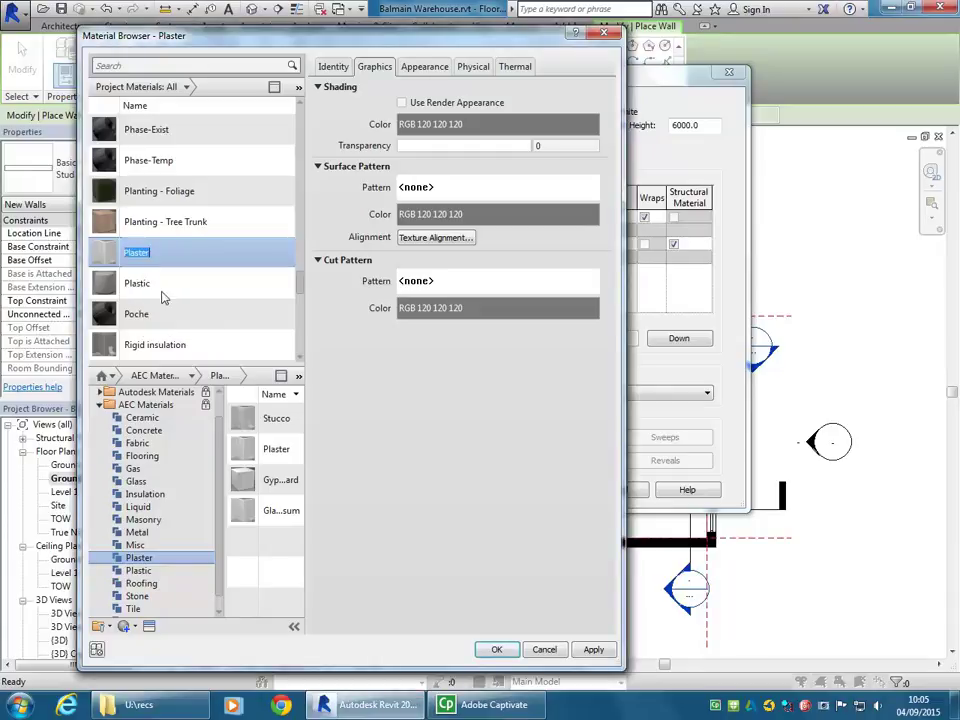
{"action": "left_click", "coordinate": [155, 254]}
{"action": "type", "text": "Red"}
{"action": "key", "text": "Return"}
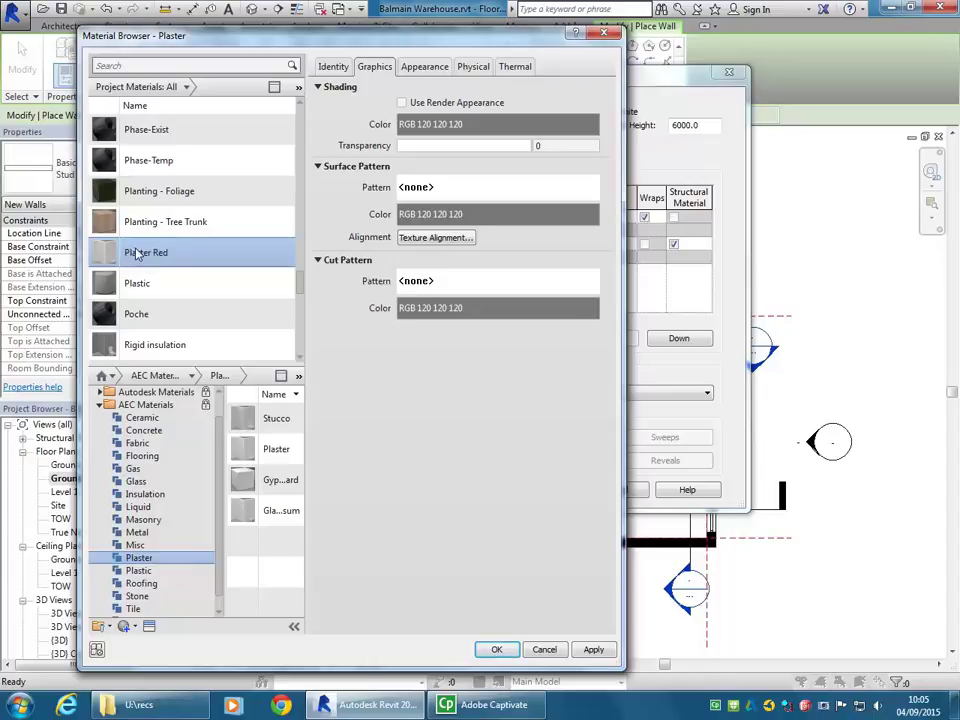
{"action": "right_click", "coordinate": [164, 256]}
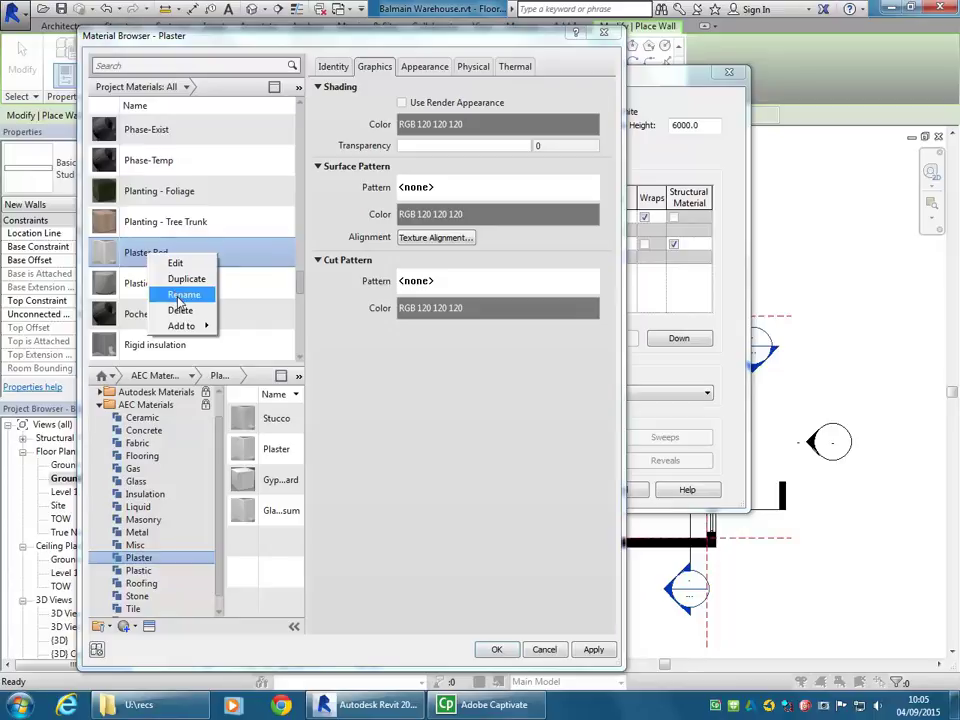
{"action": "left_click", "coordinate": [176, 298]}
{"action": "type", "text": "board"}
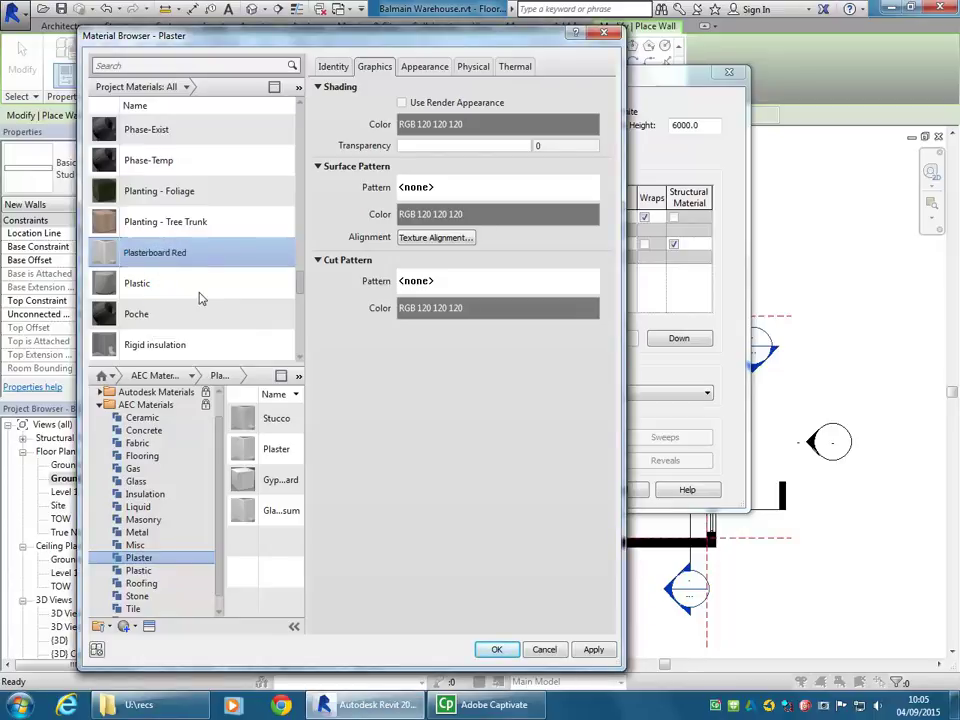
{"action": "type", "text": " Painted"}
{"action": "key", "text": "Return"}
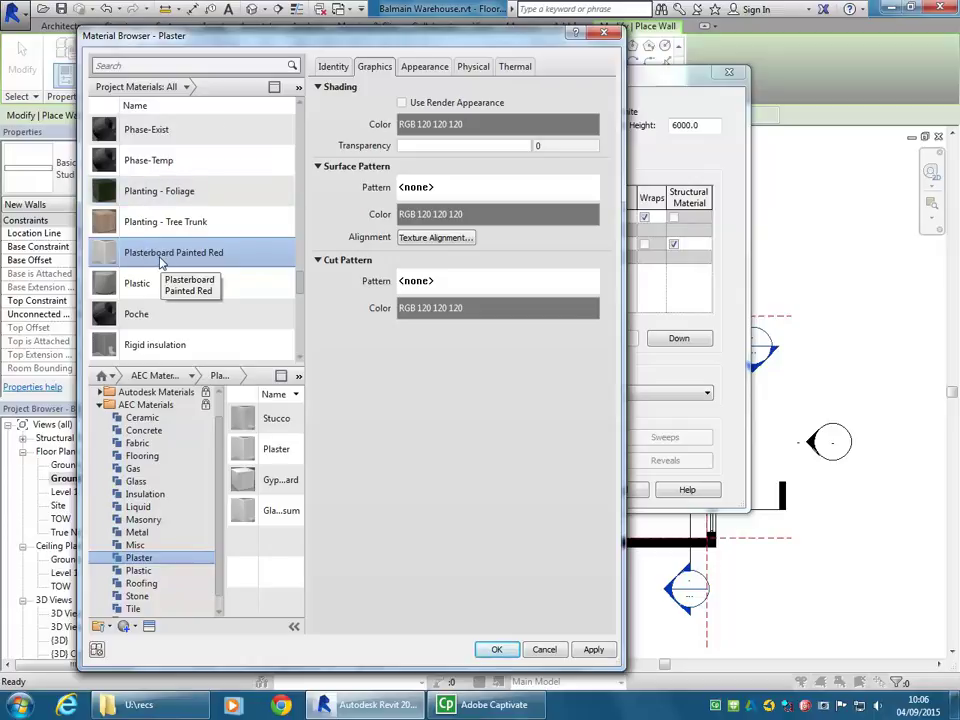
Remove the stucco texture image from Plasterboard Painted Red's appearance settings.
{"action": "left_click", "coordinate": [408, 67]}
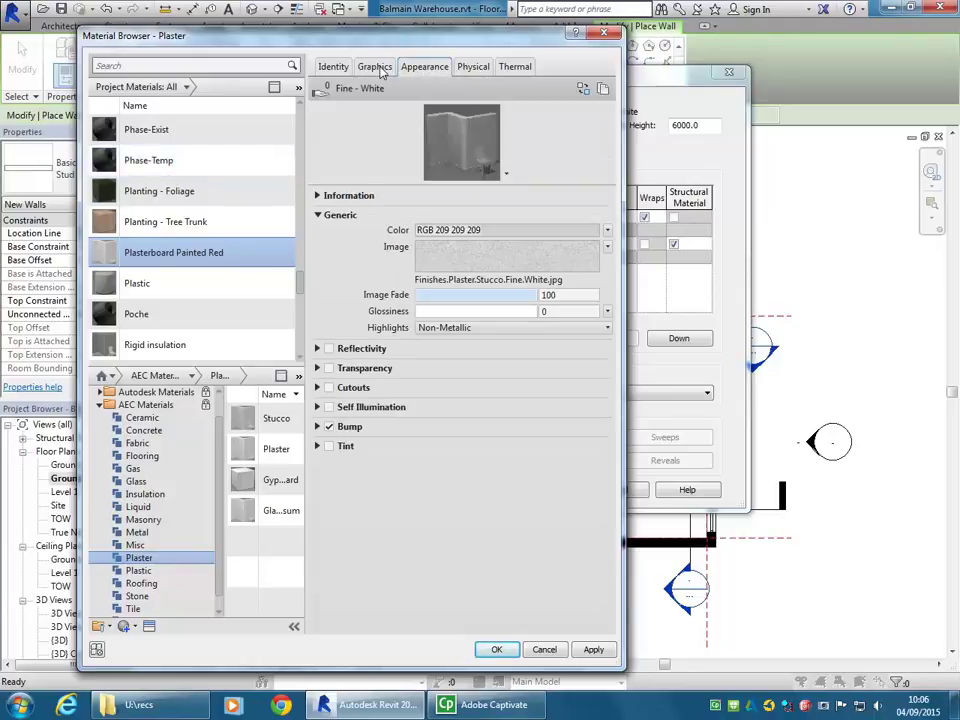
{"action": "left_click", "coordinate": [379, 70]}
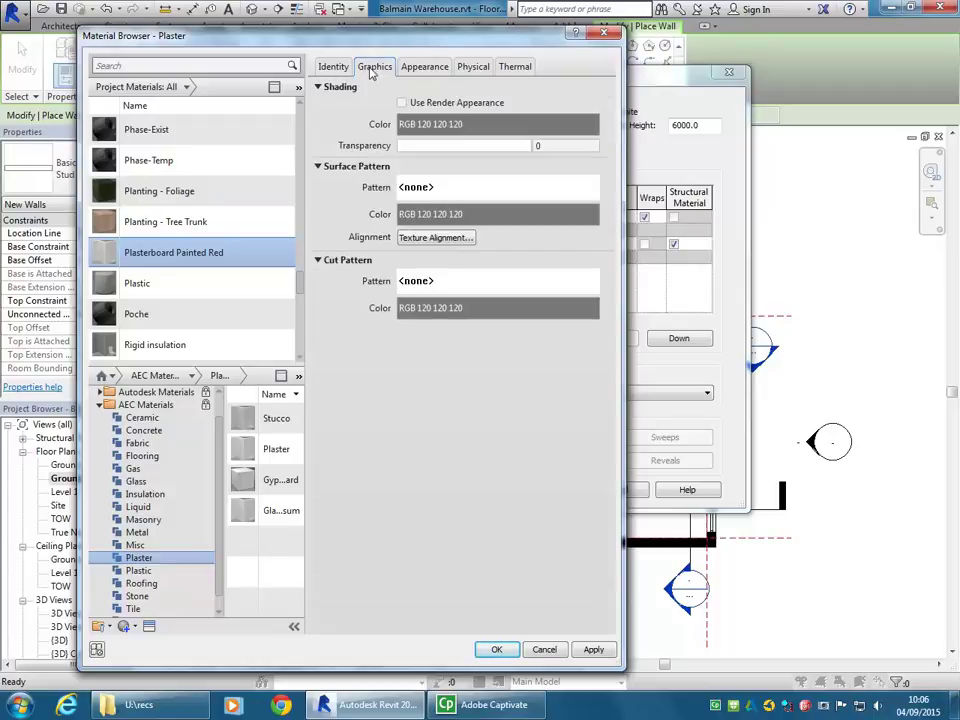
{"action": "left_click", "coordinate": [425, 67]}
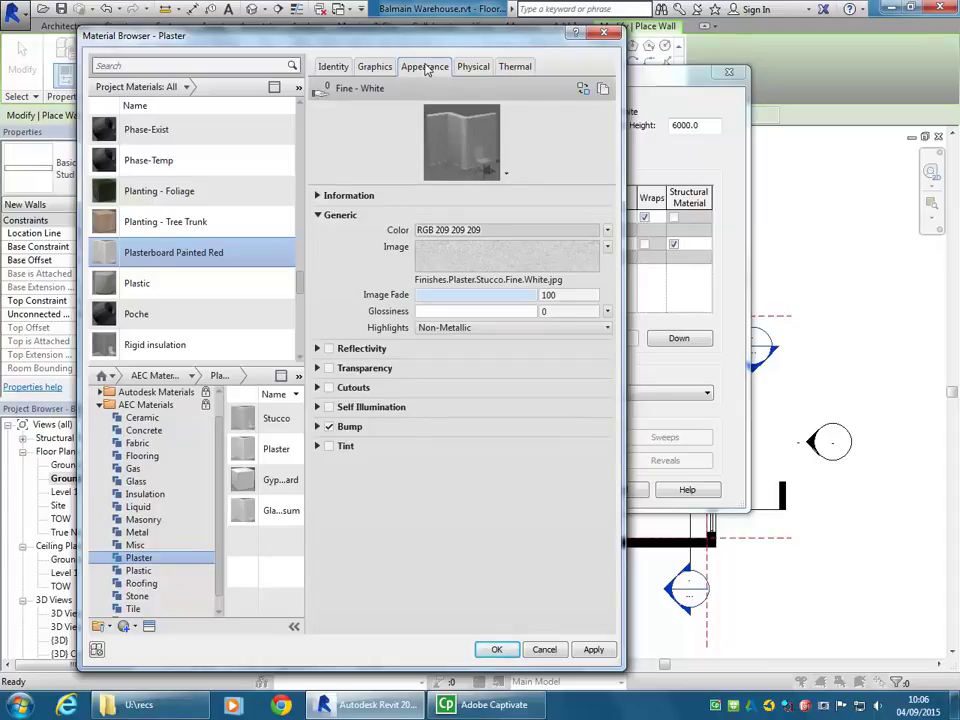
{"action": "left_click", "coordinate": [375, 66]}
{"action": "left_click", "coordinate": [420, 66]}
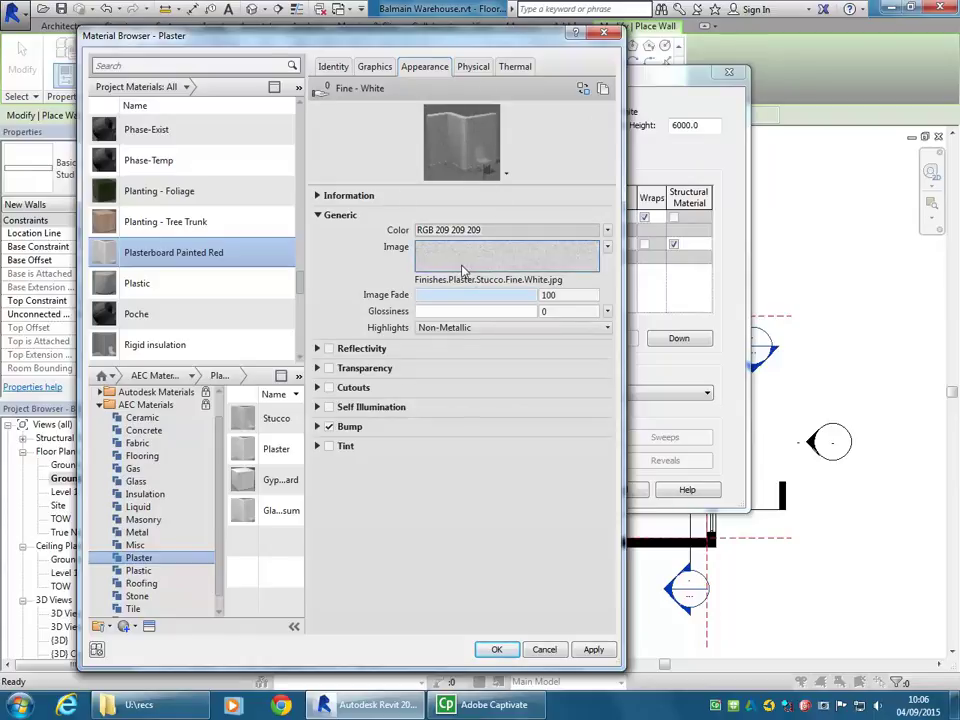
{"action": "mouse_move", "coordinate": [467, 268]}
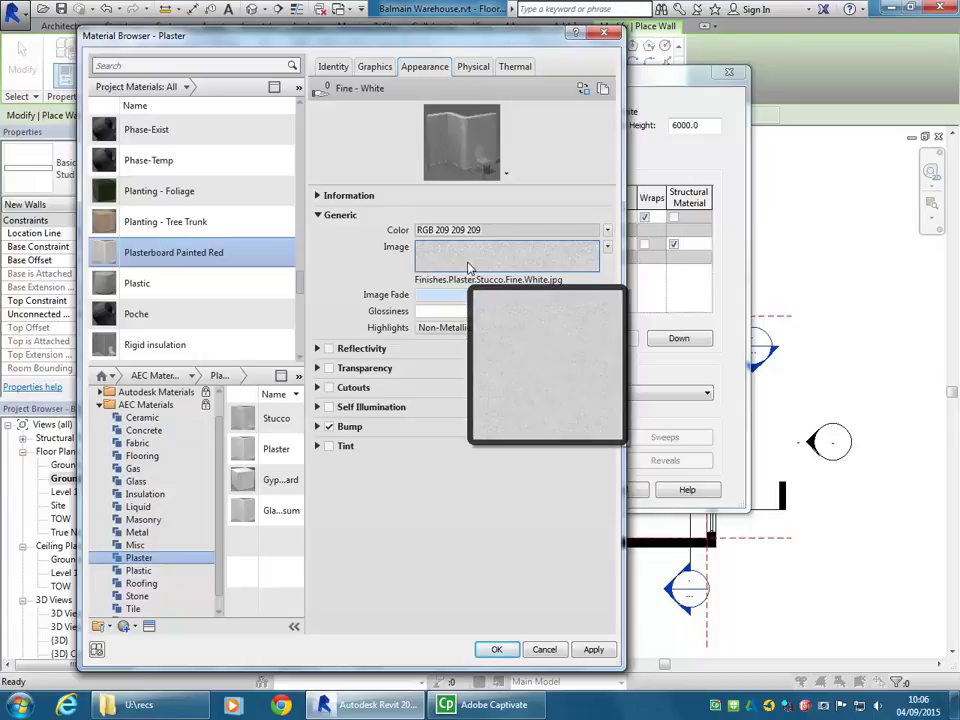
{"action": "left_click", "coordinate": [607, 247]}
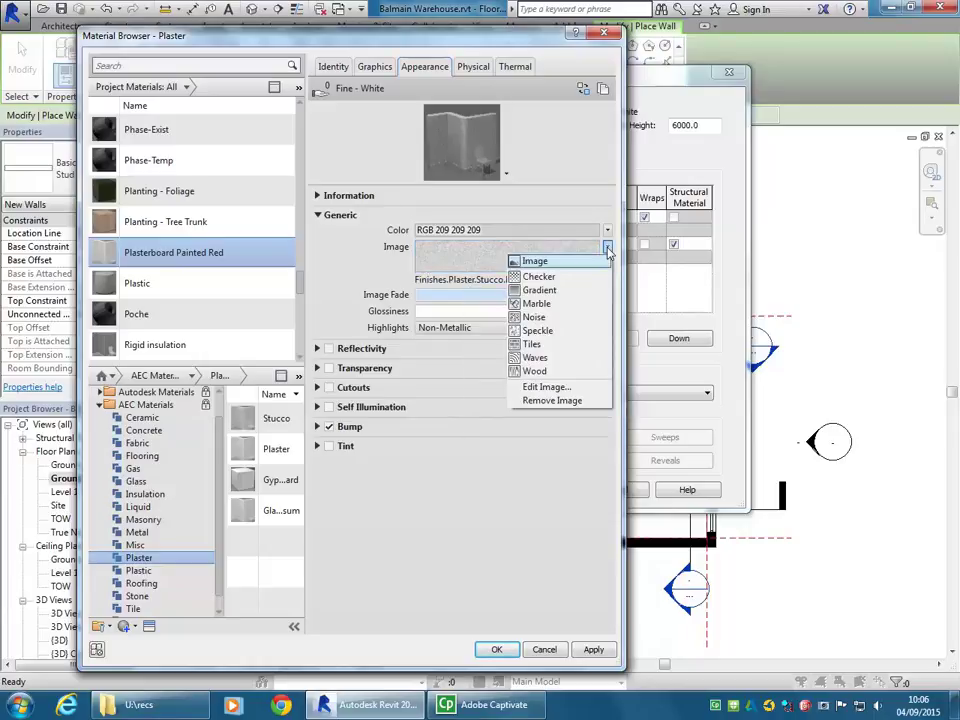
{"action": "left_click", "coordinate": [470, 540]}
{"action": "mouse_move", "coordinate": [491, 262]}
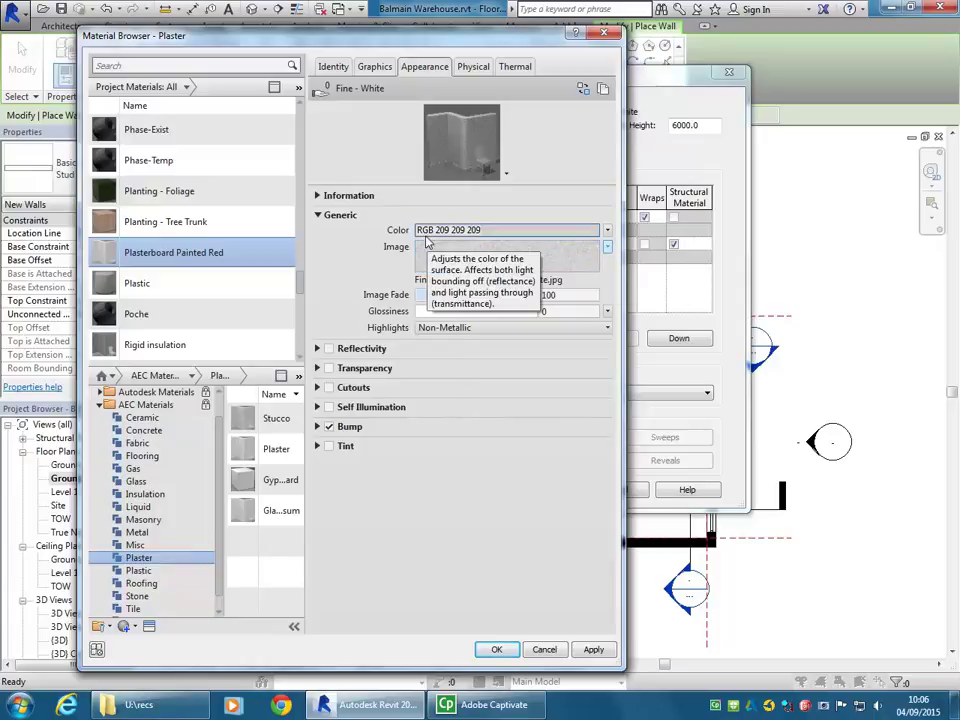
{"action": "left_click", "coordinate": [607, 249]}
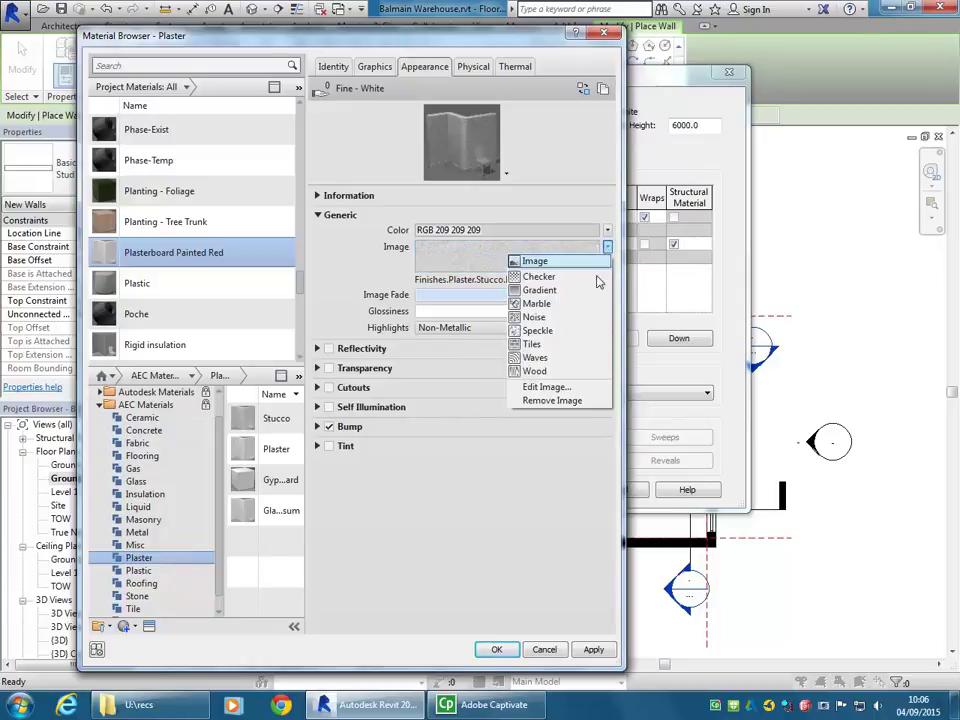
{"action": "left_click", "coordinate": [545, 400]}
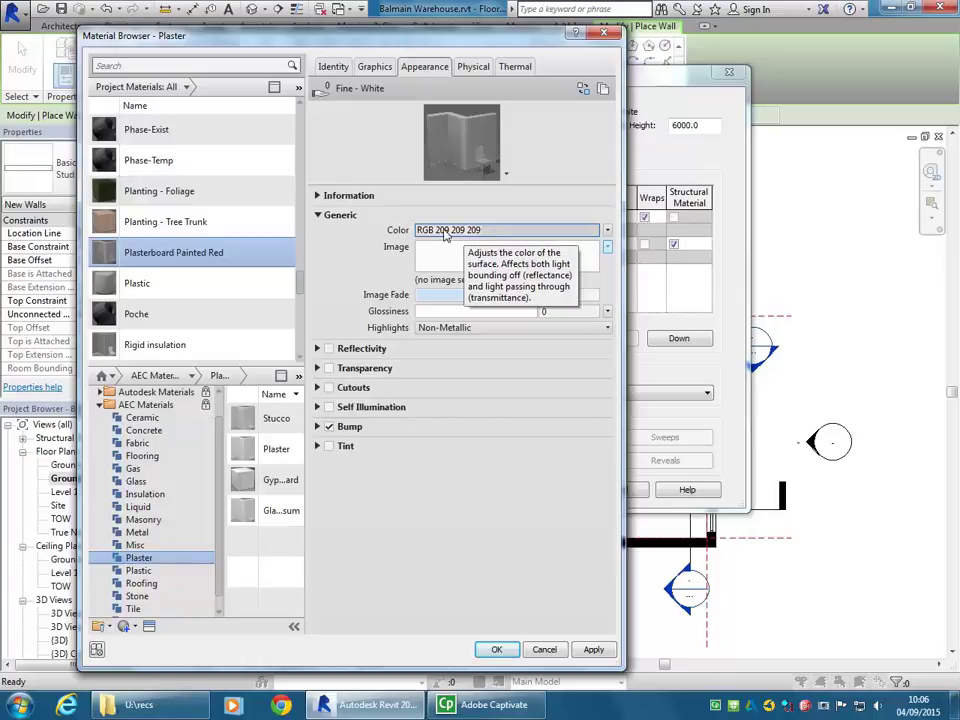
Set the material's generic appearance colour to deep red, RGB 192-005-005.
{"action": "left_click", "coordinate": [500, 231]}
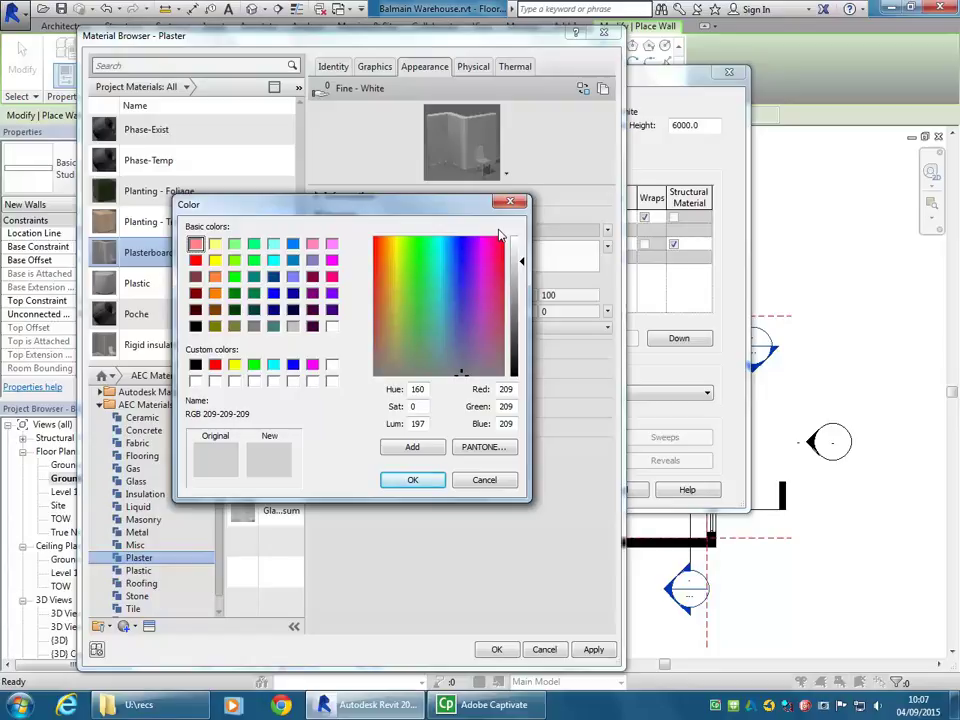
{"action": "left_click", "coordinate": [484, 480]}
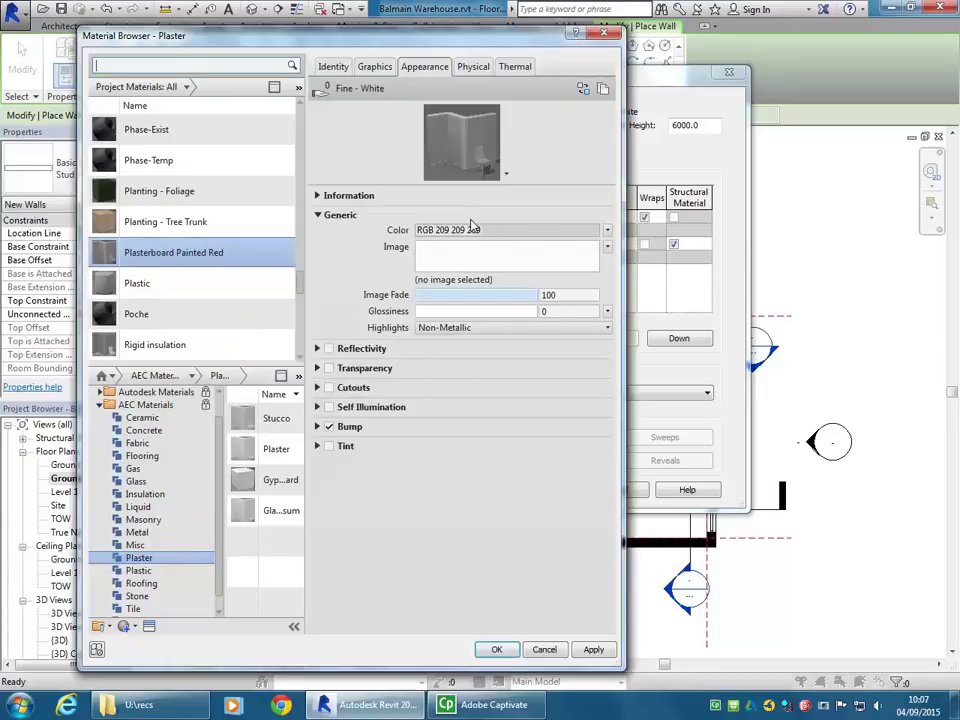
{"action": "left_click", "coordinate": [498, 232]}
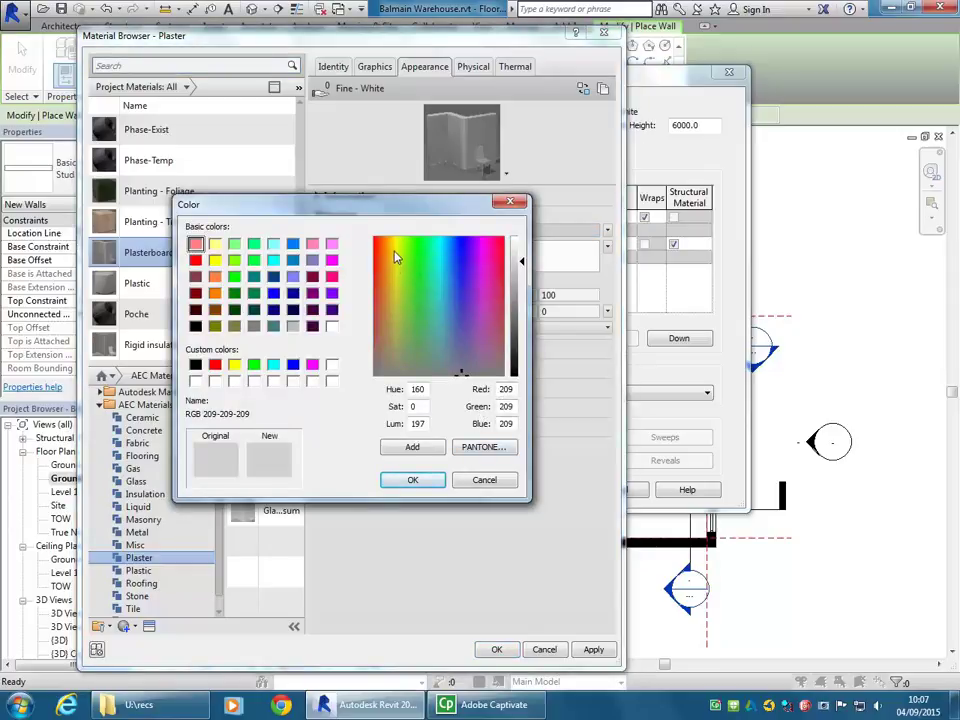
{"action": "left_click_drag", "start_coordinate": [386, 258], "coordinate": [380, 254]}
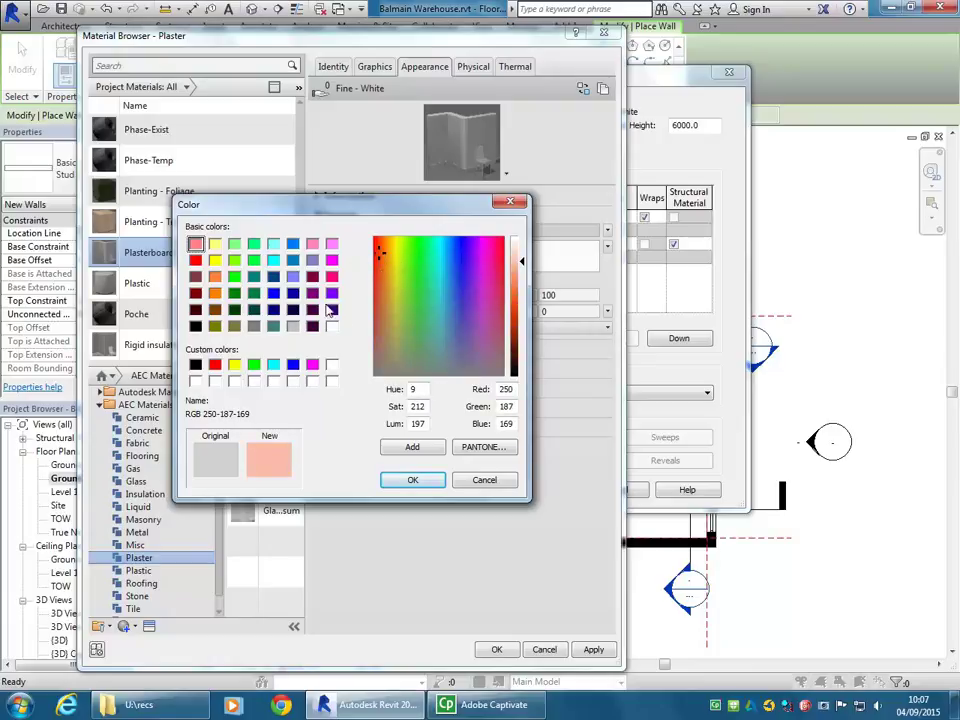
{"action": "left_click_drag", "start_coordinate": [379, 254], "coordinate": [376, 297]}
{"action": "left_click", "coordinate": [377, 262]}
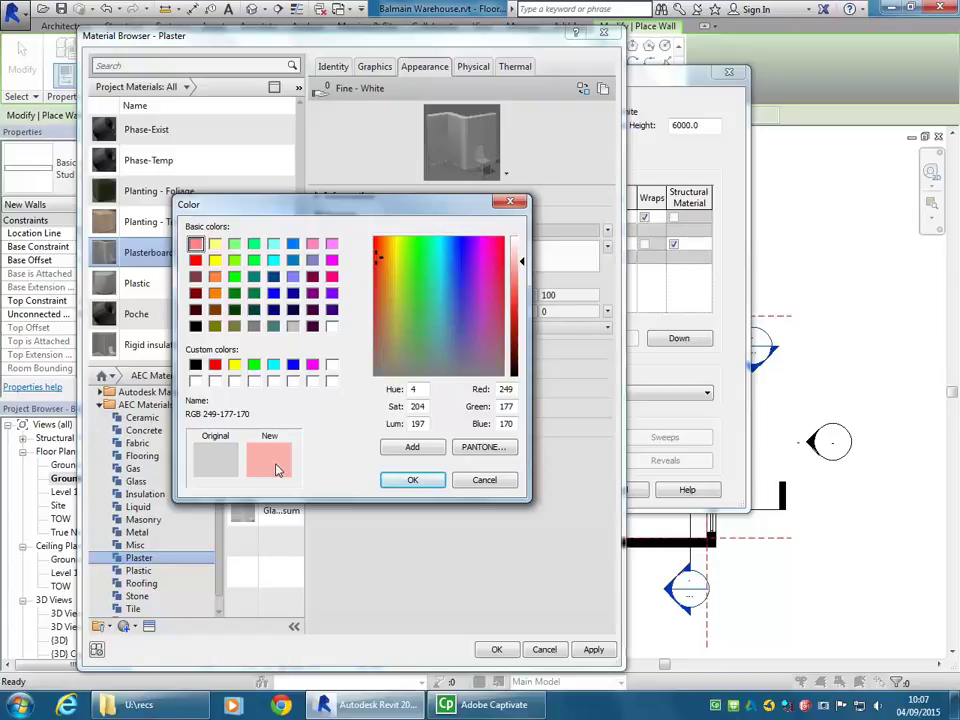
{"action": "left_click_drag", "start_coordinate": [524, 266], "coordinate": [521, 325]}
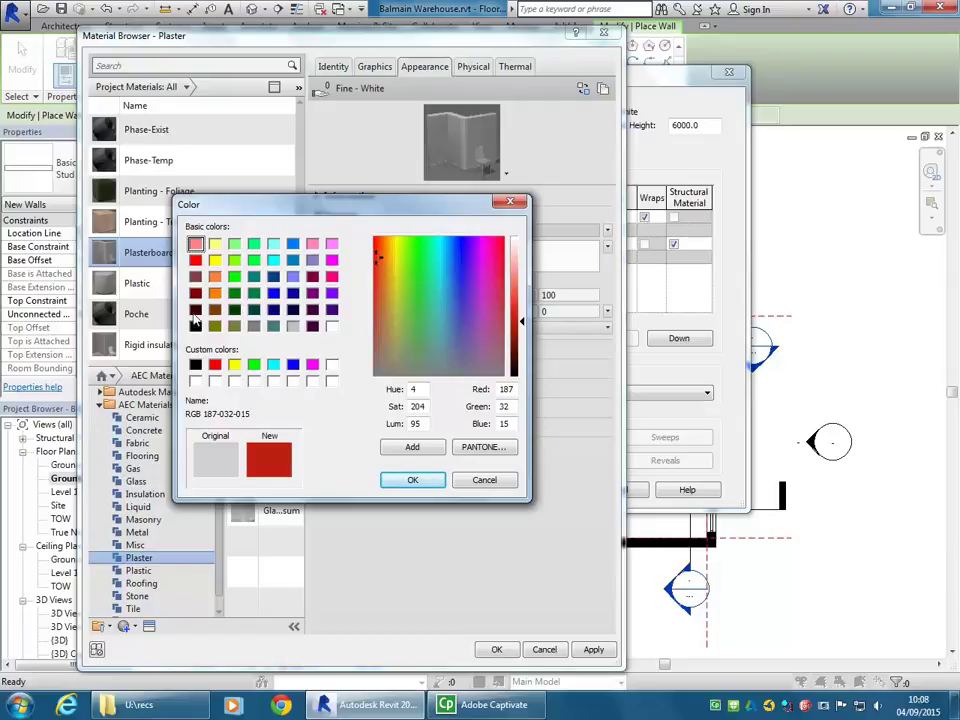
{"action": "left_click", "coordinate": [195, 260]}
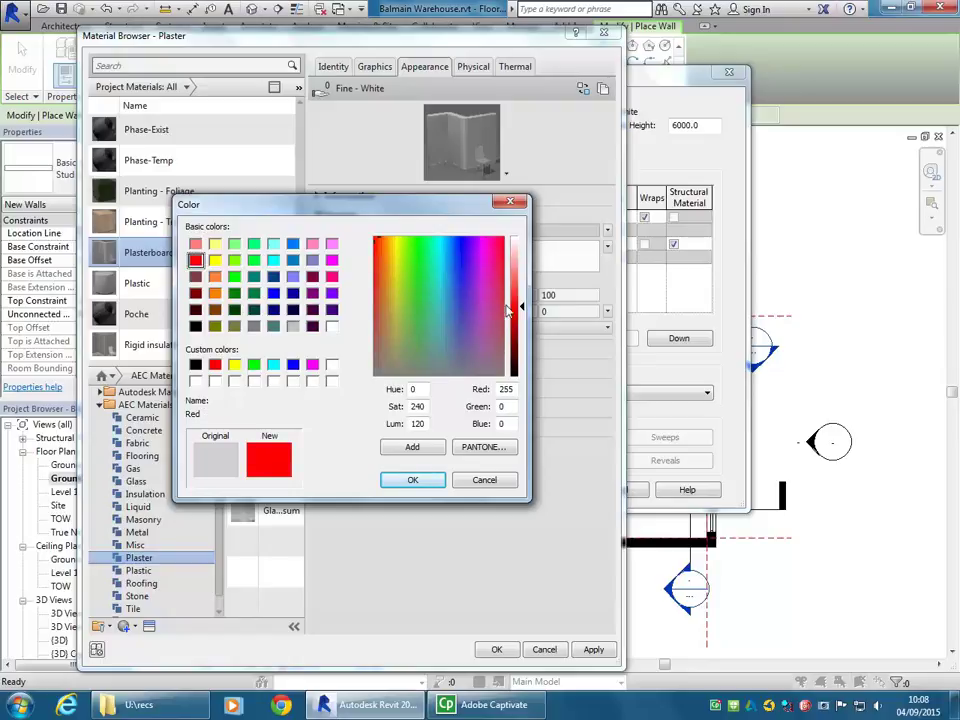
{"action": "left_click_drag", "start_coordinate": [381, 251], "coordinate": [379, 247]}
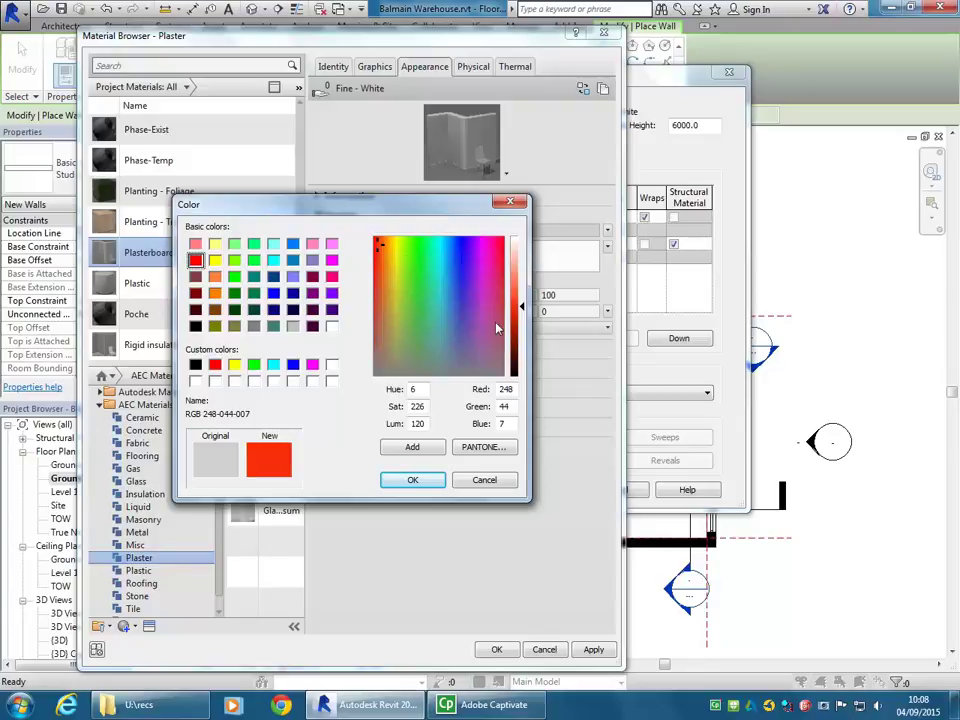
{"action": "mouse_move", "coordinate": [520, 305]}
{"action": "left_mouse_down"}
{"action": "mouse_move", "coordinate": [520, 335]}
{"action": "mouse_move", "coordinate": [520, 322]}
{"action": "left_mouse_up"}
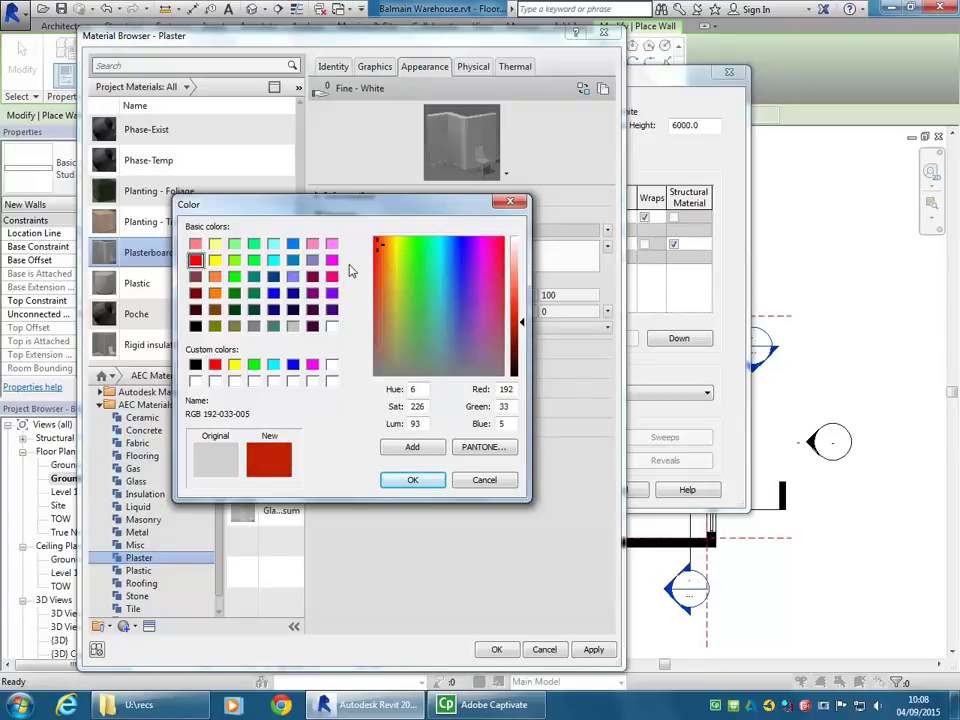
{"action": "left_click", "coordinate": [377, 247]}
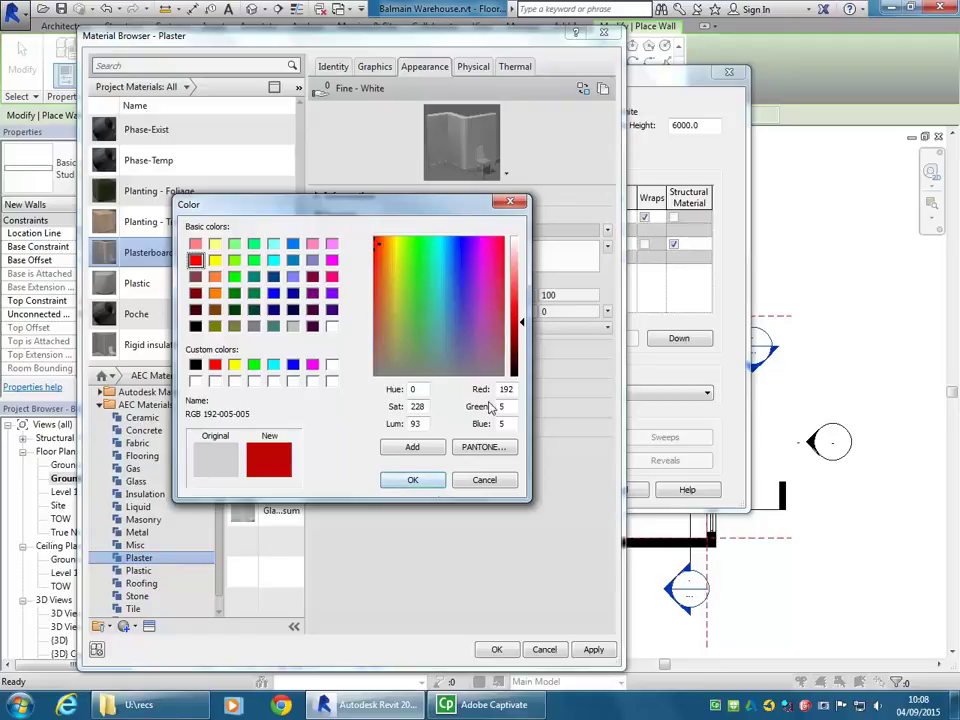
Set the Plasterboard Painted Red appearance colour to RGB 192 5 5 and turn off Bump.
{"action": "left_click", "coordinate": [413, 480]}
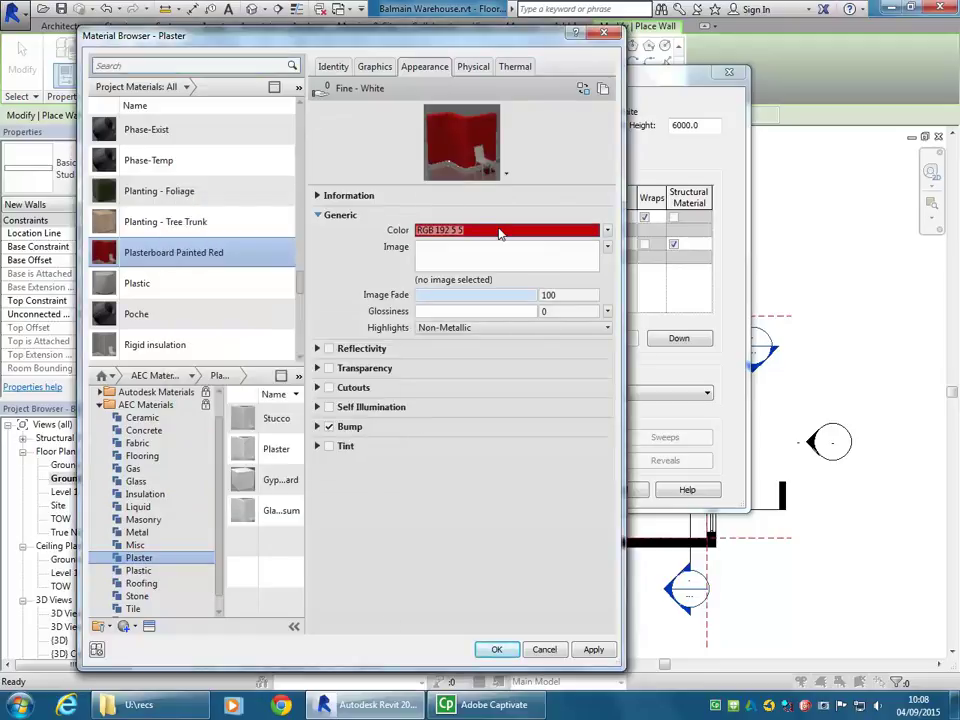
{"action": "left_click", "coordinate": [490, 229]}
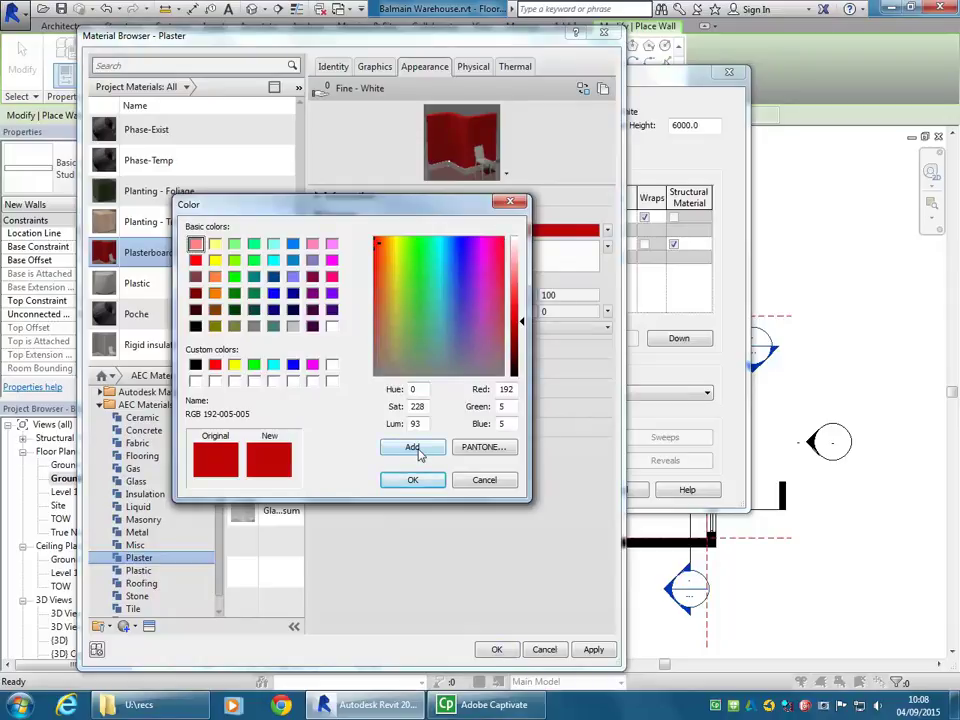
{"action": "left_click", "coordinate": [413, 447]}
{"action": "left_click", "coordinate": [410, 480]}
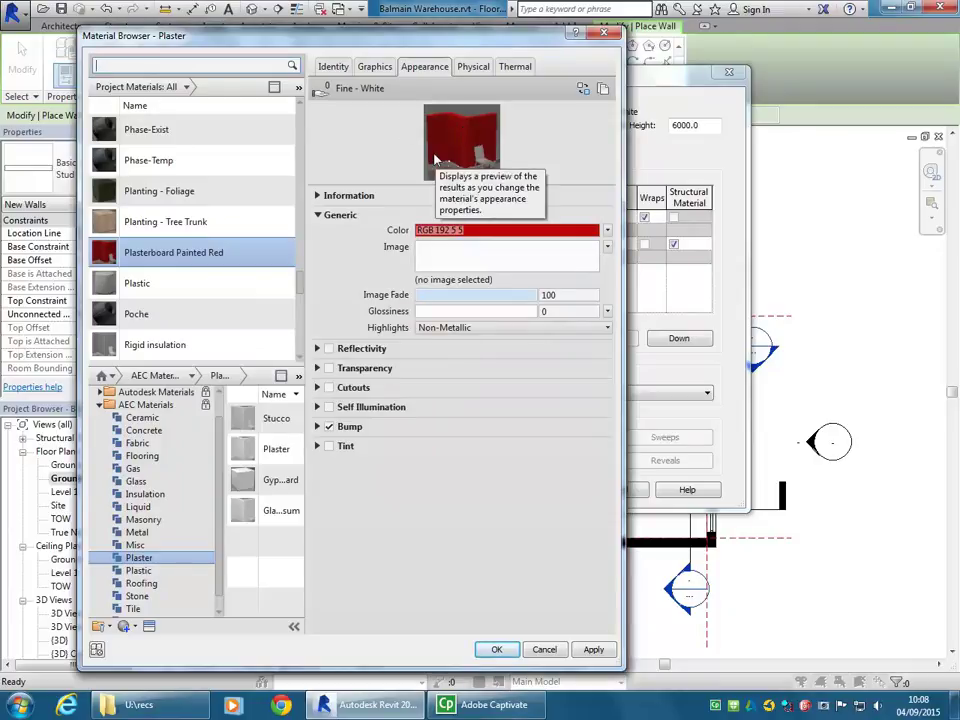
{"action": "left_click", "coordinate": [484, 233]}
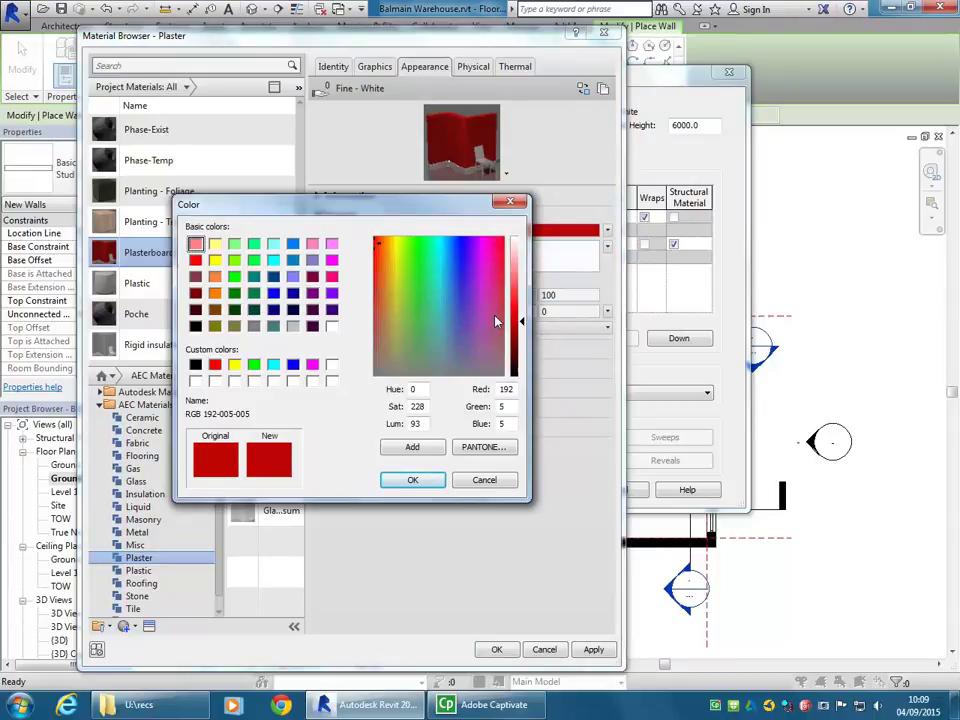
{"action": "left_click", "coordinate": [414, 480]}
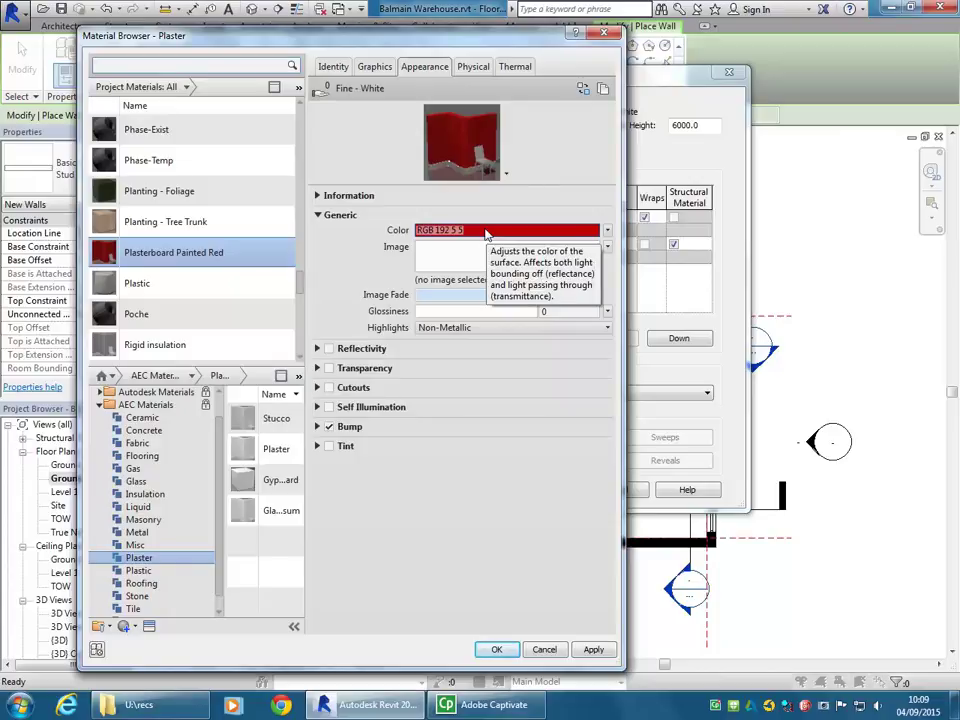
{"action": "left_click", "coordinate": [329, 428]}
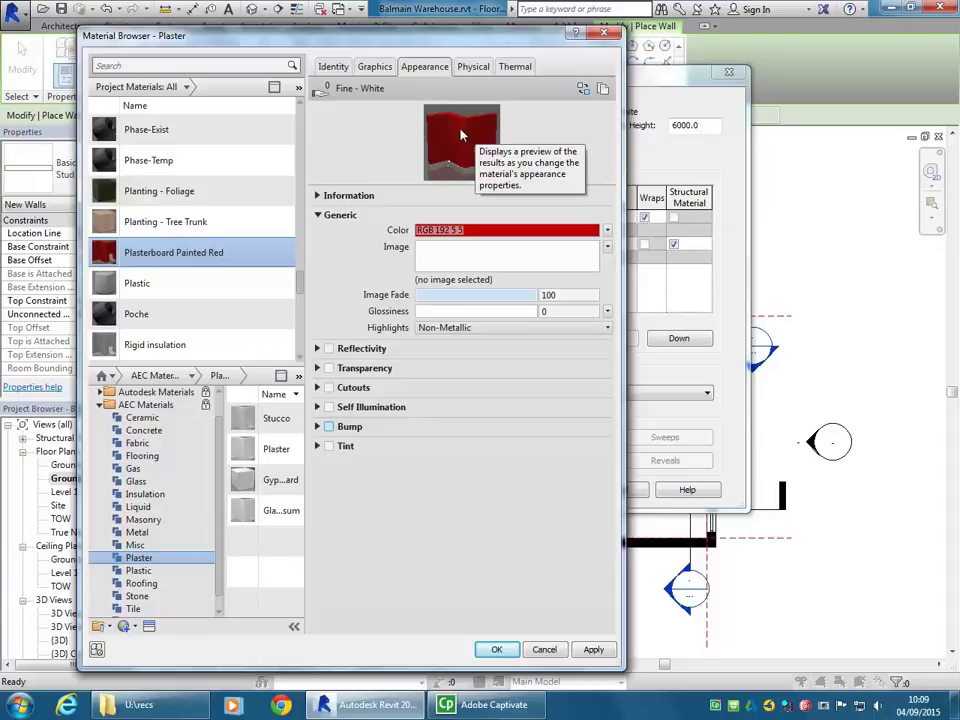
Make the material's graphics shading use its render appearance, showing RGB 192 5 5.
{"action": "left_click", "coordinate": [375, 67]}
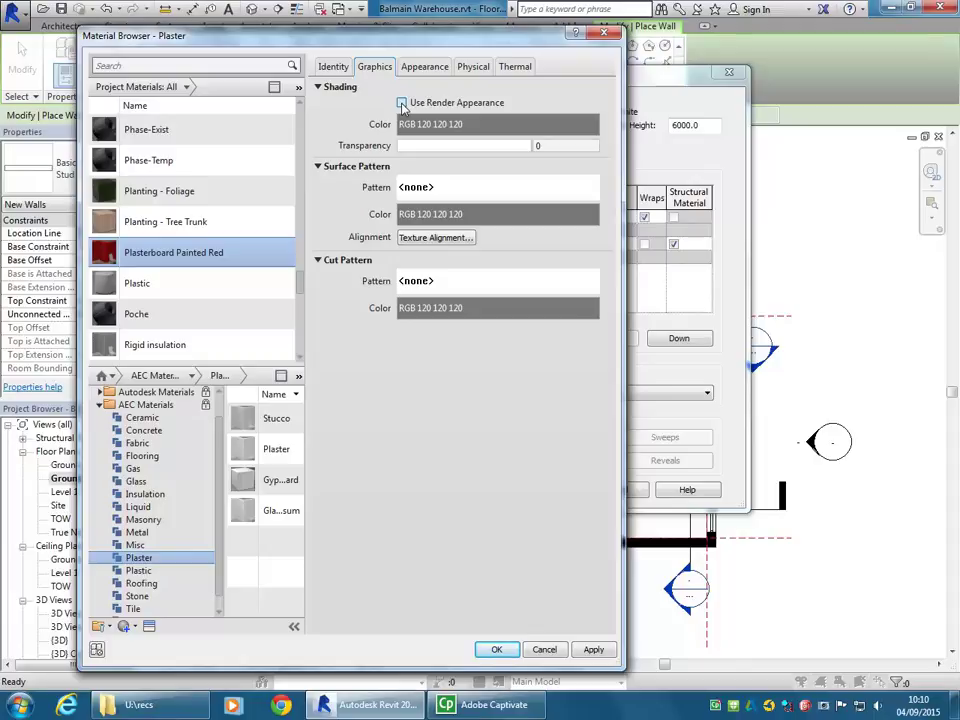
{"action": "left_click", "coordinate": [401, 104]}
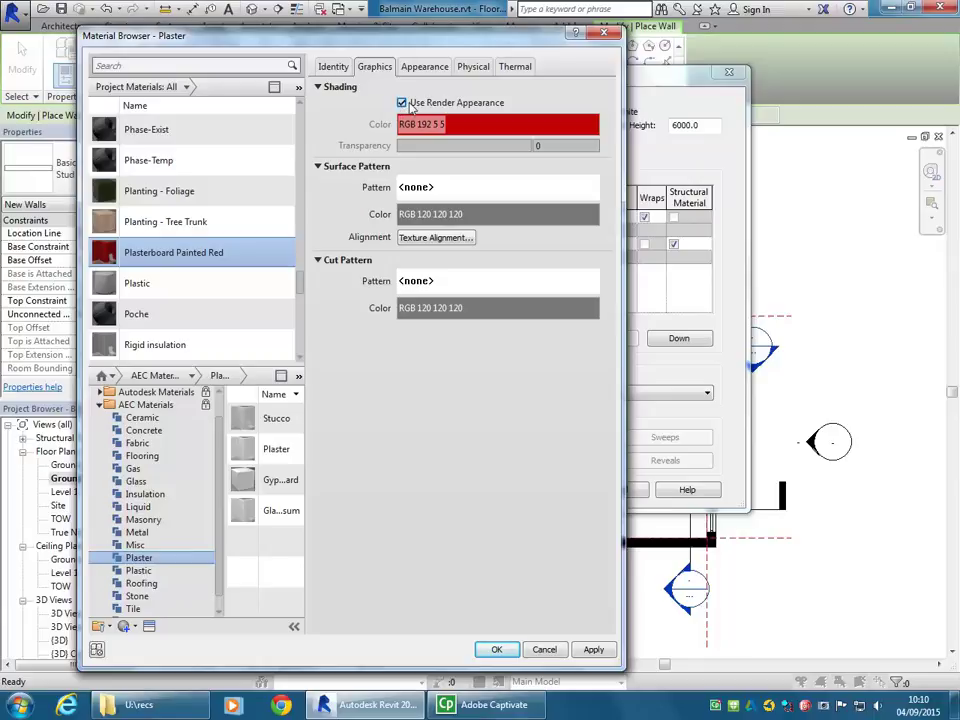
{"action": "left_click", "coordinate": [422, 67]}
{"action": "left_click", "coordinate": [372, 70]}
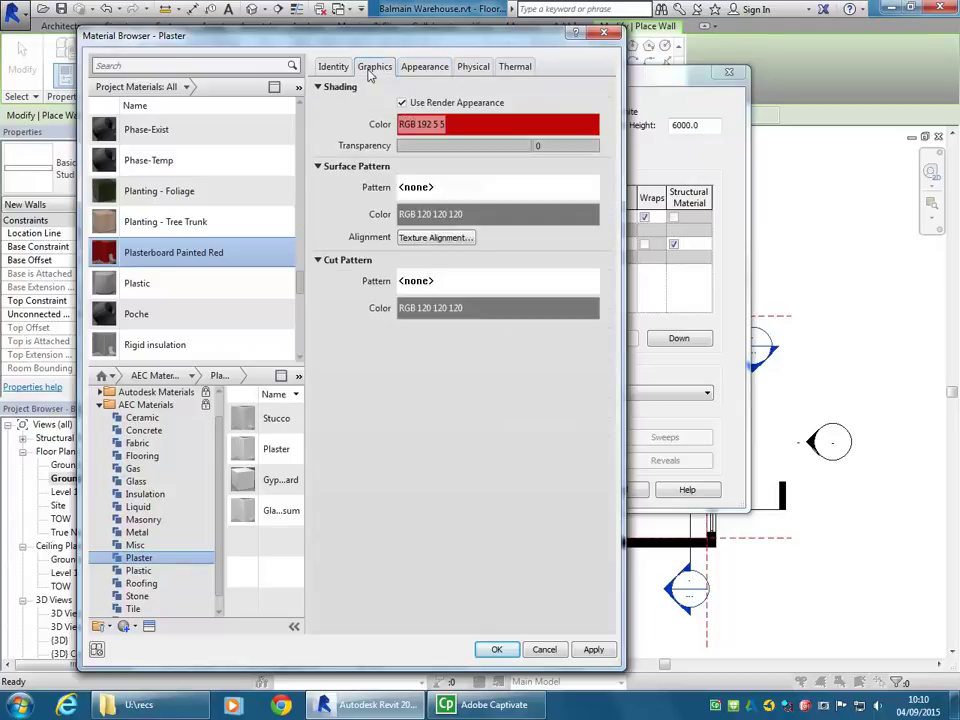
{"action": "left_click", "coordinate": [422, 68]}
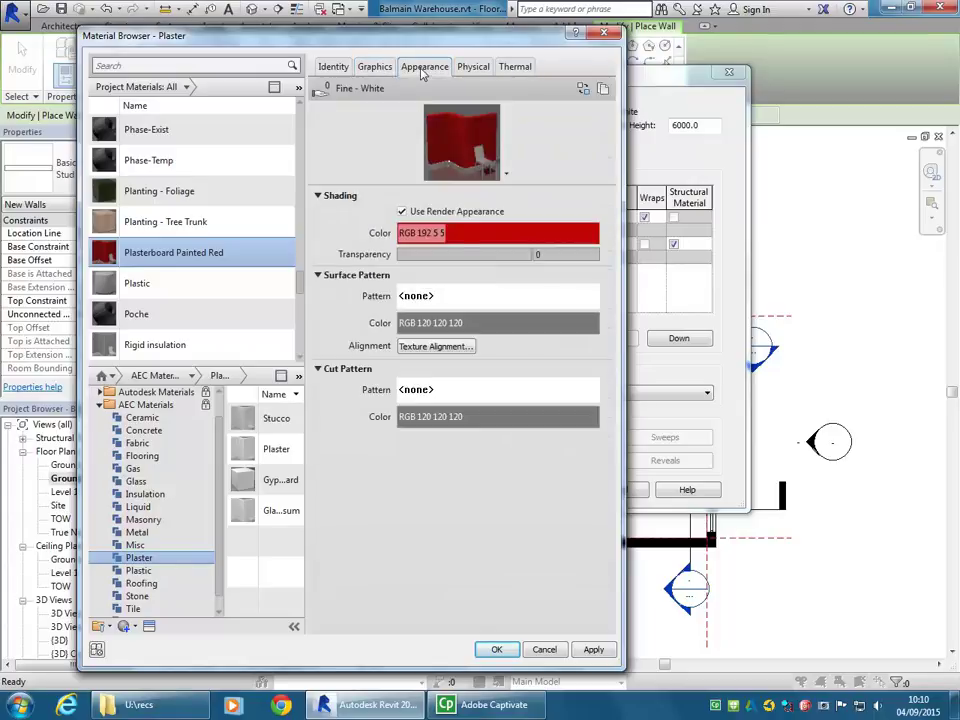
{"action": "left_click", "coordinate": [373, 68]}
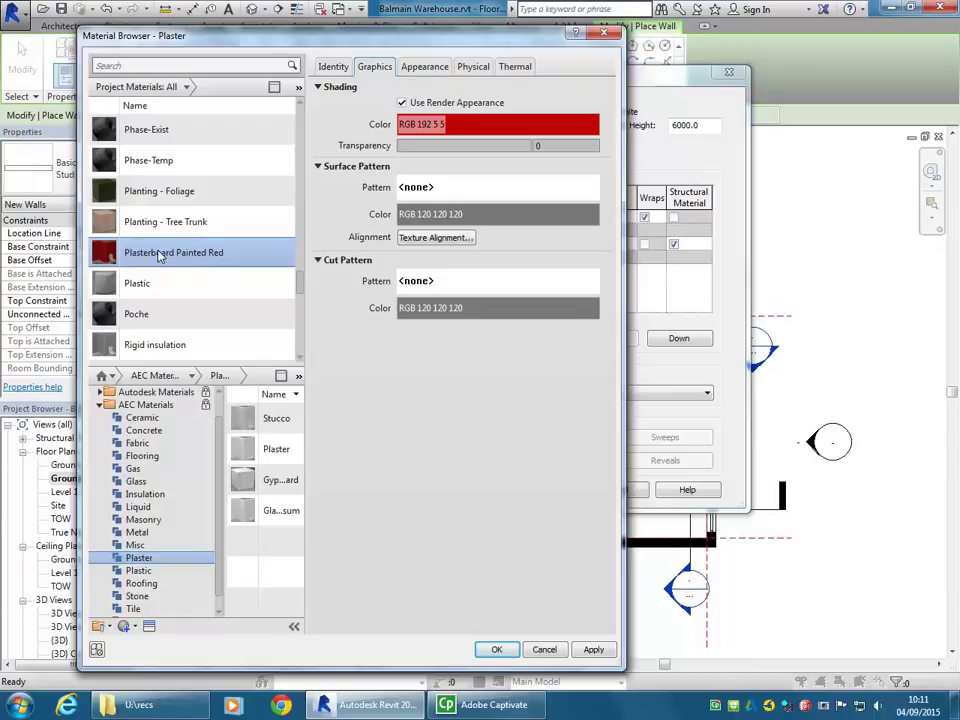
Accept the material changes and return to the wall's Edit Assembly layer list.
{"action": "left_click", "coordinate": [496, 650]}
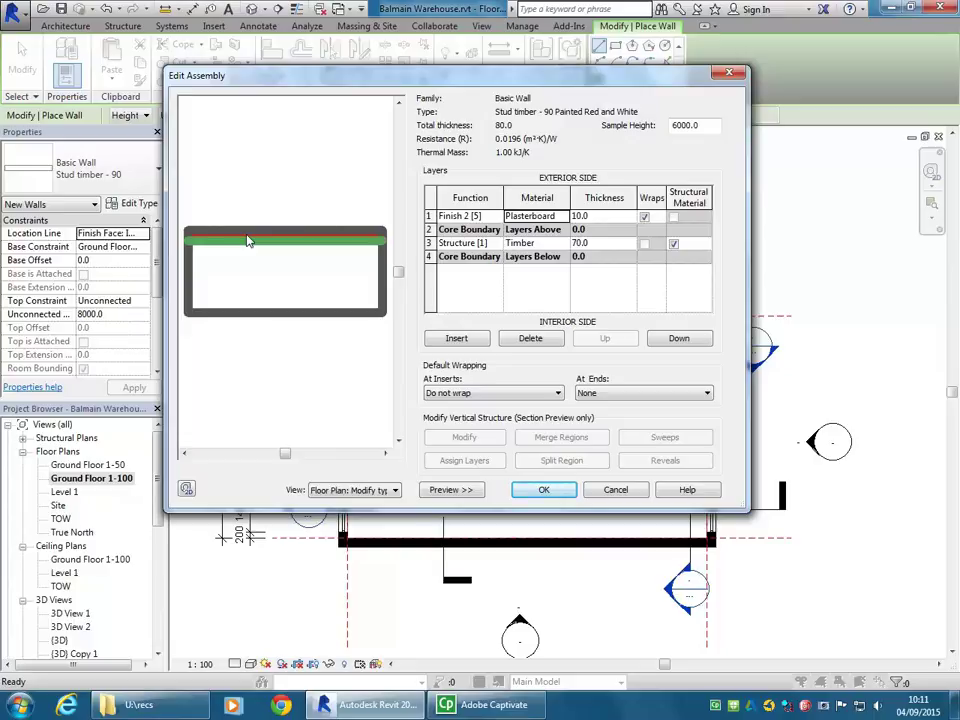
{"action": "left_click", "coordinate": [464, 216]}
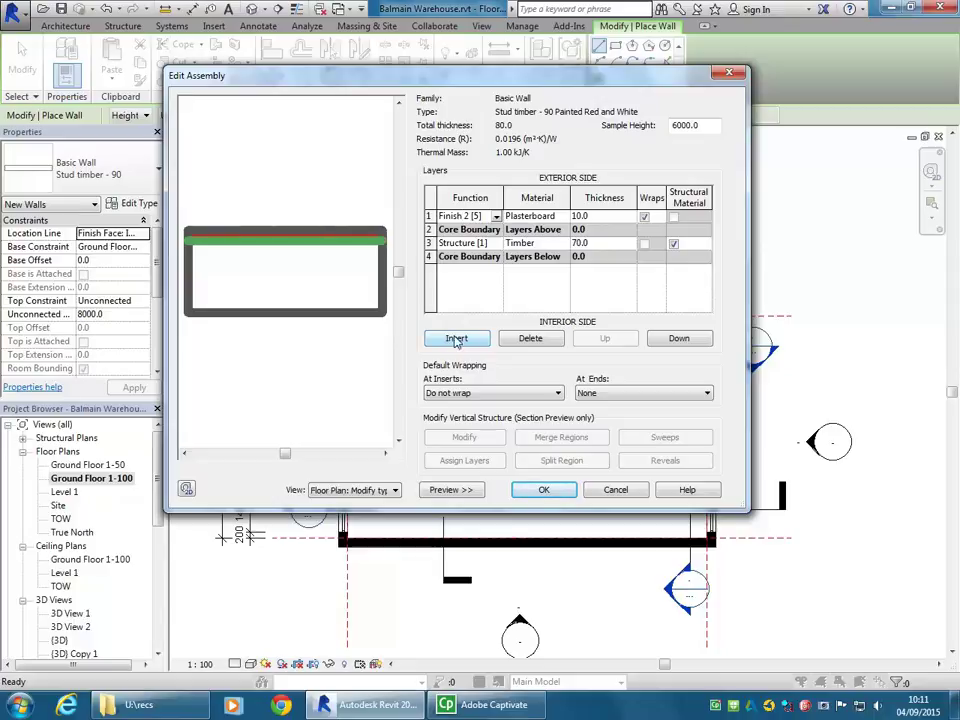
Insert a new layer and move it down to the interior side of the assembly.
{"action": "left_click", "coordinate": [455, 338]}
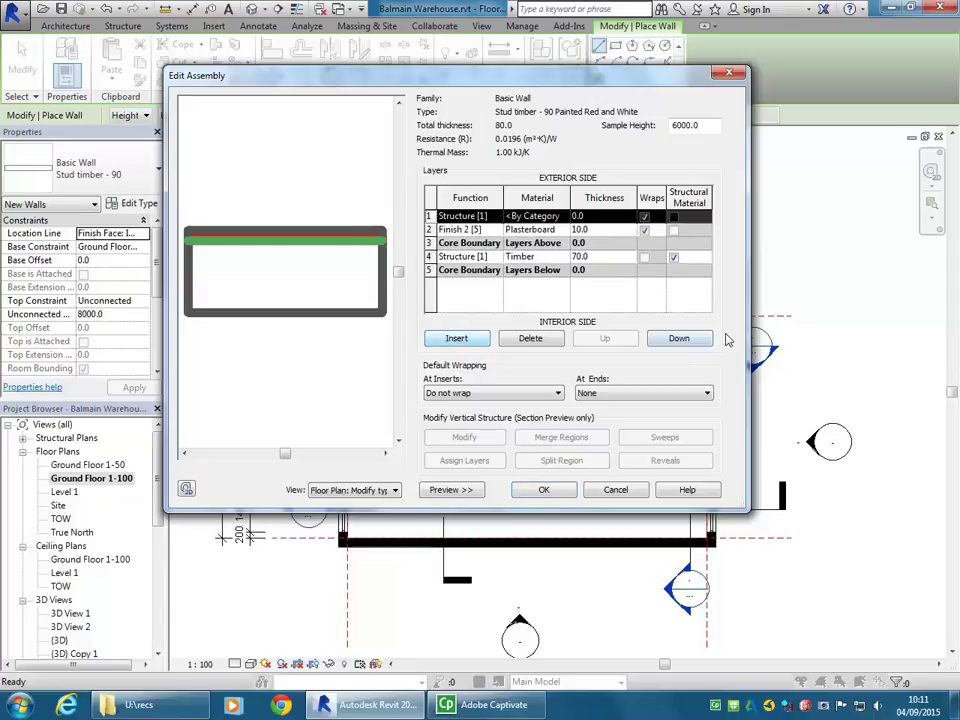
{"action": "left_click", "coordinate": [679, 339]}
{"action": "left_click", "coordinate": [679, 339]}
{"action": "left_click", "coordinate": [679, 339]}
{"action": "left_click", "coordinate": [679, 339]}
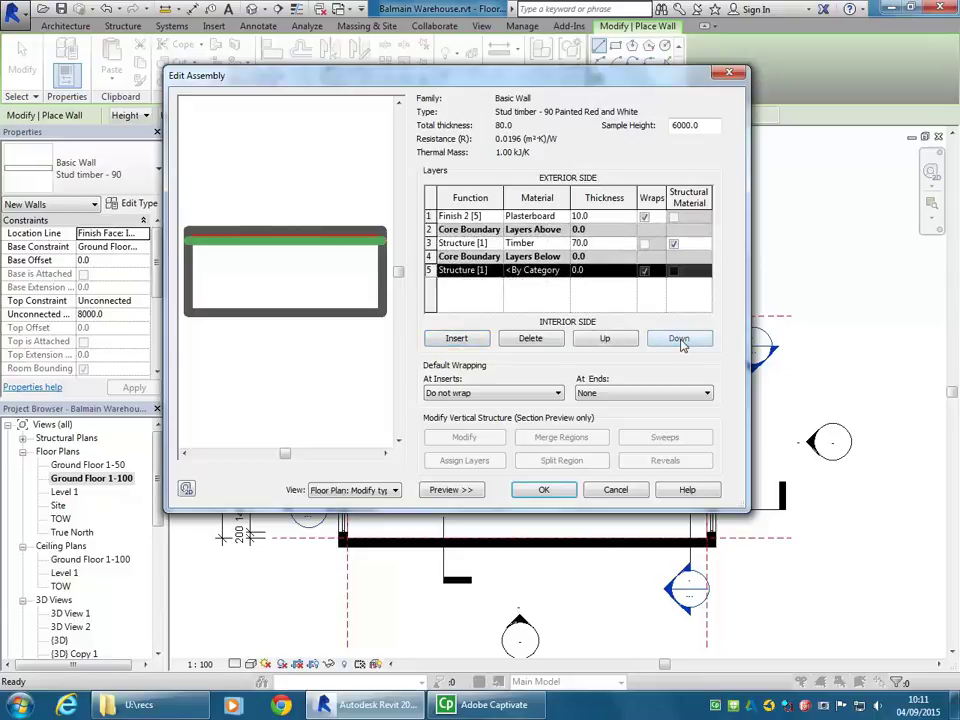
Set the new bottom layer's function to Finish 2 [5].
{"action": "left_click", "coordinate": [447, 270]}
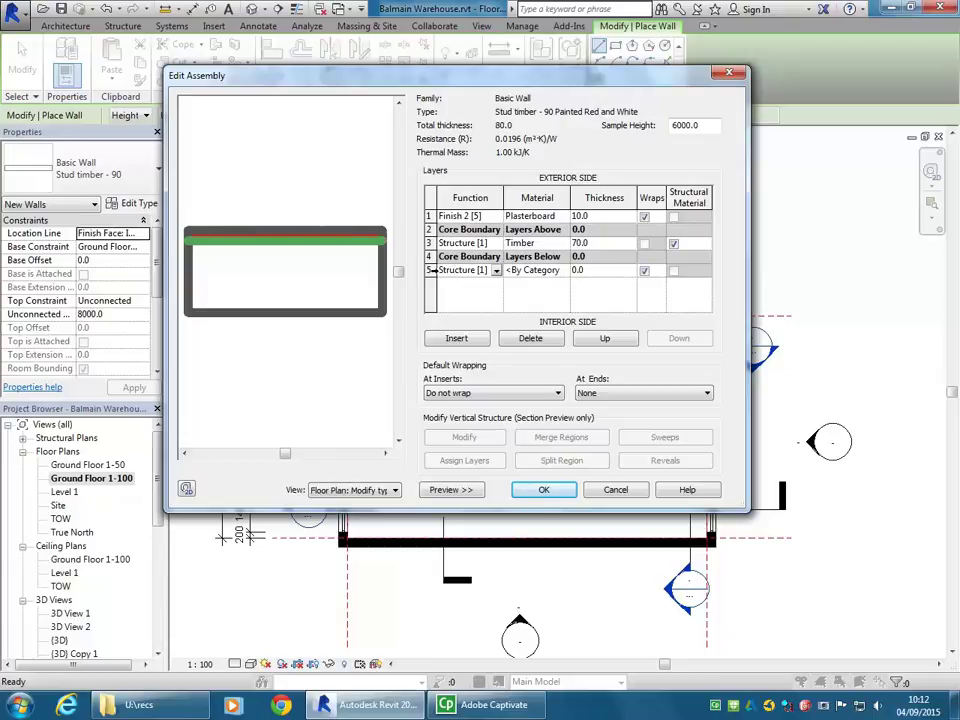
{"action": "left_click", "coordinate": [431, 270]}
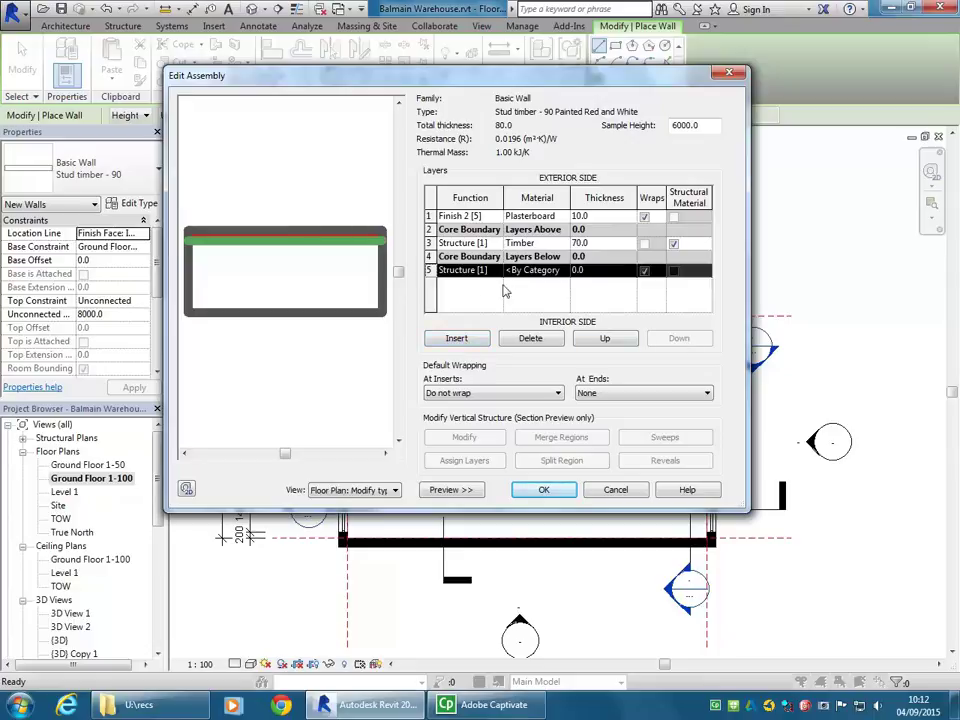
{"action": "left_click", "coordinate": [455, 268]}
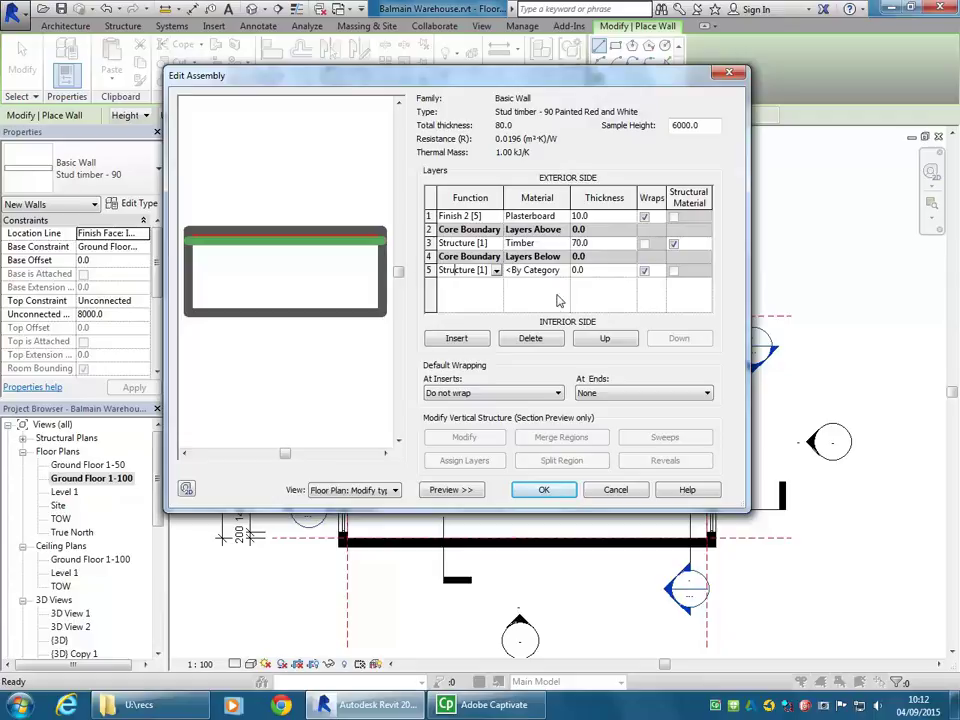
{"action": "left_click", "coordinate": [496, 271]}
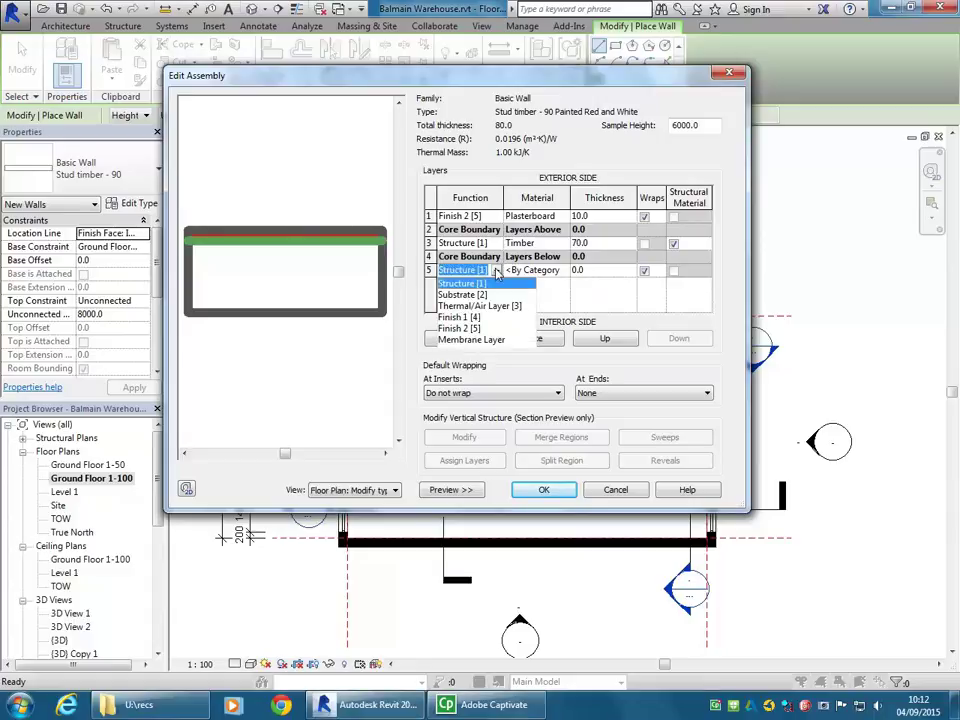
{"action": "left_click", "coordinate": [468, 328]}
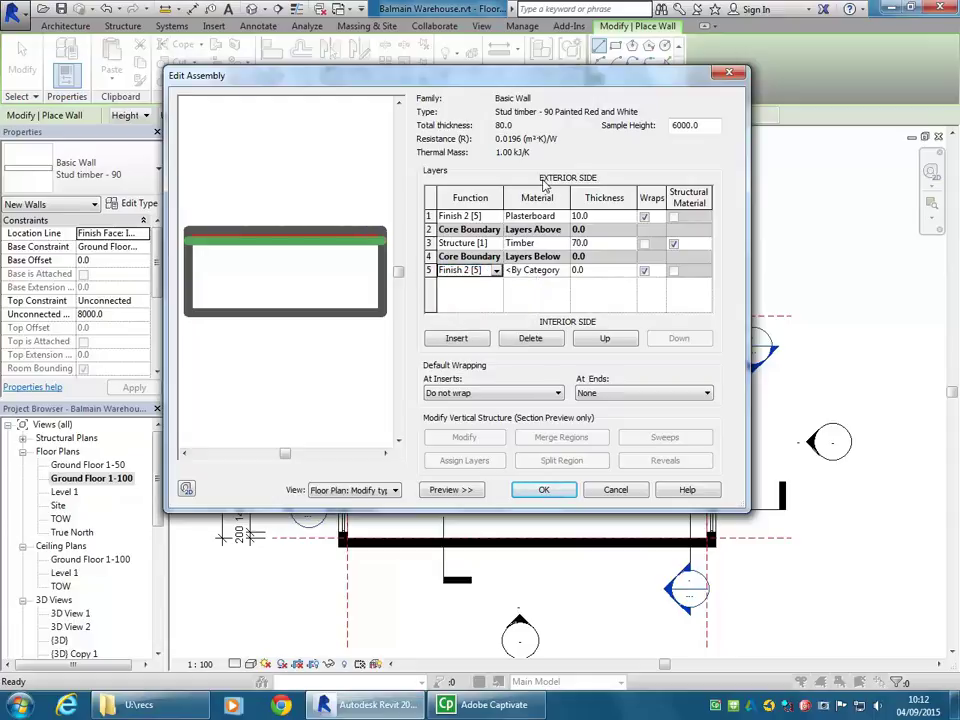
{"action": "left_click", "coordinate": [496, 271]}
{"action": "left_click", "coordinate": [467, 328]}
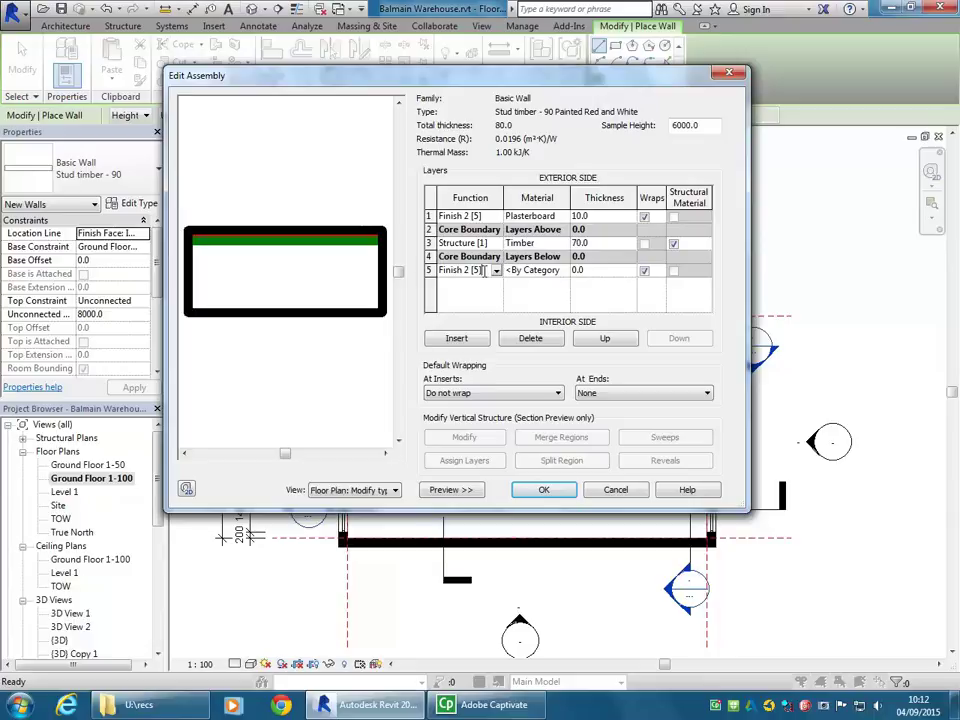
Widen the assembly dialog, give the new layer a thickness of 10, and browse its material.
{"action": "left_click_drag", "start_coordinate": [570, 195], "coordinate": [603, 196]}
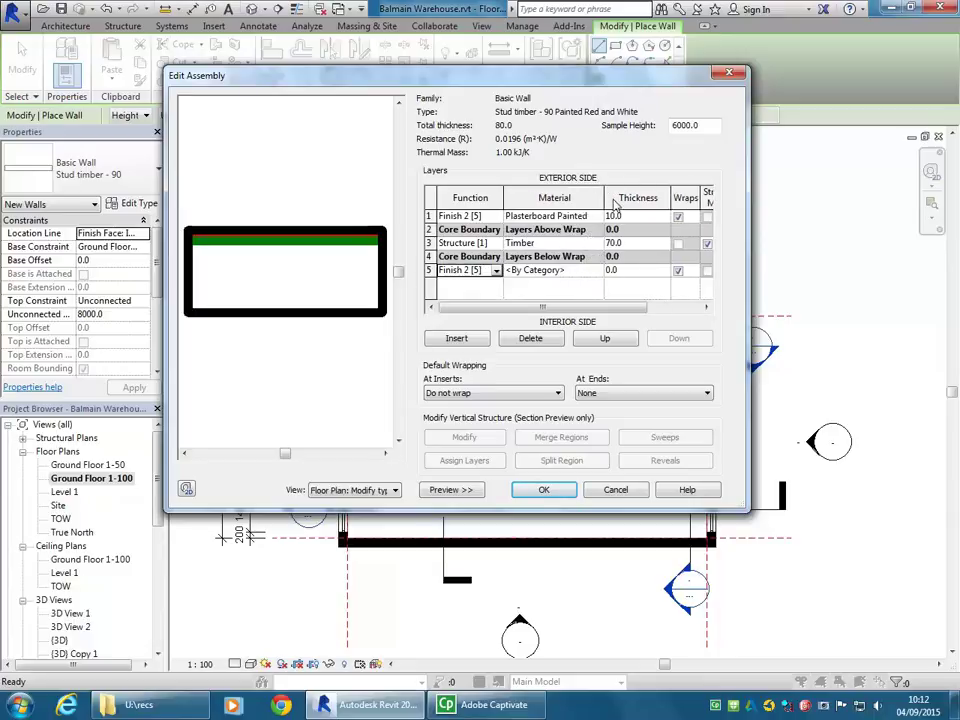
{"action": "left_click_drag", "start_coordinate": [746, 297], "coordinate": [849, 298]}
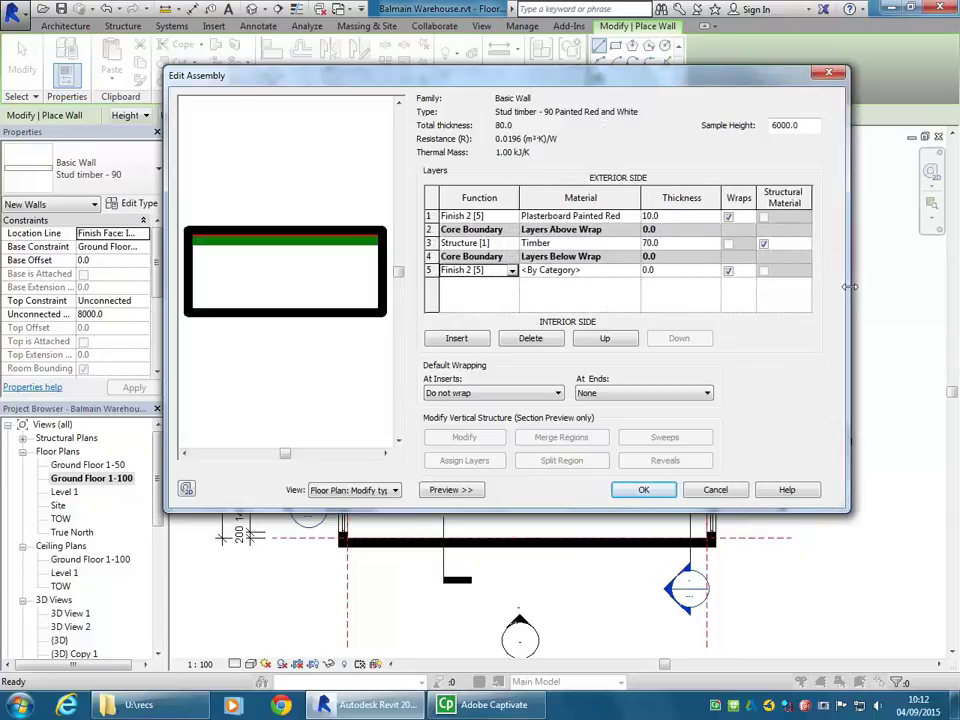
{"action": "left_click", "coordinate": [594, 271]}
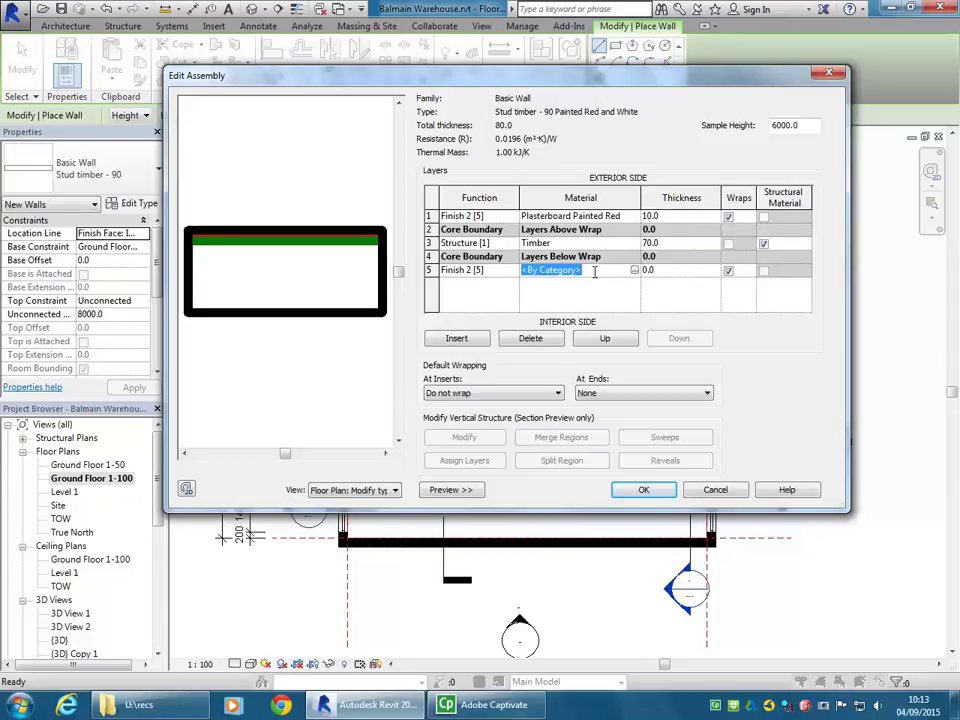
{"action": "left_click", "coordinate": [676, 272]}
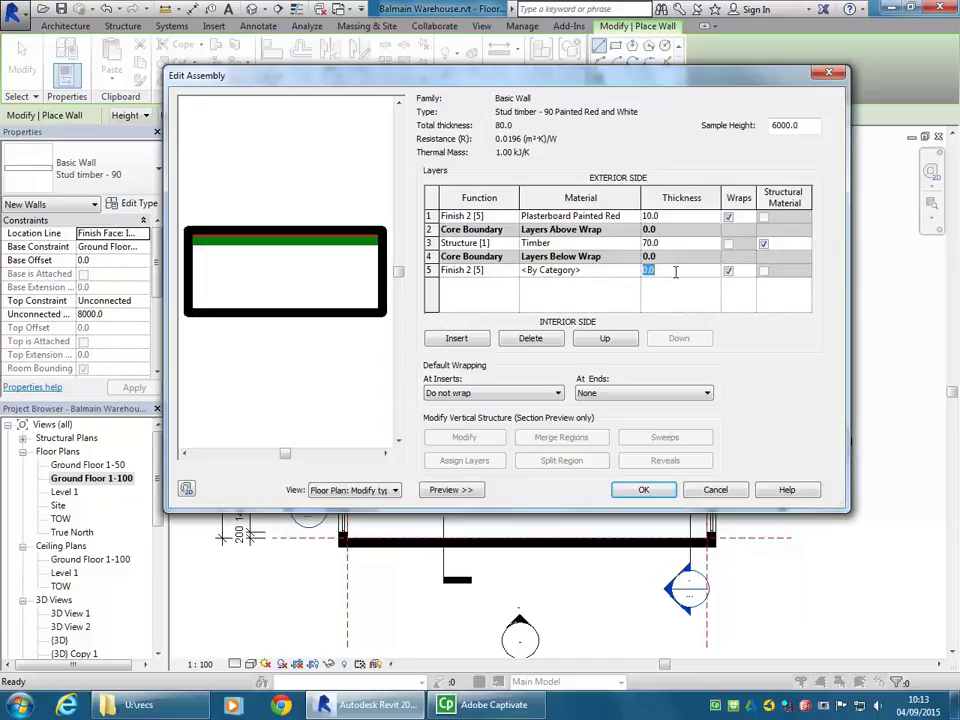
{"action": "type", "text": "10"}
{"action": "left_click", "coordinate": [574, 271]}
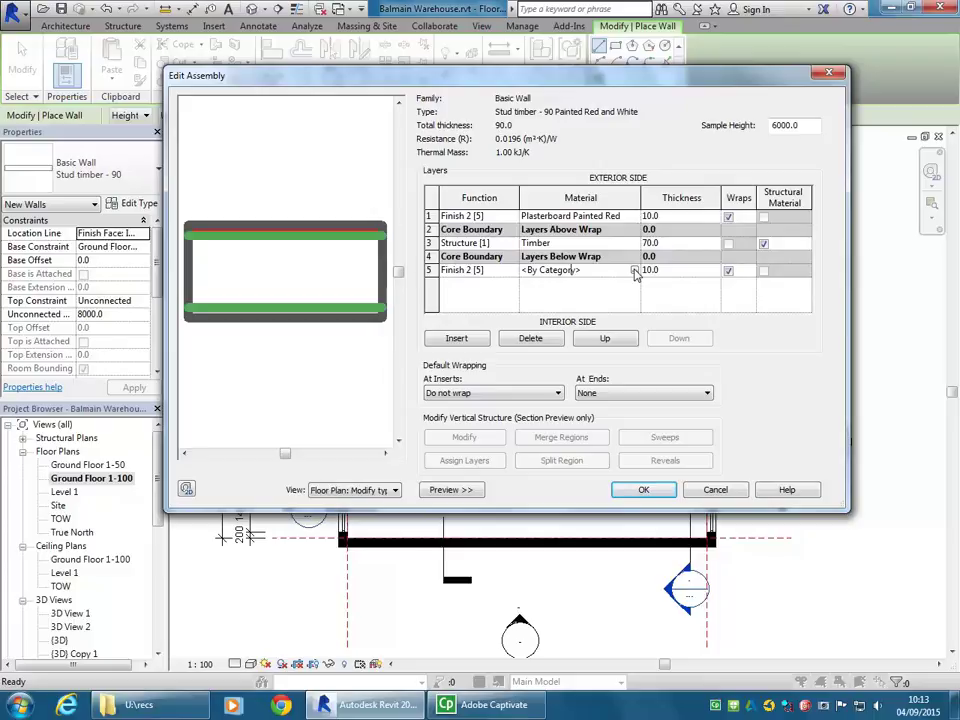
{"action": "left_click", "coordinate": [634, 272]}
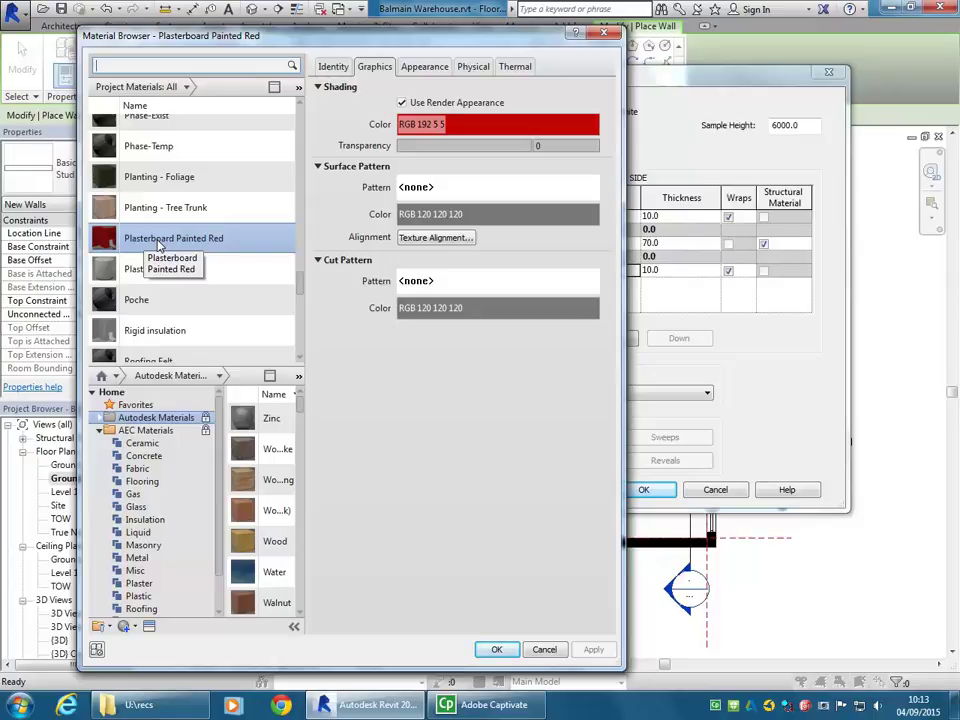
Duplicate Plasterboard Painted Red and rename the copy to Plasterboard Painted White.
{"action": "scroll", "coordinate": [158, 245], "scroll_direction": "down", "scroll_amount": 1}
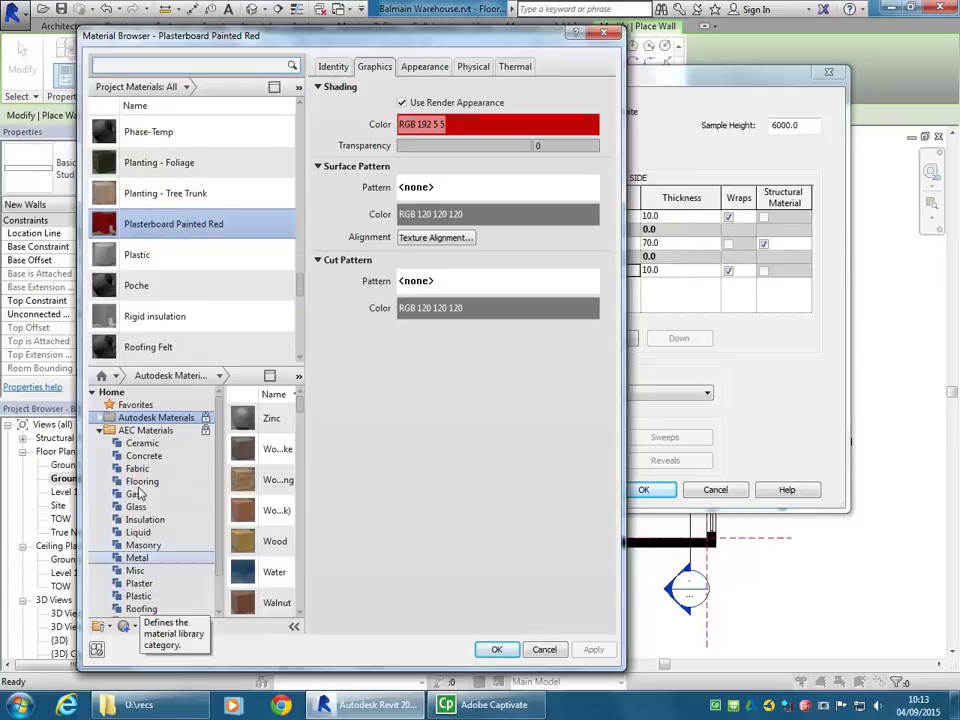
{"action": "right_click", "coordinate": [155, 224]}
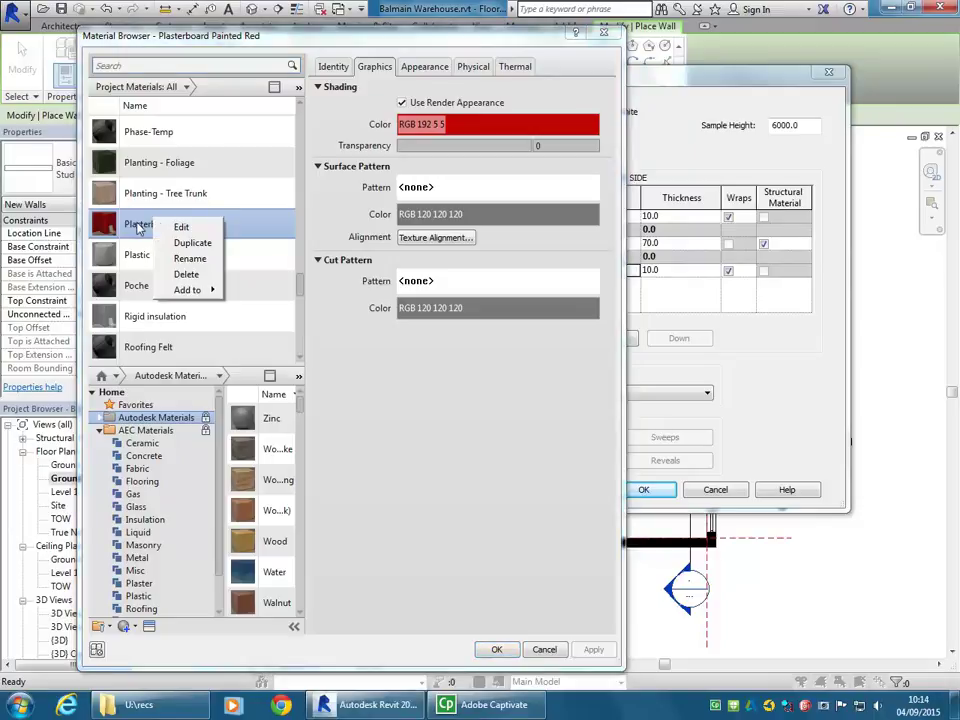
{"action": "right_click", "coordinate": [136, 232]}
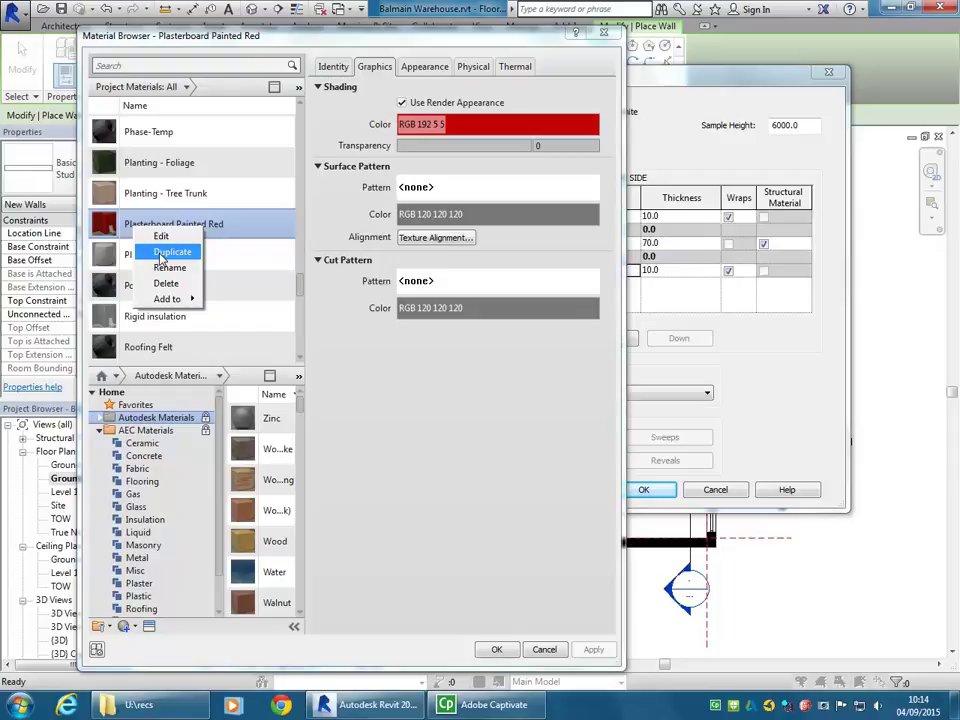
{"action": "left_click", "coordinate": [160, 252]}
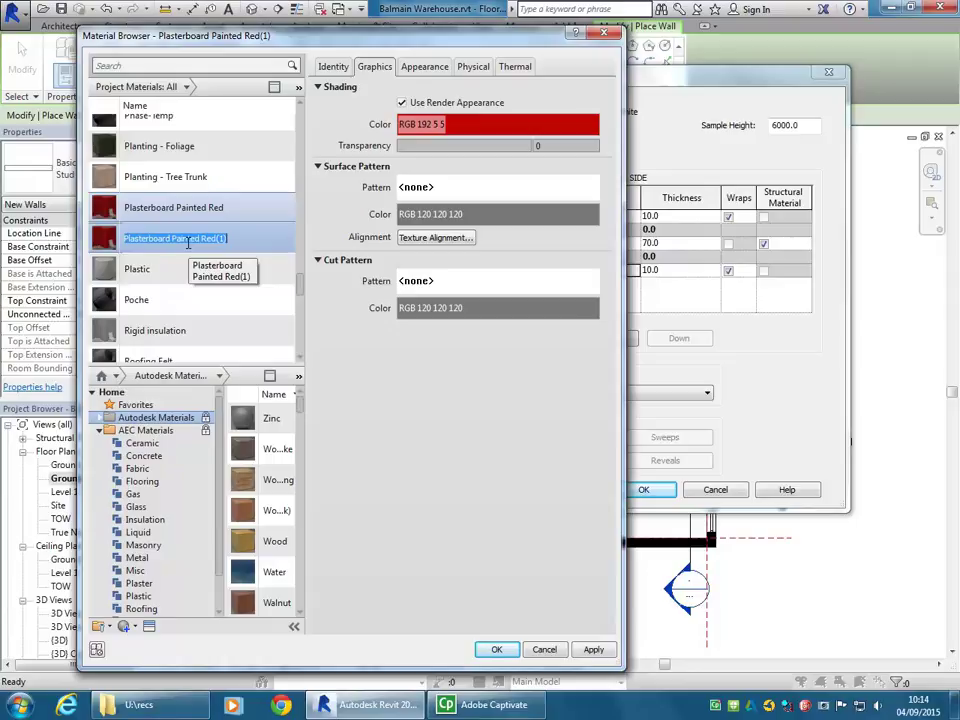
{"action": "left_click_drag", "start_coordinate": [200, 238], "coordinate": [249, 235]}
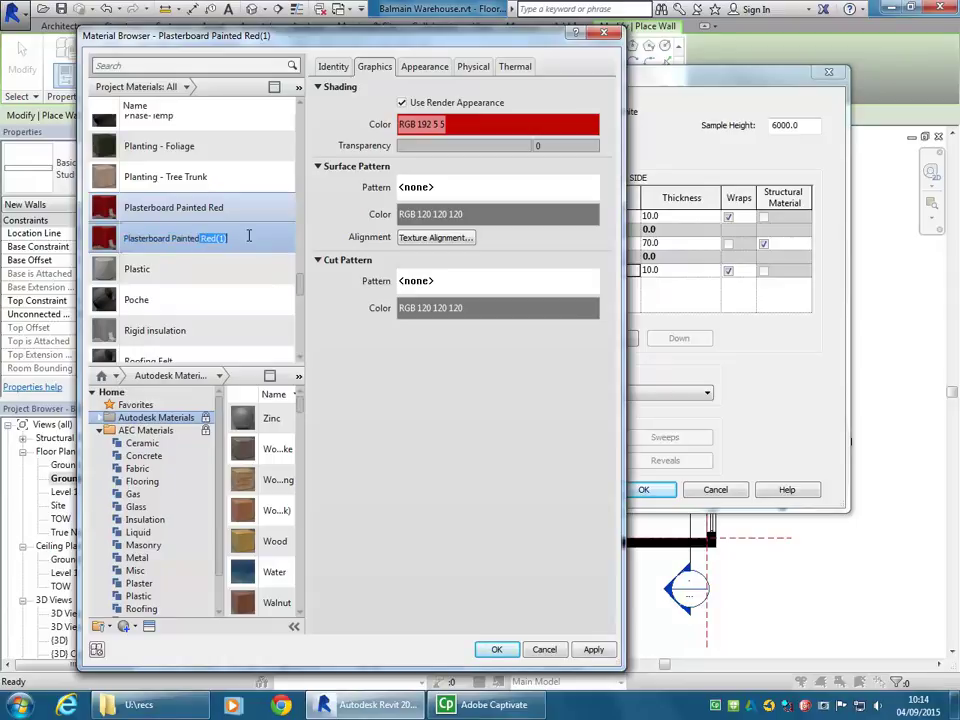
{"action": "key", "text": "BackSpace"}
{"action": "type", "text": "White"}
{"action": "key", "text": "Return"}
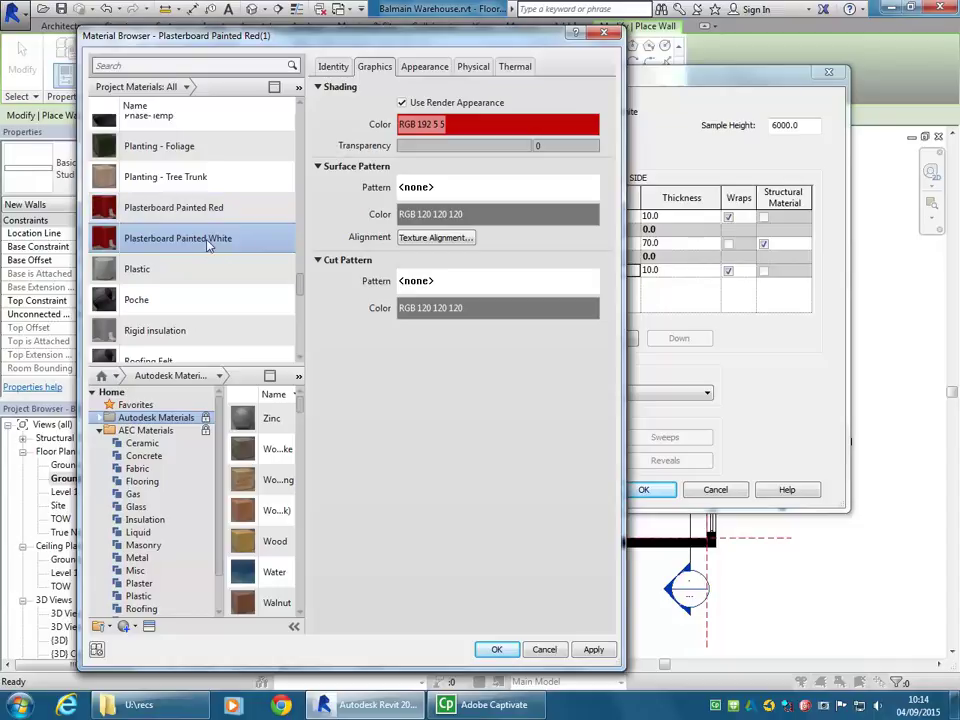
Show the new material's Appearance settings, still carrying red RGB 192 5 5.
{"action": "left_click", "coordinate": [422, 70]}
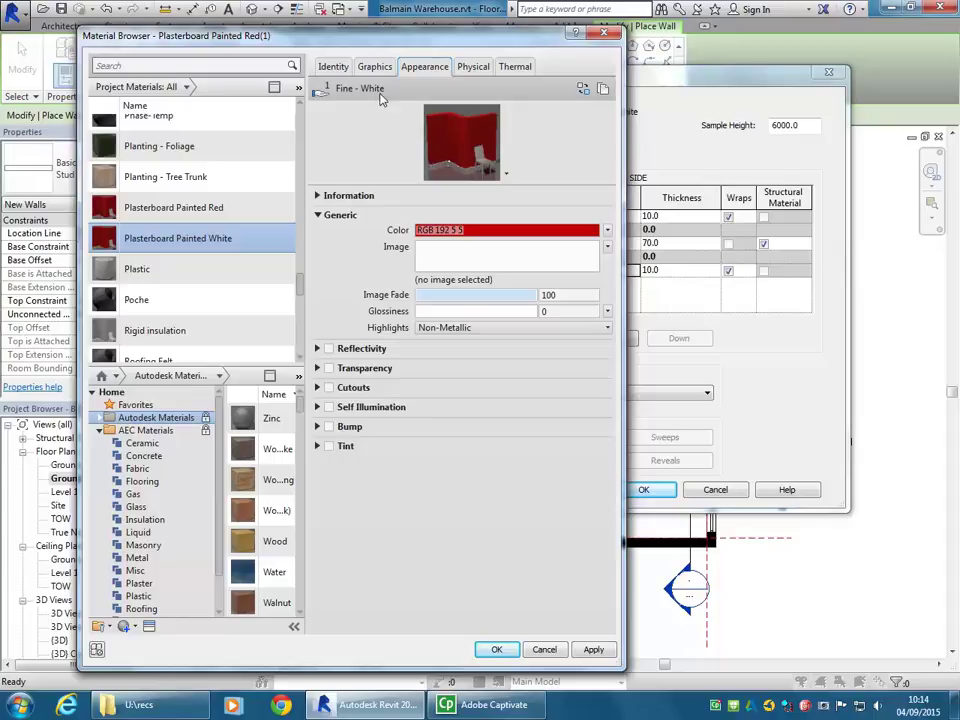
{"action": "mouse_move", "coordinate": [380, 96]}
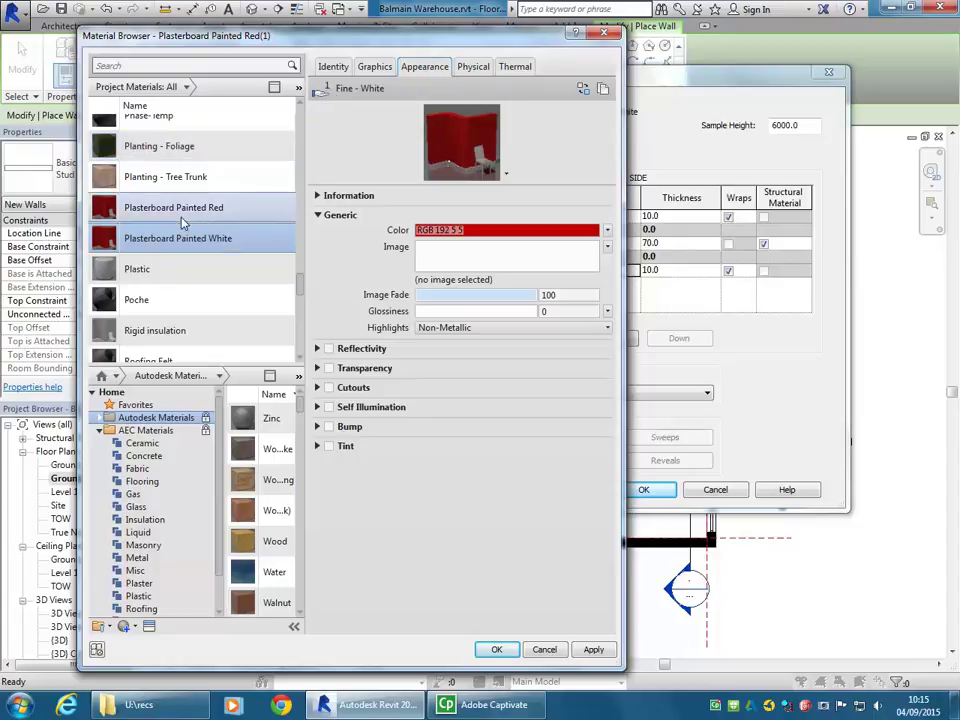
{"action": "mouse_move", "coordinate": [313, 108]}
{"action": "scroll", "coordinate": [220, 230], "scroll_direction": "up", "scroll_amount": 1}
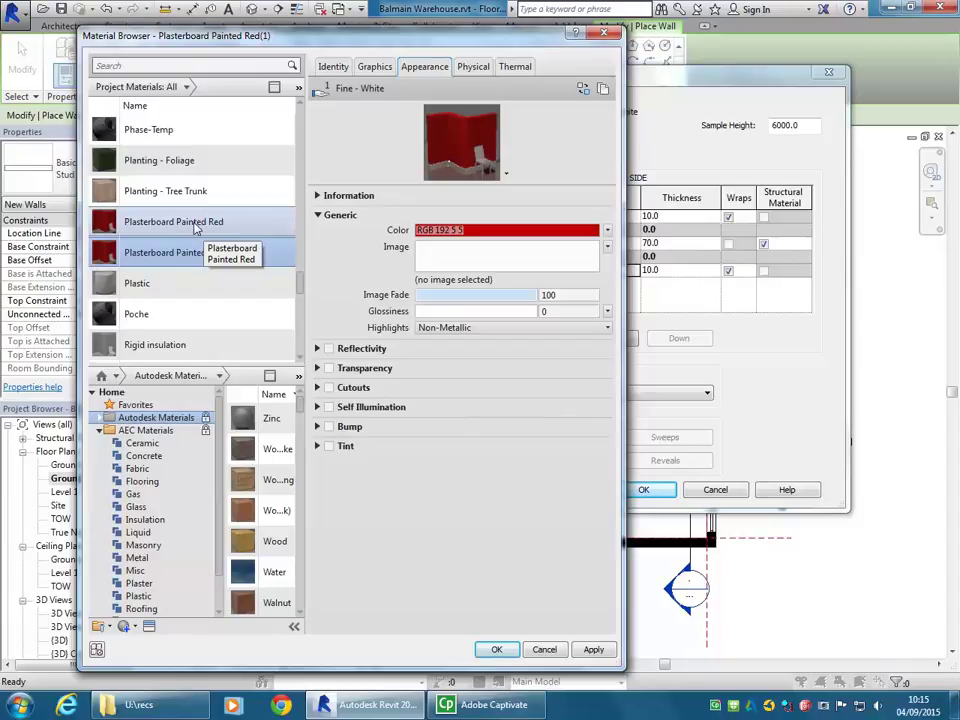
Try a blue appearance colour, then restore red on the shared appearance asset.
{"action": "left_click", "coordinate": [496, 234]}
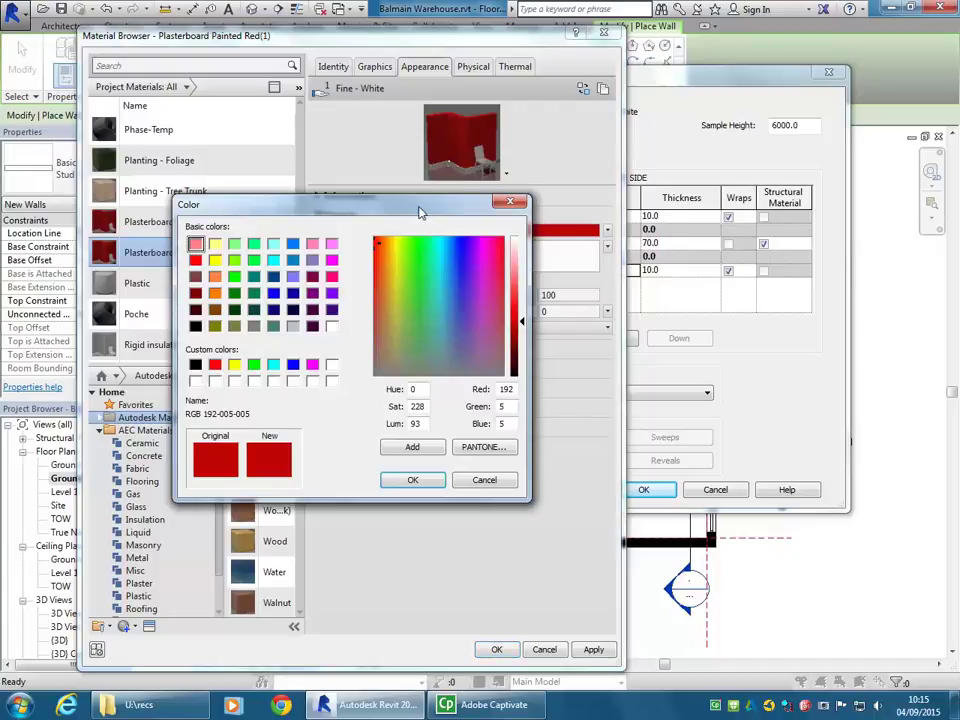
{"action": "left_click_drag", "start_coordinate": [420, 210], "coordinate": [748, 93]}
{"action": "left_click", "coordinate": [601, 174]}
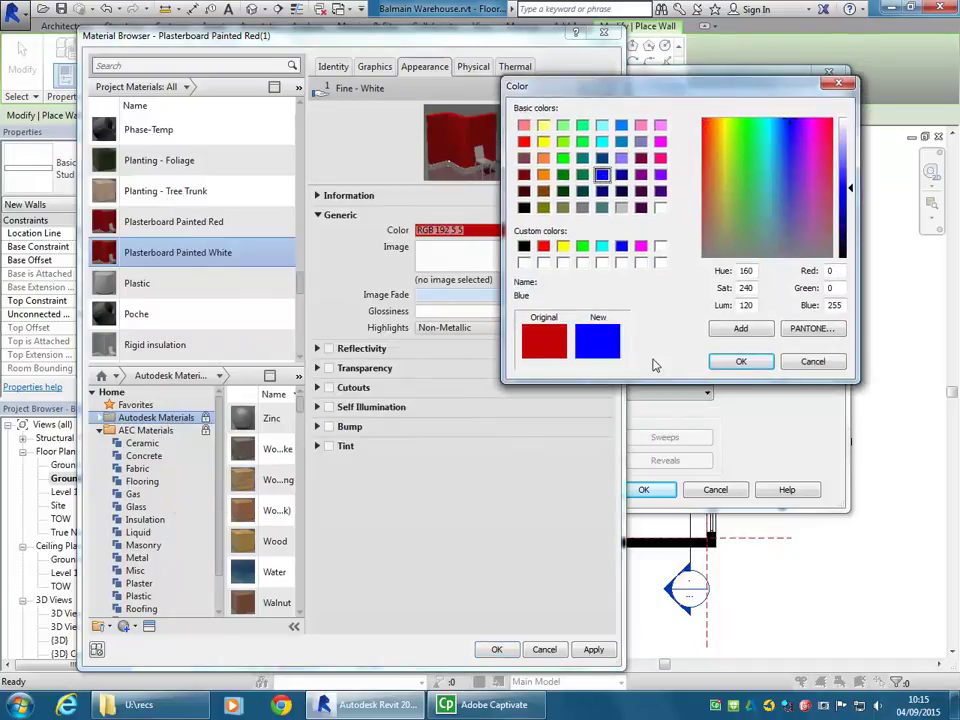
{"action": "left_click", "coordinate": [740, 362]}
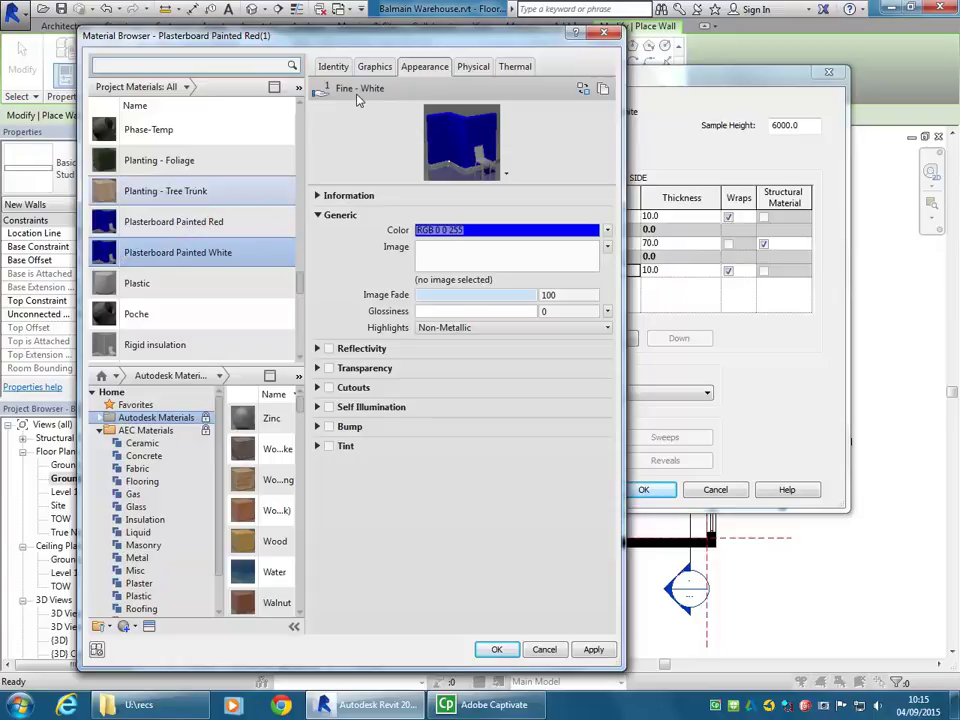
{"action": "left_click", "coordinate": [477, 231]}
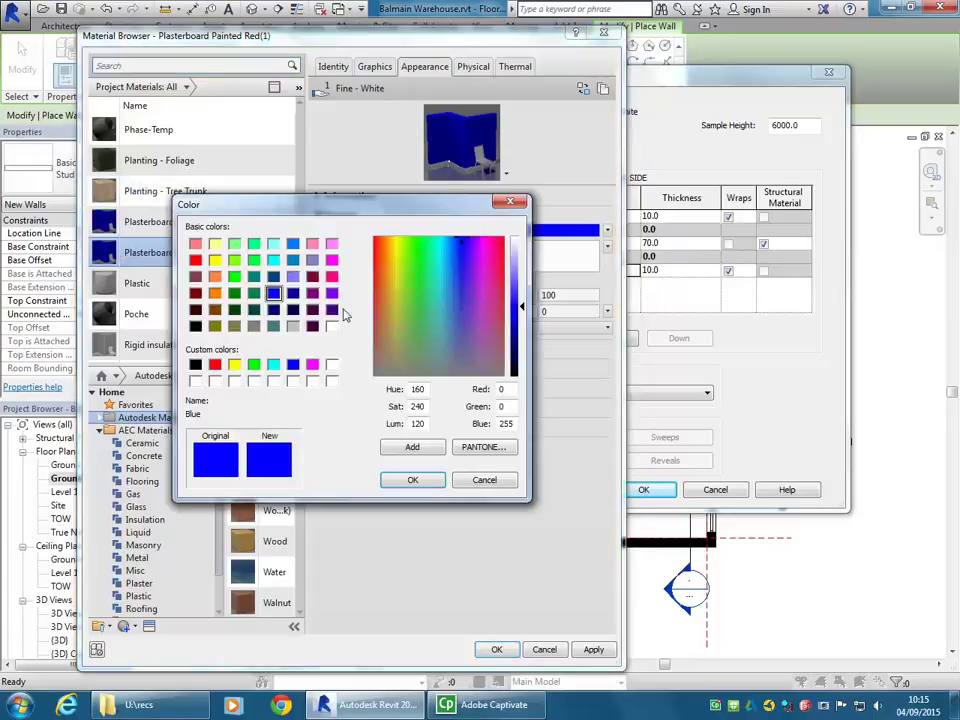
{"action": "left_click", "coordinate": [195, 260]}
{"action": "left_click_drag", "start_coordinate": [378, 246], "coordinate": [380, 249]}
{"action": "left_click", "coordinate": [378, 243]}
{"action": "left_click", "coordinate": [412, 480]}
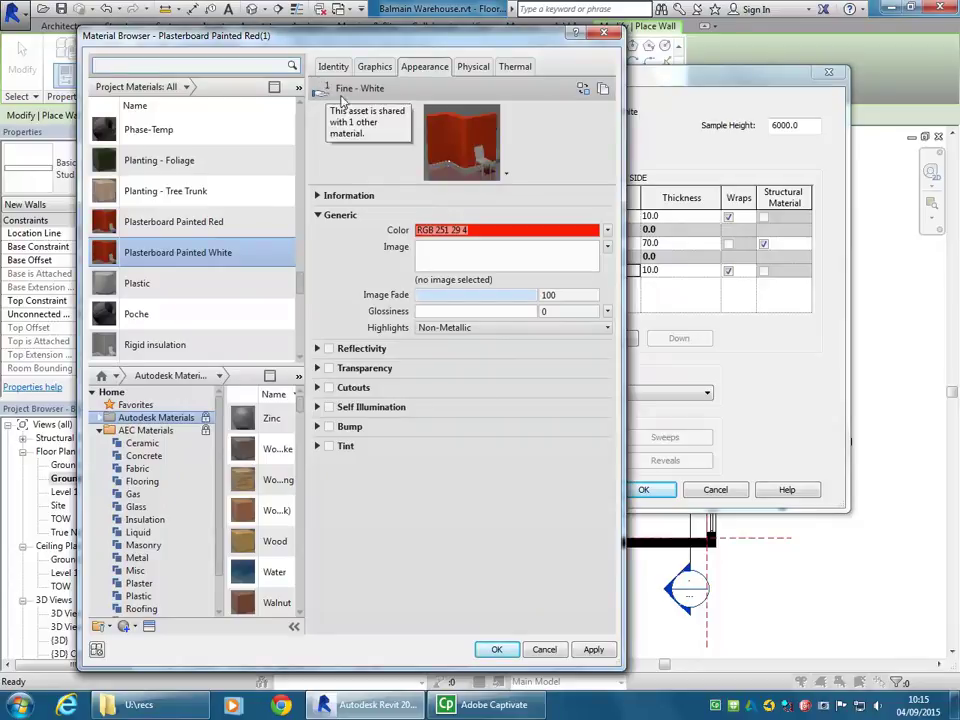
Duplicate the appearance asset and set its colour to off-white RGB 253 251 251.
{"action": "right_click", "coordinate": [425, 70]}
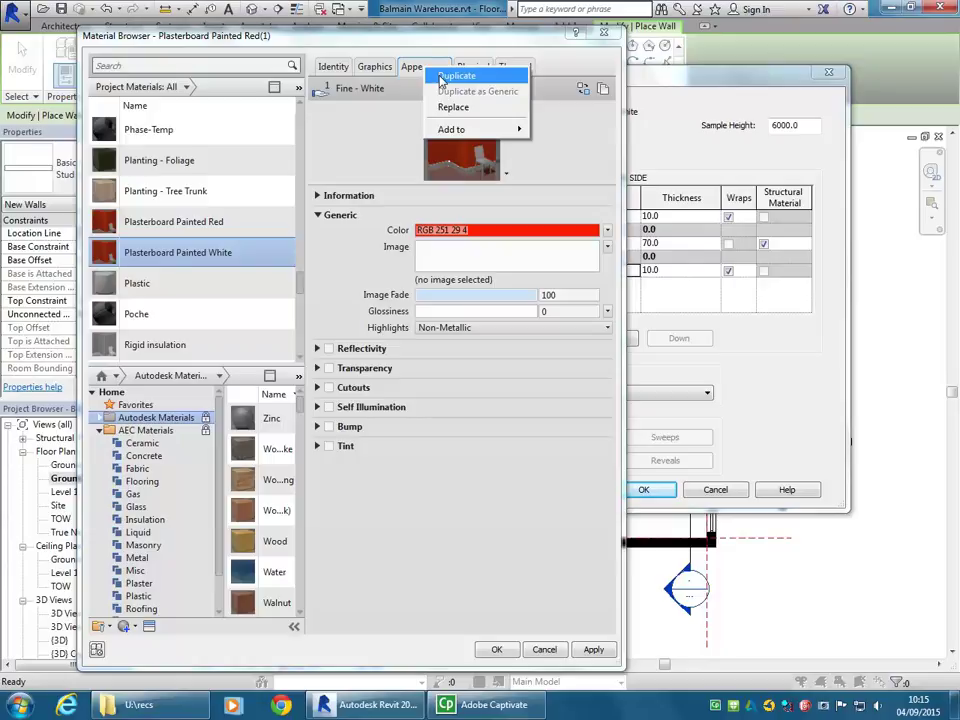
{"action": "left_click", "coordinate": [452, 76]}
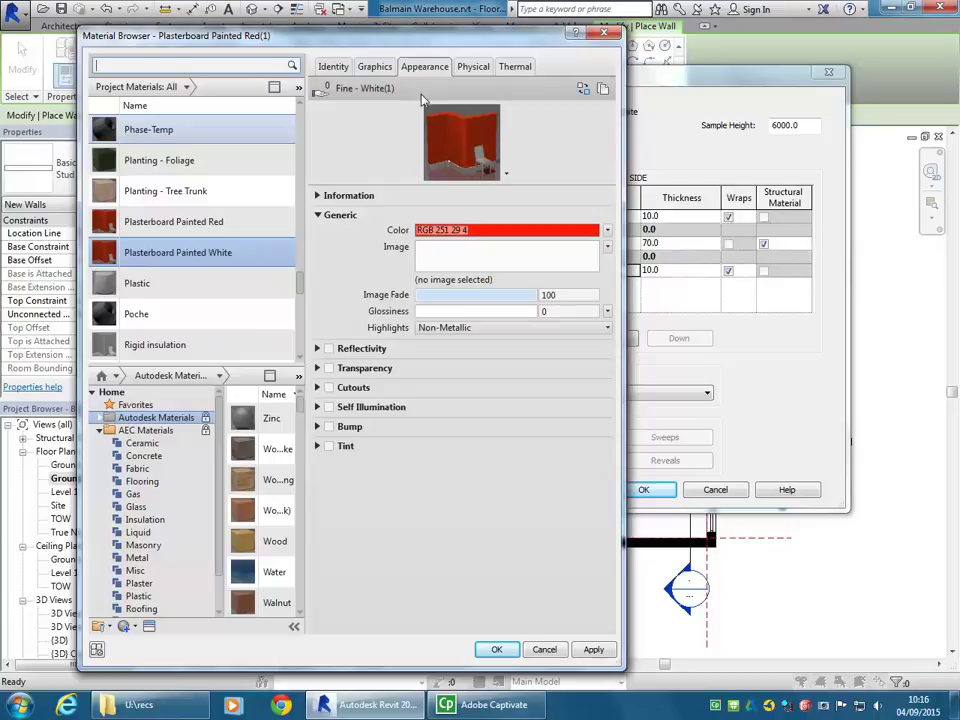
{"action": "left_click", "coordinate": [495, 231]}
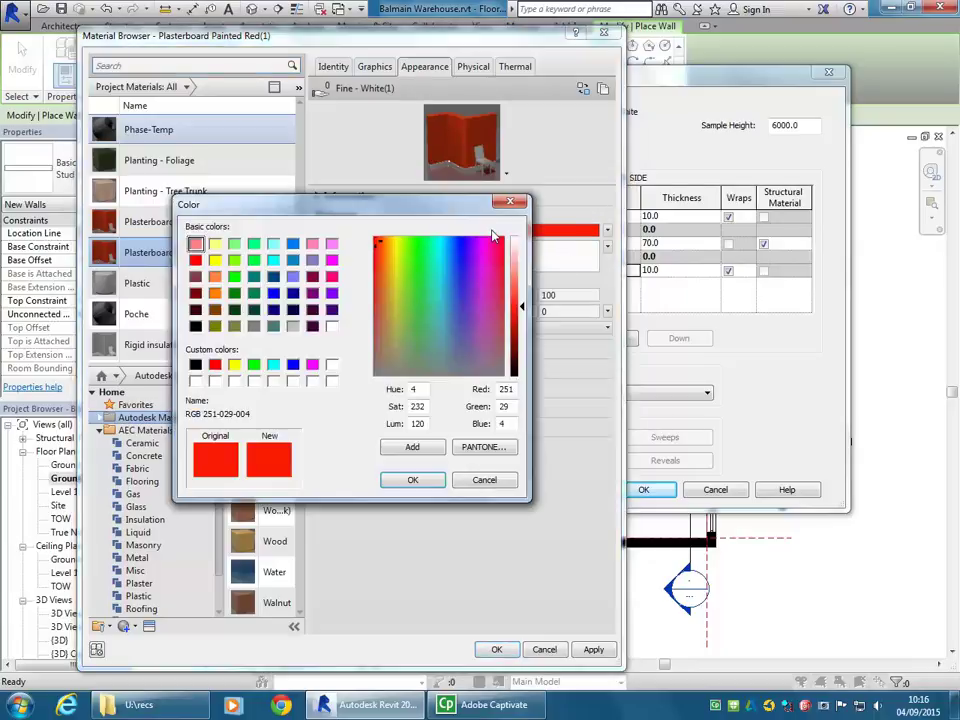
{"action": "left_click_drag", "start_coordinate": [521, 311], "coordinate": [521, 240]}
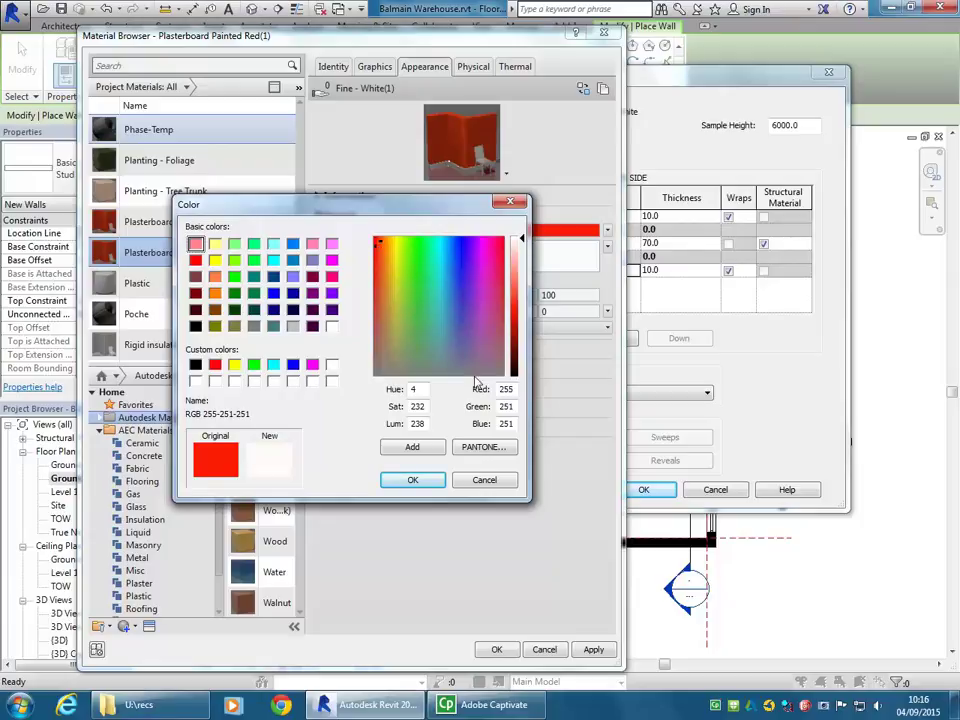
{"action": "double_click", "coordinate": [506, 389]}
{"action": "type", "text": "2"}
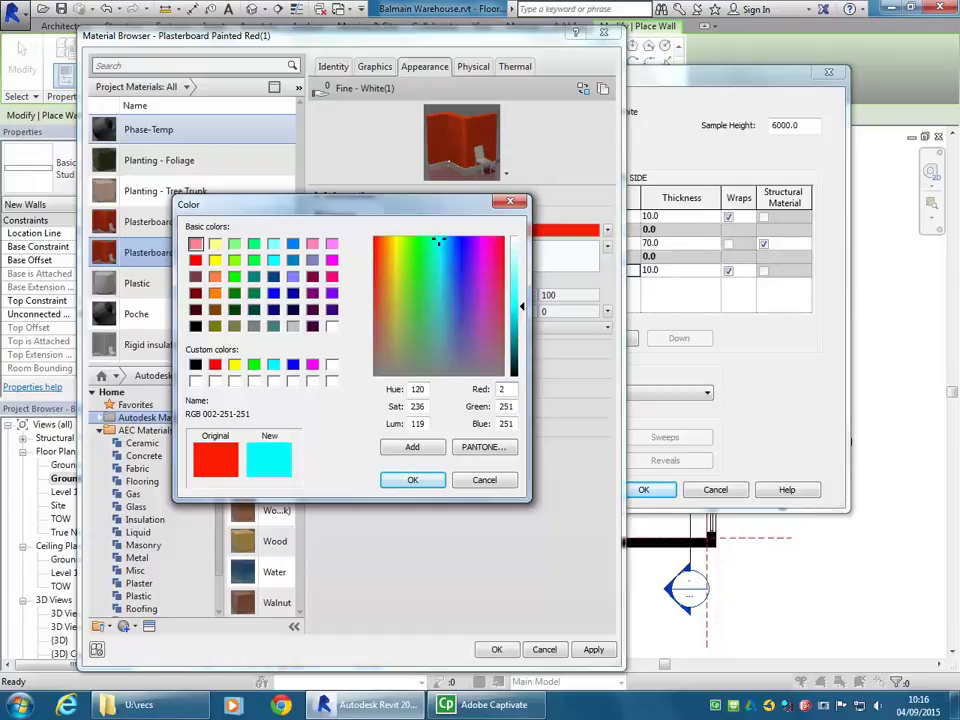
{"action": "type", "text": "51"}
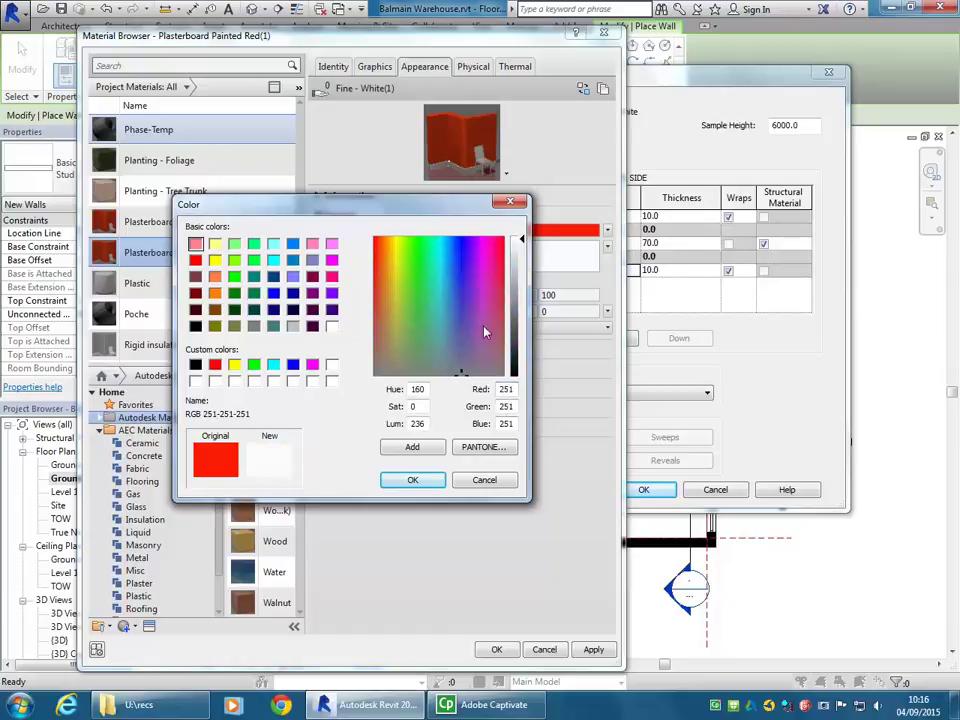
{"action": "left_click_drag", "start_coordinate": [523, 244], "coordinate": [523, 240]}
{"action": "double_click", "coordinate": [507, 389]}
{"action": "type", "text": "253"}
{"action": "key", "text": "Tab"}
{"action": "left_click", "coordinate": [422, 483]}
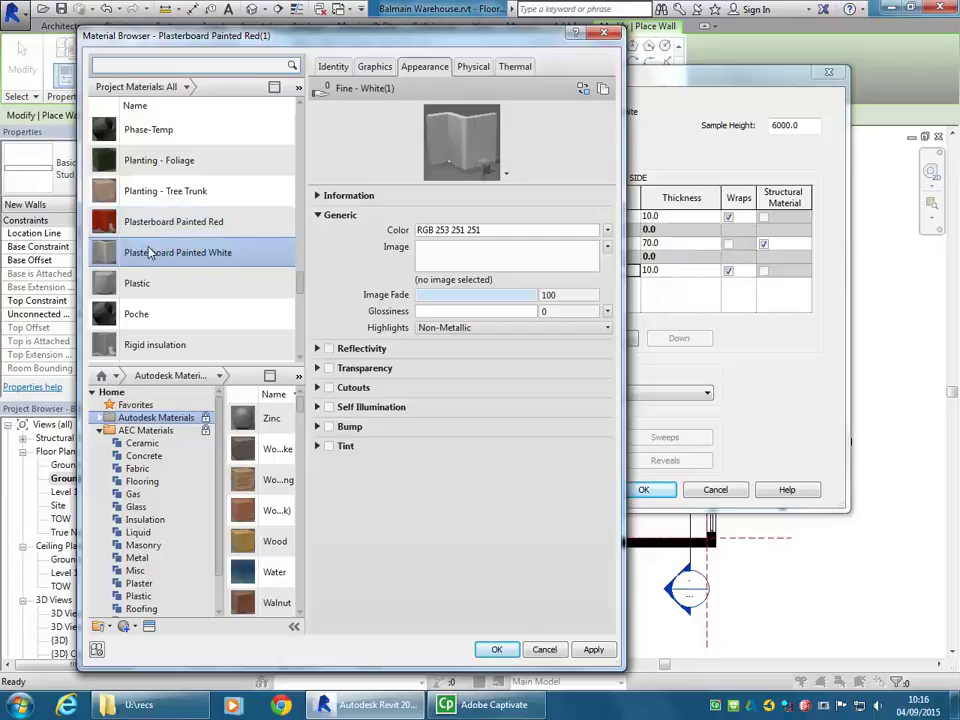
Check the graphics shading colour and return to the assembly with the white finish layer.
{"action": "scroll", "coordinate": [148, 252], "scroll_direction": "down", "scroll_amount": 1}
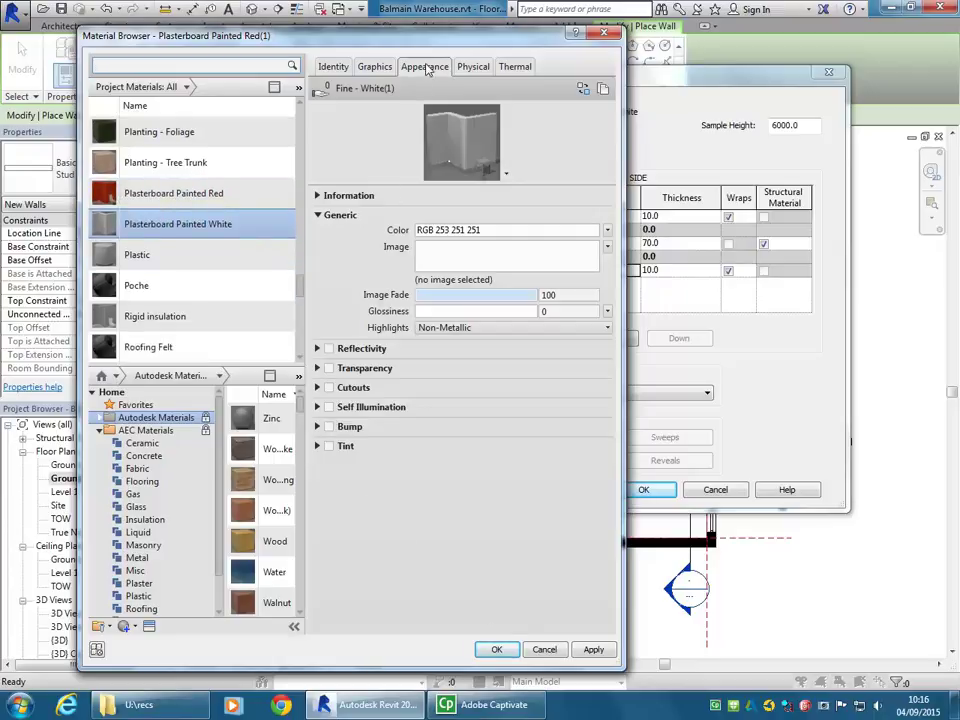
{"action": "left_click", "coordinate": [375, 68]}
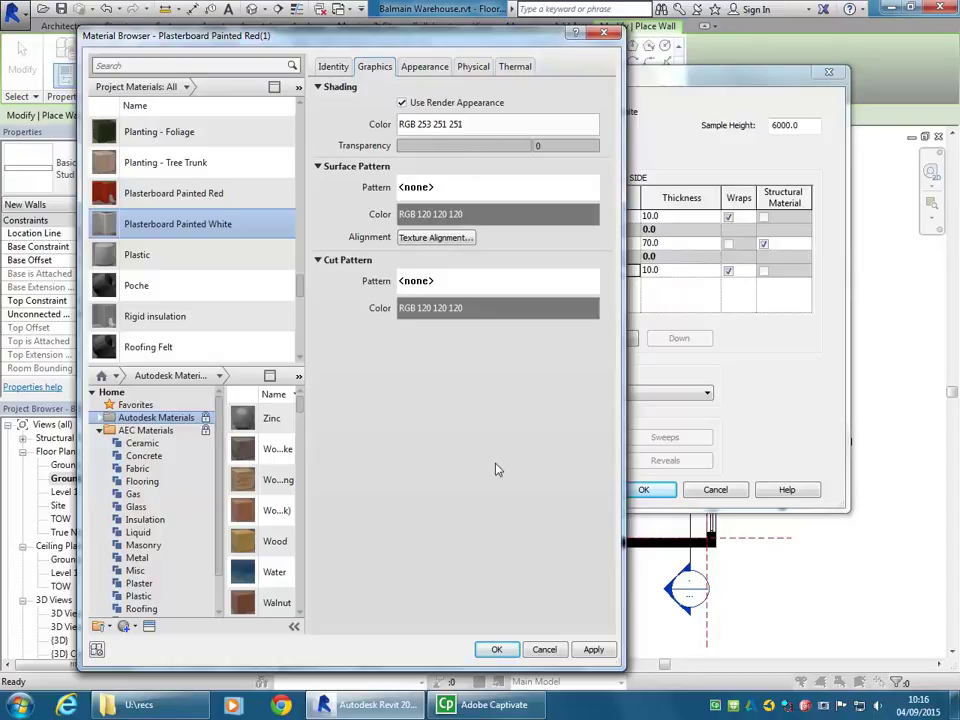
{"action": "left_click", "coordinate": [497, 649]}
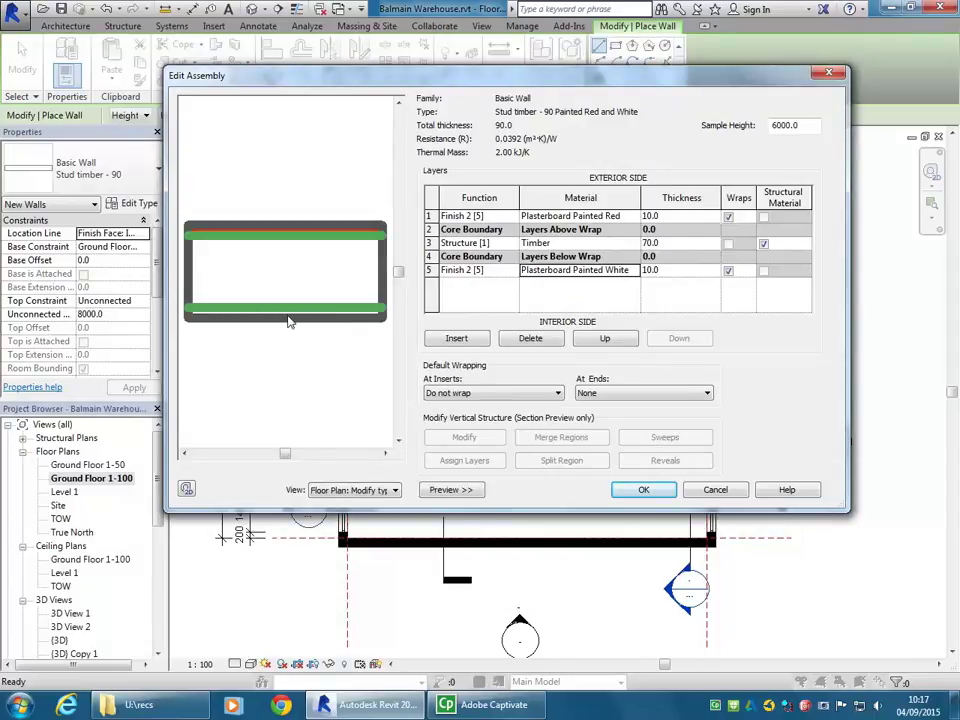
Review the inner finish layer's function, 10.0 thickness and Plasterboard Painted White material.
{"action": "left_click", "coordinate": [490, 273]}
{"action": "left_click", "coordinate": [490, 273]}
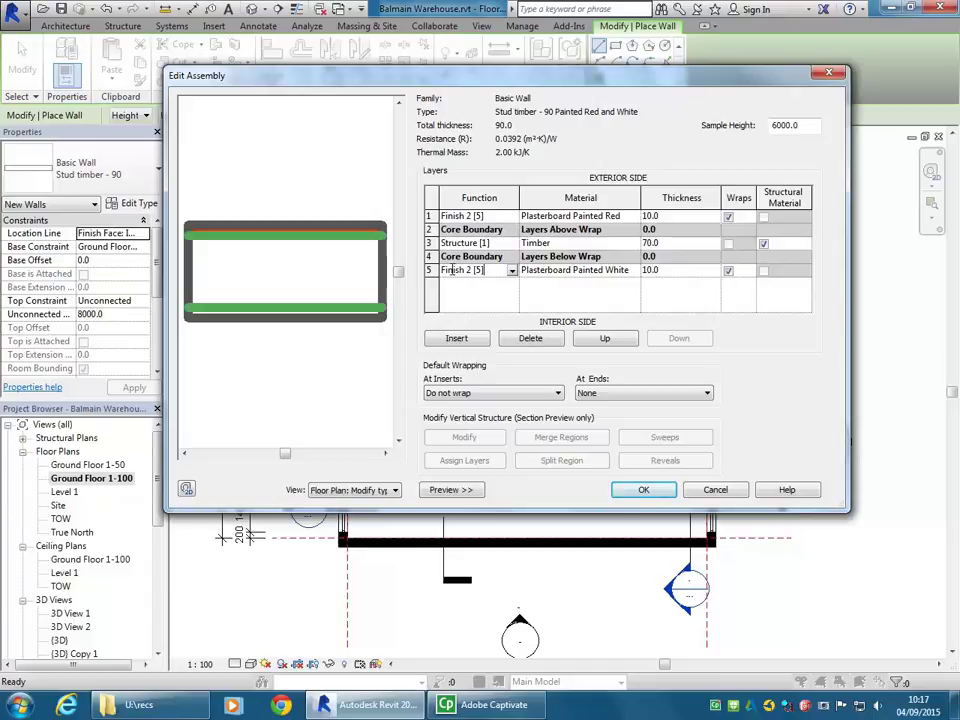
{"action": "left_click", "coordinate": [677, 270]}
{"action": "left_click", "coordinate": [491, 270]}
{"action": "left_click", "coordinate": [595, 270]}
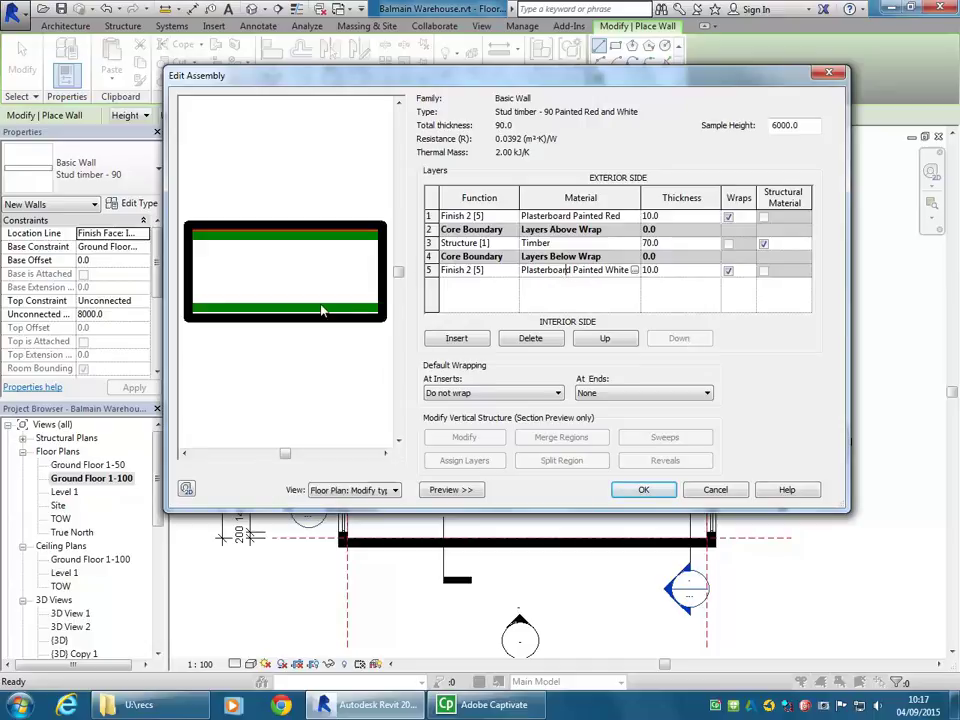
{"action": "scroll", "coordinate": [338, 311], "scroll_direction": "up", "scroll_amount": 5}
{"action": "scroll", "coordinate": [335, 292], "scroll_direction": "down", "scroll_amount": 3}
{"action": "scroll", "coordinate": [335, 292], "scroll_direction": "up", "scroll_amount": 3}
{"action": "scroll", "coordinate": [335, 292], "scroll_direction": "down", "scroll_amount": 1}
{"action": "scroll", "coordinate": [335, 292], "scroll_direction": "up", "scroll_amount": 1}
{"action": "scroll", "coordinate": [335, 292], "scroll_direction": "down", "scroll_amount": 1}
{"action": "scroll", "coordinate": [335, 292], "scroll_direction": "up", "scroll_amount": 1}
{"action": "scroll", "coordinate": [335, 291], "scroll_direction": "down", "scroll_amount": 1}
{"action": "scroll", "coordinate": [320, 291], "scroll_direction": "up", "scroll_amount": 1}
{"action": "scroll", "coordinate": [306, 291], "scroll_direction": "down", "scroll_amount": 1}
{"action": "scroll", "coordinate": [306, 286], "scroll_direction": "up", "scroll_amount": 1}
{"action": "scroll", "coordinate": [293, 279], "scroll_direction": "down", "scroll_amount": 1}
{"action": "scroll", "coordinate": [279, 274], "scroll_direction": "up", "scroll_amount": 1}
{"action": "scroll", "coordinate": [279, 272], "scroll_direction": "down", "scroll_amount": 1}
{"action": "scroll", "coordinate": [284, 265], "scroll_direction": "up", "scroll_amount": 1}
{"action": "scroll", "coordinate": [284, 263], "scroll_direction": "down", "scroll_amount": 1}
{"action": "scroll", "coordinate": [290, 266], "scroll_direction": "up", "scroll_amount": 1}
{"action": "scroll", "coordinate": [296, 300], "scroll_direction": "down", "scroll_amount": 1}
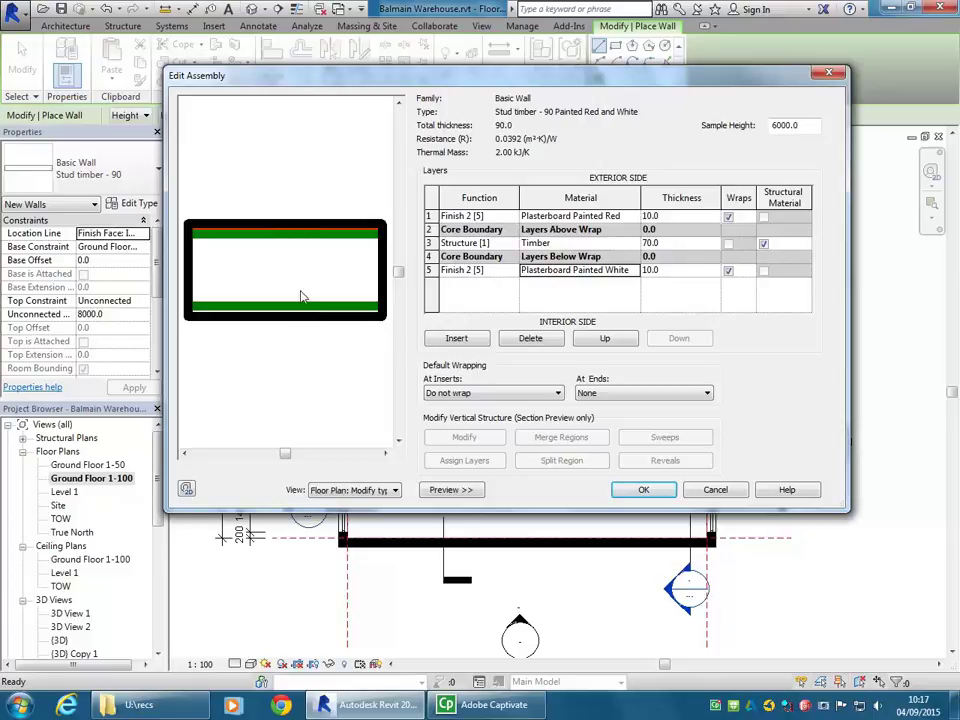
Keep Finish 2 [5] as the inner layer function and accept the wall layers.
{"action": "left_click", "coordinate": [480, 243]}
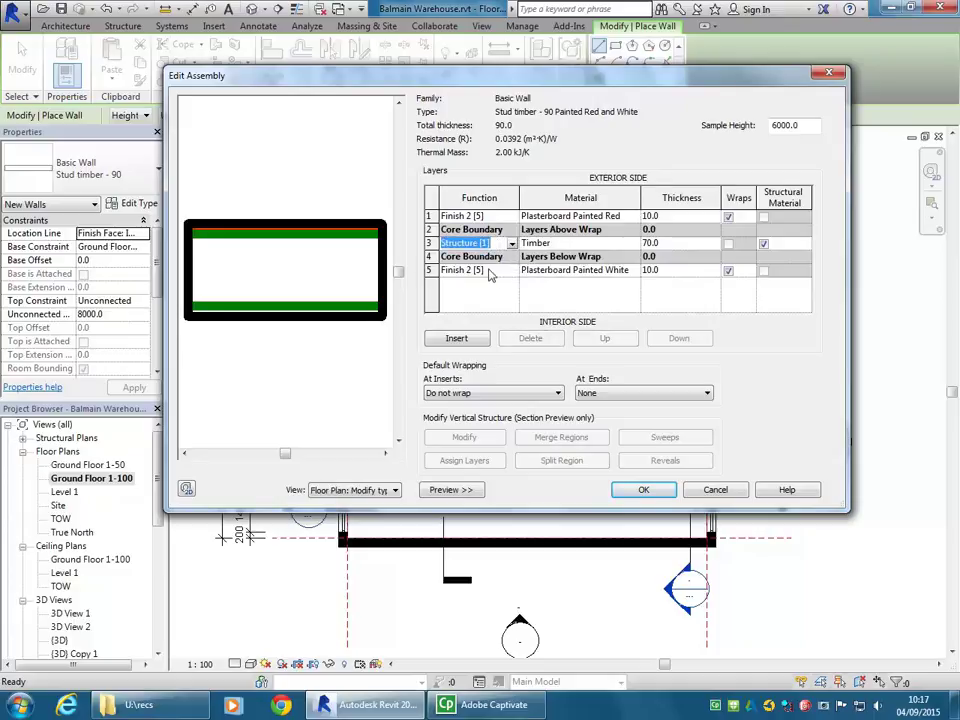
{"action": "left_click", "coordinate": [512, 271]}
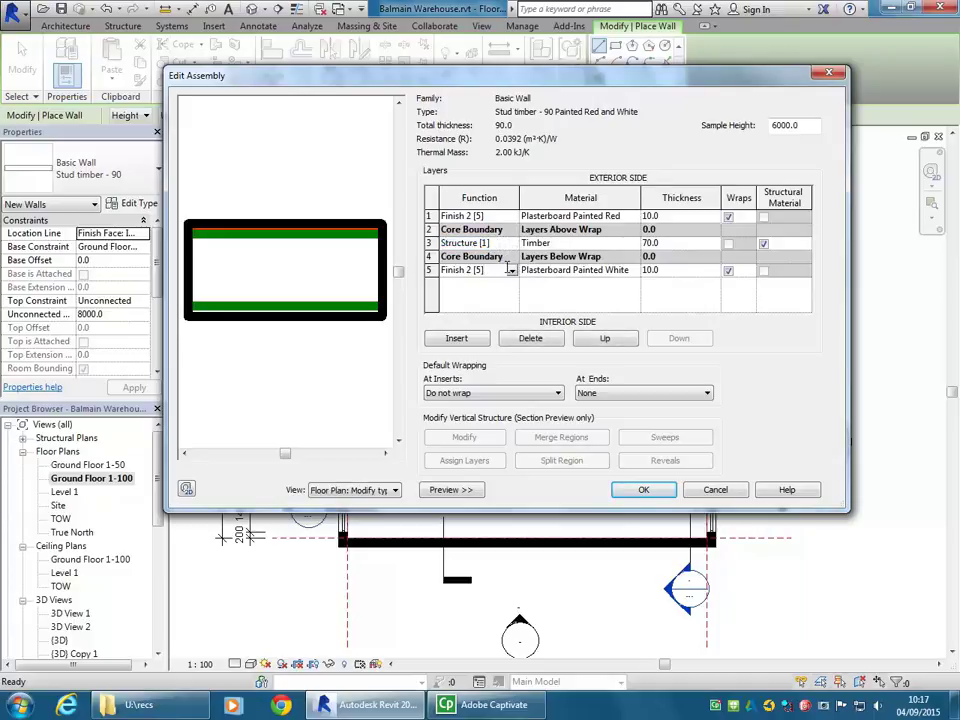
{"action": "left_click", "coordinate": [512, 271]}
{"action": "left_click", "coordinate": [513, 272]}
{"action": "left_click", "coordinate": [652, 492]}
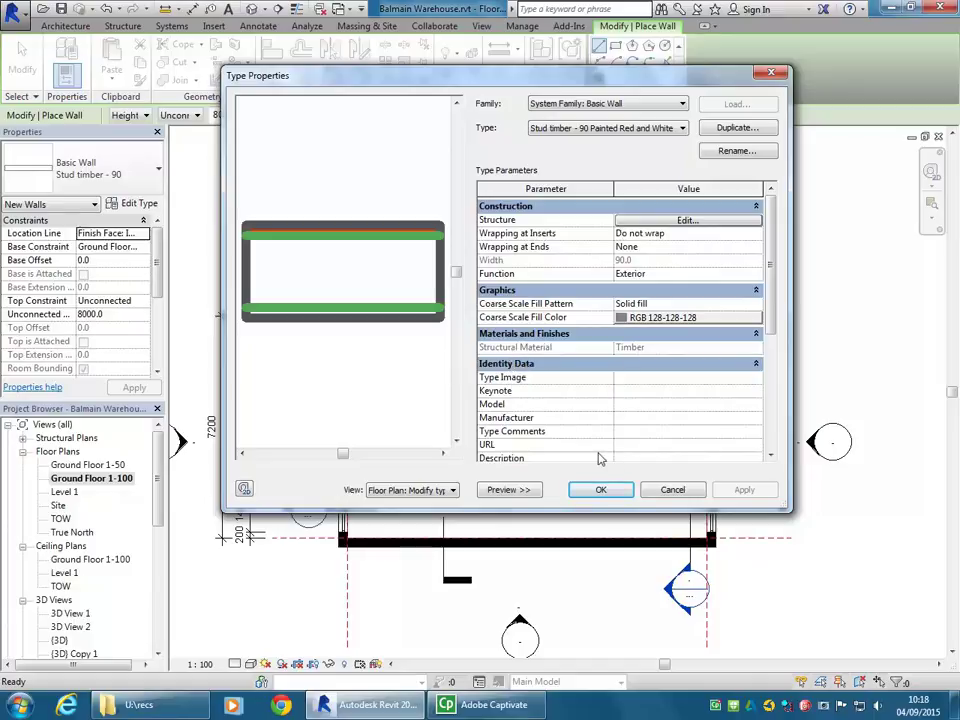
Accept the Painted Red and White wall type and set new walls to rise up to TOW.
{"action": "left_click", "coordinate": [600, 490]}
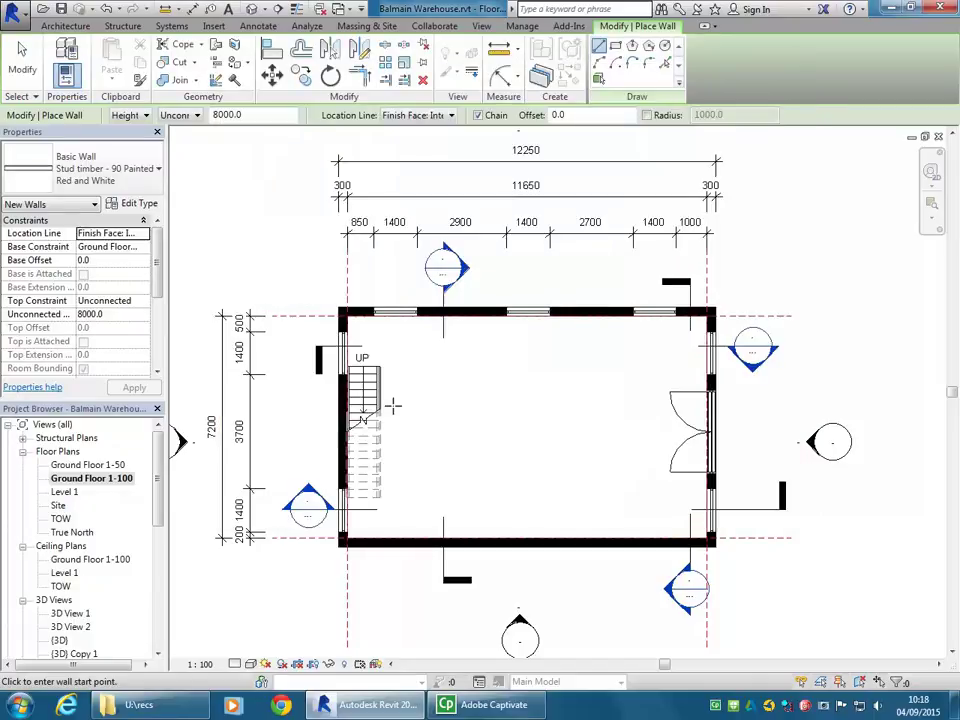
{"action": "scroll", "coordinate": [376, 500], "scroll_direction": "up", "scroll_amount": 4}
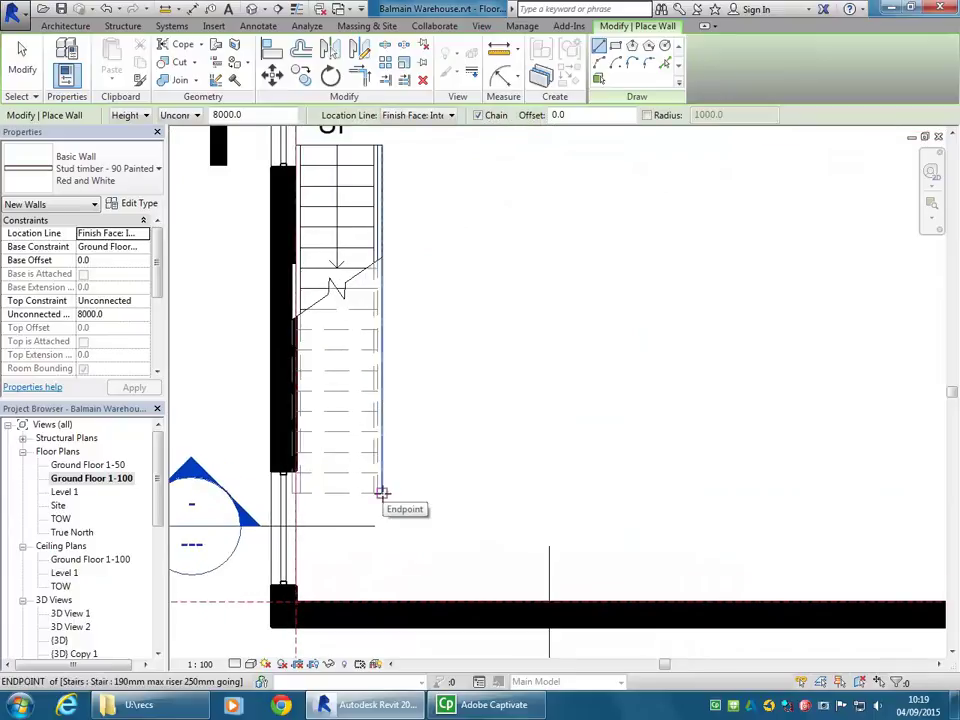
{"action": "scroll", "coordinate": [400, 460], "scroll_direction": "down", "scroll_amount": 4}
{"action": "scroll", "coordinate": [385, 440], "scroll_direction": "up", "scroll_amount": 3}
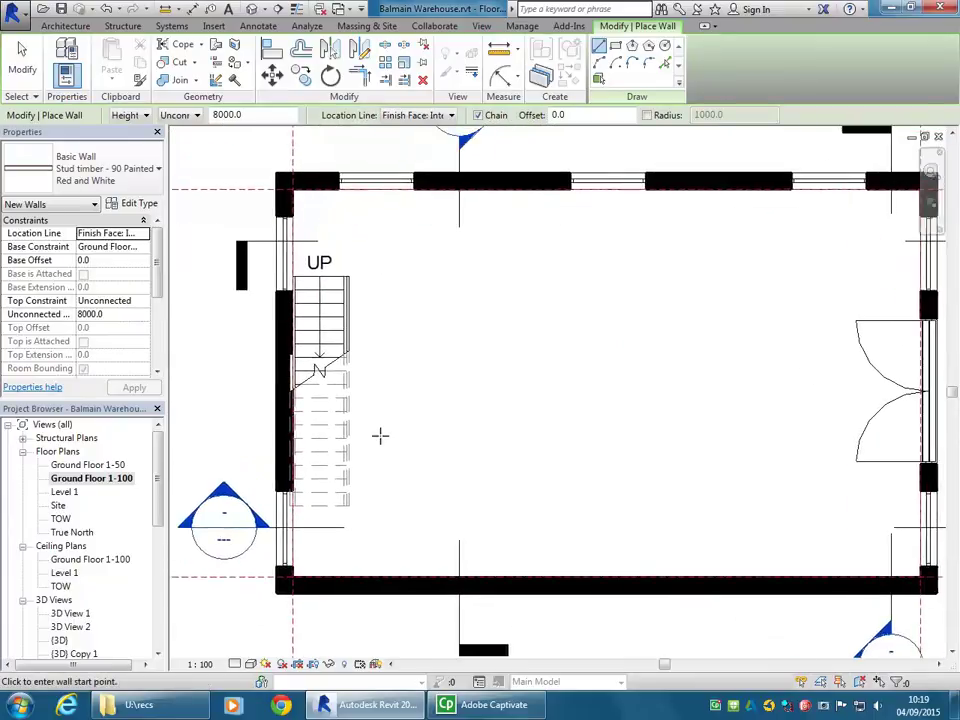
{"action": "middle_click_drag", "start_coordinate": [382, 500], "coordinate": [384, 501]}
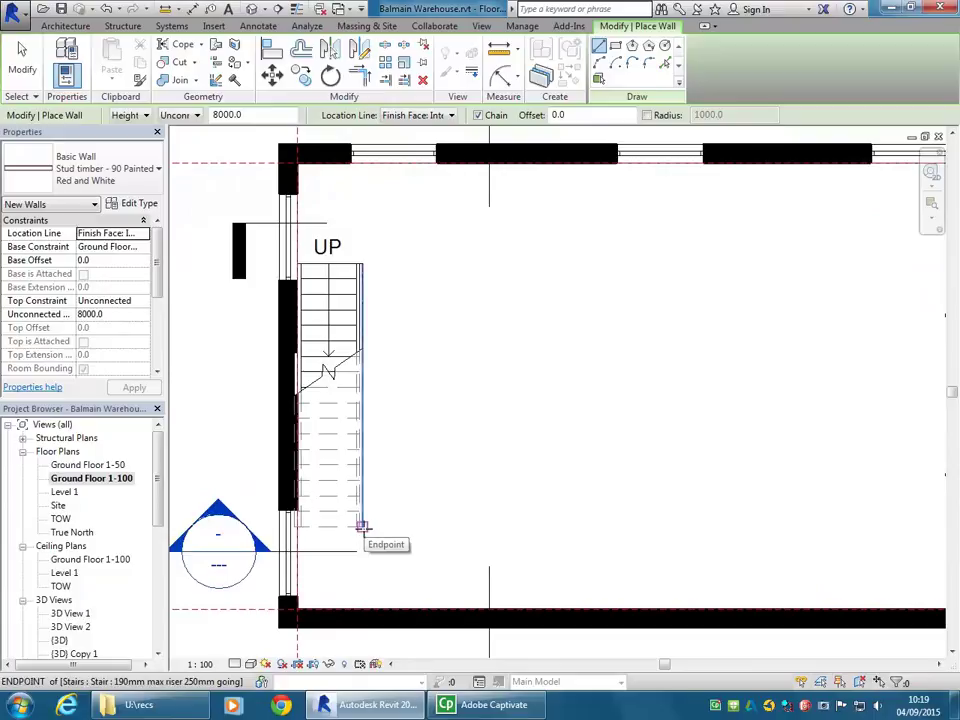
{"action": "left_click", "coordinate": [178, 115]}
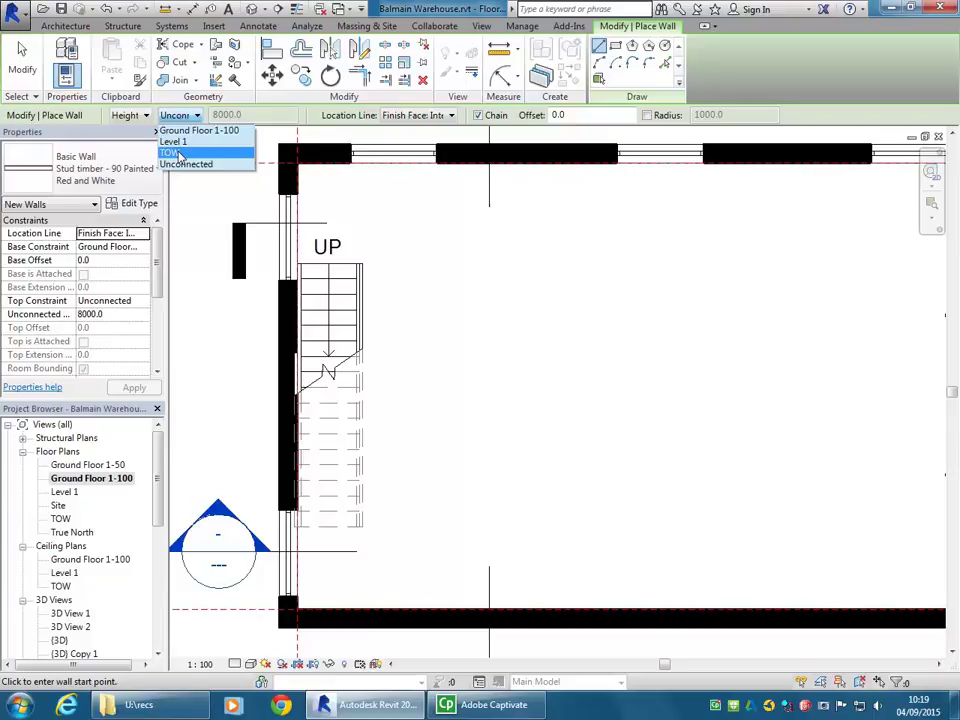
{"action": "left_click", "coordinate": [172, 153]}
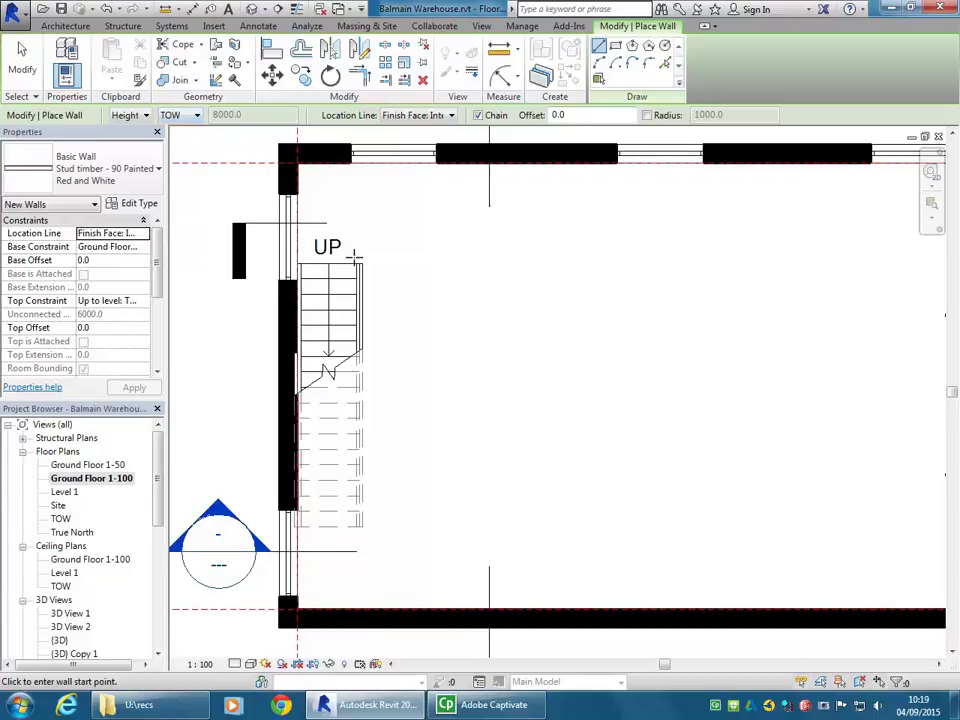
Draw a wall along the stair's open side from its top corner to its bottom end.
{"action": "middle_click_drag", "start_coordinate": [355, 258], "coordinate": [381, 250]}
{"action": "scroll", "coordinate": [392, 285], "scroll_direction": "up", "scroll_amount": 1}
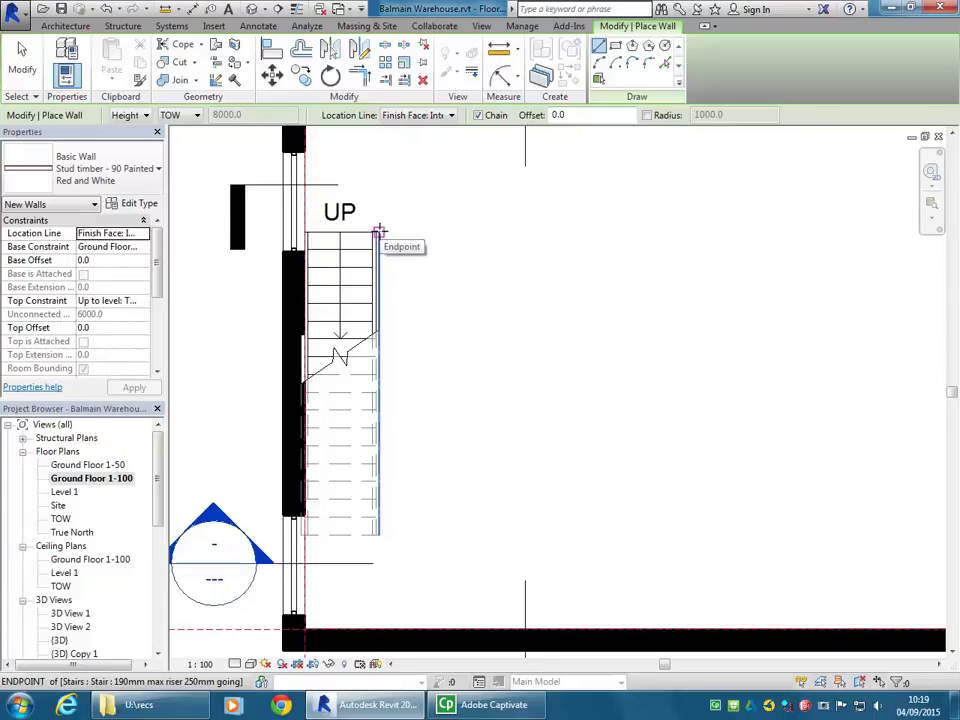
{"action": "left_click", "coordinate": [378, 232]}
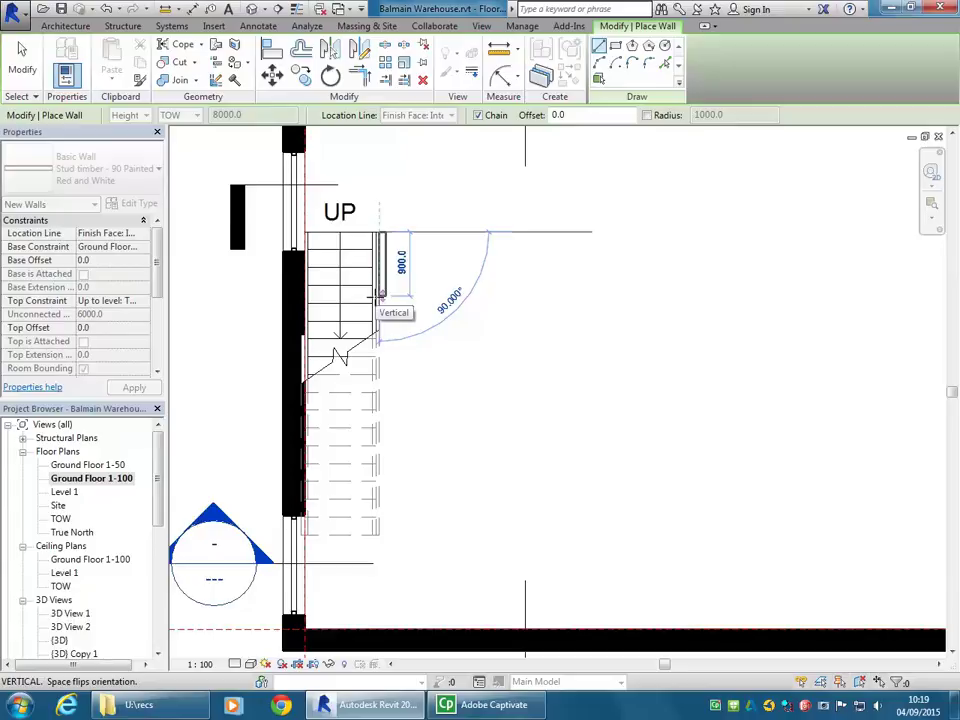
{"action": "middle_click_drag", "start_coordinate": [380, 298], "coordinate": [392, 266]}
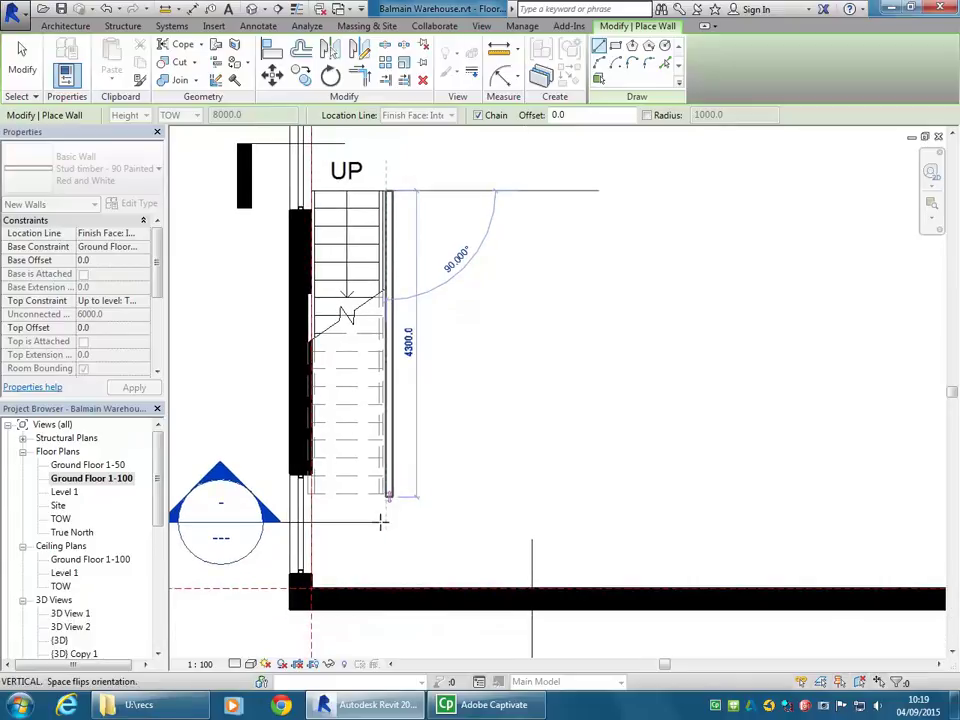
{"action": "scroll", "coordinate": [385, 500], "scroll_direction": "up", "scroll_amount": 5}
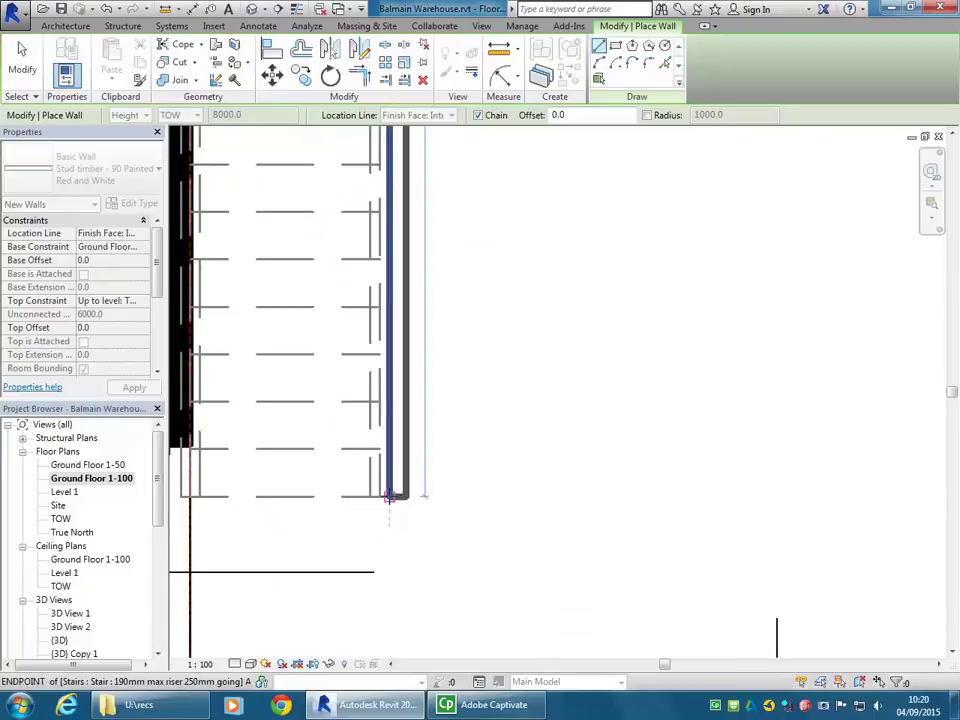
{"action": "left_click", "coordinate": [390, 495]}
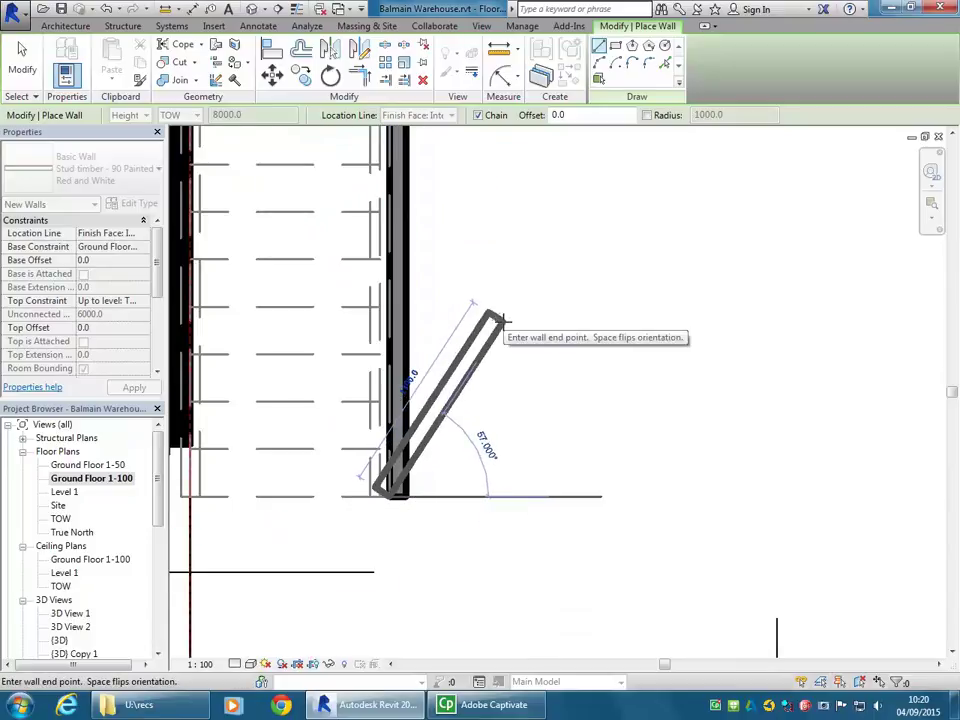
{"action": "key", "text": "Escape"}
{"action": "scroll", "coordinate": [441, 448], "scroll_direction": "down", "scroll_amount": 6}
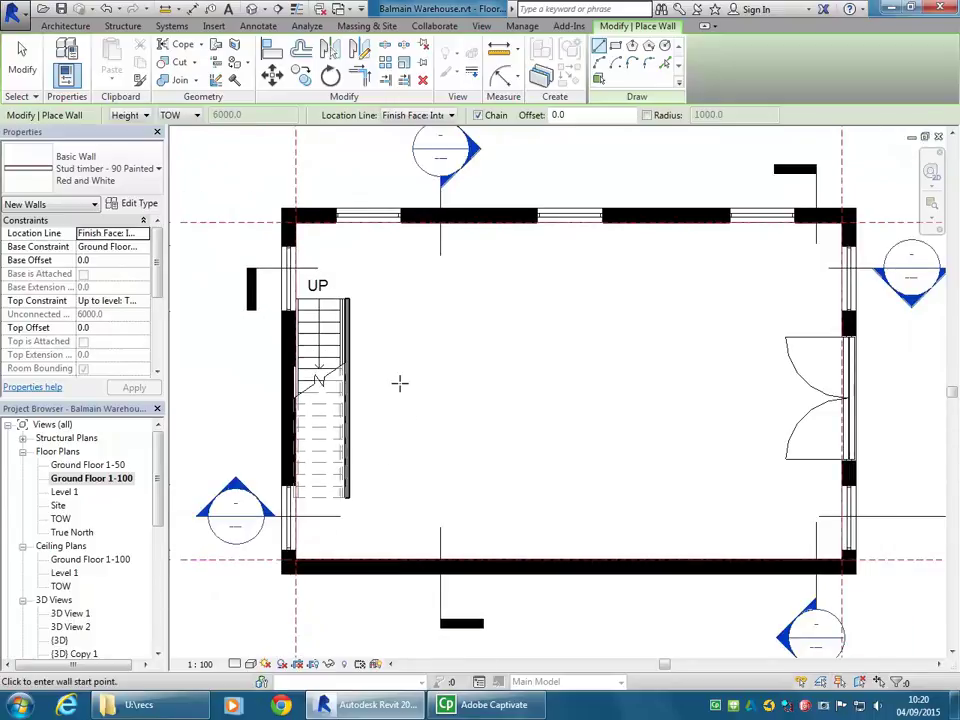
{"action": "key", "text": "Escape"}
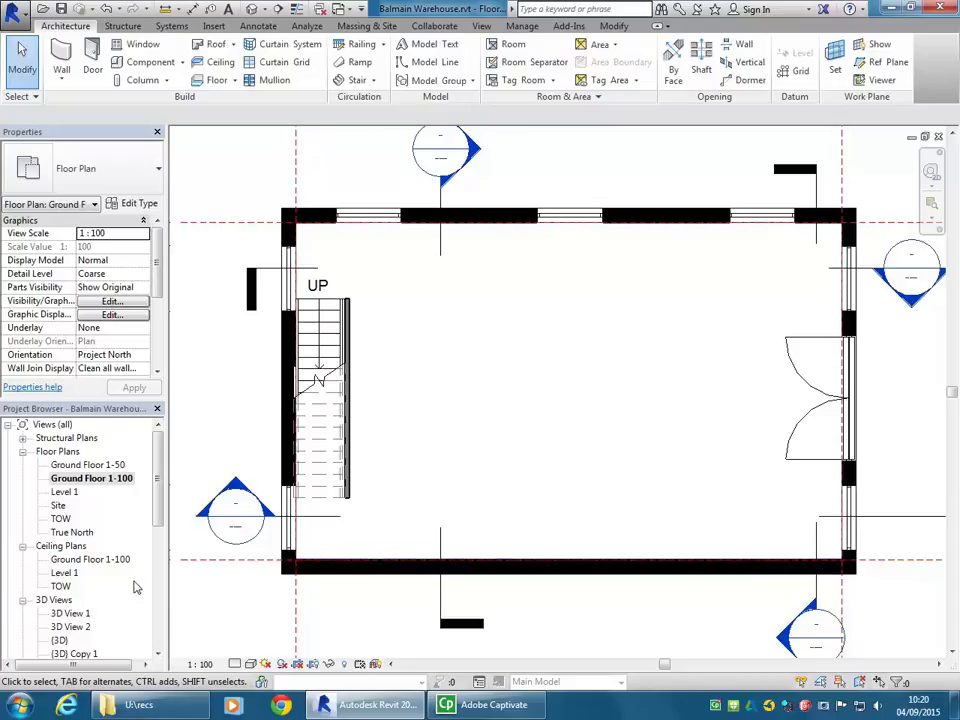
{"action": "left_click_drag", "start_coordinate": [160, 480], "coordinate": [105, 544]}
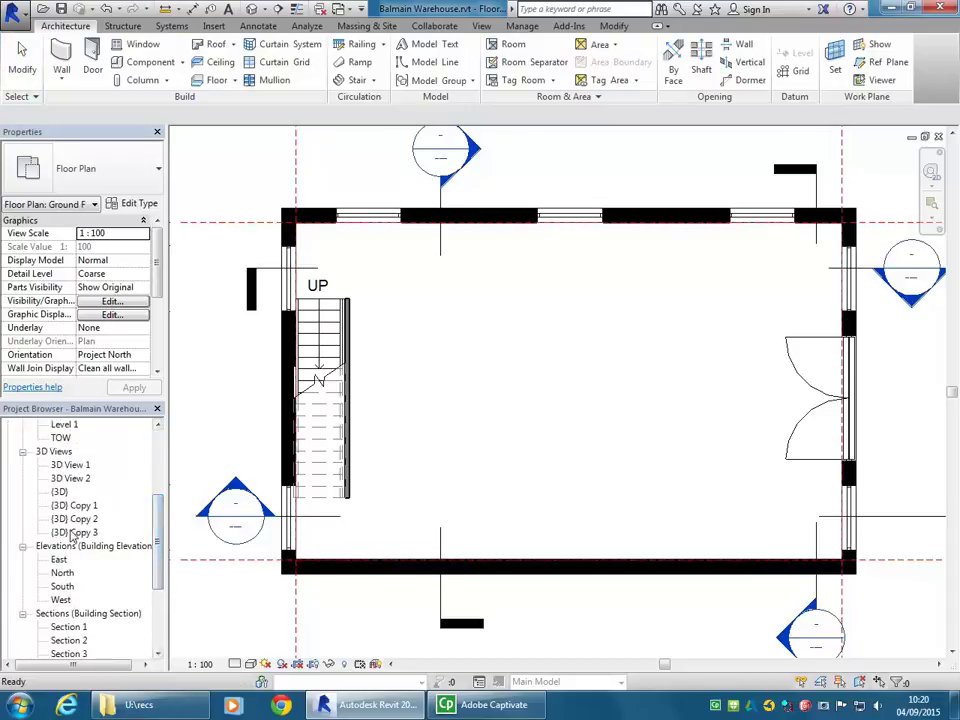
{"action": "double_click", "coordinate": [100, 532]}
{"action": "middle_click_drag", "start_coordinate": [744, 489], "coordinate": [579, 422], "text": "shift"}
{"action": "scroll", "coordinate": [632, 541], "scroll_direction": "up", "scroll_amount": 5}
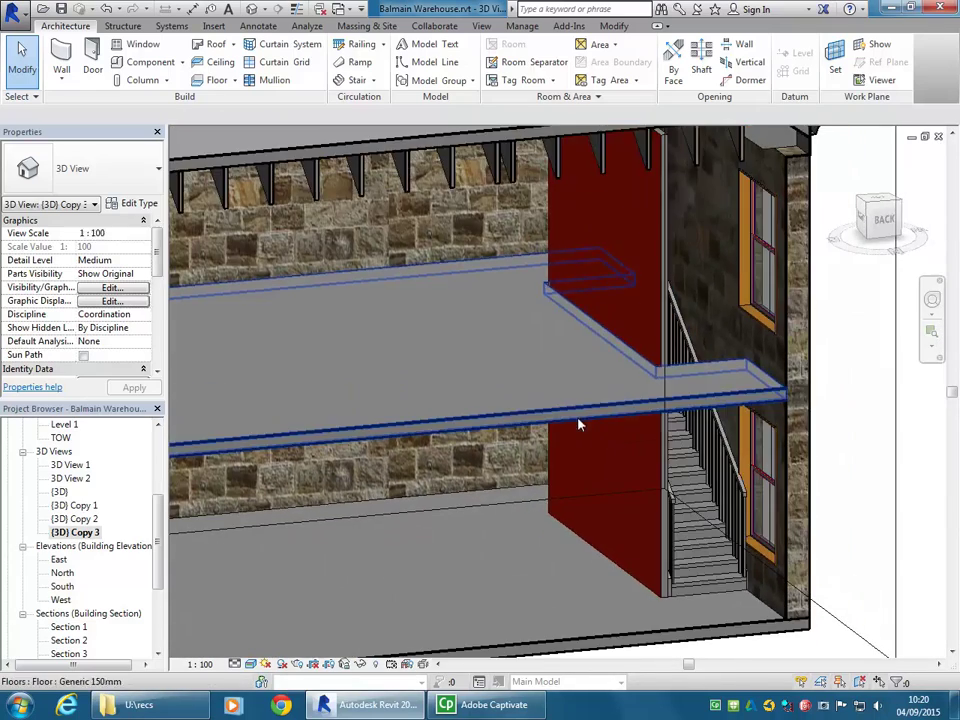
{"action": "middle_click_drag", "start_coordinate": [487, 481], "coordinate": [157, 572], "text": "shift"}
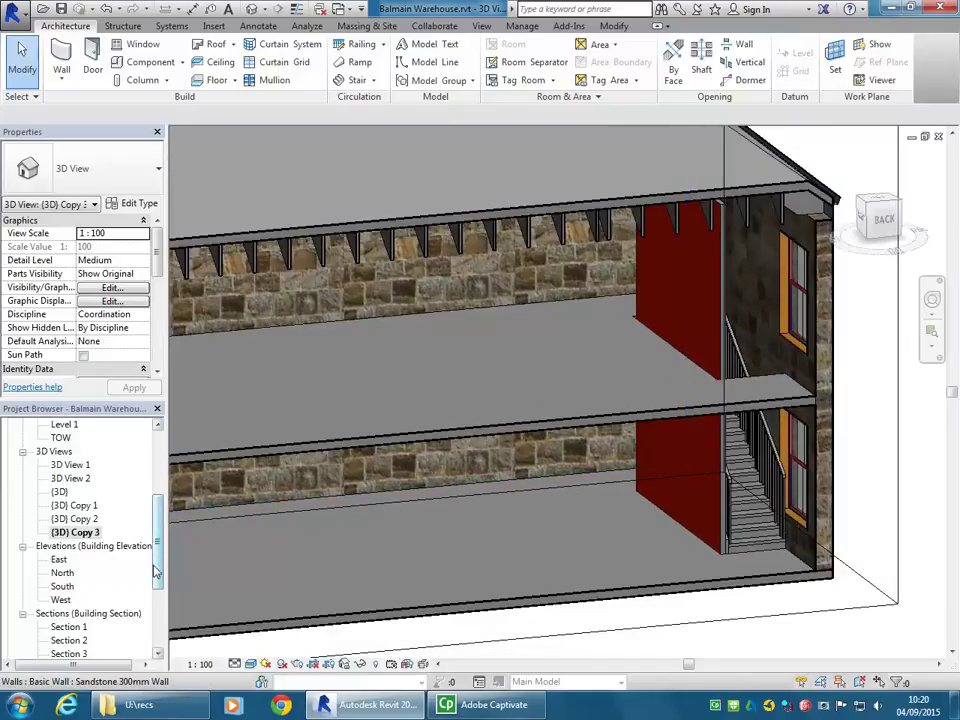
{"action": "scroll", "coordinate": [120, 548], "scroll_direction": "up", "scroll_amount": 5}
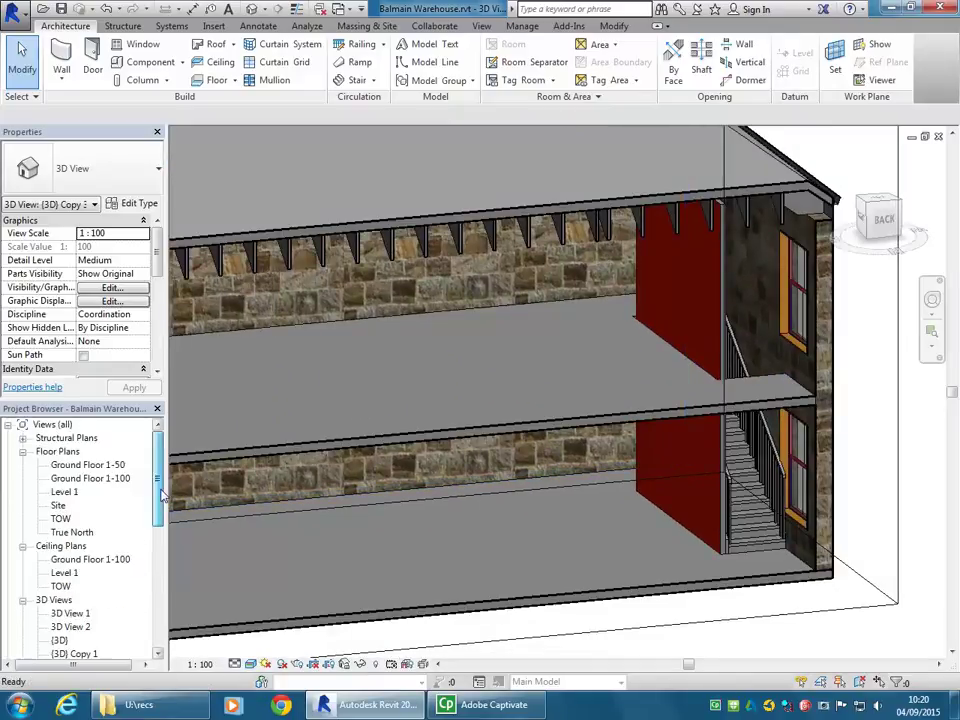
{"action": "double_click", "coordinate": [75, 480]}
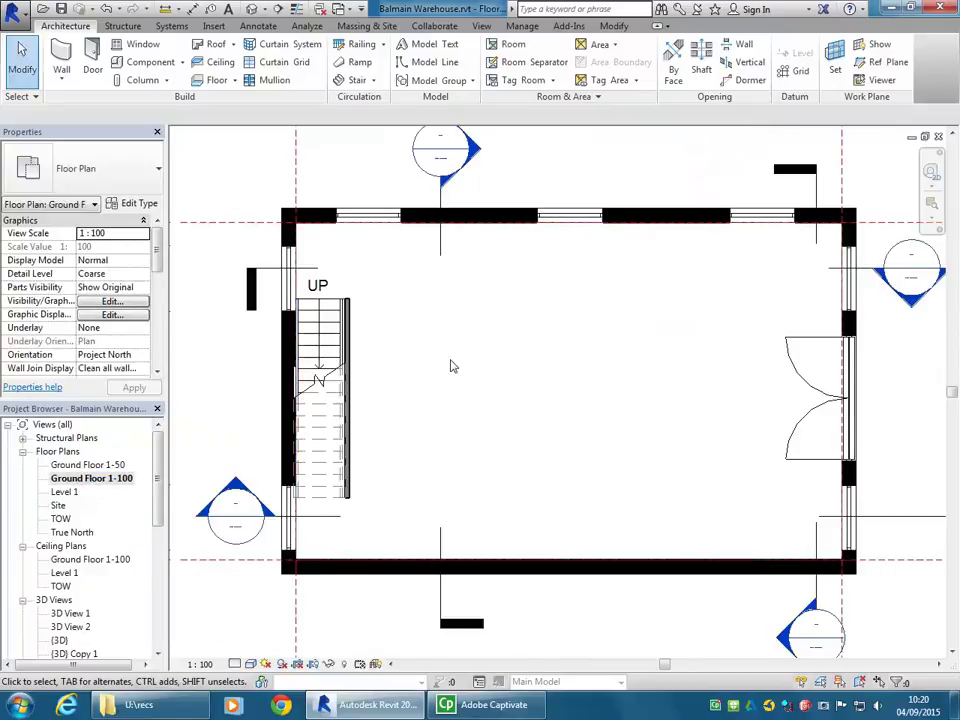
Select the wall beside the stair and check its wall type without changing it.
{"action": "scroll", "coordinate": [450, 366], "scroll_direction": "up", "scroll_amount": 1}
{"action": "middle_click_drag", "start_coordinate": [435, 381], "coordinate": [413, 398]}
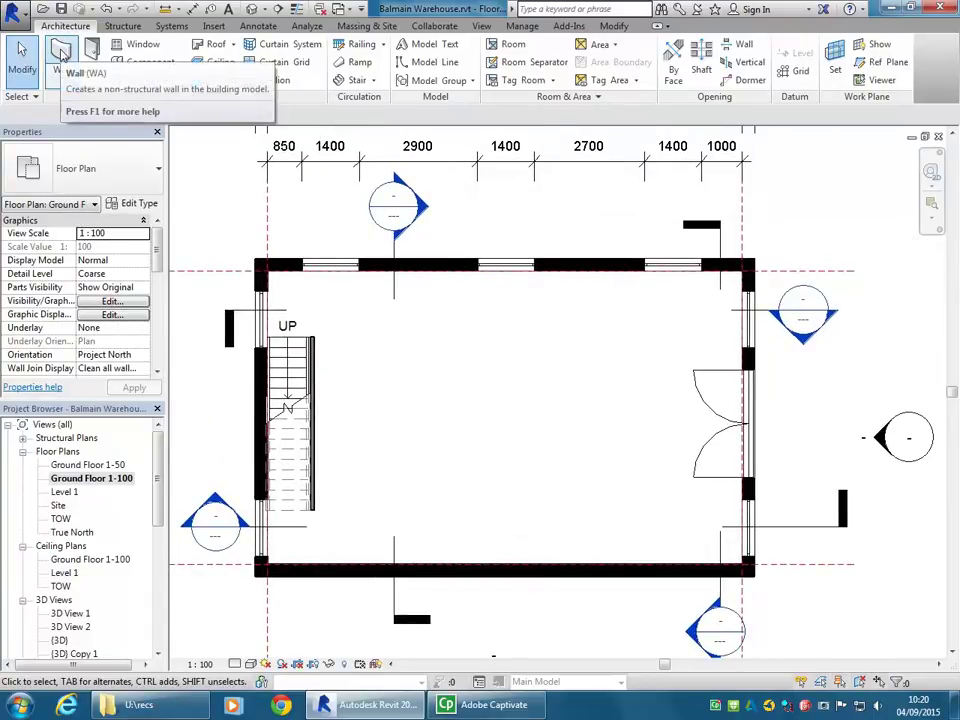
{"action": "left_click", "coordinate": [317, 383]}
{"action": "scroll", "coordinate": [268, 401], "scroll_direction": "up", "scroll_amount": 2}
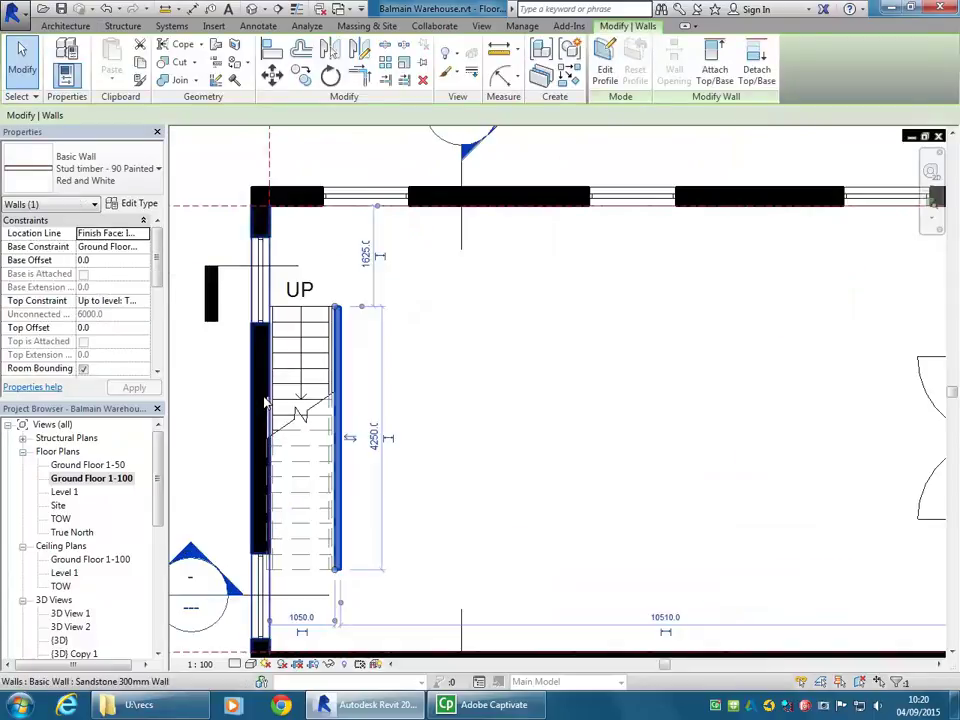
{"action": "scroll", "coordinate": [274, 407], "scroll_direction": "up", "scroll_amount": 1}
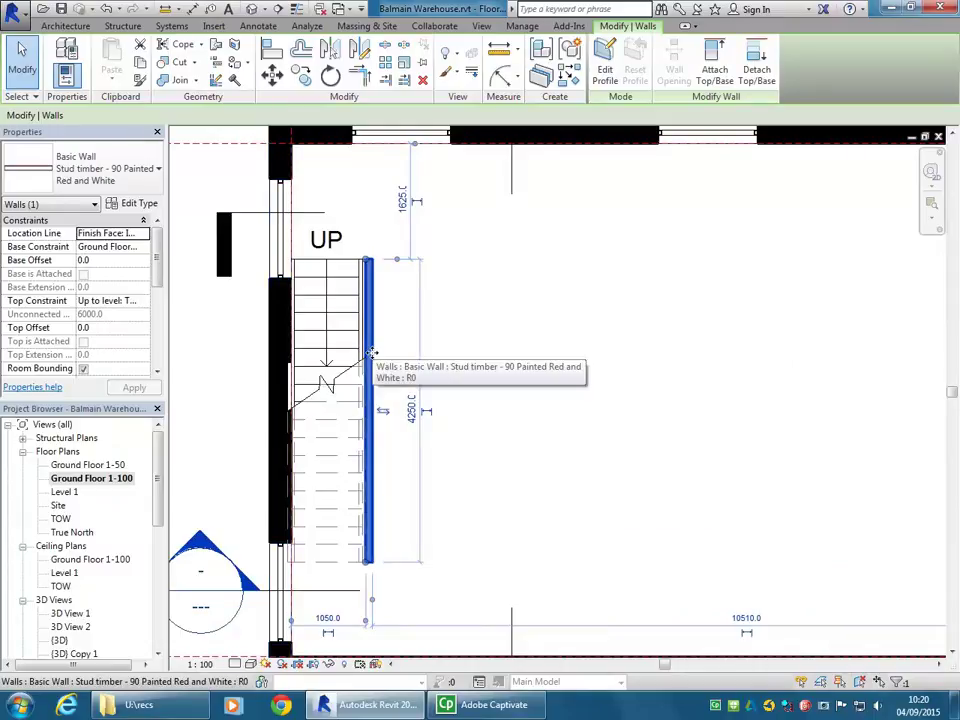
{"action": "left_click", "coordinate": [119, 176]}
{"action": "scroll", "coordinate": [119, 300], "scroll_direction": "up", "scroll_amount": 3}
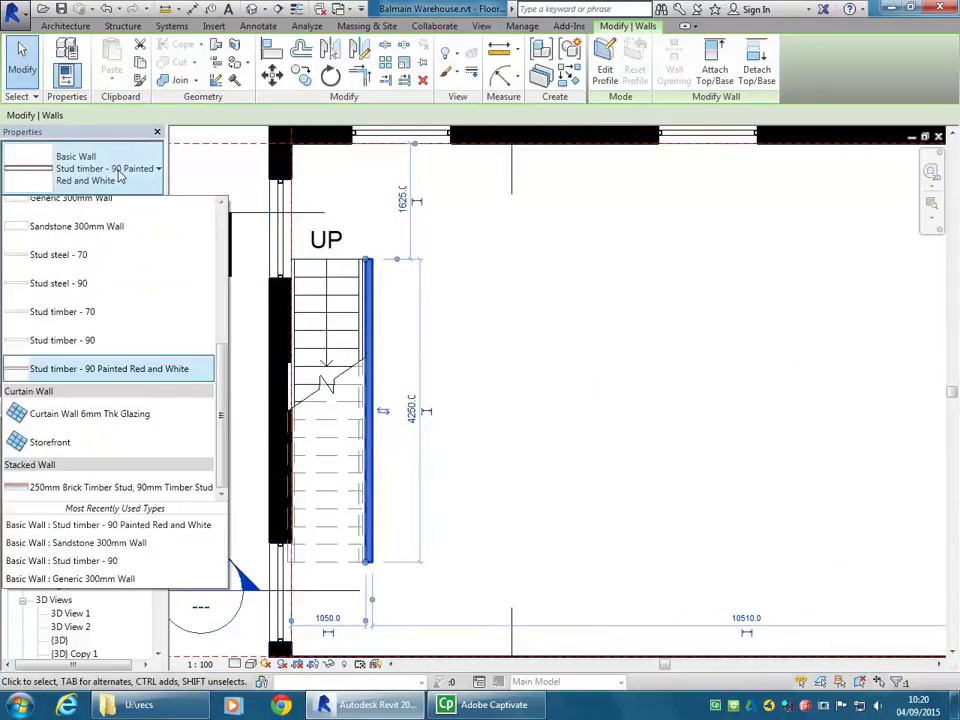
{"action": "left_click", "coordinate": [600, 407]}
{"action": "scroll", "coordinate": [600, 407], "scroll_direction": "down", "scroll_amount": 2}
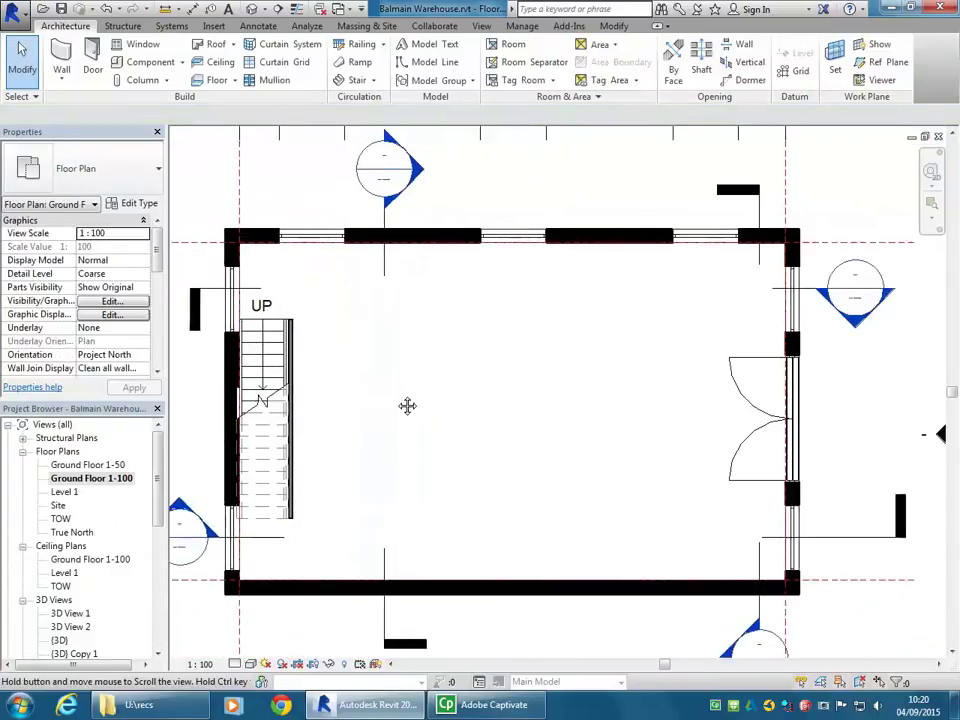
{"action": "middle_click_drag", "start_coordinate": [407, 405], "coordinate": [420, 418]}
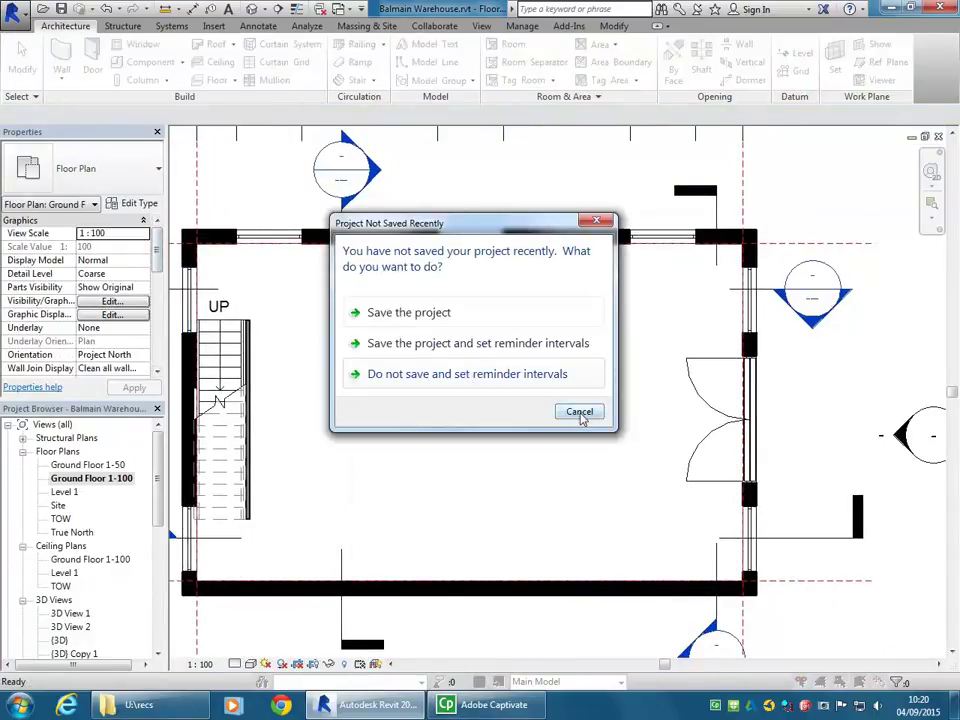
Dismiss the save reminder and draw a 3300-long horizontal stud timber wall above the double doors.
{"action": "left_click", "coordinate": [579, 413]}
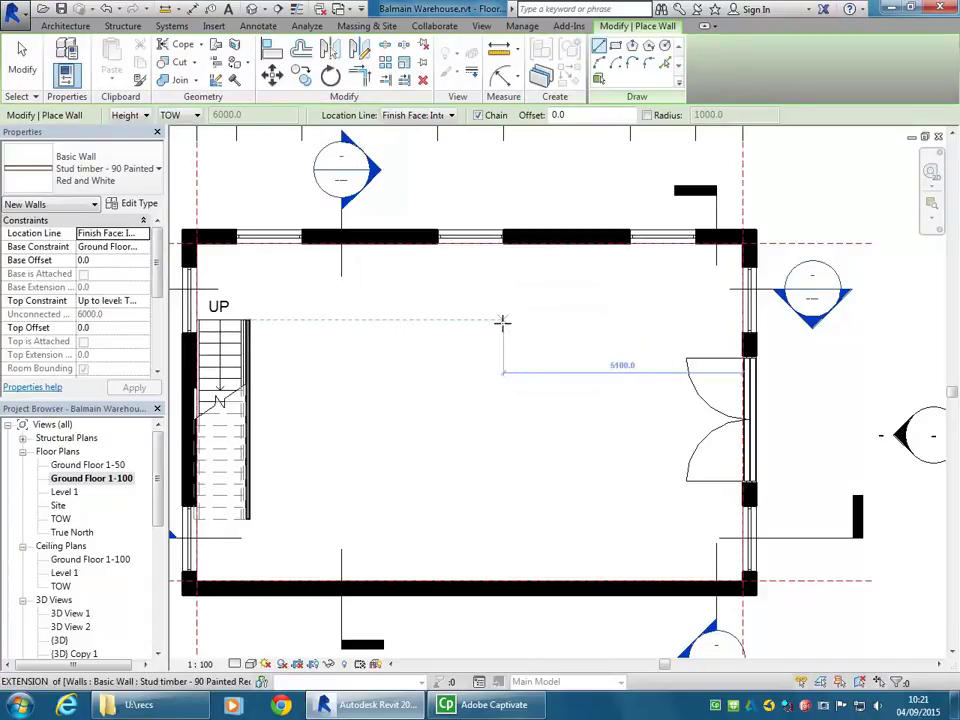
{"action": "left_click", "coordinate": [504, 320]}
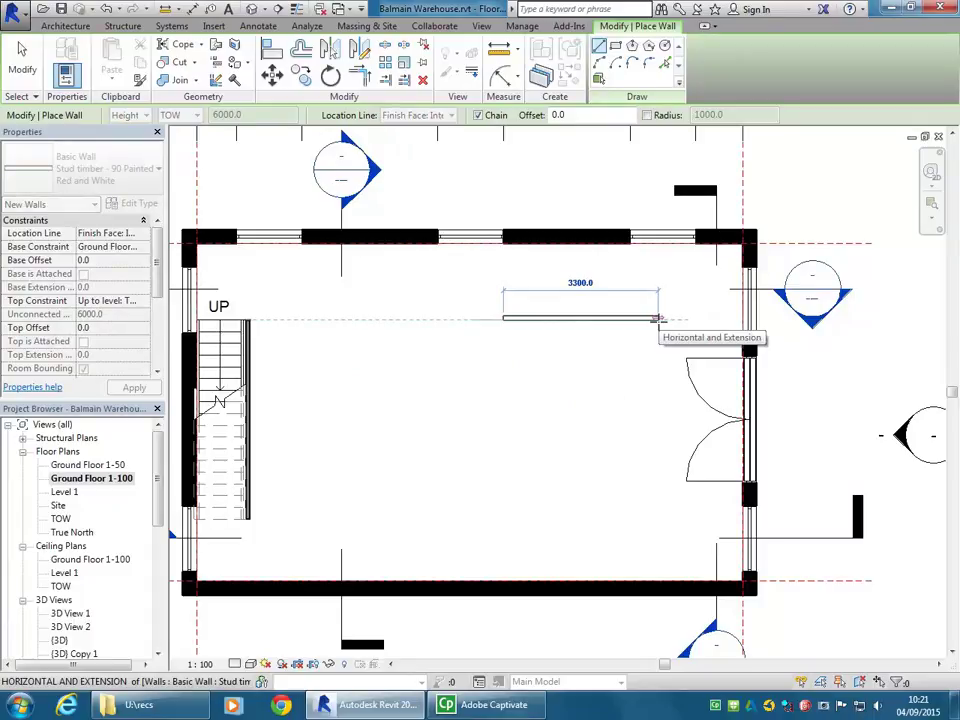
{"action": "left_click", "coordinate": [658, 320]}
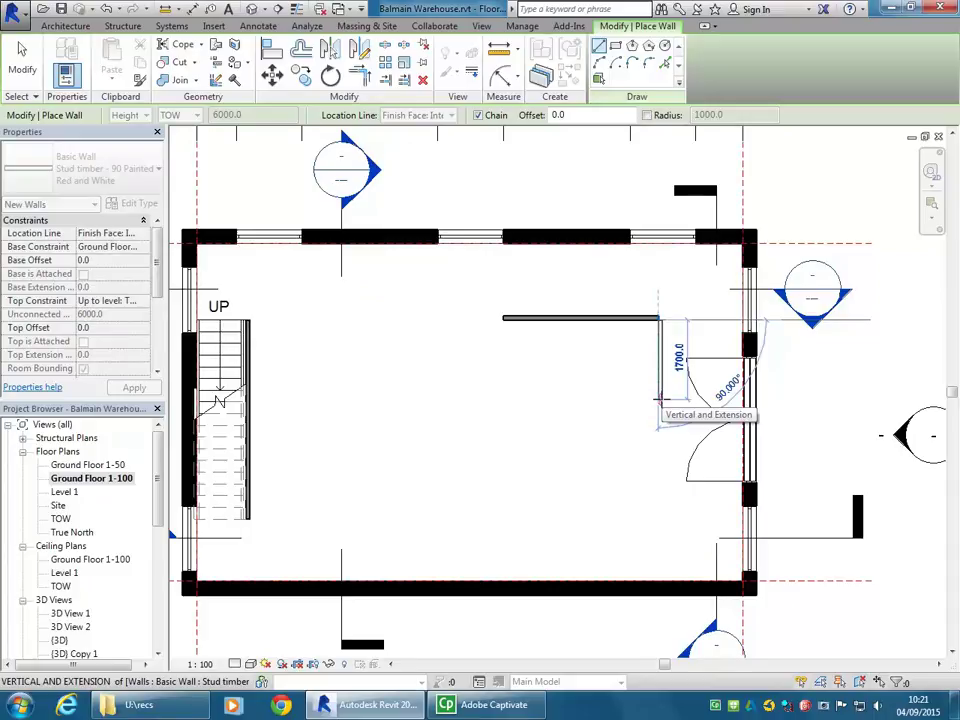
Cancel the current wall and draw a closed 1900 by 1400 wall rectangle inside the room.
{"action": "key", "text": "Escape"}
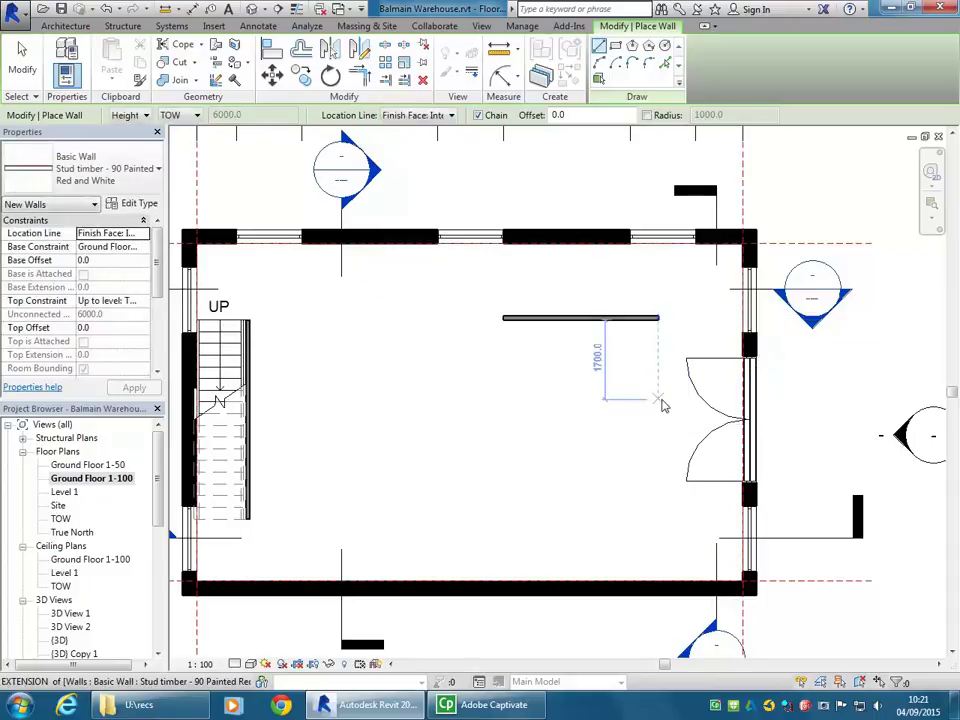
{"action": "middle_click_drag", "start_coordinate": [623, 281], "coordinate": [571, 281]}
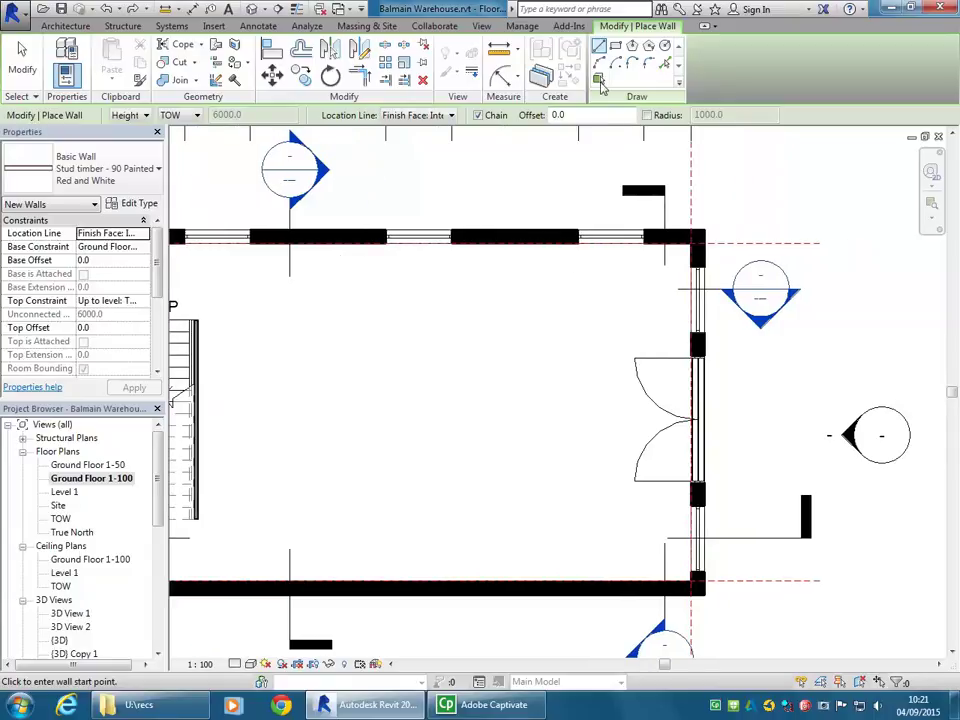
{"action": "scroll", "coordinate": [527, 287], "scroll_direction": "up", "scroll_amount": 2}
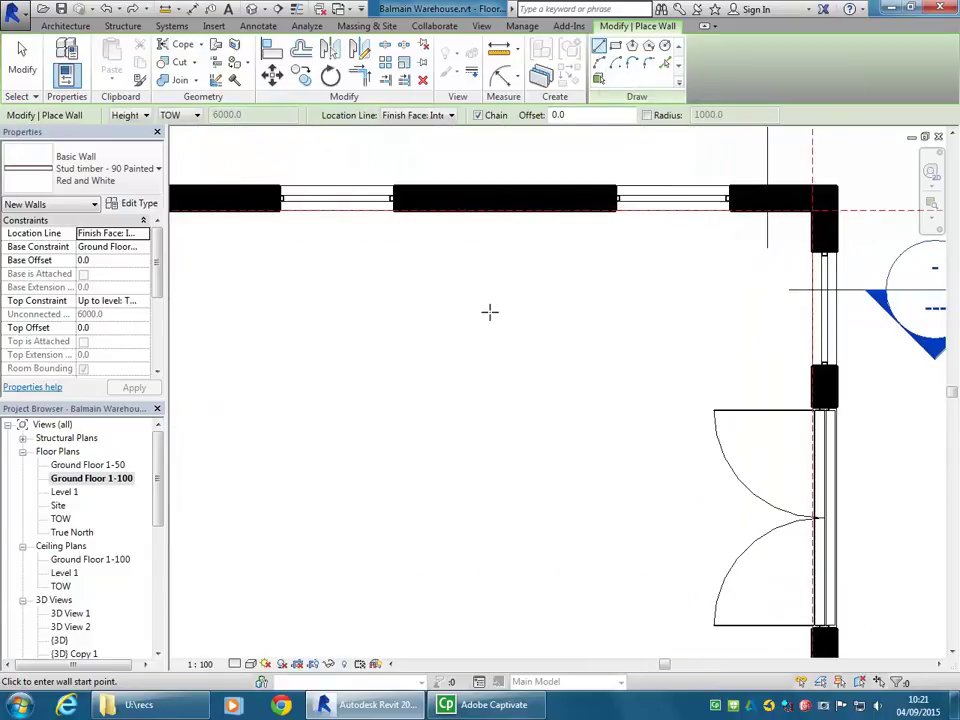
{"action": "left_click", "coordinate": [499, 306]}
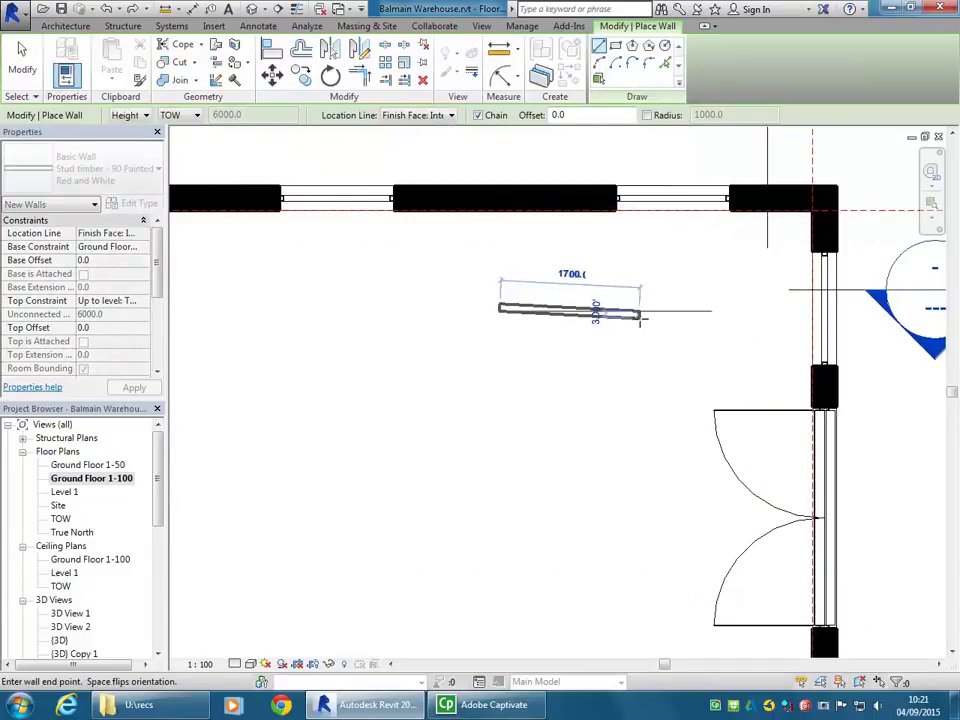
{"action": "left_click", "coordinate": [656, 307]}
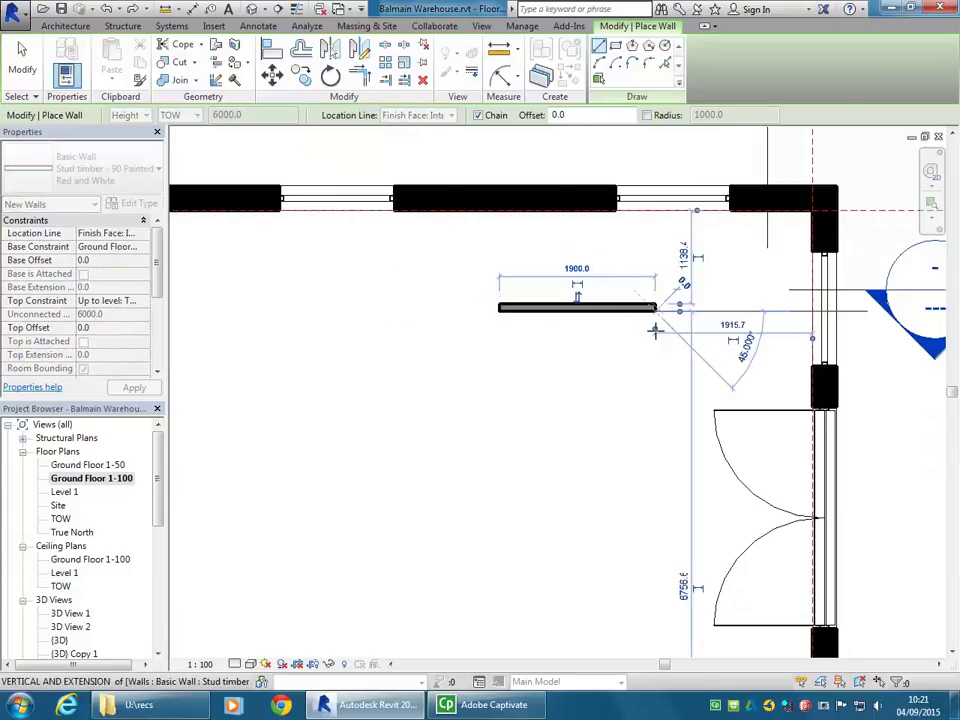
{"action": "left_click", "coordinate": [658, 428]}
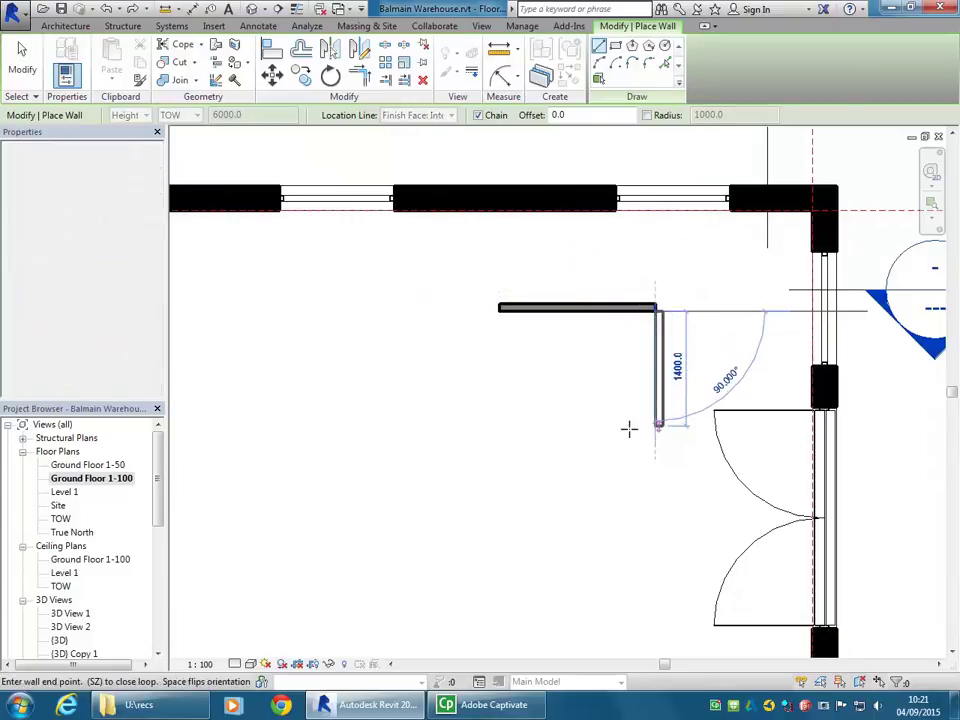
{"action": "left_click", "coordinate": [499, 428]}
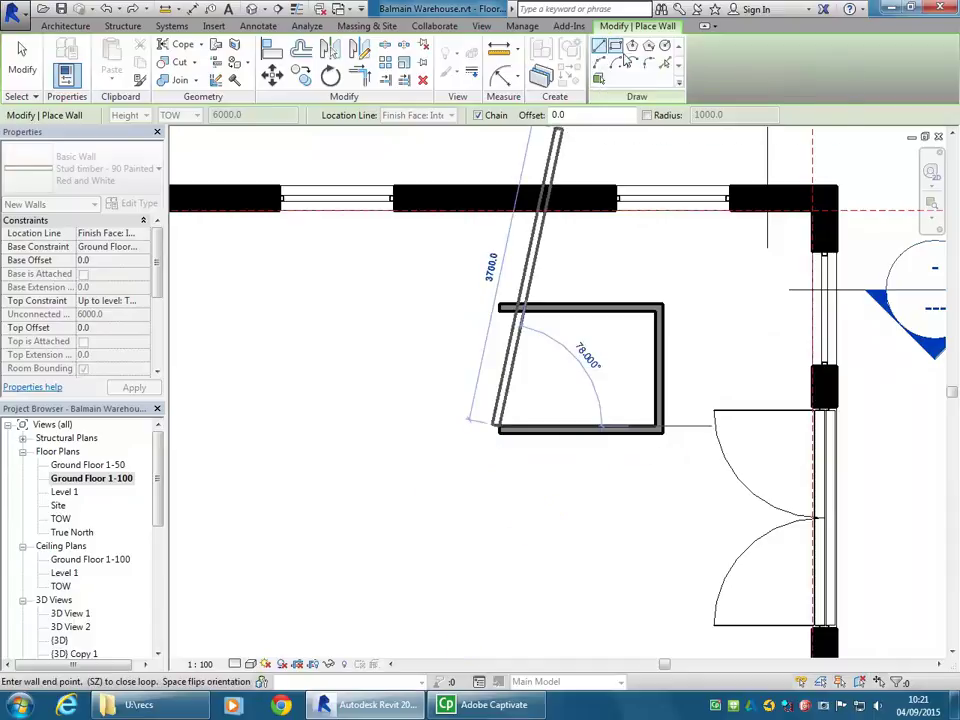
{"action": "left_click", "coordinate": [497, 312]}
Undo the closing and bottom walls, leaving a 1900 run with a 1400 return.
{"action": "scroll", "coordinate": [541, 398], "scroll_direction": "up", "scroll_amount": 1}
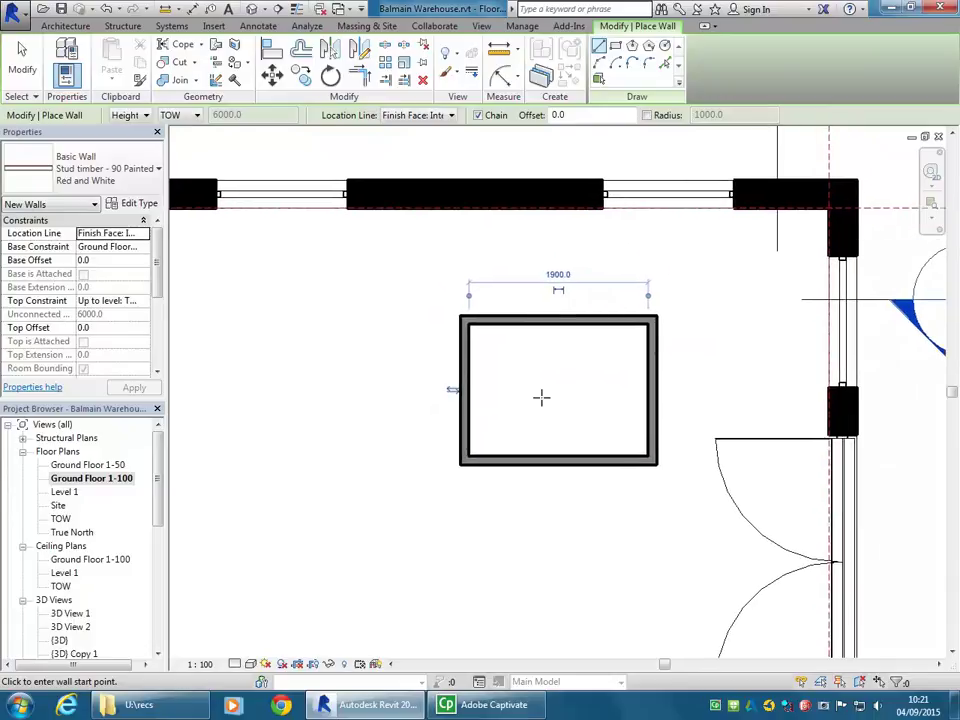
{"action": "left_click", "coordinate": [107, 8]}
{"action": "left_click", "coordinate": [107, 8]}
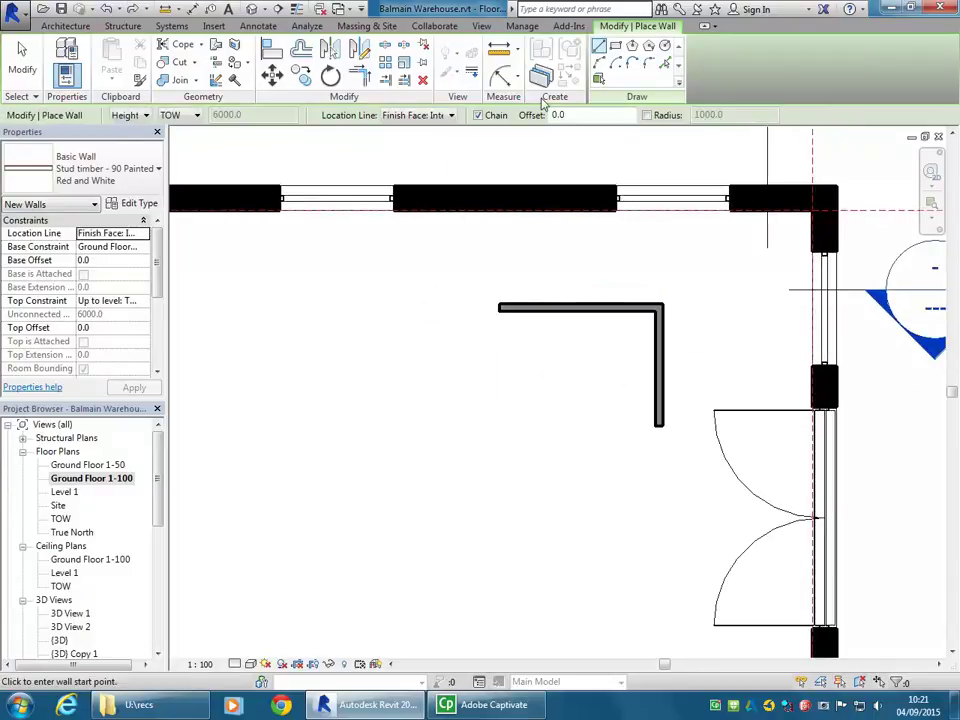
Draw a semicircular arc wall from the L's lower end across to the left, curving downward.
{"action": "left_click", "coordinate": [598, 63]}
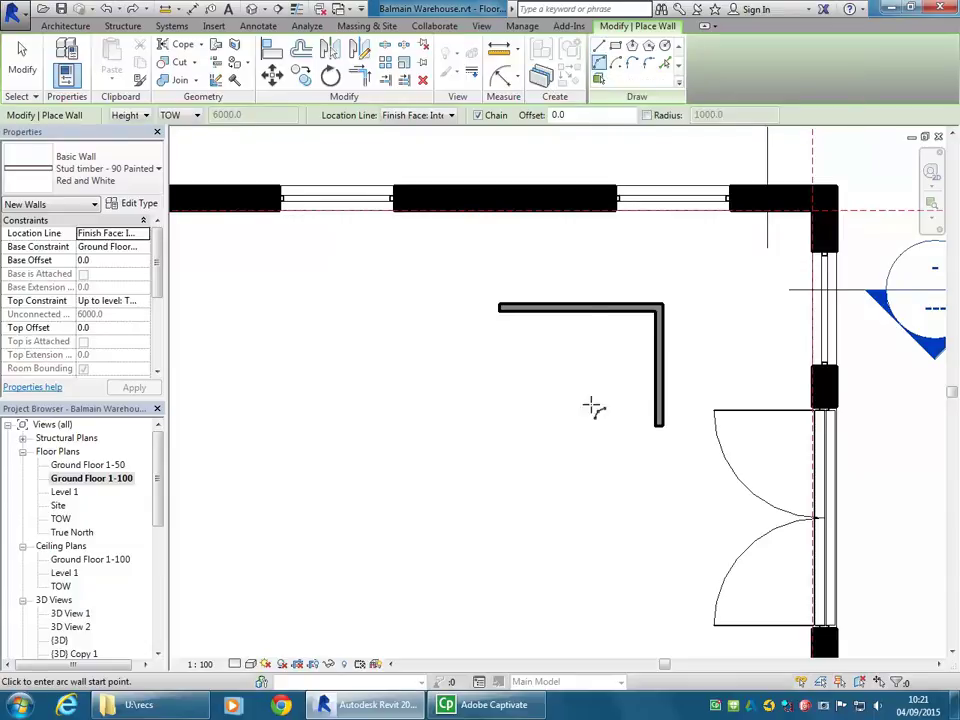
{"action": "left_click", "coordinate": [659, 427]}
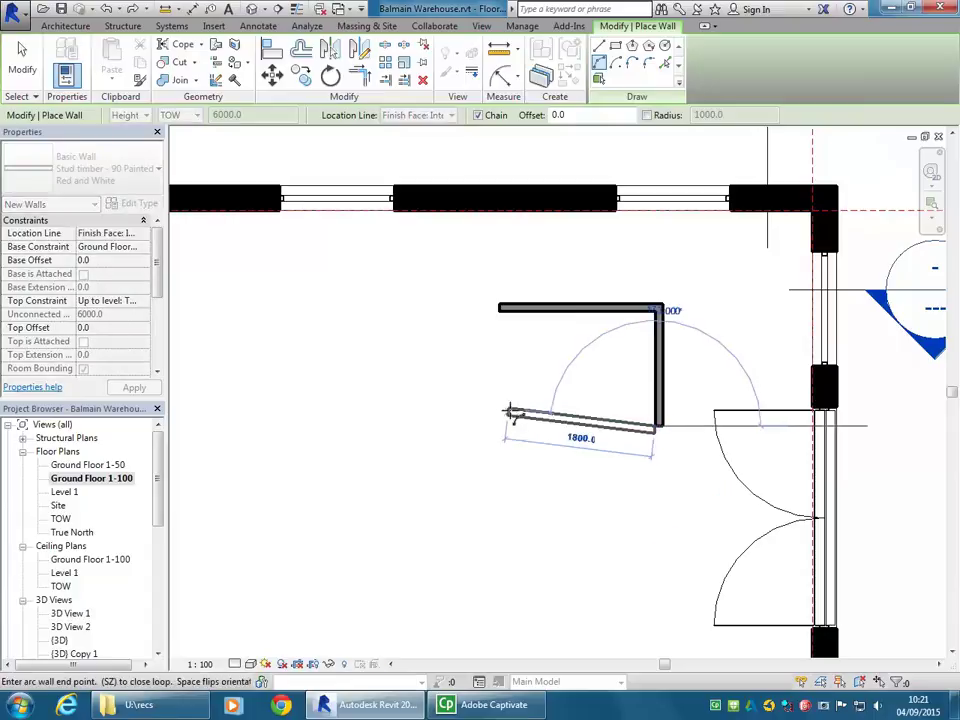
{"action": "left_click", "coordinate": [499, 426]}
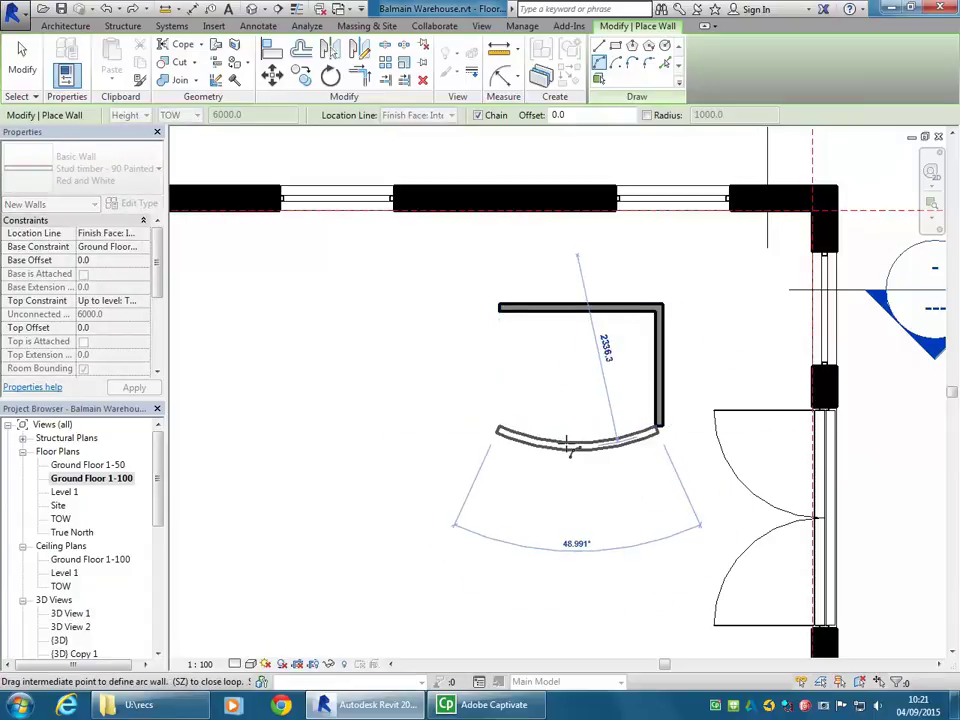
{"action": "left_click", "coordinate": [547, 497]}
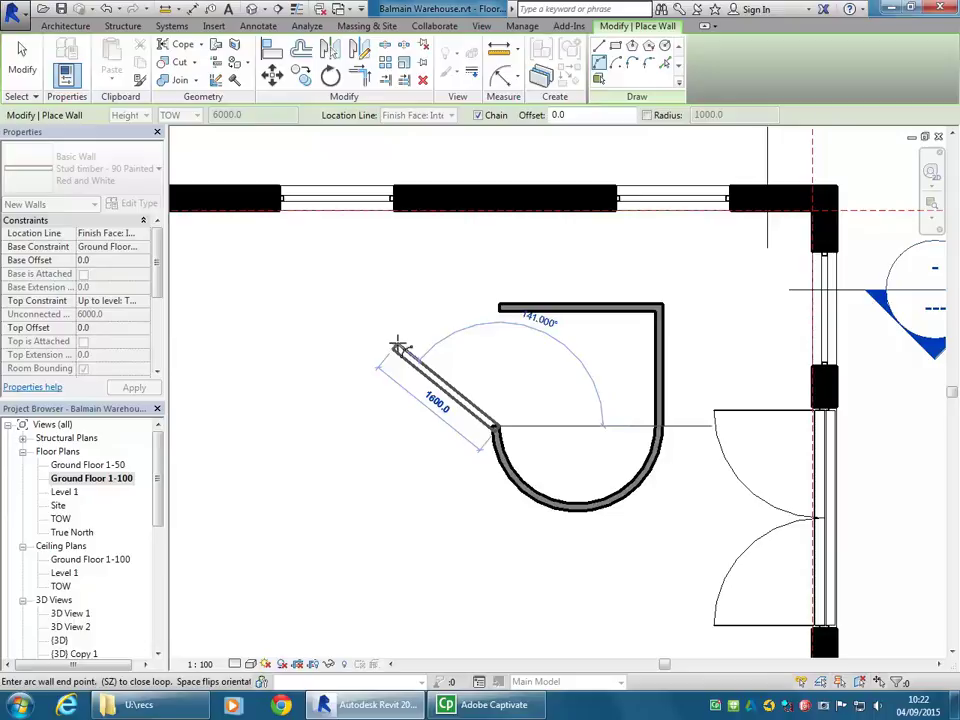
Delete the unwanted second arc wall that chained onto the L-wall's left end.
{"action": "left_click", "coordinate": [497, 306]}
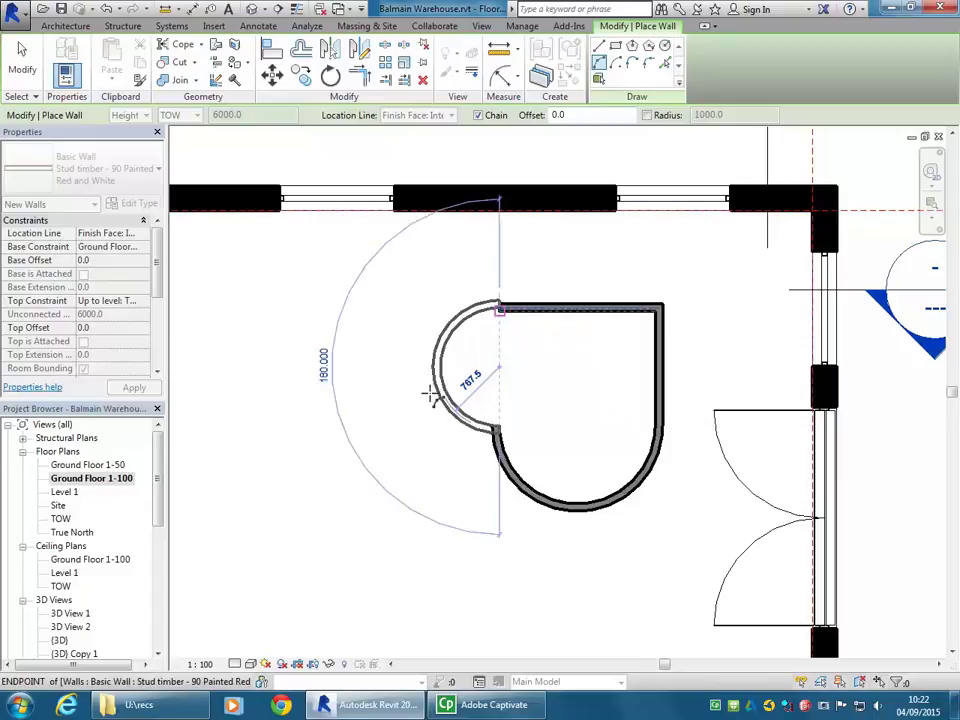
{"action": "left_click", "coordinate": [451, 344]}
{"action": "key", "text": "Escape"}
{"action": "key", "text": "Escape"}
{"action": "left_click", "coordinate": [447, 346]}
{"action": "key", "text": "Delete"}
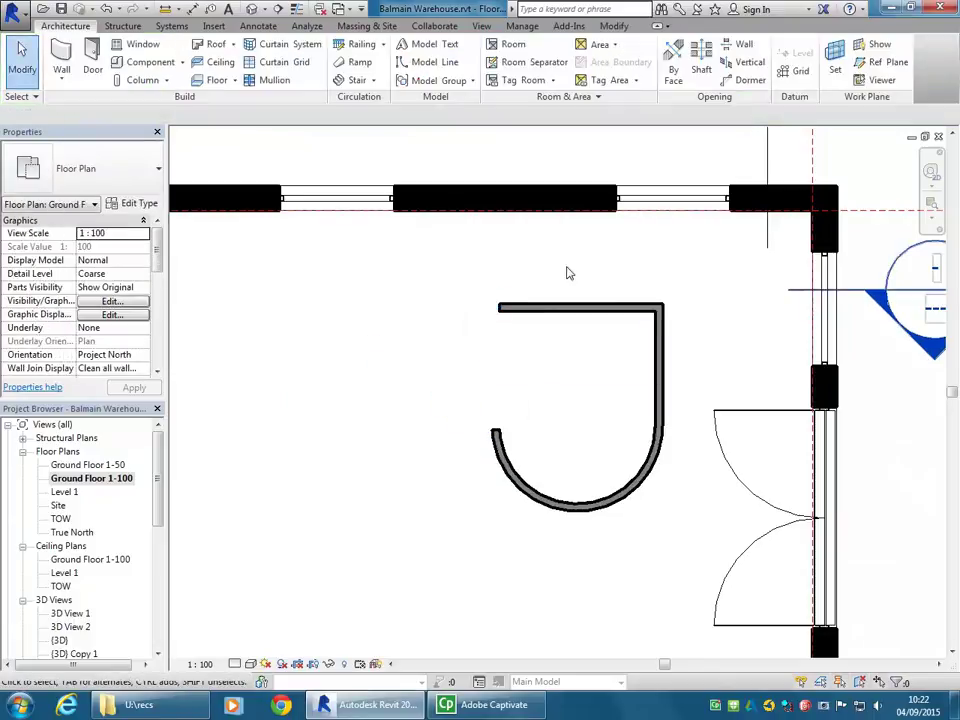
{"action": "left_click", "coordinate": [60, 55]}
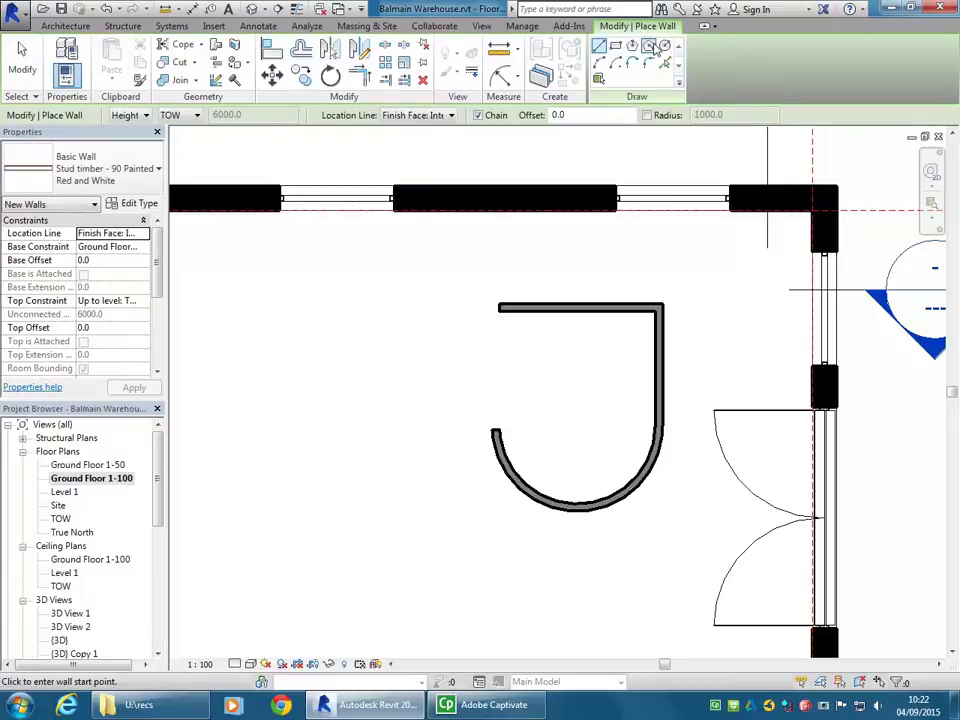
Draw a six-sided inscribed polygon wall to the left of the curved wall.
{"action": "left_click", "coordinate": [632, 46]}
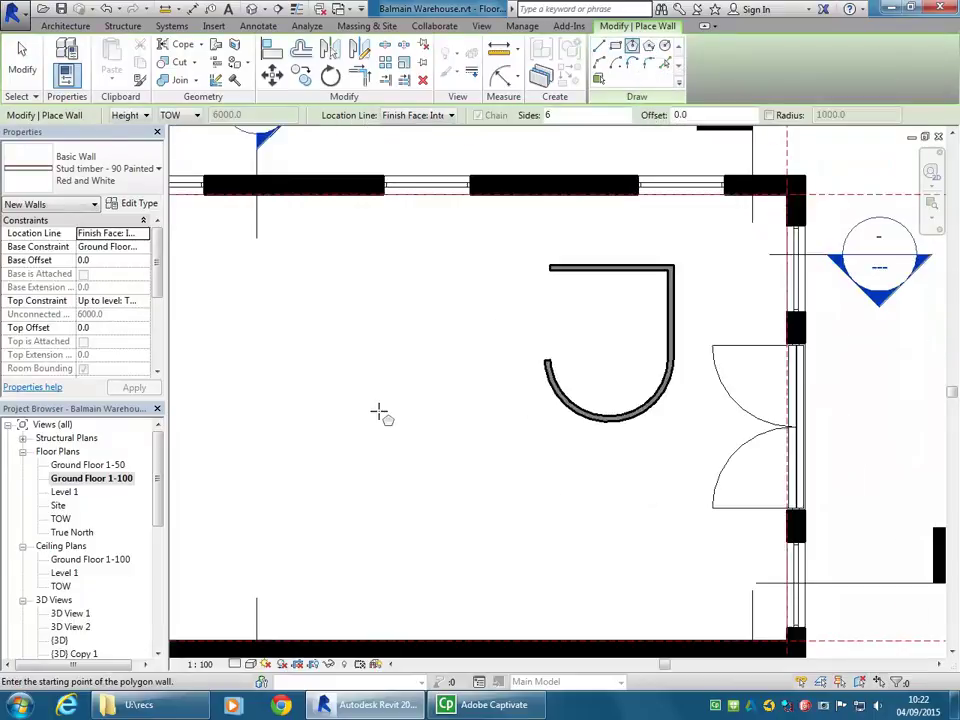
{"action": "left_click", "coordinate": [384, 394]}
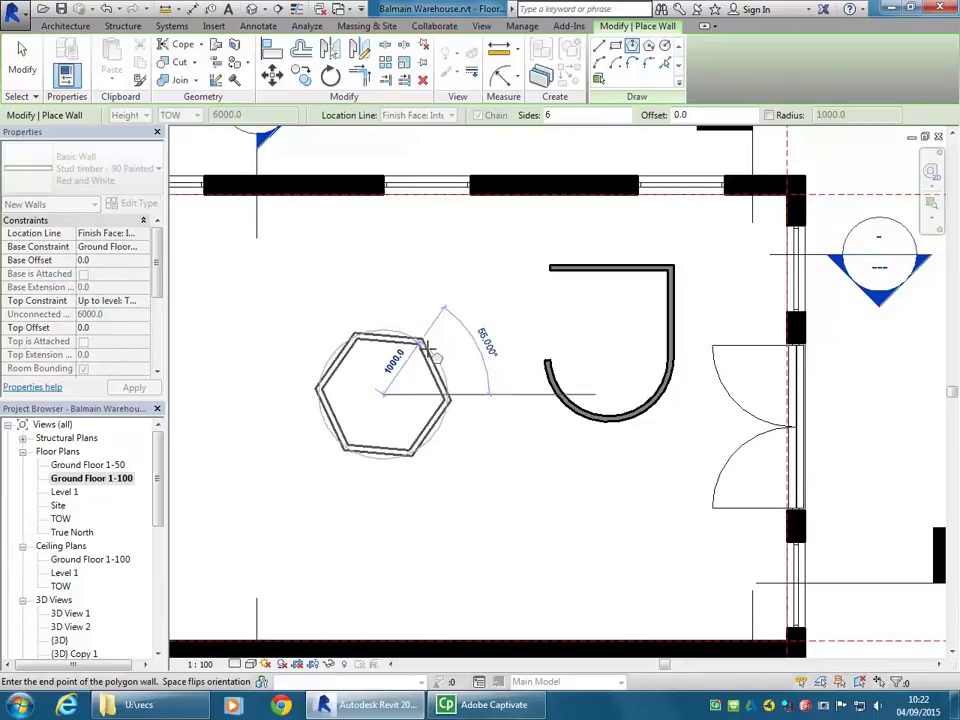
{"action": "left_click", "coordinate": [432, 348]}
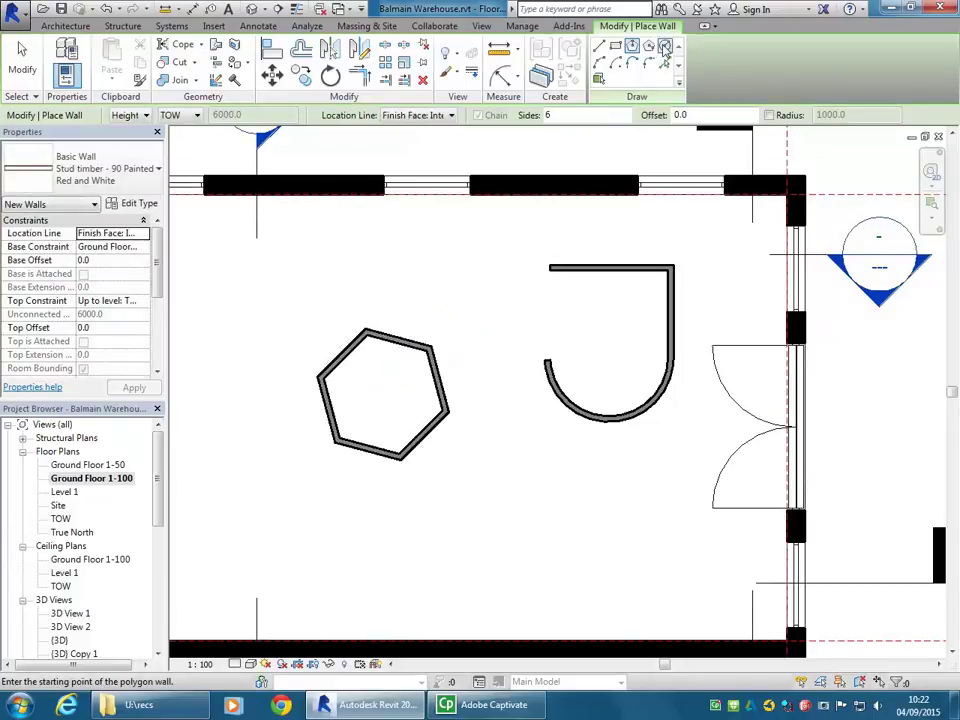
Draw a circular wall below the other walls.
{"action": "left_click", "coordinate": [665, 48]}
{"action": "left_click", "coordinate": [531, 522]}
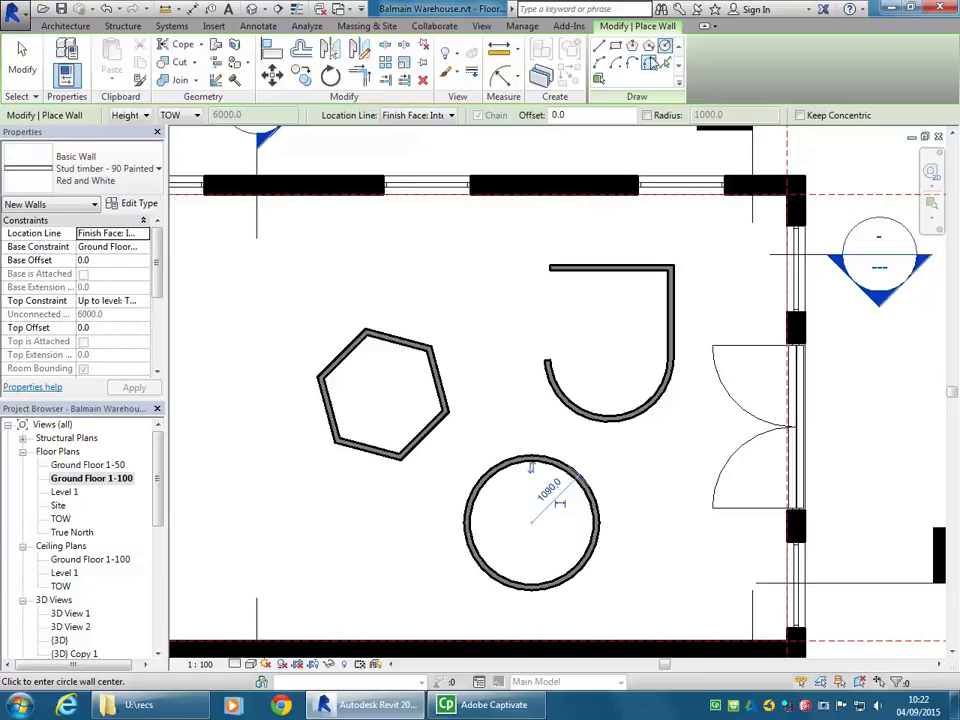
{"action": "key", "text": "Escape"}
{"action": "key", "text": "Escape"}
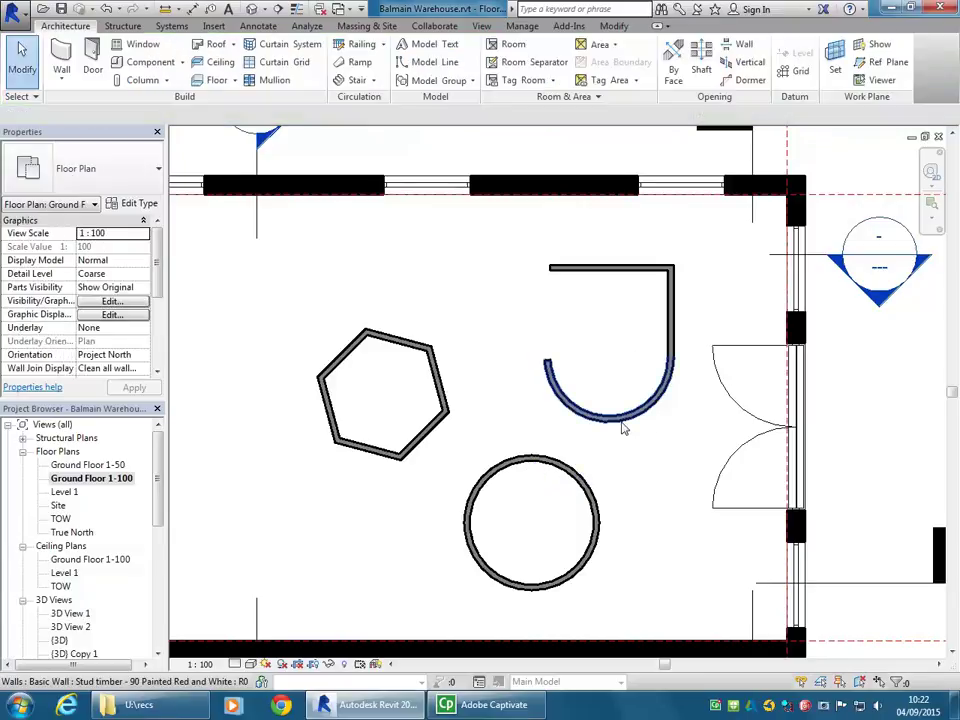
Delete the semicircular arc wall and the L-shaped wall.
{"action": "left_click", "coordinate": [622, 428]}
{"action": "key", "text": "Delete"}
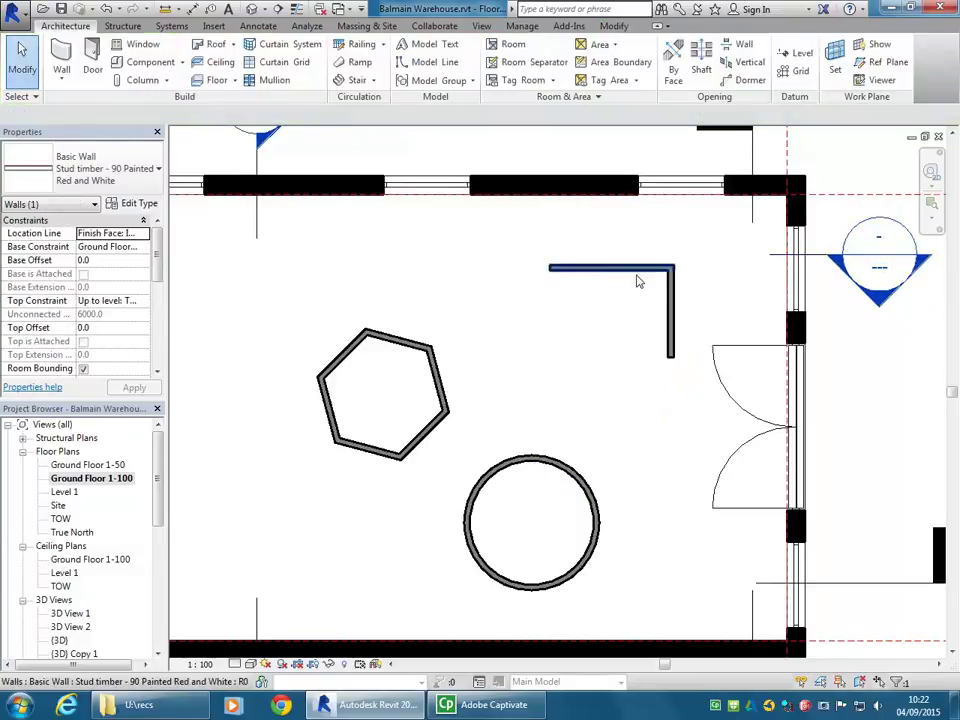
{"action": "scroll", "coordinate": [636, 281], "scroll_direction": "up", "scroll_amount": 2}
{"action": "key", "text": "w"}
{"action": "key", "text": "a"}
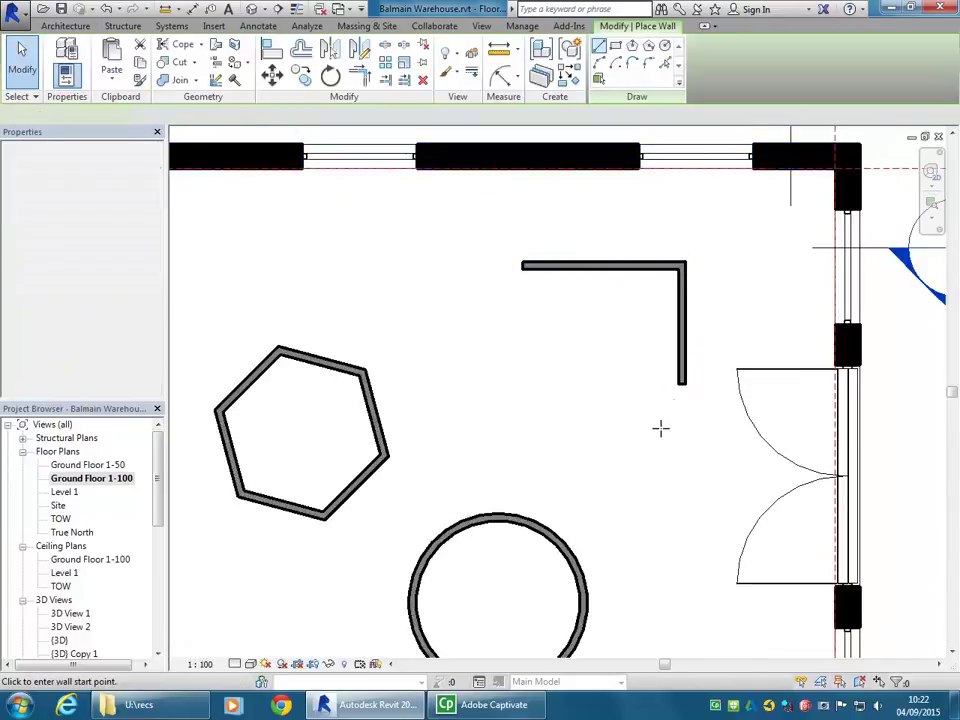
{"action": "key", "text": "Escape"}
{"action": "key", "text": "Escape"}
{"action": "left_click_drag", "start_coordinate": [499, 240], "coordinate": [740, 410]}
{"action": "key", "text": "Delete"}
Draw a 2110 by 1710 rectangular stud timber wall in the room.
{"action": "left_click", "coordinate": [61, 55]}
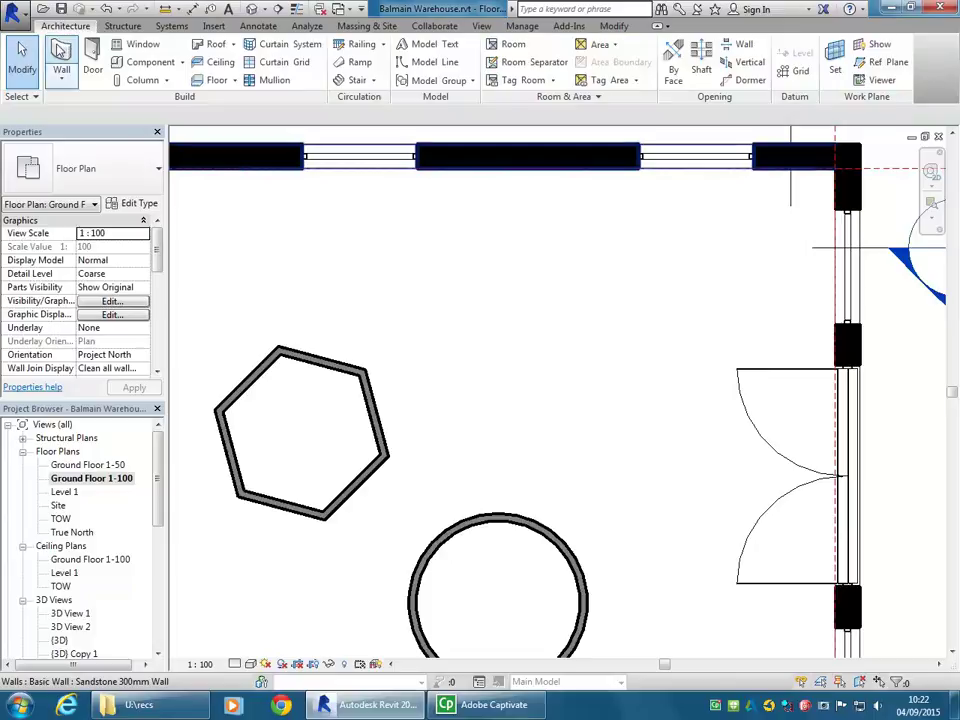
{"action": "left_click", "coordinate": [615, 46]}
{"action": "left_click", "coordinate": [681, 249]}
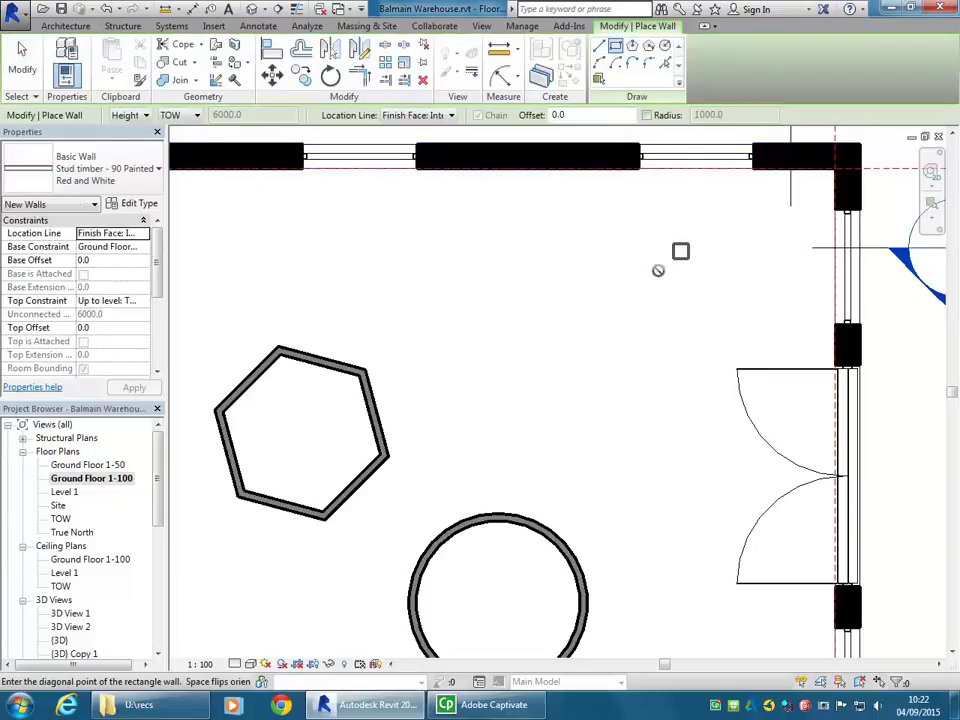
{"action": "left_click", "coordinate": [503, 393]}
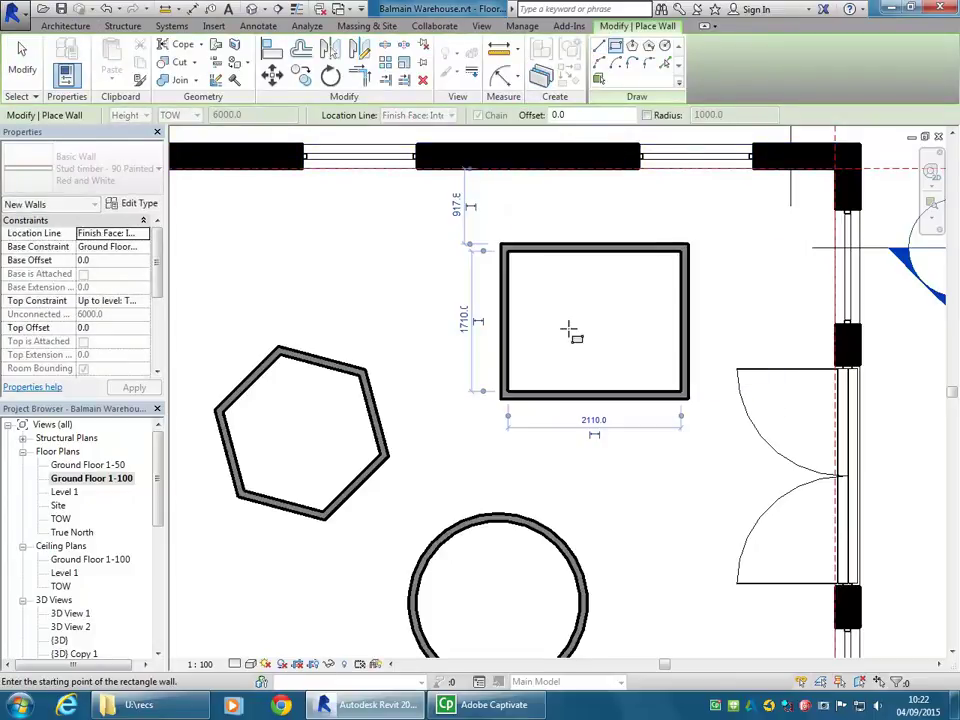
{"action": "scroll", "coordinate": [640, 300], "scroll_direction": "up", "scroll_amount": 1}
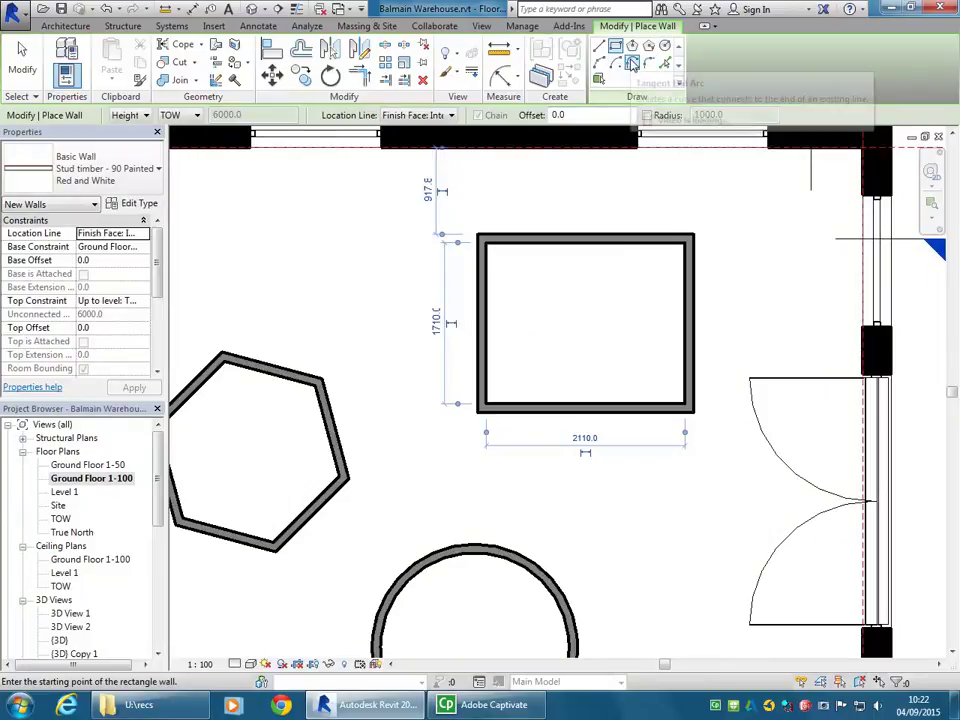
{"action": "left_click", "coordinate": [633, 63]}
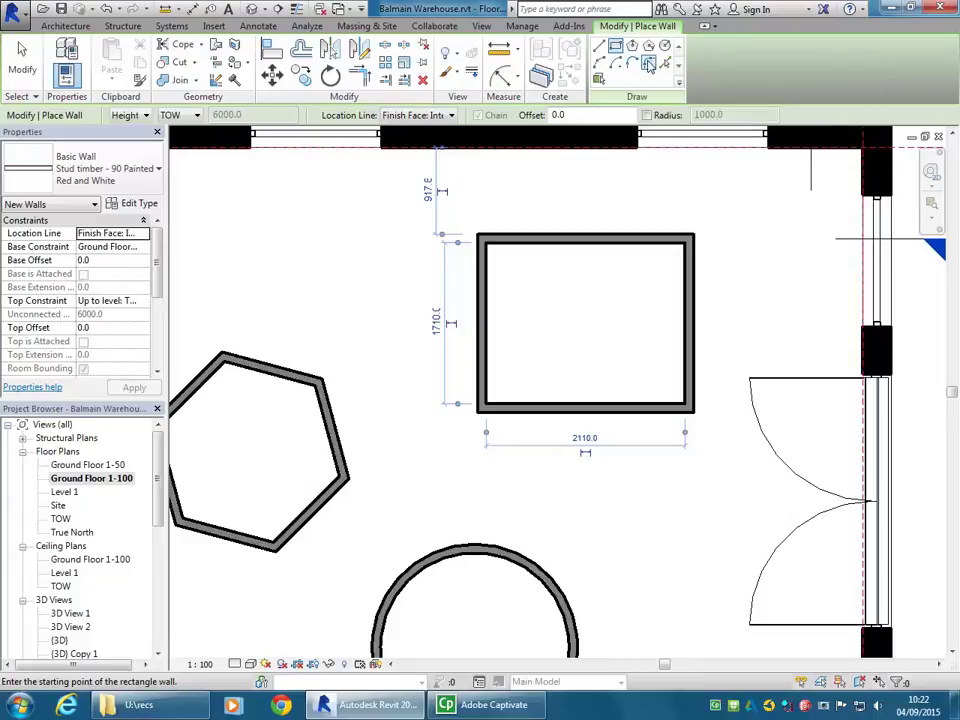
Fillet the bottom-right corner with a 455.0 arc and round the bottom-left corner.
{"action": "left_click", "coordinate": [648, 63]}
{"action": "left_click", "coordinate": [690, 354]}
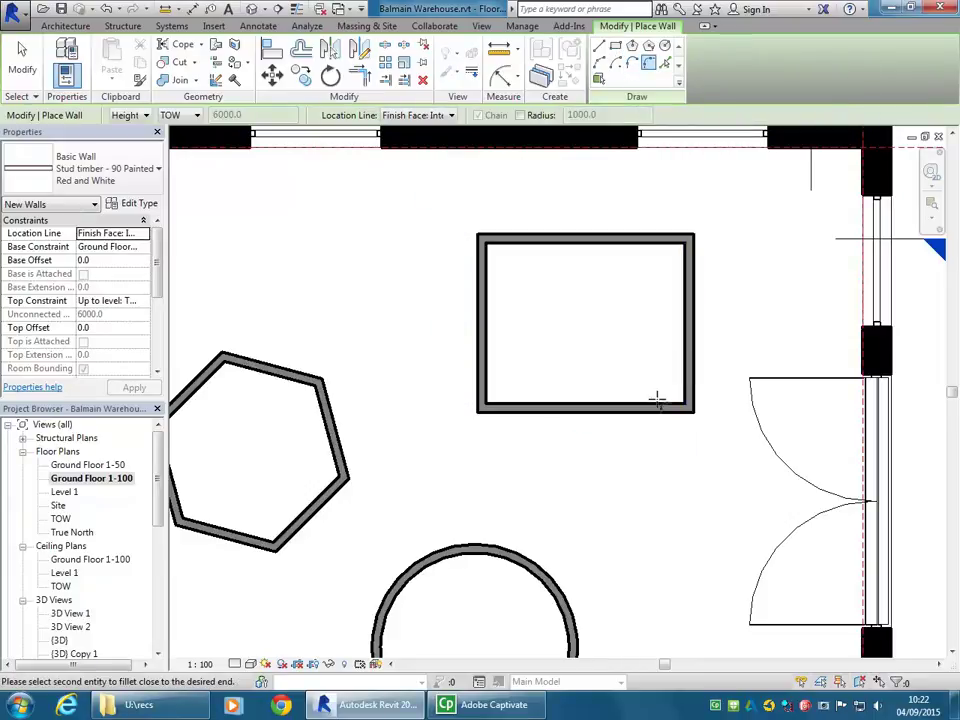
{"action": "left_click", "coordinate": [660, 405]}
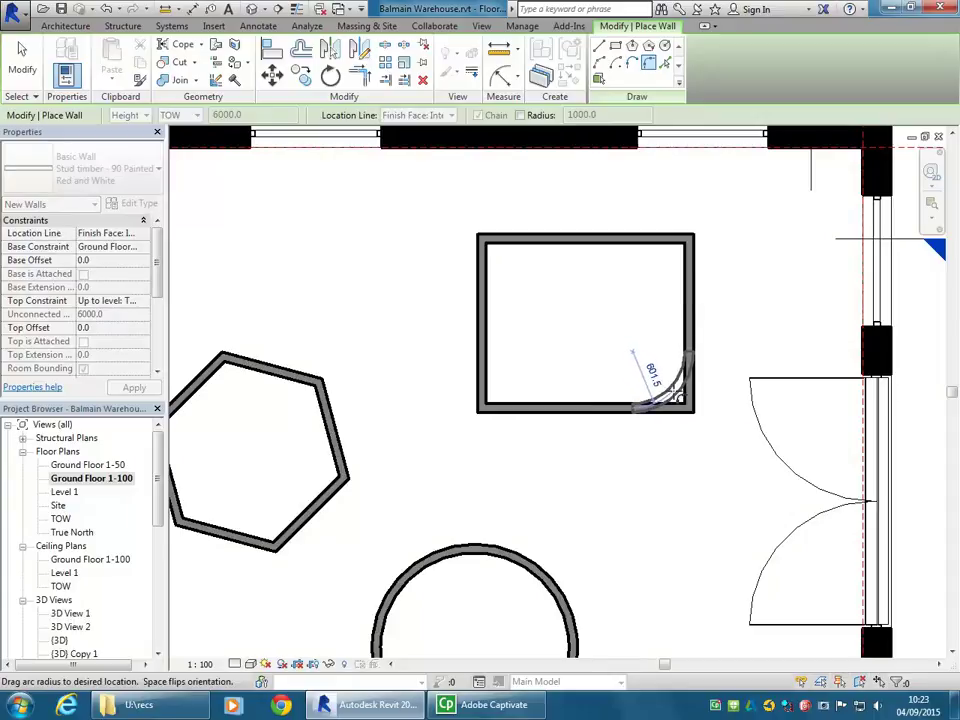
{"action": "left_click", "coordinate": [679, 398]}
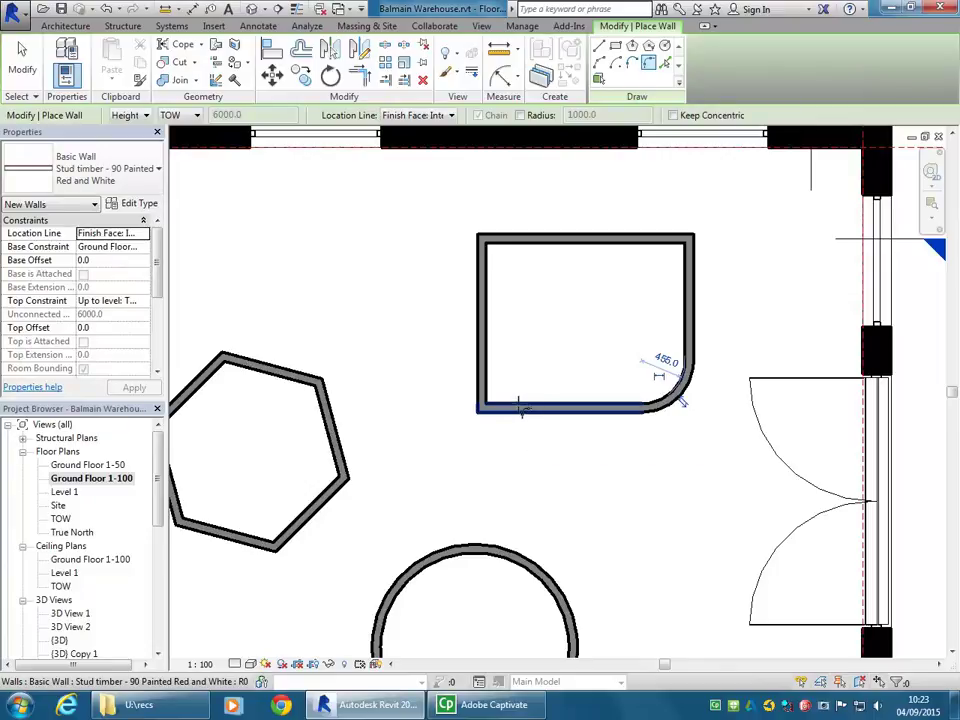
{"action": "left_click", "coordinate": [524, 406]}
{"action": "left_click", "coordinate": [482, 383]}
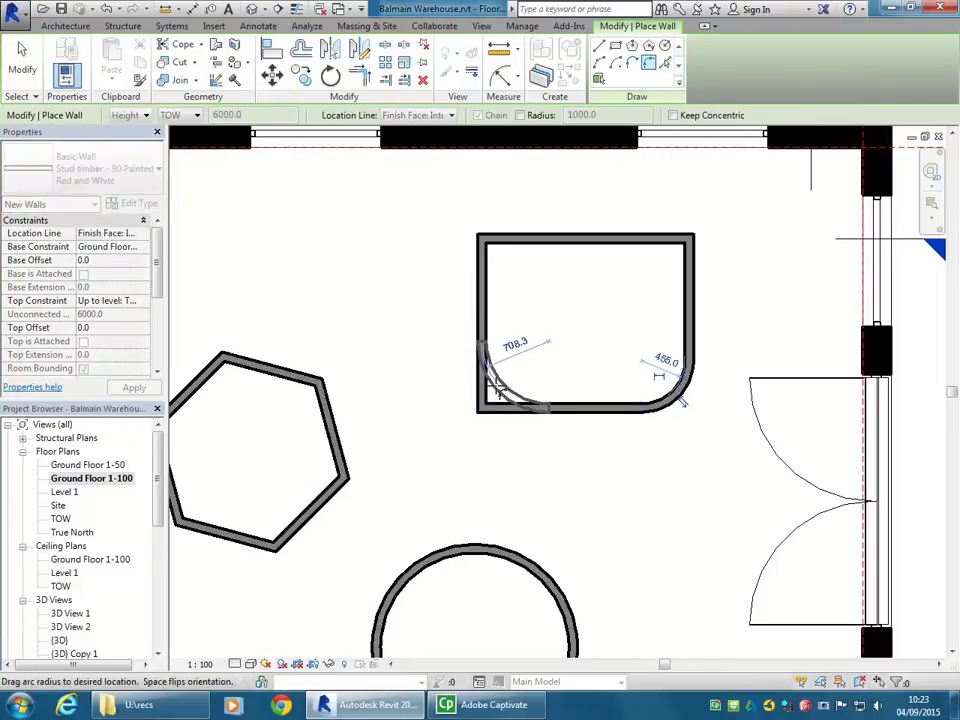
{"action": "left_click", "coordinate": [493, 390]}
Round the top-left and top-right corners of the rectangle with arc walls.
{"action": "left_click", "coordinate": [480, 282]}
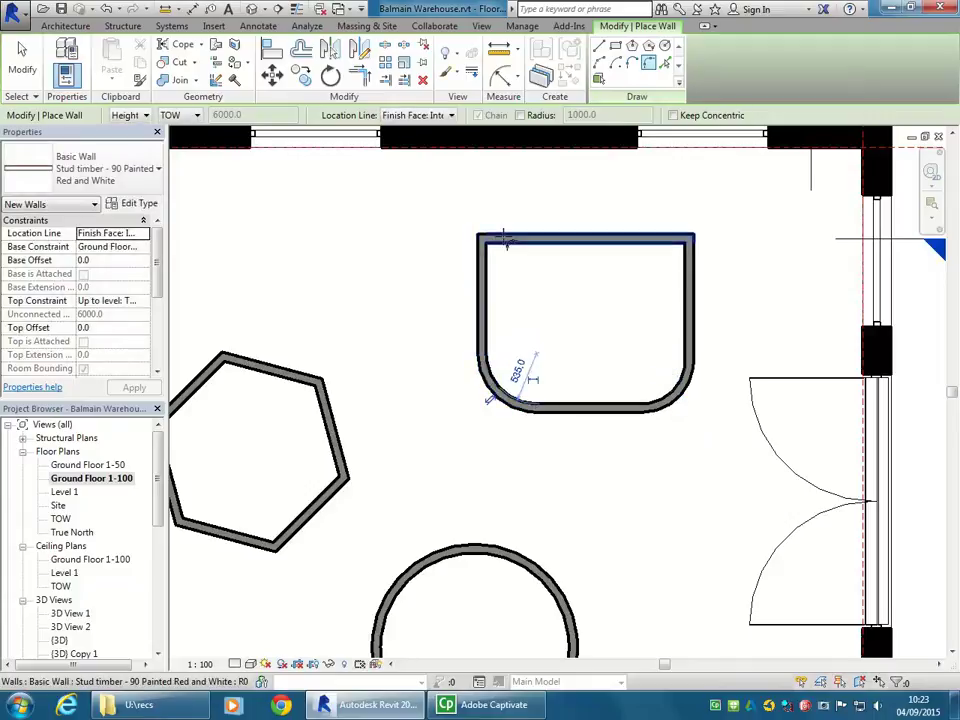
{"action": "left_click", "coordinate": [497, 240]}
{"action": "left_click", "coordinate": [492, 252]}
{"action": "left_click", "coordinate": [670, 240]}
{"action": "left_click", "coordinate": [688, 262]}
{"action": "left_click", "coordinate": [681, 250]}
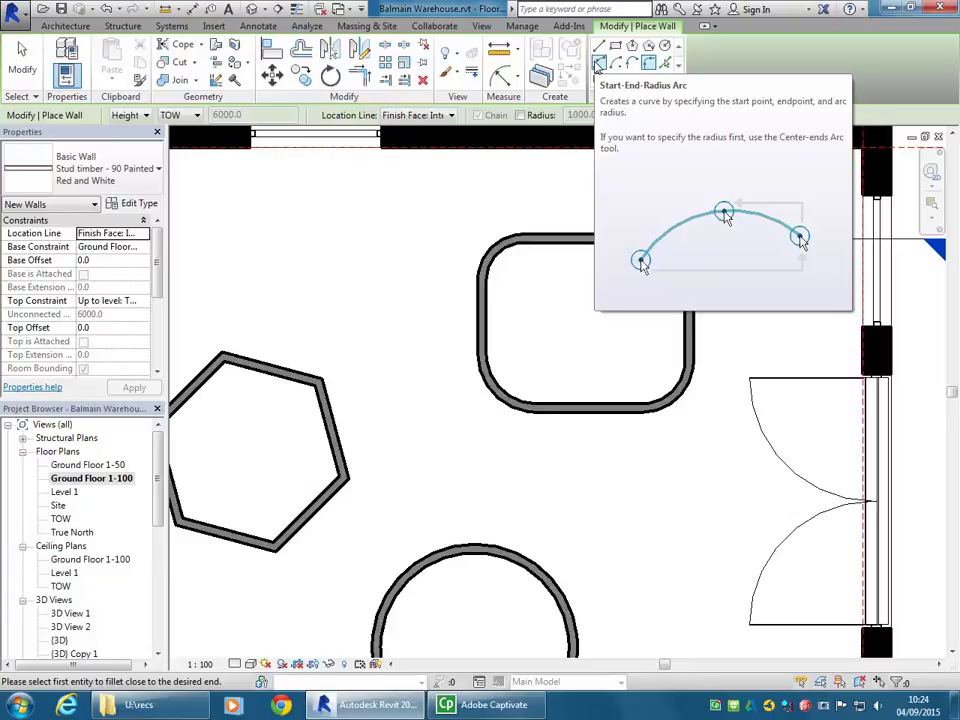
Set the bottom-right and top-right corner arcs to a 300 radius.
{"action": "key", "text": "Escape"}
{"action": "key", "text": "Escape"}
{"action": "scroll", "coordinate": [525, 348], "scroll_direction": "up", "scroll_amount": 3}
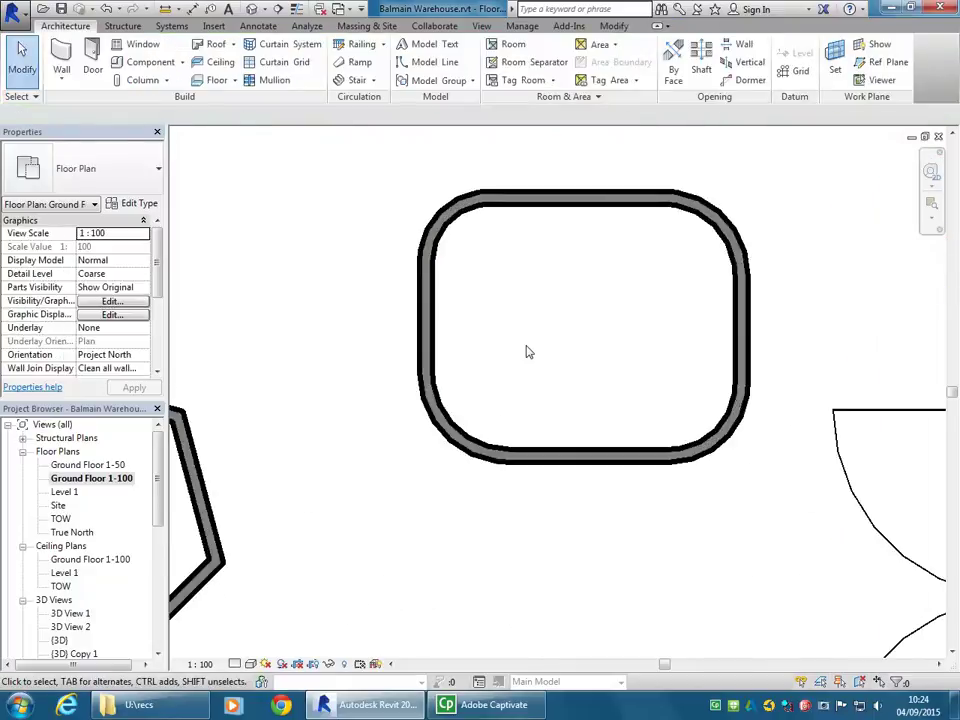
{"action": "left_click", "coordinate": [444, 226]}
{"action": "left_click", "coordinate": [708, 443]}
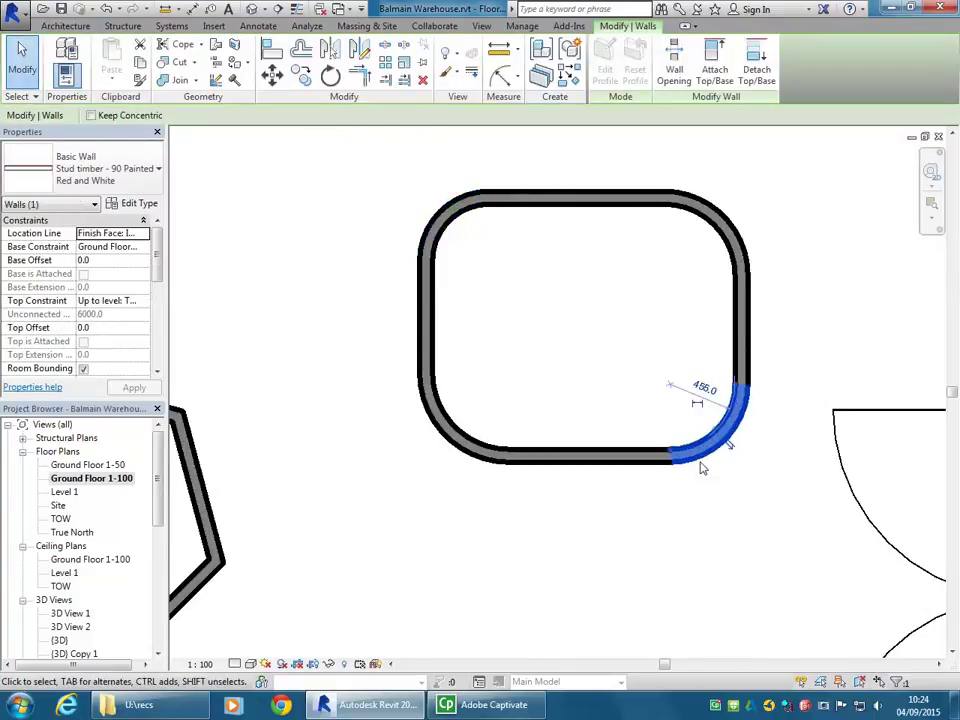
{"action": "left_click", "coordinate": [687, 383]}
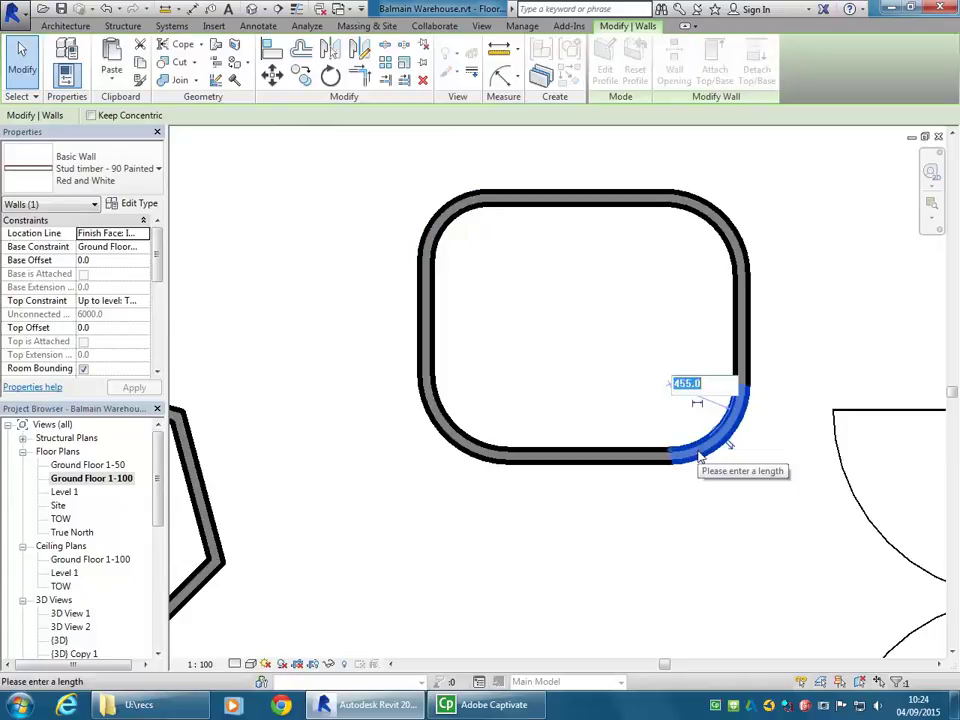
{"action": "type", "text": "300"}
{"action": "key", "text": "Return"}
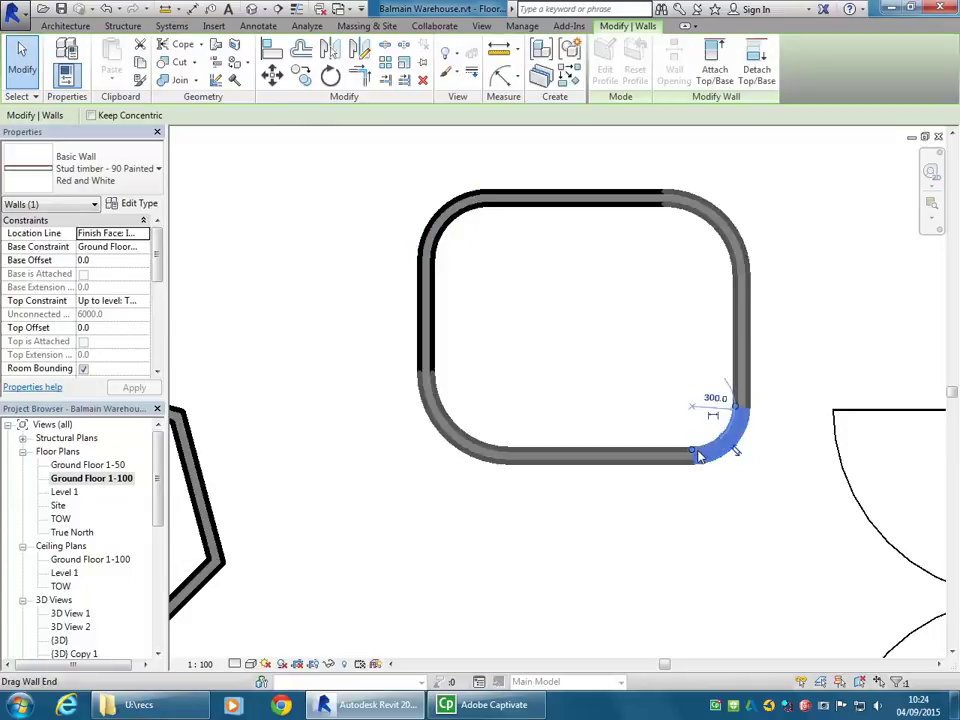
{"action": "left_click", "coordinate": [729, 216]}
{"action": "left_click", "coordinate": [668, 238]}
{"action": "type", "text": "300"}
{"action": "key", "text": "Return"}
Set the top-left and bottom-left corner arcs to a 300 radius too.
{"action": "left_click", "coordinate": [440, 212]}
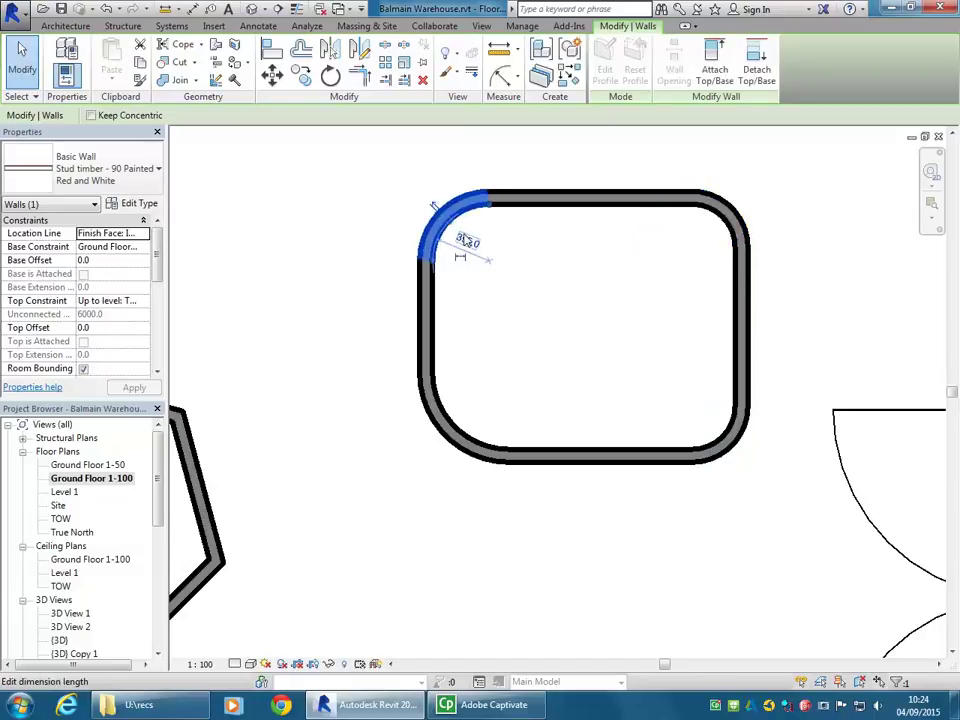
{"action": "left_click", "coordinate": [467, 239]}
{"action": "type", "text": "300"}
{"action": "key", "text": "Return"}
{"action": "left_click", "coordinate": [440, 420]}
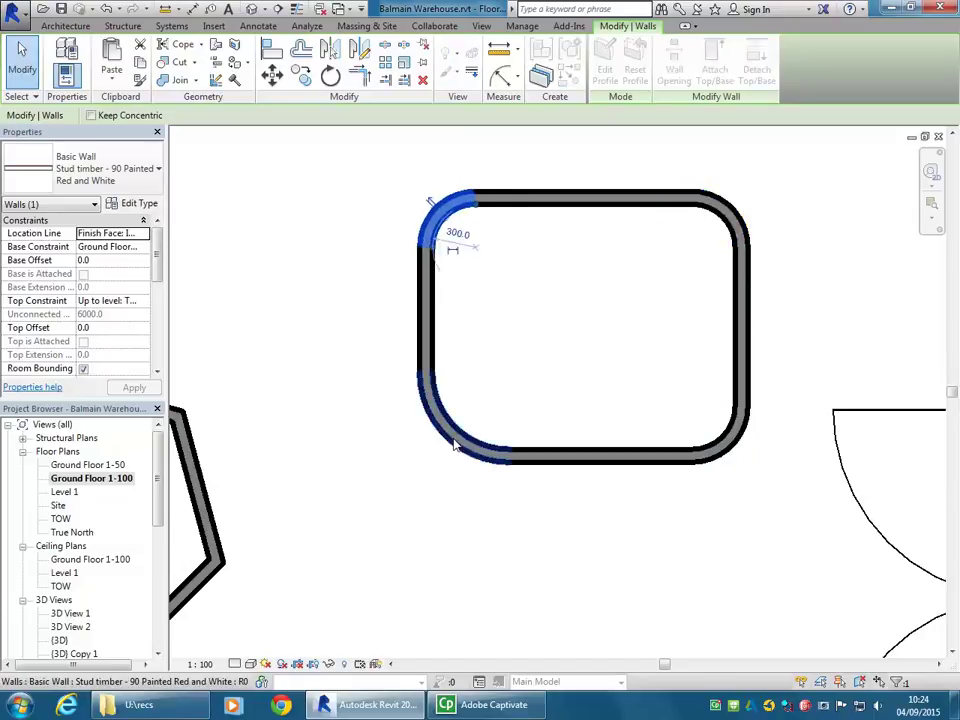
{"action": "key", "text": "w"}
{"action": "key", "text": "a"}
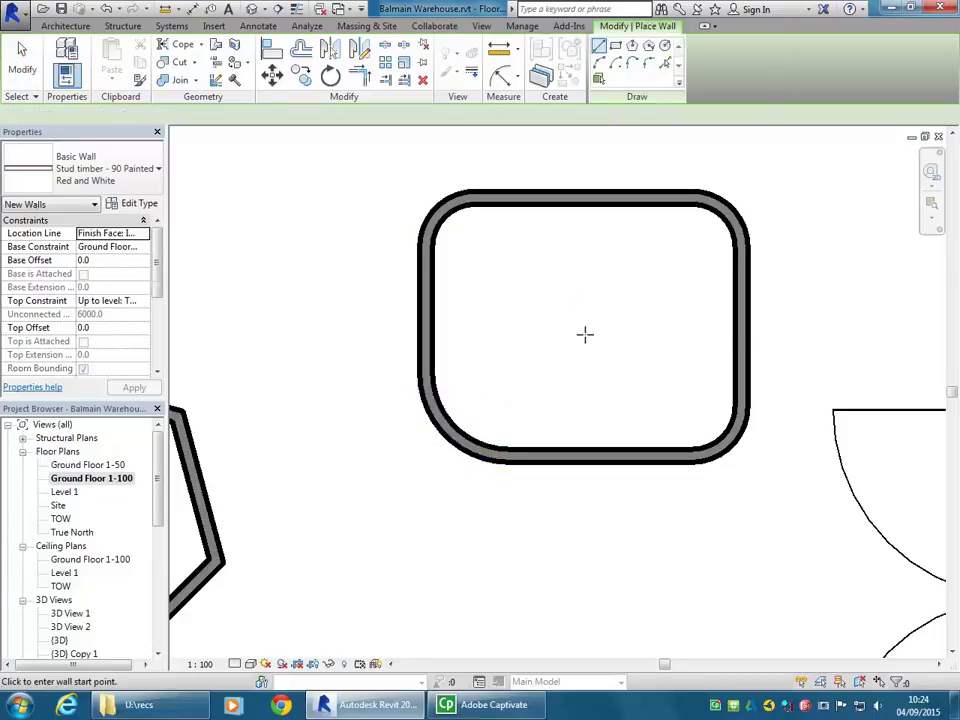
{"action": "left_click", "coordinate": [588, 336]}
{"action": "key", "text": "Escape"}
{"action": "key", "text": "Escape"}
{"action": "left_click", "coordinate": [440, 436]}
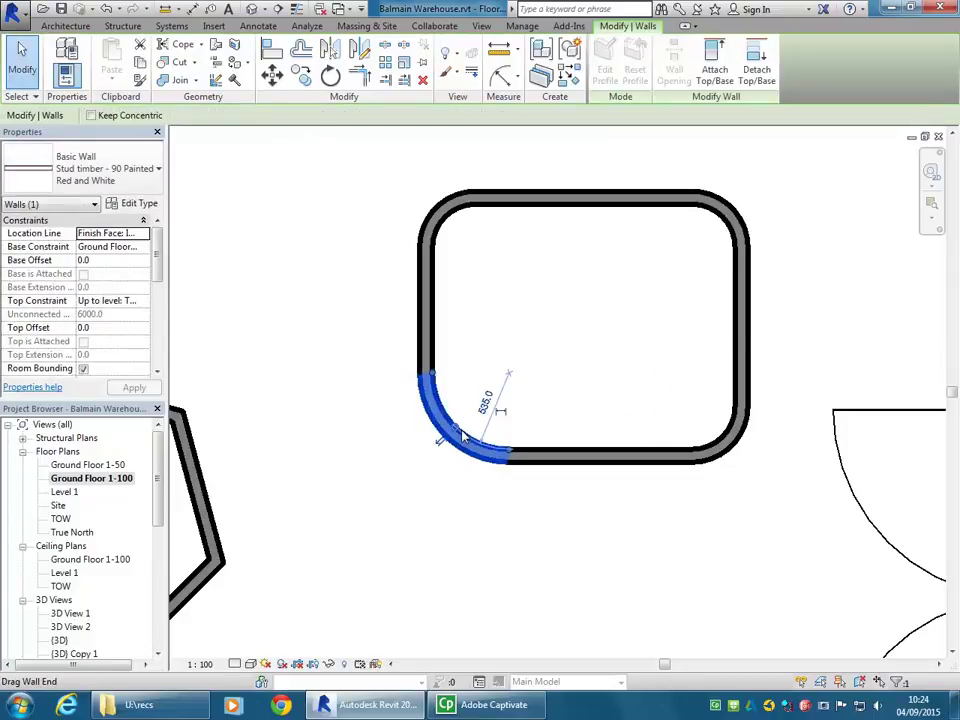
{"action": "left_click", "coordinate": [488, 404]}
{"action": "type", "text": "300"}
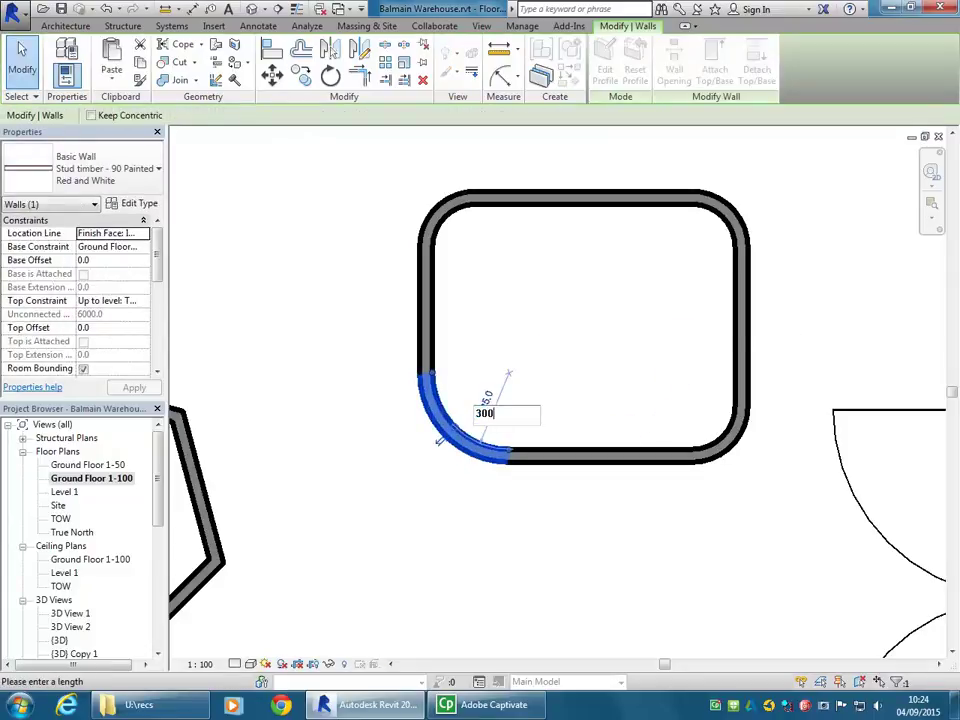
{"action": "key", "text": "Return"}
{"action": "scroll", "coordinate": [490, 410], "scroll_direction": "down", "scroll_amount": 3}
{"action": "key", "text": "Escape"}
{"action": "middle_click_drag", "start_coordinate": [420, 360], "coordinate": [559, 323]}
Start the Wall tool, review the location line choices, then cancel.
{"action": "left_click", "coordinate": [61, 60]}
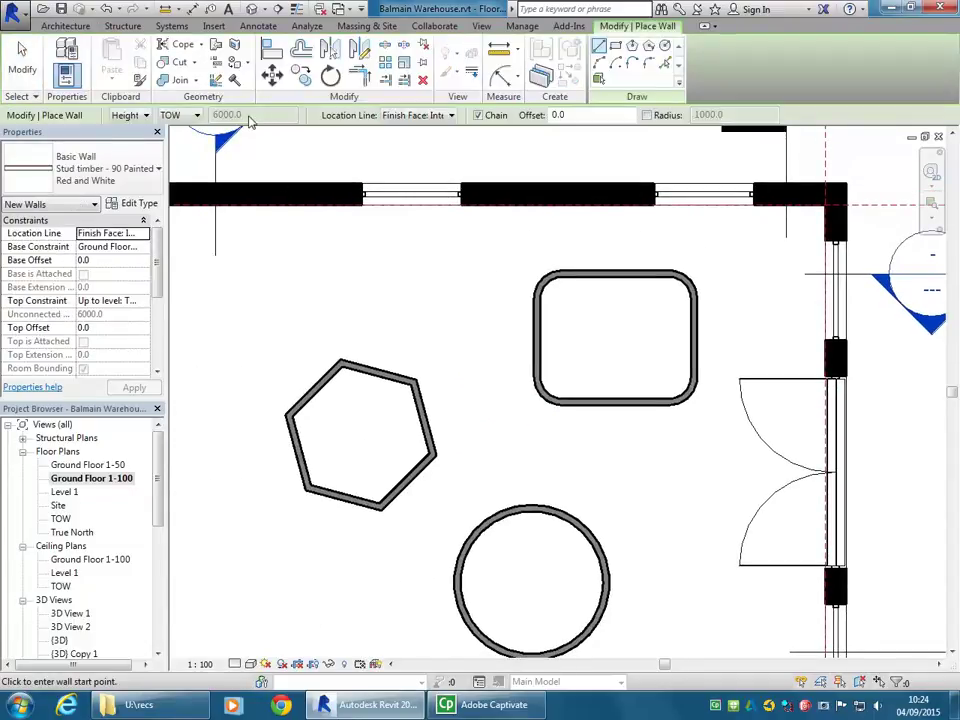
{"action": "left_click", "coordinate": [413, 117]}
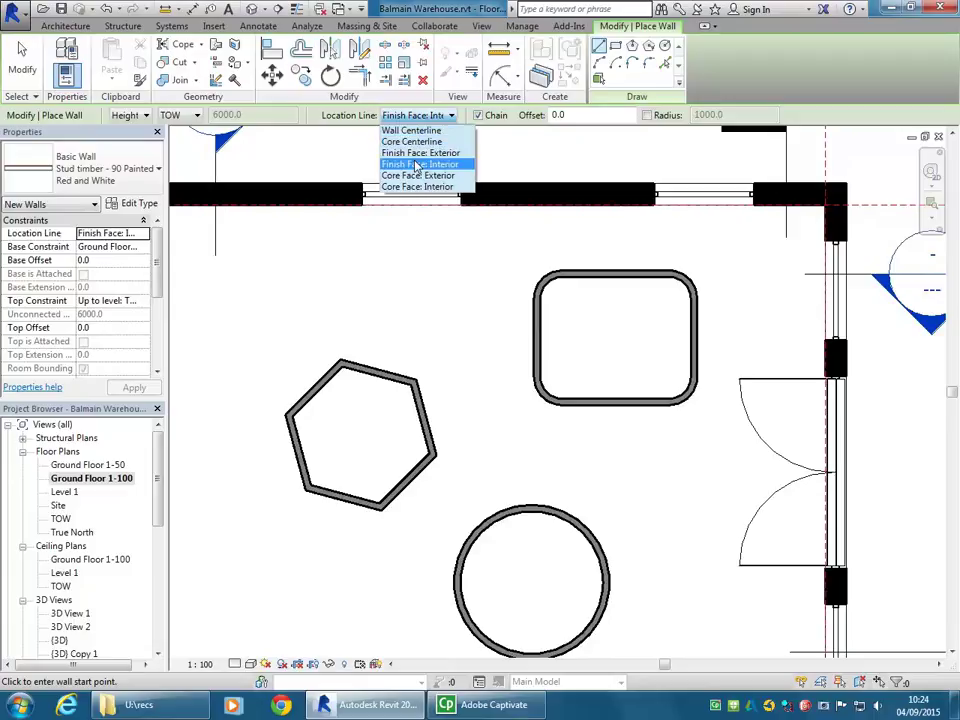
{"action": "key", "text": "Escape"}
{"action": "key", "text": "Escape"}
Delete four of the hexagon's walls, leaving two connected angled segments.
{"action": "middle_click_drag", "start_coordinate": [330, 321], "coordinate": [565, 310]}
{"action": "scroll", "coordinate": [547, 383], "scroll_direction": "up", "scroll_amount": 2}
{"action": "left_click", "coordinate": [549, 384]}
{"action": "key", "text": "Delete"}
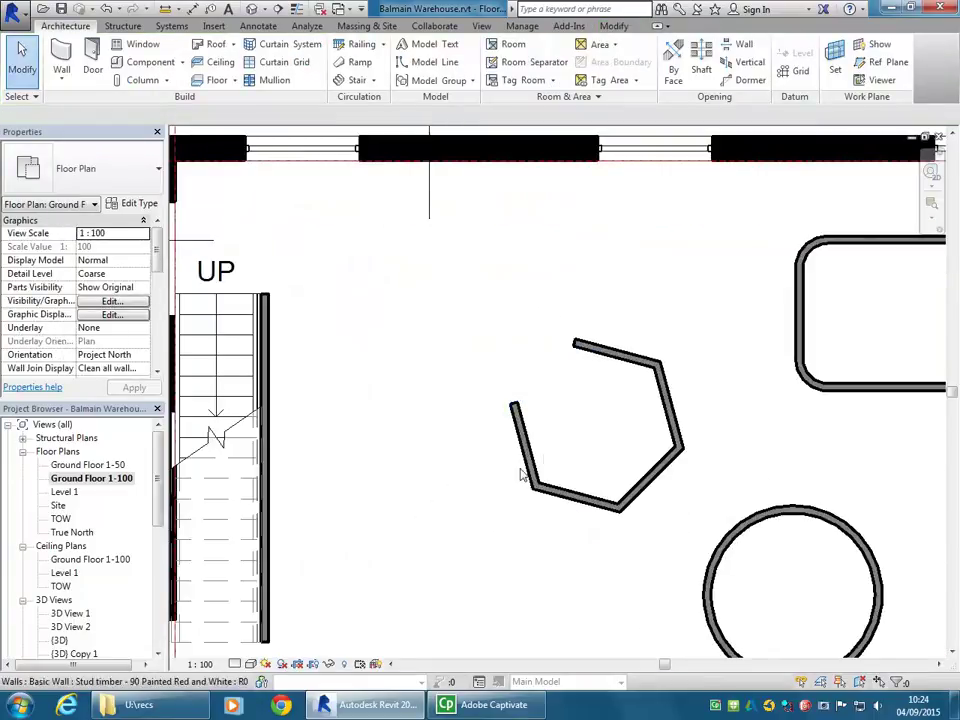
{"action": "left_click", "coordinate": [527, 462]}
{"action": "key", "text": "Delete"}
{"action": "left_click", "coordinate": [575, 497]}
{"action": "key", "text": "Delete"}
{"action": "left_click", "coordinate": [656, 476]}
{"action": "key", "text": "Delete"}
{"action": "scroll", "coordinate": [553, 349], "scroll_direction": "up", "scroll_amount": 2}
{"action": "middle_click_drag", "start_coordinate": [609, 408], "coordinate": [490, 420]}
{"action": "left_click", "coordinate": [61, 56]}
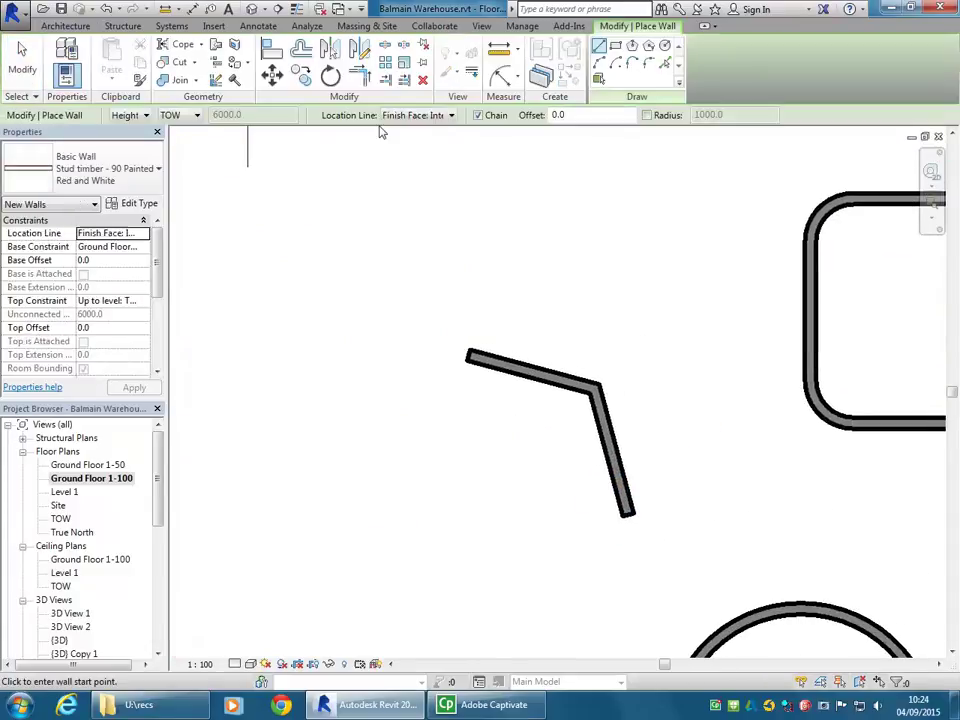
{"action": "left_click", "coordinate": [440, 115]}
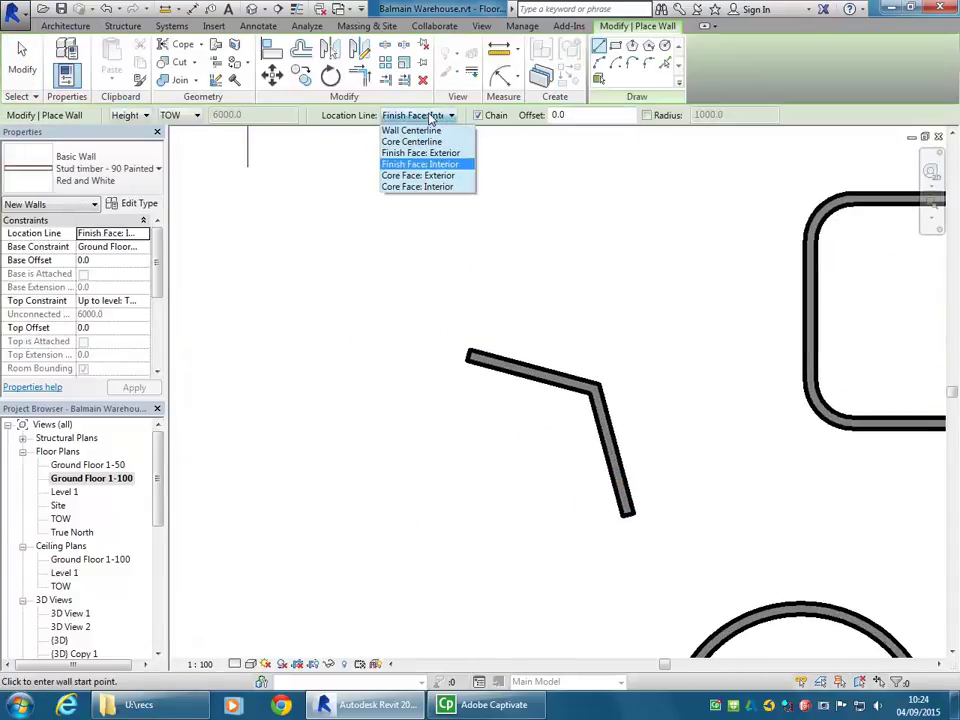
{"action": "left_click", "coordinate": [418, 165]}
{"action": "scroll", "coordinate": [445, 325], "scroll_direction": "up", "scroll_amount": 2}
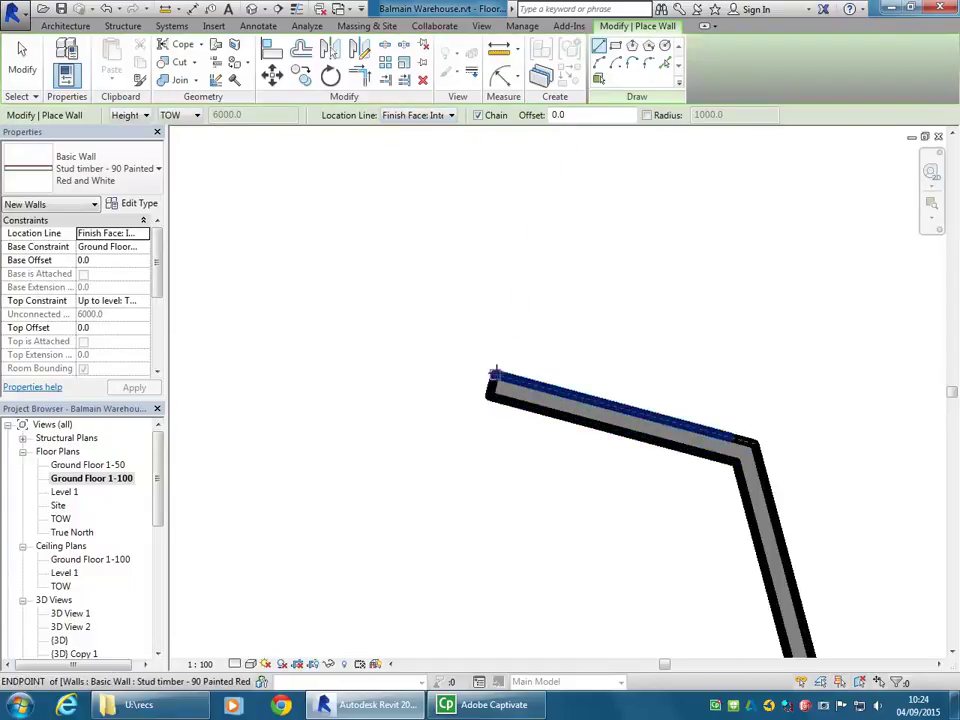
{"action": "left_click", "coordinate": [493, 376]}
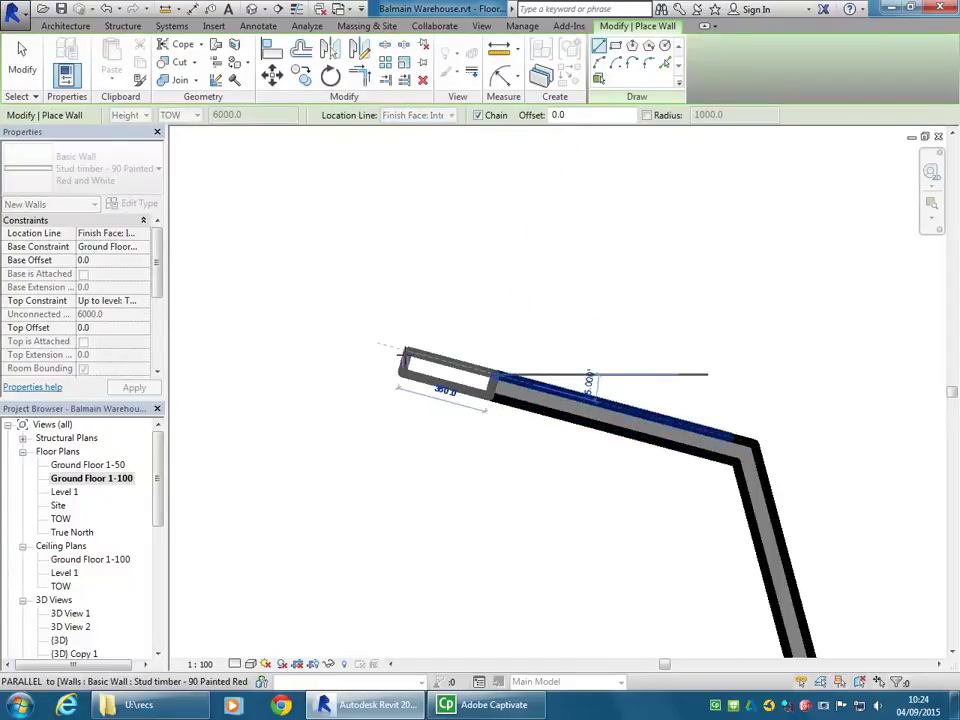
{"action": "scroll", "coordinate": [405, 360], "scroll_direction": "up", "scroll_amount": 2}
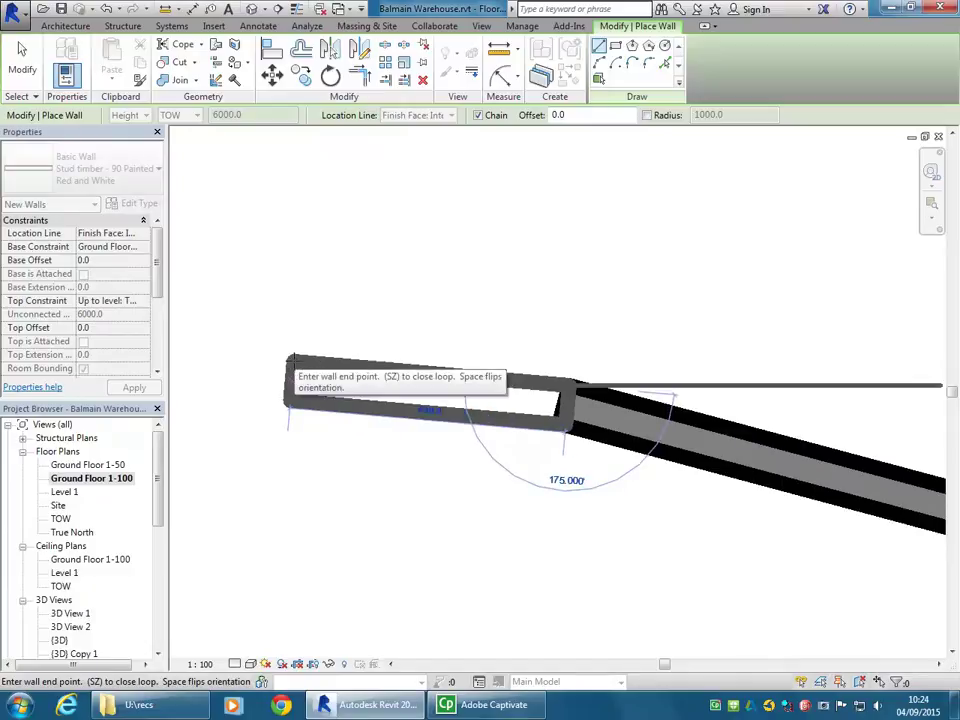
{"action": "scroll", "coordinate": [289, 362], "scroll_direction": "down", "scroll_amount": 3}
{"action": "key", "text": "Escape"}
{"action": "scroll", "coordinate": [452, 400], "scroll_direction": "up", "scroll_amount": 2}
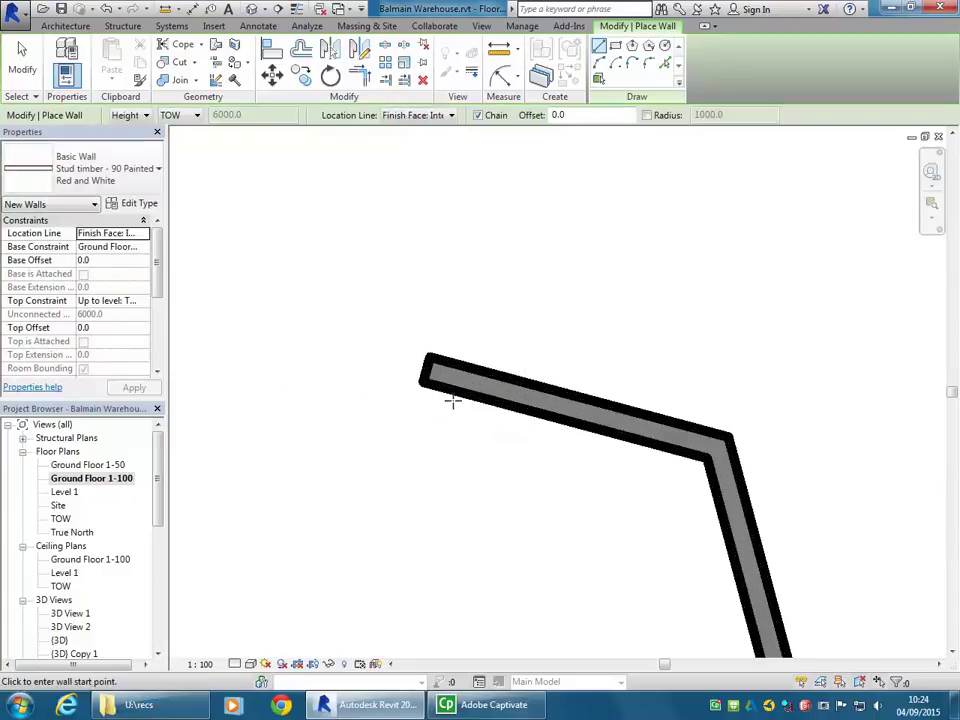
{"action": "left_click", "coordinate": [422, 383]}
{"action": "scroll", "coordinate": [345, 388], "scroll_direction": "down", "scroll_amount": 1}
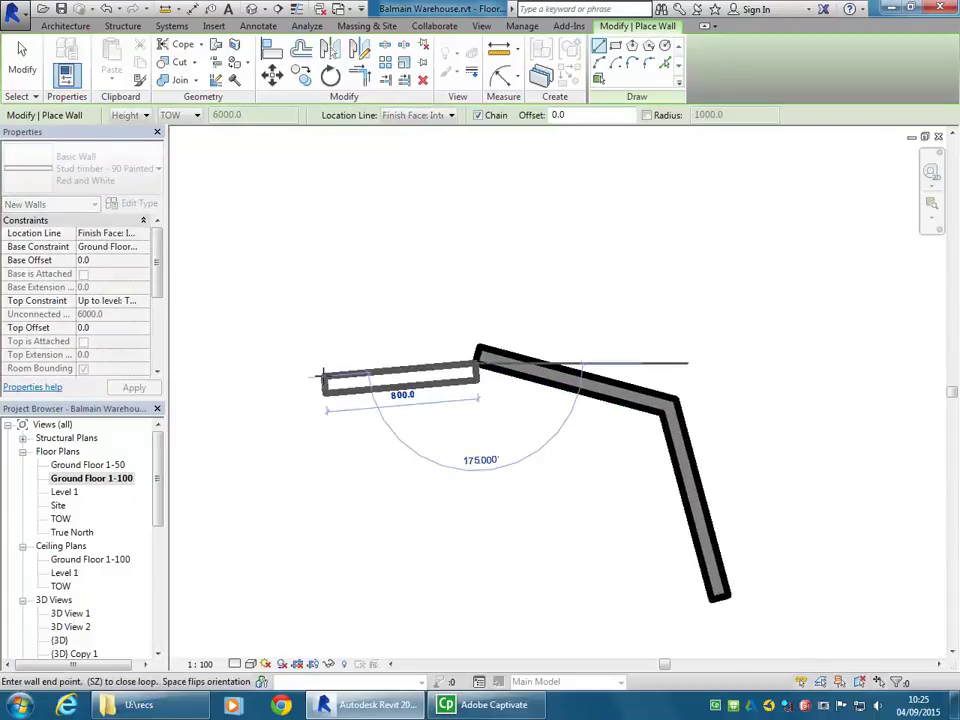
{"action": "scroll", "coordinate": [322, 377], "scroll_direction": "up", "scroll_amount": 3}
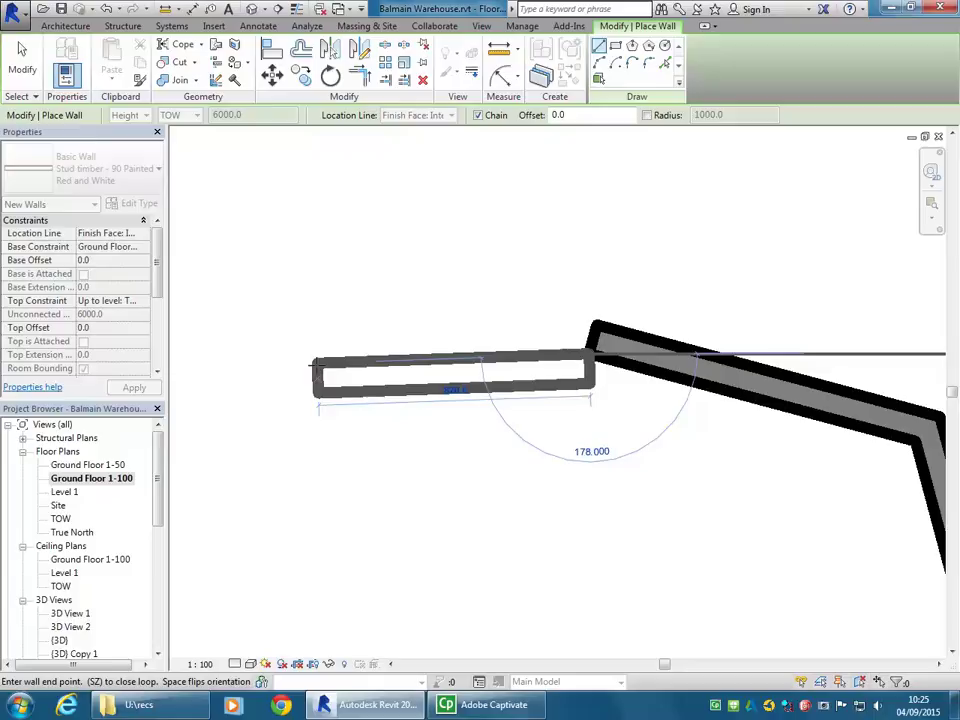
{"action": "scroll", "coordinate": [313, 364], "scroll_direction": "down", "scroll_amount": 2}
{"action": "scroll", "coordinate": [313, 364], "scroll_direction": "up", "scroll_amount": 2}
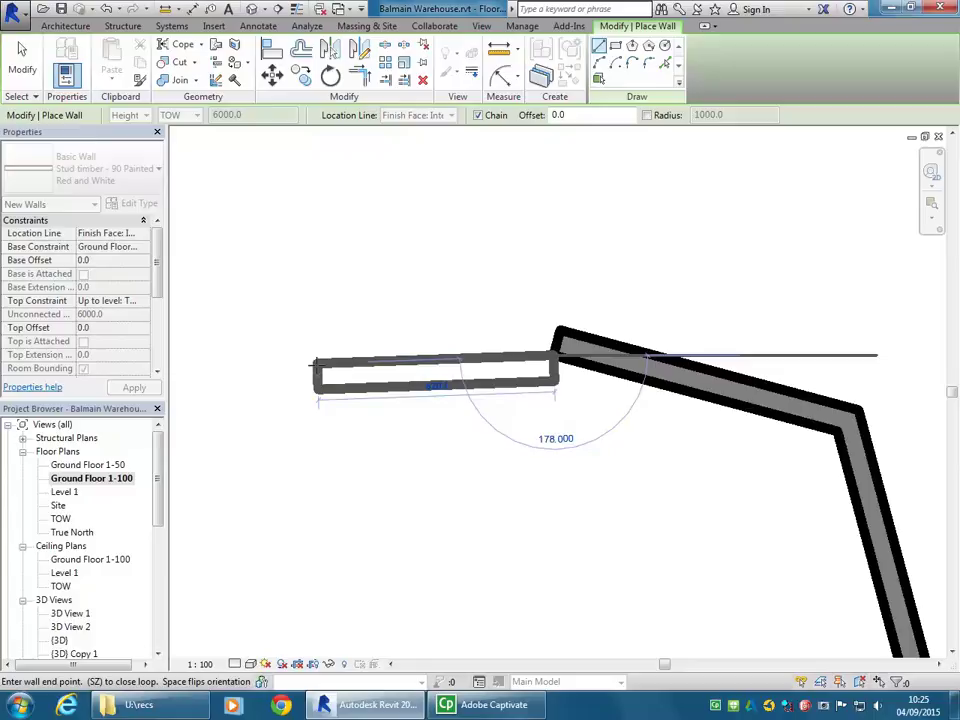
{"action": "key", "text": "space"}
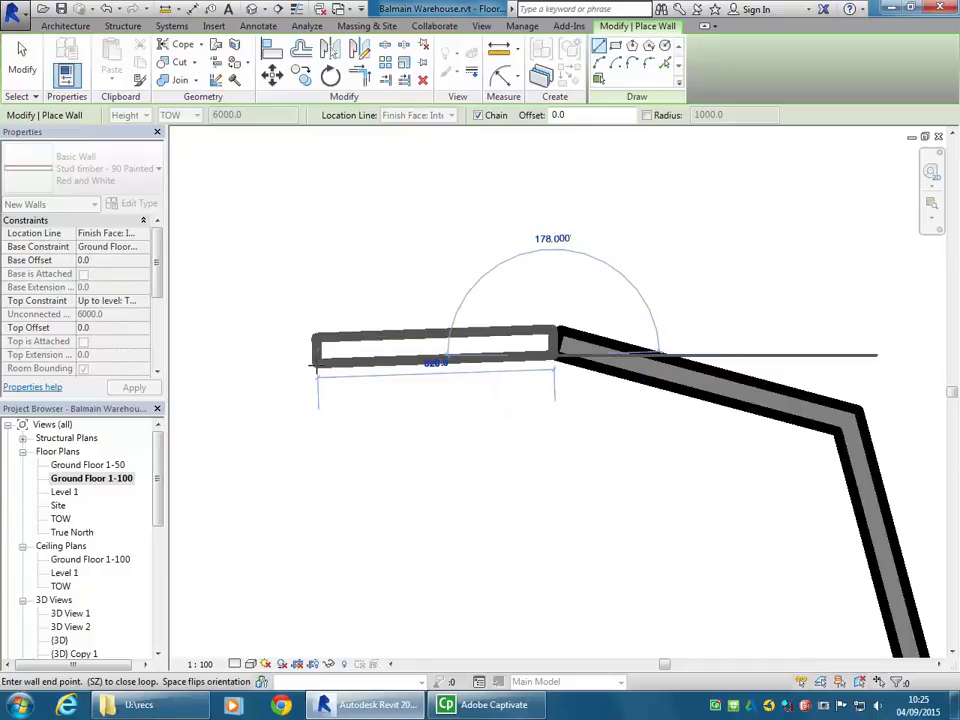
{"action": "key", "text": "space"}
{"action": "key", "text": "space"}
{"action": "key", "text": "space"}
{"action": "key", "text": "space"}
{"action": "key", "text": "space"}
{"action": "key", "text": "space"}
{"action": "key", "text": "Escape"}
Set the wall Location Line to Finish Face: Exterior.
{"action": "left_click", "coordinate": [420, 117]}
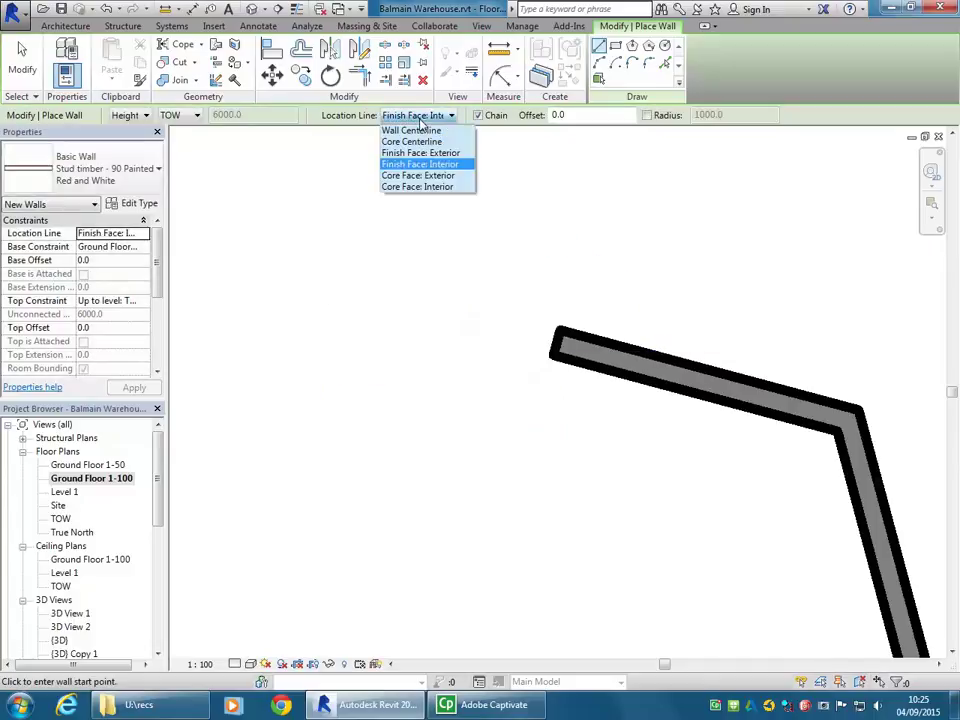
{"action": "left_click", "coordinate": [409, 153]}
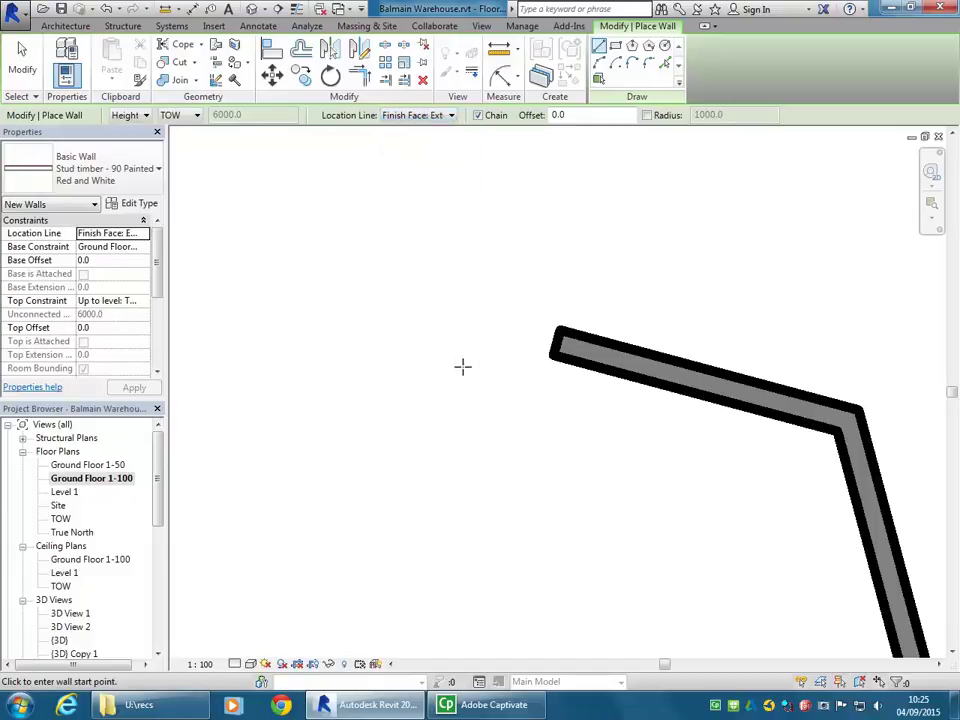
{"action": "middle_click_drag", "start_coordinate": [649, 396], "coordinate": [514, 264]}
{"action": "scroll", "coordinate": [514, 264], "scroll_direction": "down", "scroll_amount": 4}
{"action": "scroll", "coordinate": [625, 400], "scroll_direction": "up", "scroll_amount": 3}
Draw a diagonal stud timber wall down-left from the hexagon remnant's open end, then stop placing walls.
{"action": "left_click", "coordinate": [628, 381]}
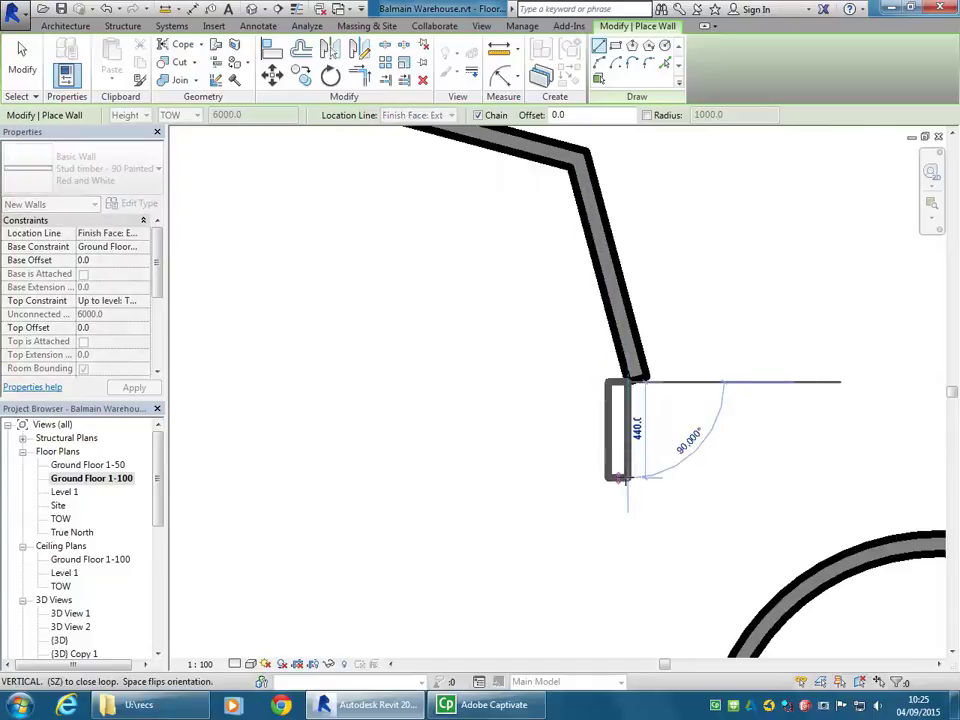
{"action": "scroll", "coordinate": [568, 467], "scroll_direction": "up", "scroll_amount": 1}
{"action": "scroll", "coordinate": [480, 480], "scroll_direction": "up", "scroll_amount": 1}
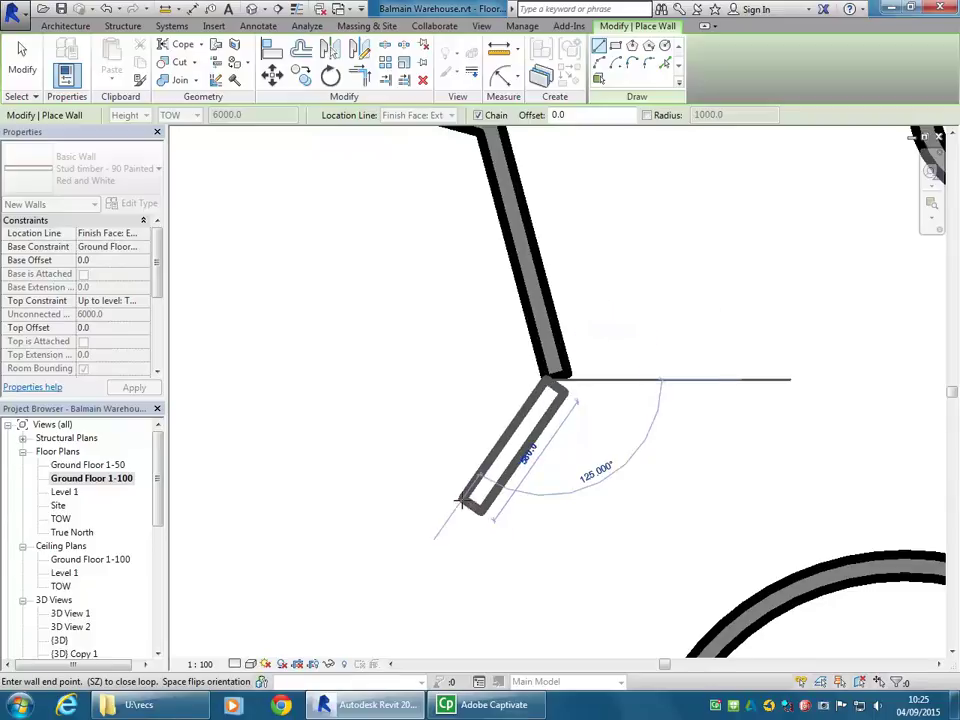
{"action": "left_click", "coordinate": [421, 545]}
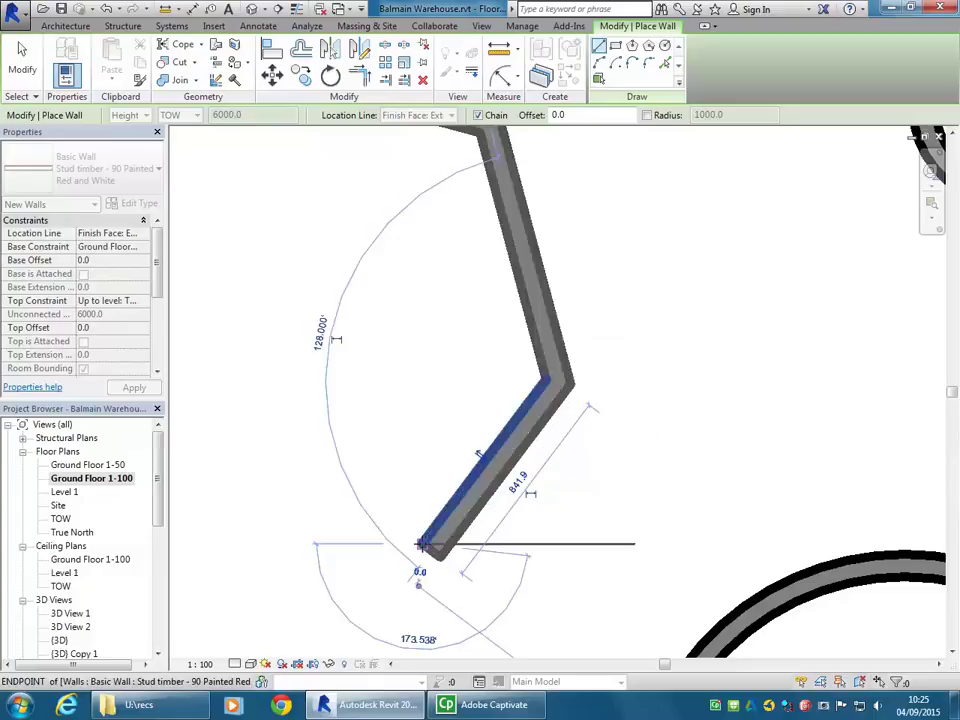
{"action": "right_click", "coordinate": [440, 317]}
{"action": "left_click", "coordinate": [460, 333]}
{"action": "scroll", "coordinate": [372, 315], "scroll_direction": "down", "scroll_amount": 5}
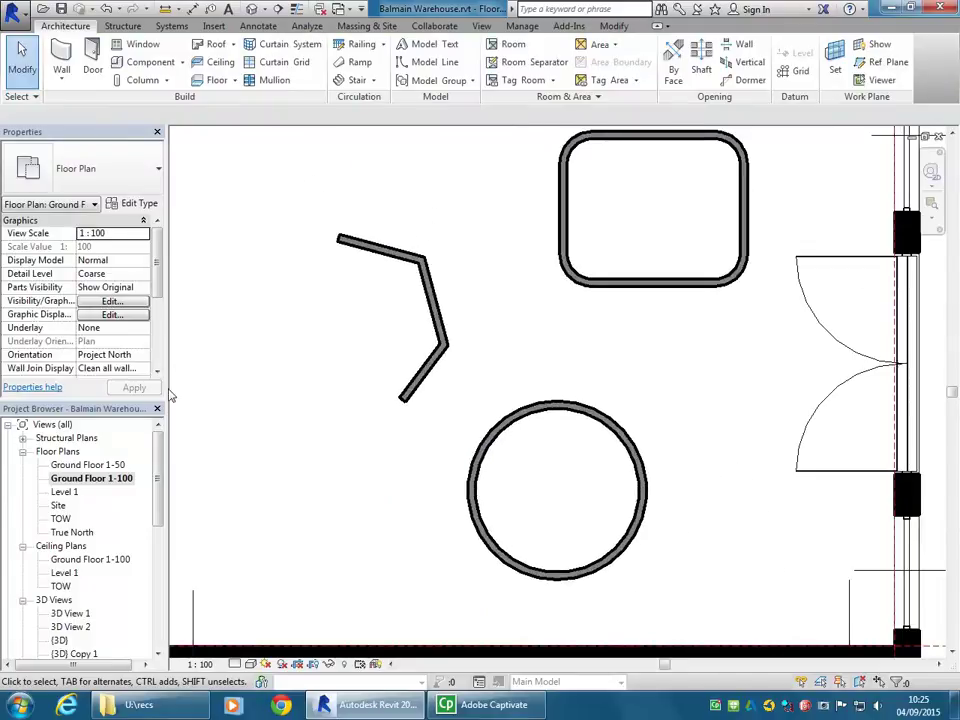
Open the (3D) view and then the sectioned (3D) Copy 3 view.
{"action": "scroll", "coordinate": [35, 513], "scroll_direction": "down", "scroll_amount": 3}
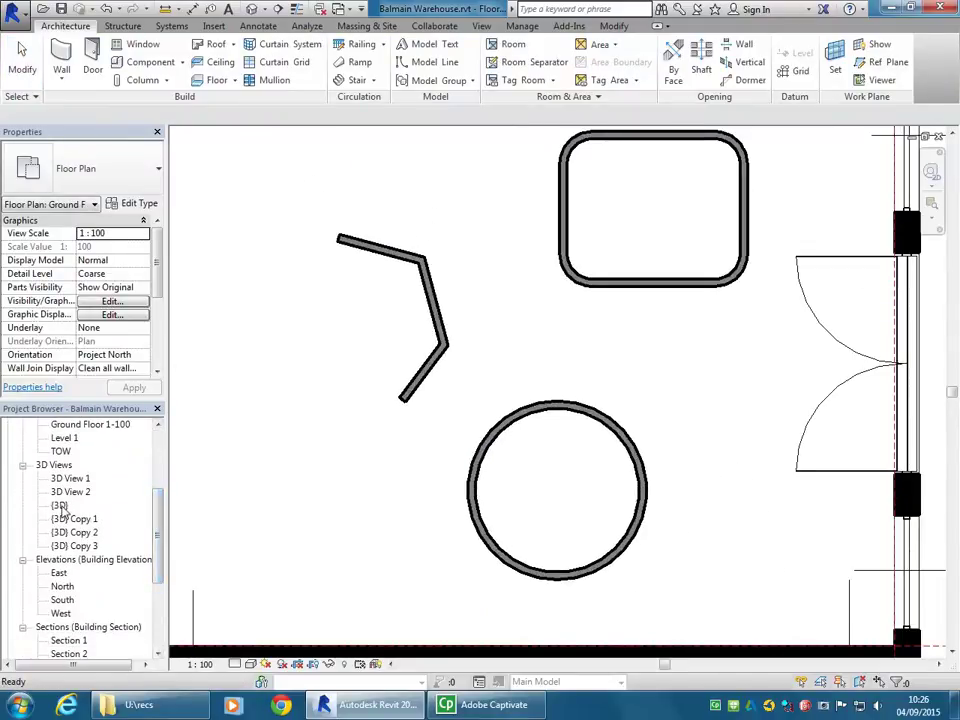
{"action": "double_click", "coordinate": [59, 506]}
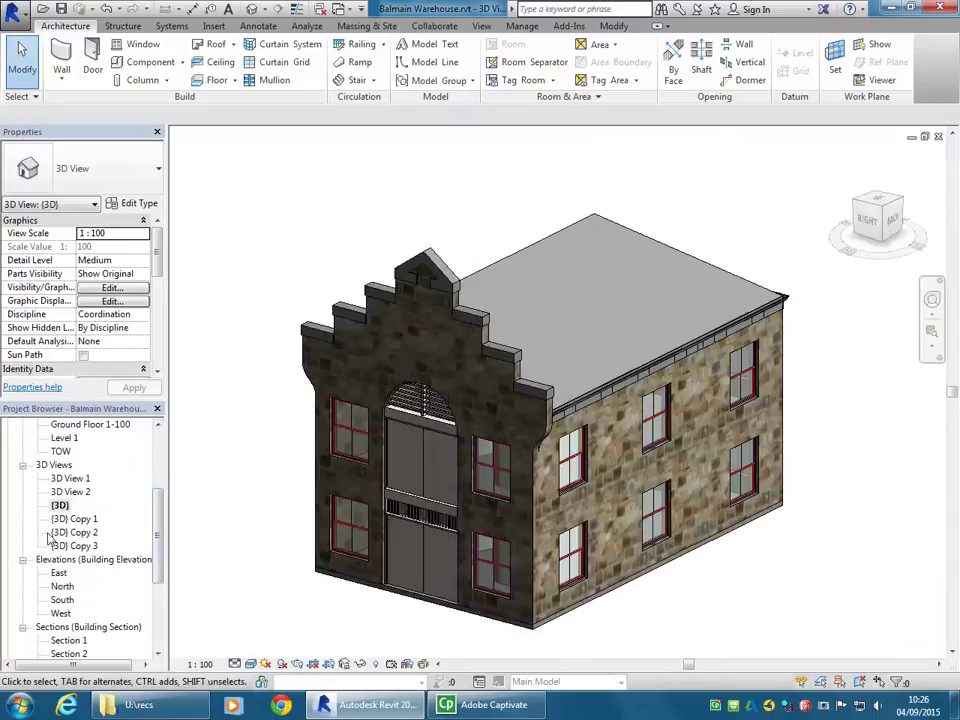
{"action": "double_click", "coordinate": [78, 546]}
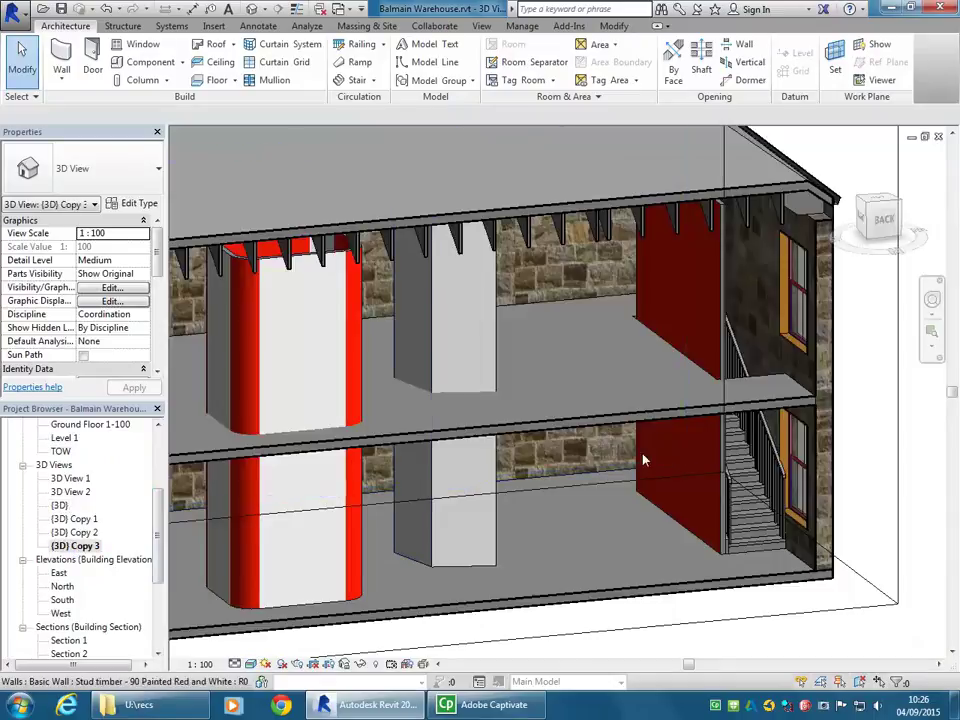
Orbit to a frontal view and select the red-and-white stud timber wall.
{"action": "middle_click_drag", "start_coordinate": [285, 456], "coordinate": [294, 524], "text": "shift"}
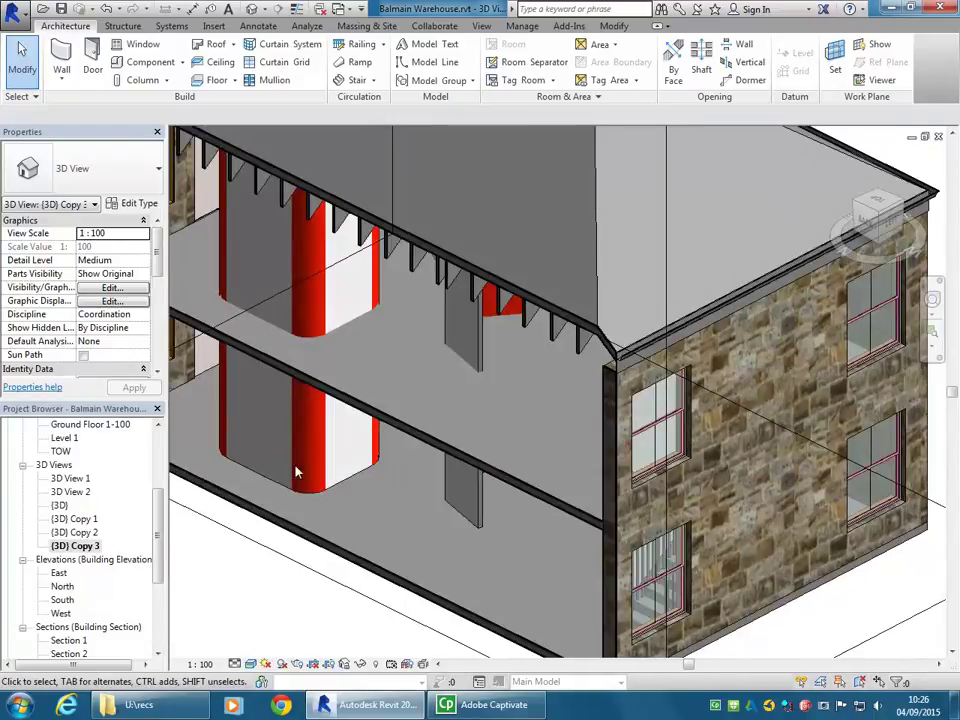
{"action": "scroll", "coordinate": [222, 477], "scroll_direction": "up", "scroll_amount": 2}
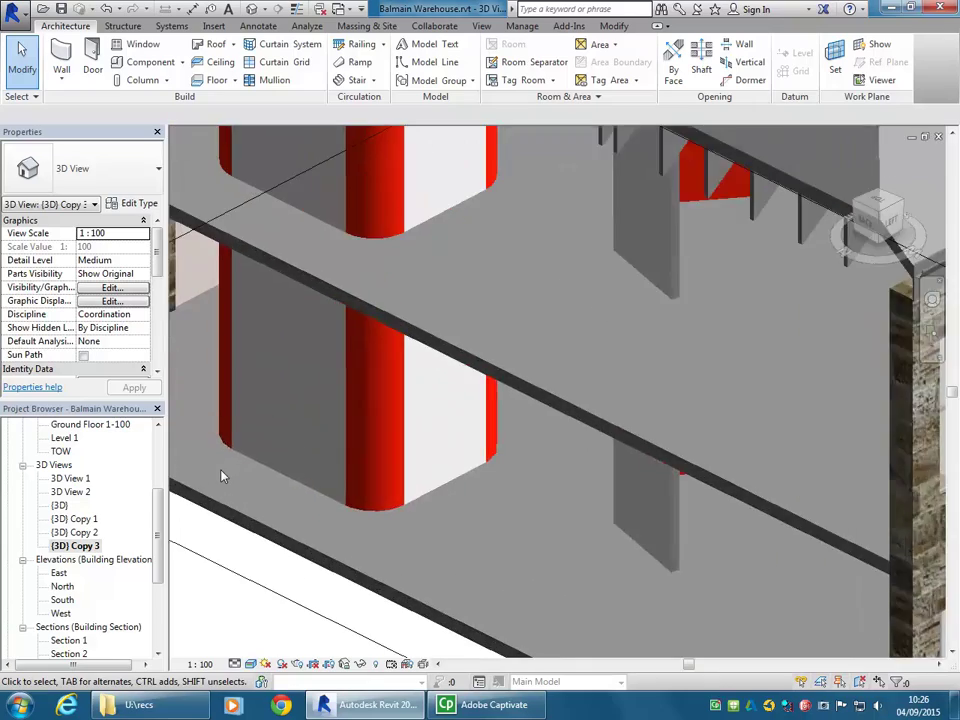
{"action": "scroll", "coordinate": [222, 477], "scroll_direction": "down", "scroll_amount": 2}
{"action": "scroll", "coordinate": [324, 486], "scroll_direction": "down", "scroll_amount": 3}
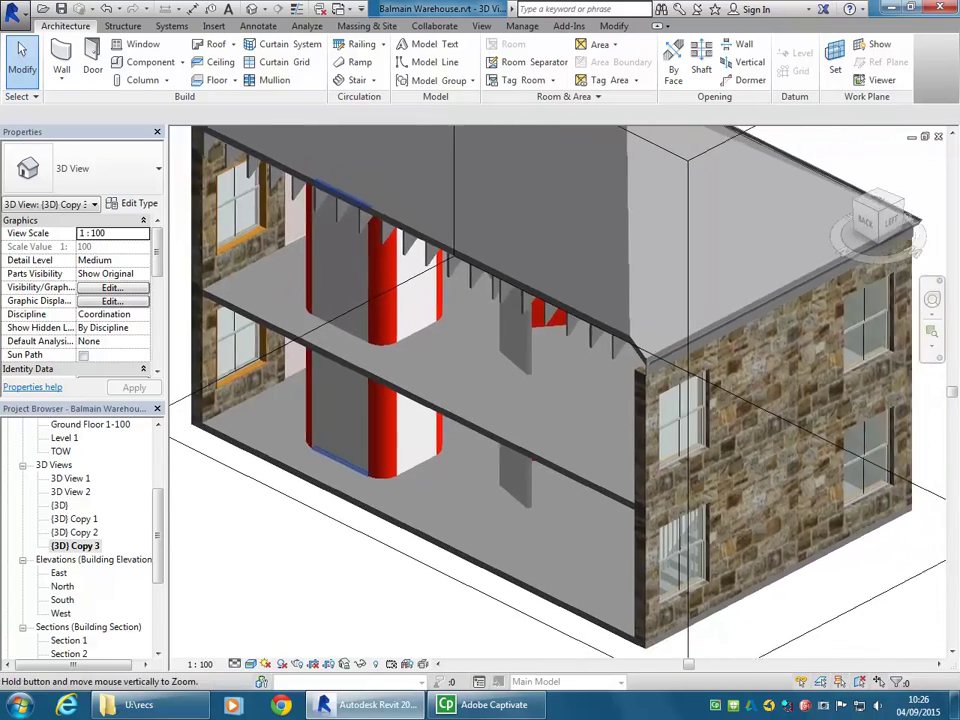
{"action": "scroll", "coordinate": [311, 465], "scroll_direction": "up", "scroll_amount": 2}
{"action": "middle_click_drag", "start_coordinate": [313, 455], "coordinate": [322, 500], "text": "shift"}
{"action": "scroll", "coordinate": [322, 500], "scroll_direction": "up", "scroll_amount": 3}
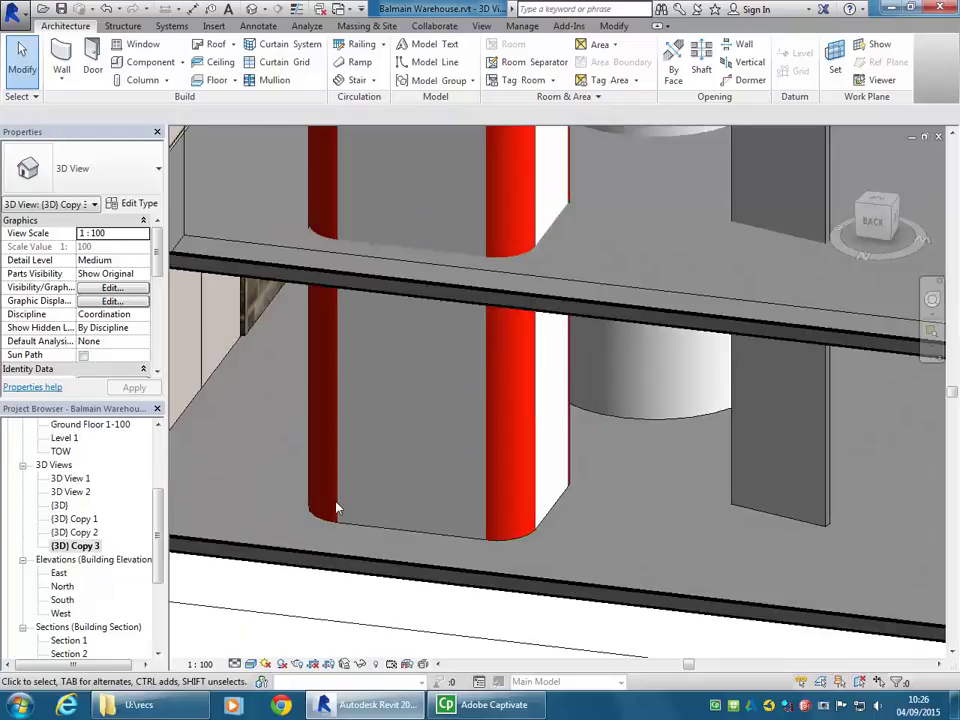
{"action": "left_click", "coordinate": [395, 535]}
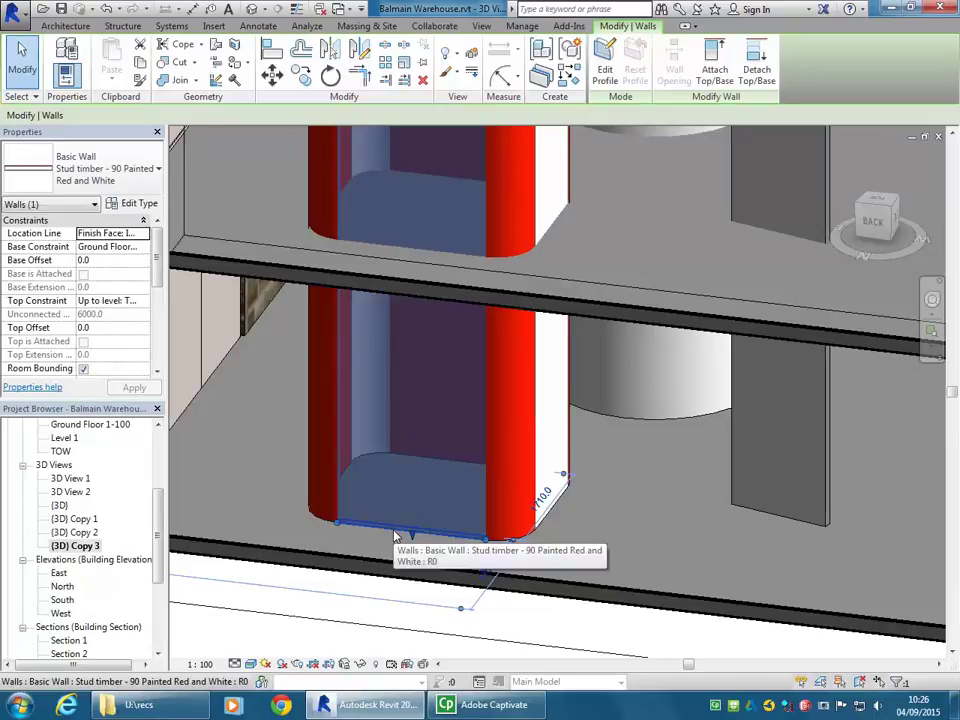
{"action": "scroll", "coordinate": [395, 535], "scroll_direction": "up", "scroll_amount": 3}
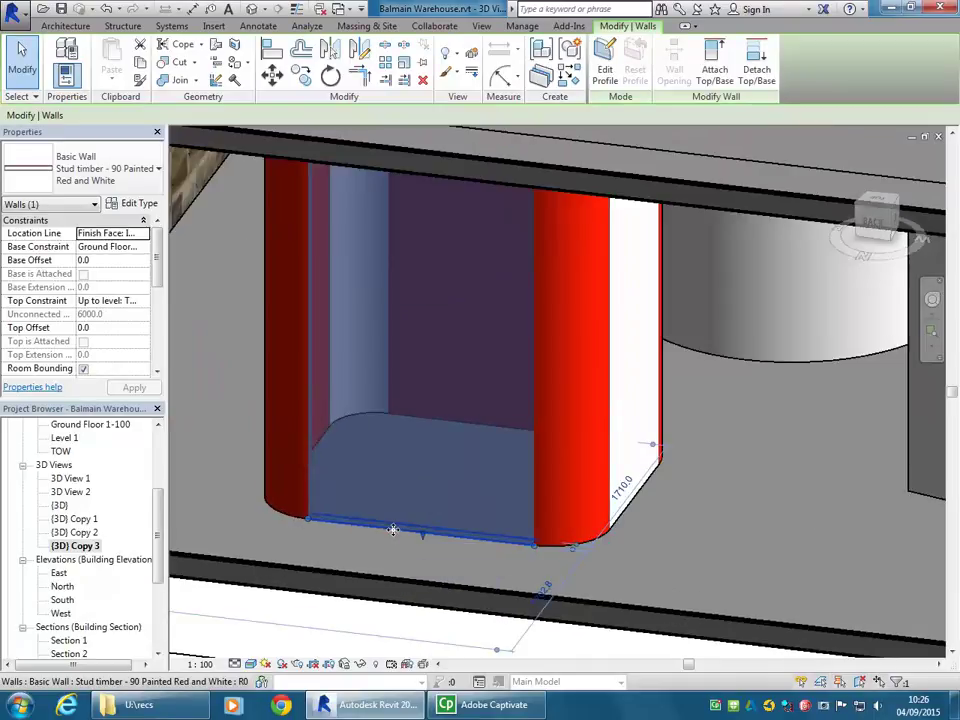
{"action": "scroll", "coordinate": [380, 480], "scroll_direction": "down", "scroll_amount": 1}
{"action": "scroll", "coordinate": [365, 512], "scroll_direction": "down", "scroll_amount": 2}
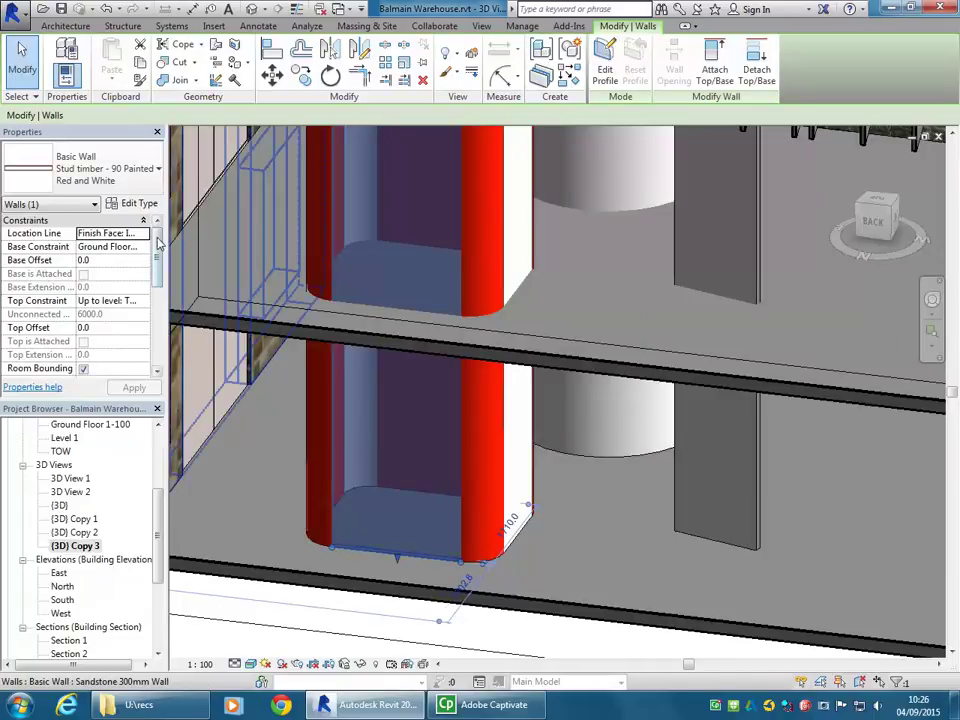
{"action": "left_click", "coordinate": [145, 233]}
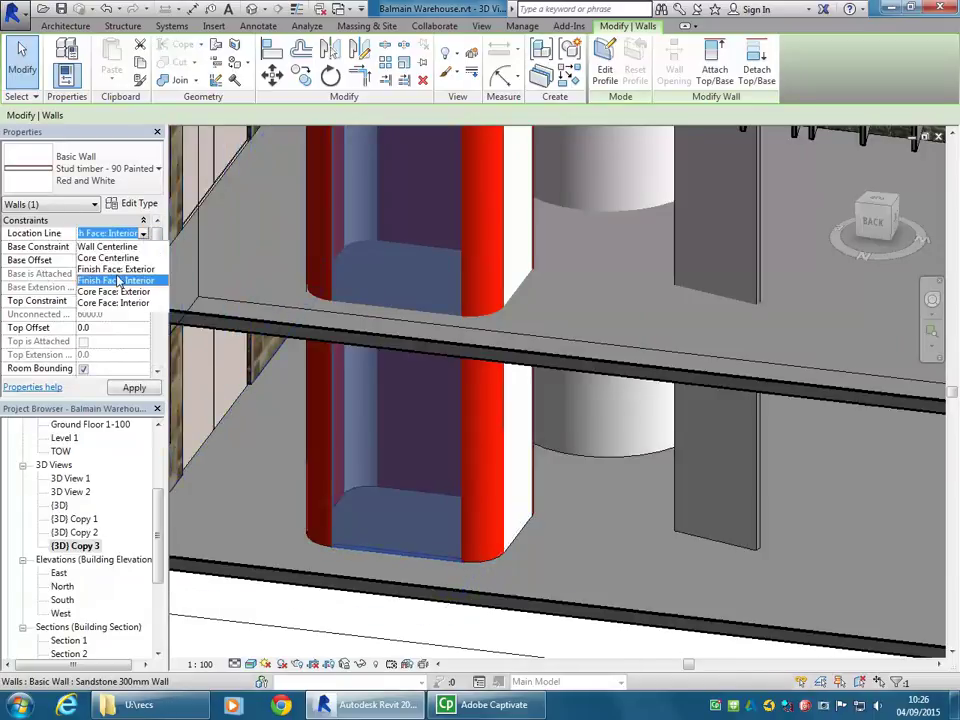
{"action": "left_click", "coordinate": [363, 550]}
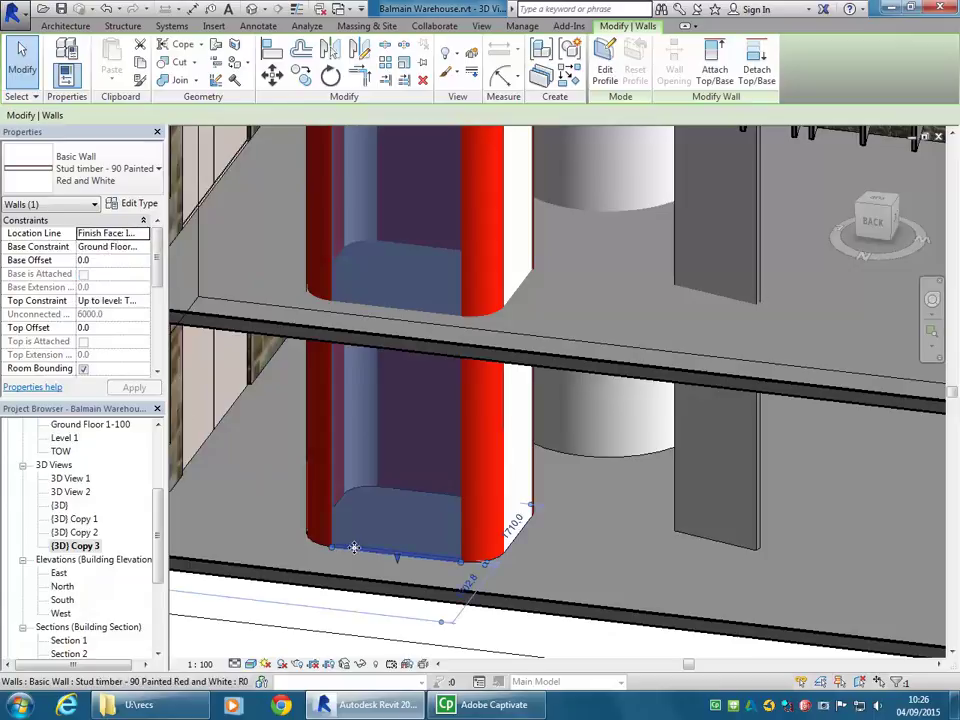
{"action": "scroll", "coordinate": [363, 549], "scroll_direction": "up", "scroll_amount": 2}
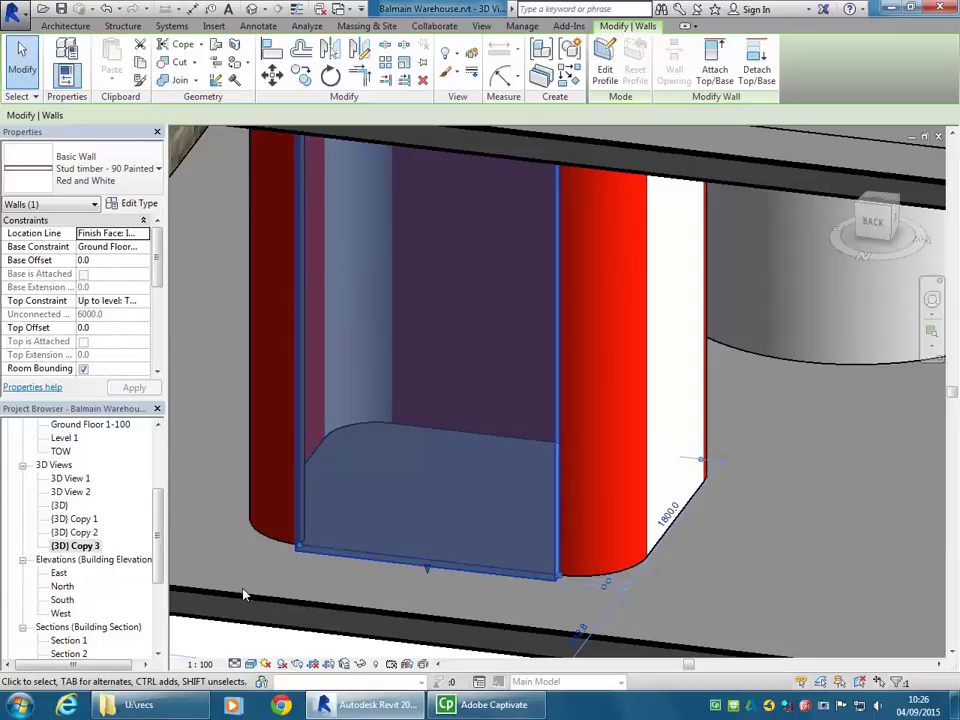
{"action": "left_click", "coordinate": [216, 564]}
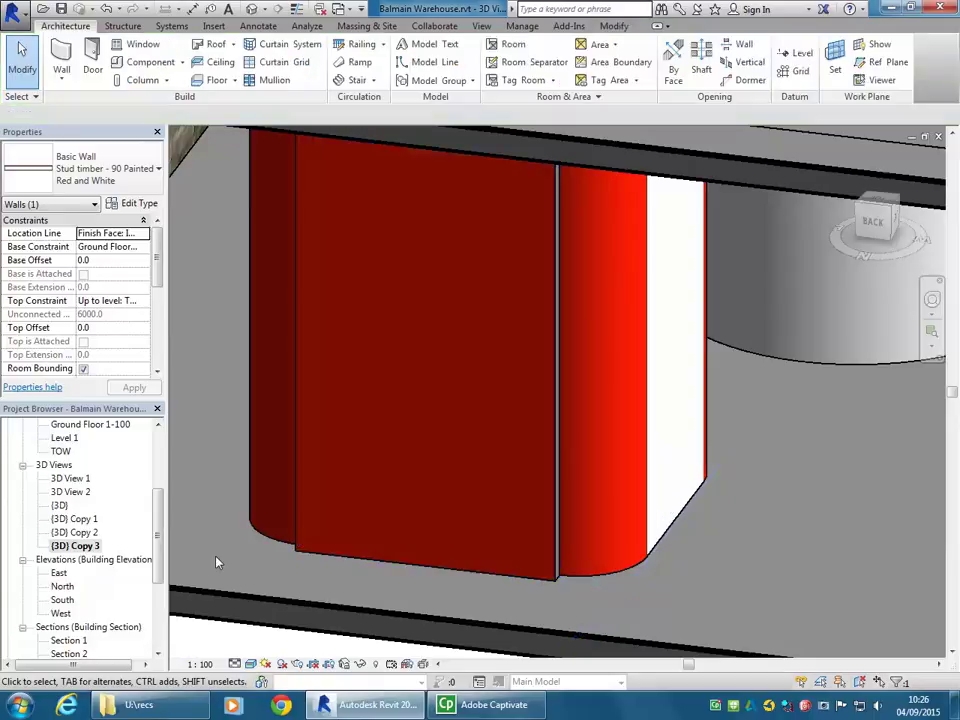
{"action": "left_click", "coordinate": [358, 562]}
{"action": "key", "text": "Delete"}
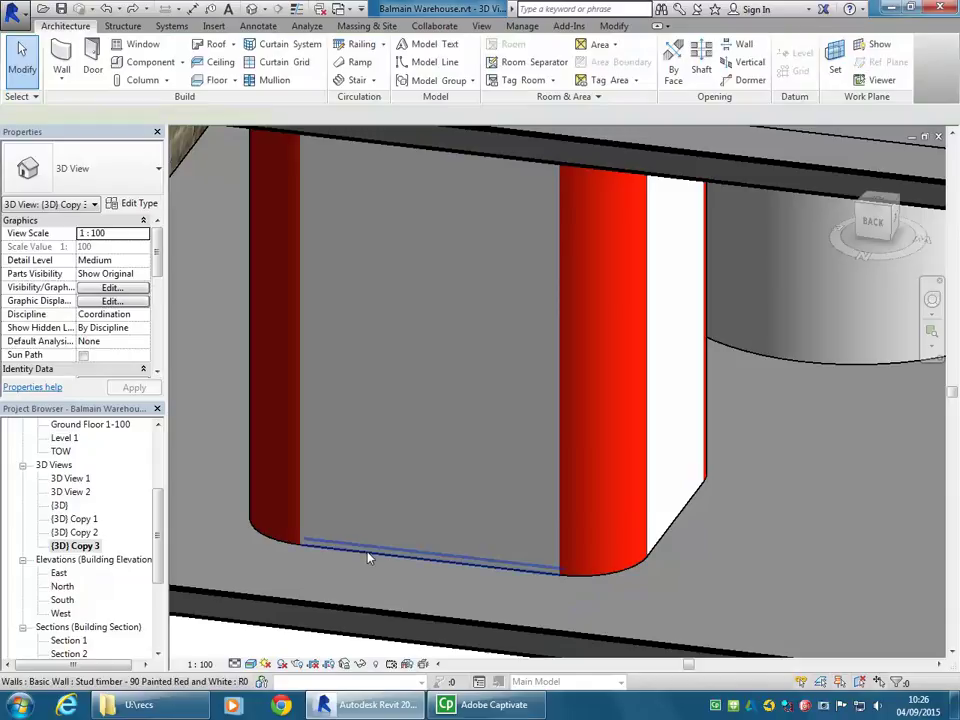
{"action": "left_click", "coordinate": [367, 558]}
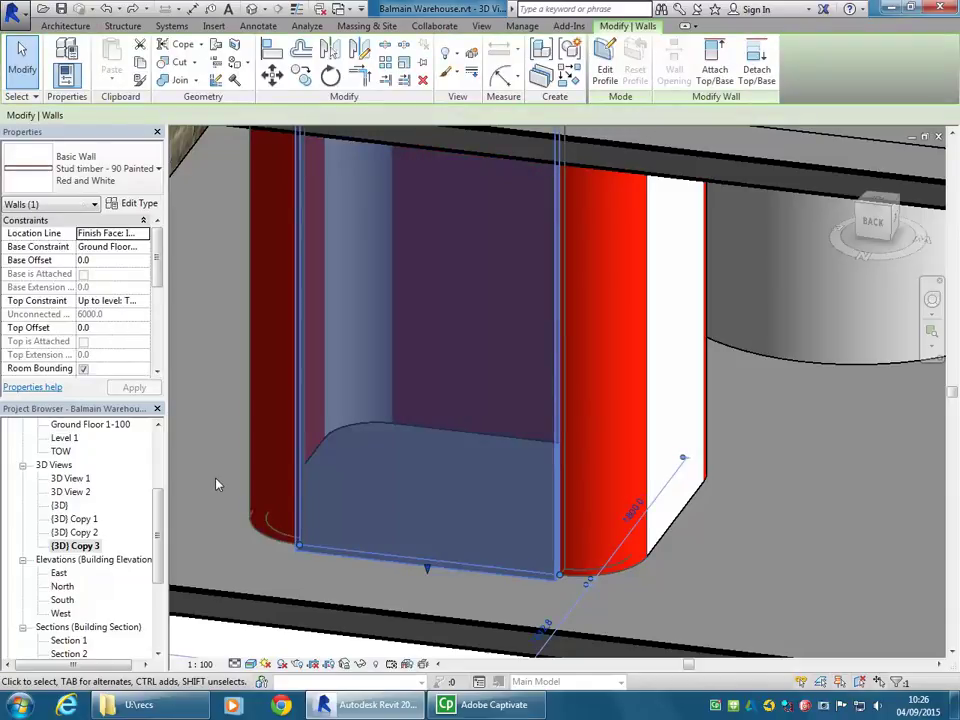
{"action": "key", "text": "Escape"}
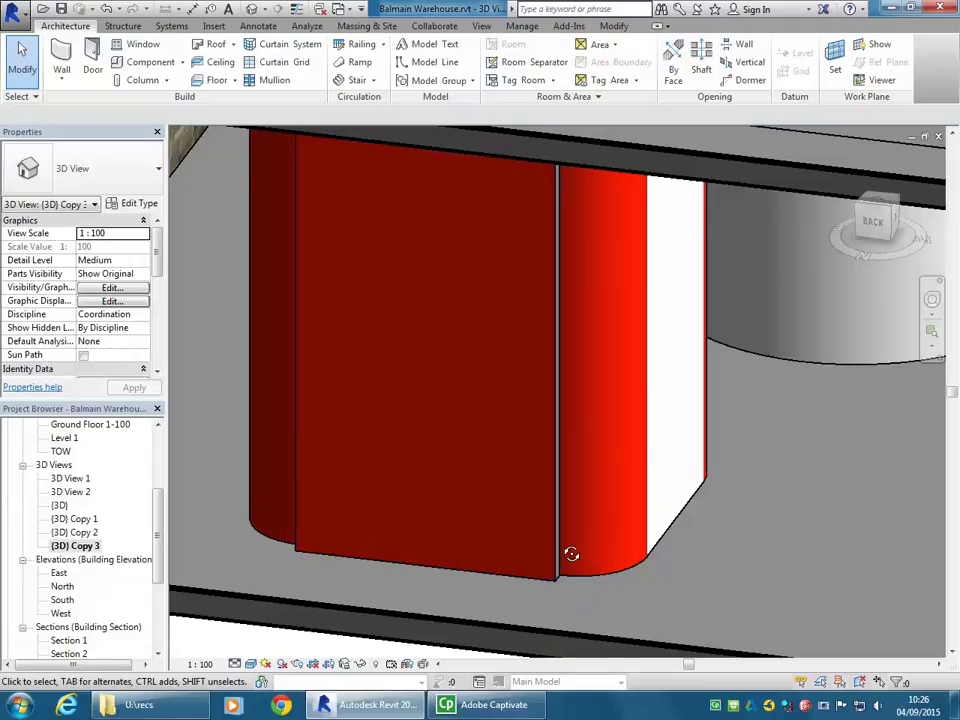
{"action": "middle_click_drag", "start_coordinate": [571, 554], "coordinate": [519, 548], "text": "shift"}
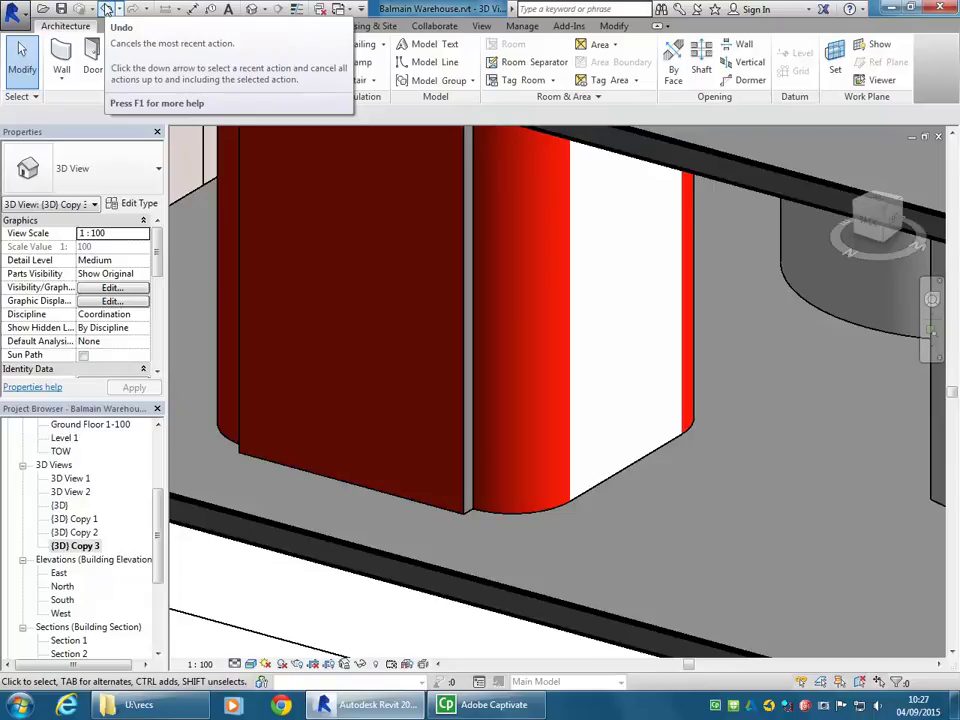
Select the lower stud timber wall and open its Location Line options in Properties.
{"action": "scroll", "coordinate": [356, 416], "scroll_direction": "down", "scroll_amount": 5}
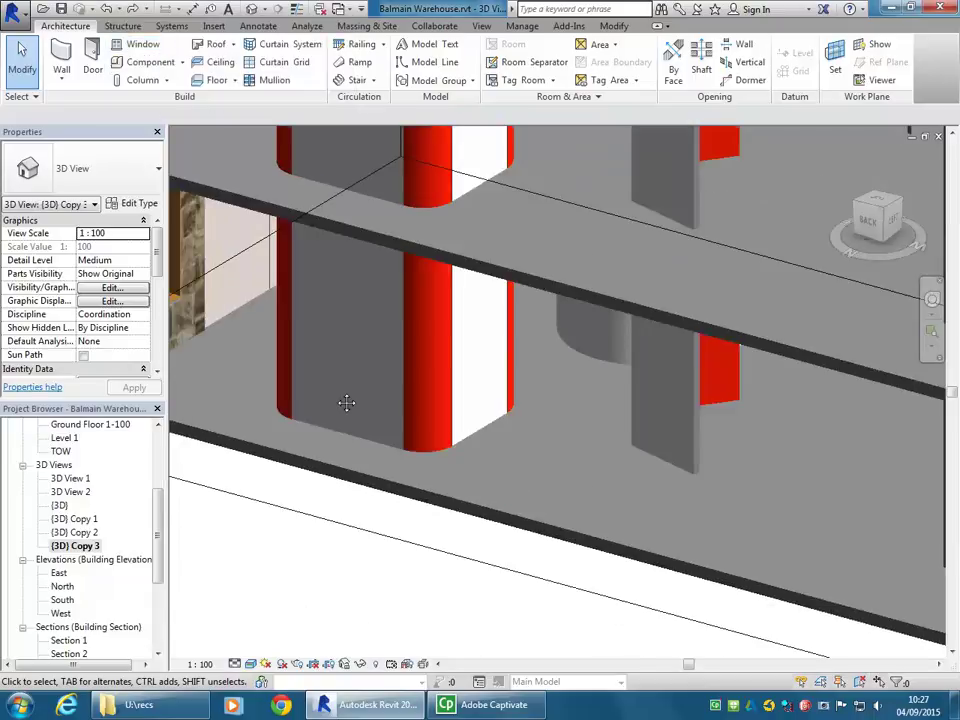
{"action": "scroll", "coordinate": [356, 429], "scroll_direction": "up", "scroll_amount": 3}
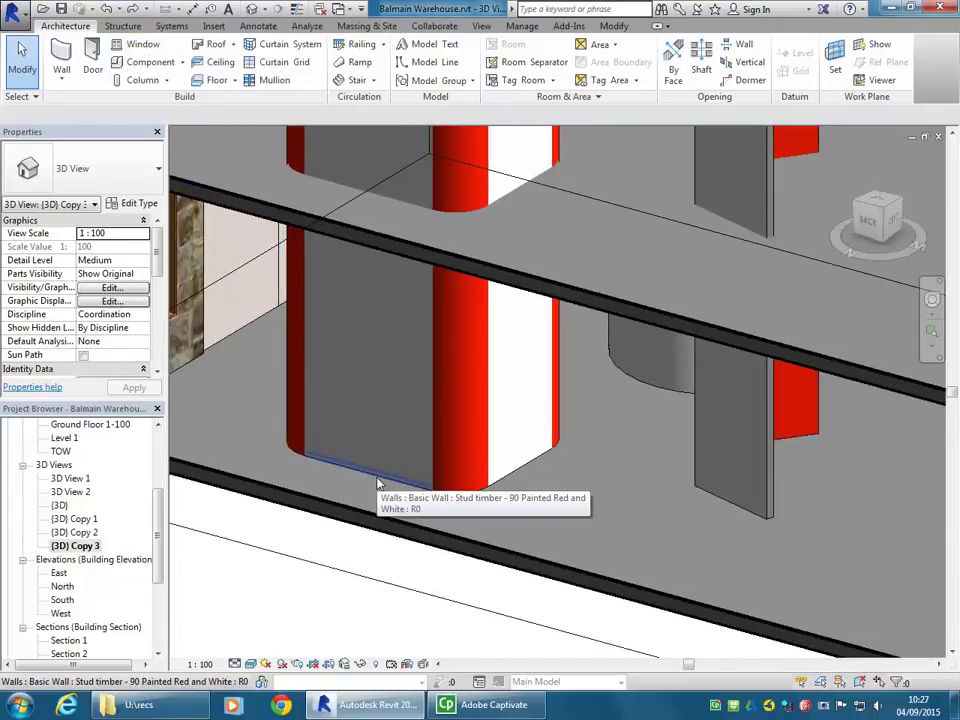
{"action": "left_click", "coordinate": [378, 483]}
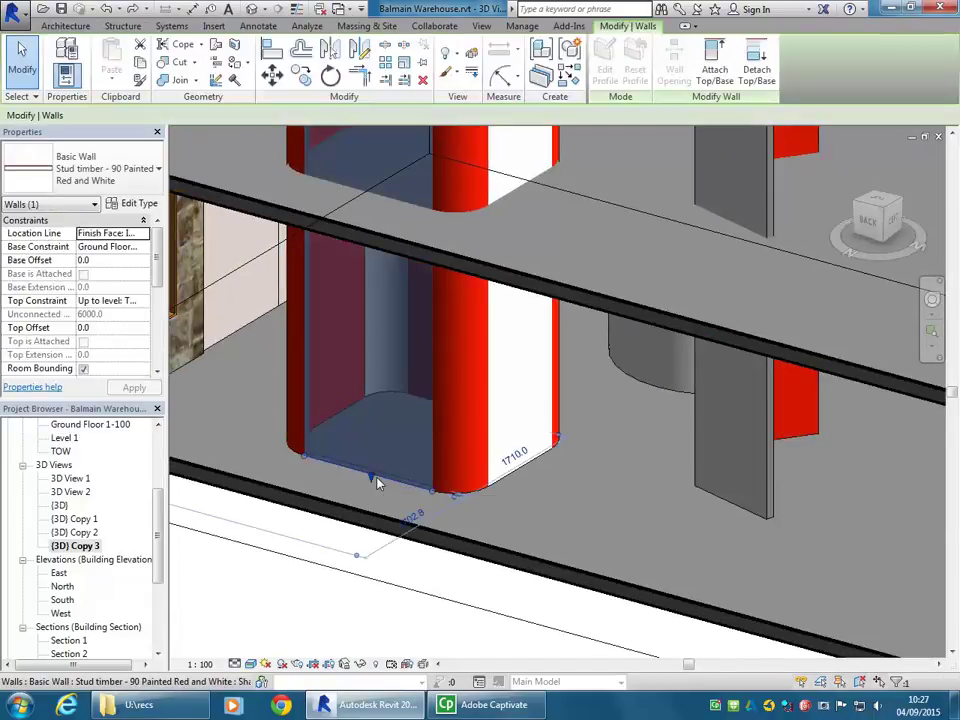
{"action": "left_click", "coordinate": [110, 233]}
{"action": "left_click", "coordinate": [145, 233]}
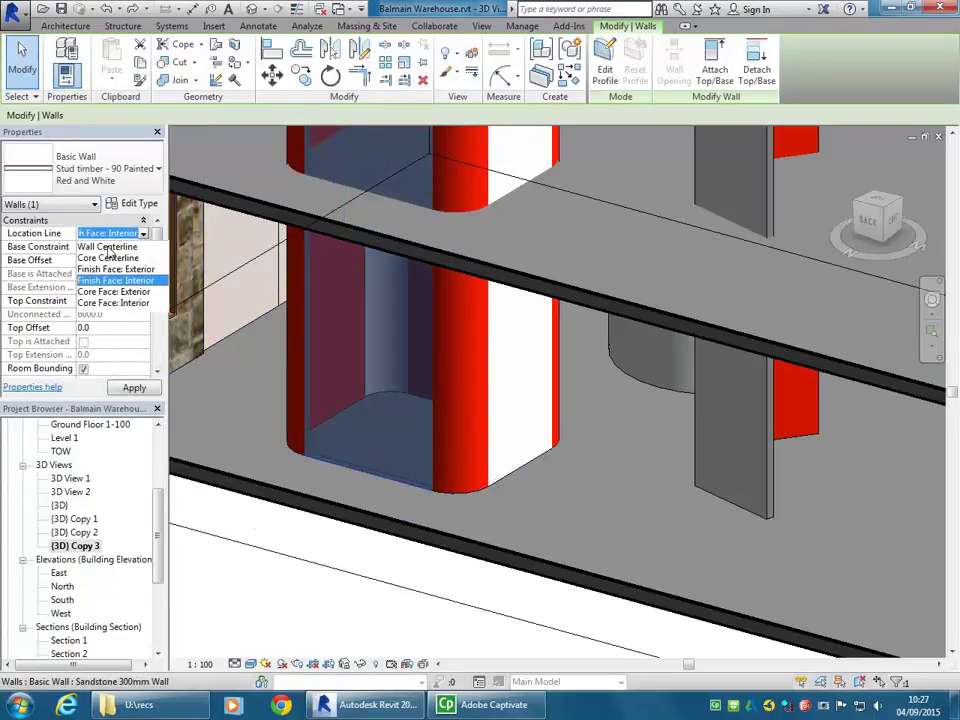
Set the lower stud wall's Location Line to Wall Centerline and clear the selection.
{"action": "left_click", "coordinate": [108, 246]}
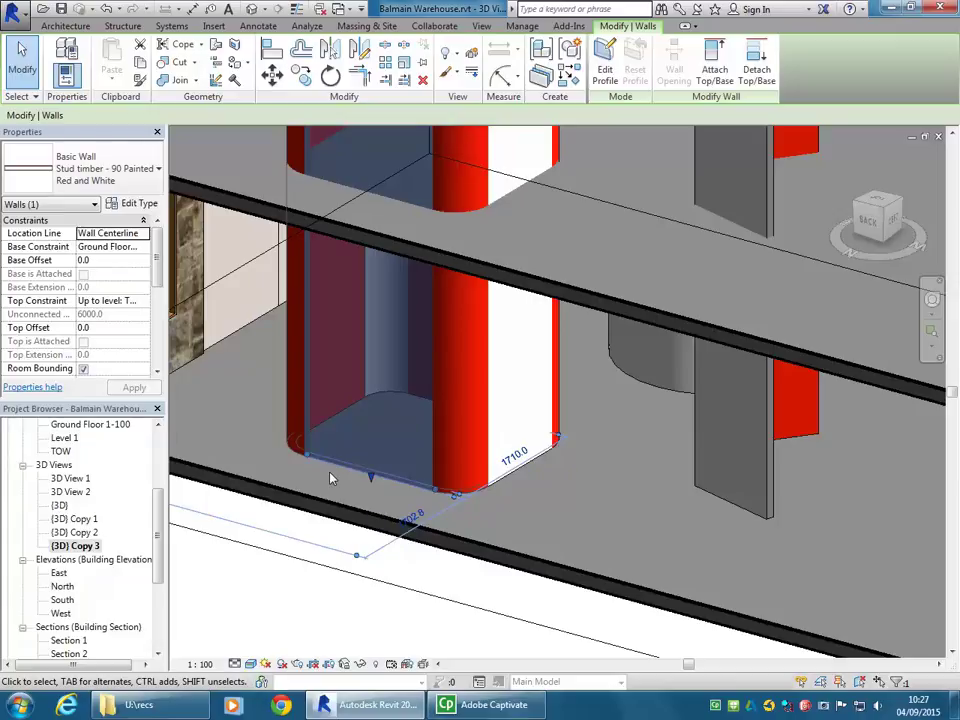
{"action": "key", "text": "Escape"}
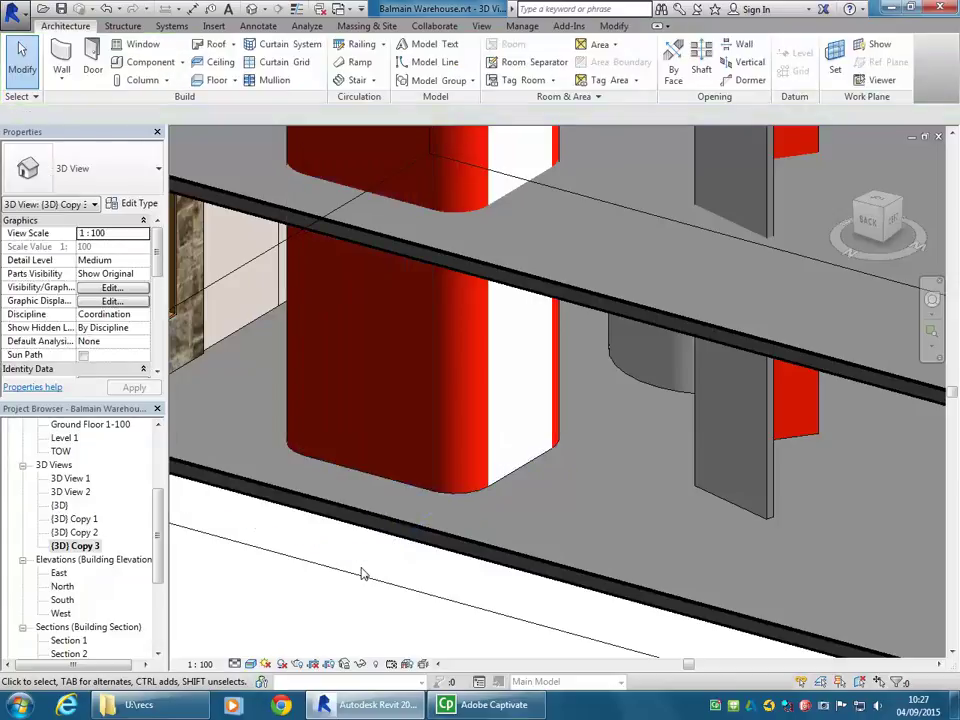
{"action": "scroll", "coordinate": [363, 574], "scroll_direction": "down", "scroll_amount": 5}
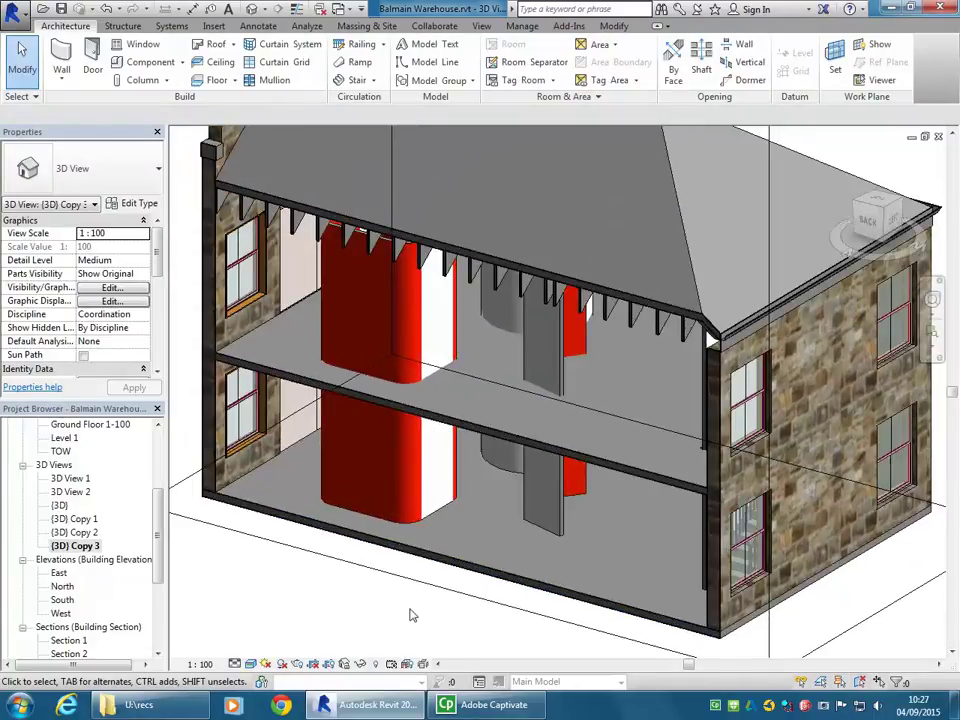
{"action": "scroll", "coordinate": [487, 543], "scroll_direction": "up", "scroll_amount": 4}
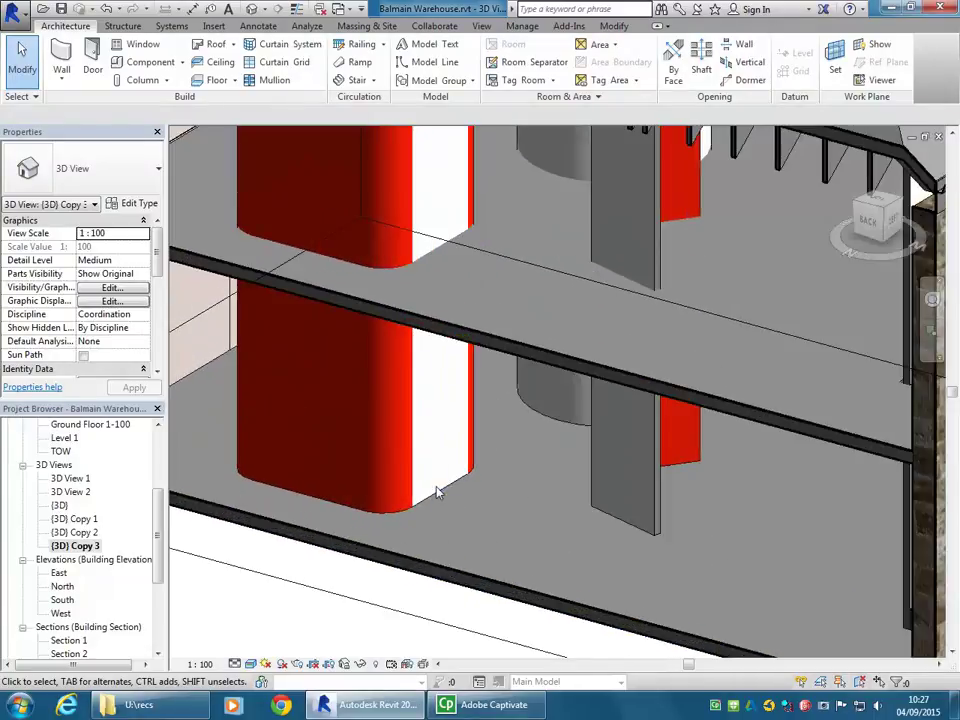
Change the curved red ground-floor wall's Location Line to Wall Centerline.
{"action": "left_click", "coordinate": [442, 497]}
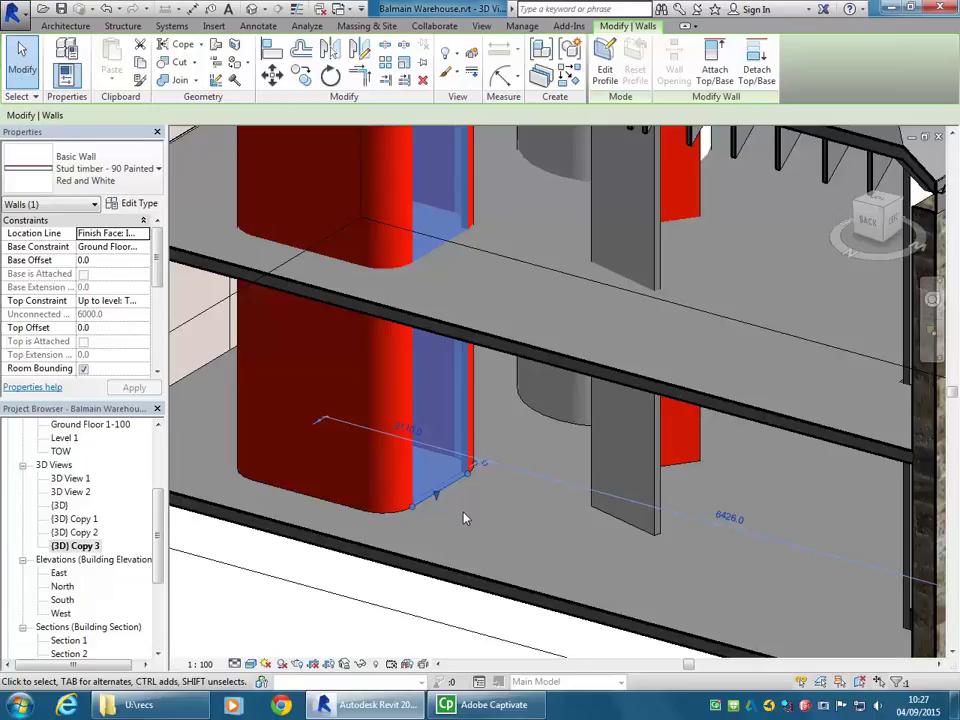
{"action": "left_click", "coordinate": [115, 232]}
{"action": "left_click", "coordinate": [115, 232]}
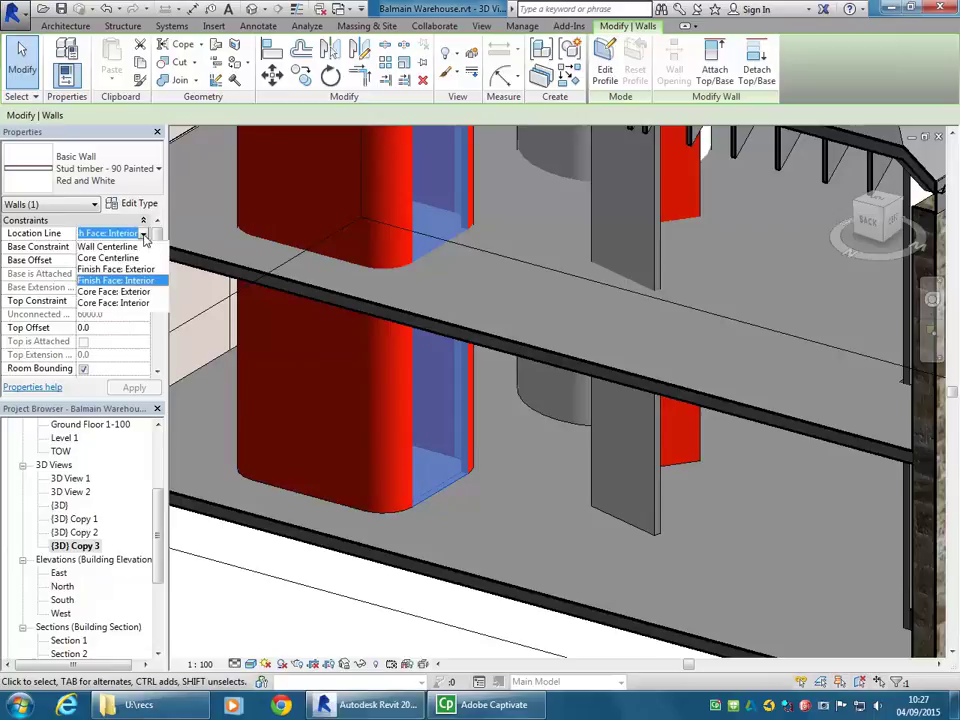
{"action": "left_click", "coordinate": [107, 246]}
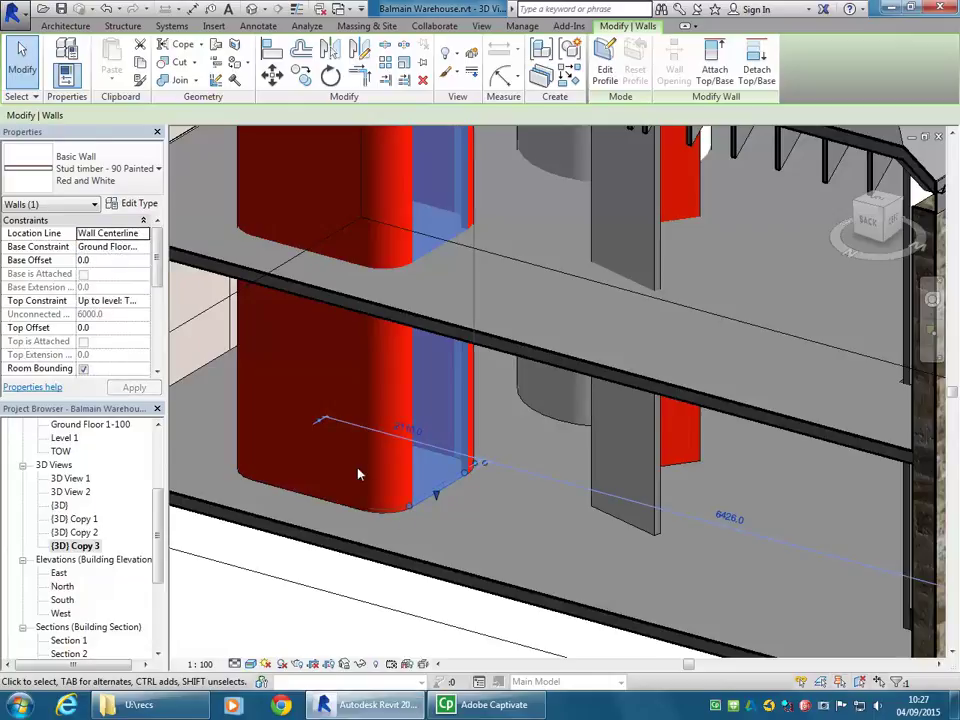
{"action": "key", "text": "Escape"}
Set the red stud wall near the stone facade to Wall Centerline.
{"action": "scroll", "coordinate": [316, 370], "scroll_direction": "down", "scroll_amount": 4}
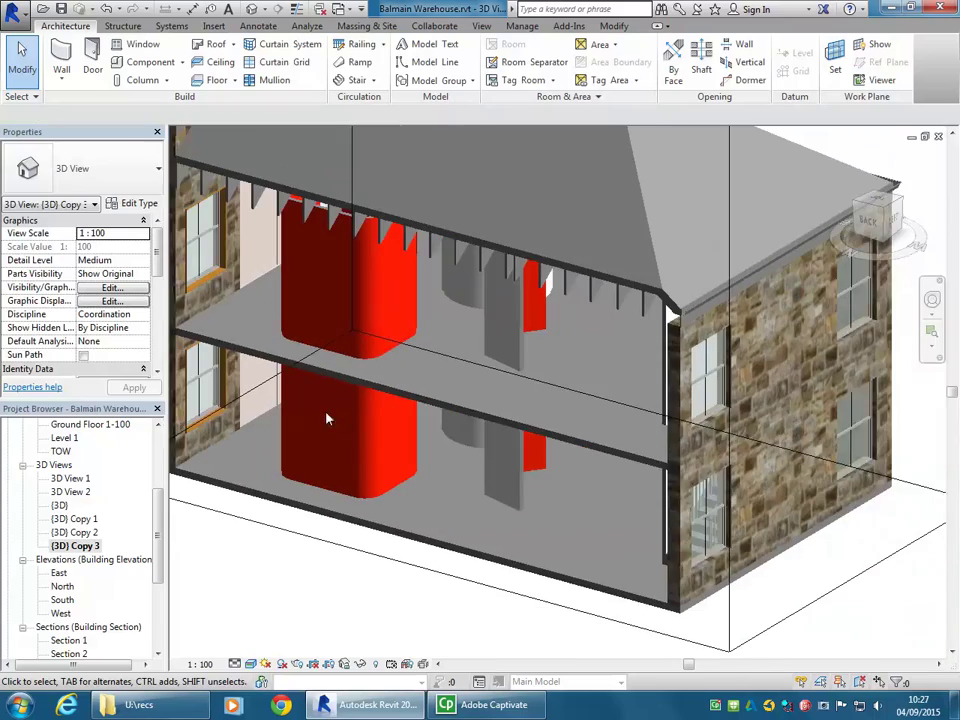
{"action": "middle_click_drag", "start_coordinate": [338, 467], "coordinate": [350, 548], "text": "shift"}
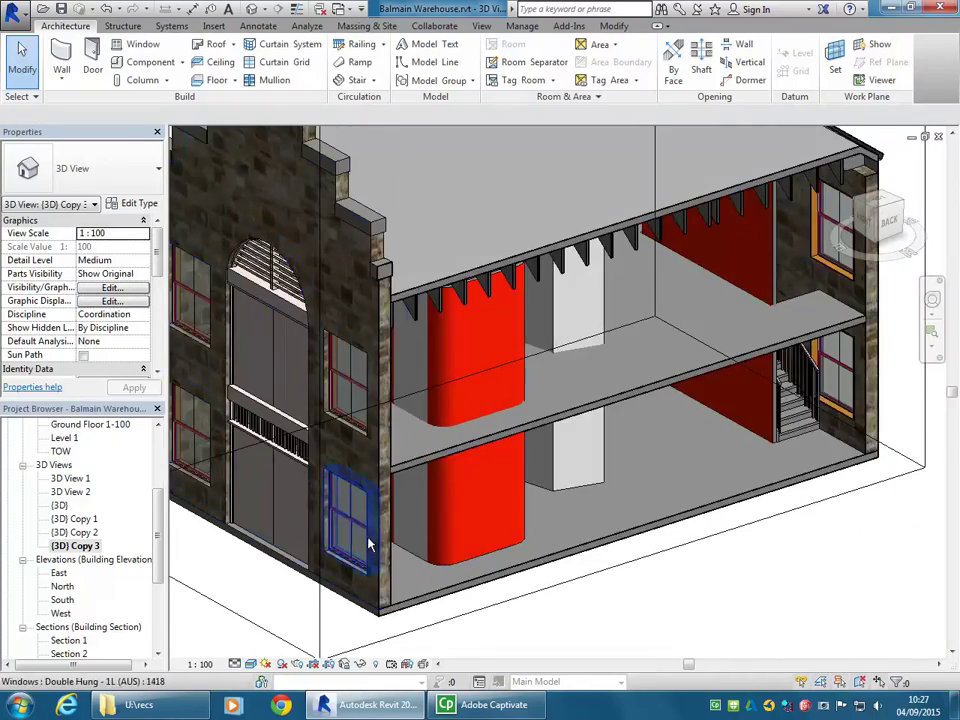
{"action": "scroll", "coordinate": [424, 610], "scroll_direction": "up", "scroll_amount": 3}
{"action": "left_click", "coordinate": [428, 568]}
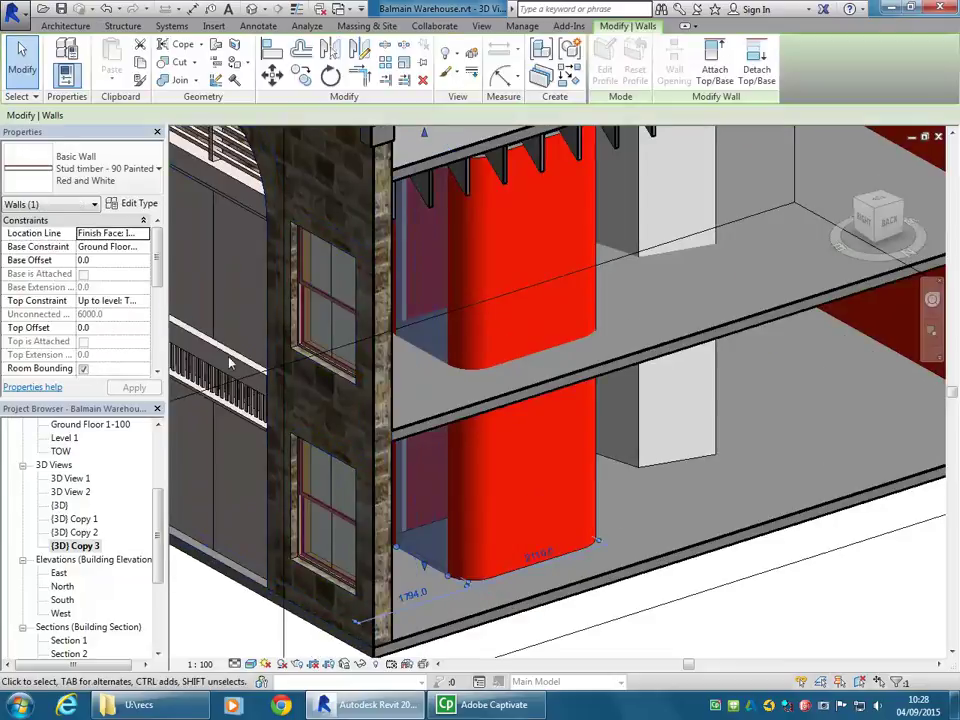
{"action": "left_click", "coordinate": [112, 233]}
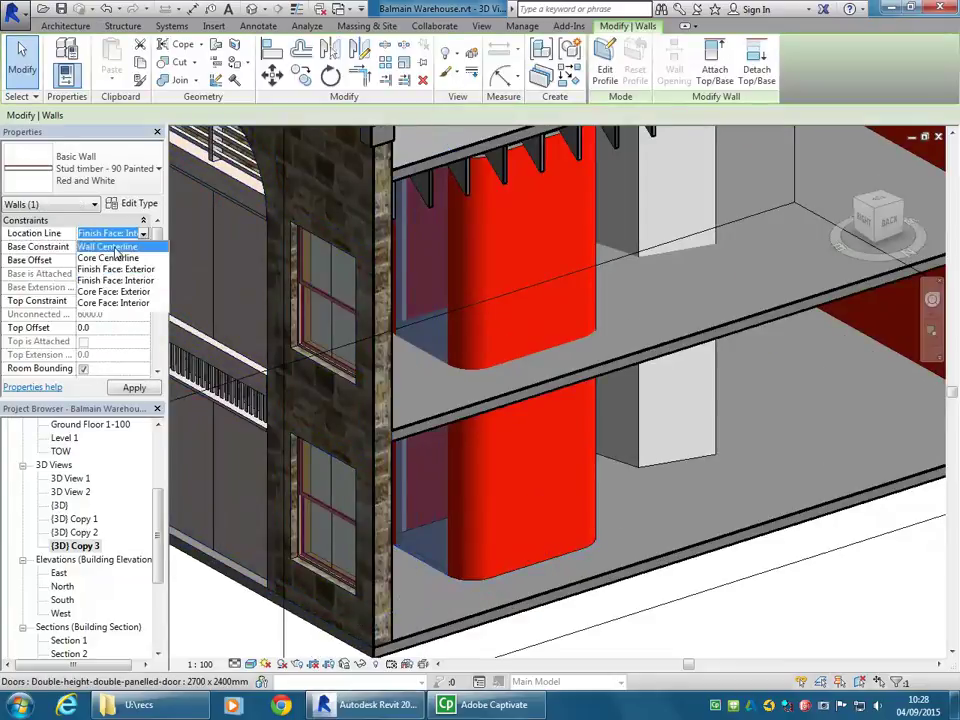
{"action": "left_click", "coordinate": [107, 246]}
{"action": "scroll", "coordinate": [440, 507], "scroll_direction": "down", "scroll_amount": 4}
{"action": "middle_click_drag", "start_coordinate": [424, 507], "coordinate": [455, 563], "text": "shift"}
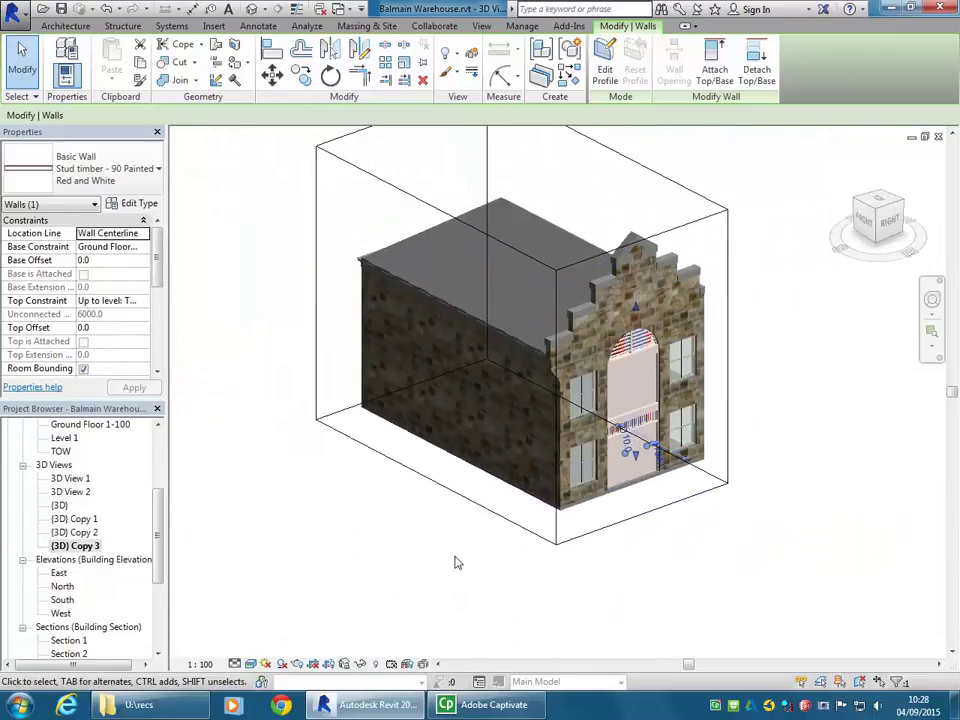
{"action": "left_click", "coordinate": [480, 508]}
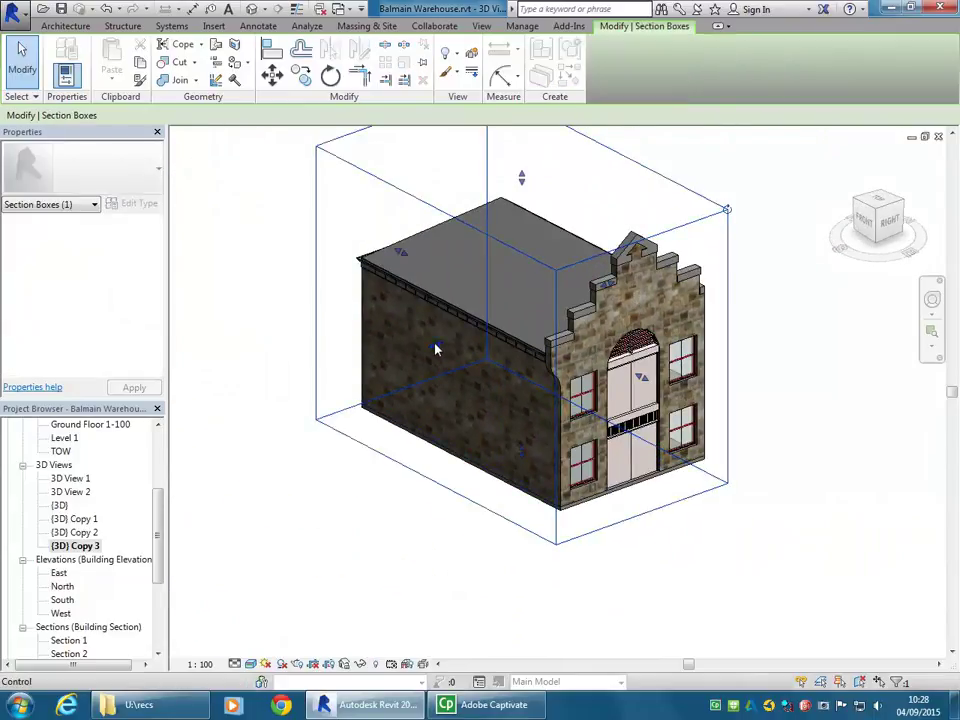
{"action": "left_click", "coordinate": [454, 549]}
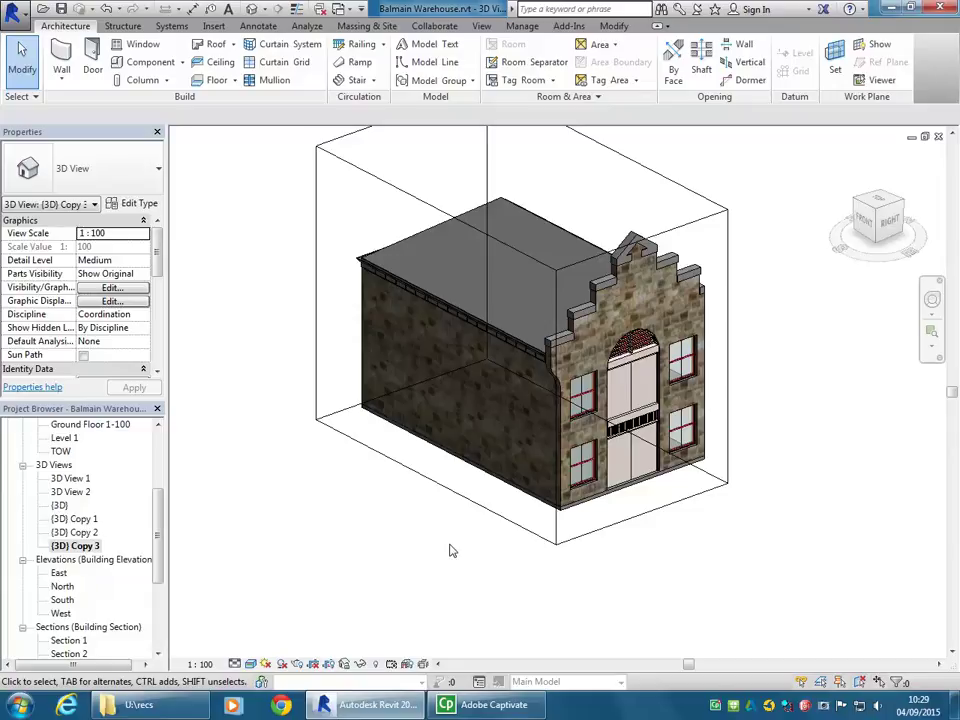
Drag the section box side inward to cut the building open and expose the floors.
{"action": "left_click", "coordinate": [457, 491]}
{"action": "left_click_drag", "start_coordinate": [436, 347], "coordinate": [470, 322]}
{"action": "middle_click_drag", "start_coordinate": [411, 431], "coordinate": [504, 407], "text": "shift"}
{"action": "left_click", "coordinate": [480, 493]}
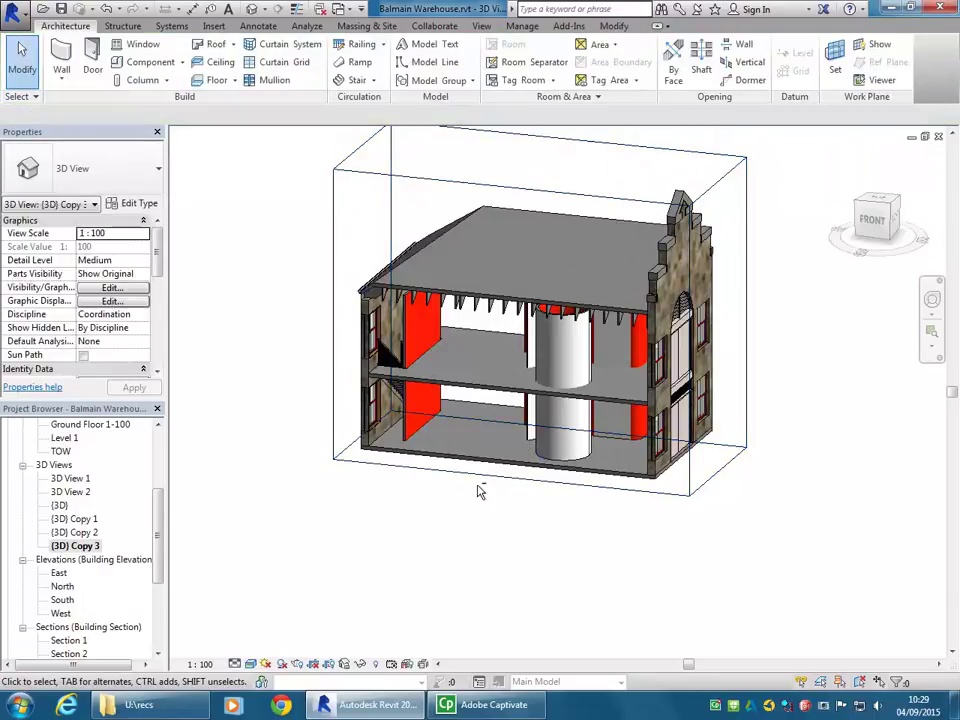
{"action": "middle_click_drag", "start_coordinate": [480, 493], "coordinate": [560, 420], "text": "shift"}
{"action": "middle_click_drag", "start_coordinate": [660, 375], "coordinate": [686, 386], "text": "shift"}
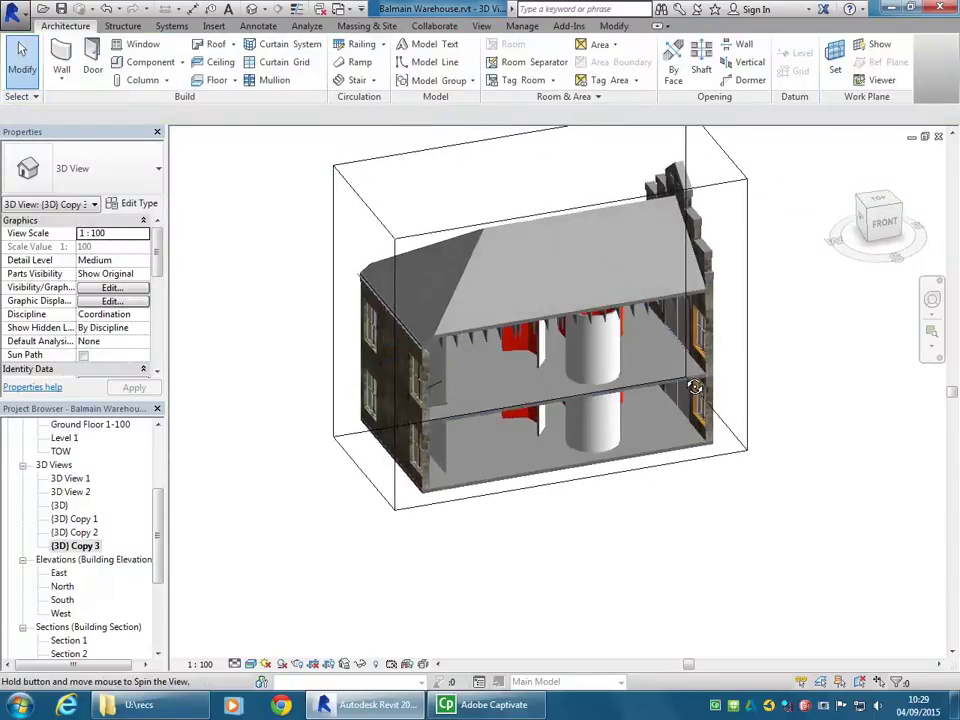
{"action": "scroll", "coordinate": [690, 360], "scroll_direction": "up", "scroll_amount": 5}
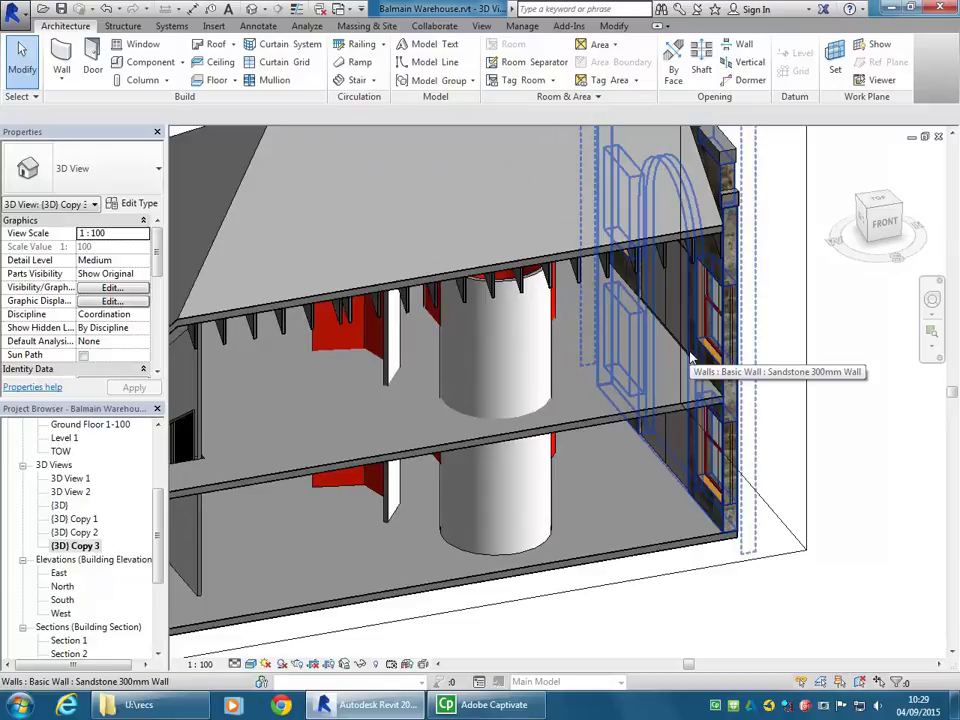
Select the Level 1 Generic 150mm floor slab.
{"action": "left_click", "coordinate": [630, 421]}
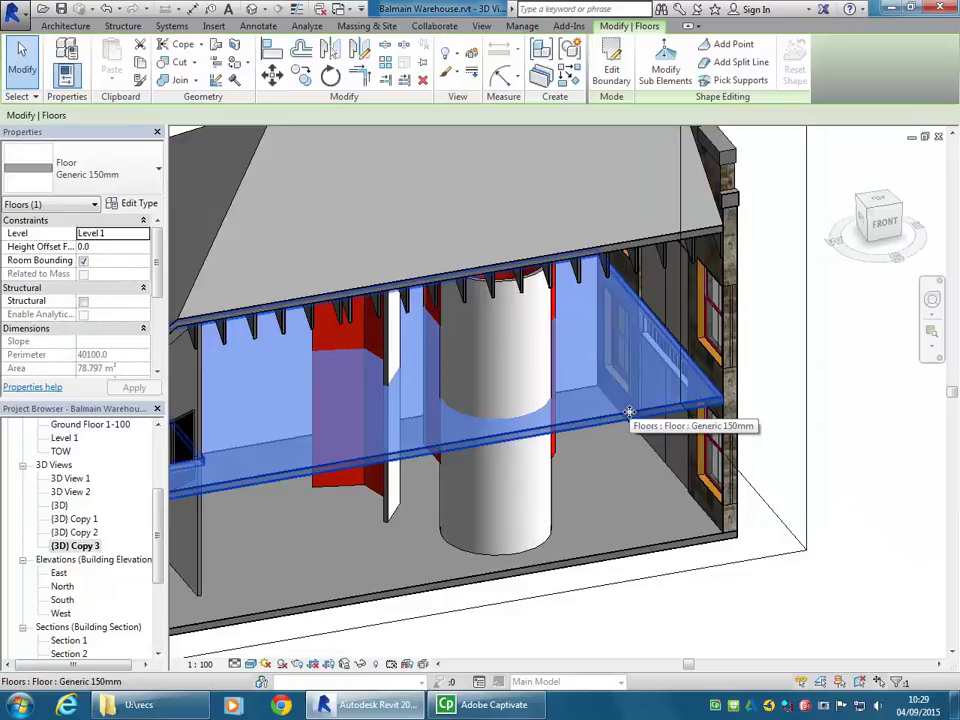
{"action": "scroll", "coordinate": [629, 412], "scroll_direction": "up", "scroll_amount": 5}
{"action": "scroll", "coordinate": [585, 425], "scroll_direction": "down", "scroll_amount": 4}
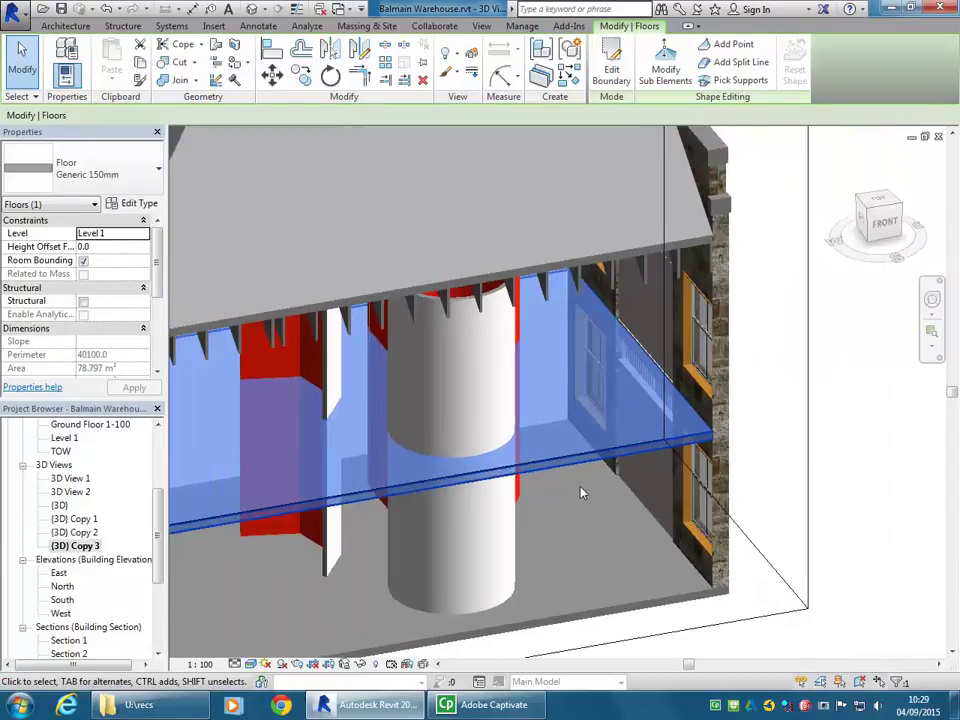
{"action": "key", "text": "Escape"}
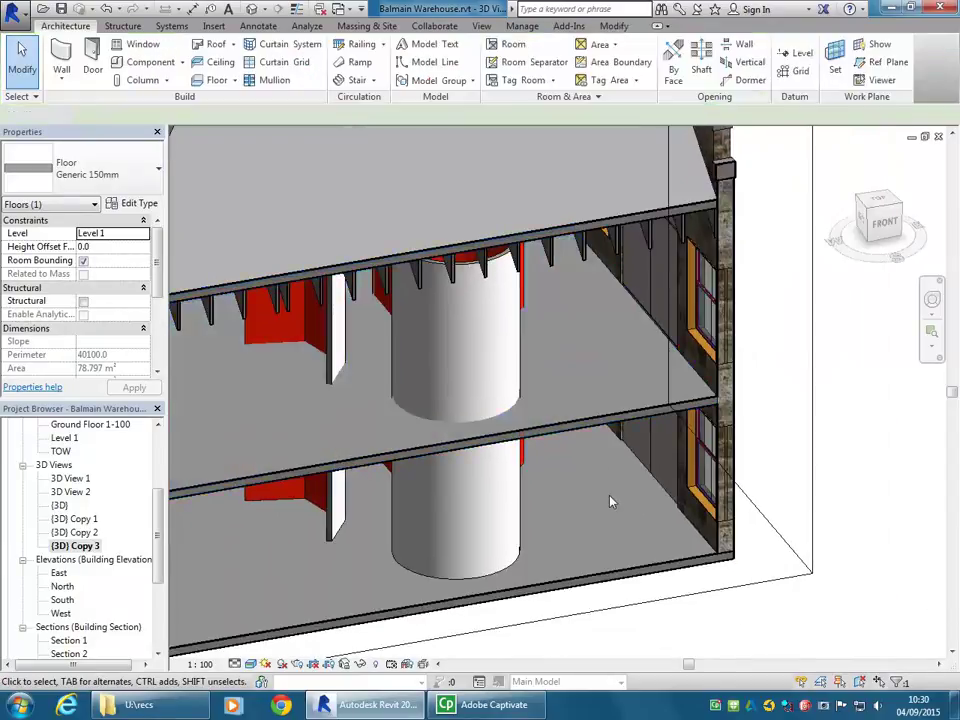
{"action": "left_click", "coordinate": [585, 425]}
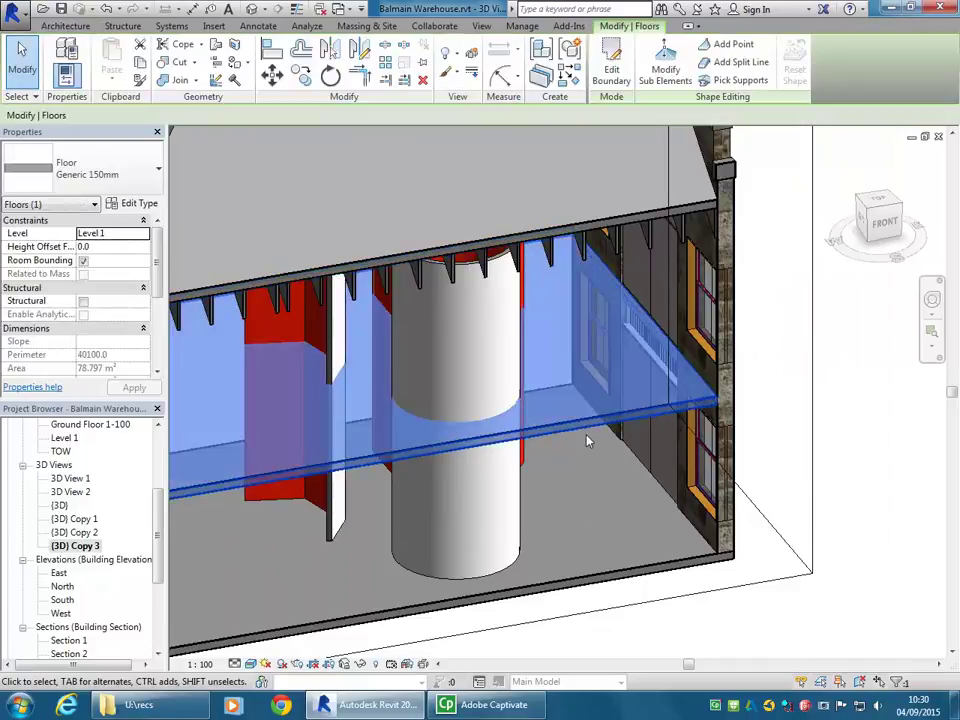
{"action": "scroll", "coordinate": [602, 362], "scroll_direction": "up", "scroll_amount": 3}
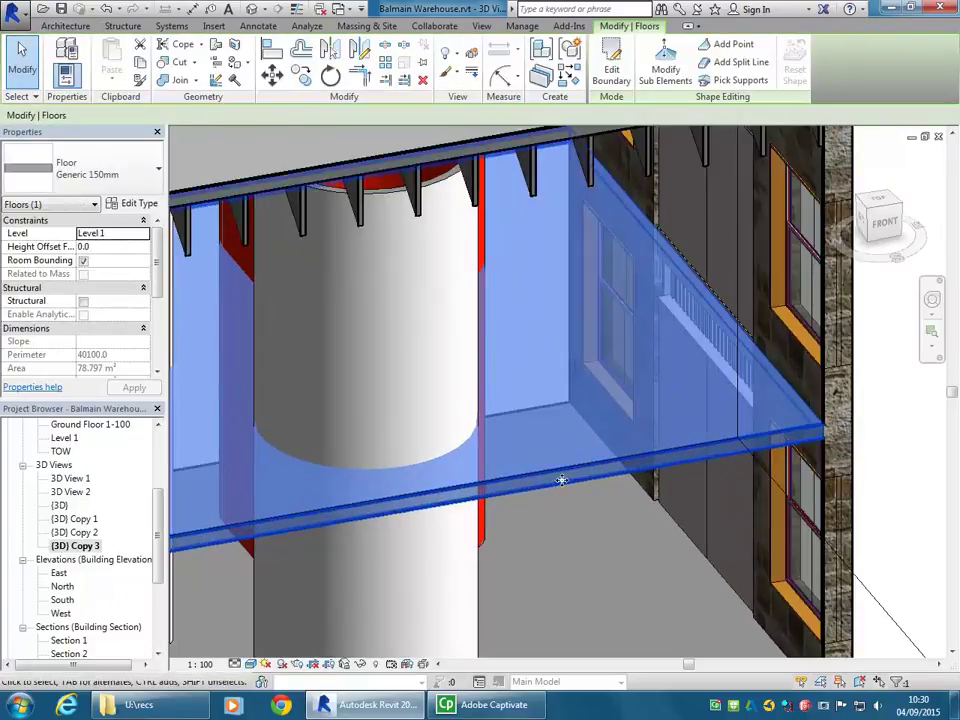
{"action": "left_click", "coordinate": [129, 204]}
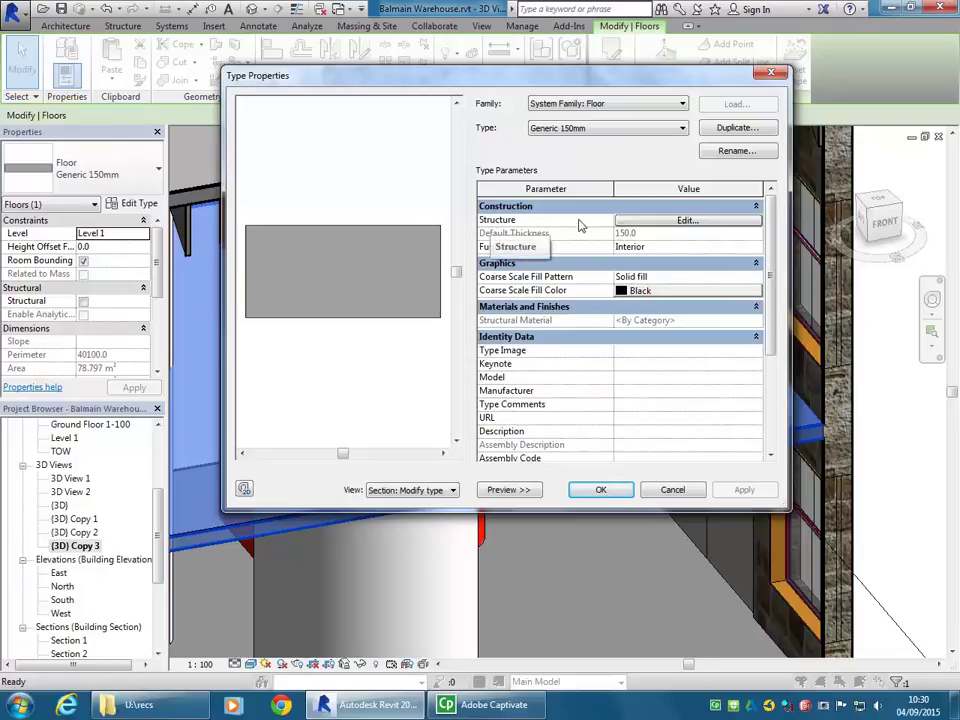
{"action": "left_click", "coordinate": [686, 221]}
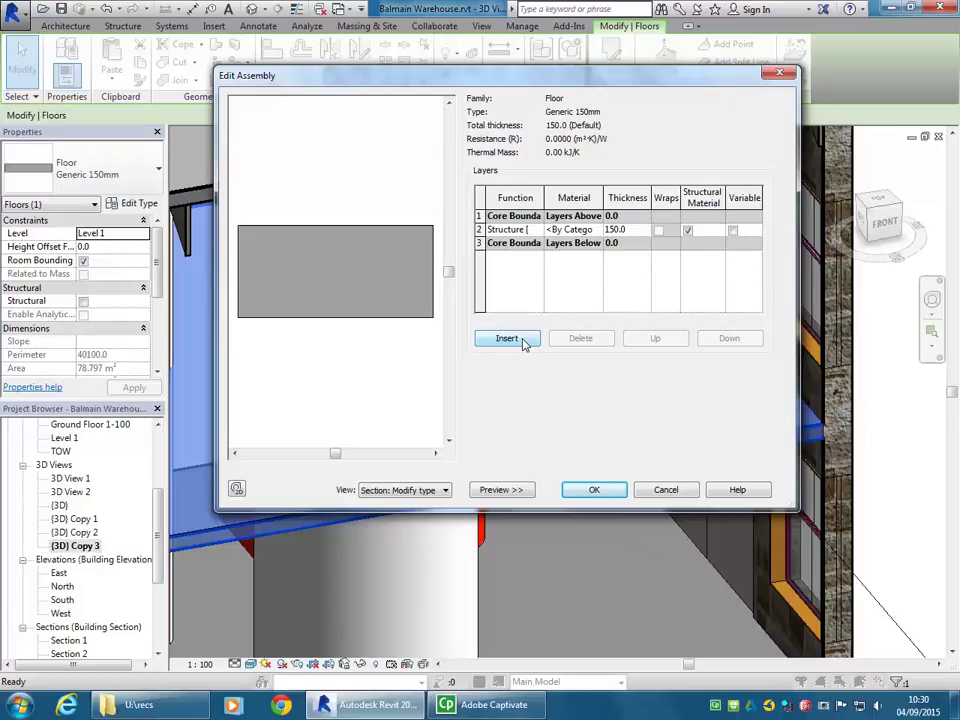
{"action": "left_click", "coordinate": [666, 490]}
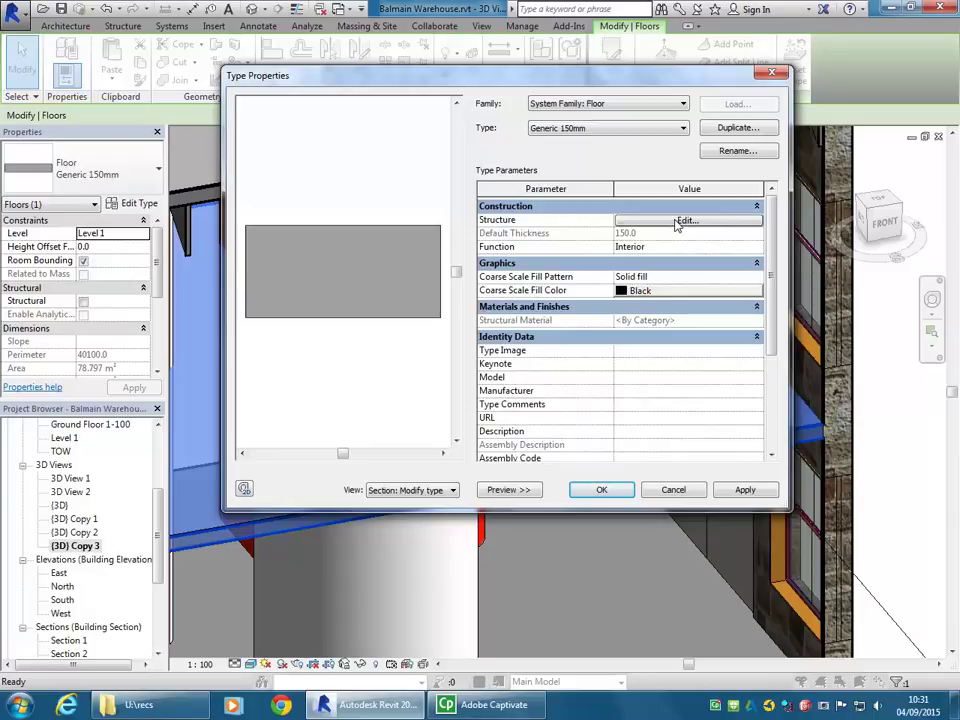
{"action": "left_click", "coordinate": [683, 488]}
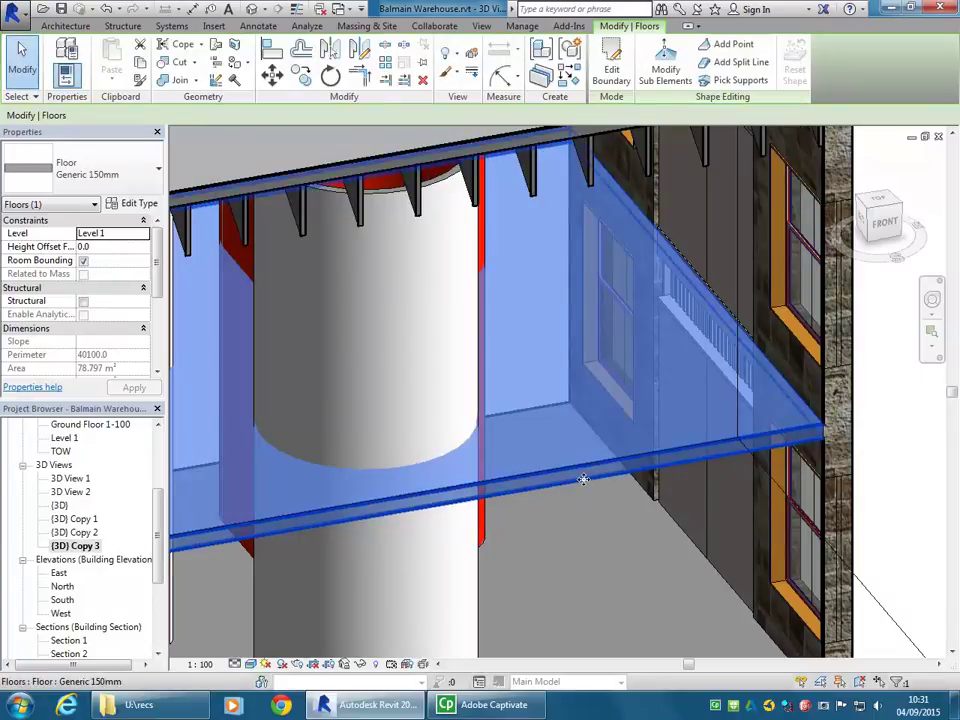
Orbit the 3D view, then open the Section 4 view from the Project Browser.
{"action": "scroll", "coordinate": [583, 480], "scroll_direction": "down", "scroll_amount": 3}
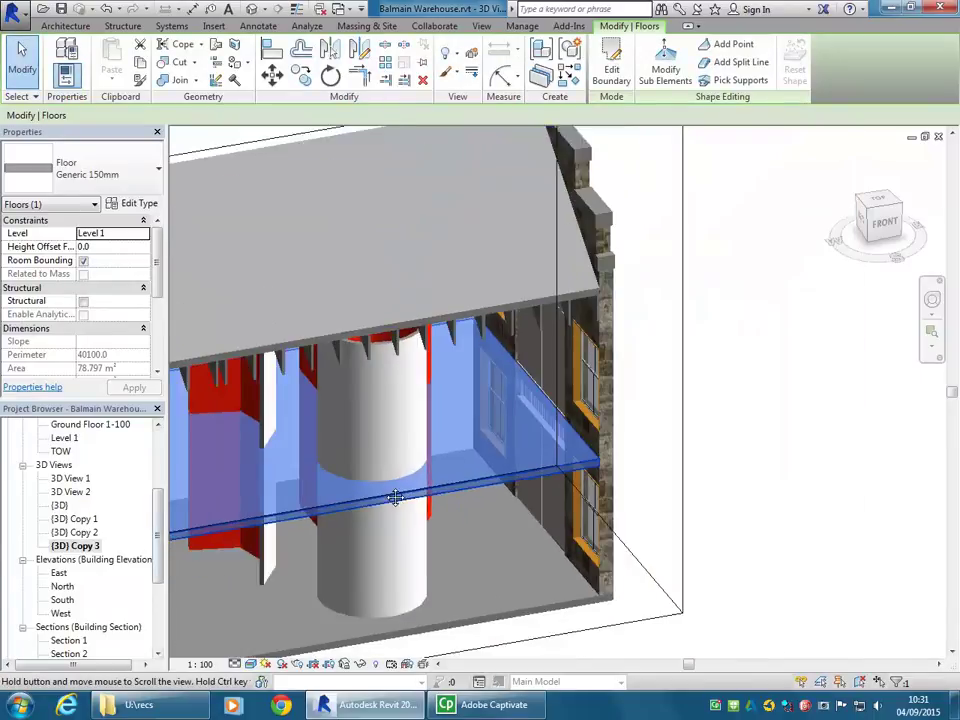
{"action": "mouse_move", "coordinate": [440, 451]}
{"action": "middle_mouse_down", "text": "shift"}
{"action": "mouse_move", "coordinate": [420, 491]}
{"action": "mouse_move", "coordinate": [440, 471]}
{"action": "middle_mouse_up", "text": "shift"}
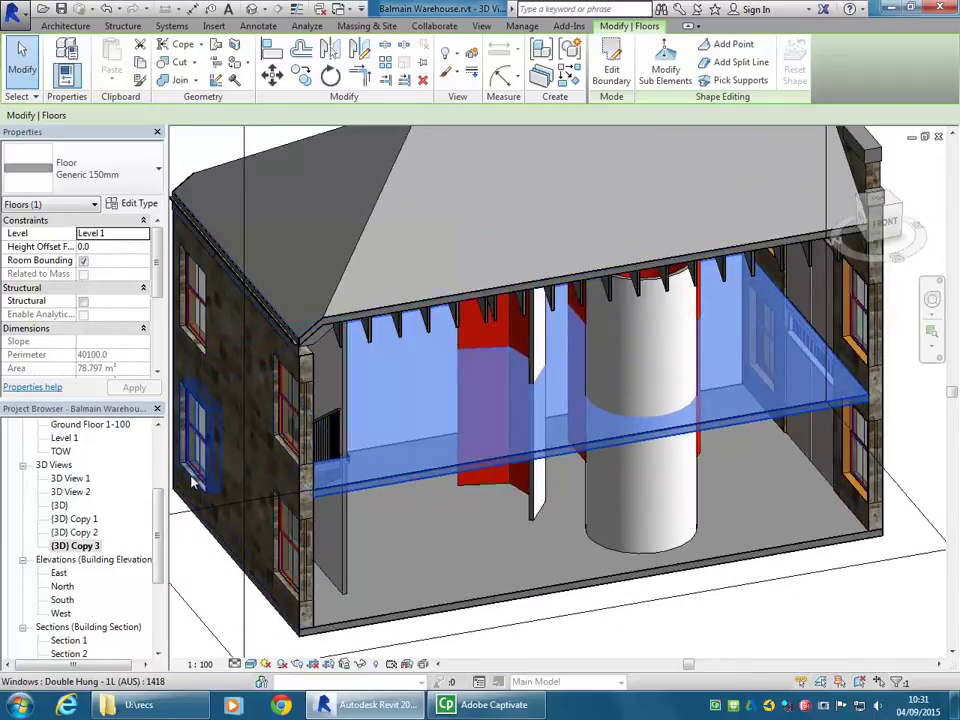
{"action": "scroll", "coordinate": [100, 610], "scroll_direction": "down", "scroll_amount": 2}
{"action": "left_click", "coordinate": [75, 478]}
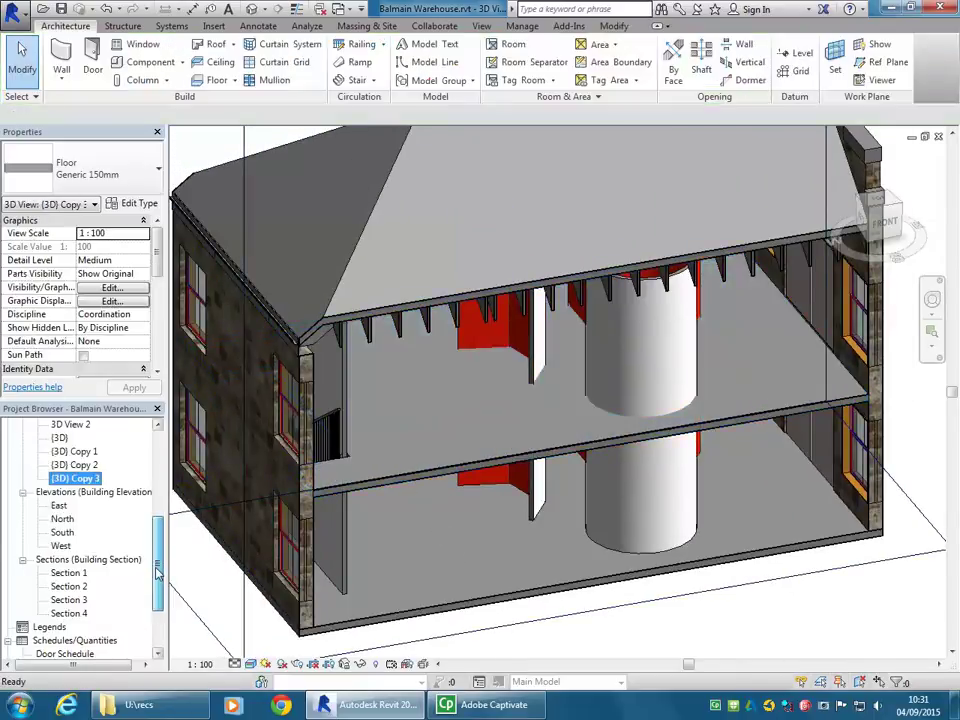
{"action": "double_click", "coordinate": [68, 613]}
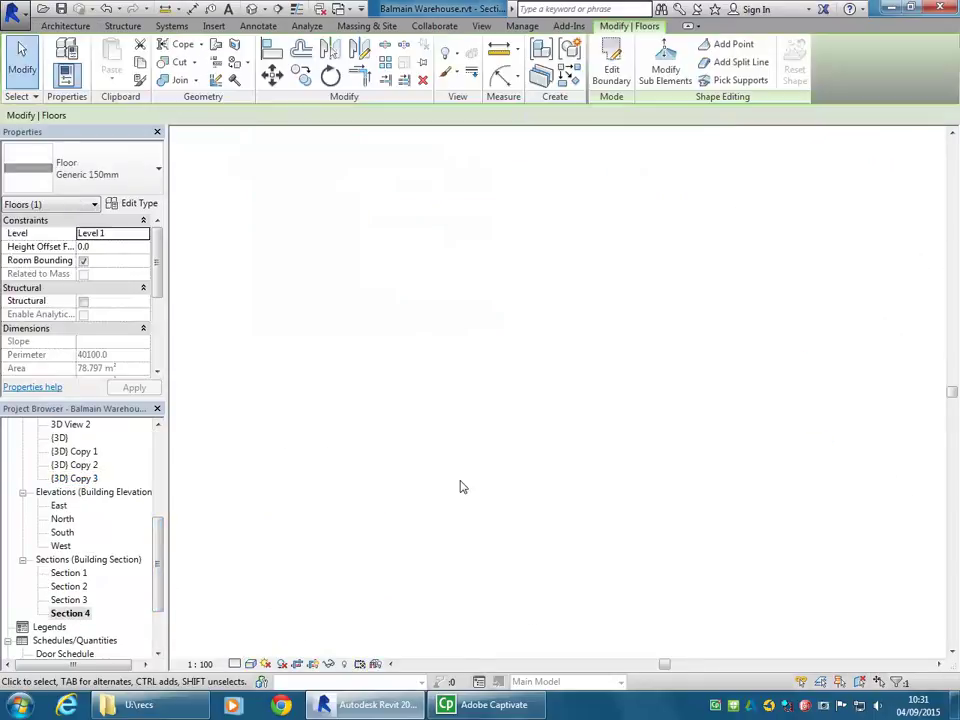
Select the Level 1 floor slab in the Section 4 view.
{"action": "left_click", "coordinate": [497, 600]}
{"action": "scroll", "coordinate": [508, 516], "scroll_direction": "up", "scroll_amount": 3}
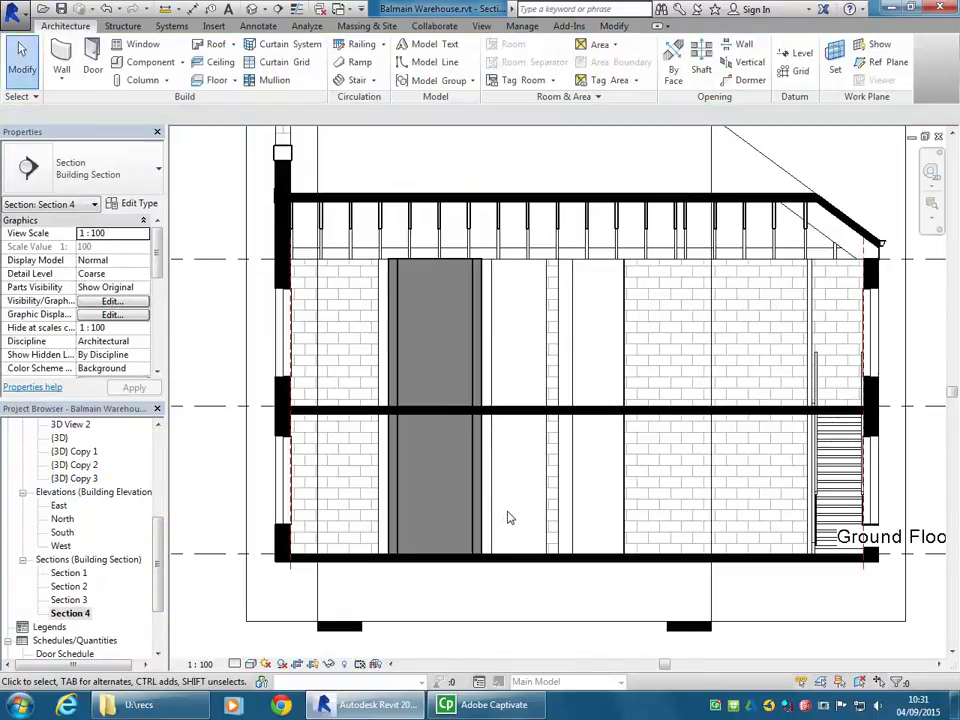
{"action": "middle_click_drag", "start_coordinate": [508, 516], "coordinate": [493, 521]}
{"action": "scroll", "coordinate": [494, 521], "scroll_direction": "up", "scroll_amount": 2}
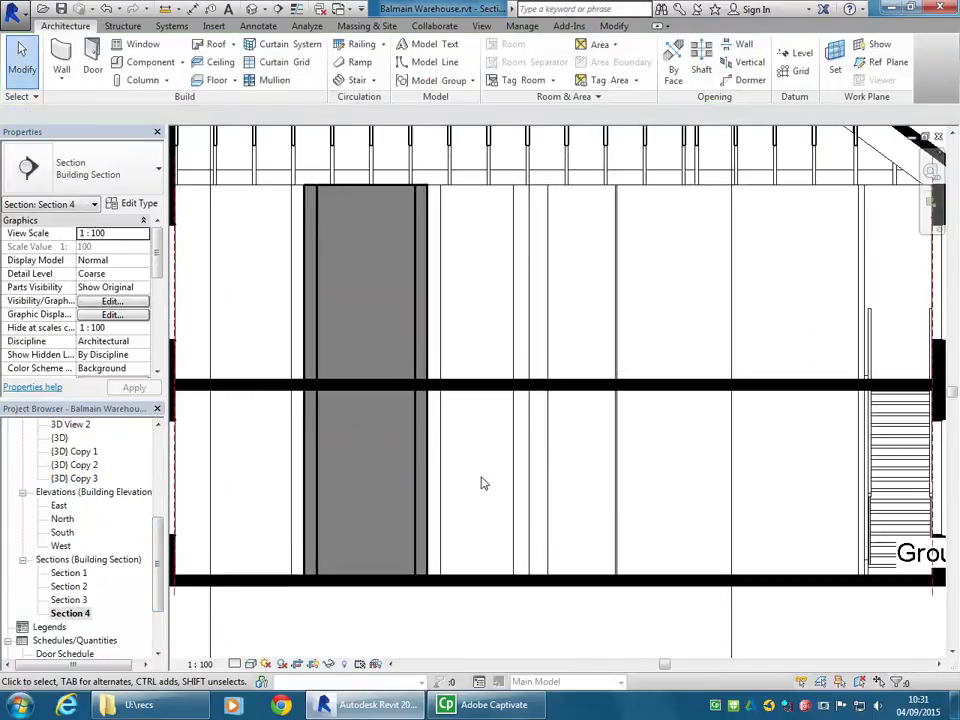
{"action": "left_click", "coordinate": [478, 396]}
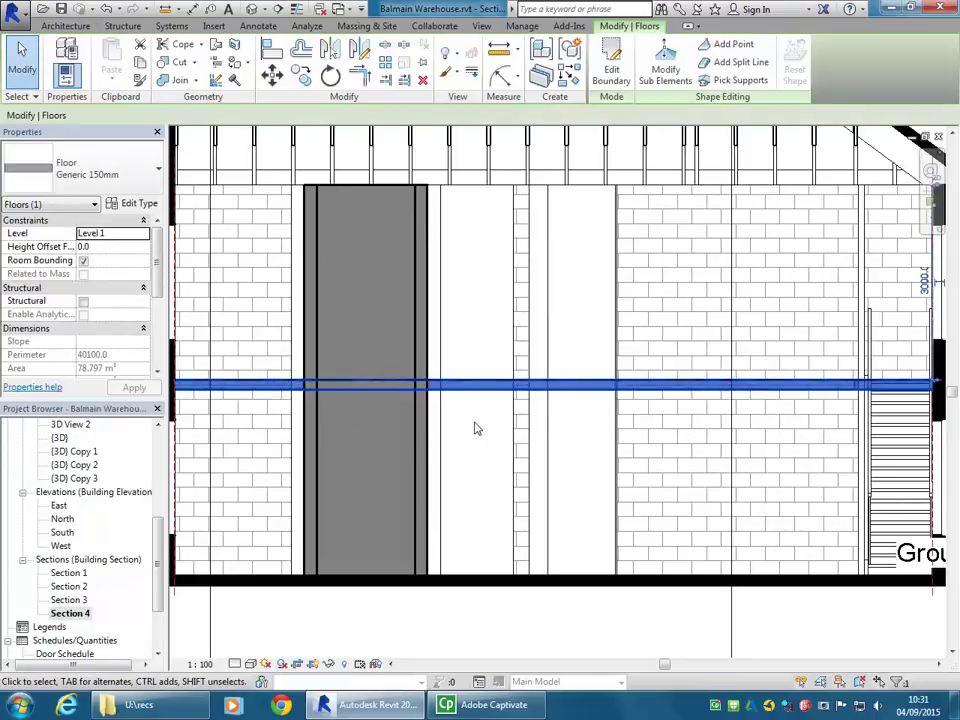
{"action": "left_click", "coordinate": [476, 429]}
{"action": "left_click", "coordinate": [485, 389]}
{"action": "left_click", "coordinate": [480, 476]}
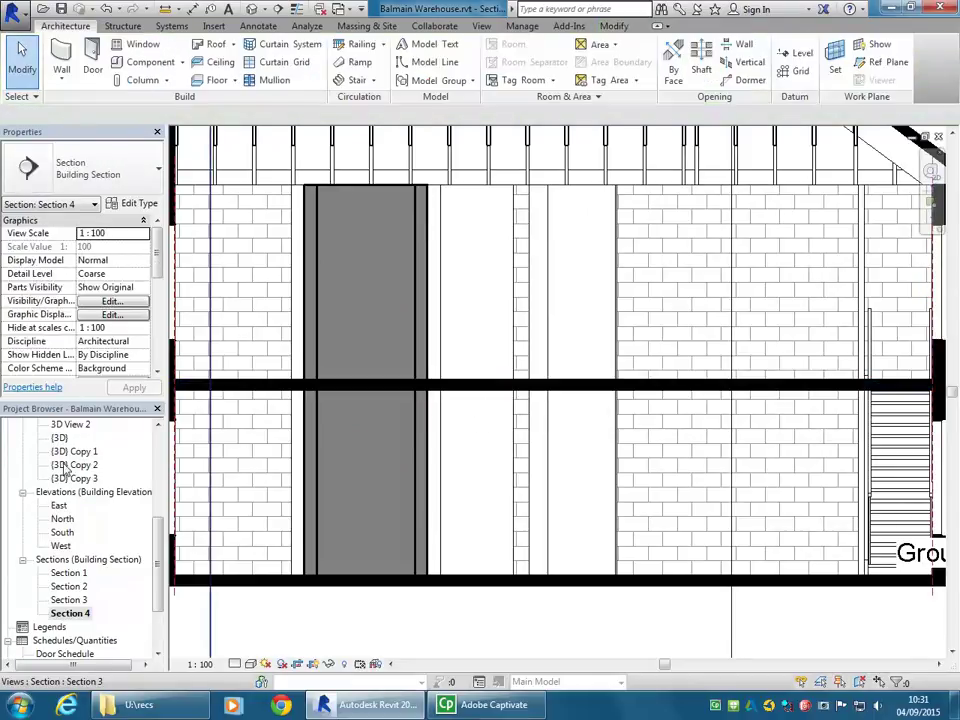
Open {3D} Copy 3, then return to Section 4 and reselect the Level 1 floor.
{"action": "double_click", "coordinate": [74, 479]}
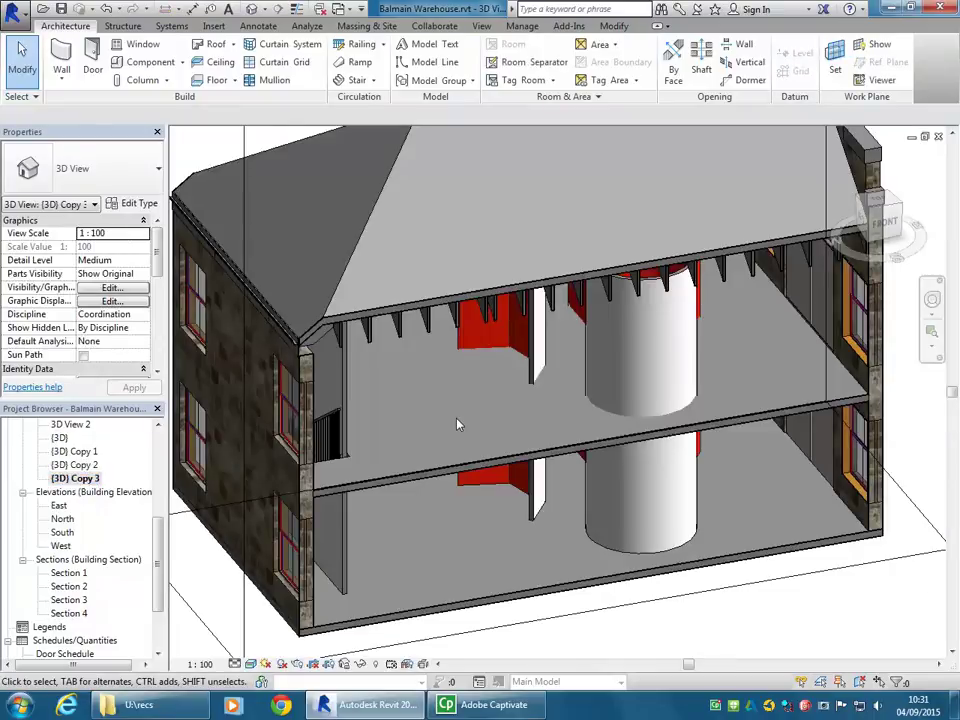
{"action": "key", "text": "ctrl+Tab"}
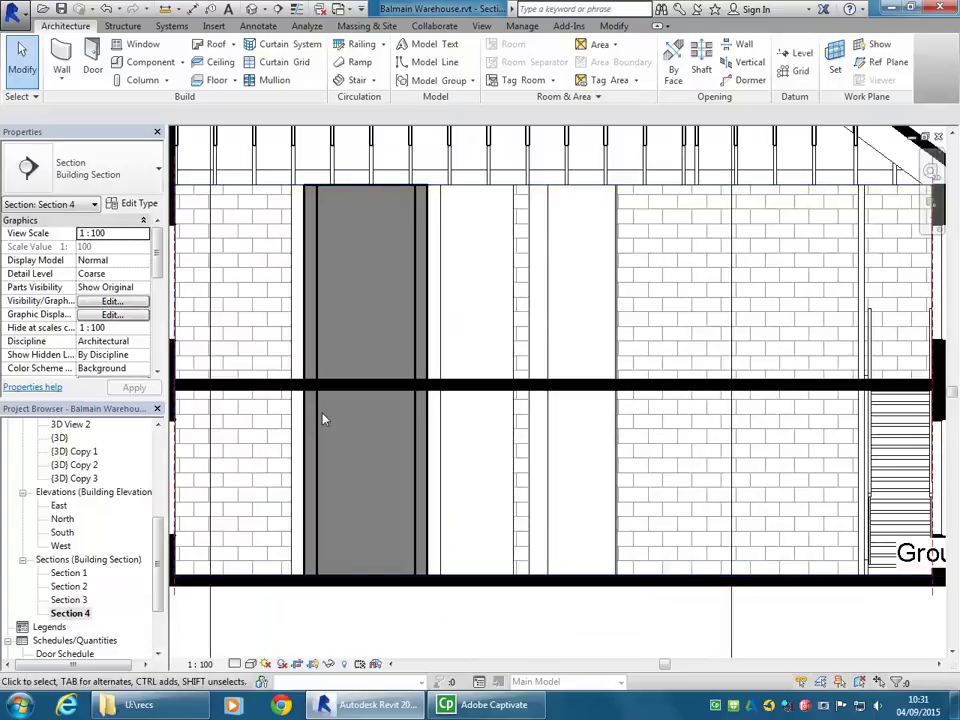
{"action": "left_click", "coordinate": [480, 389]}
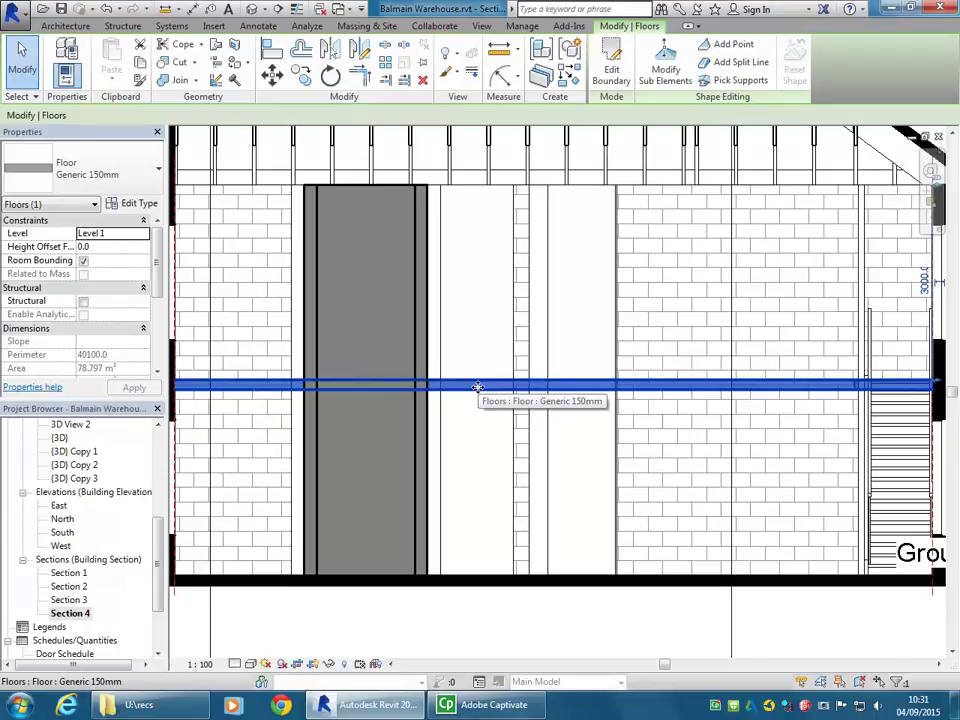
Edit the floor's boundary, sketching in Floor Plan: Level 1.
{"action": "left_click", "coordinate": [602, 74]}
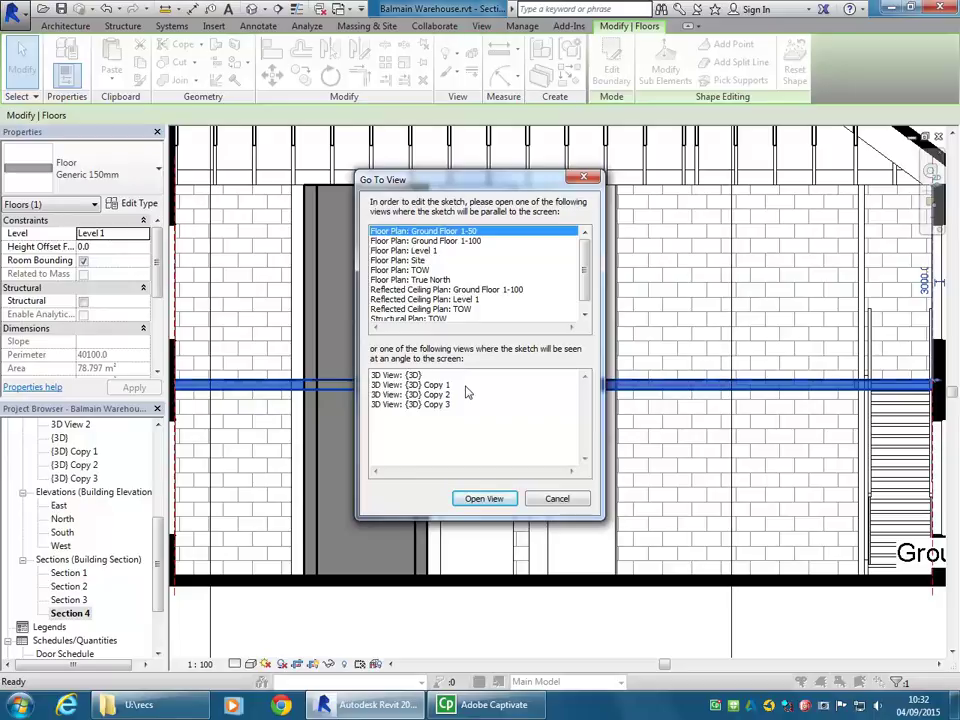
{"action": "left_click", "coordinate": [430, 250]}
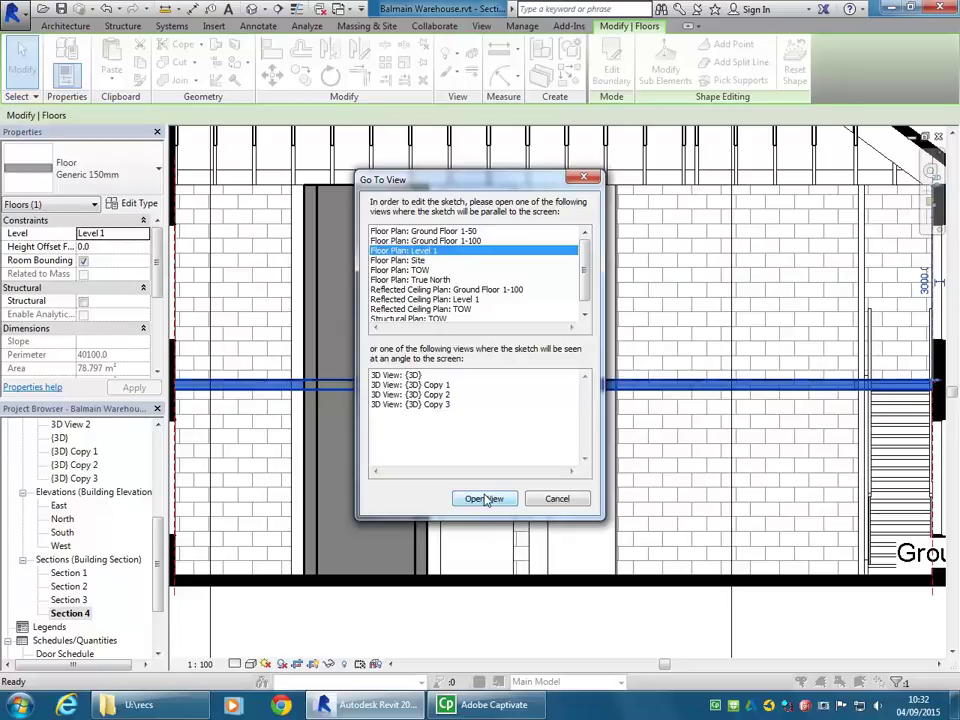
{"action": "left_click", "coordinate": [485, 499]}
Zoom and pan the Level 1 plan to the east doors.
{"action": "scroll", "coordinate": [412, 275], "scroll_direction": "down", "scroll_amount": 5}
{"action": "scroll", "coordinate": [420, 326], "scroll_direction": "up", "scroll_amount": 3}
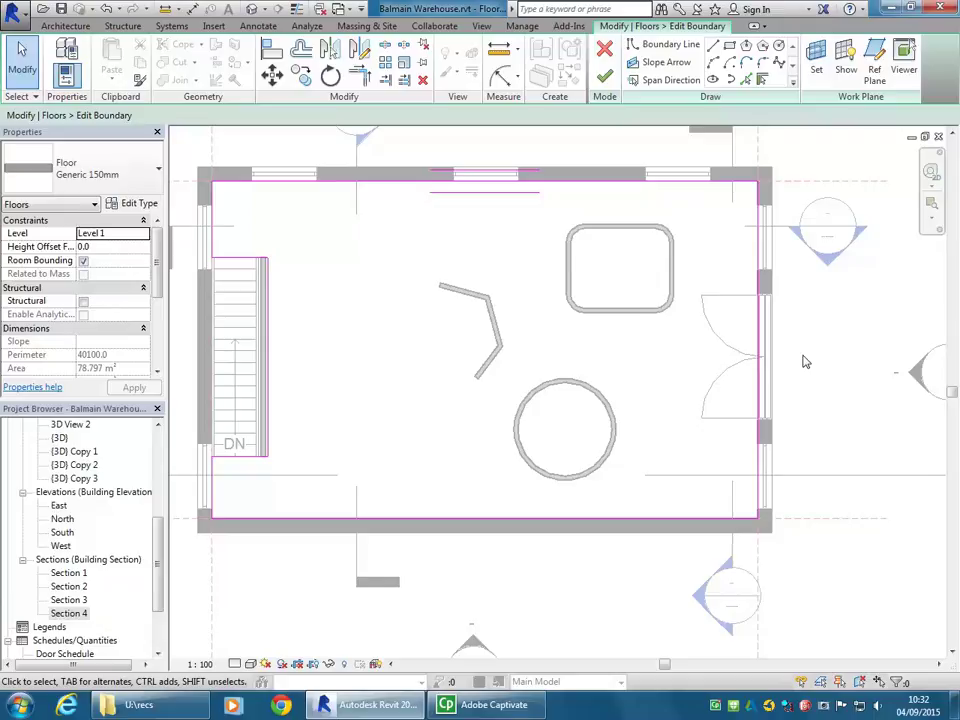
{"action": "middle_click_drag", "start_coordinate": [804, 360], "coordinate": [739, 354]}
{"action": "scroll", "coordinate": [717, 349], "scroll_direction": "up", "scroll_amount": 3}
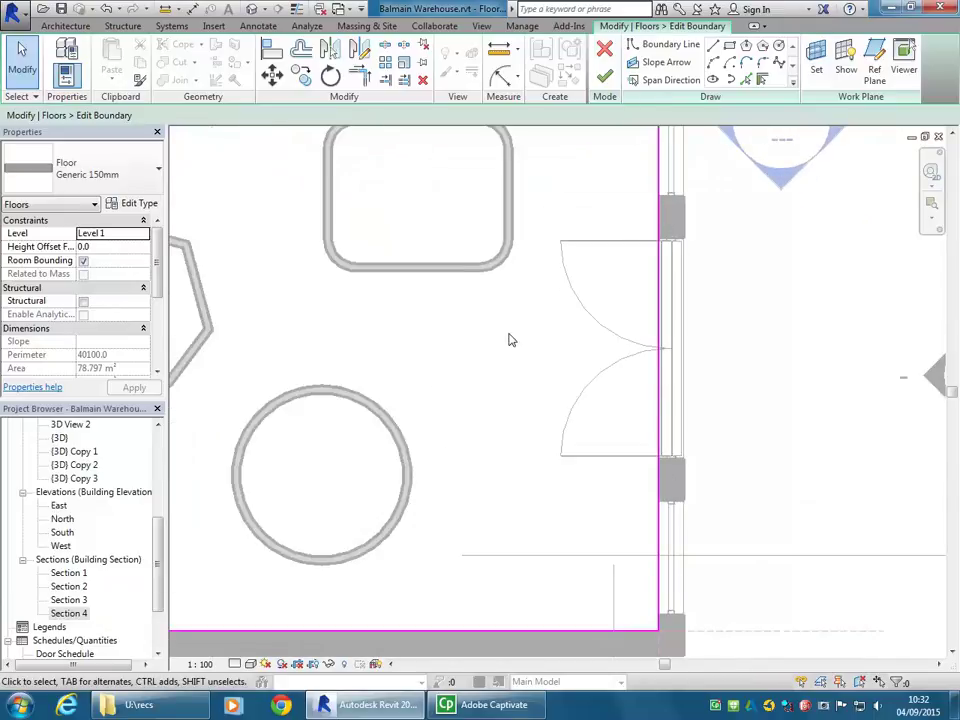
{"action": "scroll", "coordinate": [560, 234], "scroll_direction": "down", "scroll_amount": 2}
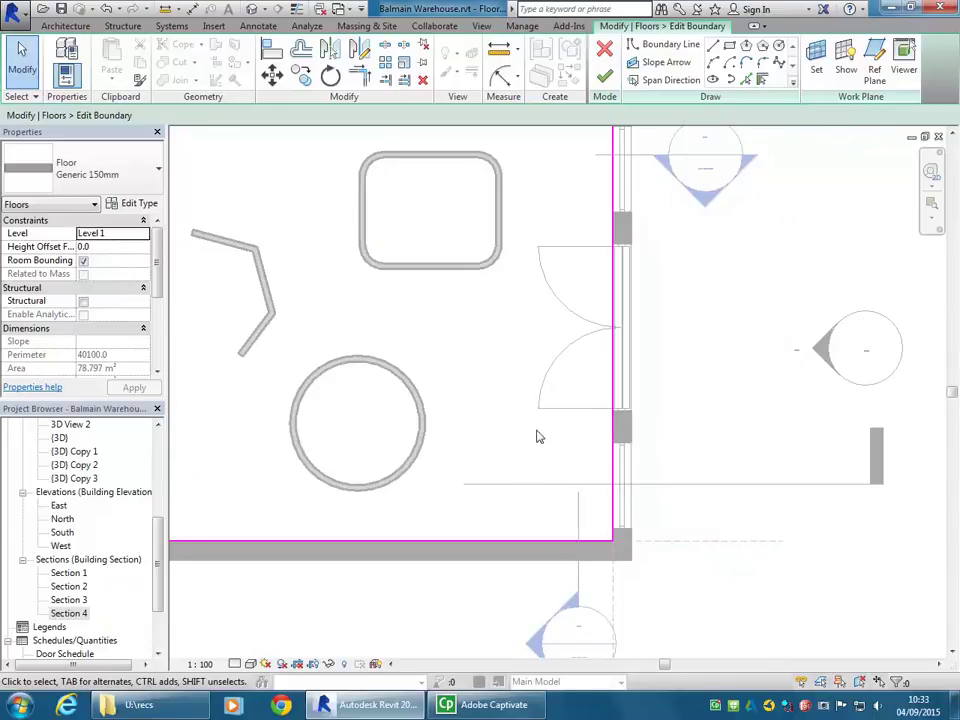
{"action": "scroll", "coordinate": [545, 240], "scroll_direction": "up", "scroll_amount": 2}
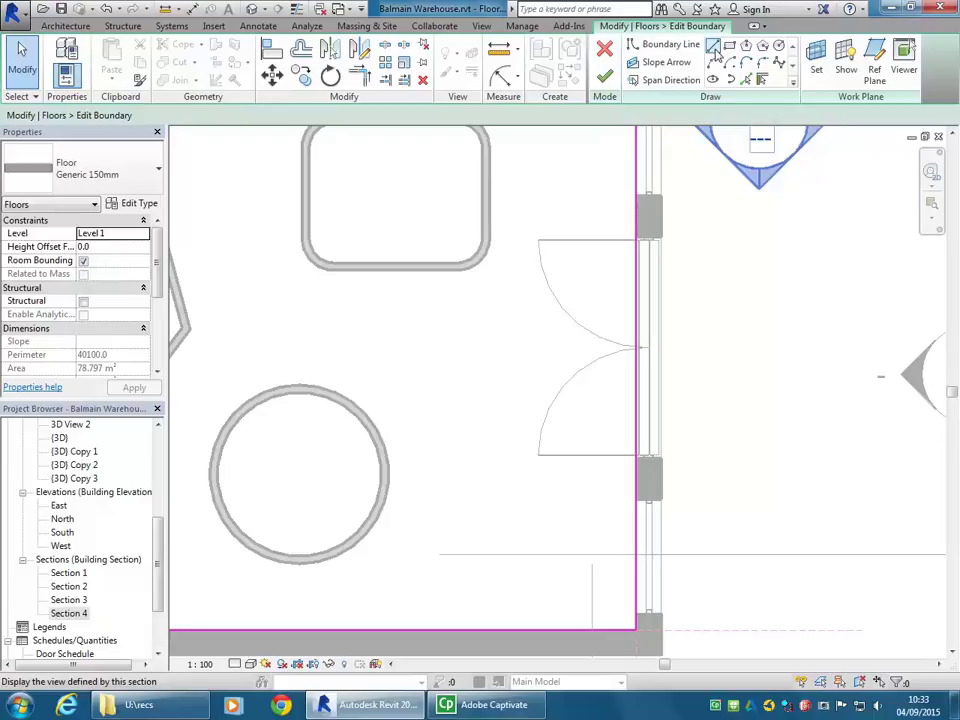
Choose the straight Line tool for boundary lines.
{"action": "left_click", "coordinate": [763, 79]}
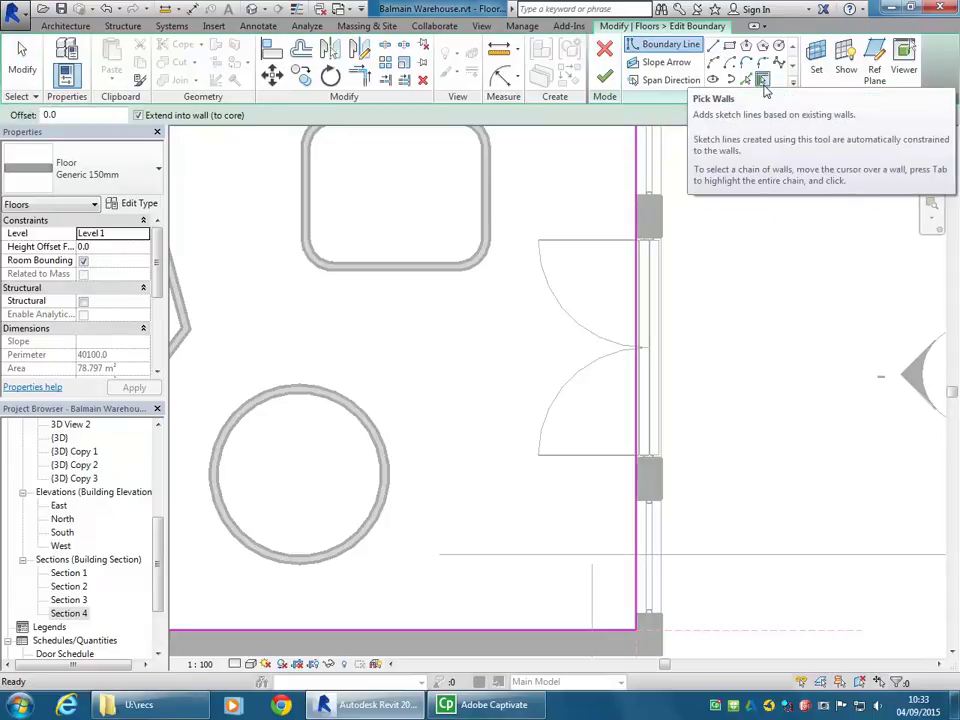
{"action": "left_click", "coordinate": [717, 50]}
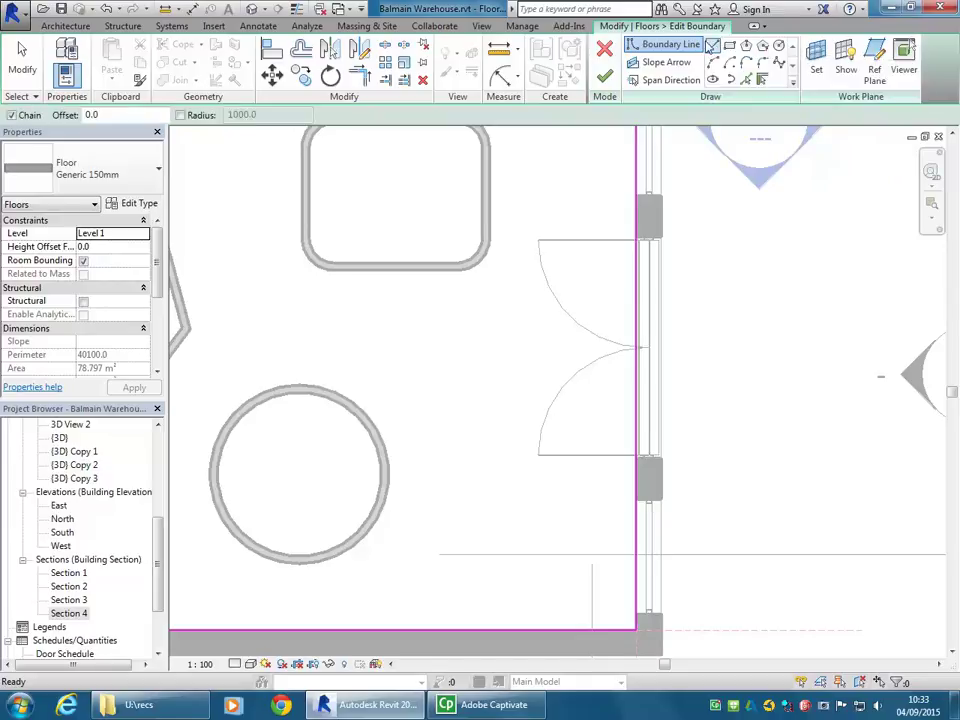
{"action": "left_click", "coordinate": [713, 62]}
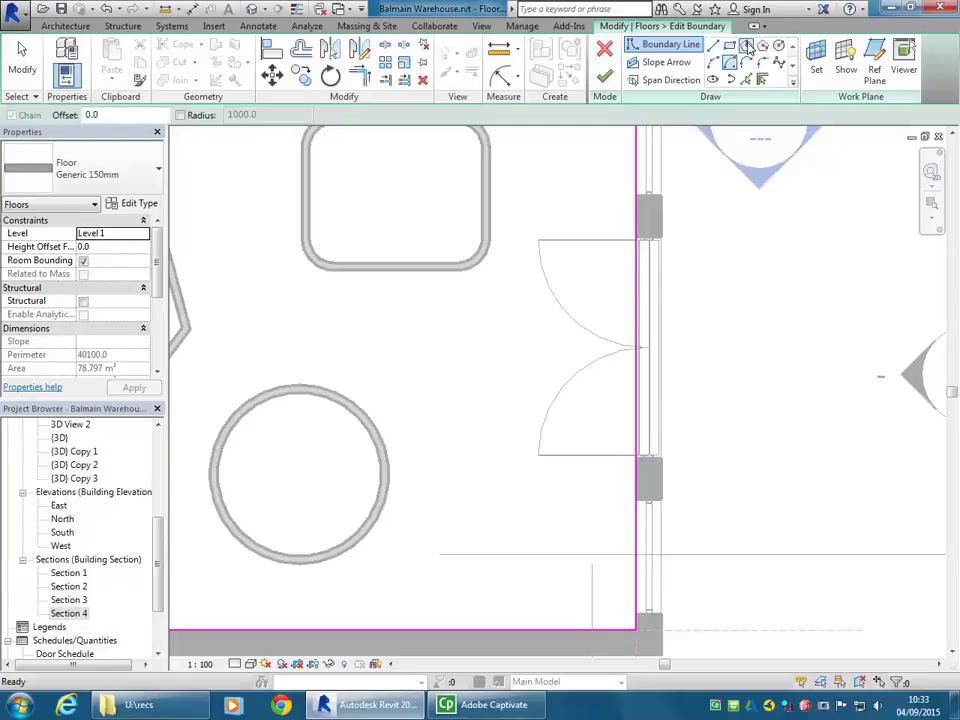
{"action": "left_click", "coordinate": [746, 63]}
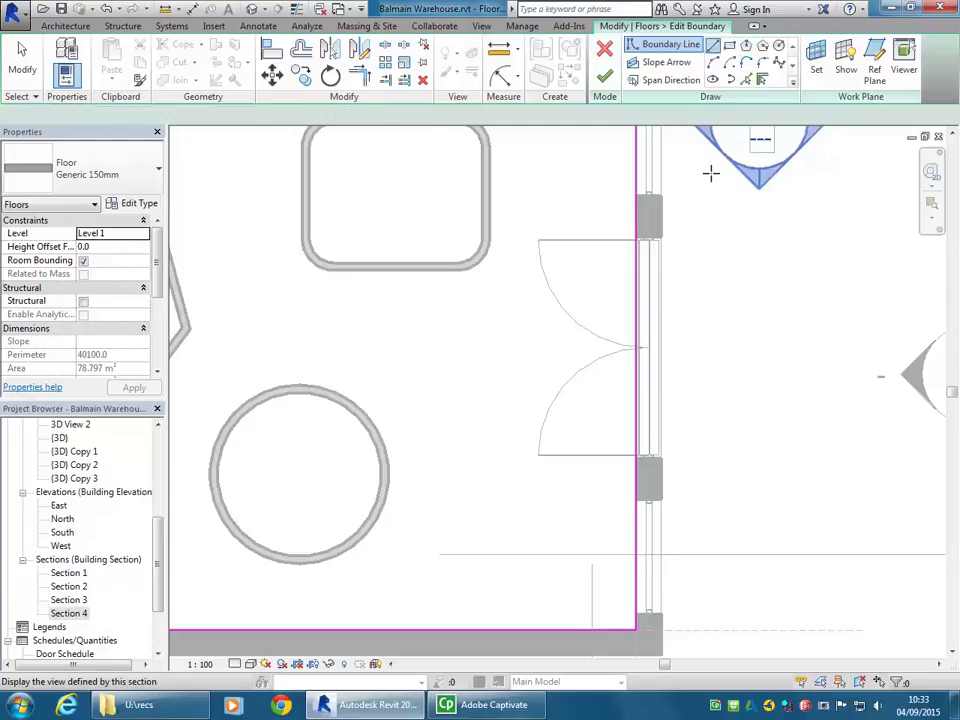
{"action": "left_click", "coordinate": [714, 63]}
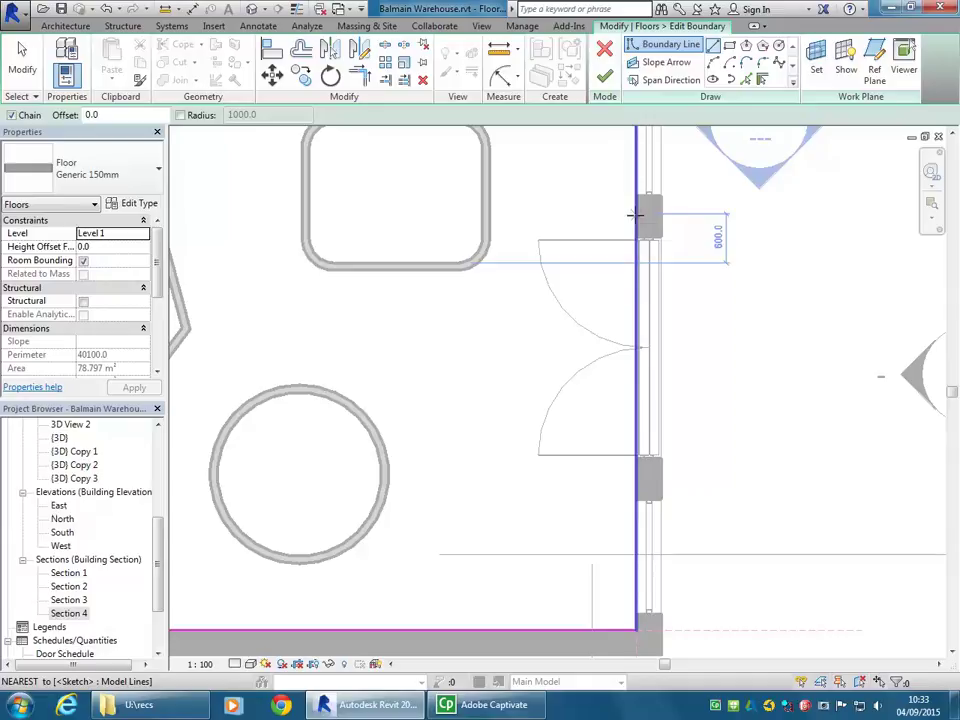
Draw a closed 1839 × 3200 rectangle from the east wall to the column edge.
{"action": "left_click", "coordinate": [636, 213]}
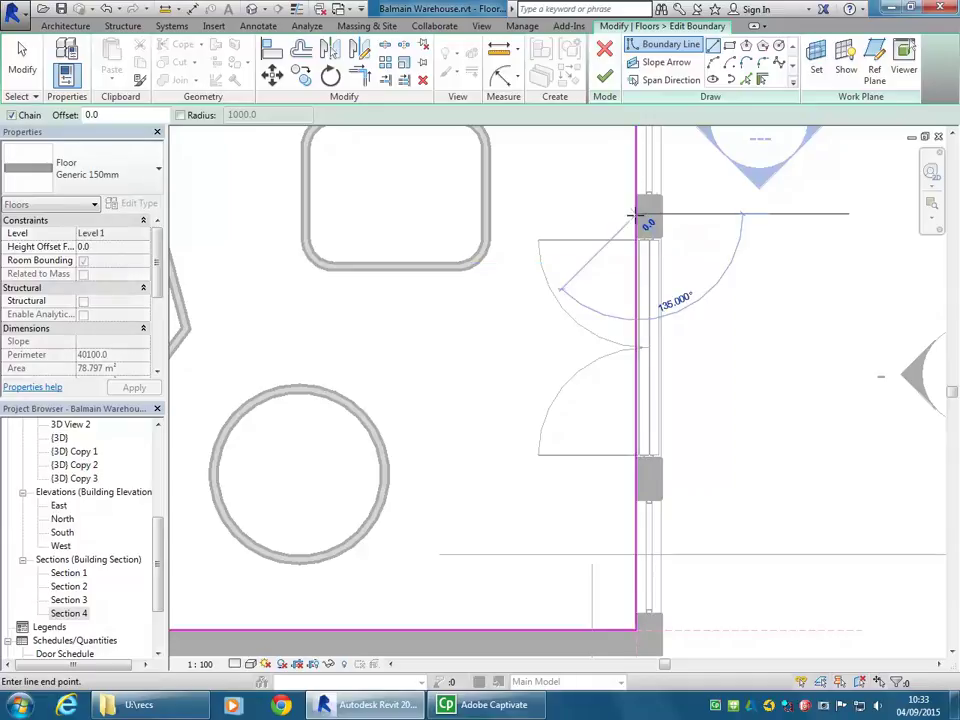
{"action": "left_click", "coordinate": [490, 214]}
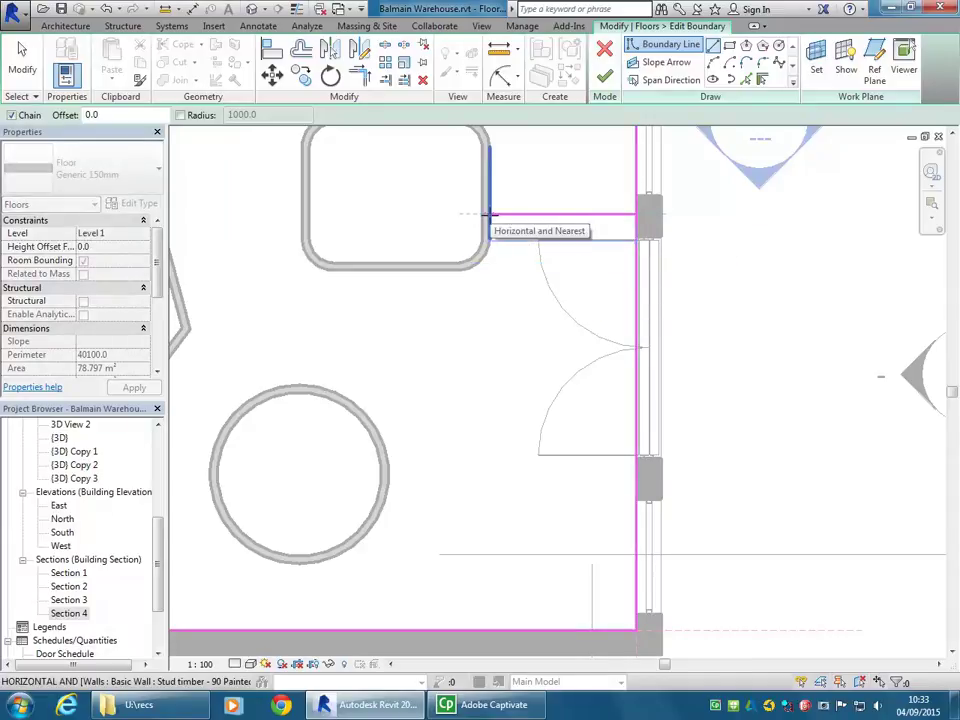
{"action": "left_click", "coordinate": [485, 213]}
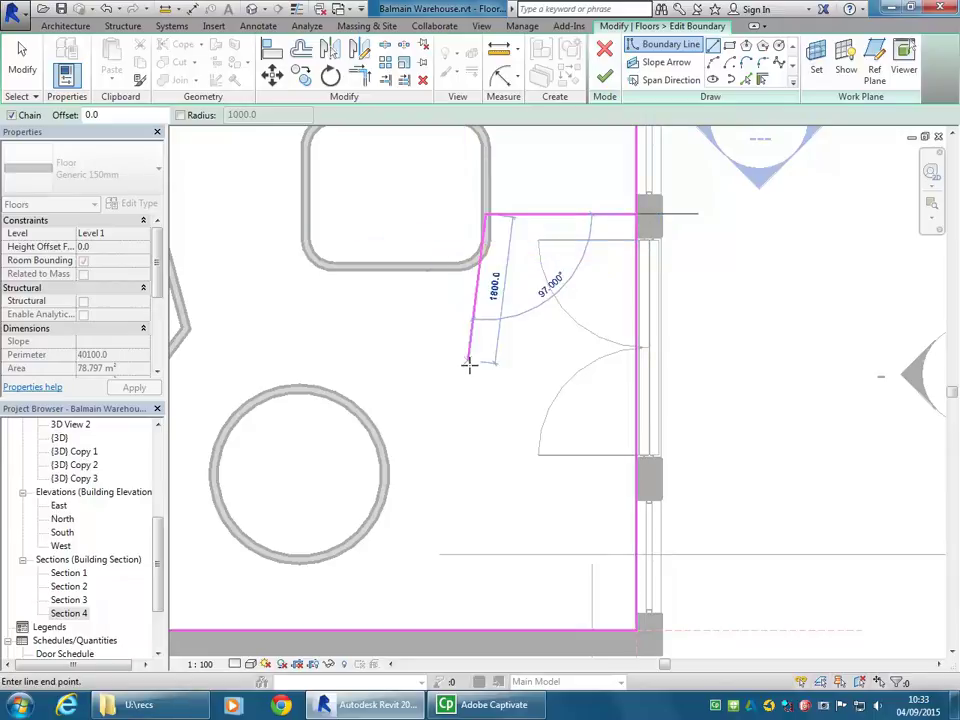
{"action": "left_click", "coordinate": [487, 476]}
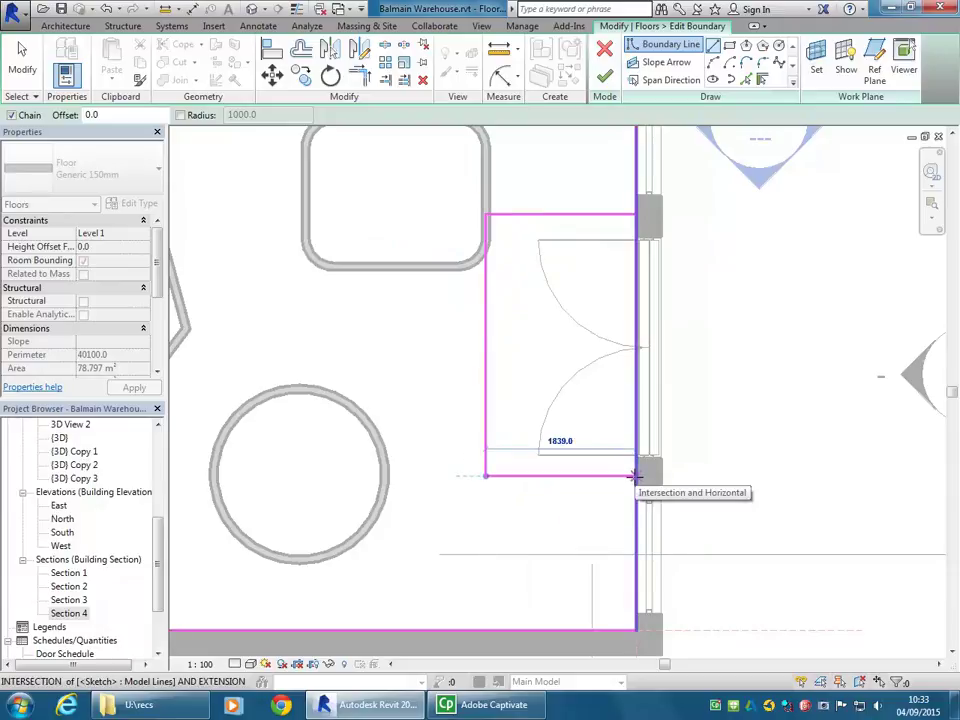
{"action": "left_click", "coordinate": [636, 476]}
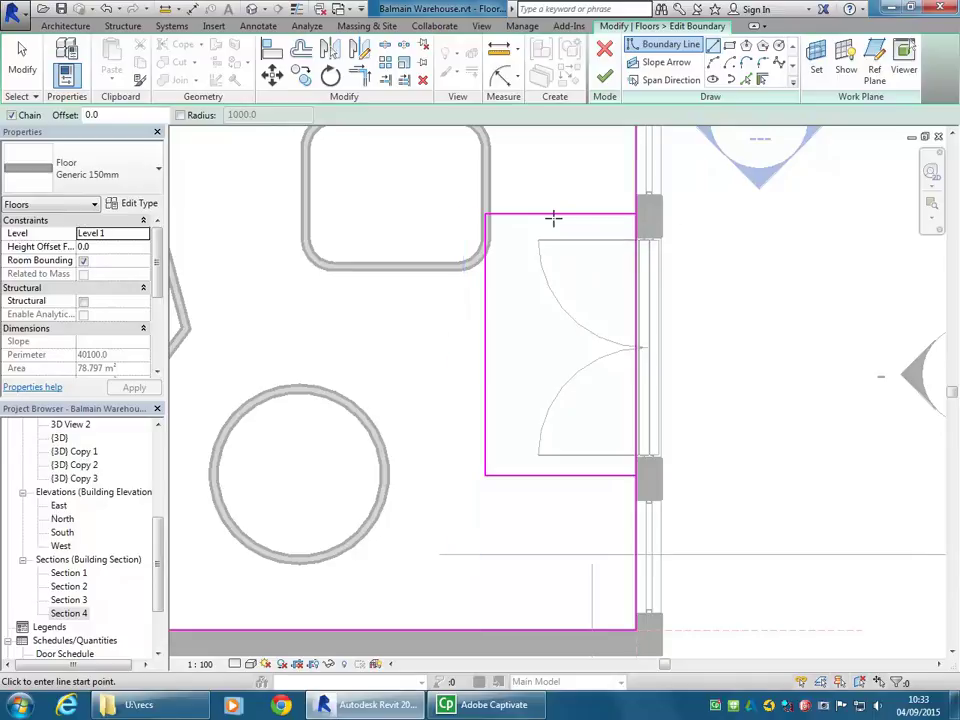
{"action": "key", "text": "Escape"}
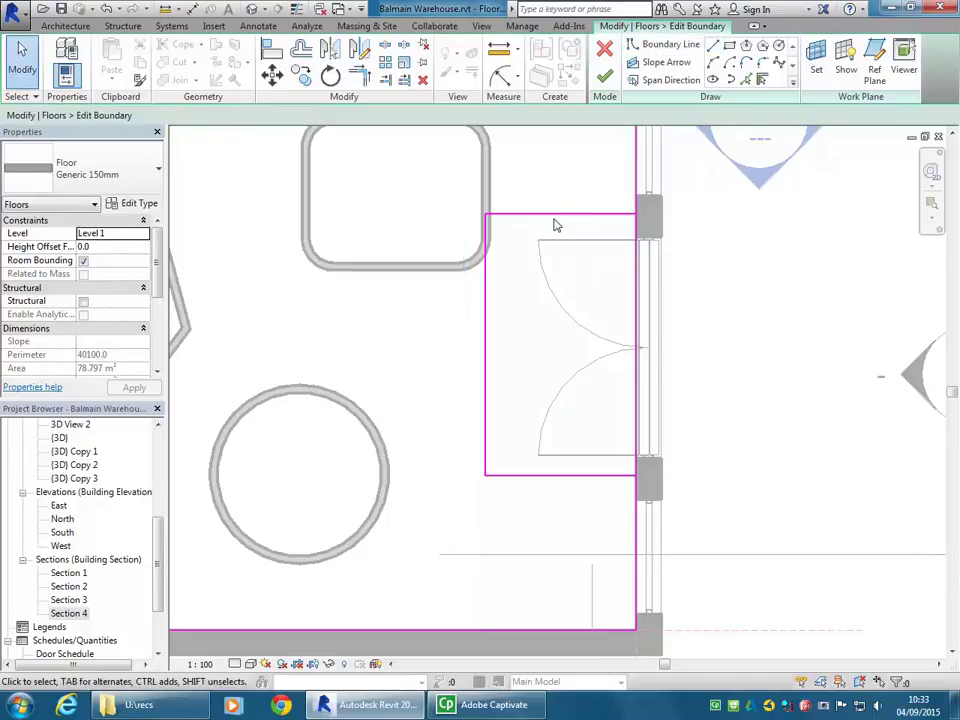
{"action": "left_click", "coordinate": [552, 476]}
{"action": "scroll", "coordinate": [532, 501], "scroll_direction": "up", "scroll_amount": 3}
Split the floor's right boundary line at the door with Split Element.
{"action": "scroll", "coordinate": [535, 500], "scroll_direction": "down", "scroll_amount": 2}
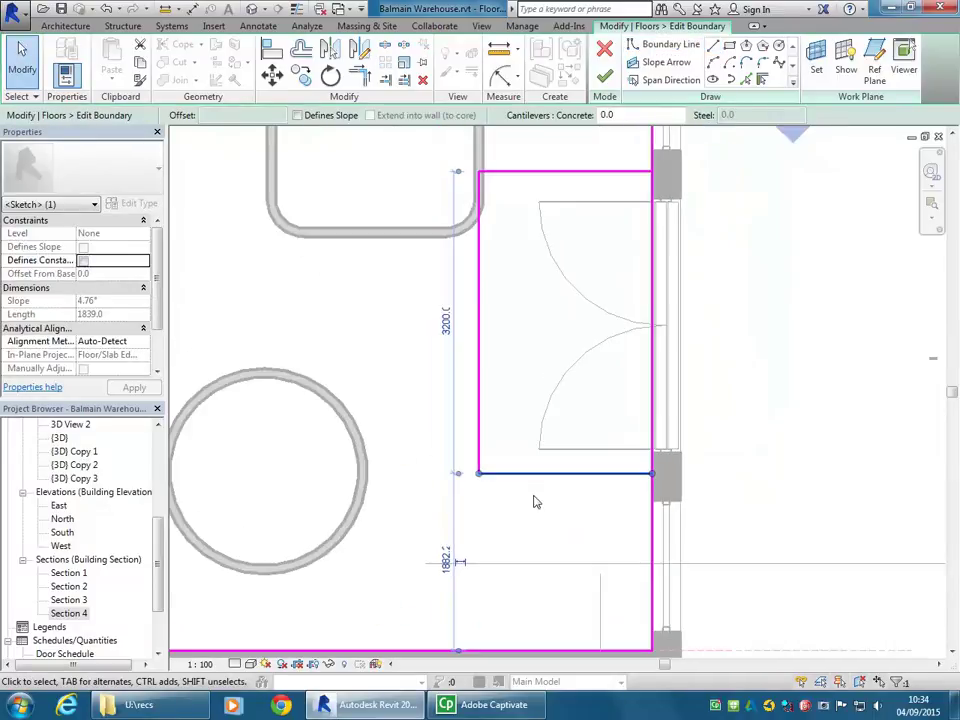
{"action": "left_click", "coordinate": [538, 407]}
{"action": "scroll", "coordinate": [538, 407], "scroll_direction": "down", "scroll_amount": 2}
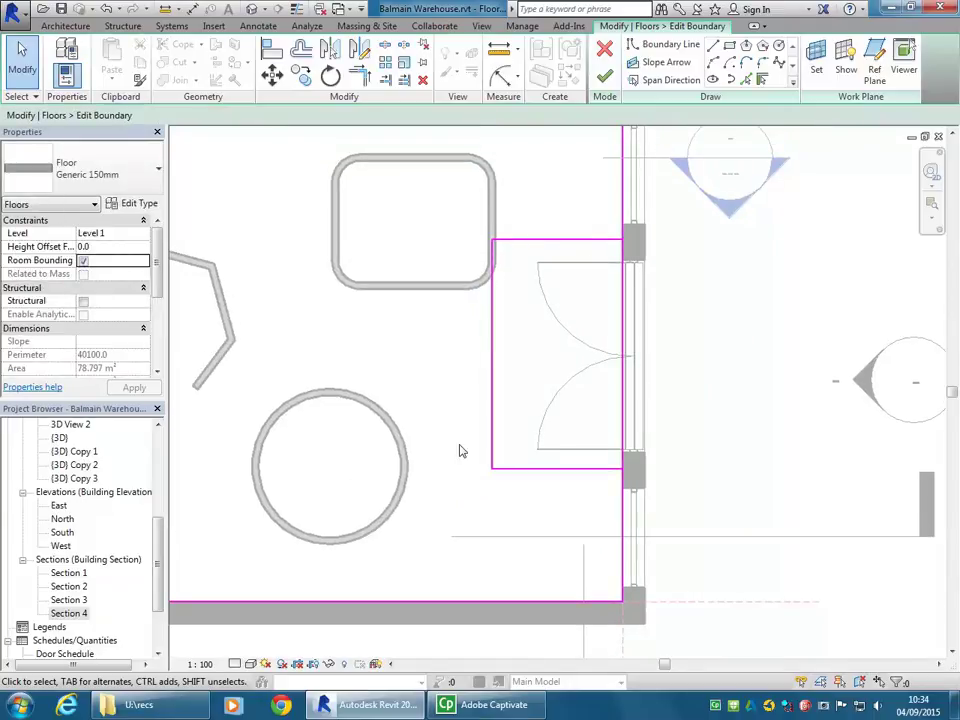
{"action": "scroll", "coordinate": [576, 325], "scroll_direction": "up", "scroll_amount": 1}
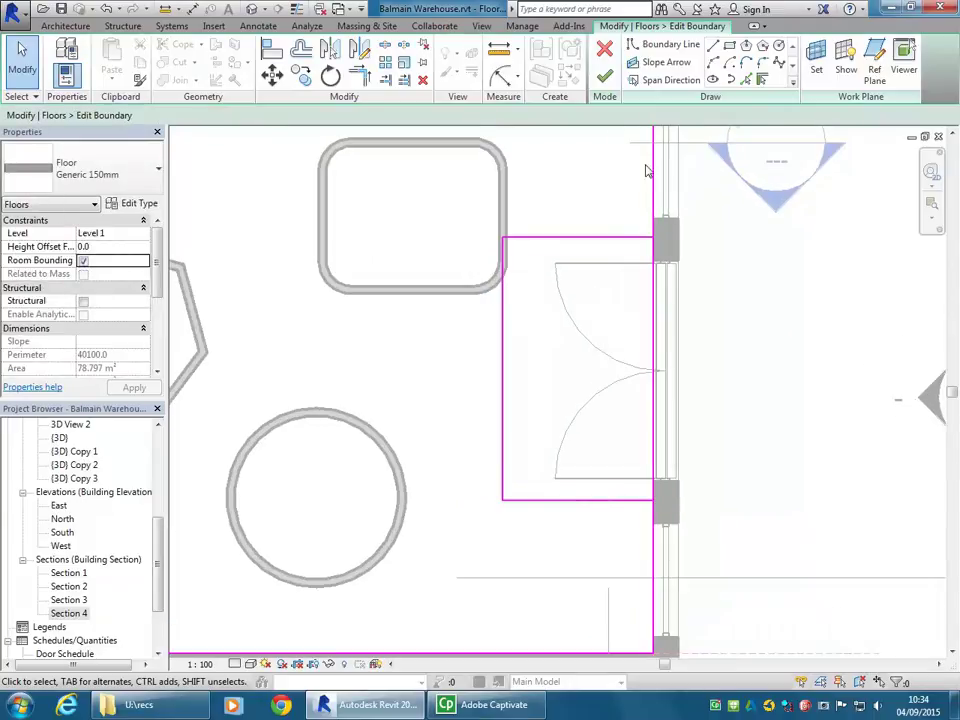
{"action": "left_click", "coordinate": [385, 47]}
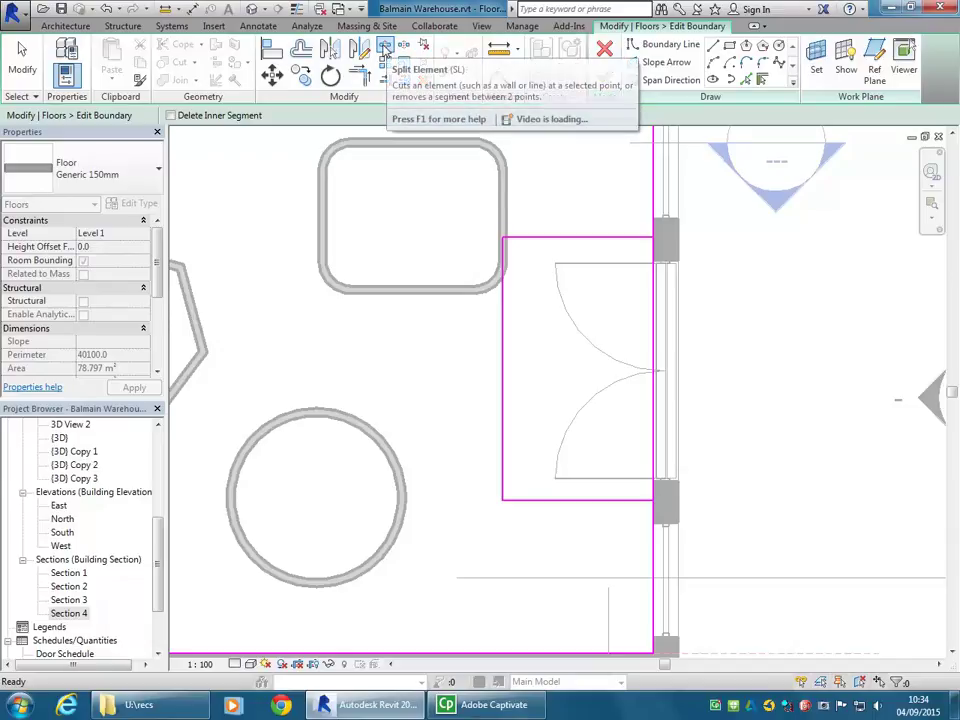
{"action": "left_click", "coordinate": [655, 358]}
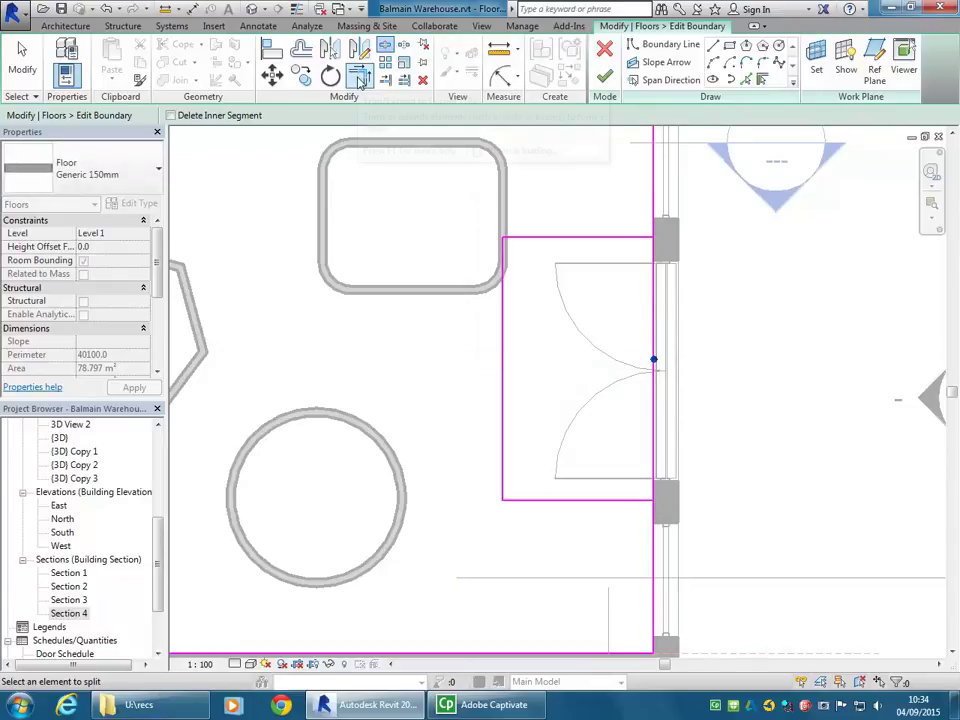
Trim/Extend the right boundary to a corner with the recess's top edge.
{"action": "left_click", "coordinate": [359, 75]}
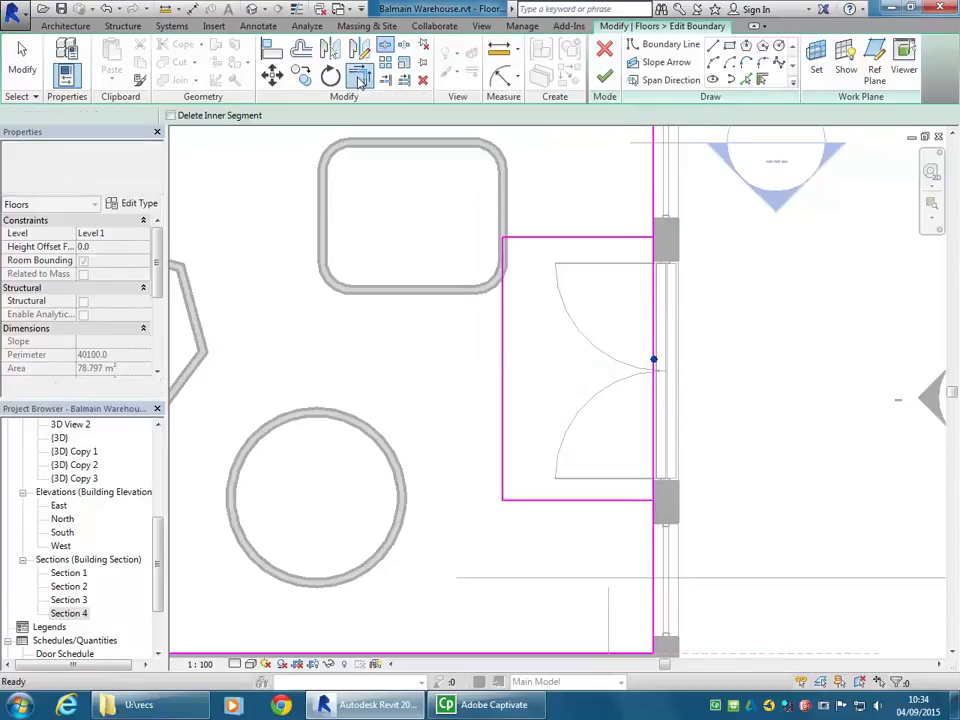
{"action": "left_click", "coordinate": [647, 222]}
{"action": "left_click", "coordinate": [636, 240]}
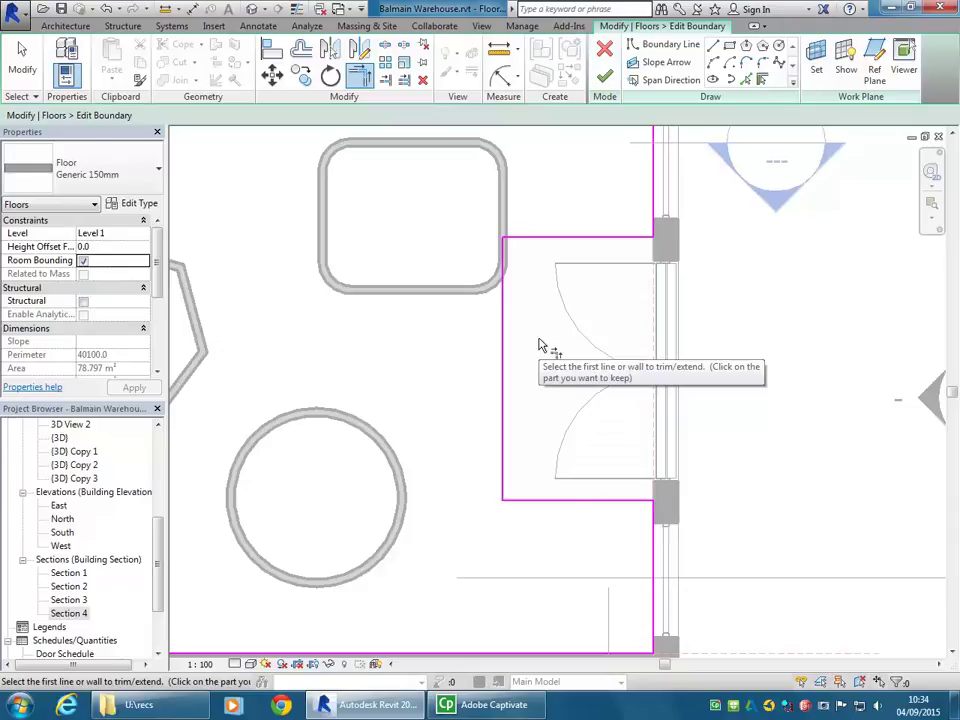
{"action": "key", "text": "Escape"}
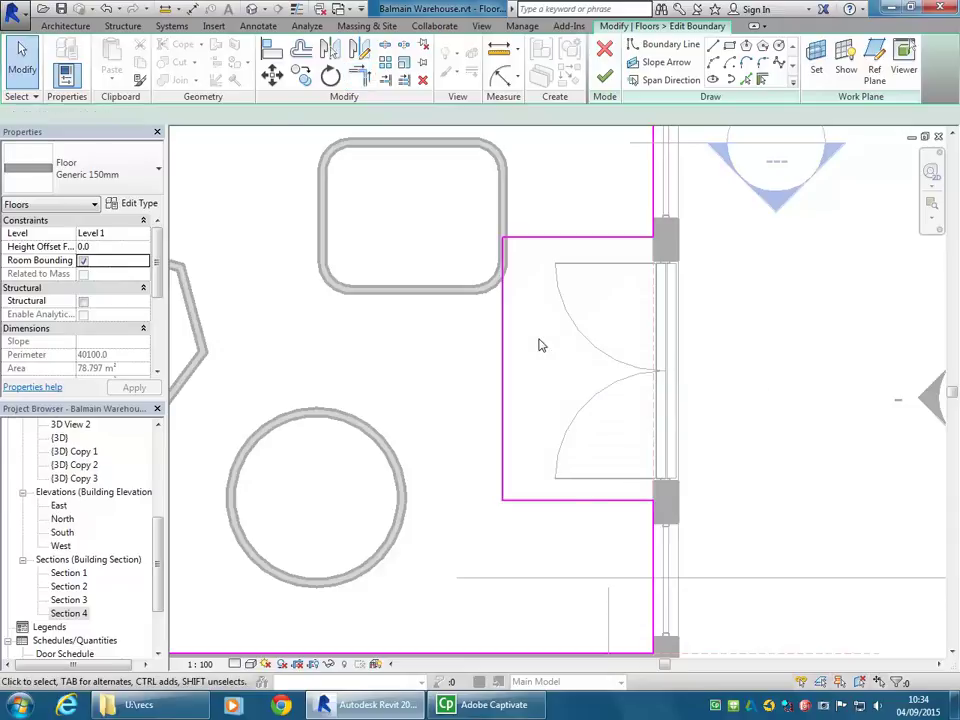
{"action": "scroll", "coordinate": [540, 343], "scroll_direction": "down", "scroll_amount": 3}
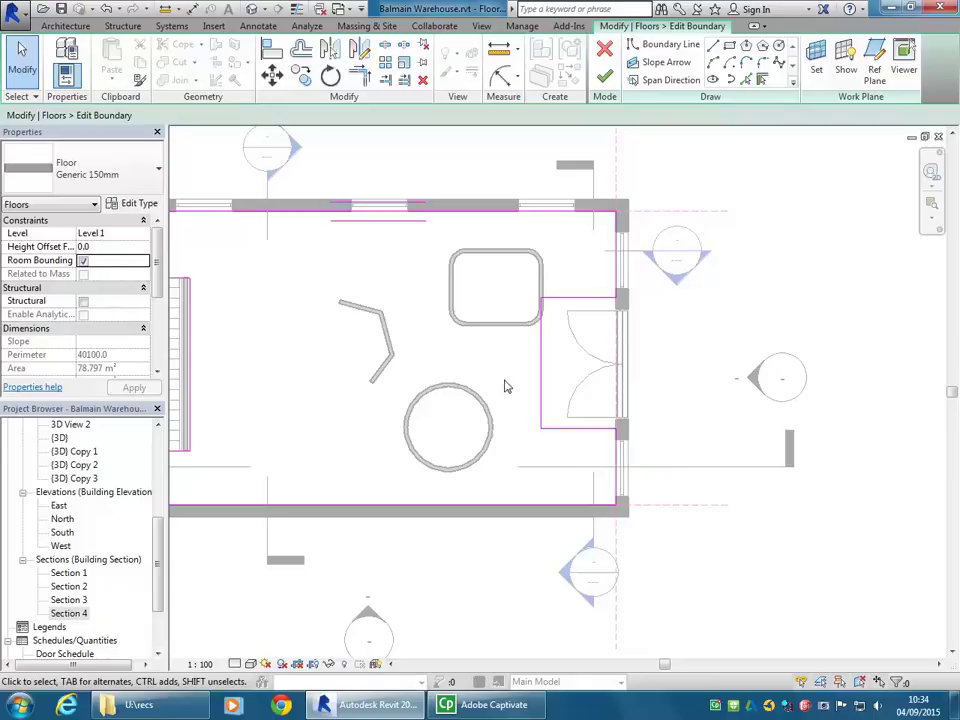
Sketch a 3200 × 1100 rectangle inside the floor boundary.
{"action": "middle_click_drag", "start_coordinate": [506, 386], "coordinate": [654, 360]}
{"action": "scroll", "coordinate": [588, 393], "scroll_direction": "up", "scroll_amount": 1}
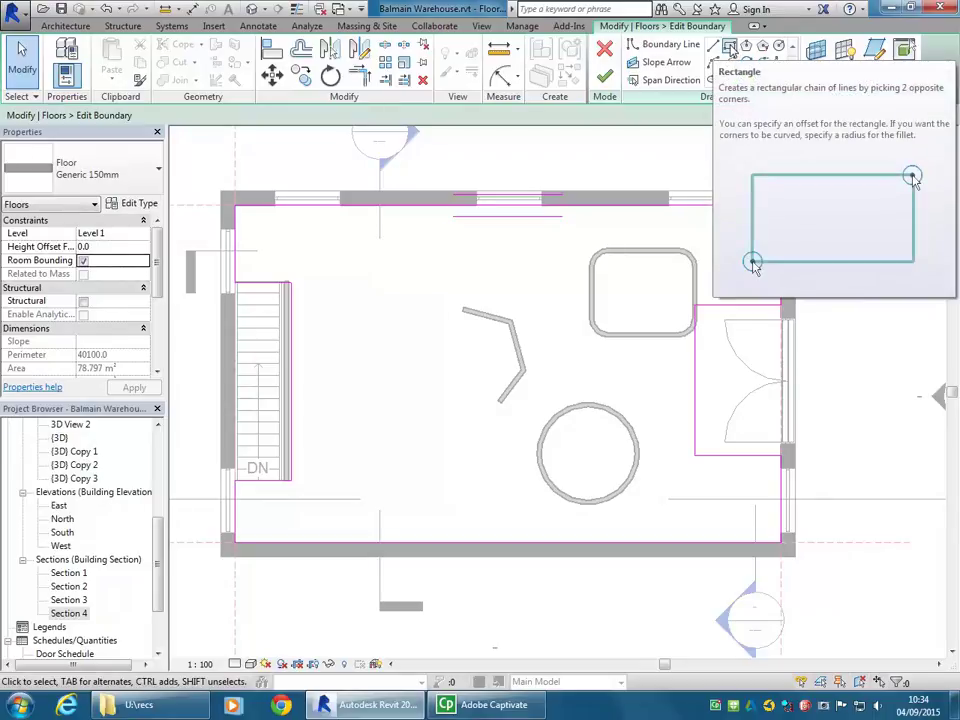
{"action": "left_click", "coordinate": [731, 48]}
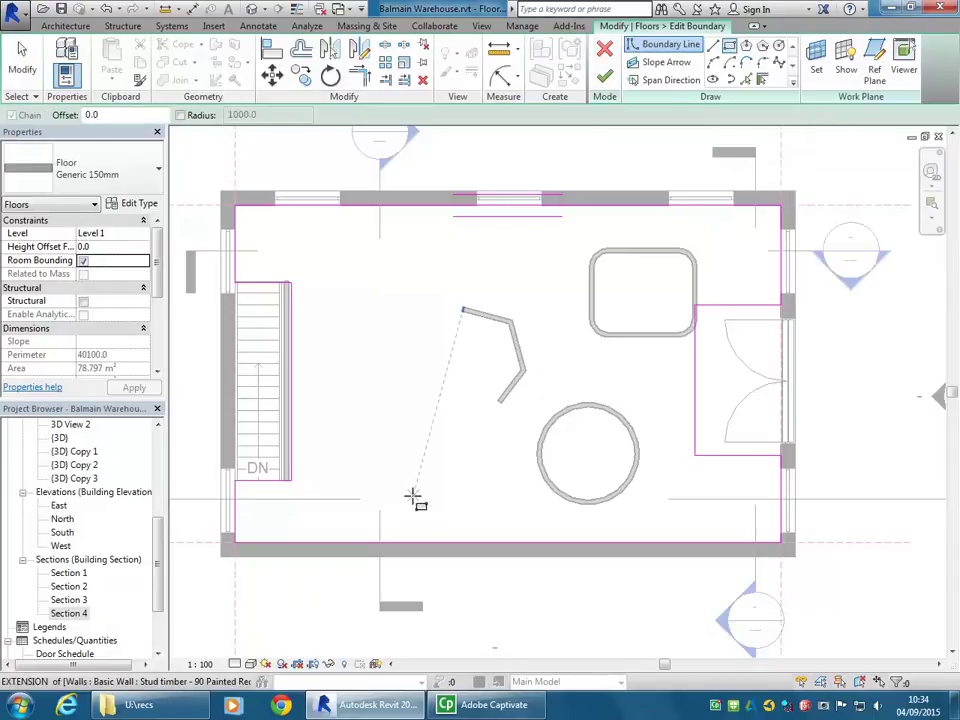
{"action": "scroll", "coordinate": [412, 497], "scroll_direction": "up", "scroll_amount": 2}
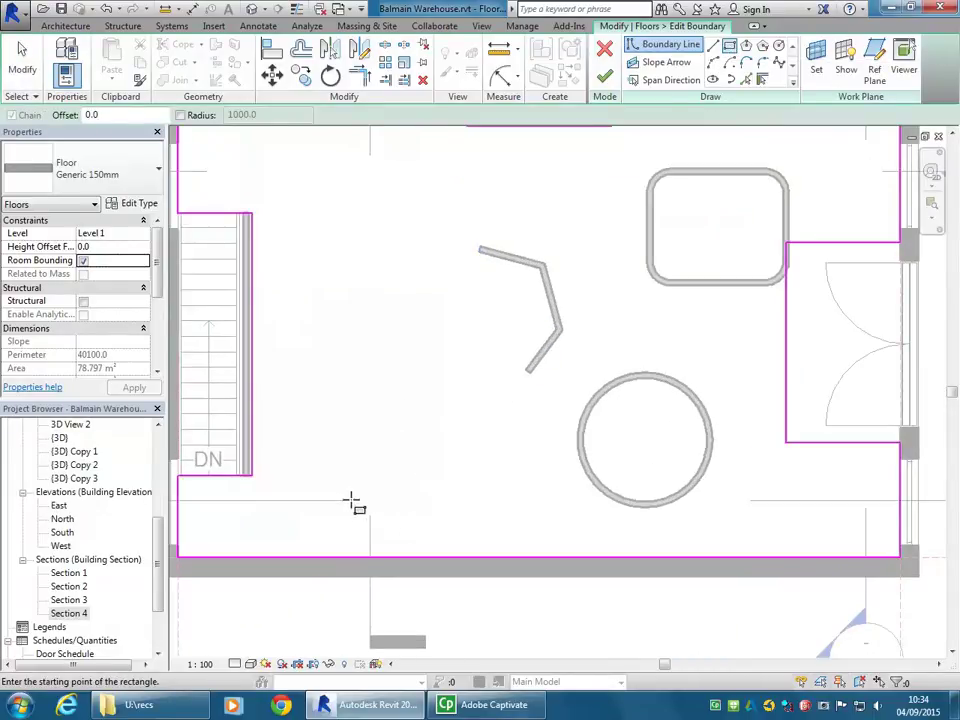
{"action": "left_click", "coordinate": [350, 500]}
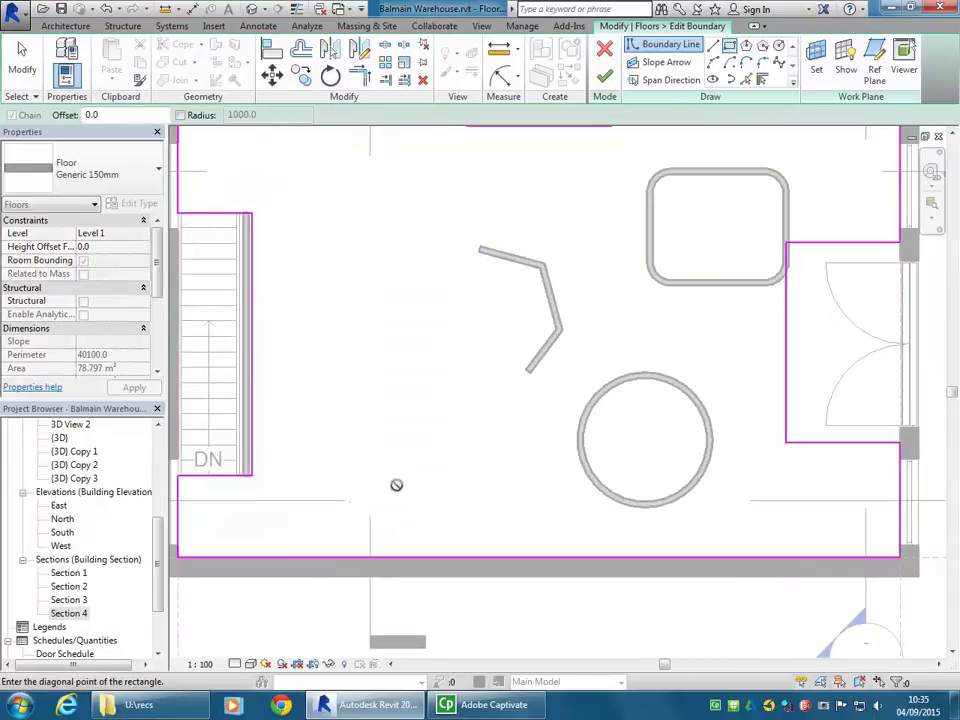
{"action": "left_click", "coordinate": [550, 437]}
Finish the floor boundary edit, leaving the floor at 69.355 m².
{"action": "scroll", "coordinate": [394, 268], "scroll_direction": "down", "scroll_amount": 1}
{"action": "middle_click_drag", "start_coordinate": [394, 268], "coordinate": [412, 352]}
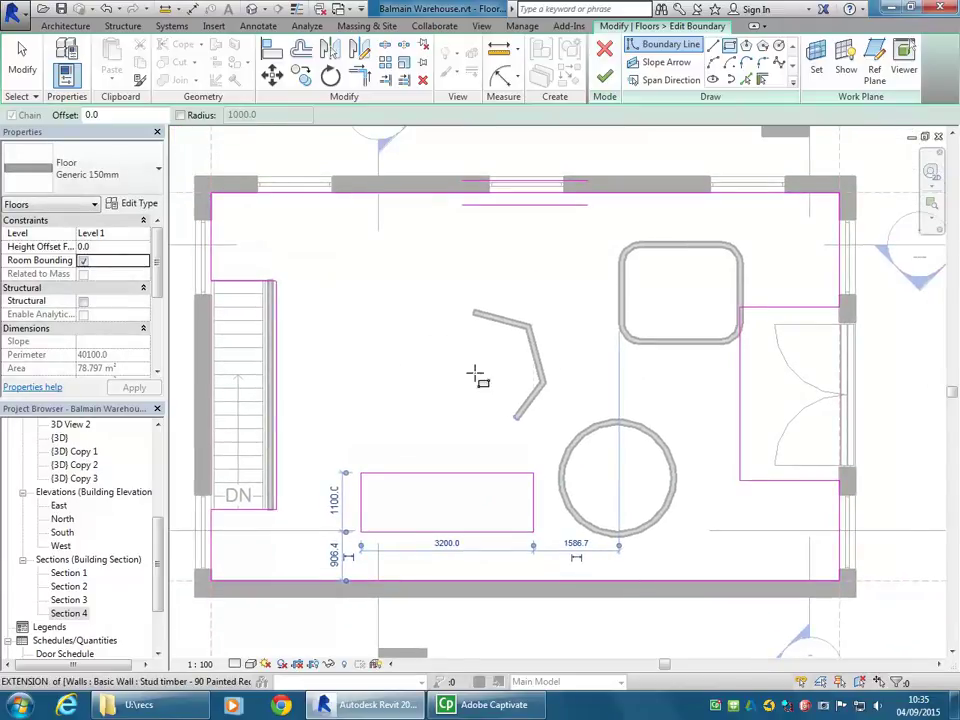
{"action": "key", "text": "Escape"}
{"action": "key", "text": "Return"}
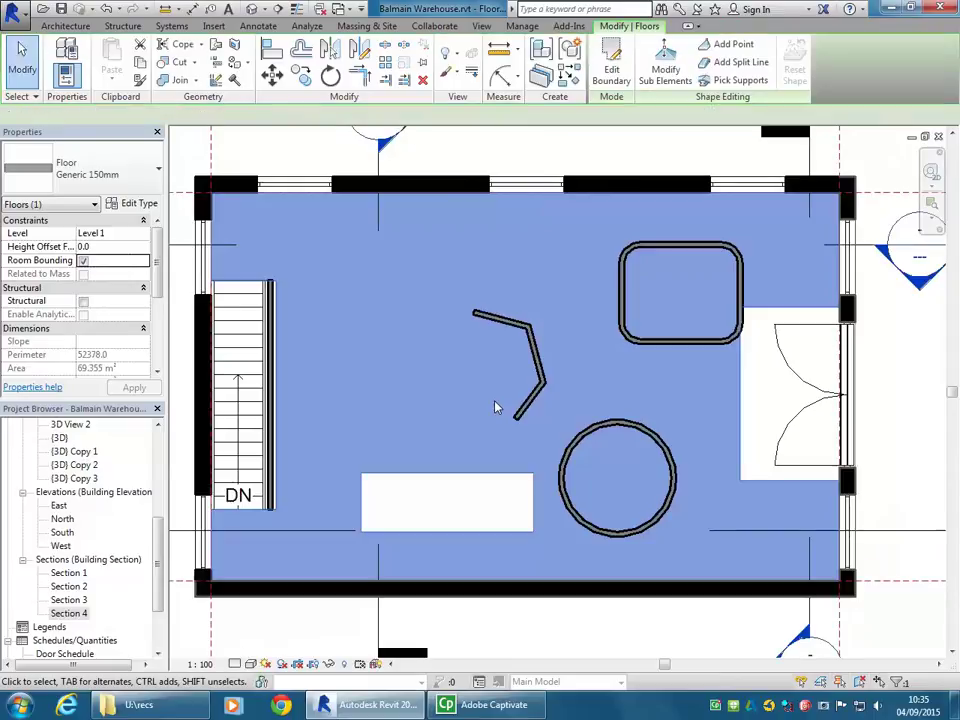
{"action": "double_click", "coordinate": [74, 479]}
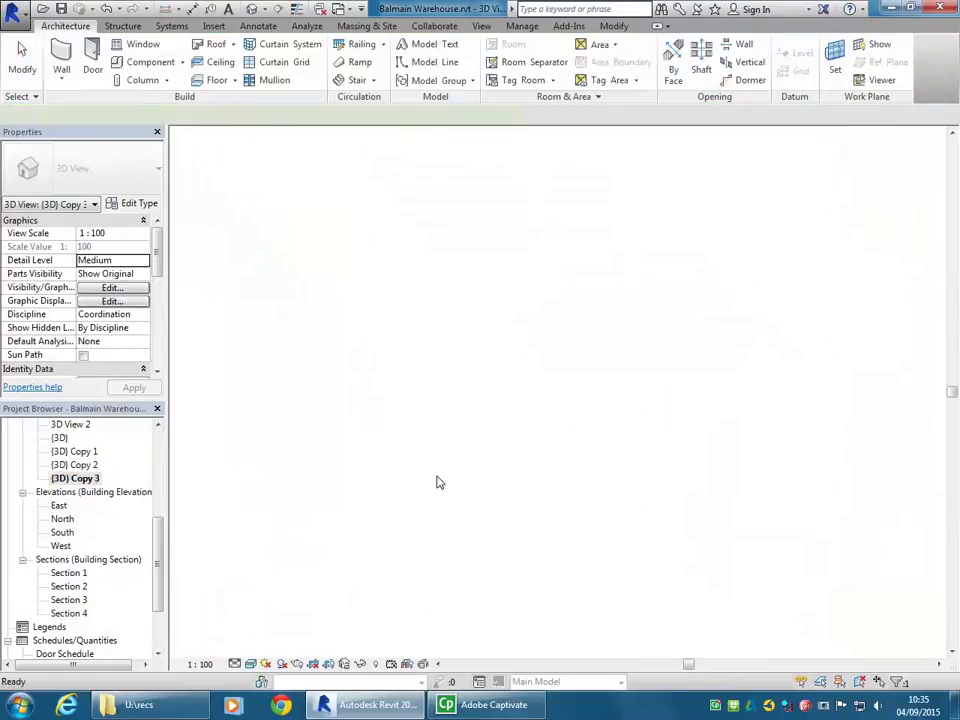
{"action": "key", "text": "Escape"}
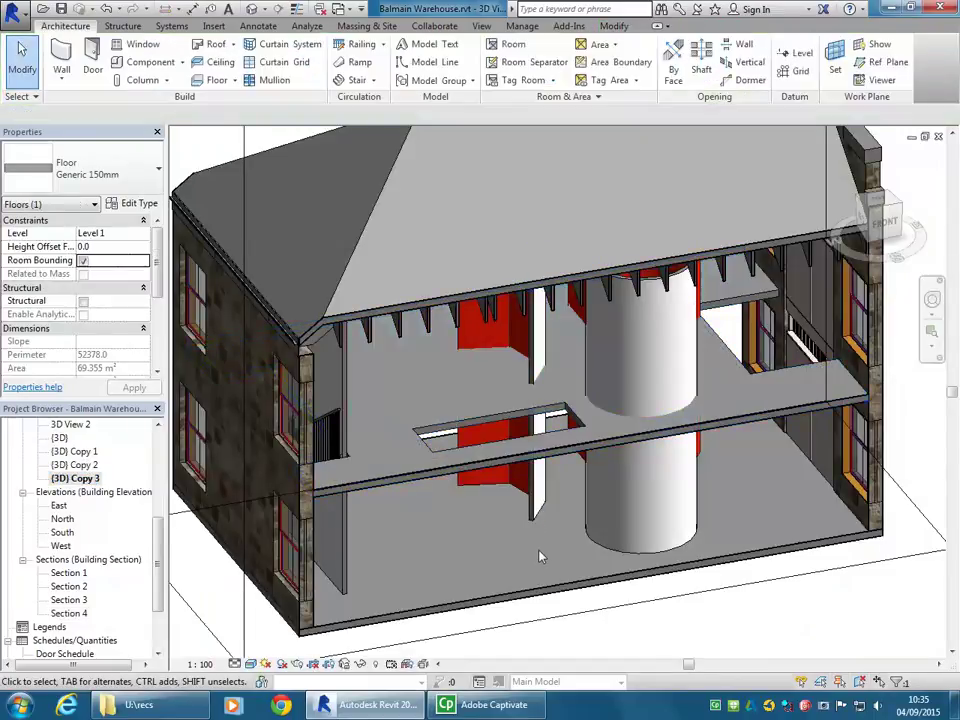
{"action": "middle_click_drag", "start_coordinate": [538, 558], "coordinate": [695, 524], "text": "shift"}
{"action": "left_click", "coordinate": [697, 503]}
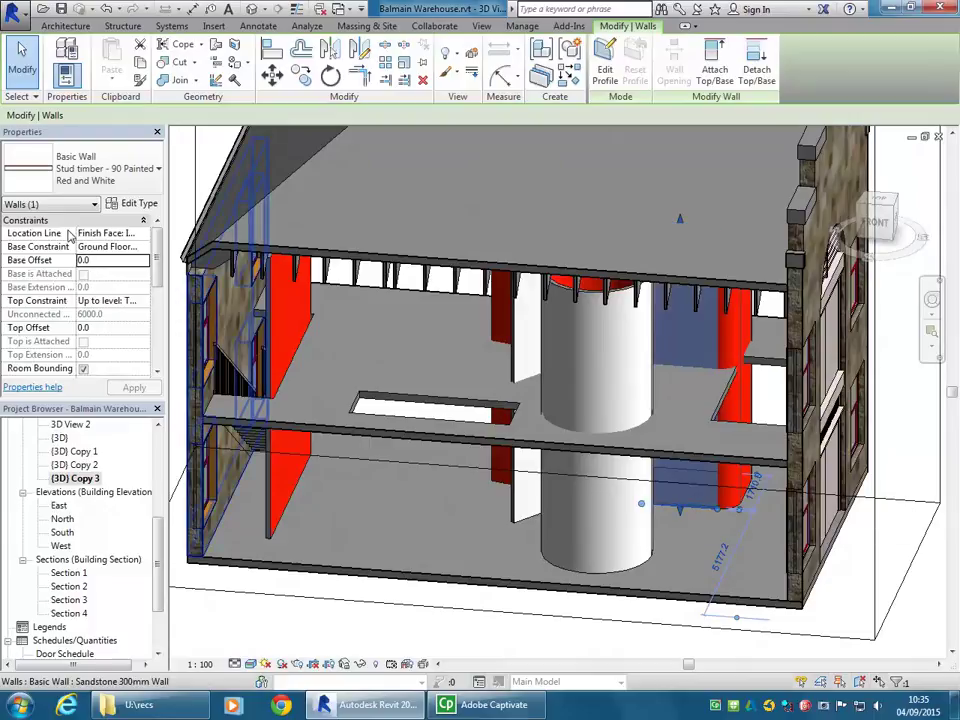
{"action": "left_click", "coordinate": [145, 233]}
{"action": "left_click", "coordinate": [100, 246]}
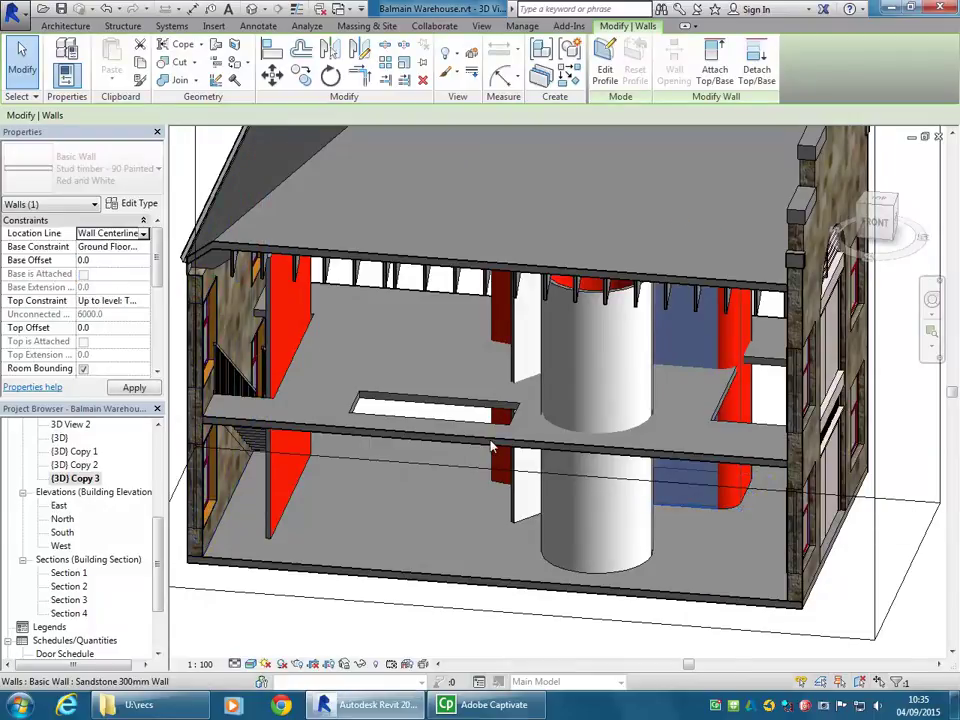
{"action": "key", "text": "Escape"}
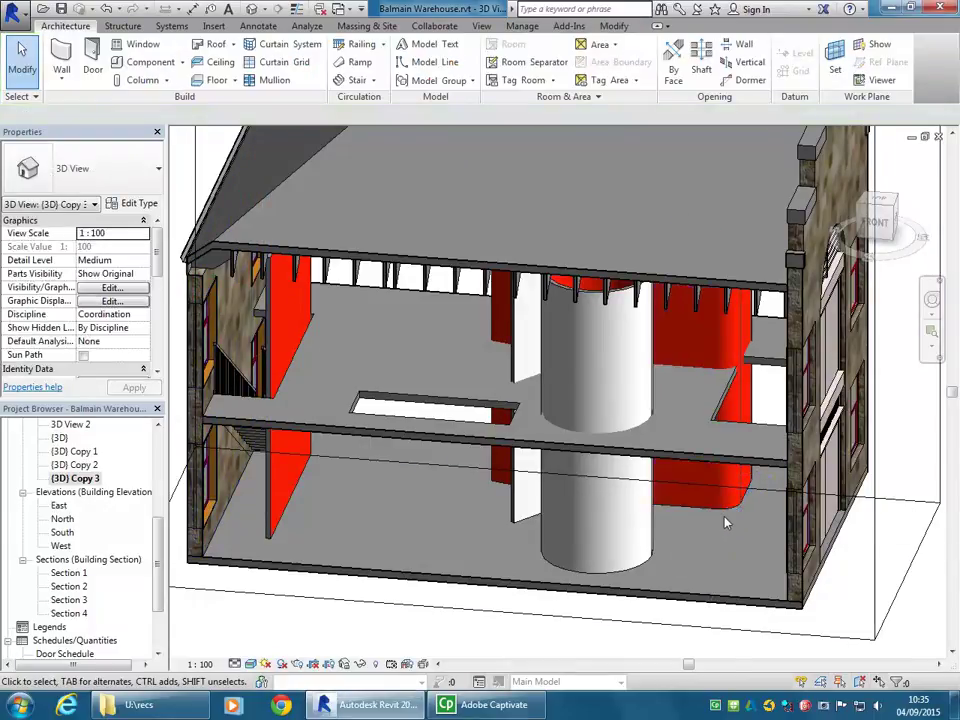
{"action": "key", "text": "Tab"}
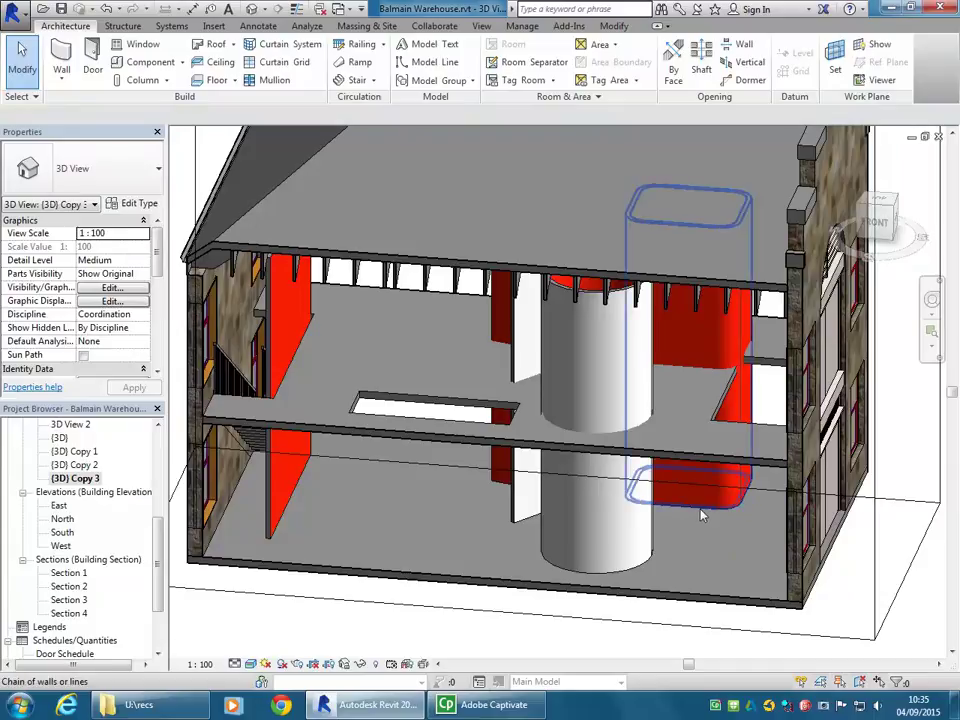
{"action": "left_click", "coordinate": [702, 515]}
{"action": "key", "text": "Escape"}
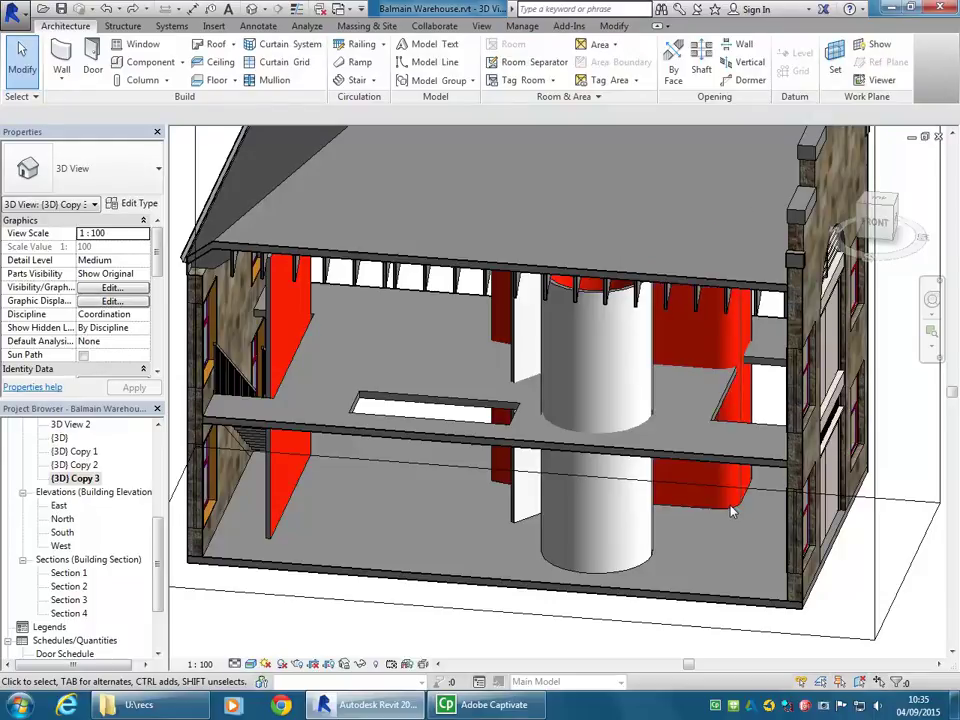
{"action": "mouse_move", "coordinate": [722, 527]}
{"action": "middle_mouse_down", "text": "shift"}
{"action": "mouse_move", "coordinate": [701, 536]}
{"action": "mouse_move", "coordinate": [731, 538]}
{"action": "middle_mouse_up", "text": "shift"}
{"action": "scroll", "coordinate": [731, 538], "scroll_direction": "up", "scroll_amount": 3}
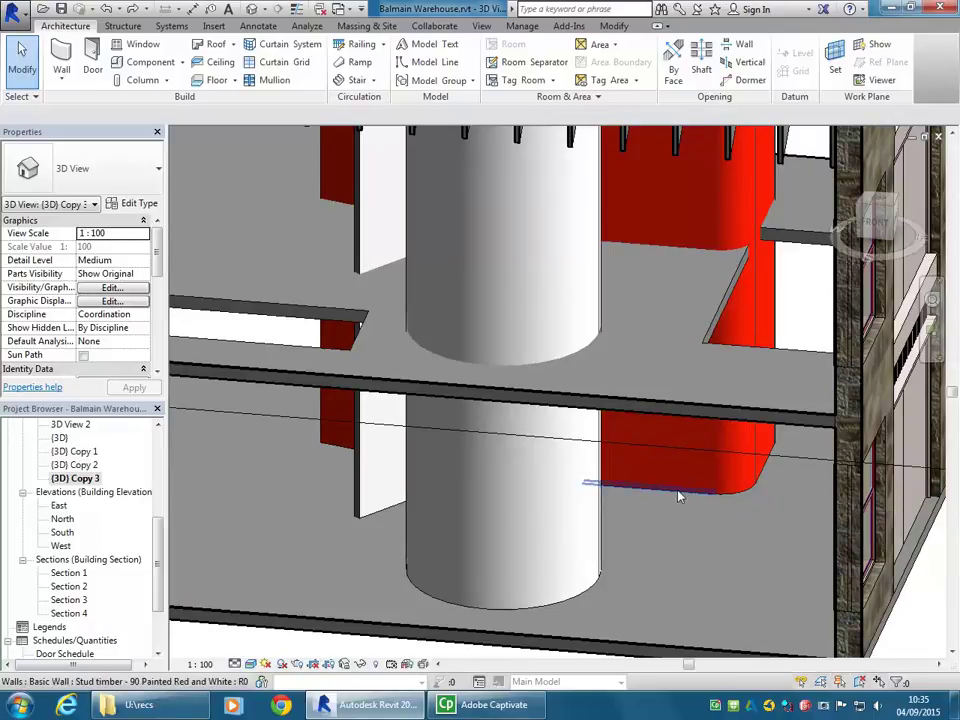
{"action": "key", "text": "Tab"}
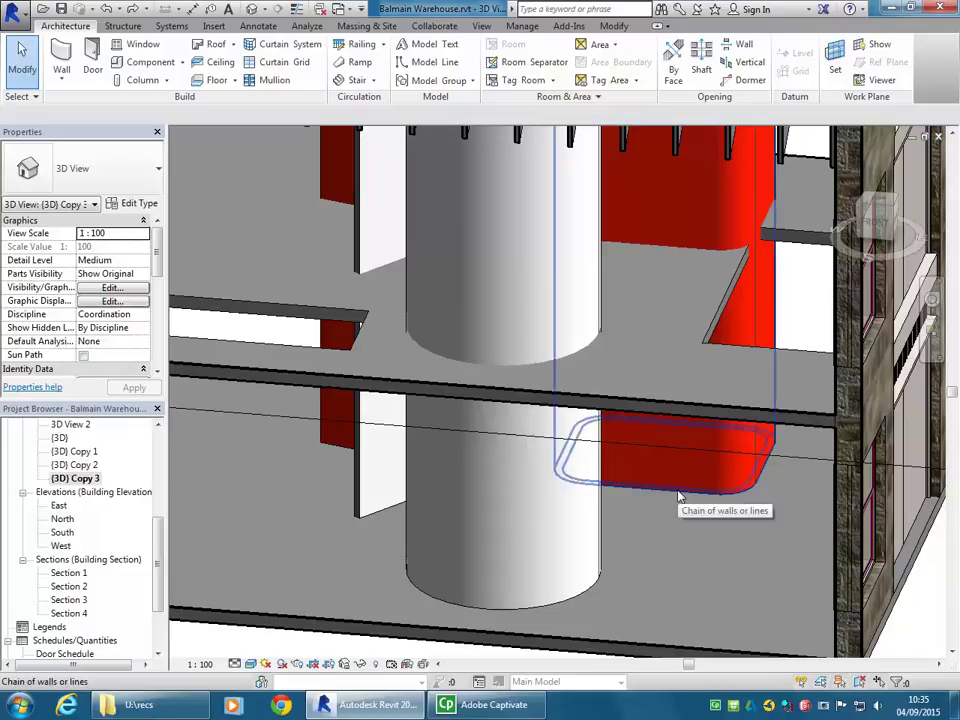
{"action": "left_click", "coordinate": [678, 496]}
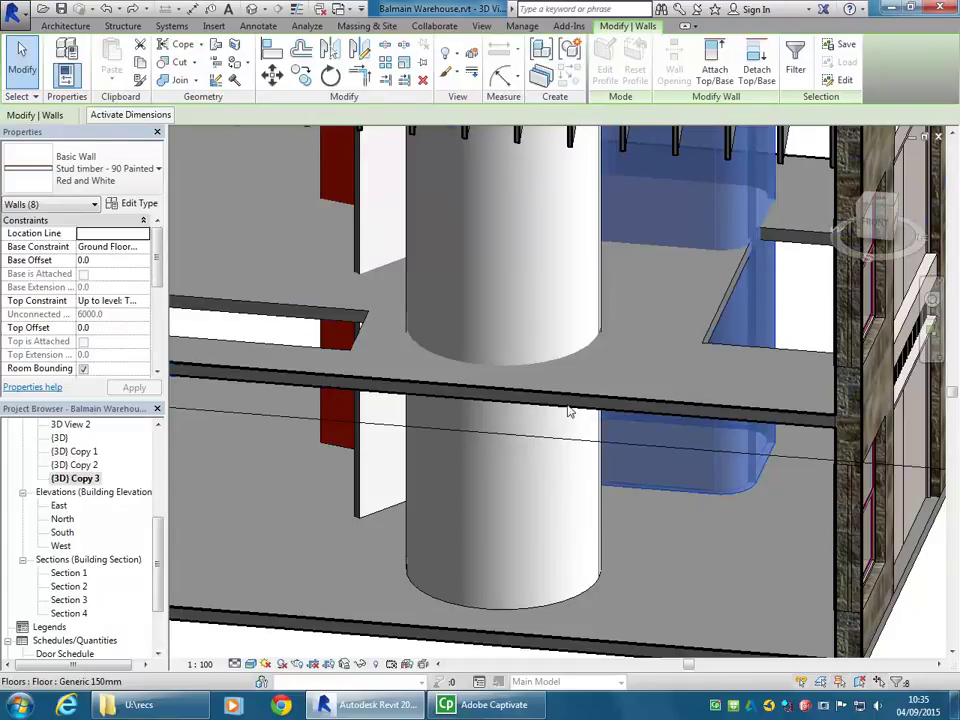
{"action": "left_click", "coordinate": [131, 234]}
{"action": "left_click", "coordinate": [144, 237]}
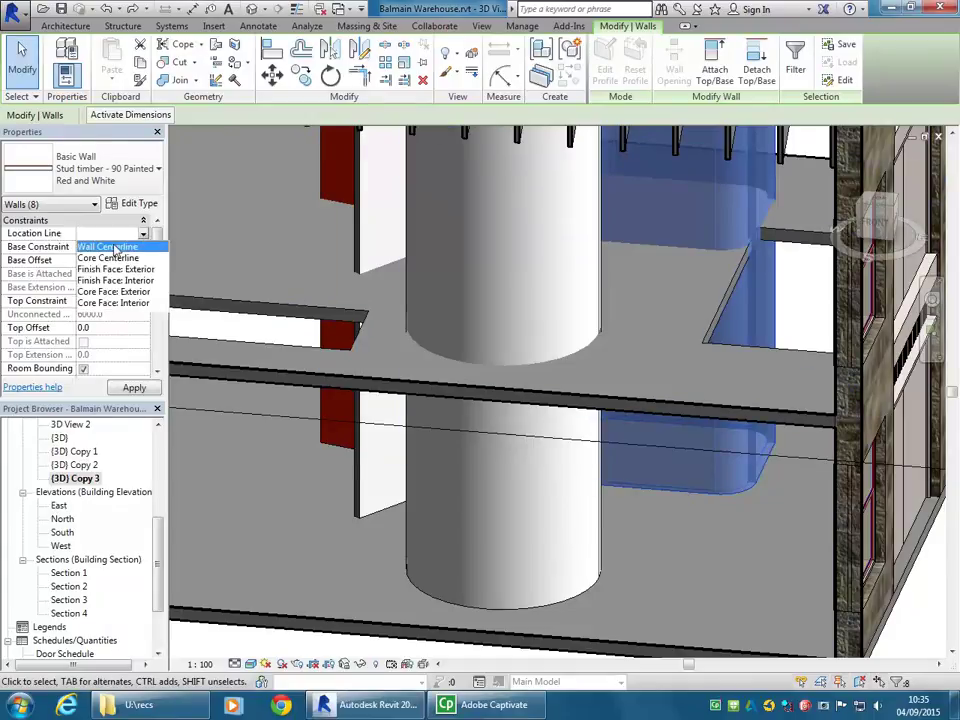
{"action": "left_click", "coordinate": [110, 244]}
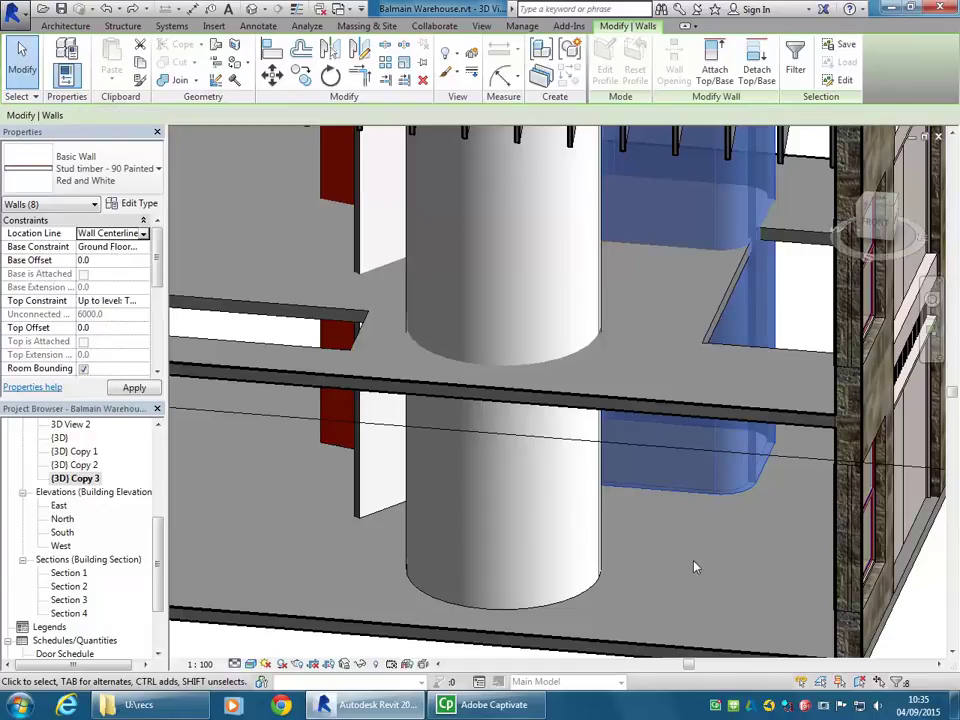
{"action": "key", "text": "Escape"}
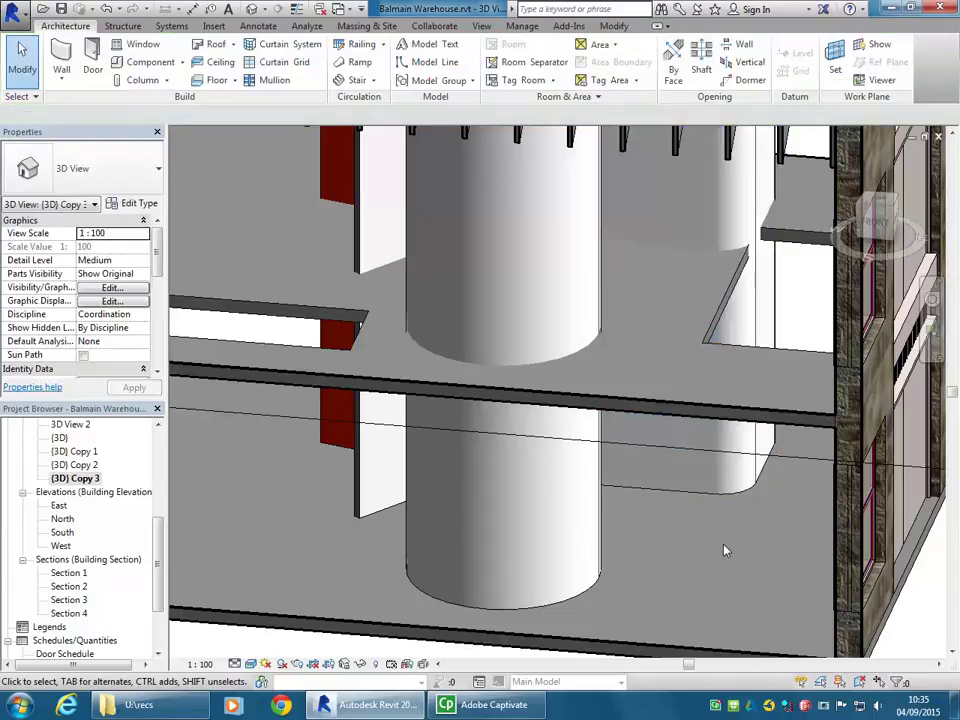
{"action": "scroll", "coordinate": [725, 550], "scroll_direction": "down", "scroll_amount": 3}
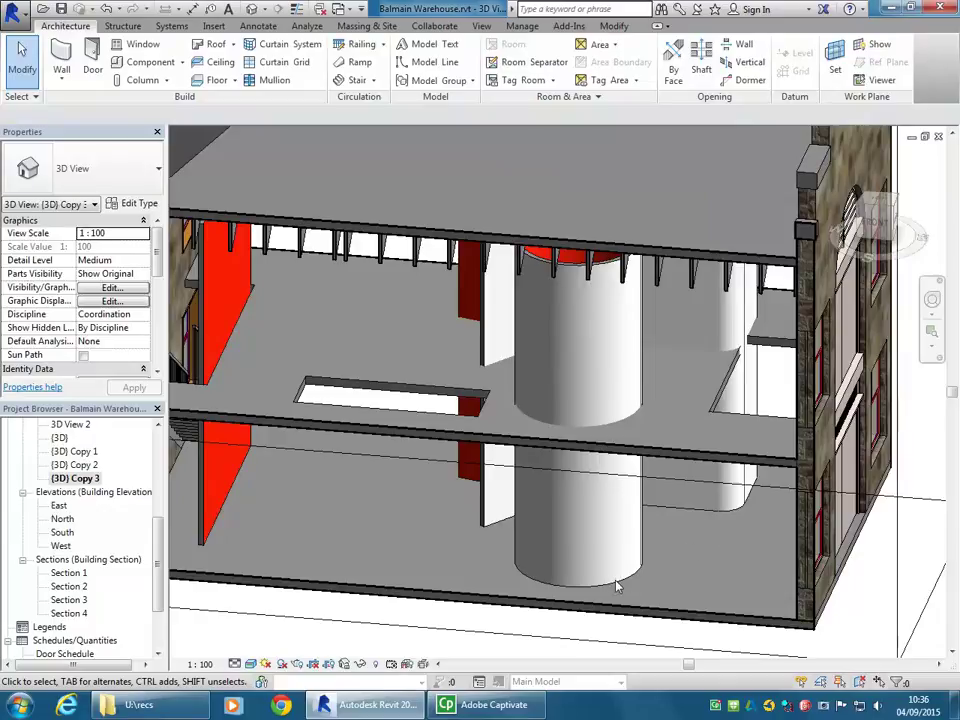
{"action": "key", "text": "Tab"}
{"action": "left_click", "coordinate": [622, 585]}
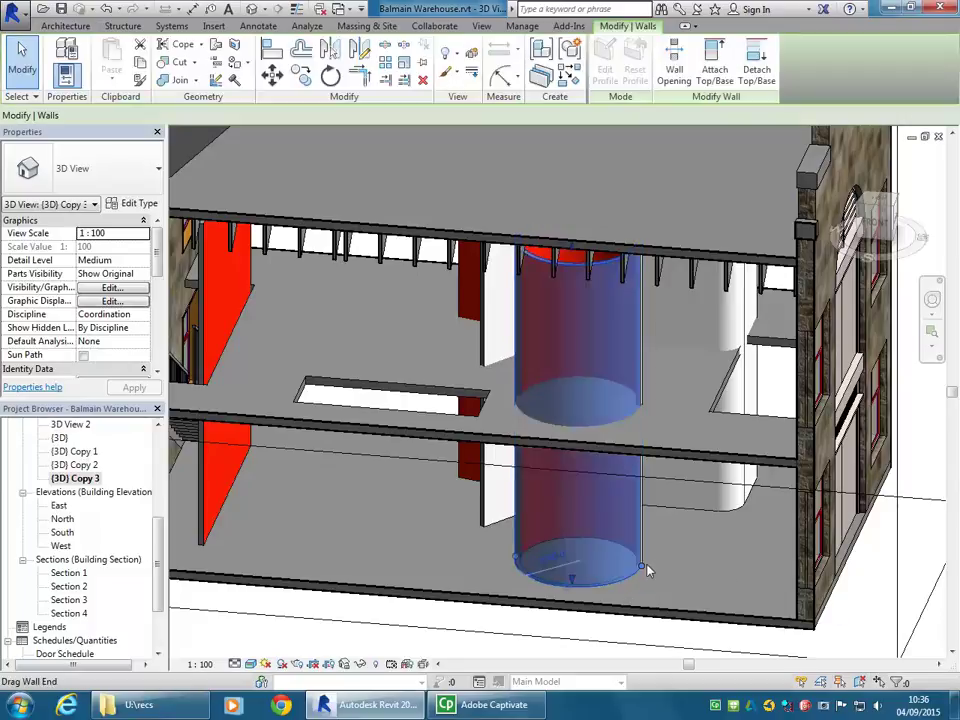
{"action": "key", "text": "Escape"}
{"action": "left_click", "coordinate": [645, 563]}
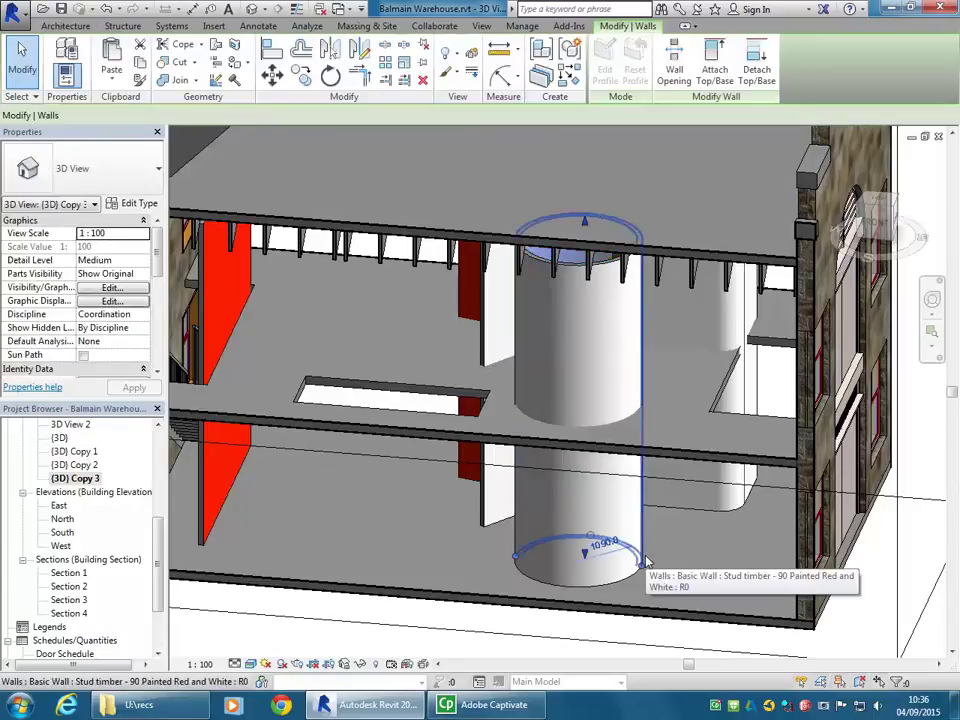
{"action": "key", "text": "Escape"}
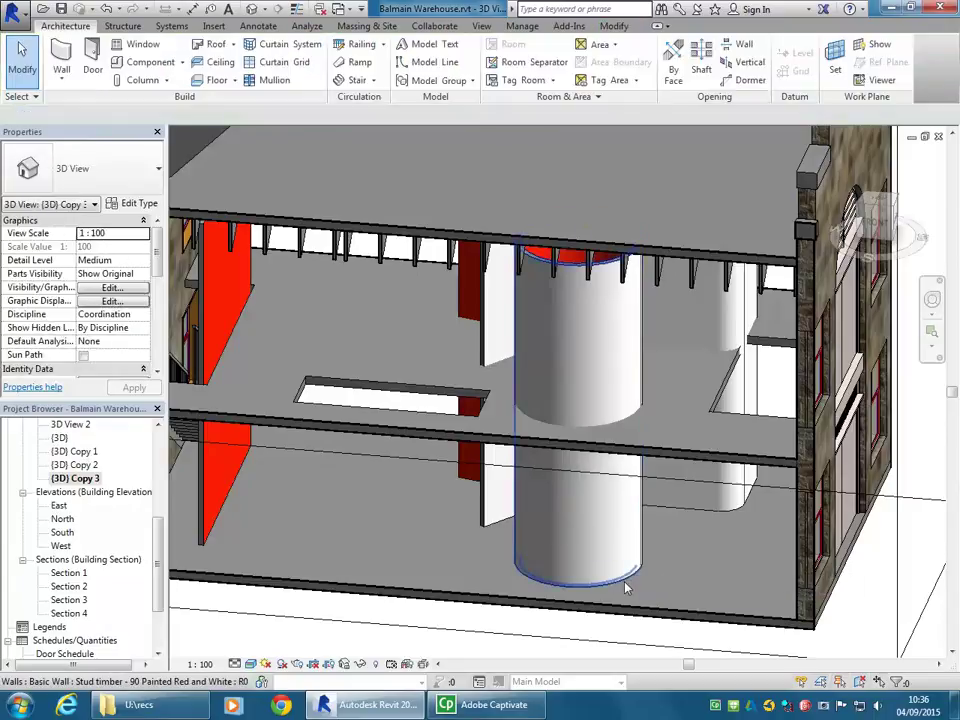
{"action": "key", "text": "Tab"}
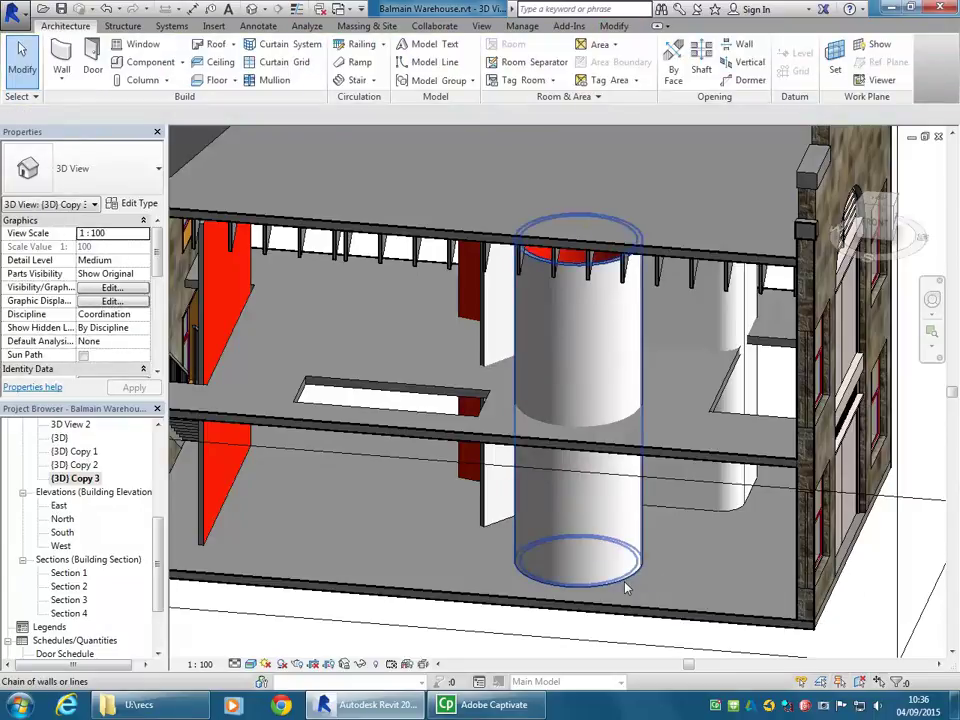
{"action": "left_click", "coordinate": [627, 588]}
{"action": "key", "text": "Escape"}
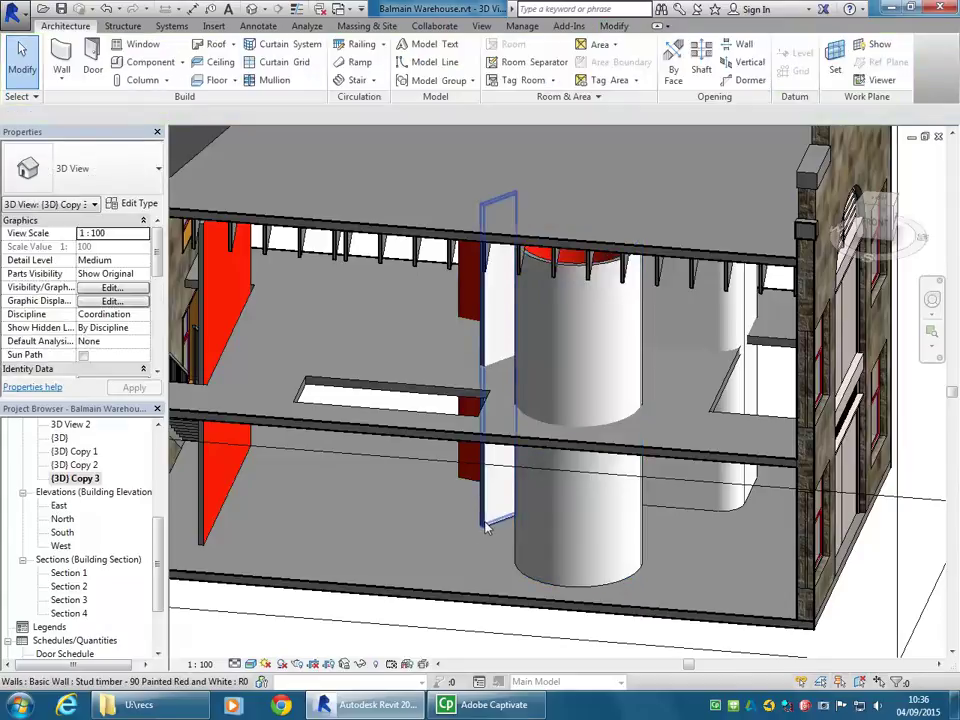
{"action": "key", "text": "Tab"}
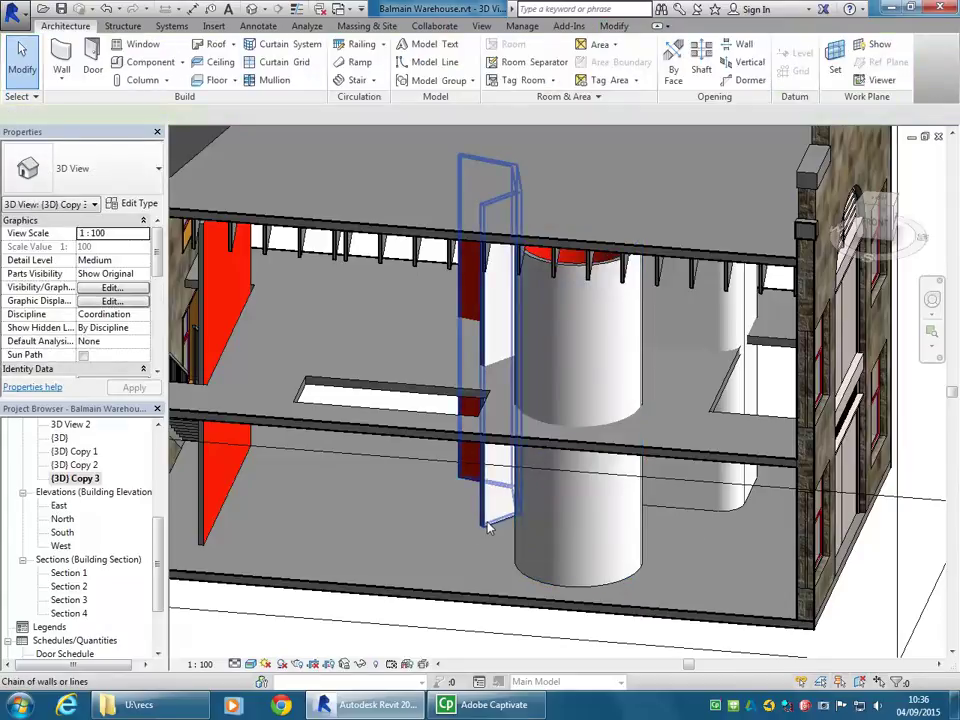
{"action": "left_click", "coordinate": [488, 528]}
{"action": "key", "text": "Escape"}
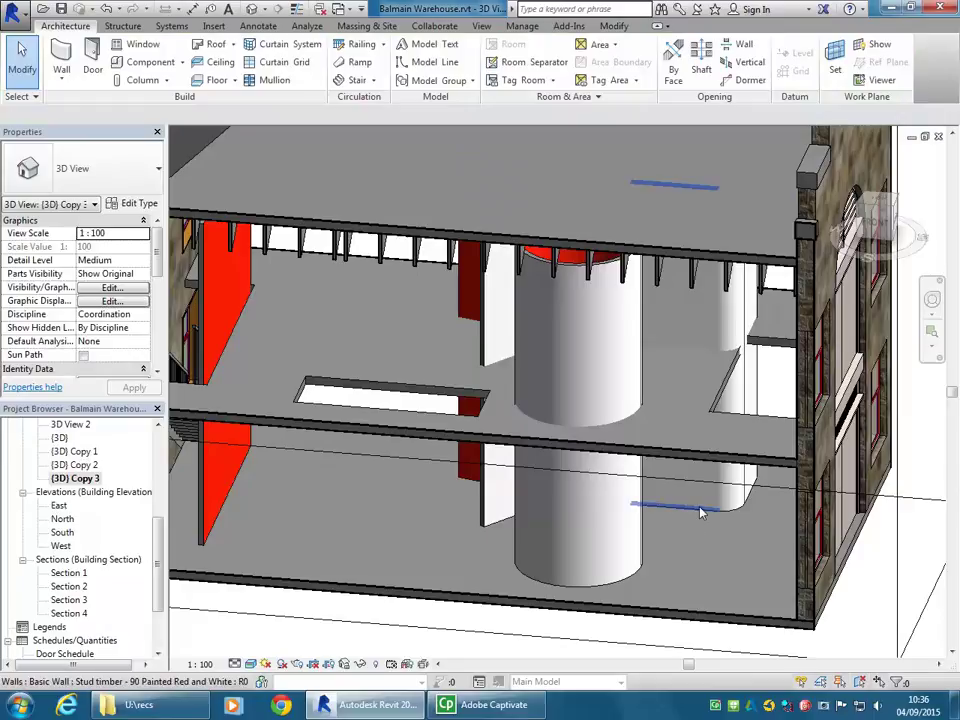
{"action": "middle_click_drag", "start_coordinate": [690, 381], "coordinate": [688, 311], "text": "shift"}
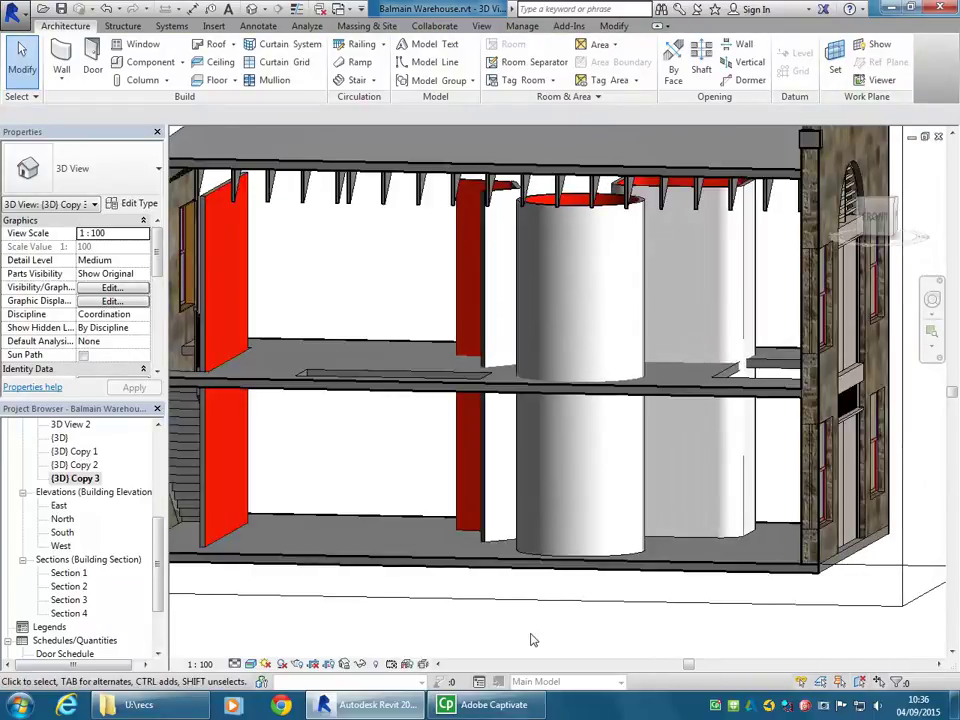
{"action": "middle_click_drag", "start_coordinate": [432, 452], "coordinate": [648, 552], "text": "shift"}
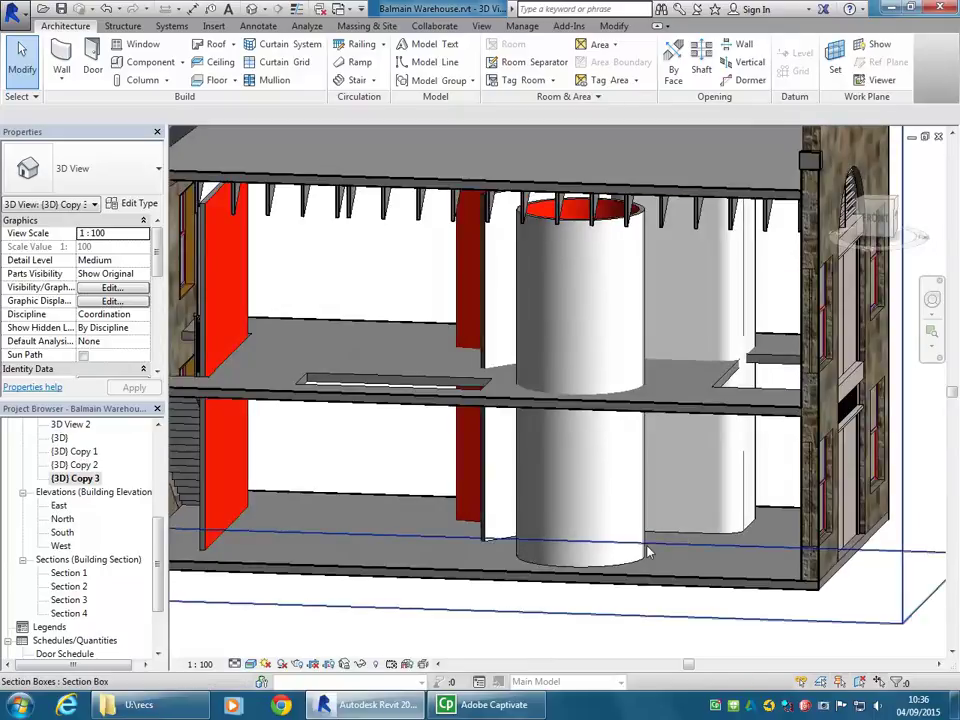
{"action": "middle_click_drag", "start_coordinate": [322, 470], "coordinate": [425, 464], "text": "shift"}
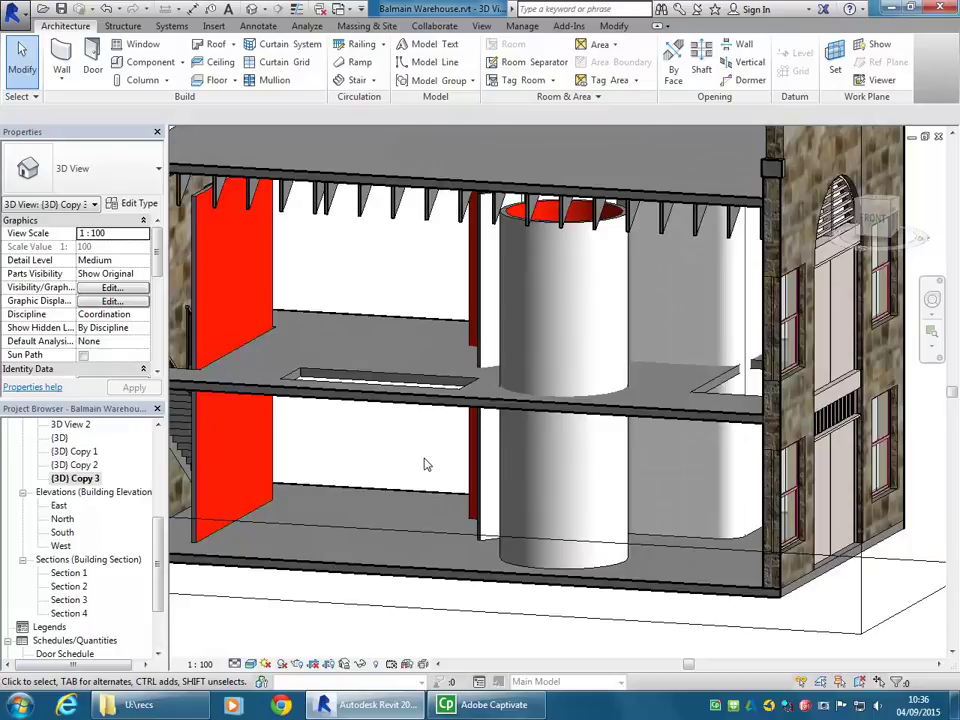
{"action": "key", "text": "Tab"}
{"action": "left_click", "coordinate": [545, 228]}
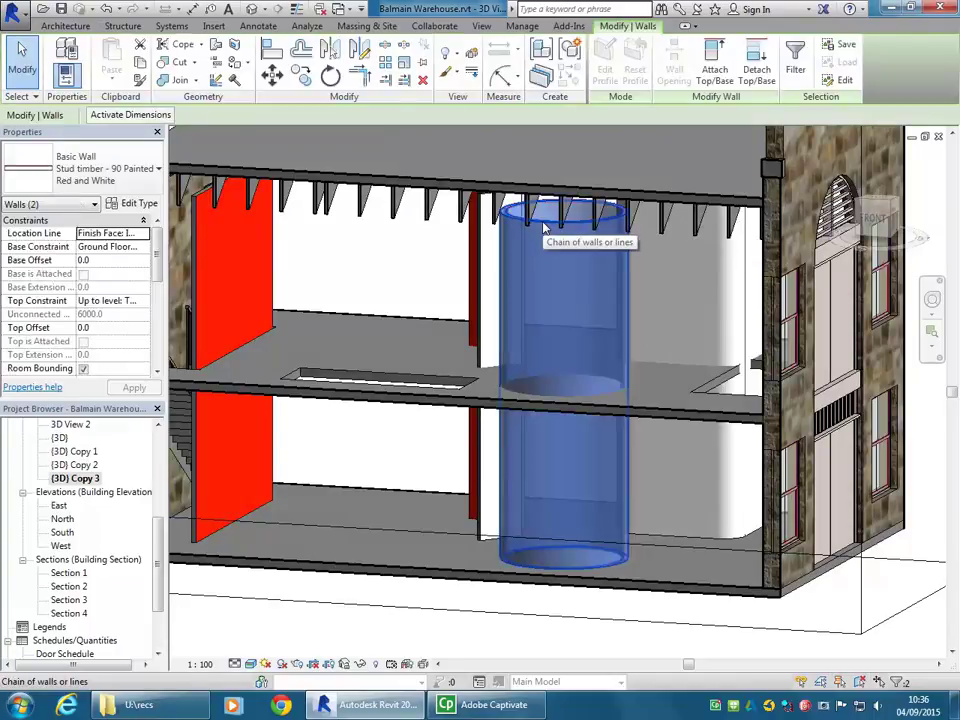
{"action": "key", "text": "Escape"}
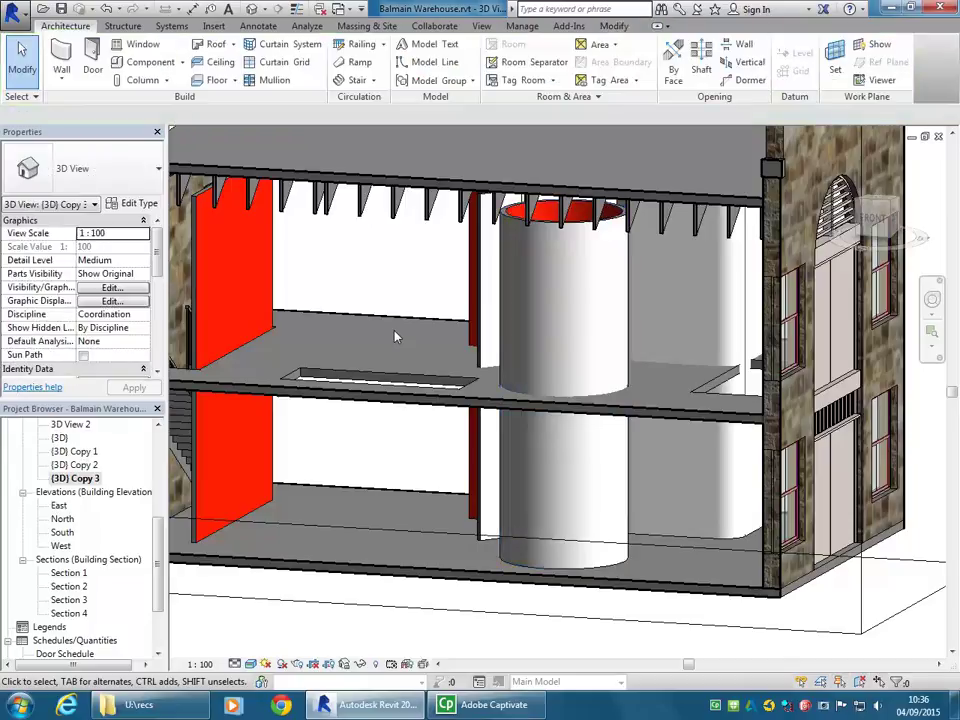
{"action": "scroll", "coordinate": [395, 337], "scroll_direction": "down", "scroll_amount": 5}
{"action": "middle_click_drag", "start_coordinate": [395, 337], "coordinate": [211, 334], "text": "shift"}
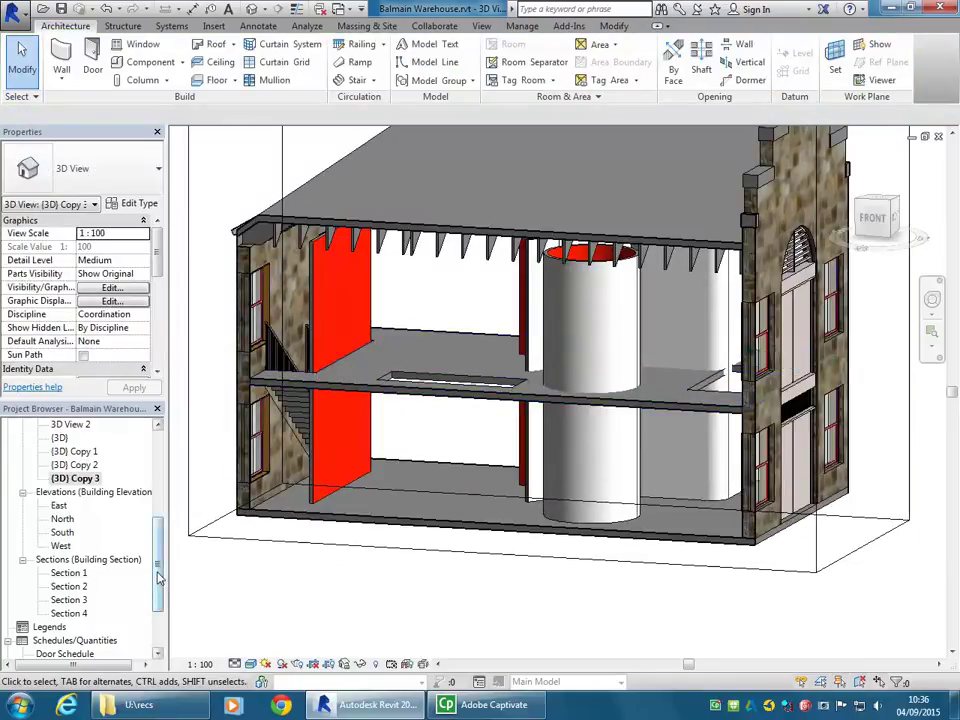
{"action": "scroll", "coordinate": [72, 490], "scroll_direction": "up", "scroll_amount": 5}
Open the Ground Floor 1-100 plan and zoom to the staircase.
{"action": "double_click", "coordinate": [90, 478]}
{"action": "scroll", "coordinate": [407, 336], "scroll_direction": "down", "scroll_amount": 5}
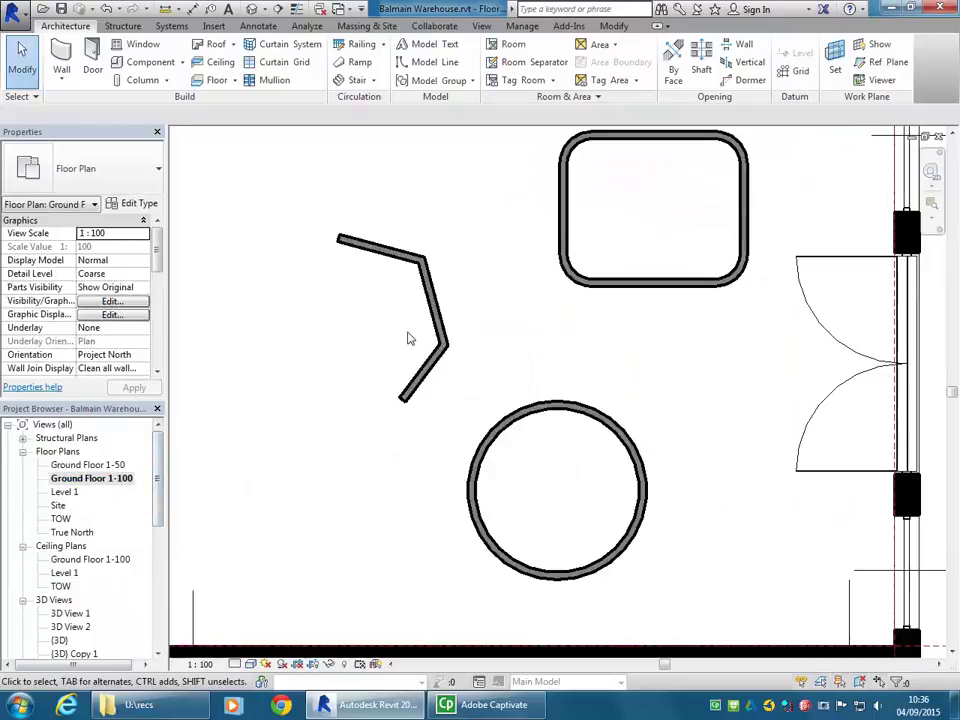
{"action": "scroll", "coordinate": [560, 350], "scroll_direction": "up", "scroll_amount": 2}
{"action": "middle_click_drag", "start_coordinate": [560, 350], "coordinate": [497, 381]}
{"action": "scroll", "coordinate": [450, 431], "scroll_direction": "up", "scroll_amount": 3}
{"action": "middle_click_drag", "start_coordinate": [450, 431], "coordinate": [500, 430]}
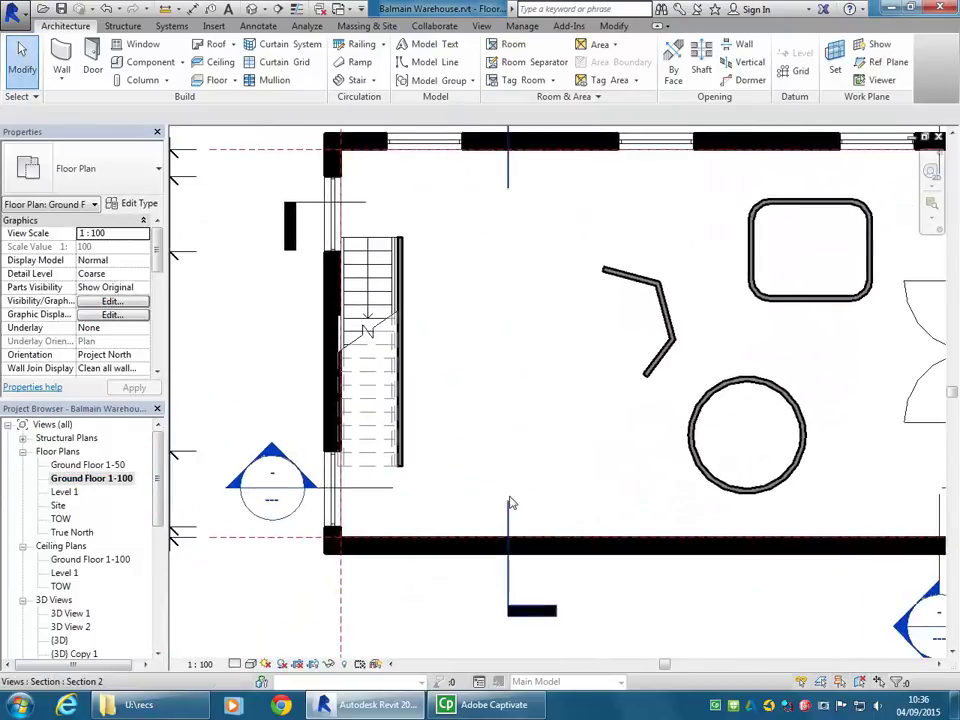
{"action": "scroll", "coordinate": [492, 505], "scroll_direction": "up", "scroll_amount": 2}
{"action": "middle_click_drag", "start_coordinate": [489, 506], "coordinate": [446, 467]}
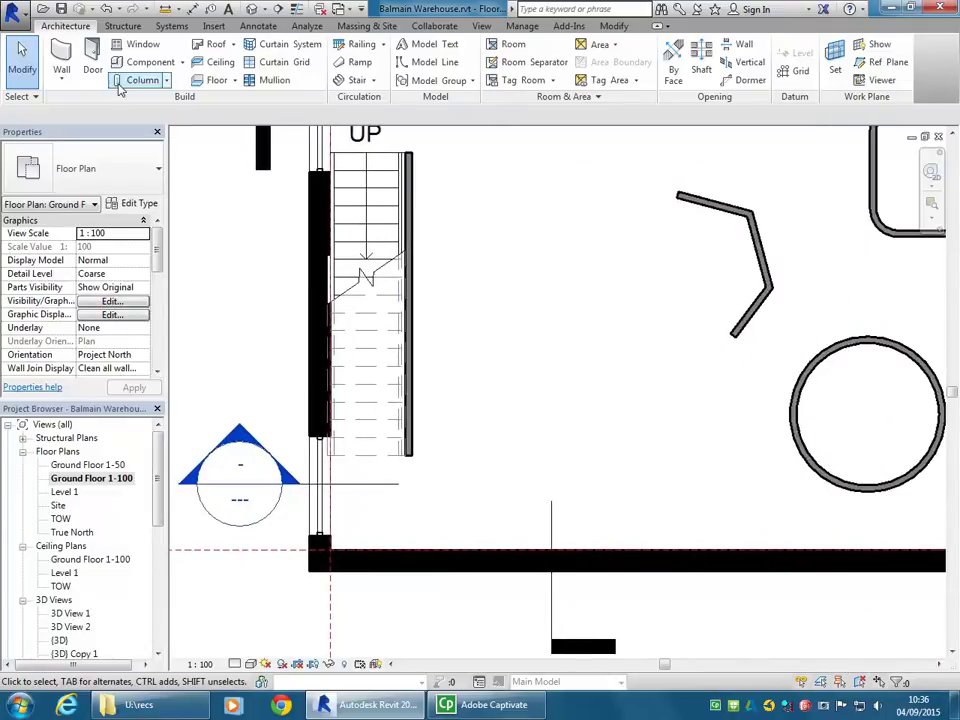
Start a Stud timber - 90 Painted Red and White wall with Height set to Level 1.
{"action": "left_click", "coordinate": [62, 52]}
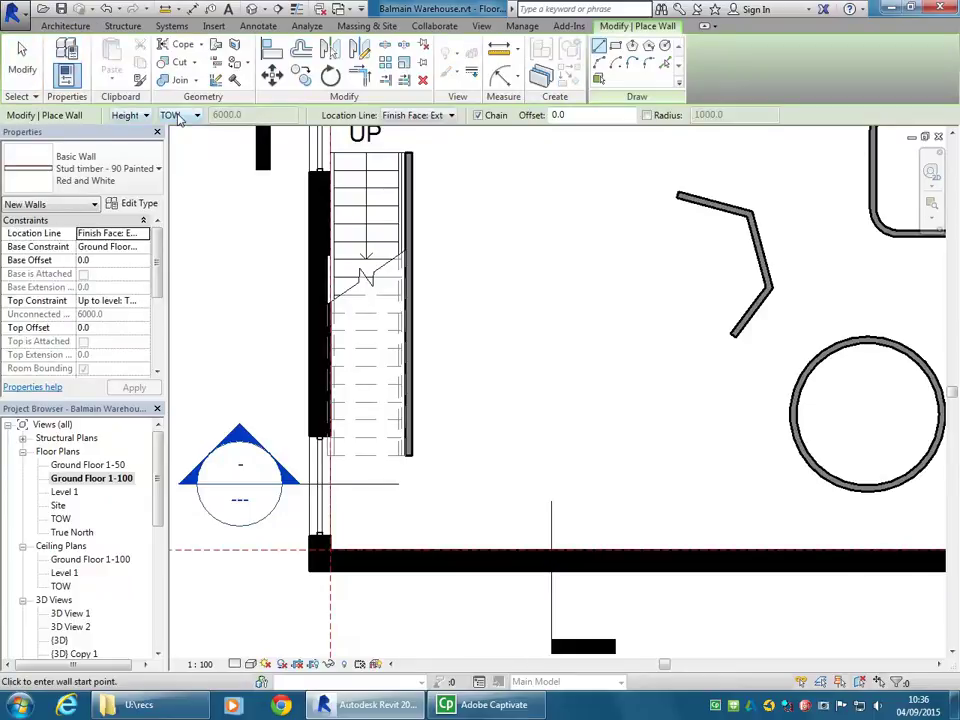
{"action": "key", "text": "Escape"}
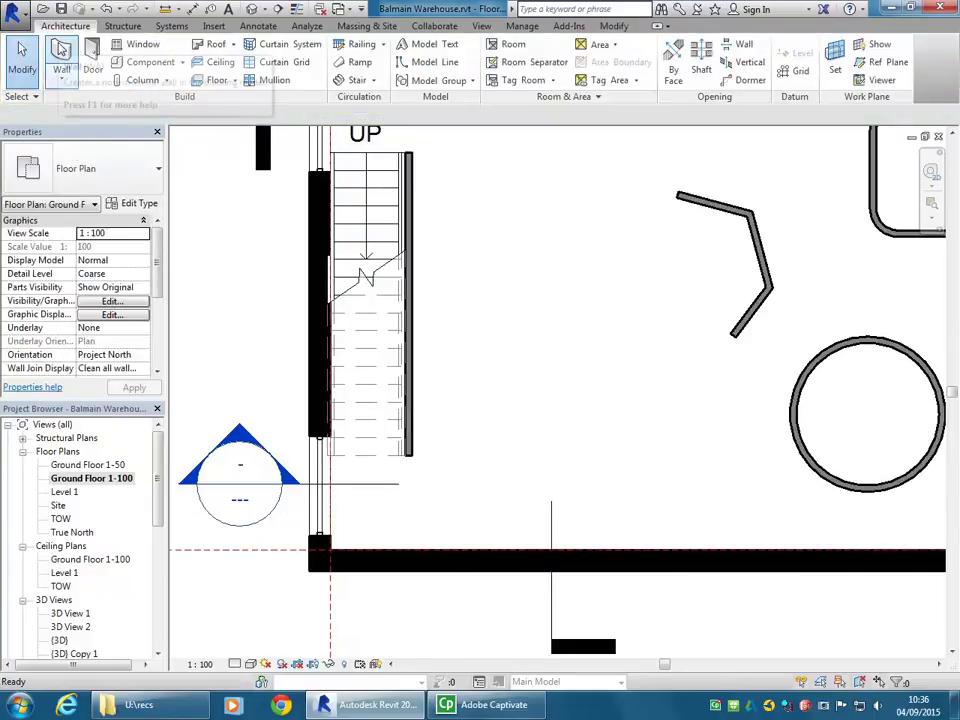
{"action": "left_click", "coordinate": [62, 52]}
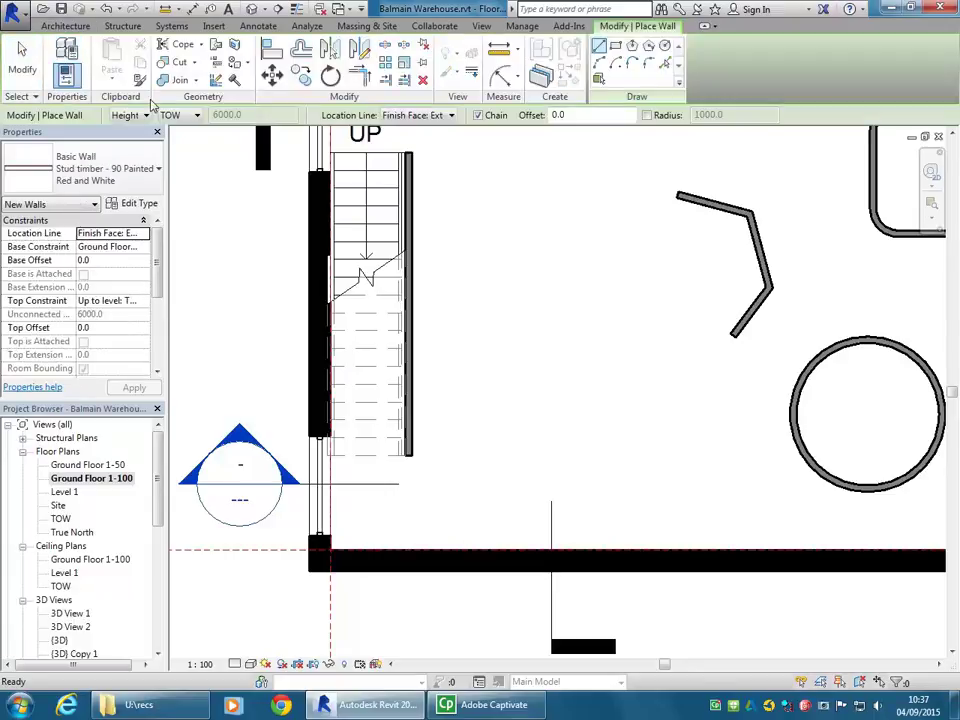
{"action": "left_click", "coordinate": [188, 117]}
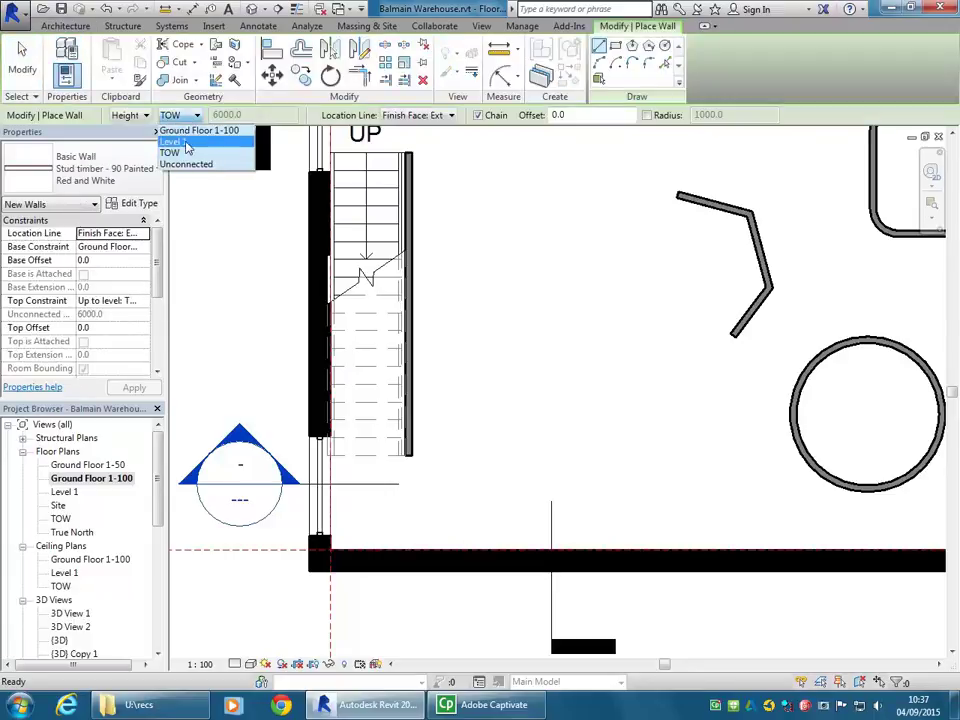
{"action": "left_click", "coordinate": [175, 142]}
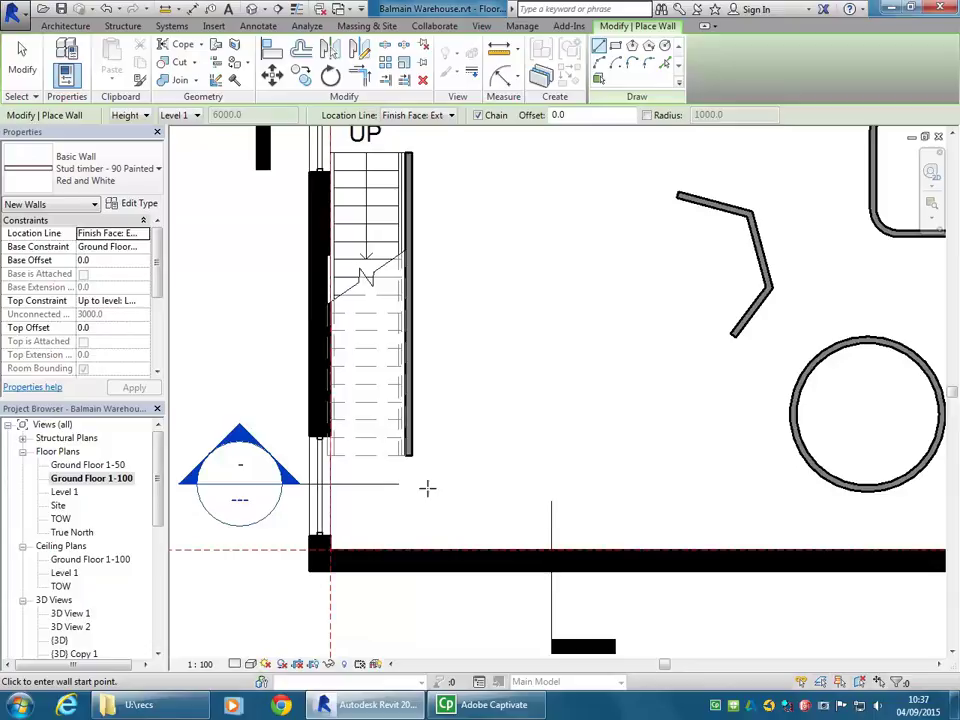
{"action": "middle_click_drag", "start_coordinate": [482, 444], "coordinate": [452, 456]}
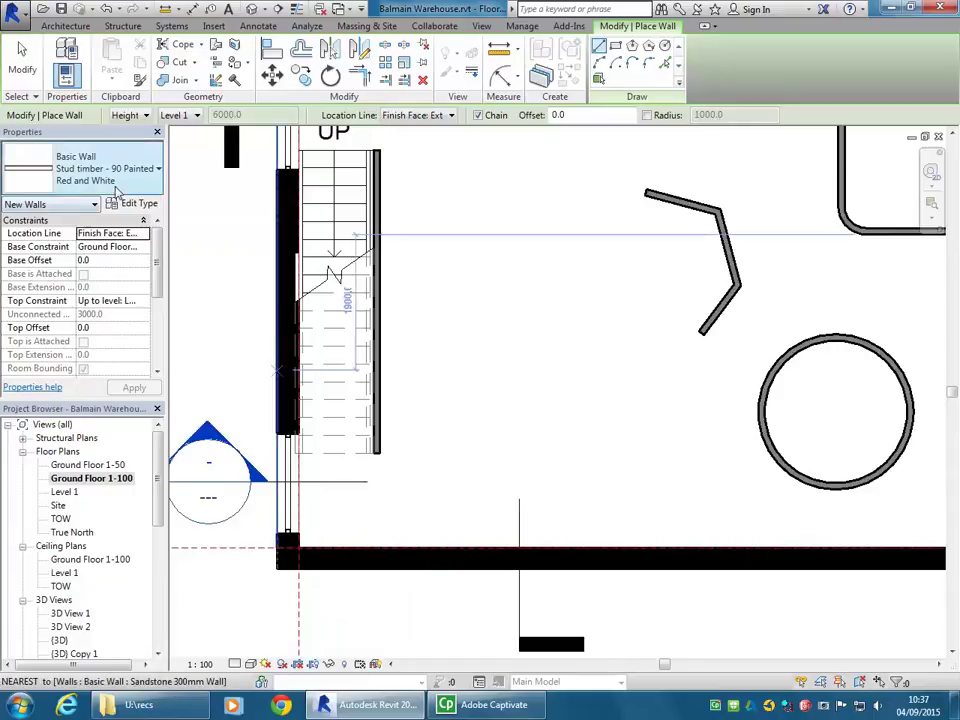
{"action": "key", "text": "Escape"}
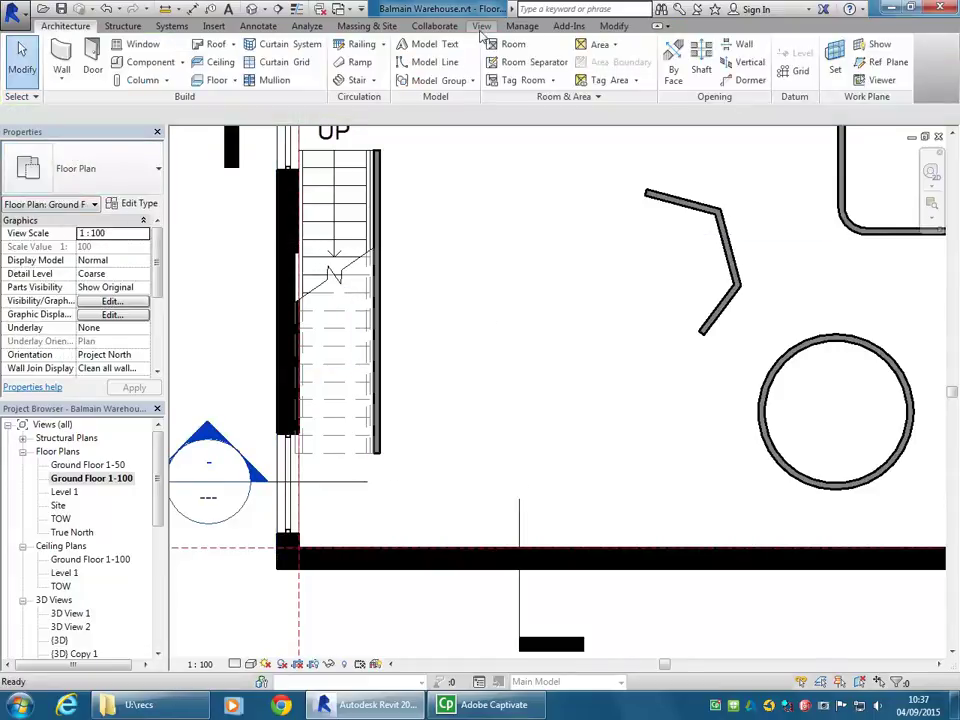
{"action": "left_click", "coordinate": [481, 26]}
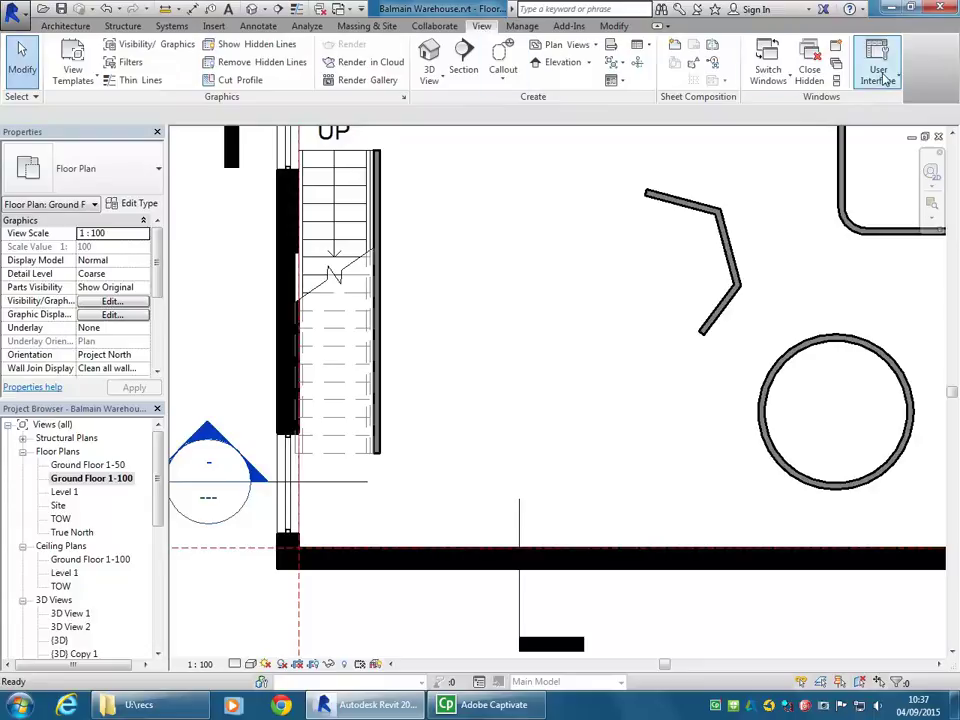
{"action": "left_click", "coordinate": [880, 76]}
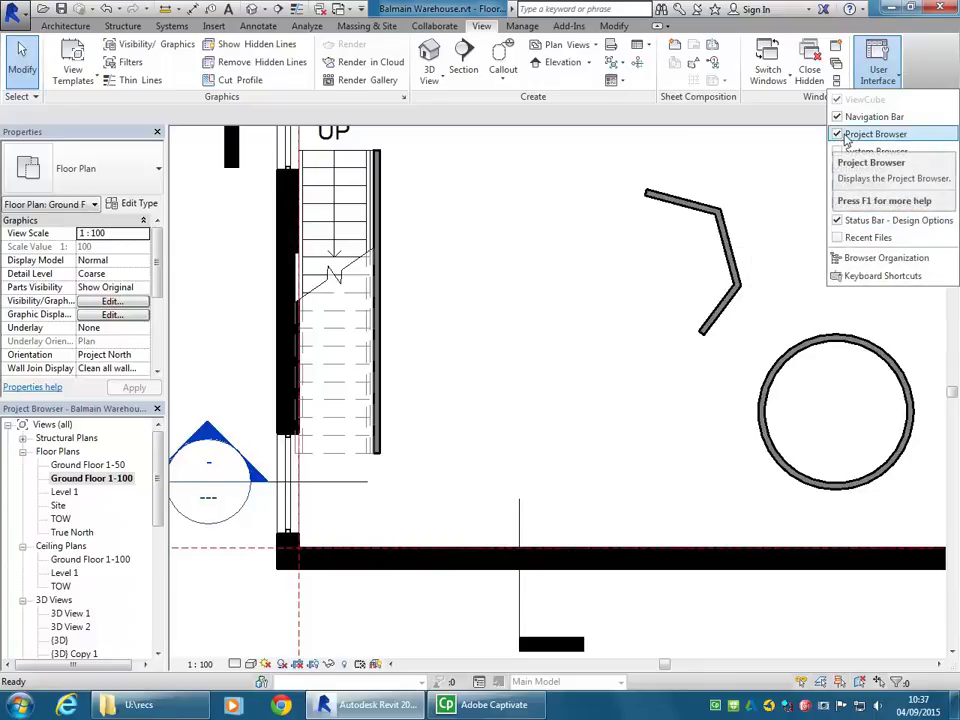
{"action": "left_click", "coordinate": [878, 62]}
{"action": "left_click", "coordinate": [884, 66]}
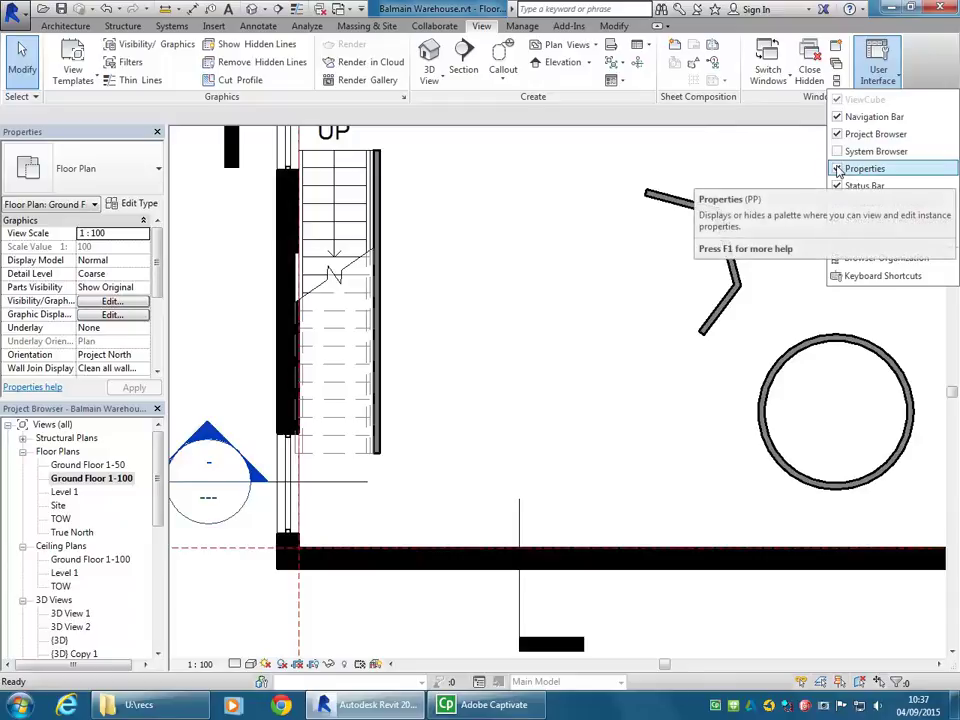
{"action": "left_click", "coordinate": [885, 73]}
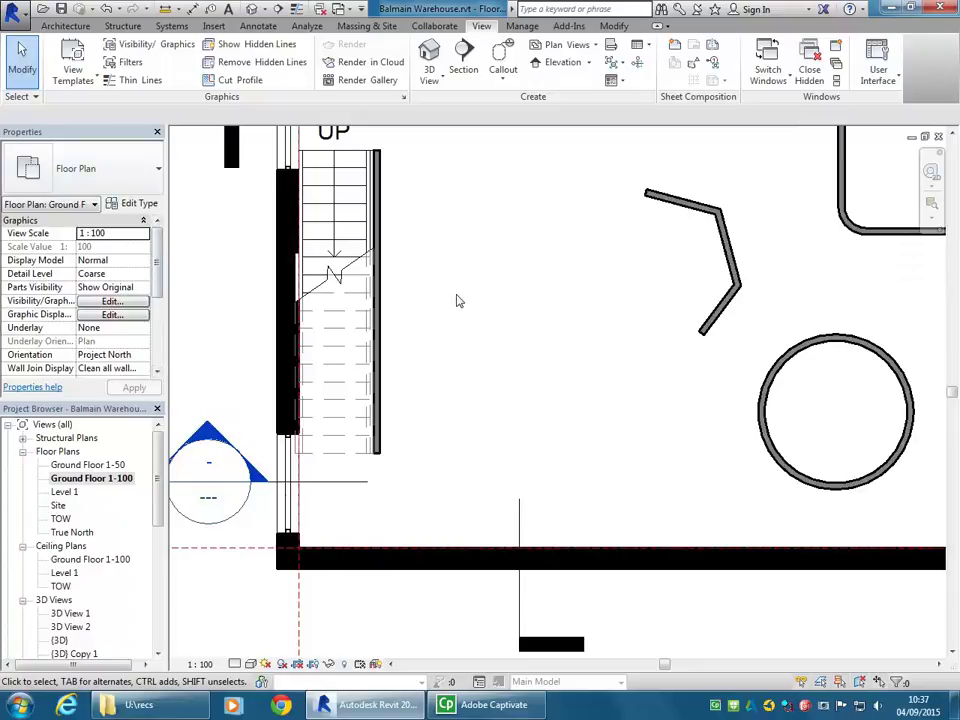
{"action": "left_click", "coordinate": [877, 67]}
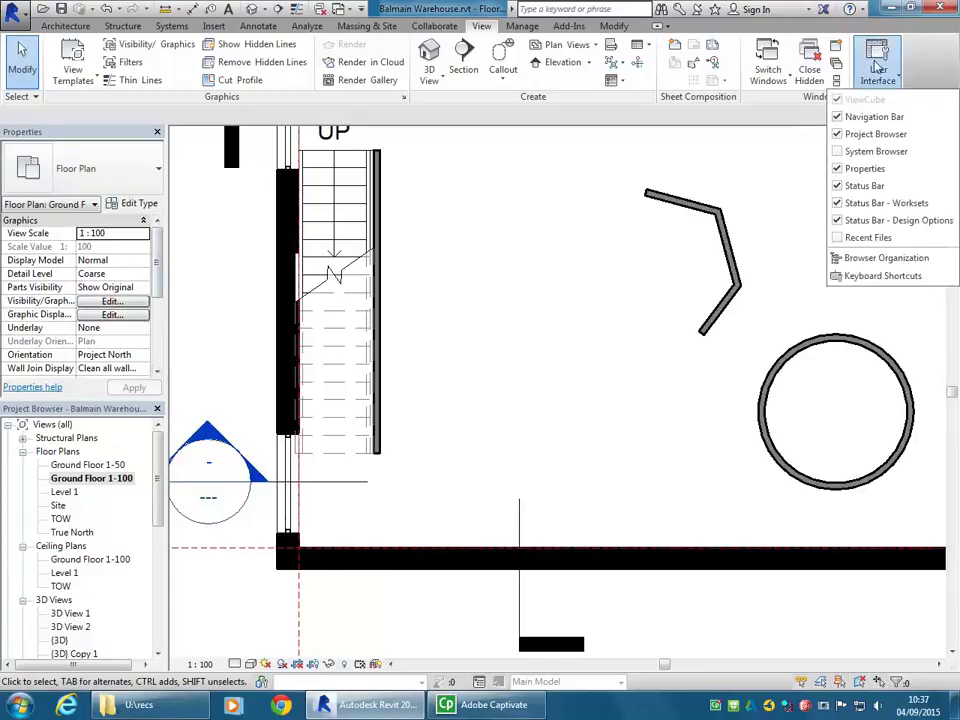
{"action": "left_click", "coordinate": [540, 281]}
Start the Wall tool from the Architecture tab with Height set to Level 1.
{"action": "middle_click_drag", "start_coordinate": [465, 356], "coordinate": [476, 364]}
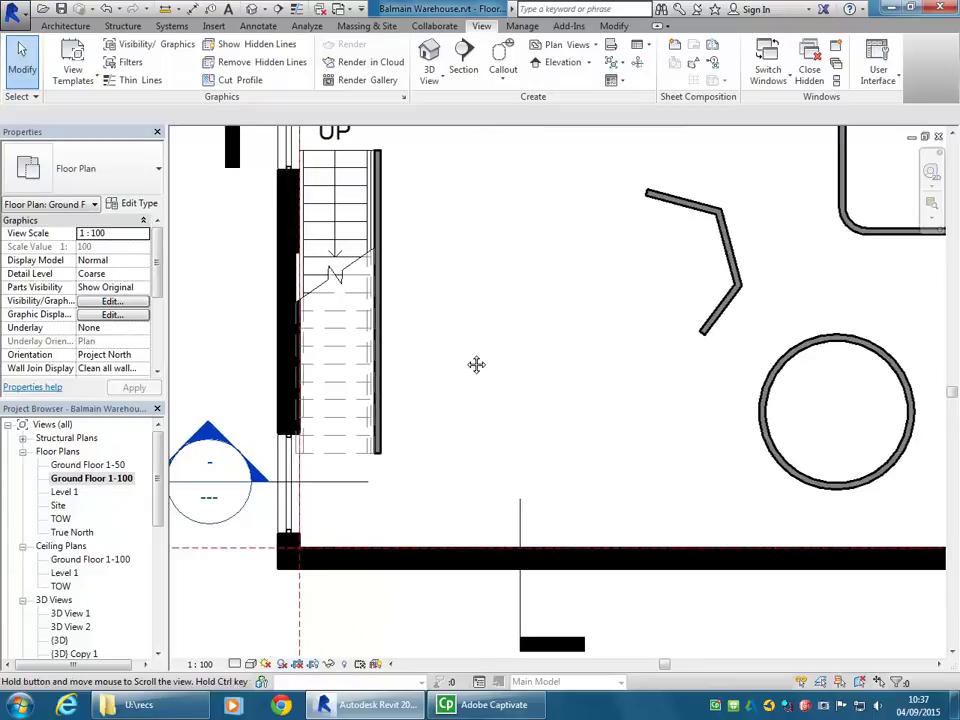
{"action": "scroll", "coordinate": [435, 403], "scroll_direction": "down", "scroll_amount": 5}
{"action": "scroll", "coordinate": [435, 403], "scroll_direction": "up", "scroll_amount": 3}
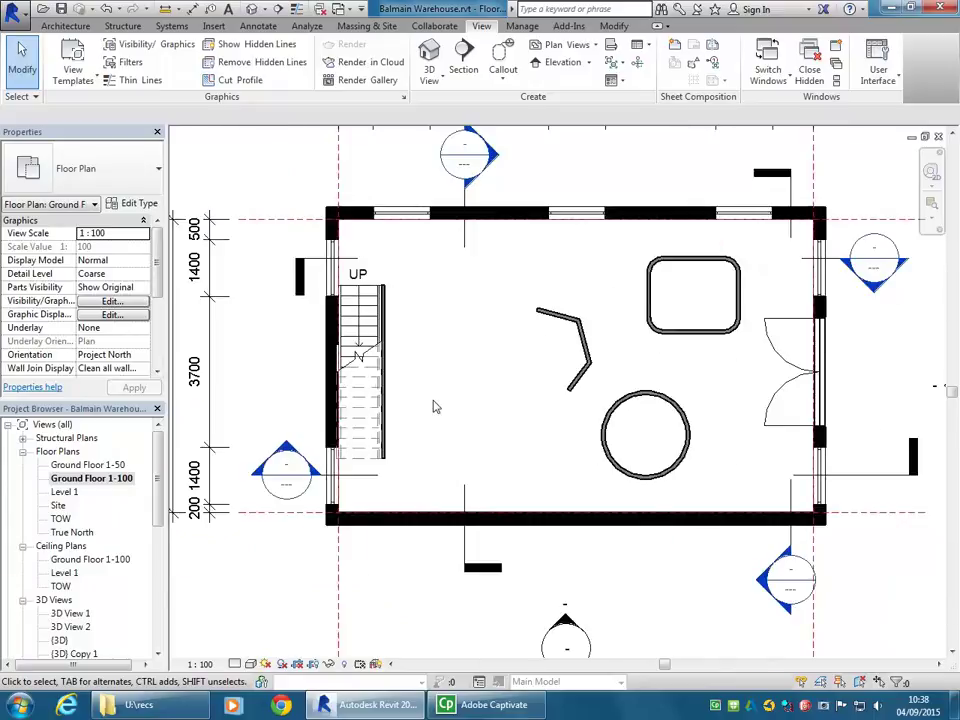
{"action": "scroll", "coordinate": [440, 490], "scroll_direction": "up", "scroll_amount": 3}
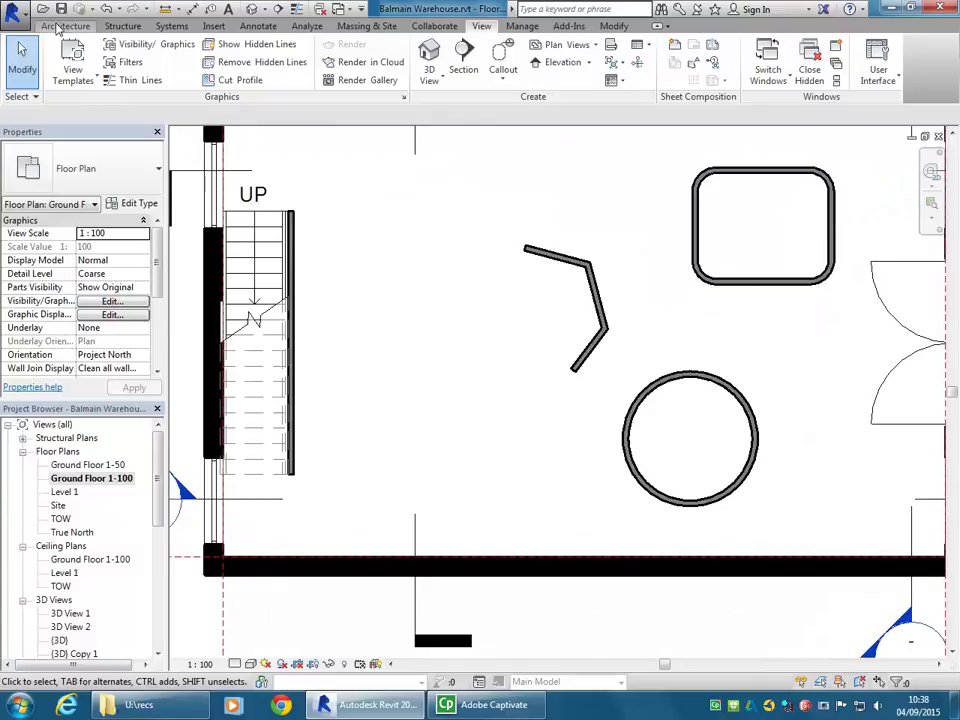
{"action": "left_click", "coordinate": [64, 26]}
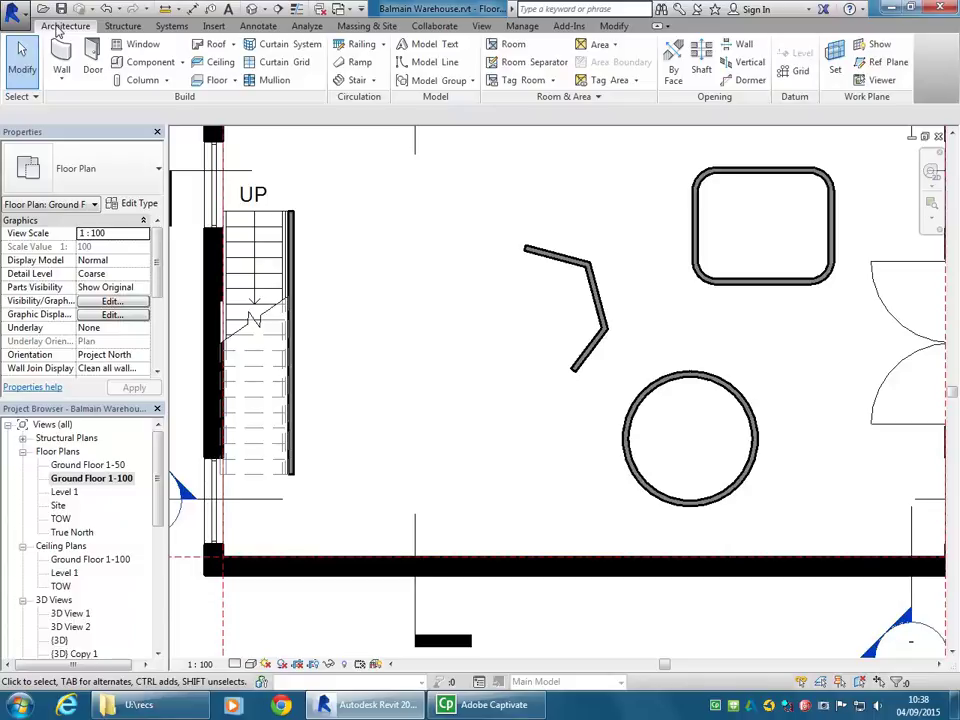
{"action": "middle_click_drag", "start_coordinate": [497, 400], "coordinate": [533, 400]}
{"action": "scroll", "coordinate": [465, 443], "scroll_direction": "up", "scroll_amount": 1}
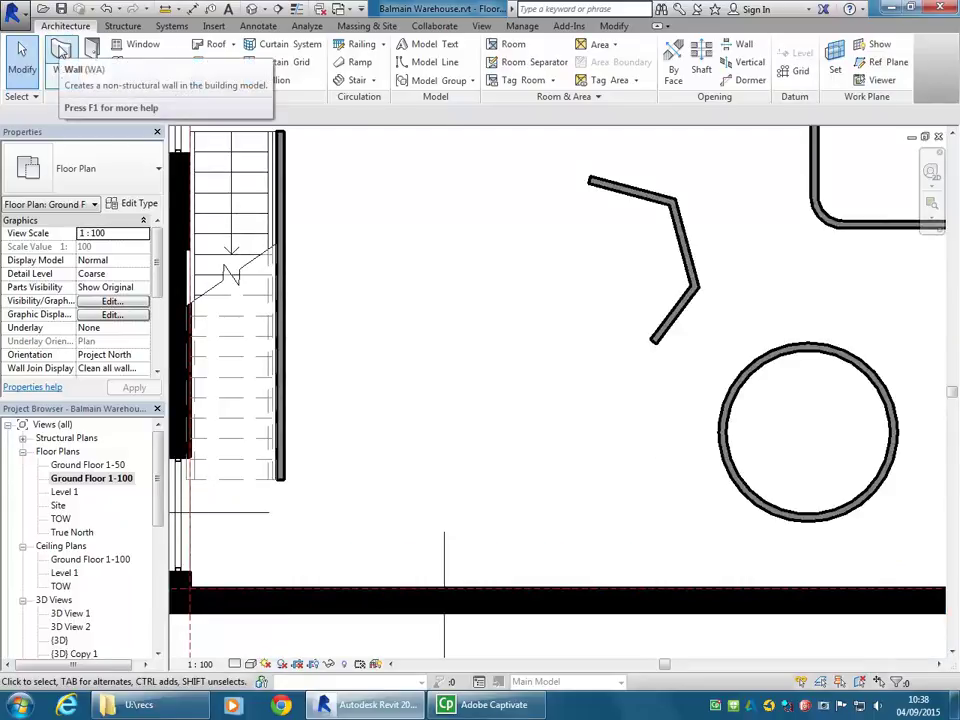
{"action": "left_click", "coordinate": [61, 55]}
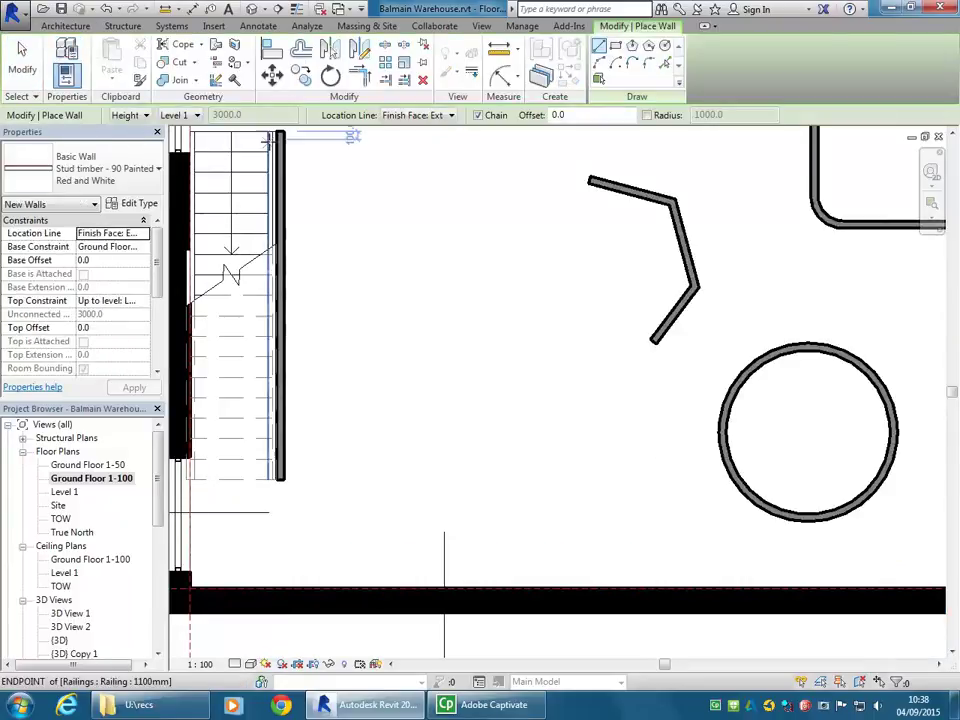
{"action": "left_click", "coordinate": [185, 116]}
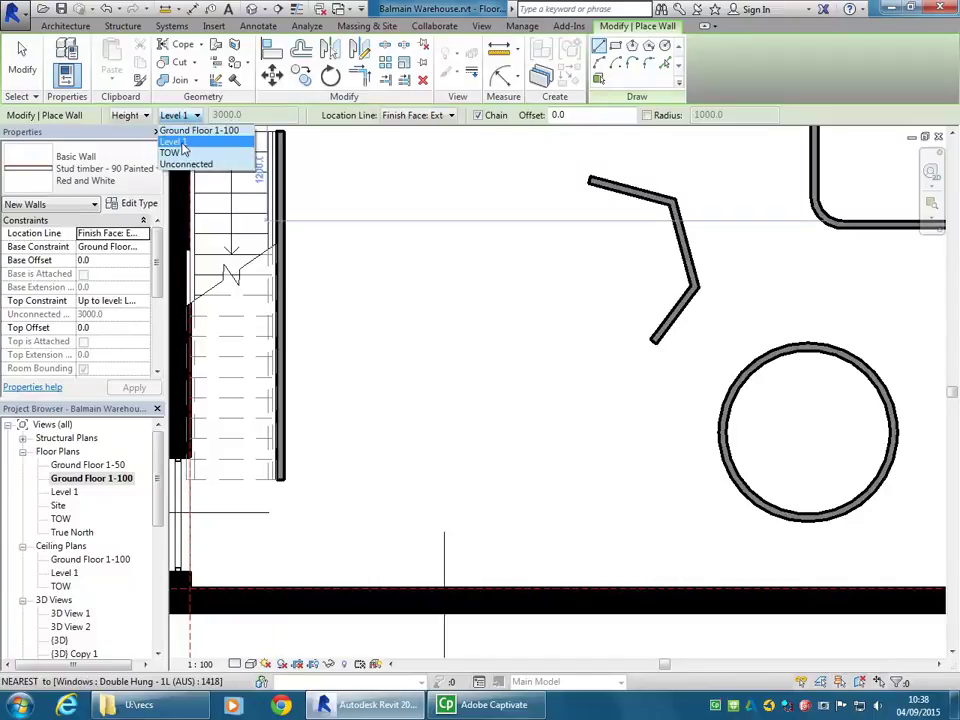
{"action": "left_click", "coordinate": [172, 141]}
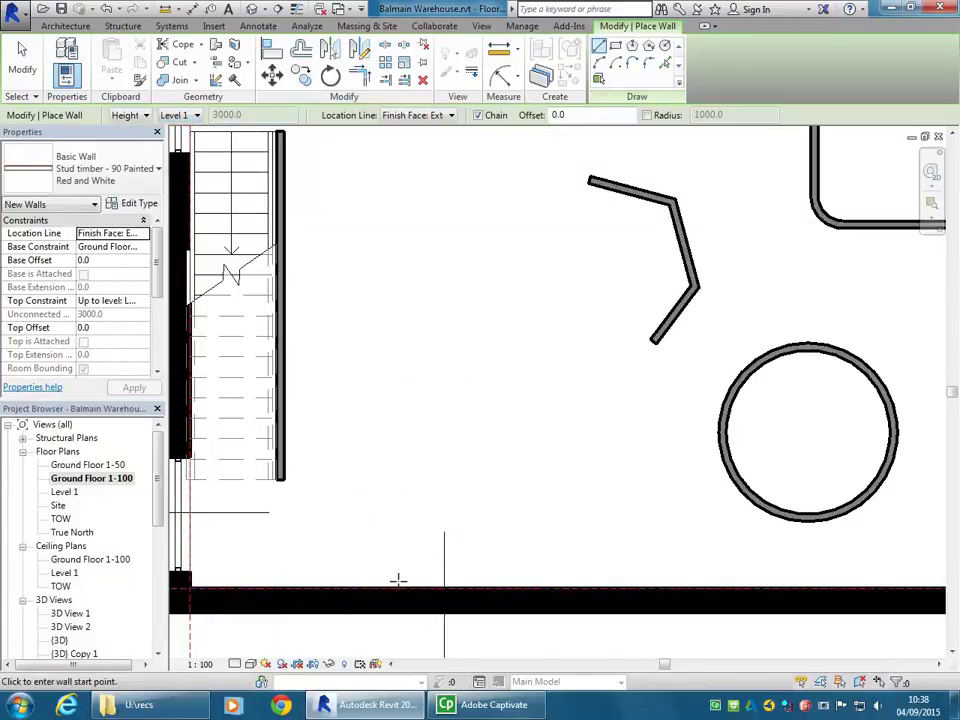
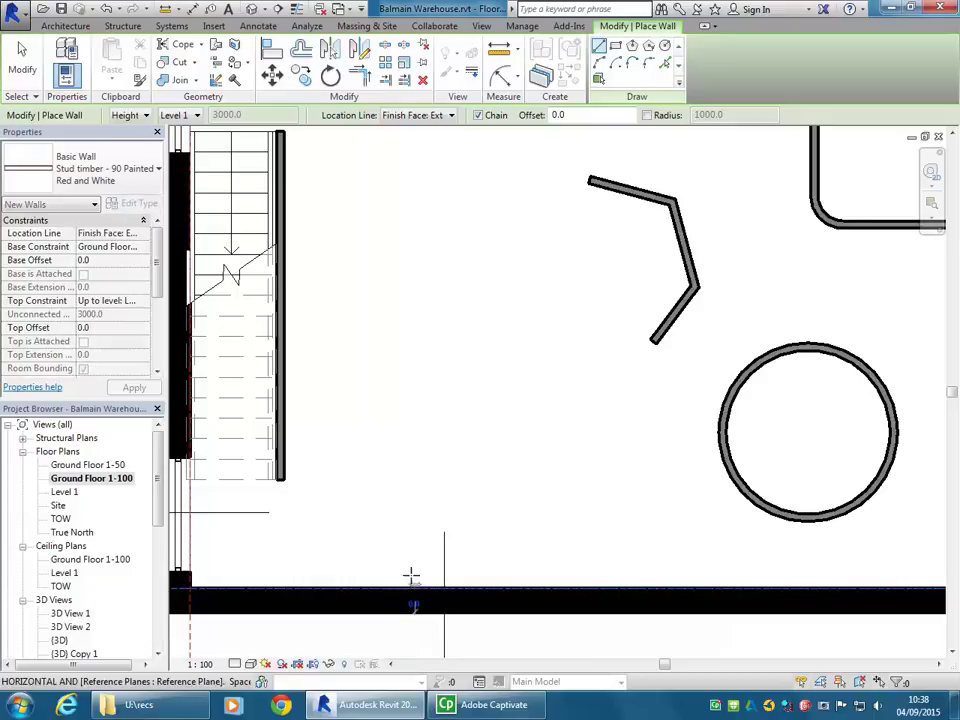
Draw three stud timber walls as a U off the front wall, with a 3600 top wall.
{"action": "left_click", "coordinate": [415, 587]}
{"action": "left_click", "coordinate": [418, 450]}
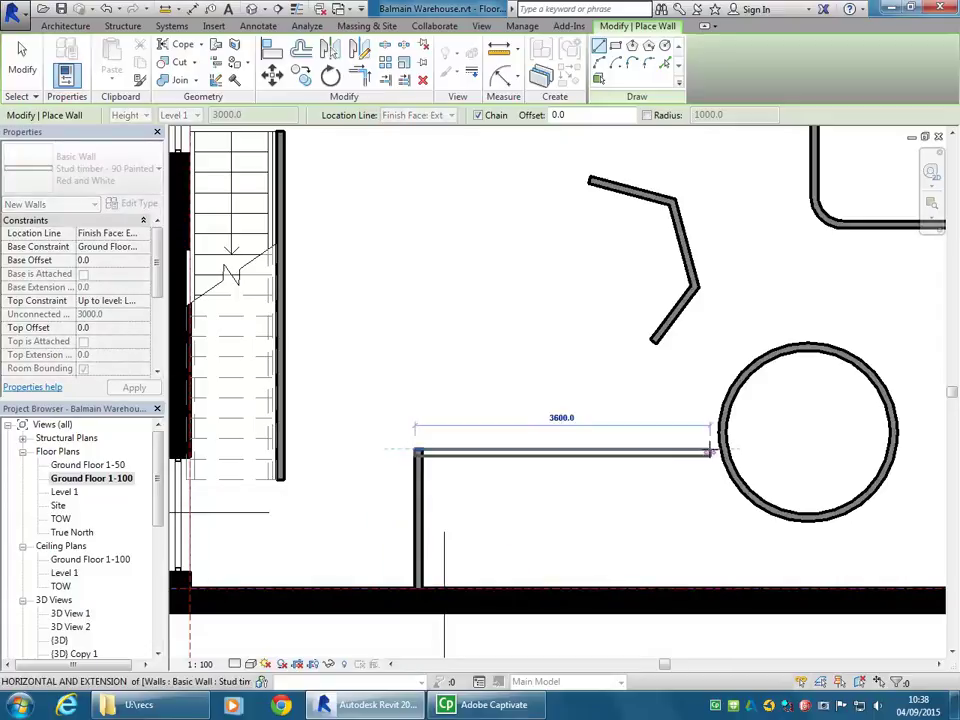
{"action": "left_click", "coordinate": [709, 451]}
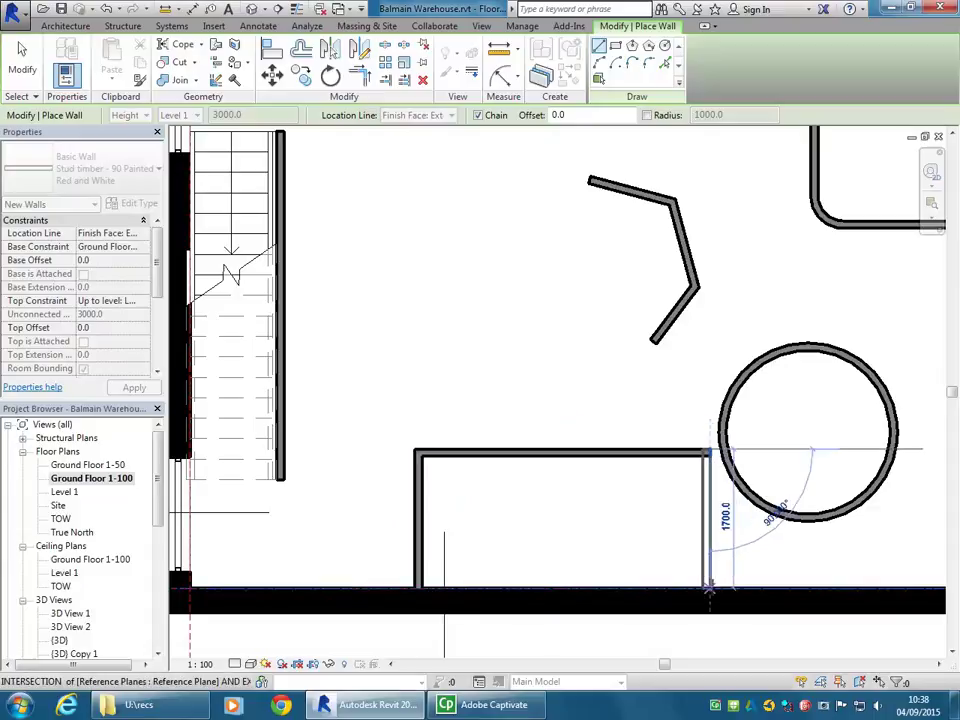
{"action": "left_click", "coordinate": [709, 587]}
{"action": "right_click", "coordinate": [549, 377]}
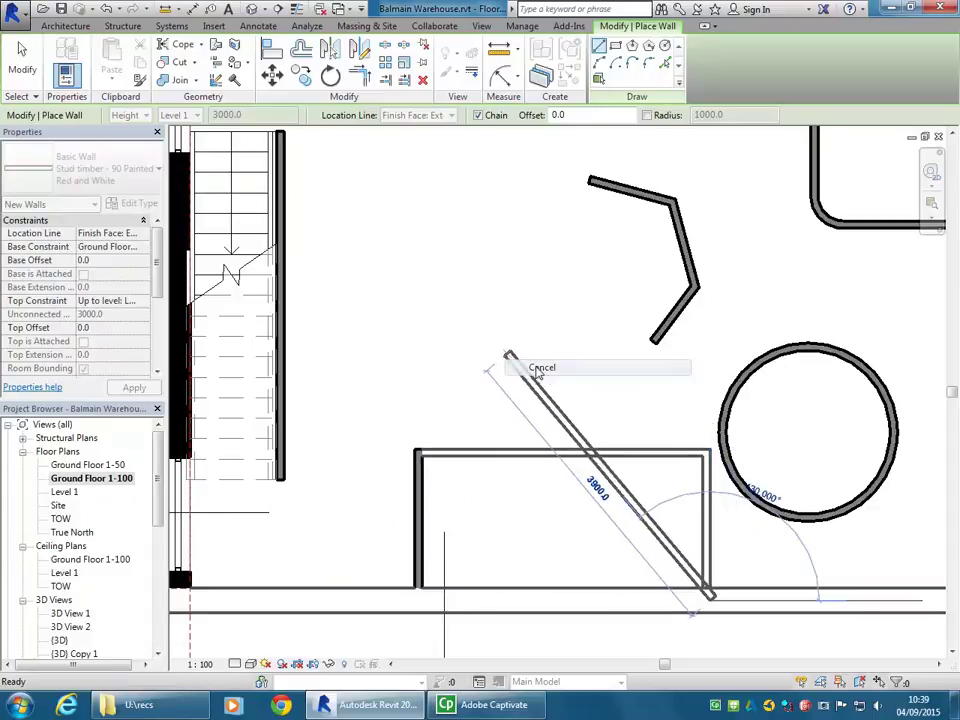
{"action": "left_click", "coordinate": [580, 383]}
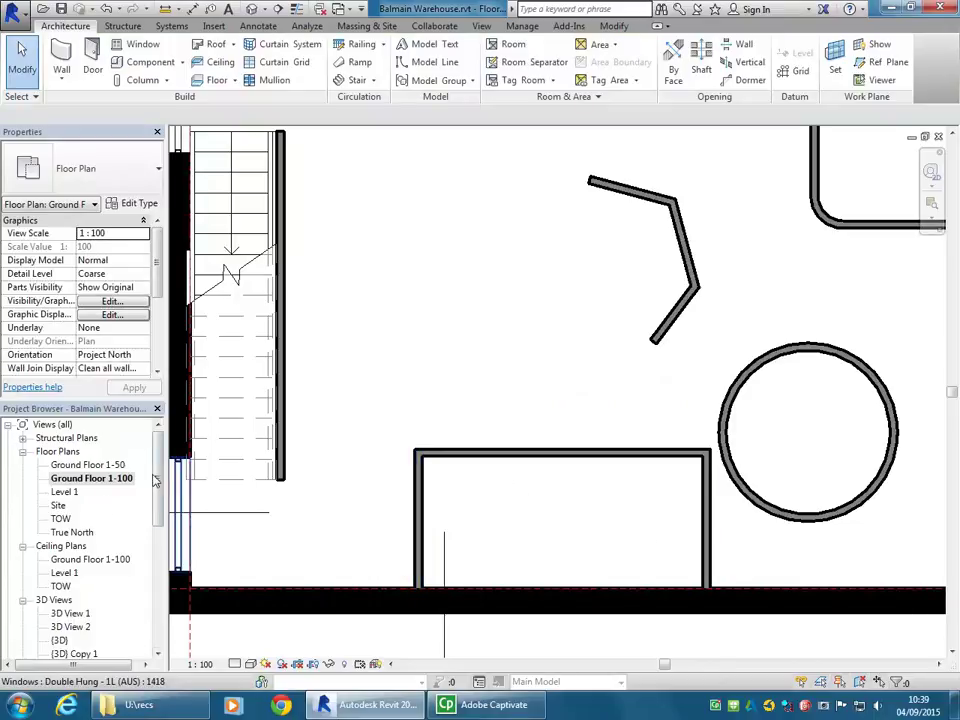
Review the new partition in the {3D} Copy 3 view, selecting its three walls.
{"action": "scroll", "coordinate": [157, 519], "scroll_direction": "down", "scroll_amount": 2}
{"action": "scroll", "coordinate": [157, 519], "scroll_direction": "down", "scroll_amount": 1}
{"action": "double_click", "coordinate": [75, 572]}
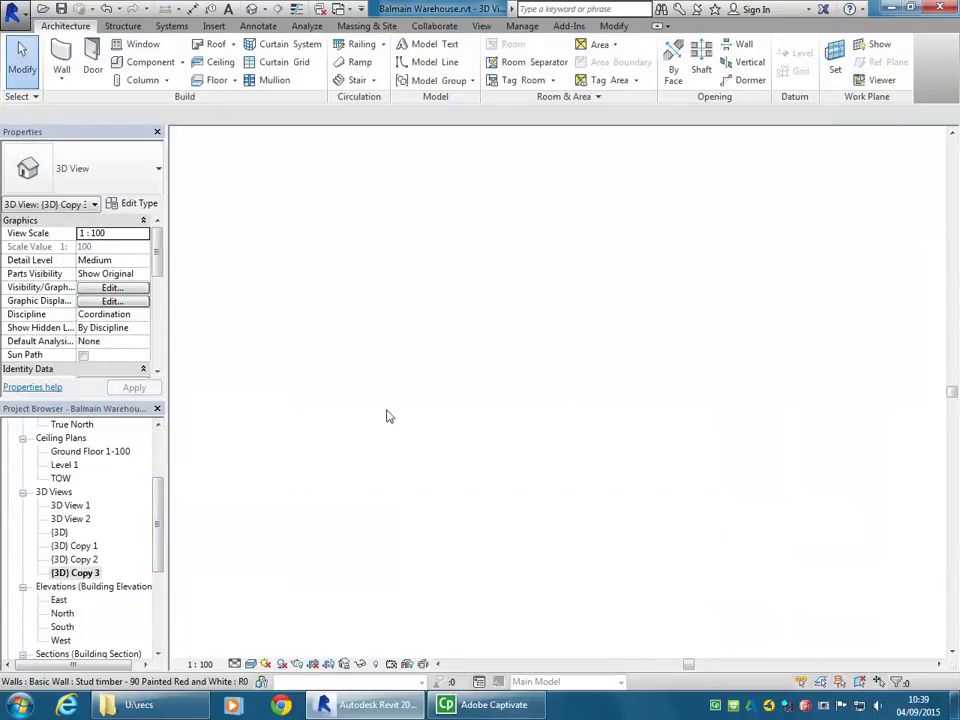
{"action": "middle_click_drag", "start_coordinate": [454, 519], "coordinate": [418, 520], "text": "shift"}
{"action": "scroll", "coordinate": [418, 520], "scroll_direction": "up", "scroll_amount": 3}
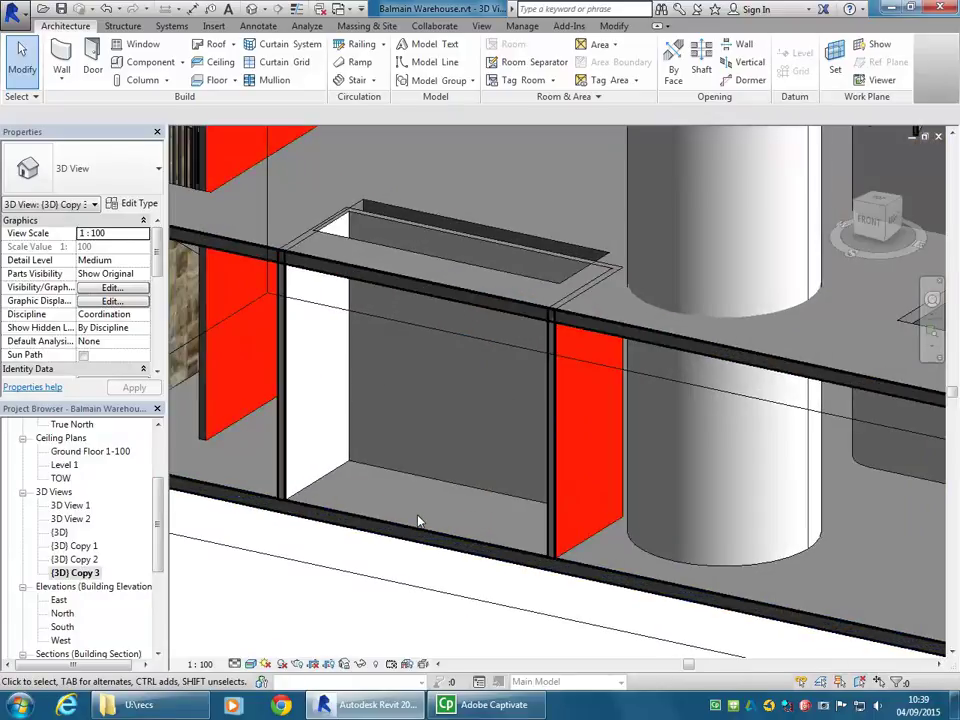
{"action": "scroll", "coordinate": [418, 520], "scroll_direction": "down", "scroll_amount": 4}
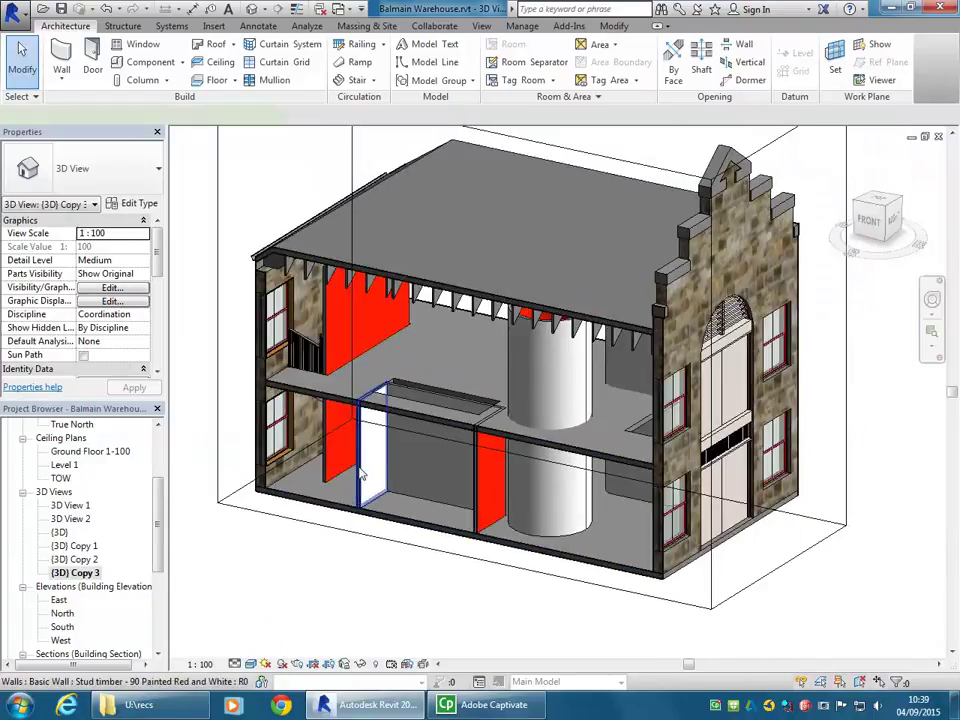
{"action": "left_click", "coordinate": [362, 475]}
{"action": "left_click", "coordinate": [490, 470], "text": "ctrl"}
{"action": "left_click", "coordinate": [430, 398], "text": "ctrl"}
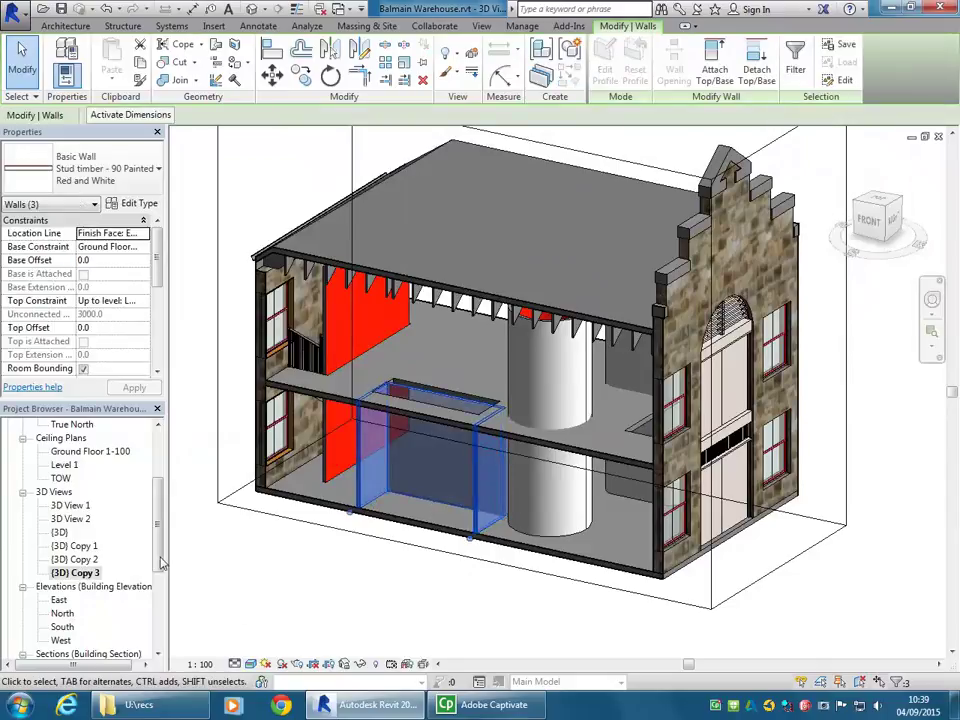
{"action": "key", "text": "Escape"}
{"action": "scroll", "coordinate": [120, 470], "scroll_direction": "up", "scroll_amount": 5}
On Ground Floor 1-100, mirror the partition across a horizontal axis from the left wall's midpoint.
{"action": "double_click", "coordinate": [110, 478]}
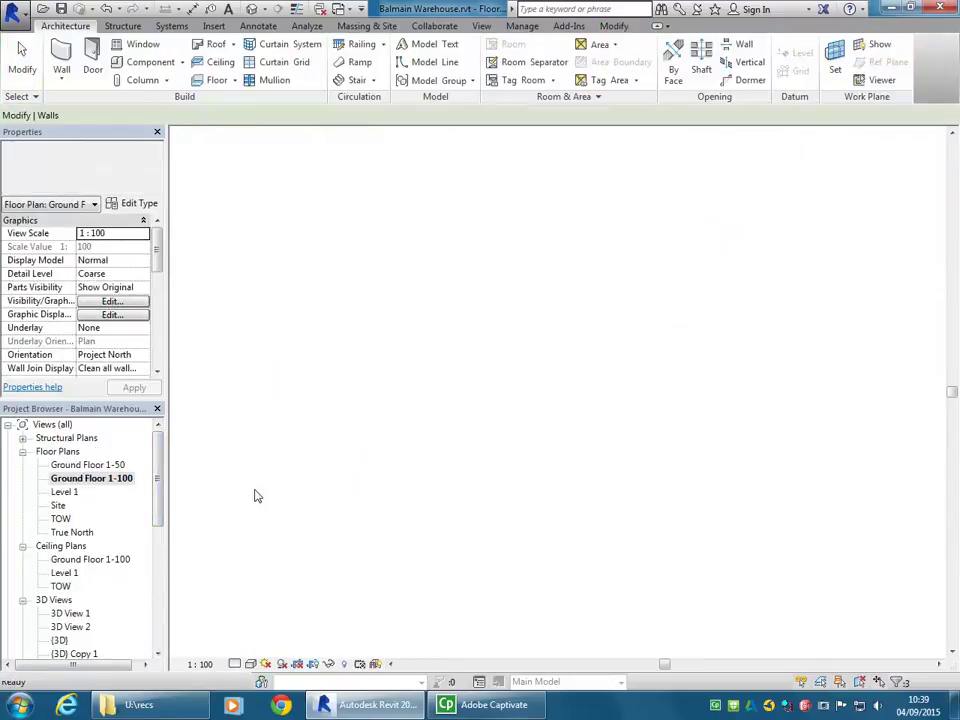
{"action": "scroll", "coordinate": [510, 493], "scroll_direction": "down", "scroll_amount": 5}
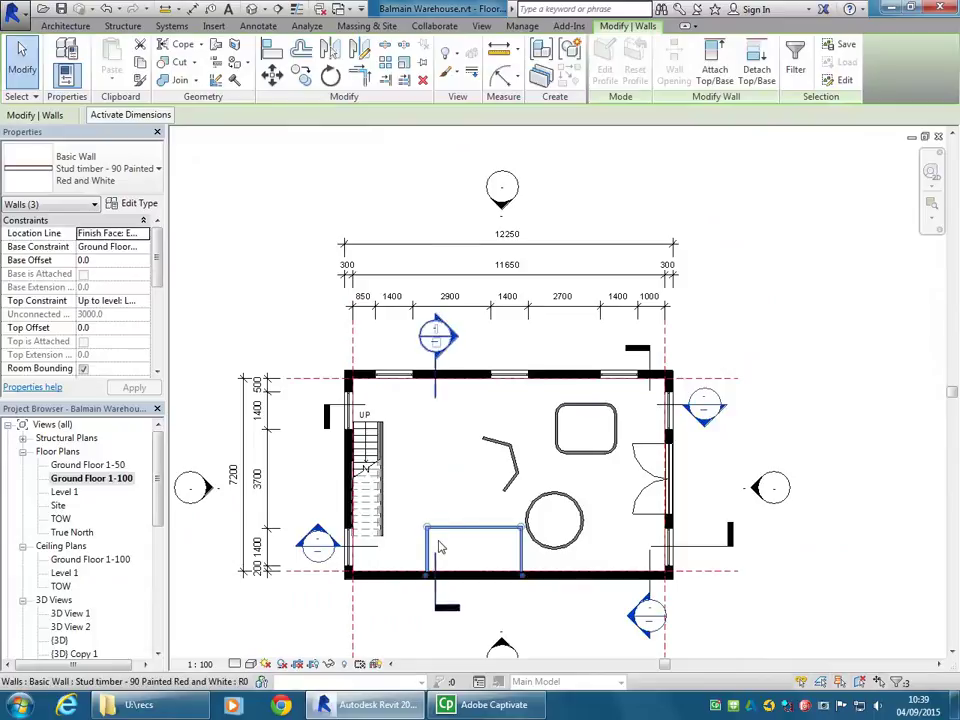
{"action": "scroll", "coordinate": [414, 517], "scroll_direction": "up", "scroll_amount": 2}
{"action": "mouse_move", "coordinate": [470, 444]}
{"action": "middle_mouse_down"}
{"action": "mouse_move", "coordinate": [460, 448]}
{"action": "mouse_move", "coordinate": [472, 431]}
{"action": "middle_mouse_up"}
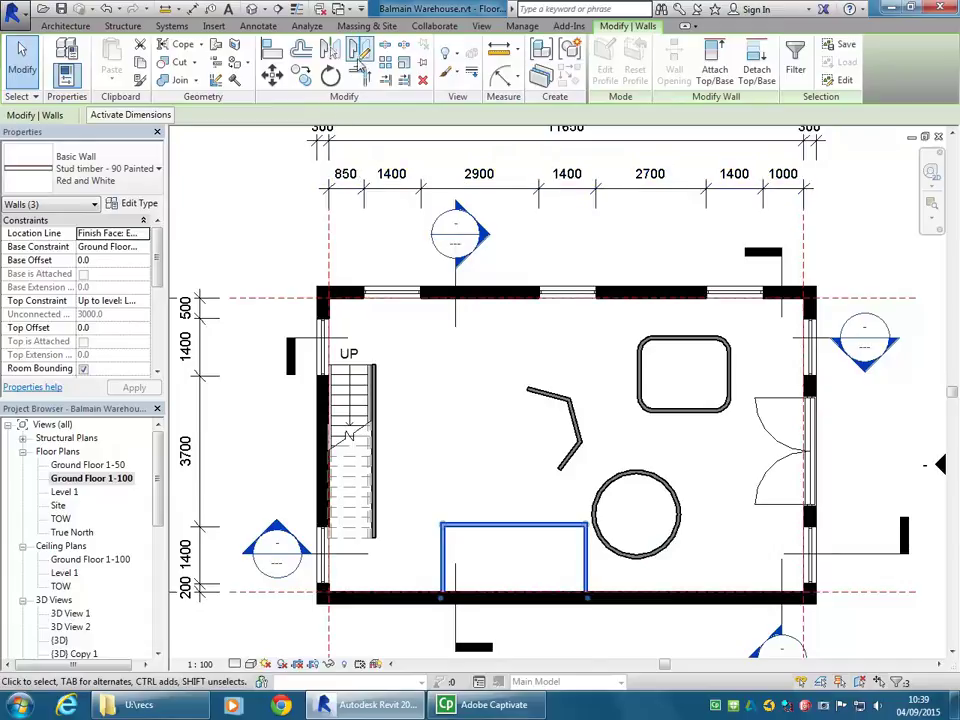
{"action": "left_click", "coordinate": [361, 50]}
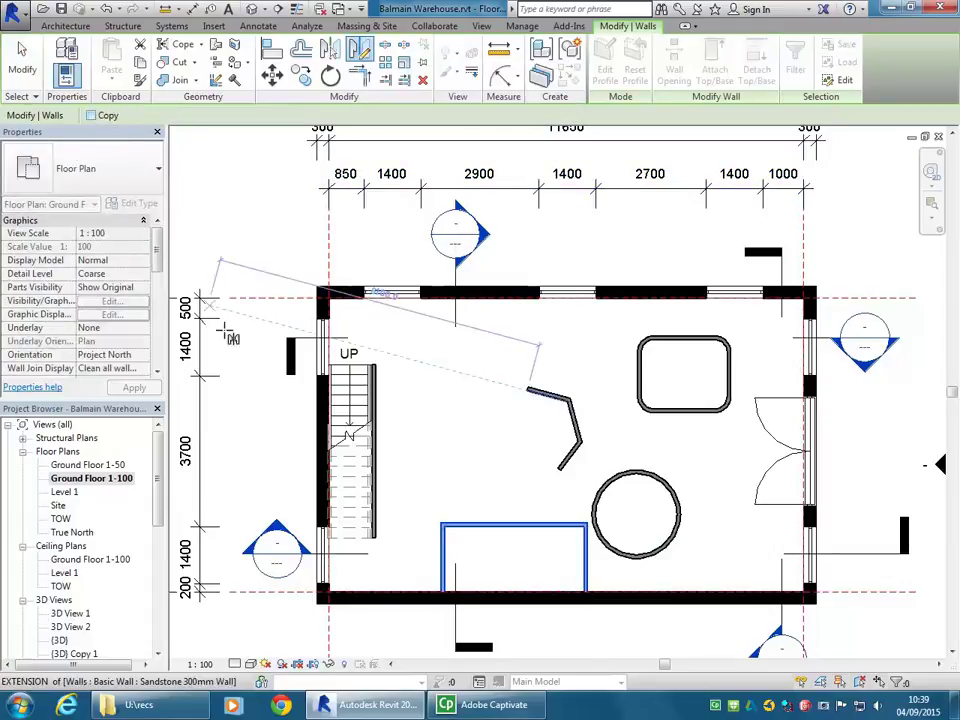
{"action": "left_click", "coordinate": [316, 446]}
{"action": "left_click", "coordinate": [500, 447]}
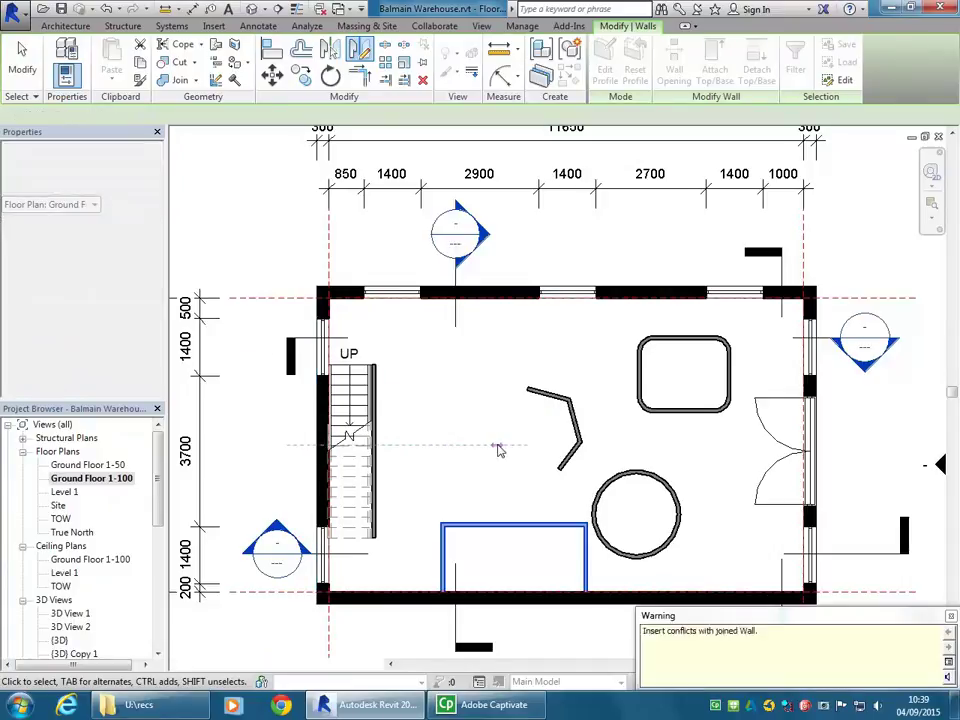
{"action": "left_click", "coordinate": [631, 327]}
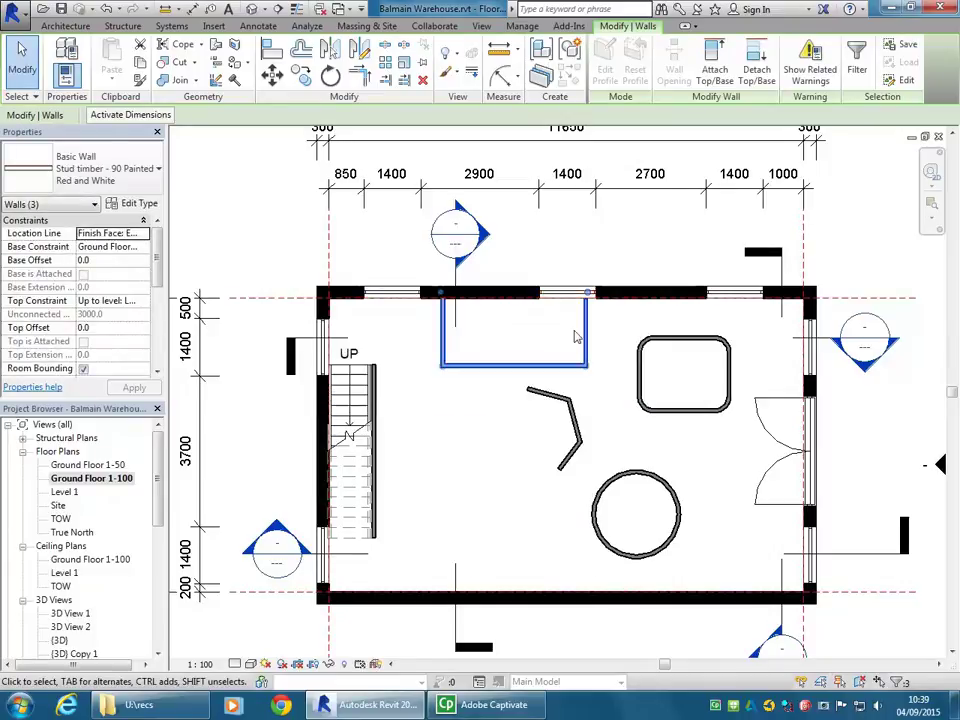
Shift the mirrored U-shaped partition slightly to the right against the upper wall.
{"action": "scroll", "coordinate": [538, 349], "scroll_direction": "up", "scroll_amount": 4}
{"action": "left_click_drag", "start_coordinate": [665, 384], "coordinate": [721, 386]}
{"action": "left_click", "coordinate": [529, 201]}
{"action": "scroll", "coordinate": [558, 238], "scroll_direction": "down", "scroll_amount": 3}
{"action": "scroll", "coordinate": [558, 238], "scroll_direction": "down", "scroll_amount": 2}
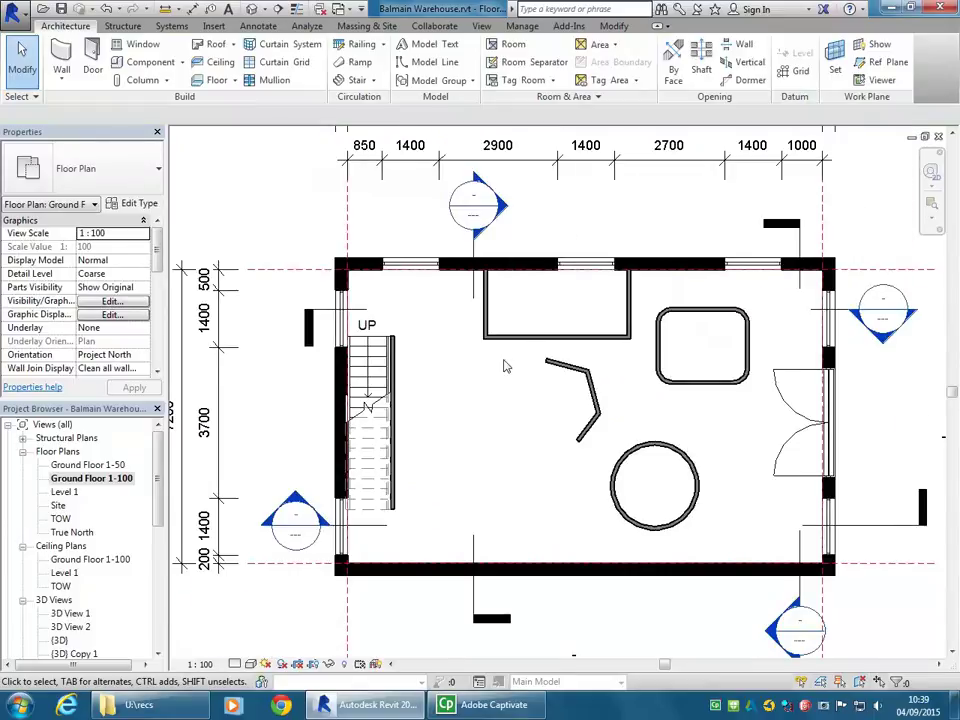
{"action": "scroll", "coordinate": [100, 515], "scroll_direction": "down", "scroll_amount": 3}
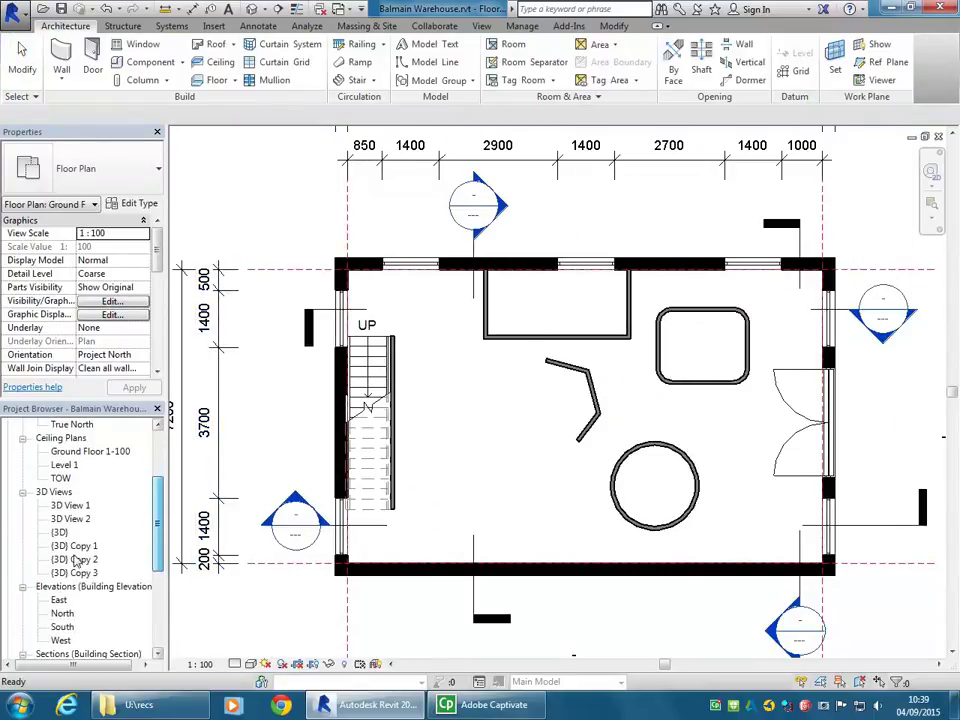
In {3D} Copy 3, select the partition's left, right and front walls together.
{"action": "double_click", "coordinate": [60, 532]}
{"action": "double_click", "coordinate": [76, 573]}
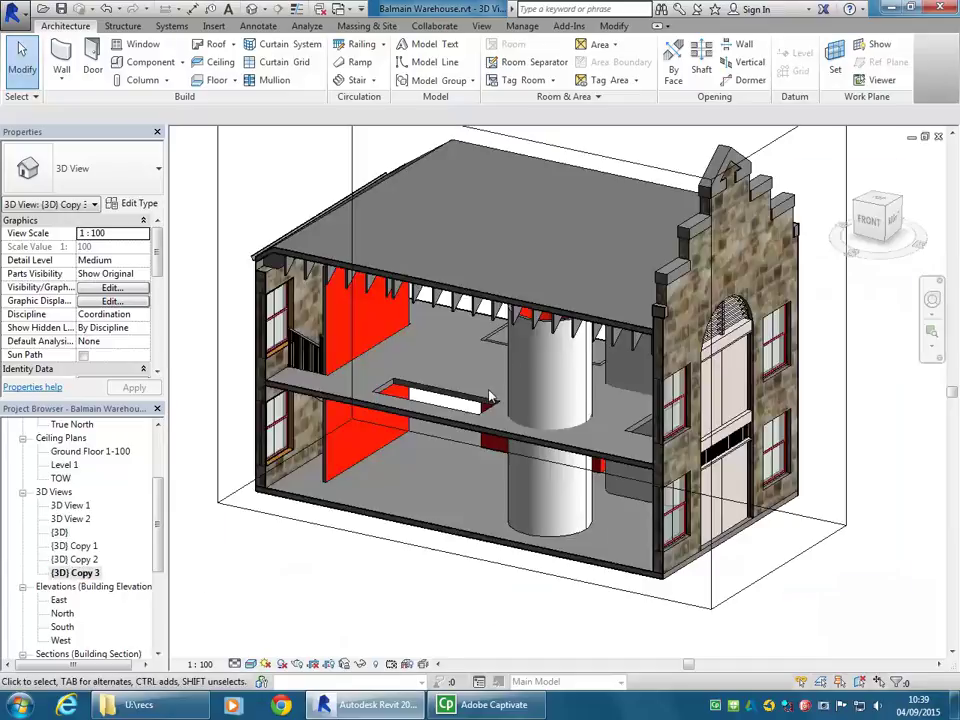
{"action": "mouse_move", "coordinate": [590, 380]}
{"action": "middle_mouse_down", "text": "shift"}
{"action": "mouse_move", "coordinate": [623, 372]}
{"action": "mouse_move", "coordinate": [590, 365]}
{"action": "middle_mouse_up", "text": "shift"}
{"action": "scroll", "coordinate": [362, 289], "scroll_direction": "up", "scroll_amount": 4}
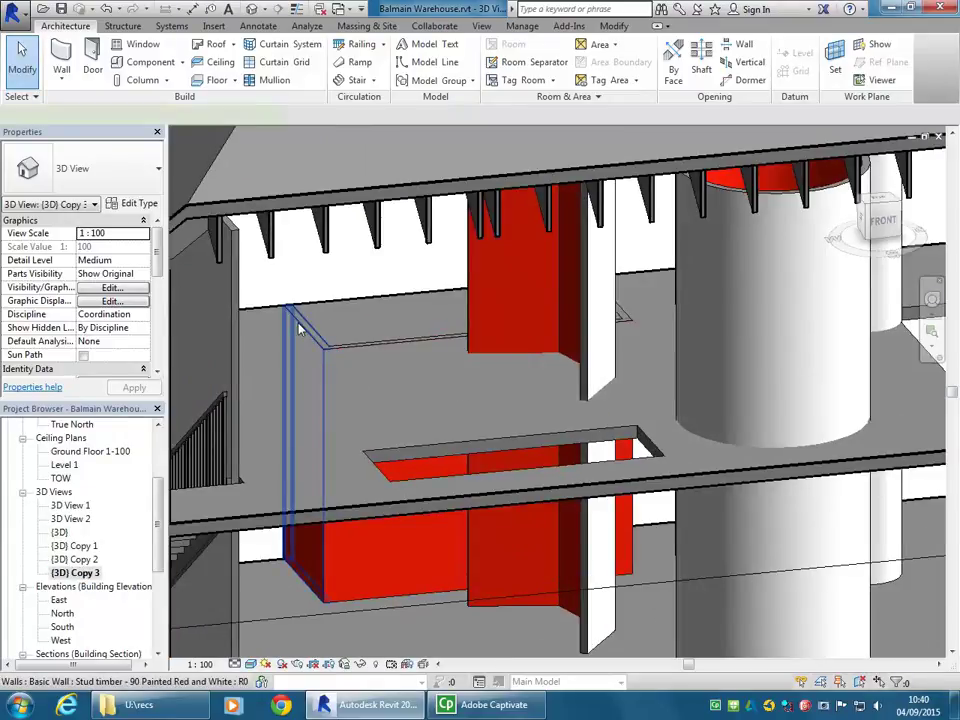
{"action": "left_click", "coordinate": [298, 331]}
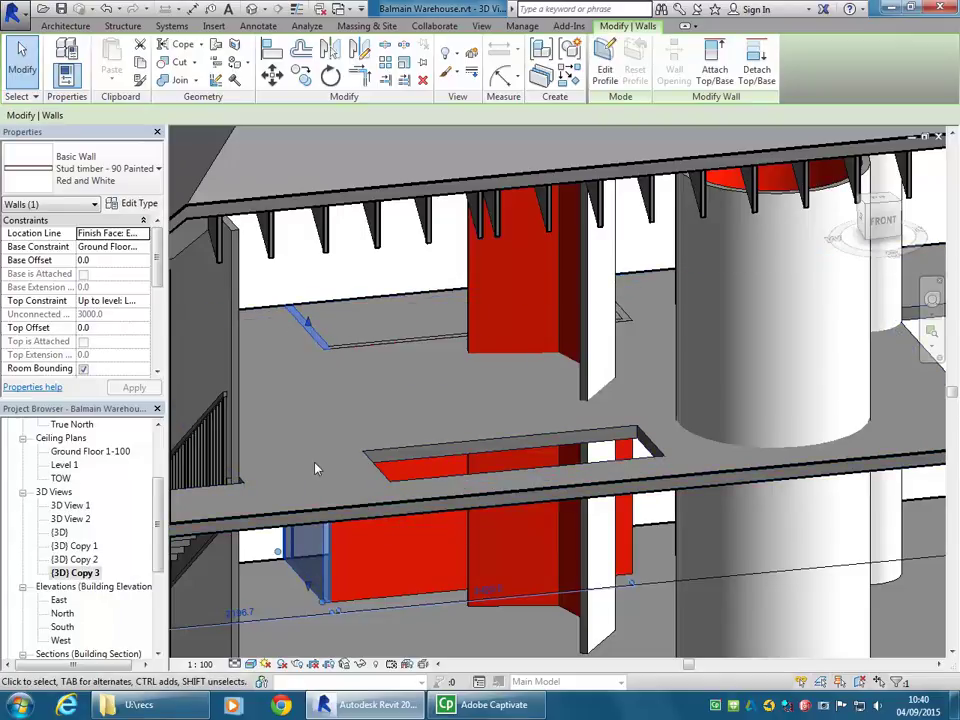
{"action": "left_click", "coordinate": [391, 350]}
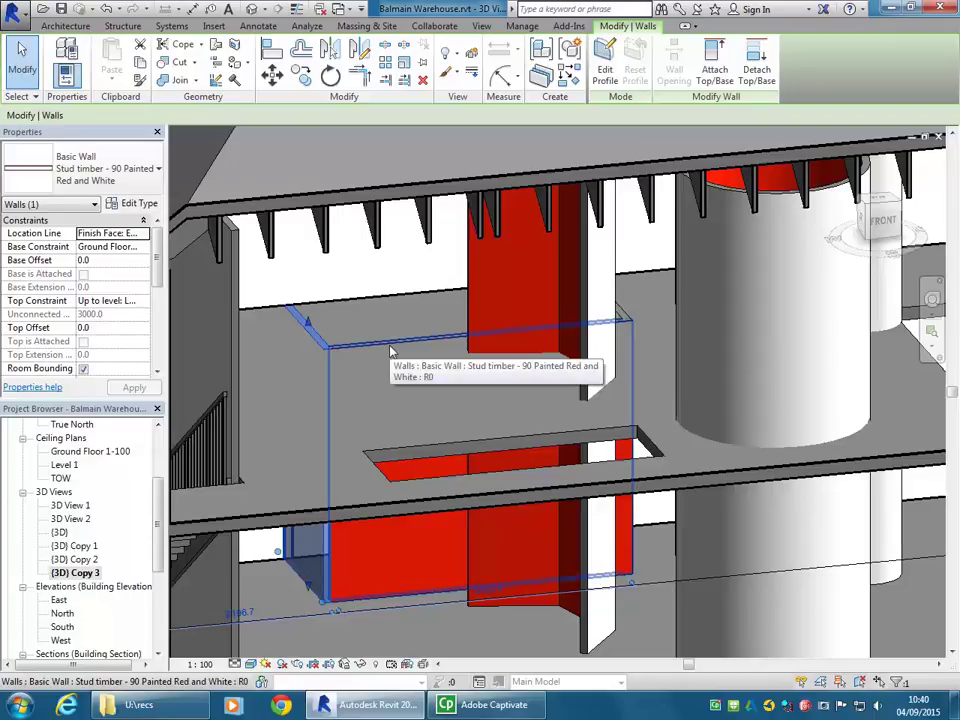
{"action": "left_click", "coordinate": [620, 313], "text": "ctrl"}
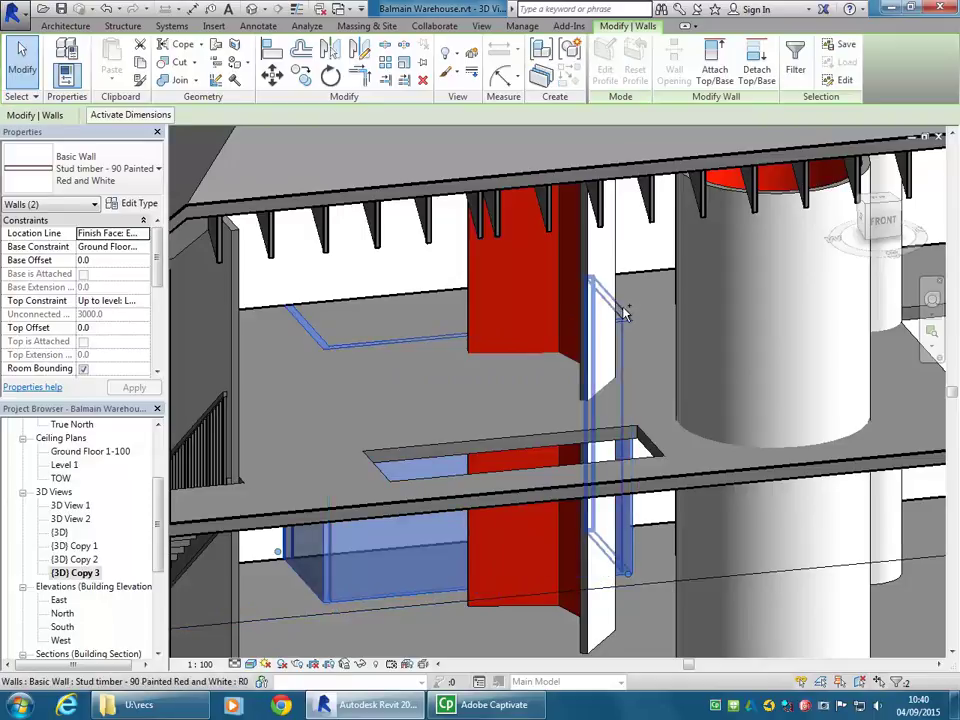
{"action": "left_click", "coordinate": [356, 343], "text": "ctrl"}
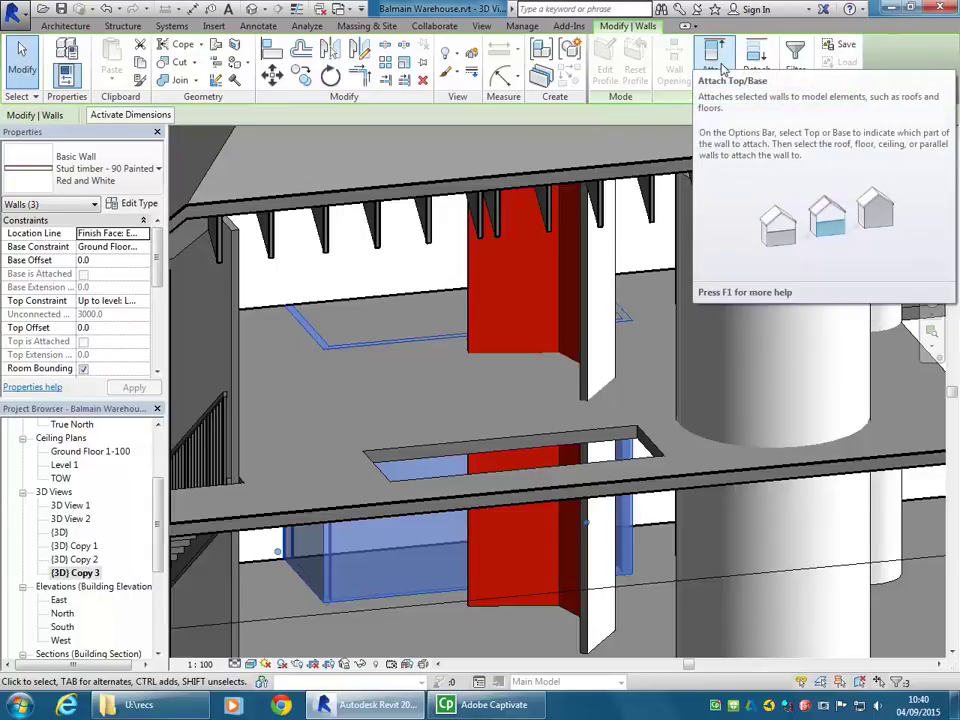
Attach the three walls' tops to the Generic 150mm floor above and orbit to verify.
{"action": "left_click", "coordinate": [715, 64]}
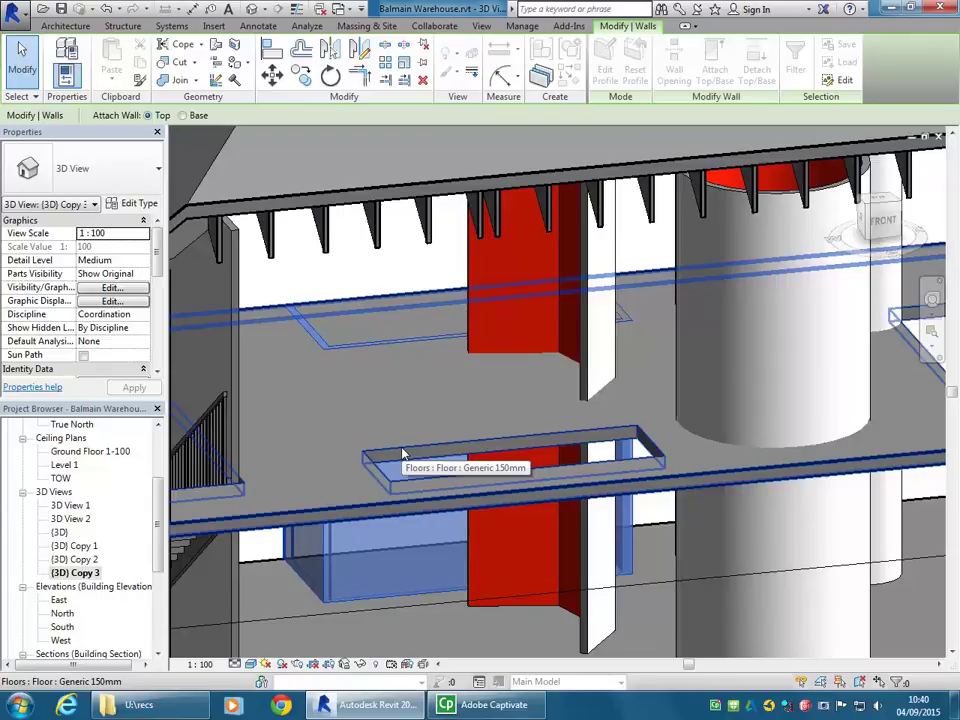
{"action": "left_click", "coordinate": [403, 455]}
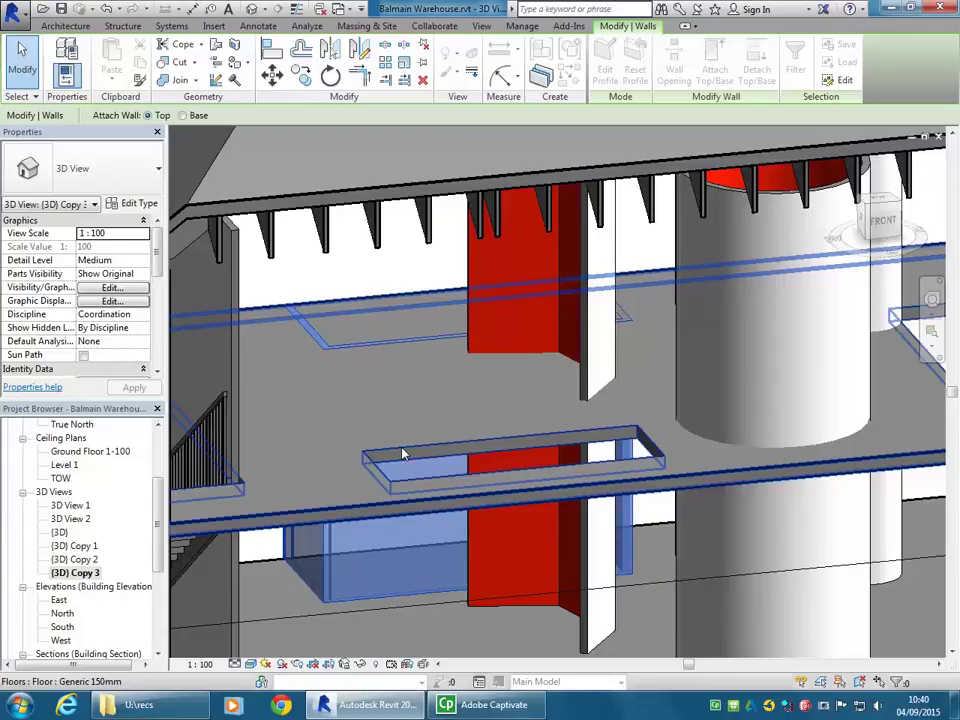
{"action": "middle_click_drag", "start_coordinate": [435, 465], "coordinate": [361, 421], "text": "shift"}
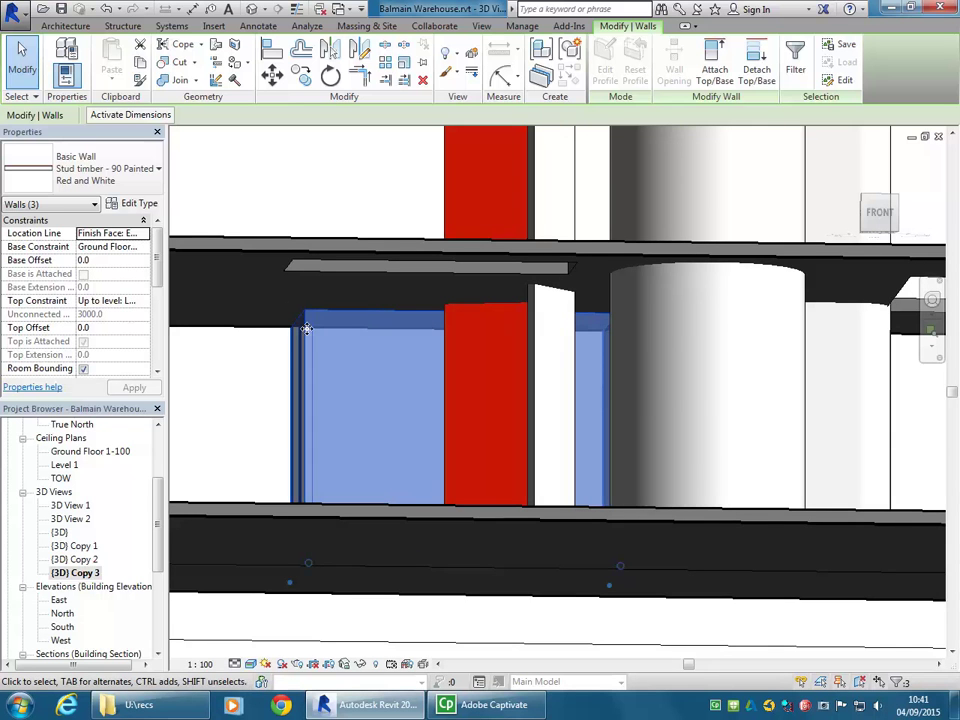
{"action": "middle_click_drag", "start_coordinate": [278, 321], "coordinate": [308, 411], "text": "shift"}
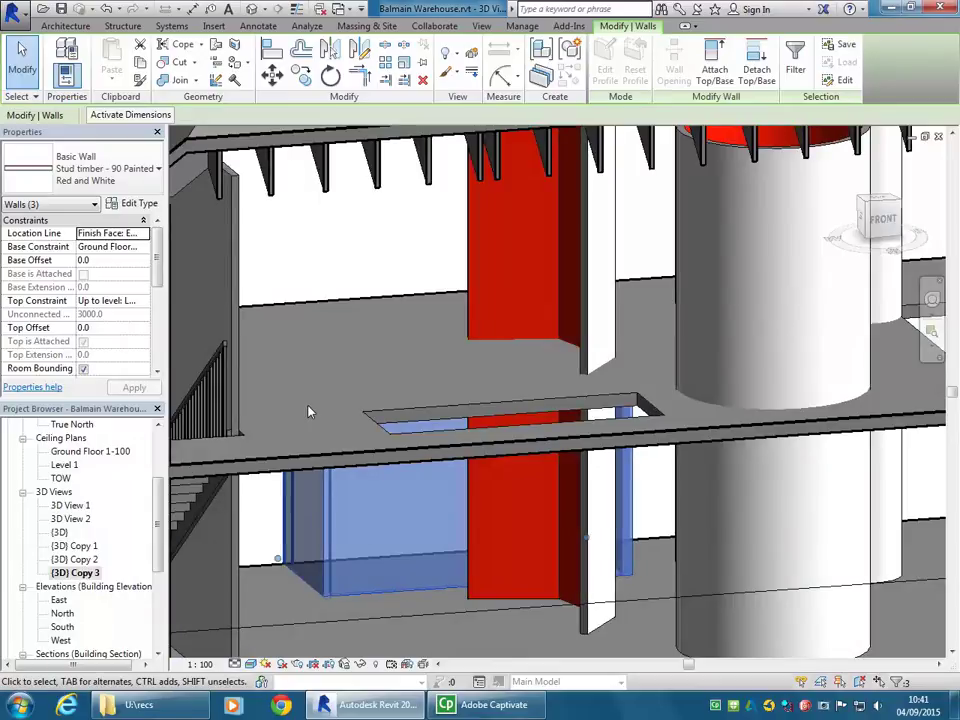
{"action": "middle_click_drag", "start_coordinate": [384, 527], "coordinate": [360, 508], "text": "shift"}
{"action": "key", "text": "Escape"}
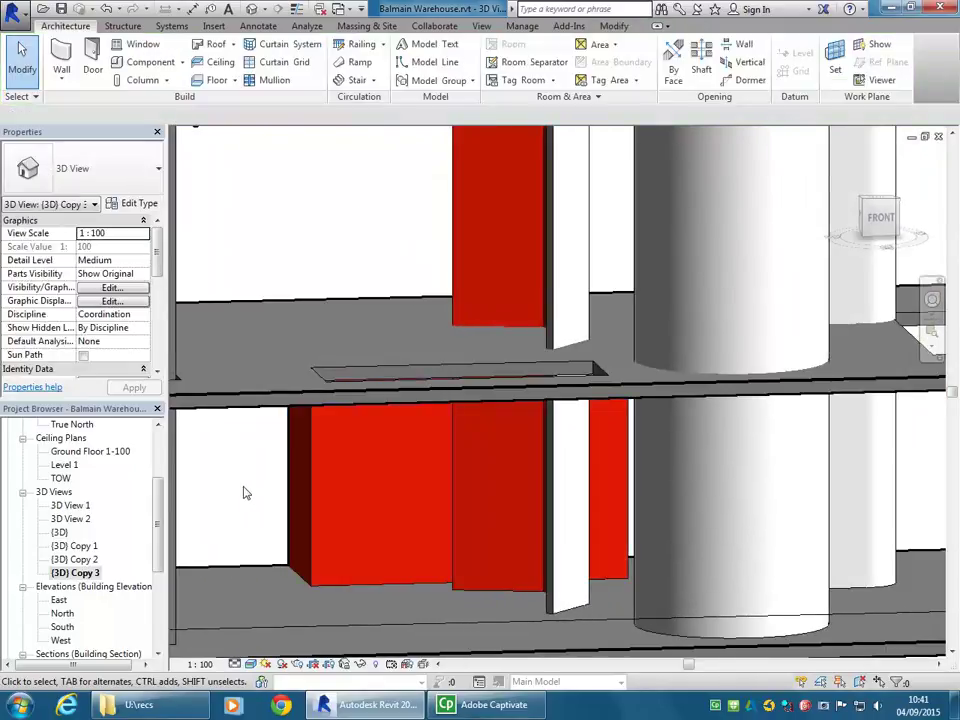
Delete the first leftover red-and-white stud wall chain.
{"action": "key", "text": "Tab"}
{"action": "left_click", "coordinate": [299, 583]}
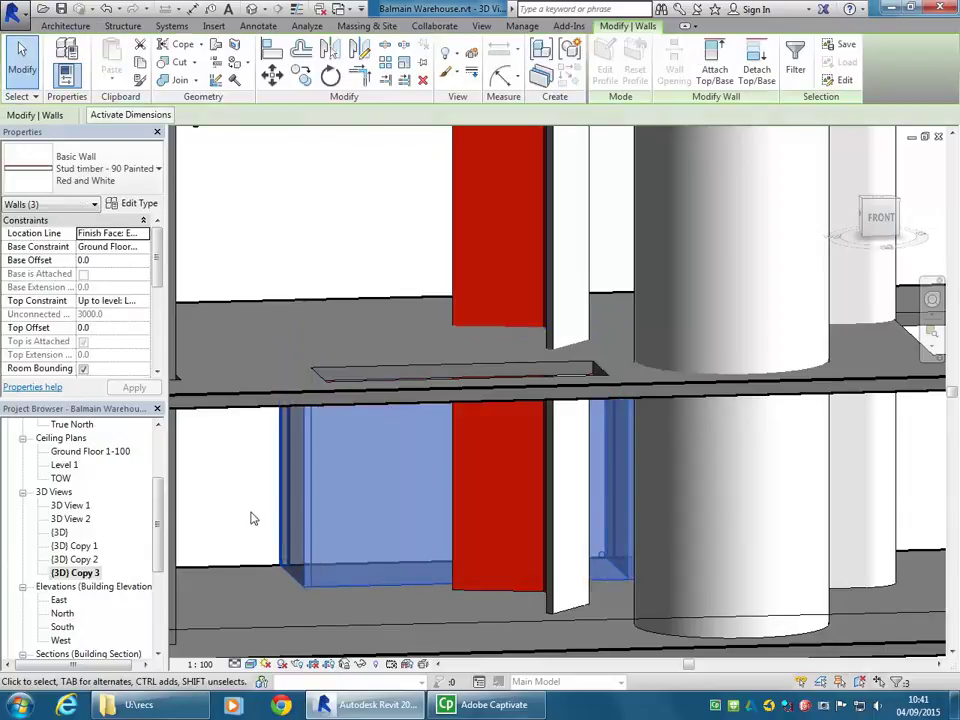
{"action": "key", "text": "Delete"}
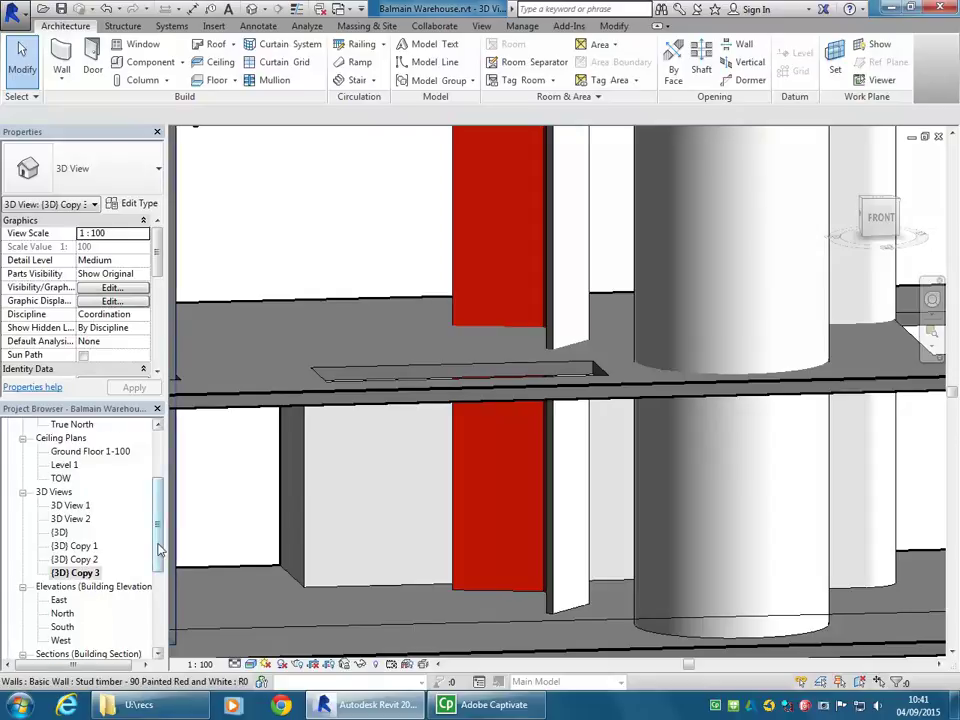
{"action": "scroll", "coordinate": [156, 546], "scroll_direction": "up", "scroll_amount": 3}
{"action": "scroll", "coordinate": [252, 456], "scroll_direction": "down", "scroll_amount": 5}
Delete the thin red wall chain, leaving the cylindrical enclosure walls in place.
{"action": "middle_click_drag", "start_coordinate": [274, 456], "coordinate": [349, 456], "text": "shift"}
{"action": "scroll", "coordinate": [350, 363], "scroll_direction": "up", "scroll_amount": 4}
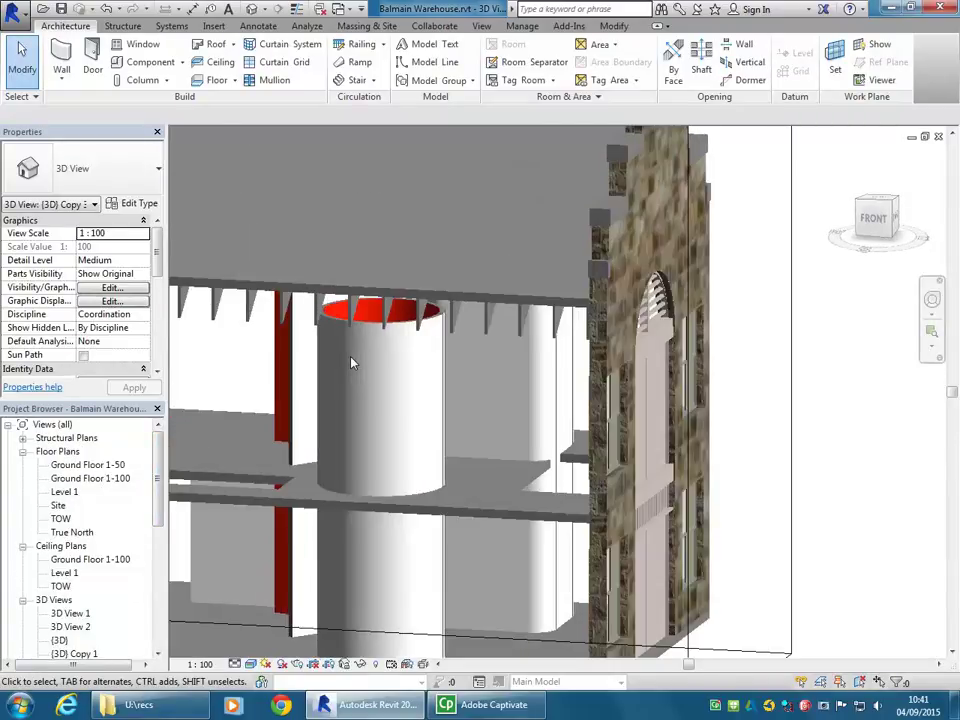
{"action": "key", "text": "Tab"}
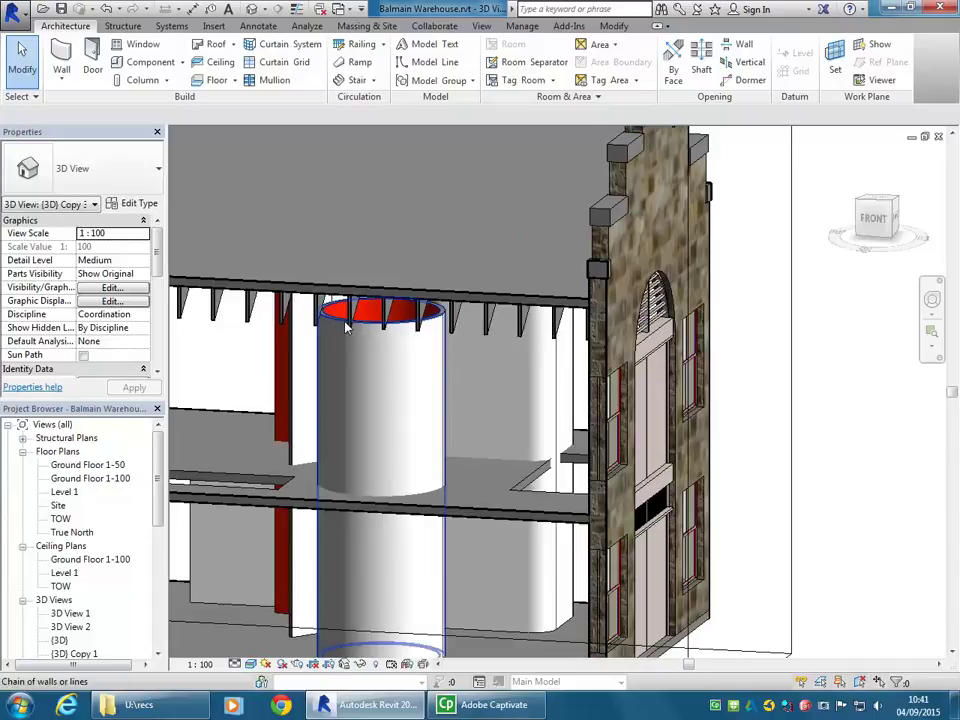
{"action": "left_click", "coordinate": [344, 340]}
{"action": "key", "text": "Escape"}
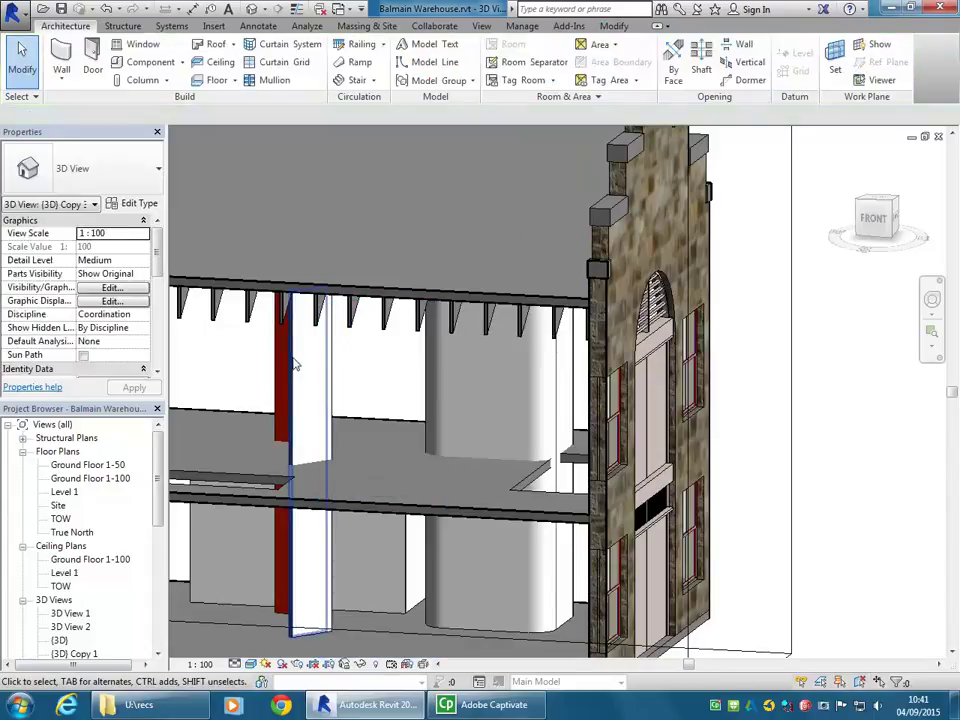
{"action": "key", "text": "Tab"}
{"action": "left_click", "coordinate": [293, 366]}
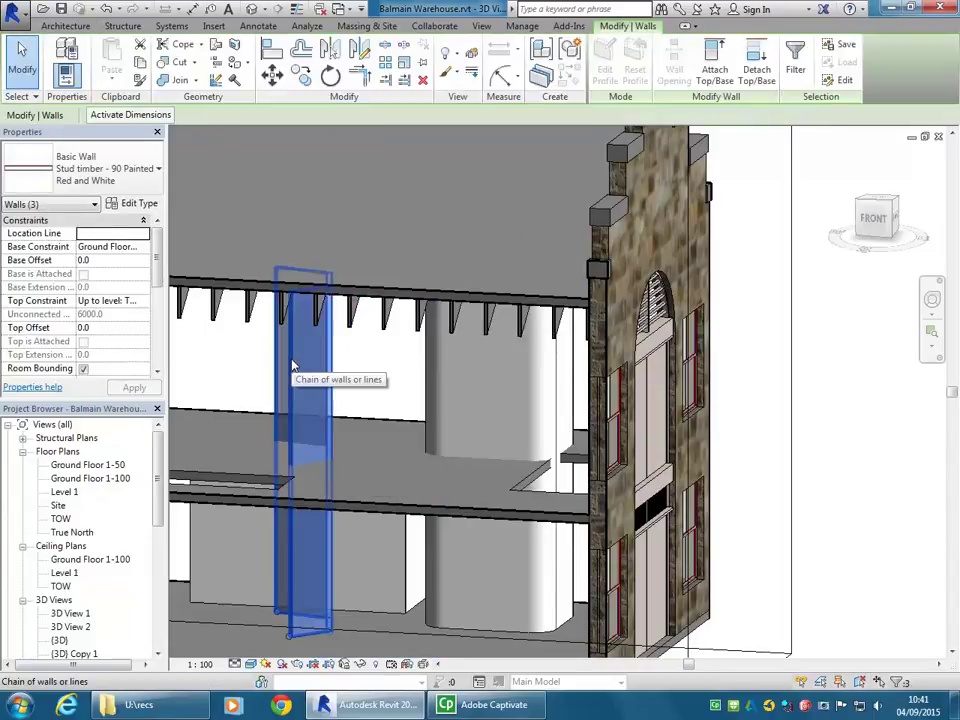
{"action": "key", "text": "Delete"}
{"action": "scroll", "coordinate": [507, 457], "scroll_direction": "up", "scroll_amount": 2}
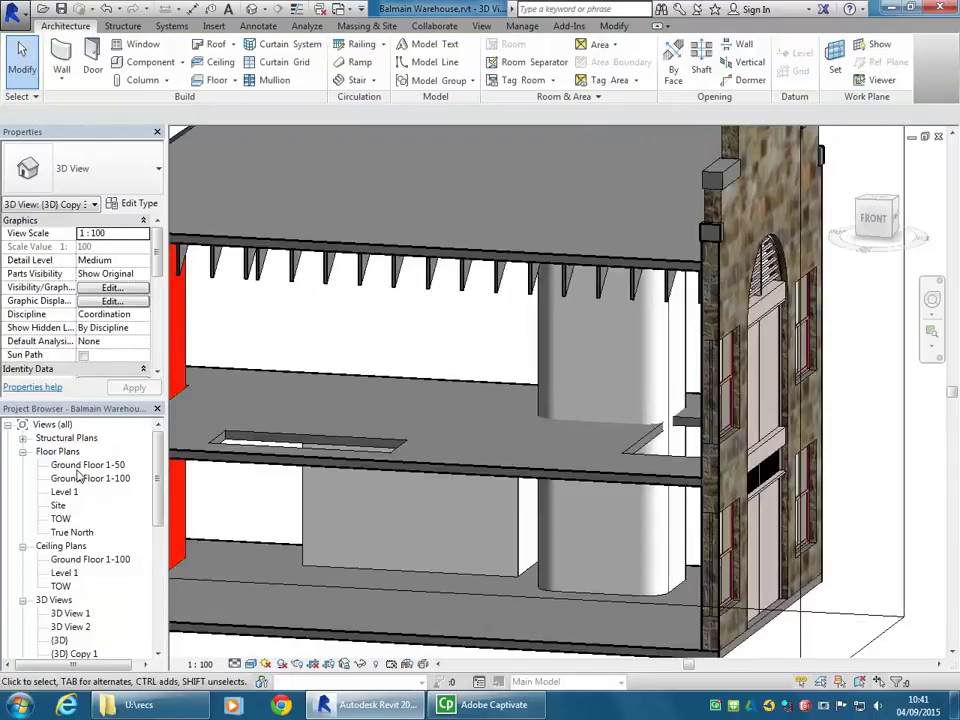
On Ground Floor 1-100, move the rectangular room's right wall 140 left.
{"action": "double_click", "coordinate": [79, 477]}
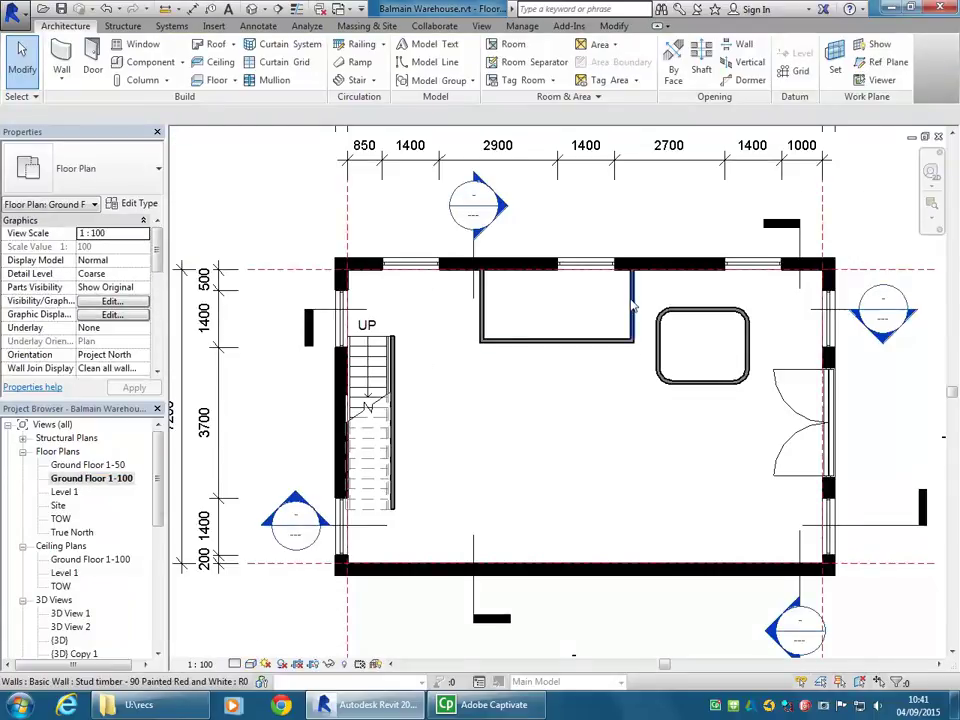
{"action": "left_click", "coordinate": [633, 306]}
{"action": "scroll", "coordinate": [666, 308], "scroll_direction": "up", "scroll_amount": 3}
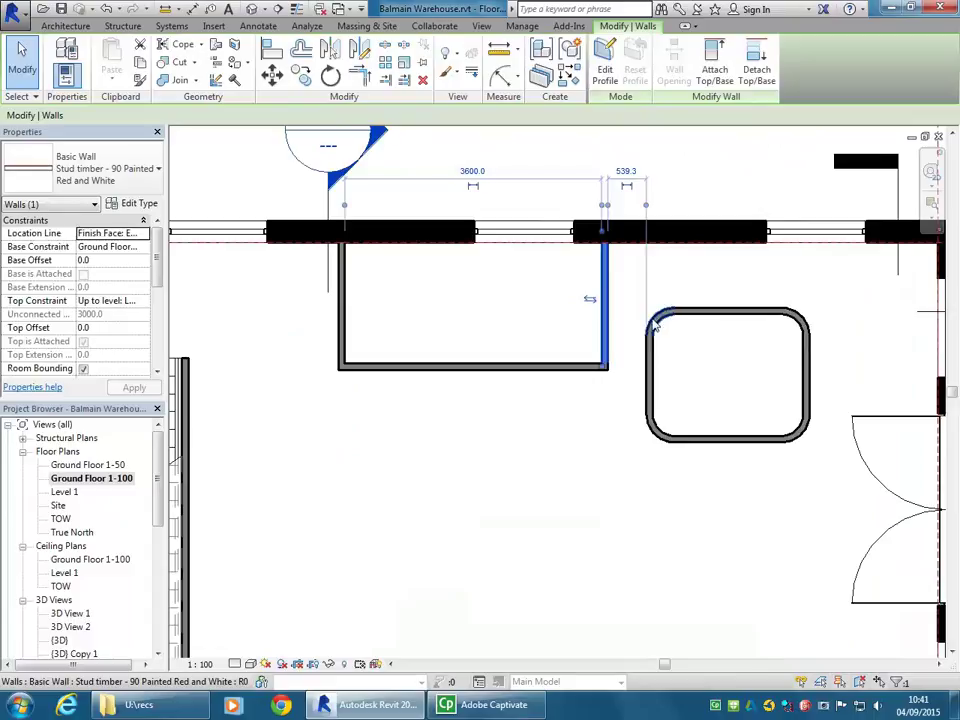
{"action": "left_click_drag", "start_coordinate": [596, 326], "coordinate": [585, 326]}
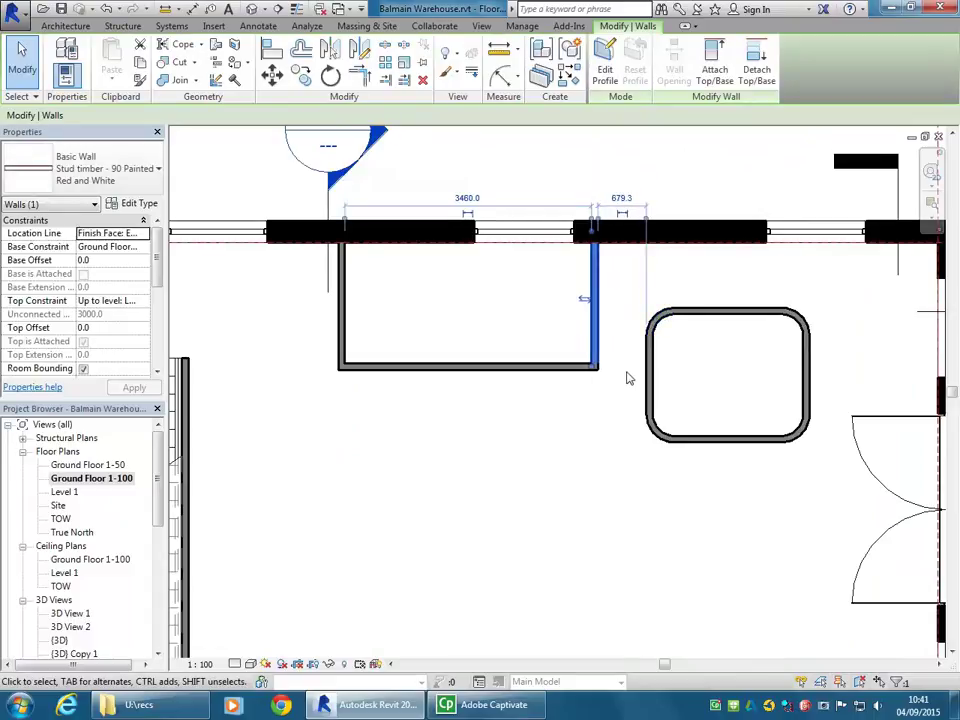
Shrink the rounded room by nudging its left wall right and its top wall down.
{"action": "left_click", "coordinate": [653, 385]}
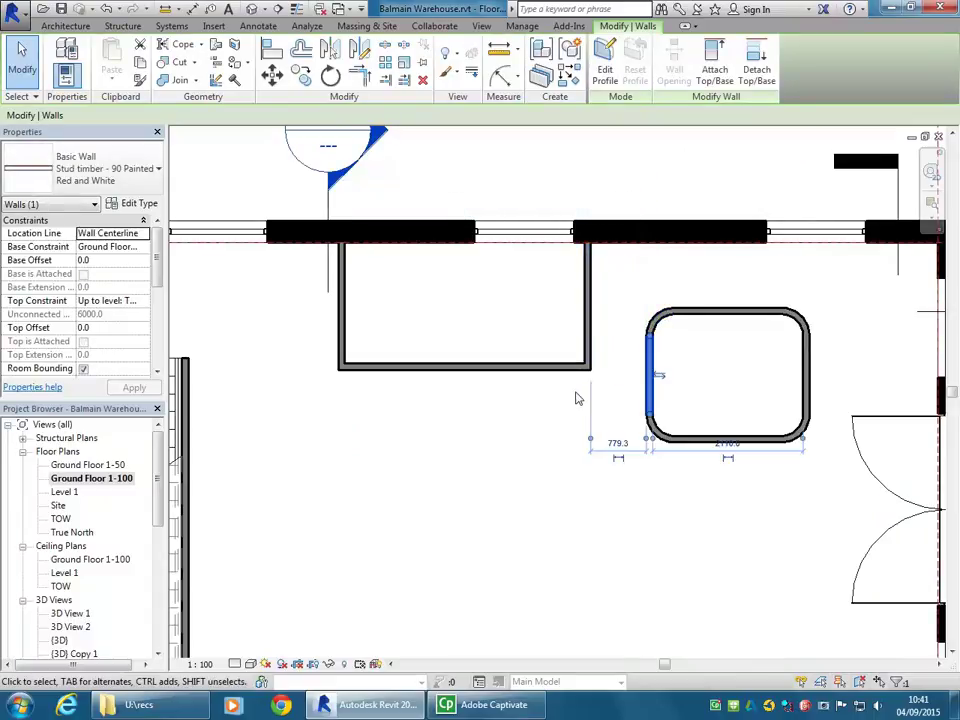
{"action": "key", "text": "Right"}
{"action": "key", "text": "Right"}
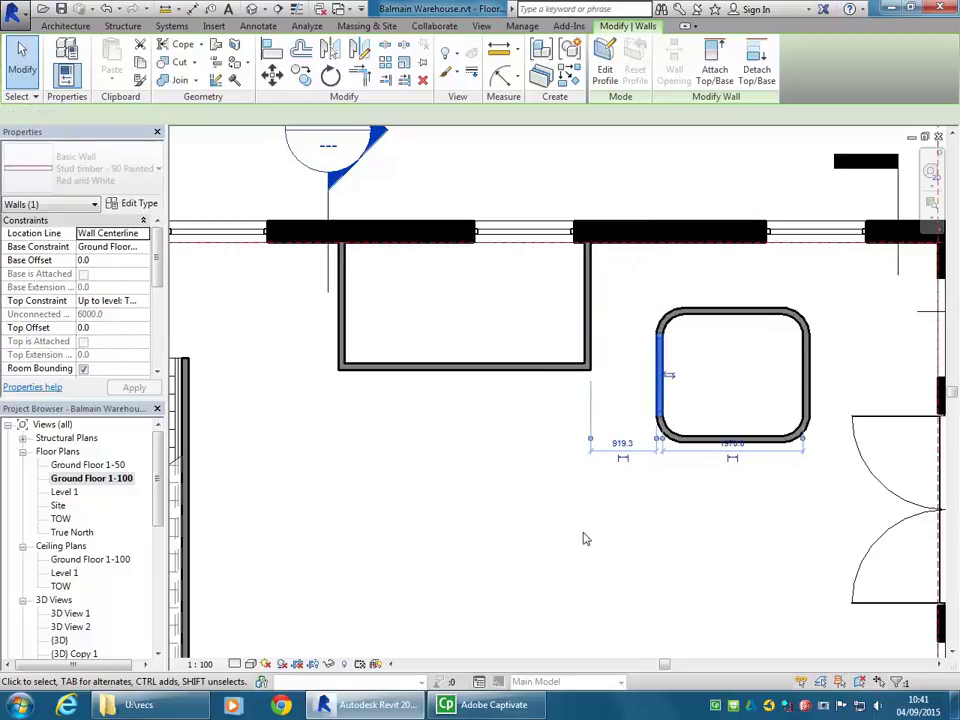
{"action": "key", "text": "Right"}
{"action": "key", "text": "Right"}
{"action": "key", "text": "Right"}
{"action": "key", "text": "Right"}
{"action": "key", "text": "Right"}
{"action": "key", "text": "Right"}
{"action": "key", "text": "Right"}
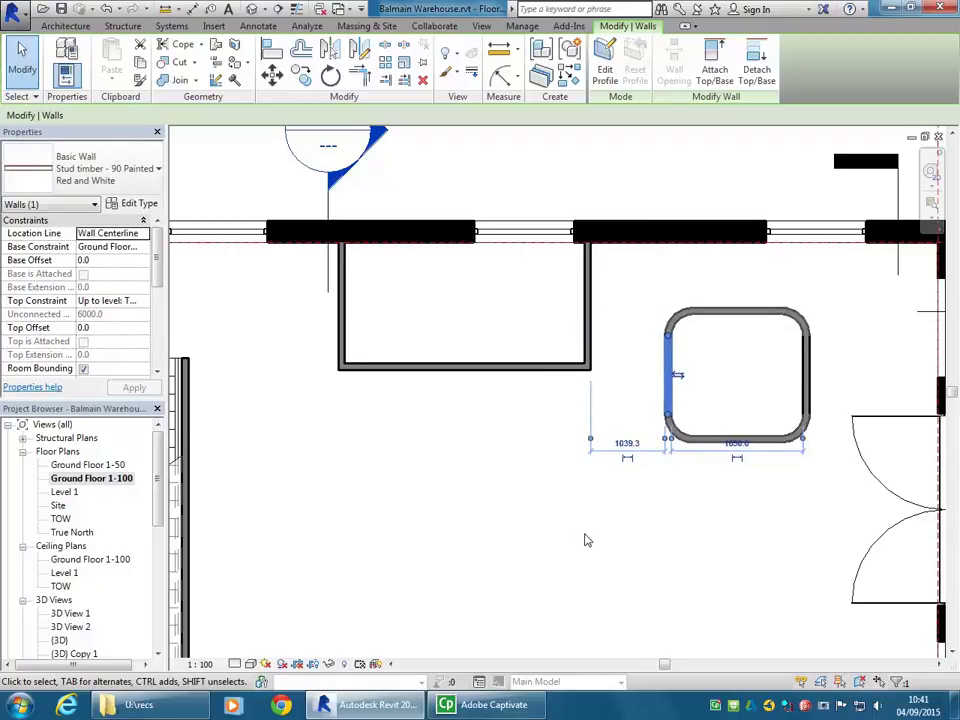
{"action": "key", "text": "Right"}
{"action": "key", "text": "Right"}
{"action": "key", "text": "Right"}
{"action": "key", "text": "Escape"}
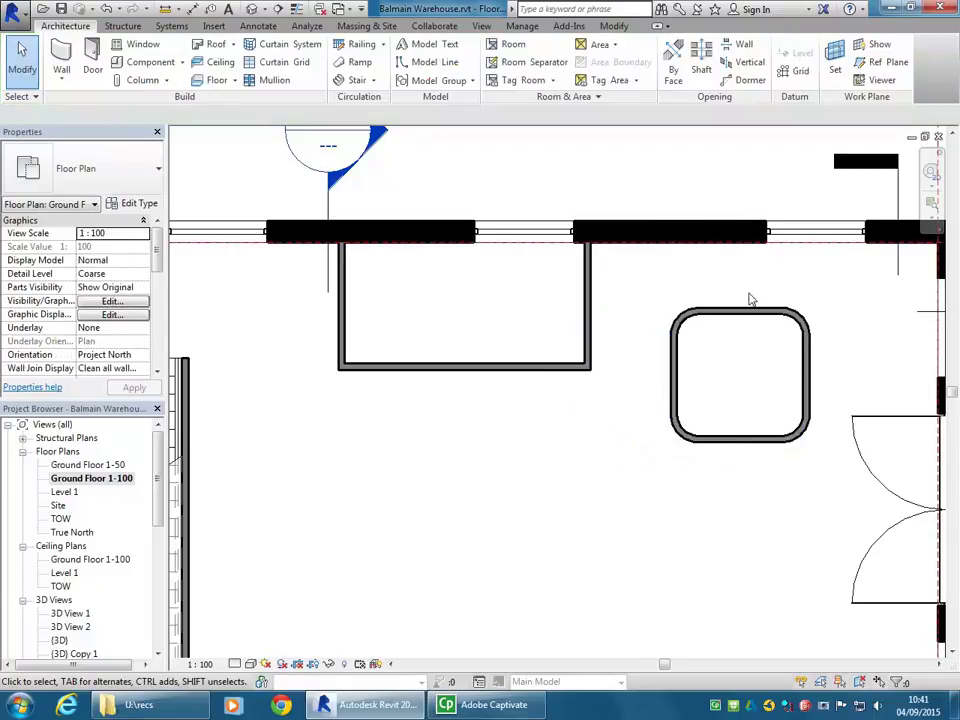
{"action": "left_click", "coordinate": [742, 313]}
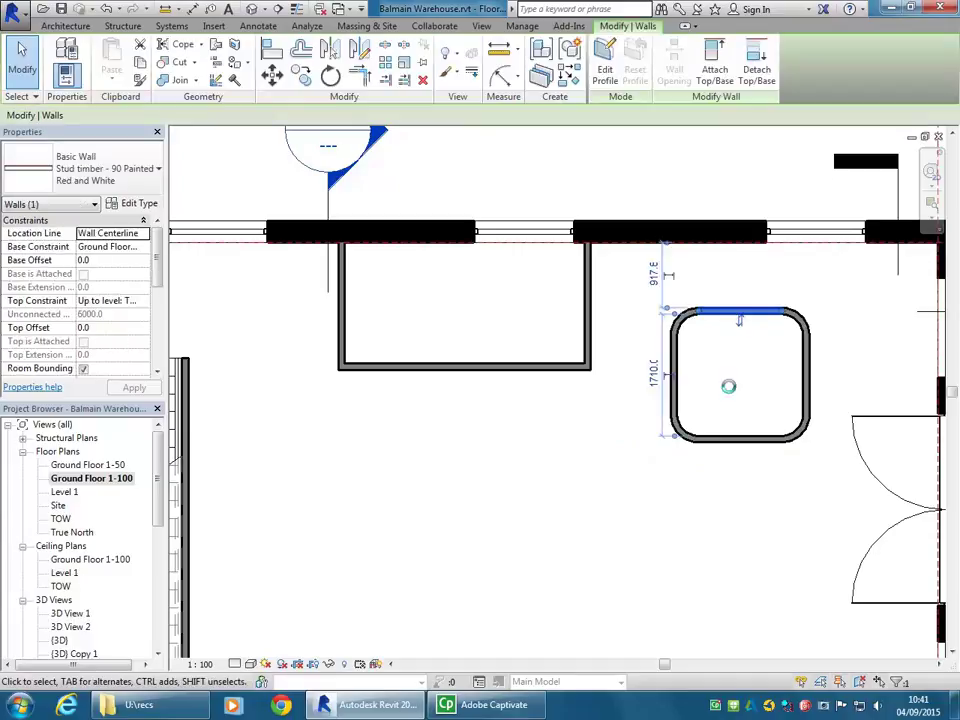
{"action": "key", "text": "Down"}
{"action": "key", "text": "Down"}
{"action": "key", "text": "Down"}
{"action": "key", "text": "Down"}
{"action": "key", "text": "Down"}
{"action": "key", "text": "Down"}
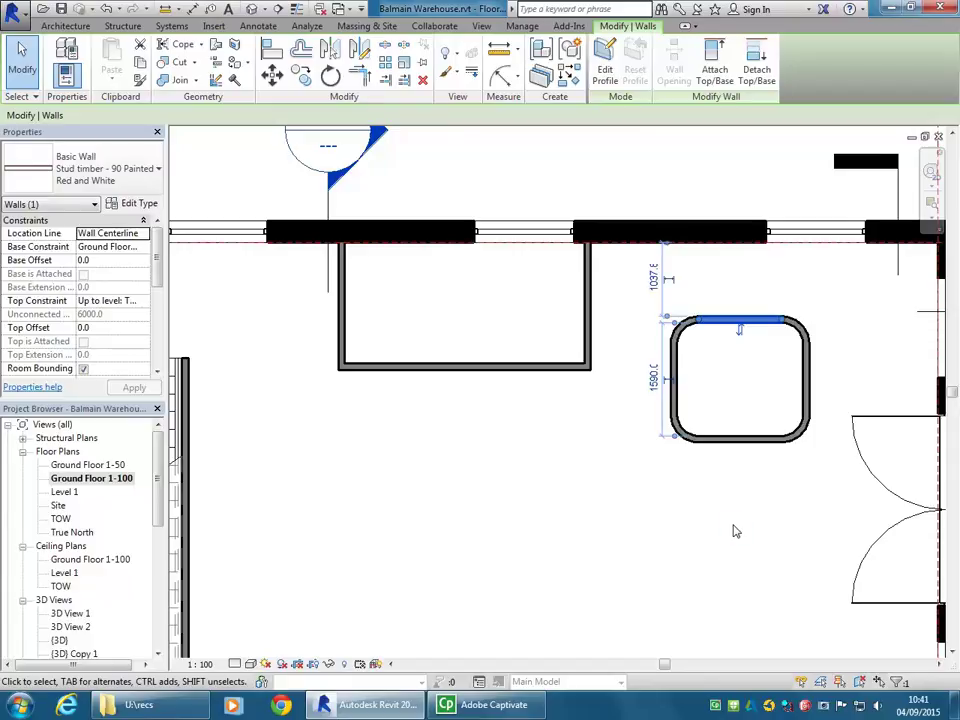
{"action": "key", "text": "Escape"}
Shift the rectangular room's left wall to the left and check its other walls.
{"action": "left_click", "coordinate": [589, 326]}
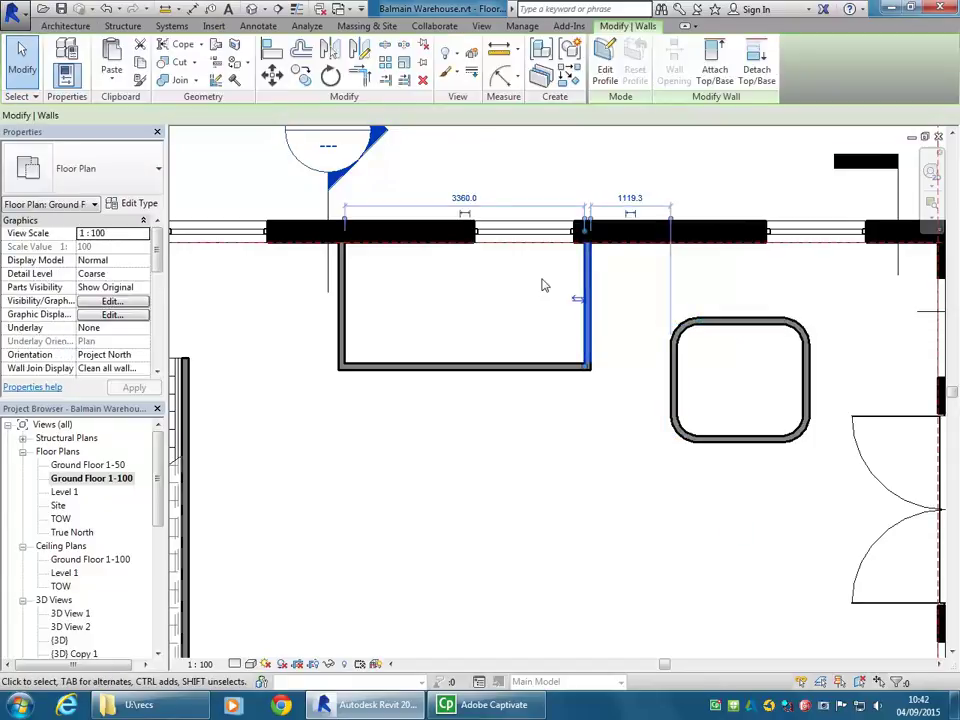
{"action": "scroll", "coordinate": [541, 285], "scroll_direction": "up", "scroll_amount": 3}
{"action": "key", "text": "Escape"}
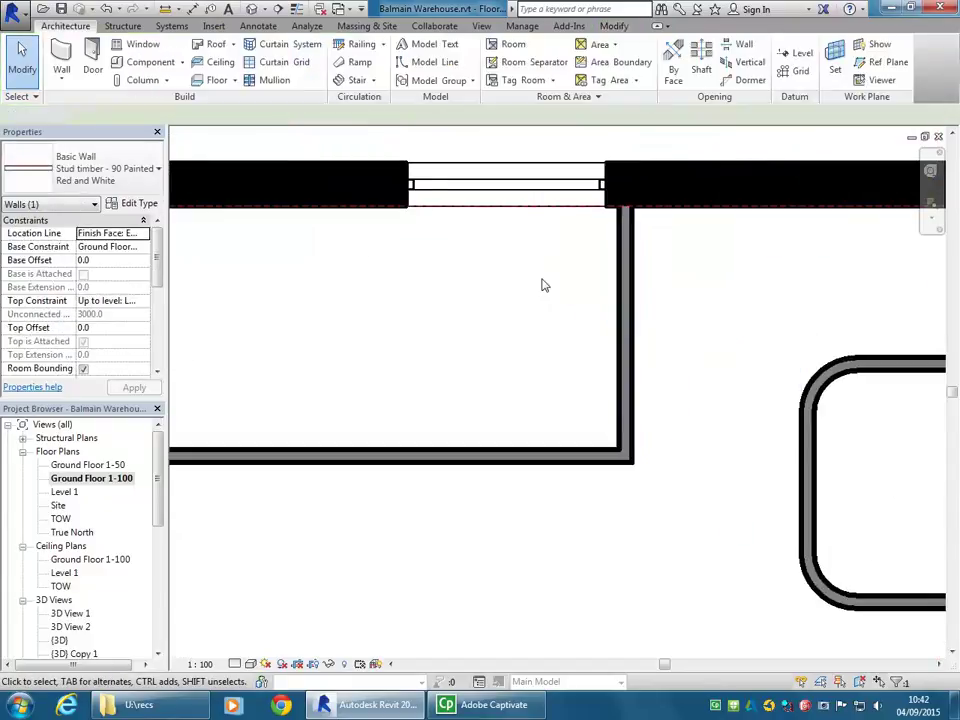
{"action": "scroll", "coordinate": [541, 285], "scroll_direction": "down", "scroll_amount": 3}
{"action": "left_click", "coordinate": [351, 328]}
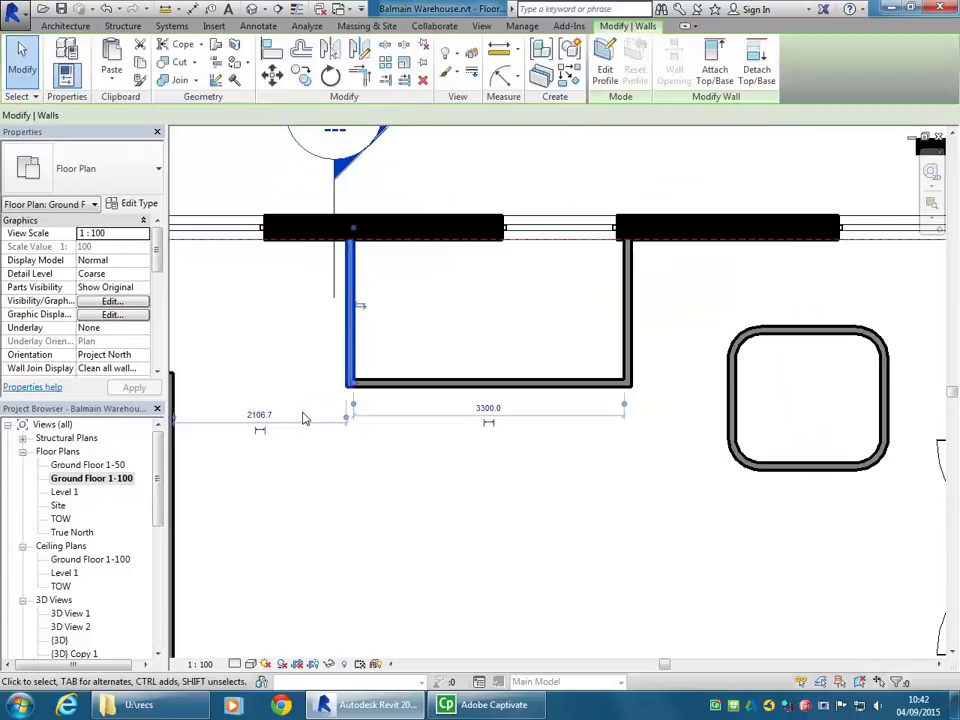
{"action": "key", "text": "Left"}
{"action": "key", "text": "Left"}
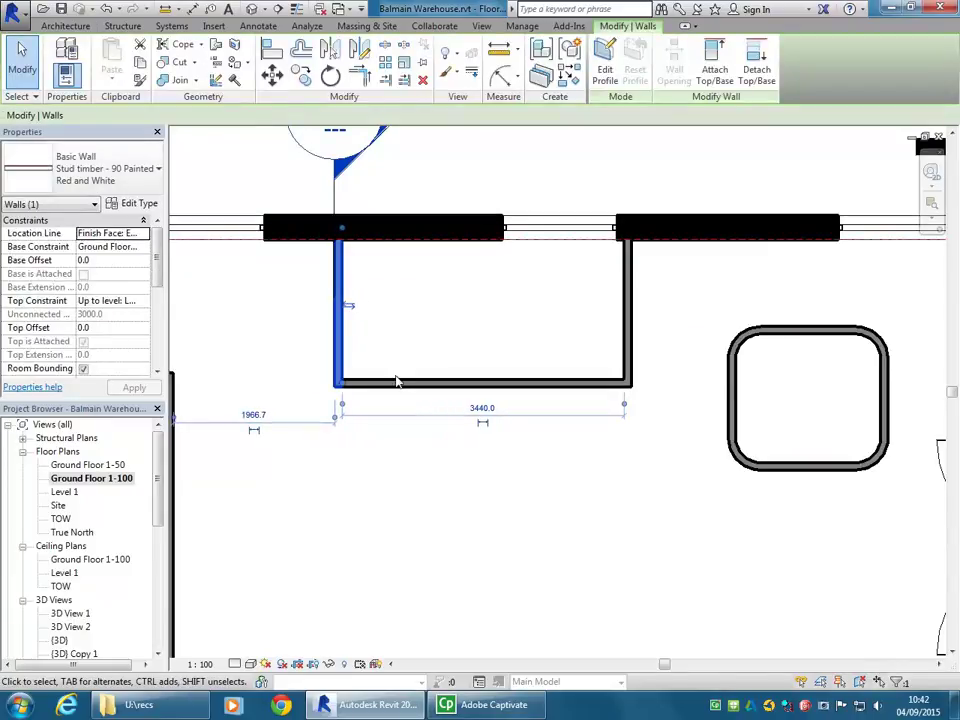
{"action": "left_click", "coordinate": [416, 435]}
{"action": "left_click", "coordinate": [405, 380]}
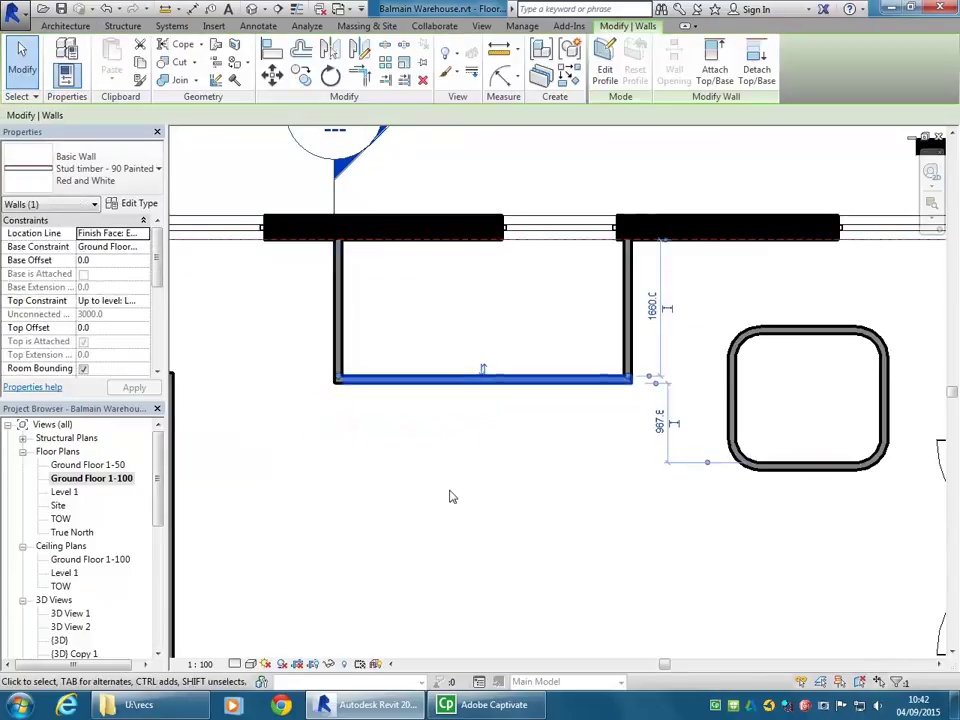
{"action": "left_click", "coordinate": [450, 497]}
{"action": "scroll", "coordinate": [450, 460], "scroll_direction": "down", "scroll_amount": 3}
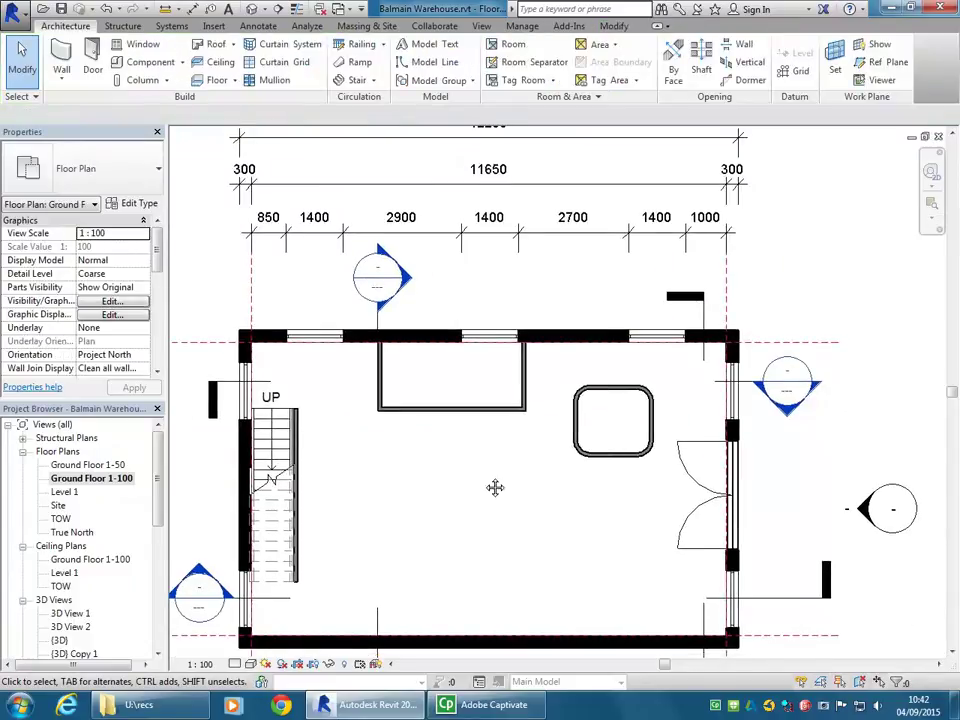
{"action": "scroll", "coordinate": [500, 475], "scroll_direction": "down", "scroll_amount": 1}
{"action": "scroll", "coordinate": [493, 332], "scroll_direction": "up", "scroll_amount": 4}
{"action": "scroll", "coordinate": [504, 326], "scroll_direction": "down", "scroll_amount": 5}
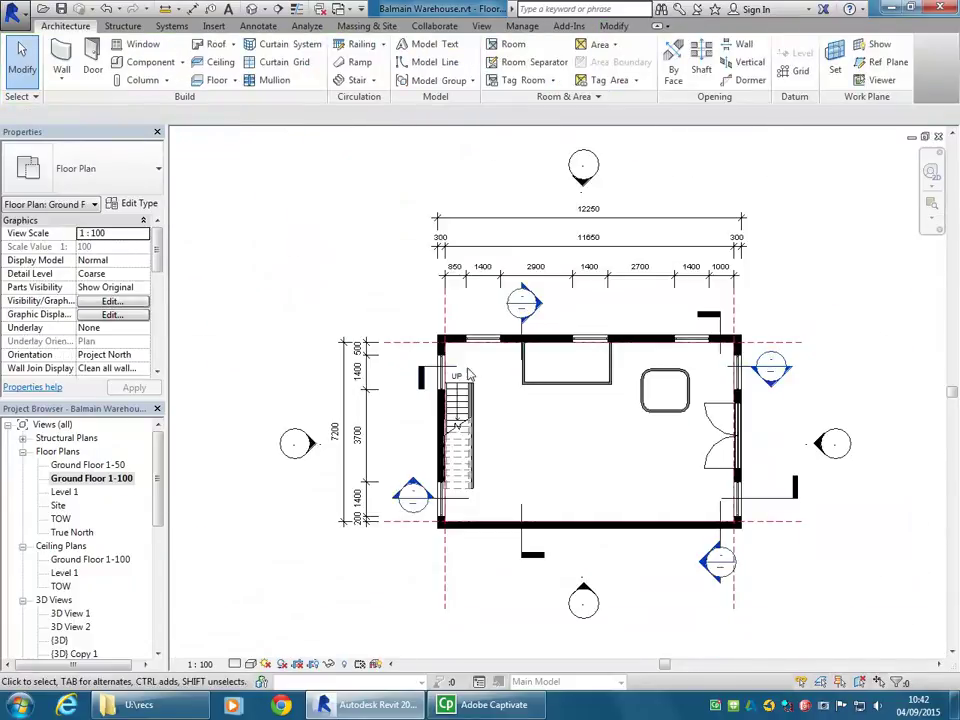
{"action": "scroll", "coordinate": [564, 366], "scroll_direction": "up", "scroll_amount": 5}
Fillet the bottom-right and bottom-left corners of the rectangular enclosure with arc walls.
{"action": "left_click", "coordinate": [62, 58]}
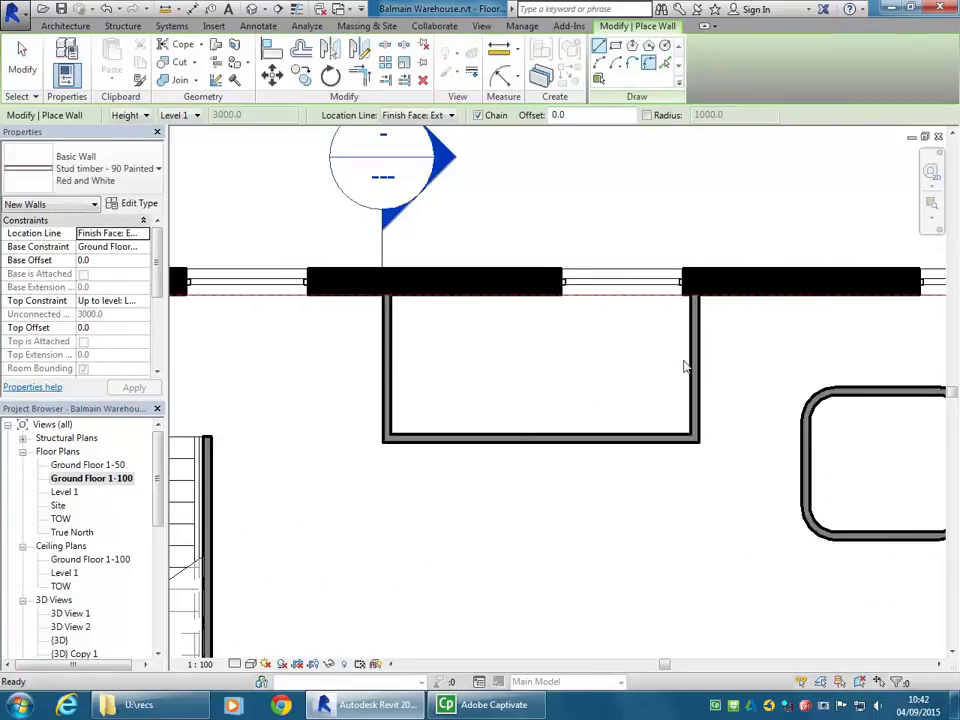
{"action": "left_click", "coordinate": [699, 418]}
{"action": "left_click", "coordinate": [681, 435]}
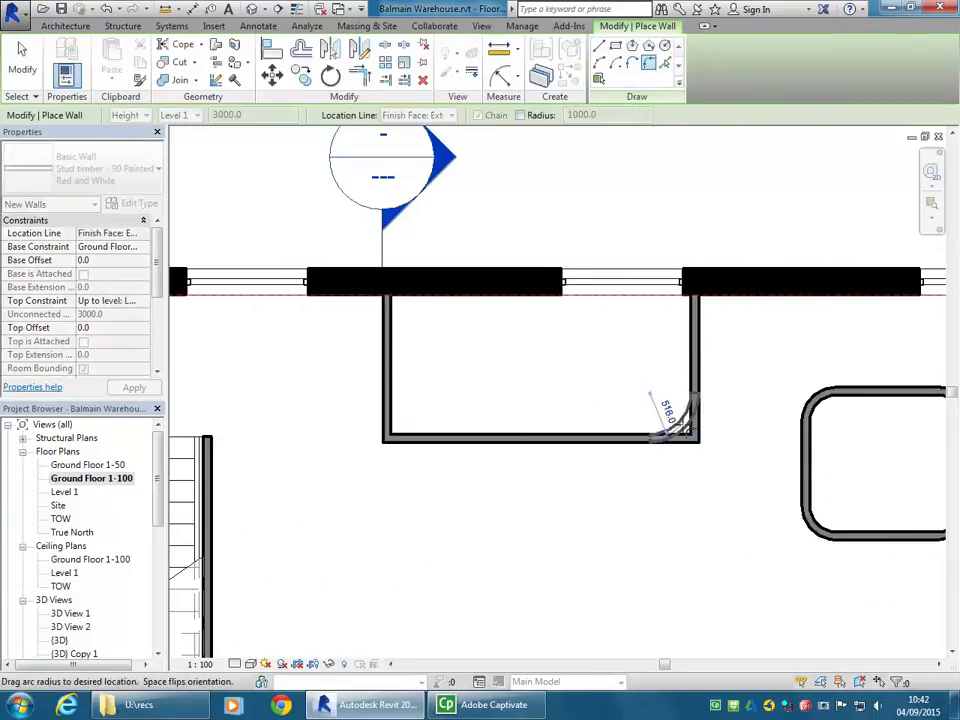
{"action": "left_click", "coordinate": [678, 423]}
{"action": "left_click", "coordinate": [439, 437]}
{"action": "left_click", "coordinate": [392, 410]}
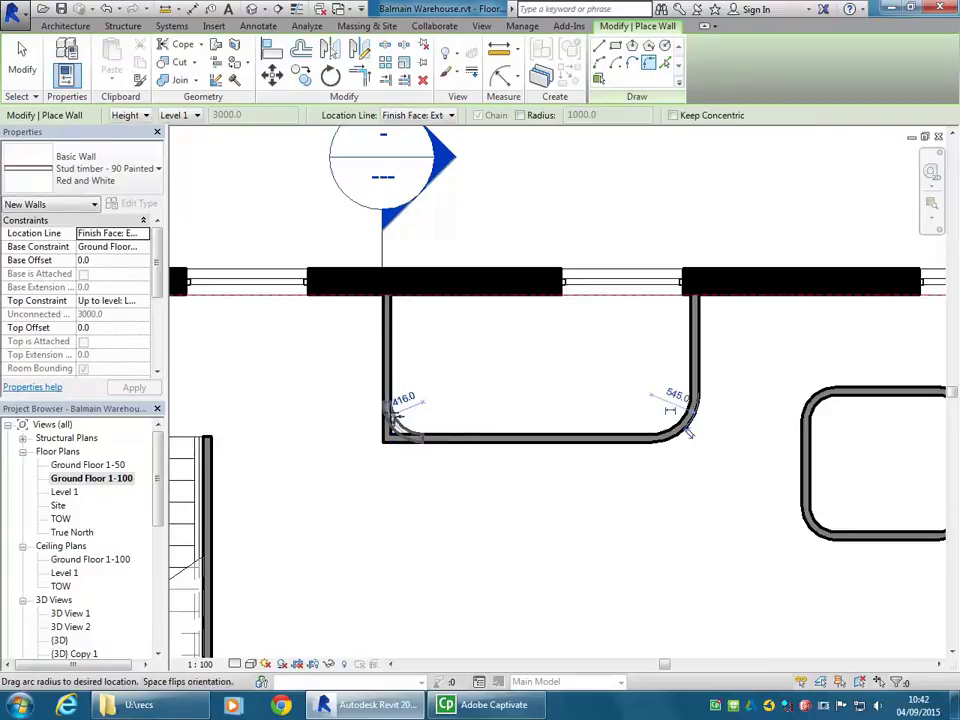
{"action": "left_click", "coordinate": [394, 412]}
{"action": "scroll", "coordinate": [445, 410], "scroll_direction": "down", "scroll_amount": 3}
{"action": "key", "text": "Escape"}
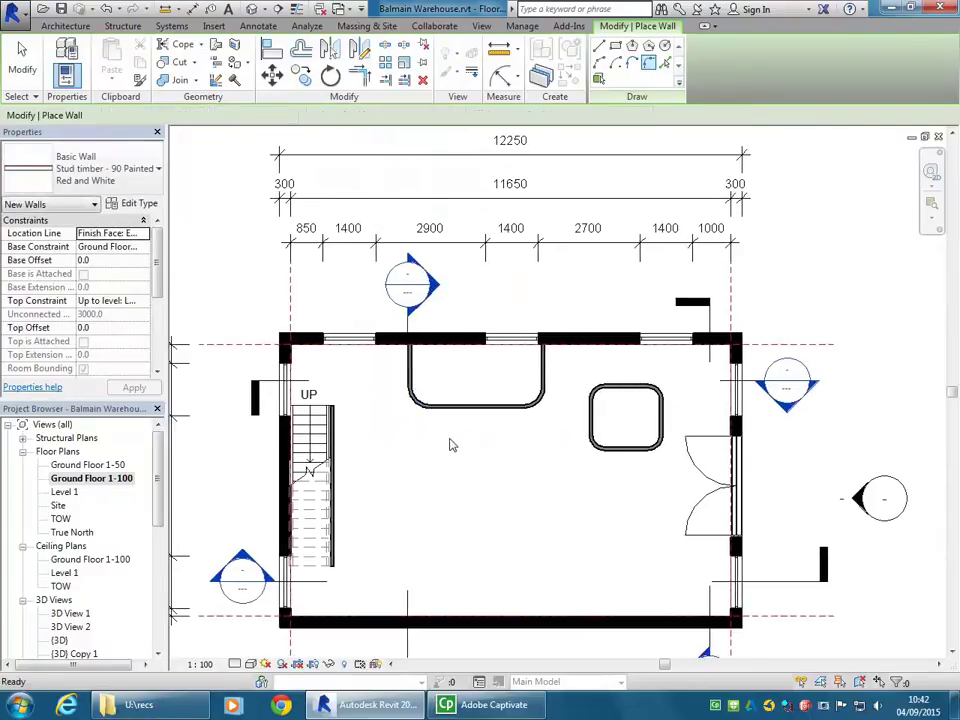
{"action": "key", "text": "Escape"}
{"action": "scroll", "coordinate": [452, 445], "scroll_direction": "up", "scroll_amount": 2}
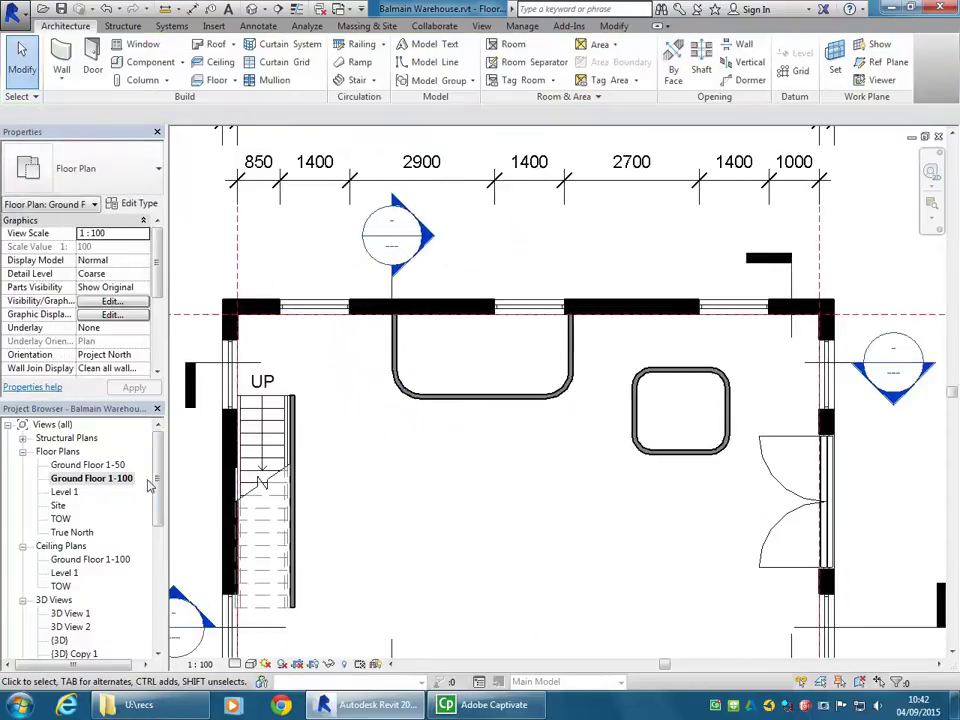
{"action": "scroll", "coordinate": [148, 484], "scroll_direction": "down", "scroll_amount": 3}
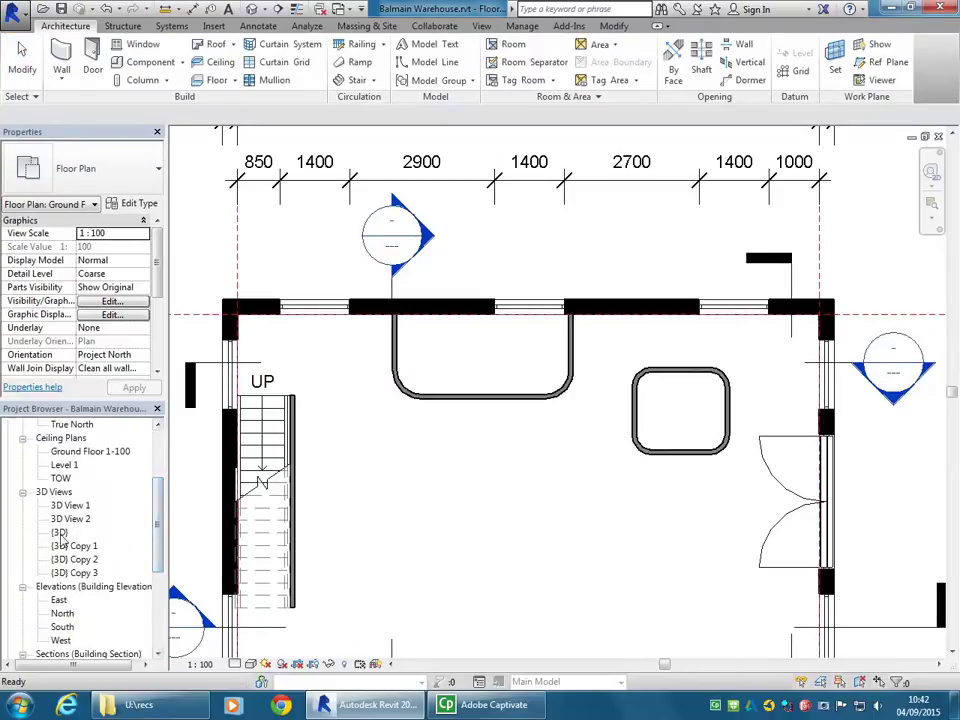
In {3D} Copy 3, set both red column walls' Location Line to Wall Centerline.
{"action": "double_click", "coordinate": [60, 533]}
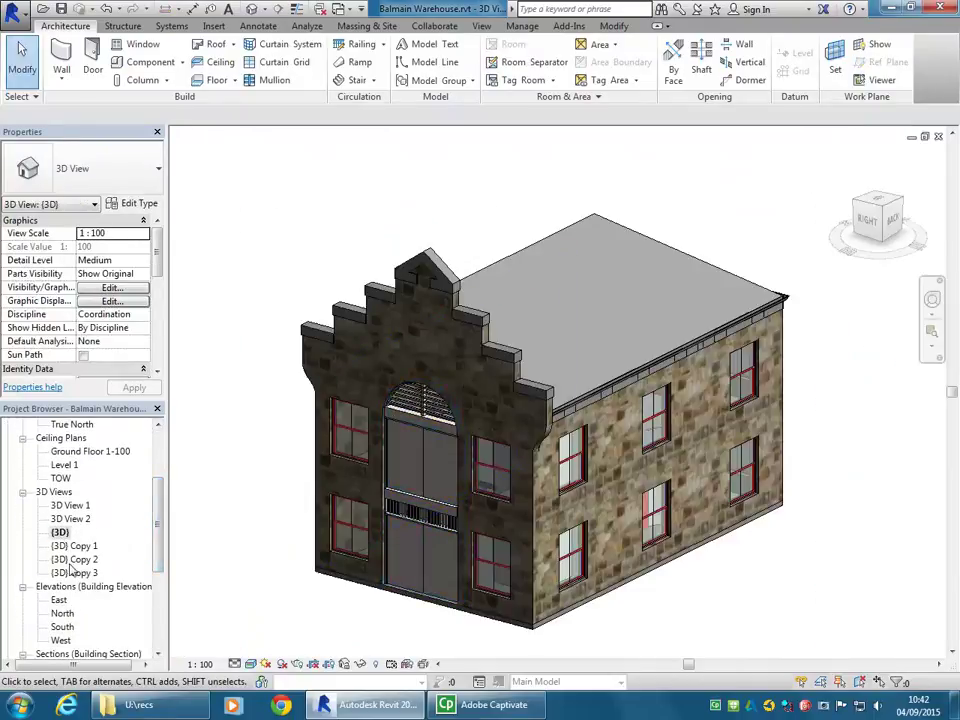
{"action": "double_click", "coordinate": [74, 572]}
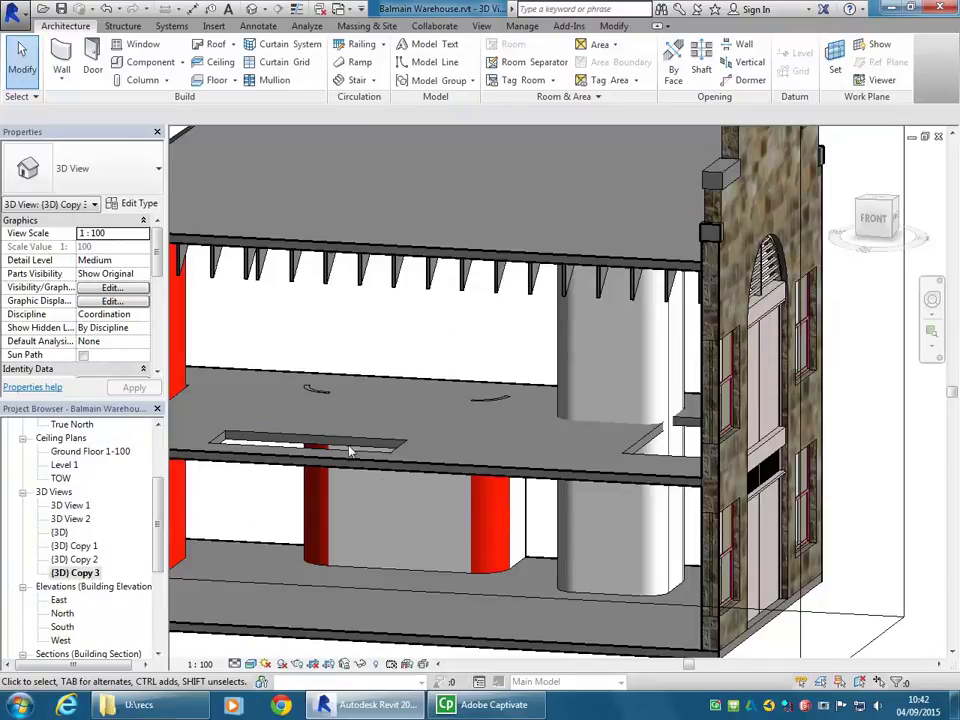
{"action": "scroll", "coordinate": [350, 452], "scroll_direction": "up", "scroll_amount": 4}
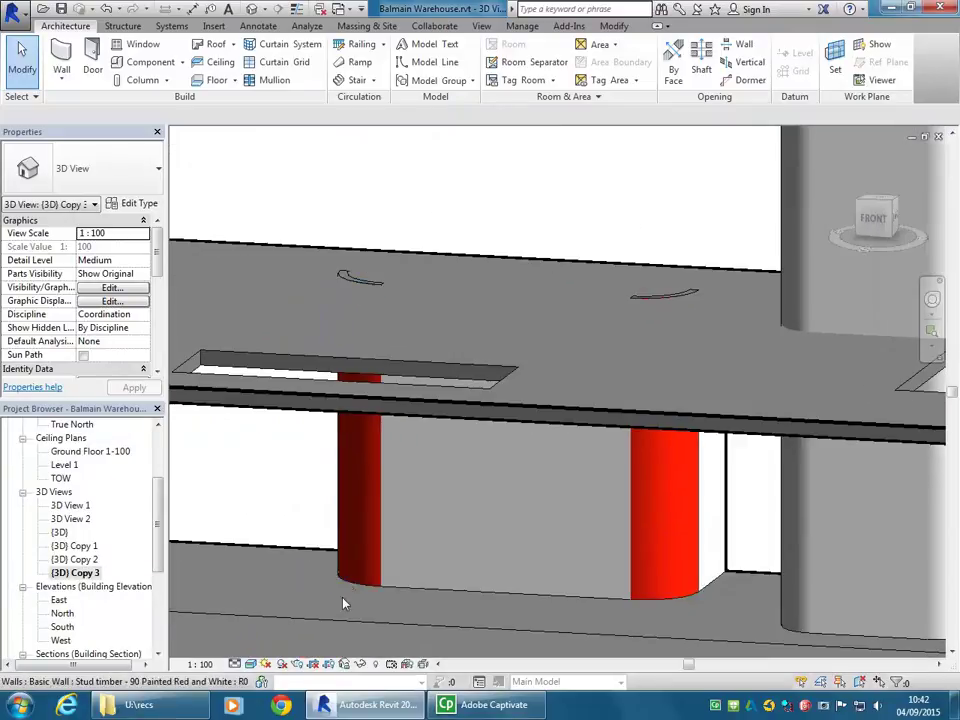
{"action": "left_click", "coordinate": [352, 586]}
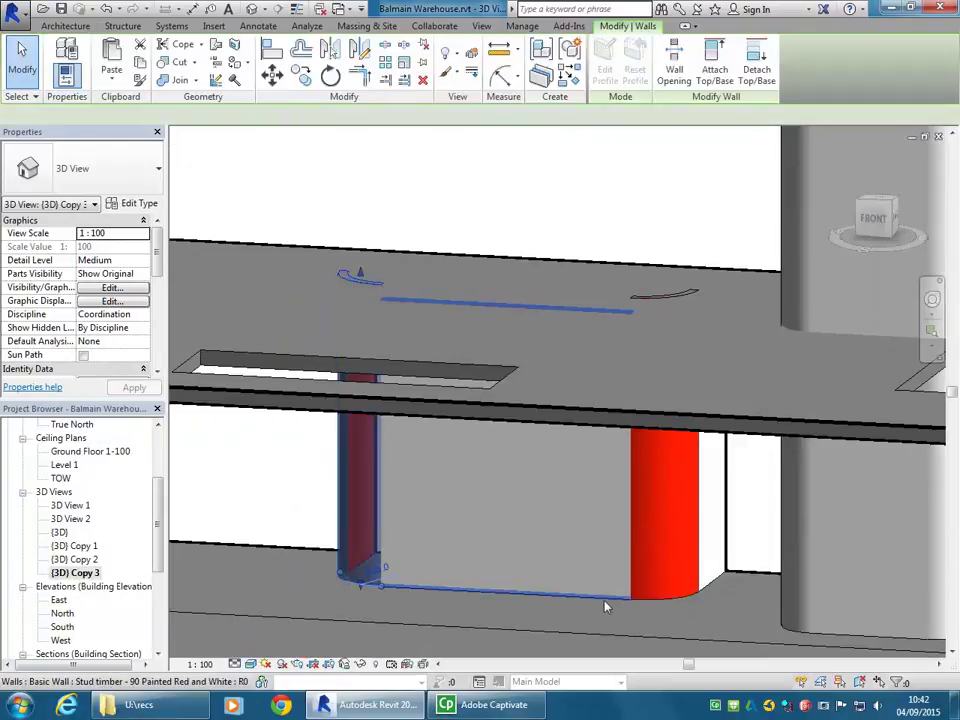
{"action": "left_click", "coordinate": [663, 600], "text": "ctrl"}
{"action": "left_click", "coordinate": [143, 233]}
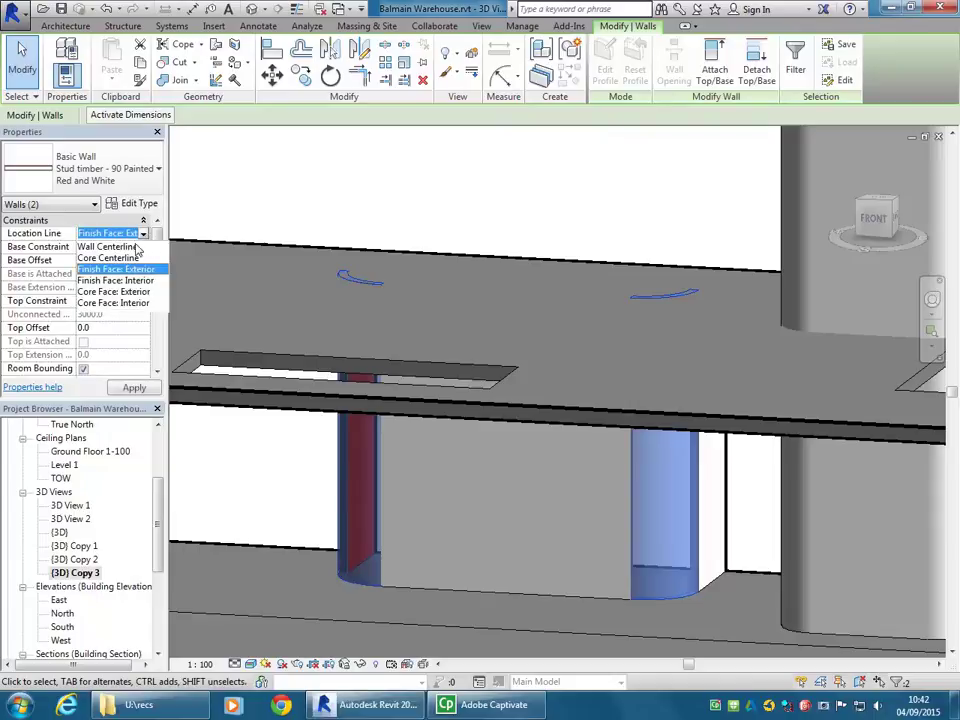
{"action": "left_click", "coordinate": [135, 247]}
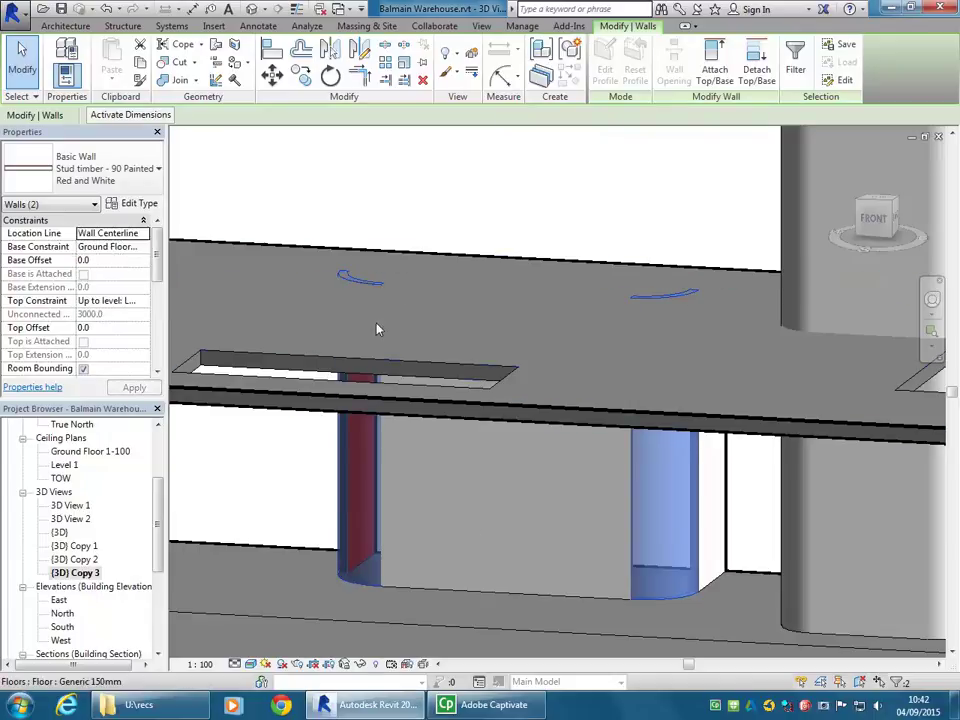
Attach both column walls' tops to the floor slab above.
{"action": "left_click", "coordinate": [714, 64]}
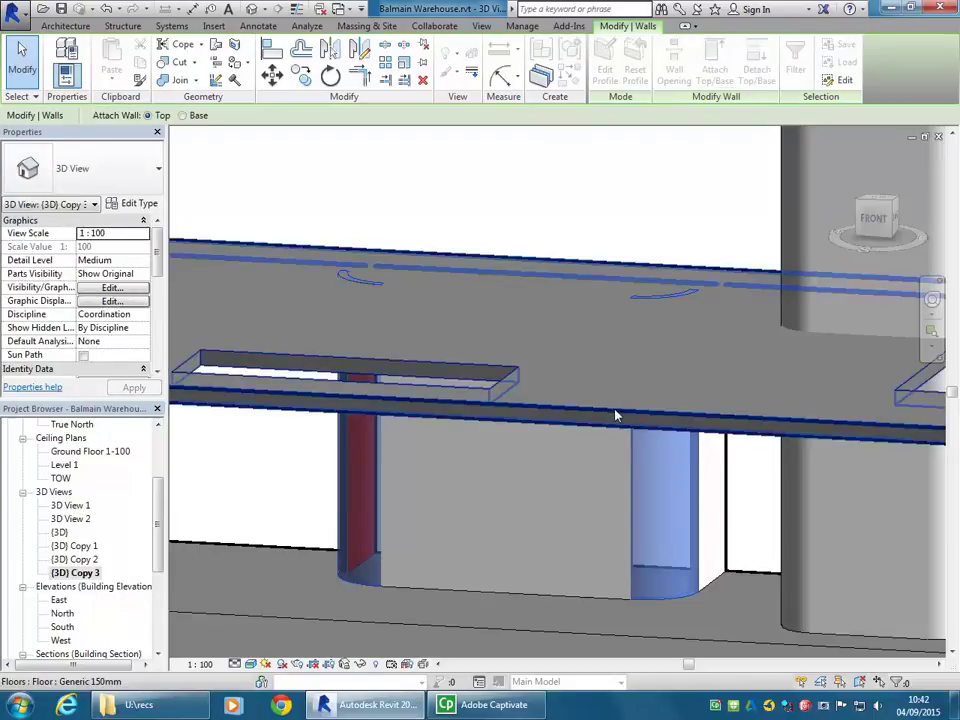
{"action": "left_click", "coordinate": [615, 415]}
{"action": "key", "text": "Escape"}
{"action": "key", "text": "Escape"}
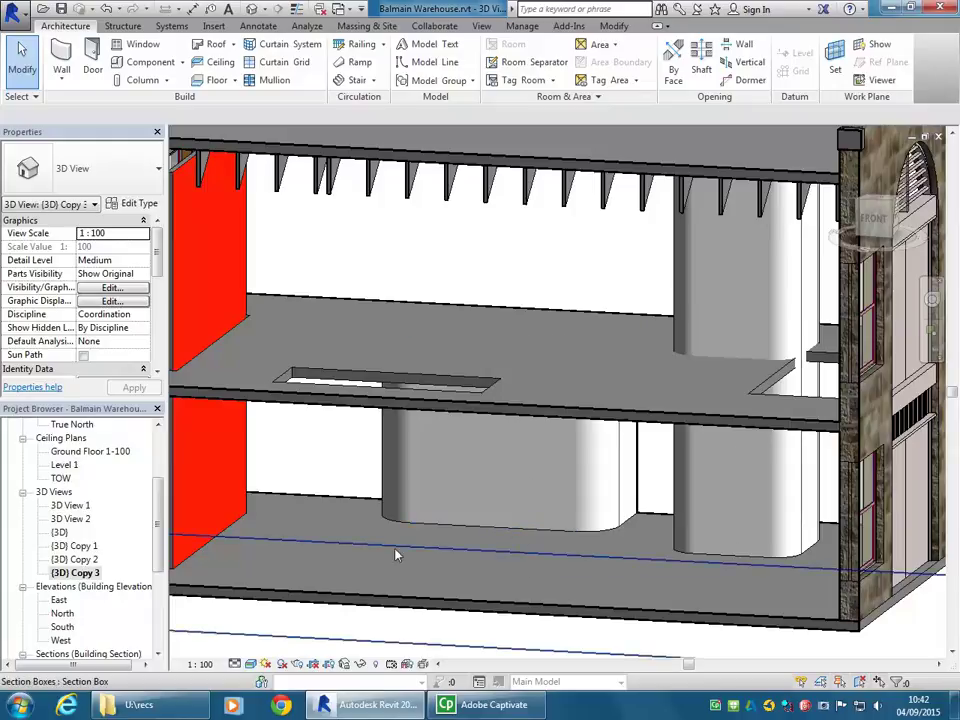
{"action": "middle_click_drag", "start_coordinate": [347, 411], "coordinate": [296, 347], "text": "shift"}
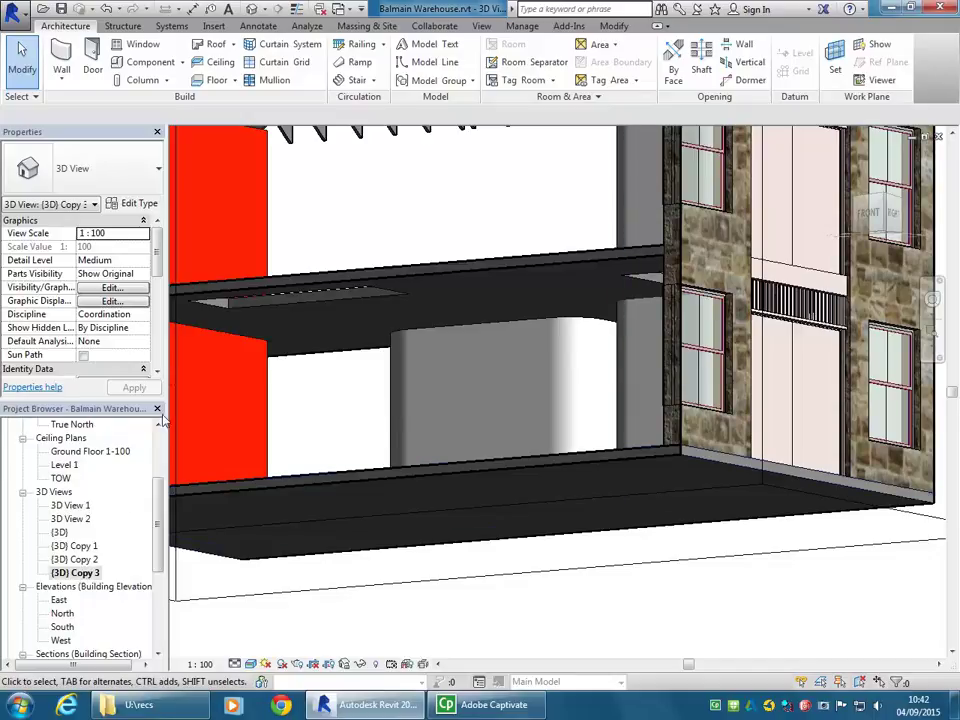
{"action": "scroll", "coordinate": [80, 500], "scroll_direction": "up", "scroll_amount": 3}
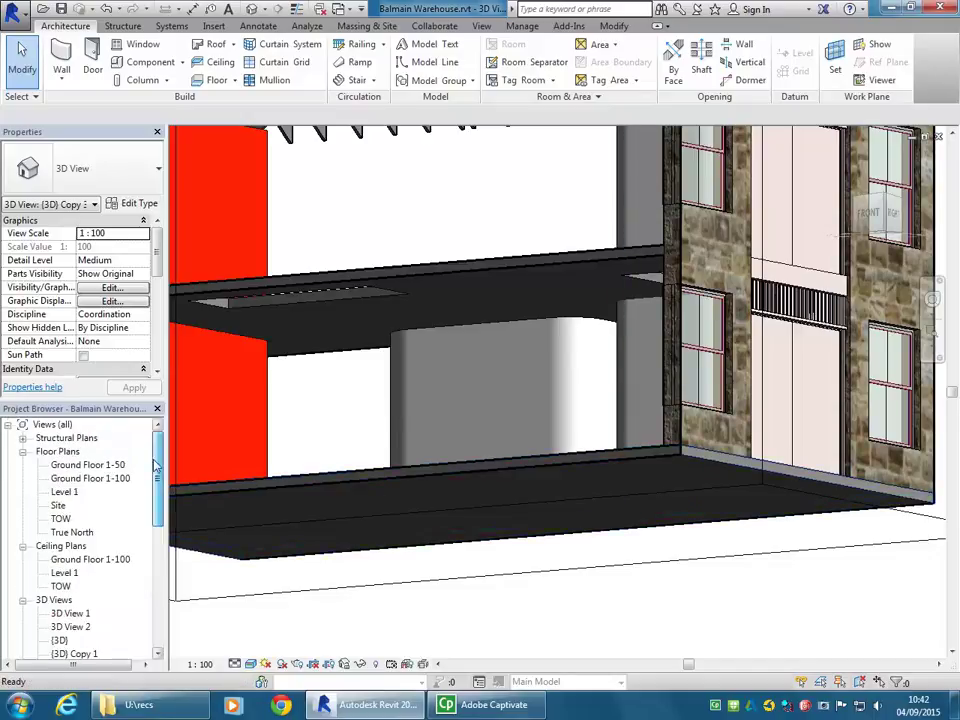
End on the Ground Floor 1-100 ceiling plan, centred and zoomed on the partition enclosure.
{"action": "double_click", "coordinate": [91, 560]}
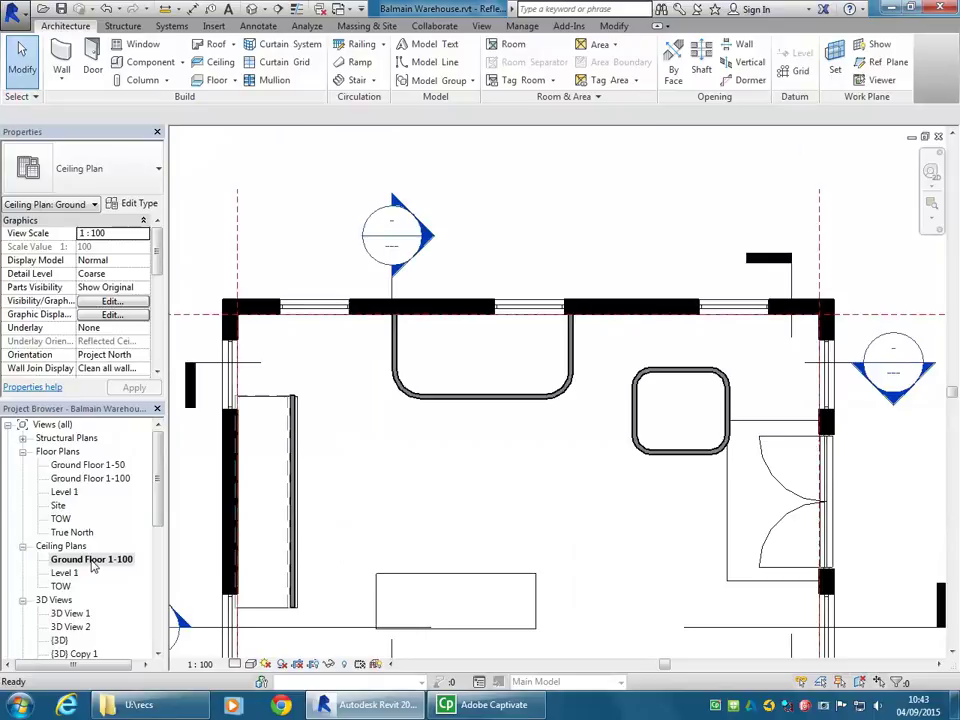
{"action": "double_click", "coordinate": [88, 479]}
{"action": "double_click", "coordinate": [91, 559]}
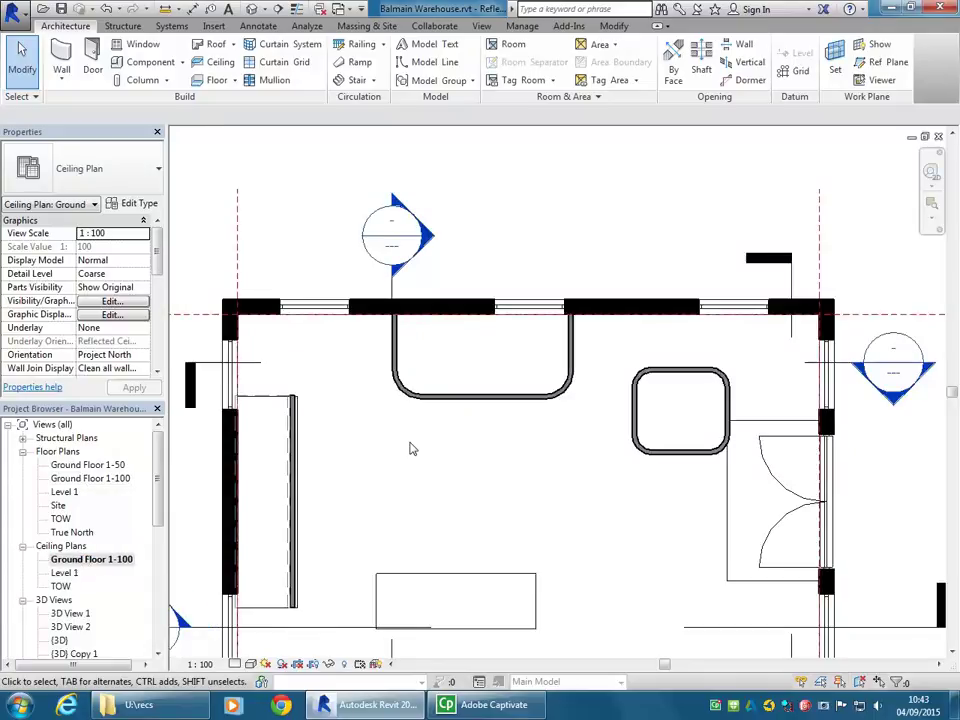
{"action": "scroll", "coordinate": [410, 412], "scroll_direction": "down", "scroll_amount": 2}
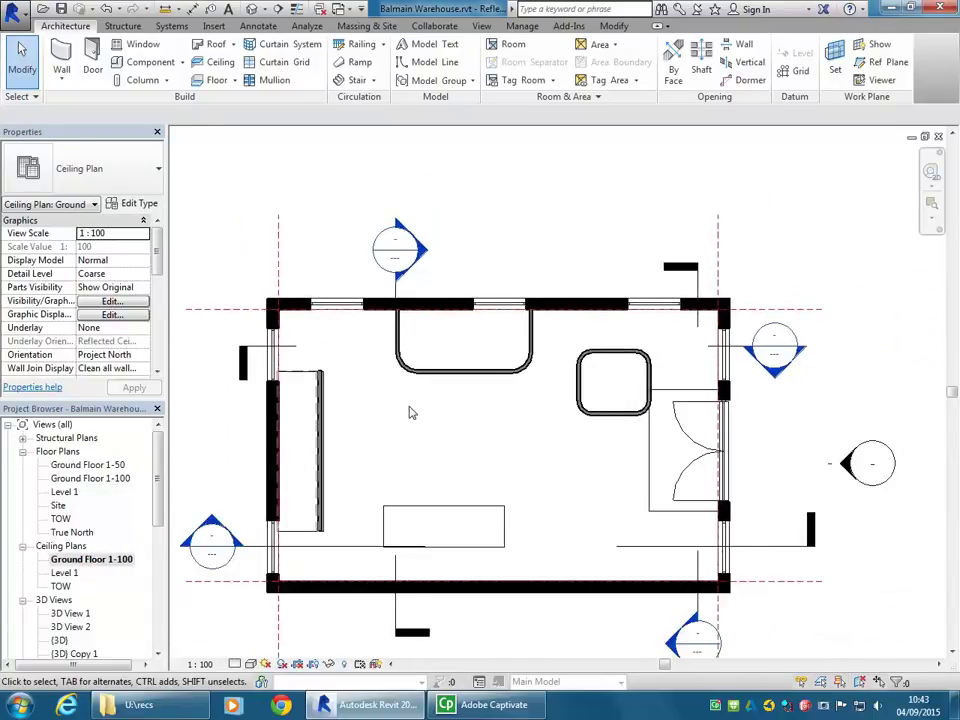
{"action": "middle_click_drag", "start_coordinate": [410, 412], "coordinate": [441, 364]}
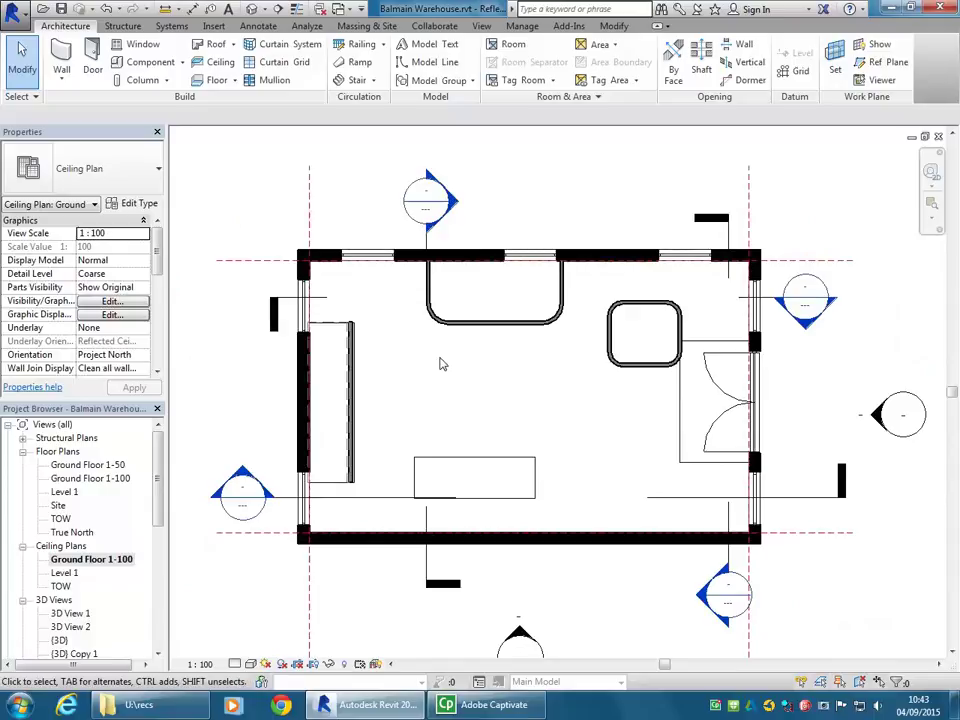
{"action": "double_click", "coordinate": [88, 480]}
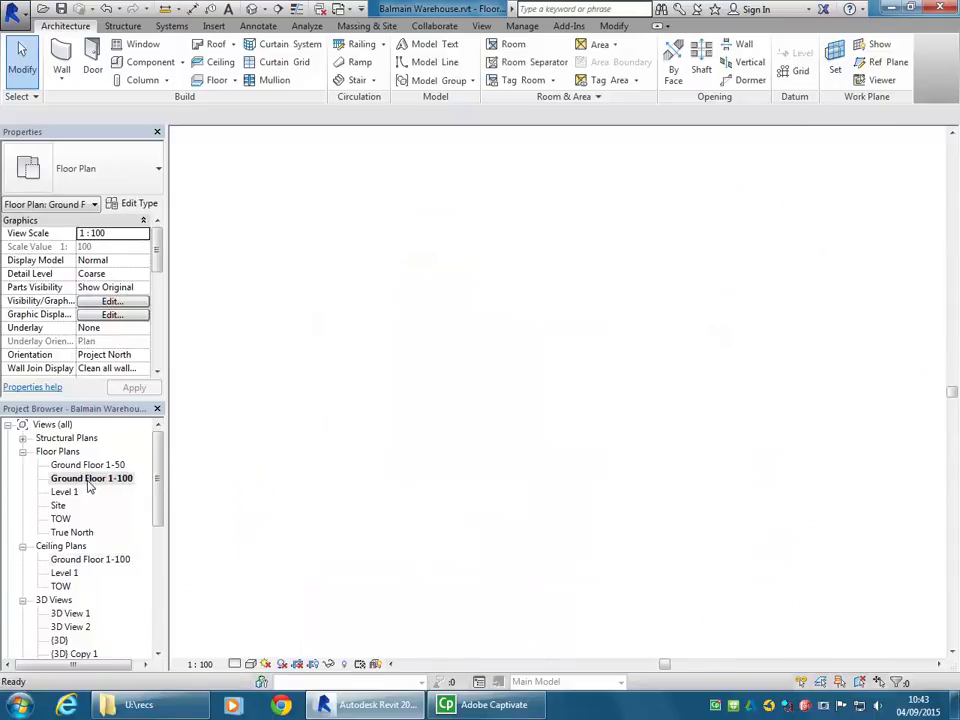
{"action": "double_click", "coordinate": [86, 561]}
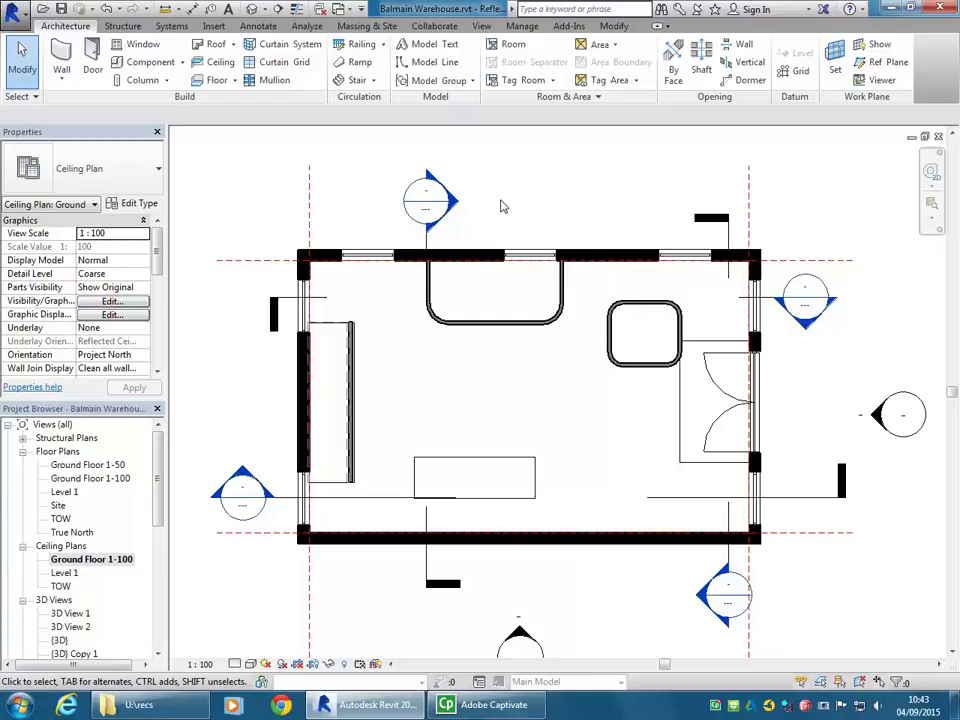
{"action": "scroll", "coordinate": [503, 207], "scroll_direction": "up", "scroll_amount": 1}
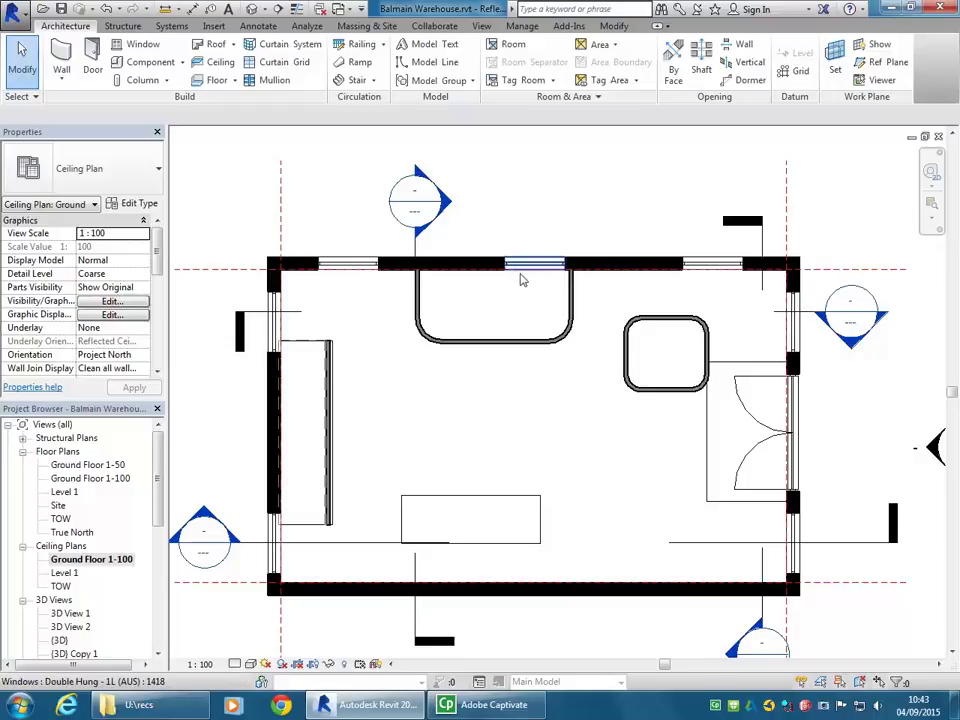
{"action": "scroll", "coordinate": [525, 272], "scroll_direction": "up", "scroll_amount": 2}
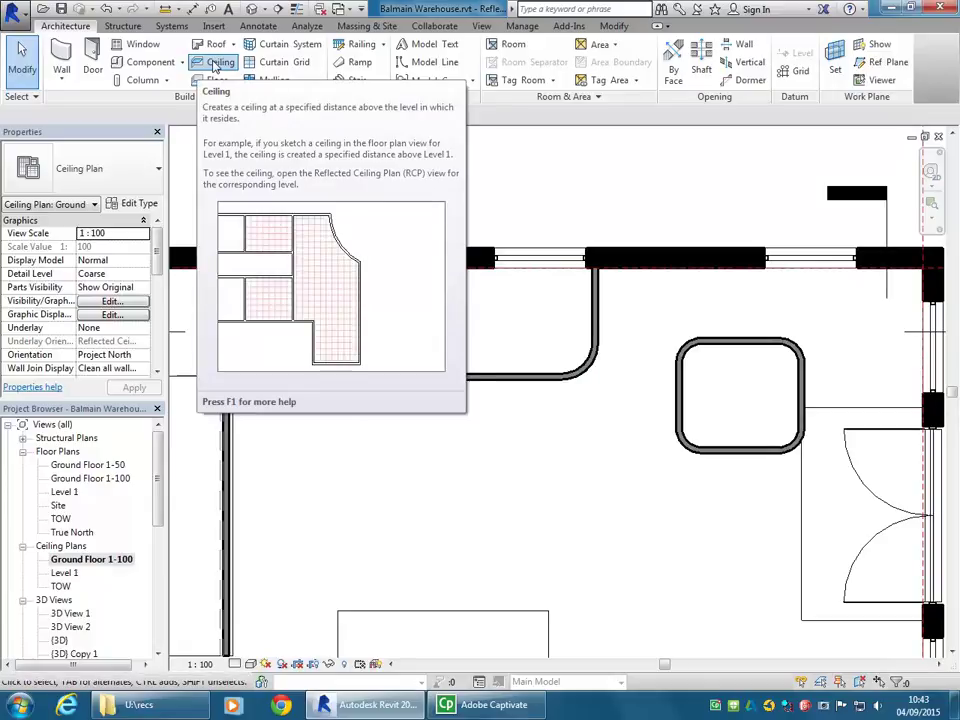
Undo a stray ceiling, then restart Ceiling with Compound Ceiling Plain at 2600.0 offset.
{"action": "left_click", "coordinate": [215, 63]}
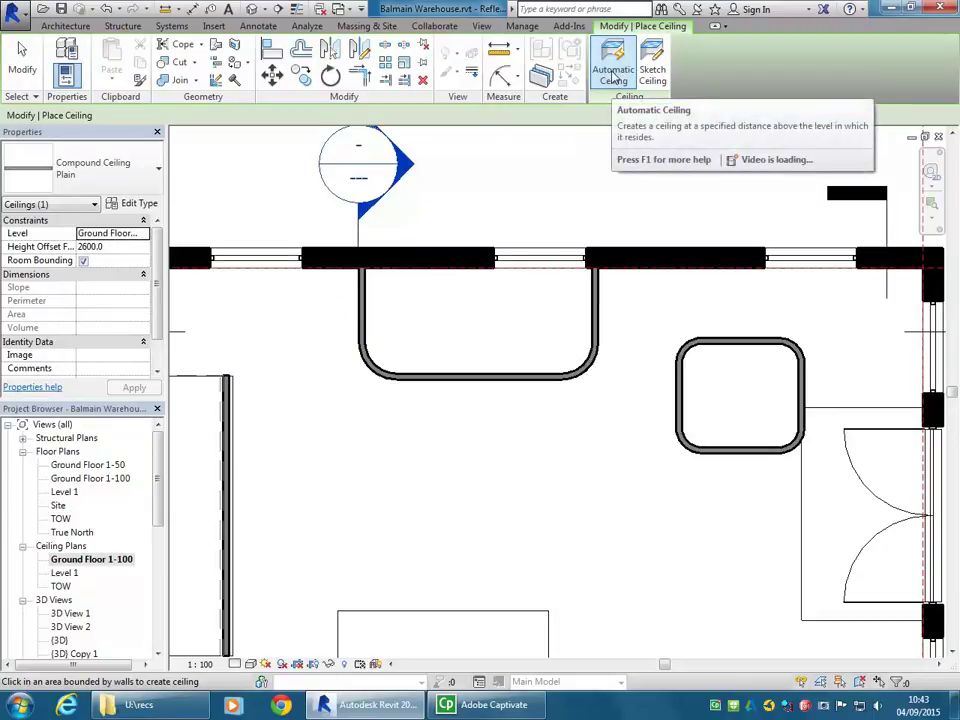
{"action": "scroll", "coordinate": [491, 315], "scroll_direction": "down", "scroll_amount": 3}
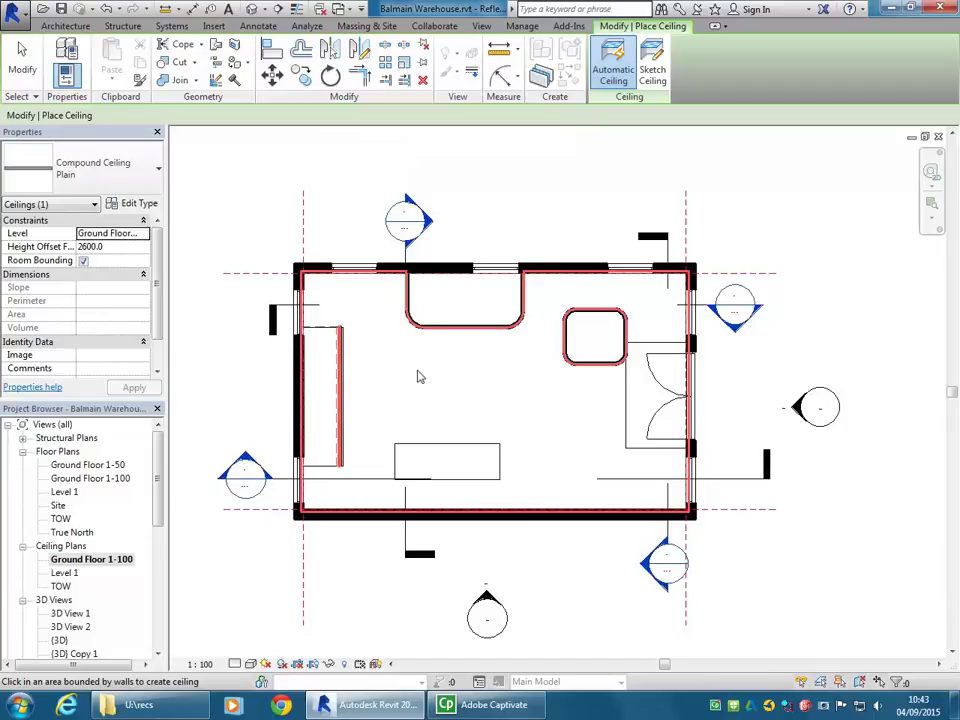
{"action": "scroll", "coordinate": [419, 376], "scroll_direction": "up", "scroll_amount": 2}
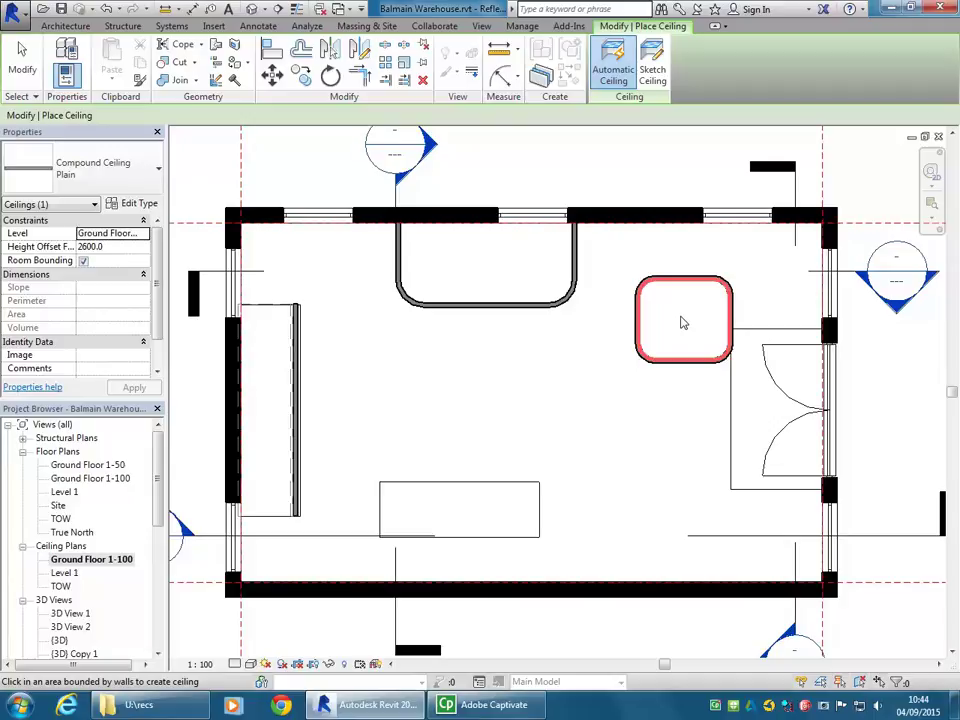
{"action": "scroll", "coordinate": [474, 484], "scroll_direction": "down", "scroll_amount": 3}
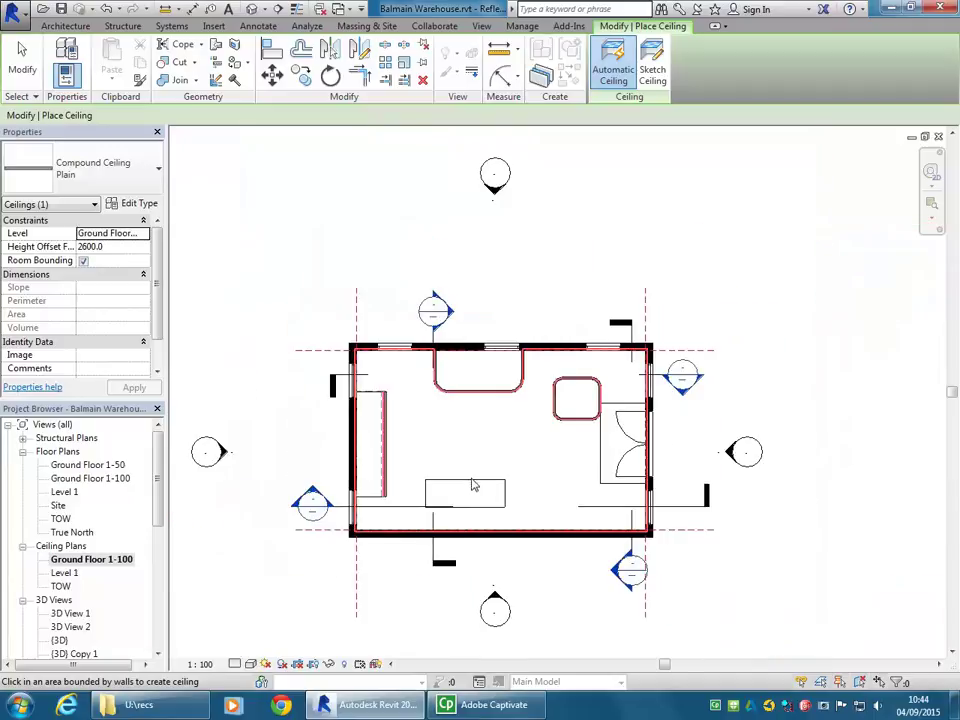
{"action": "scroll", "coordinate": [474, 484], "scroll_direction": "up", "scroll_amount": 3}
{"action": "key", "text": "Escape"}
{"action": "key", "text": "Escape"}
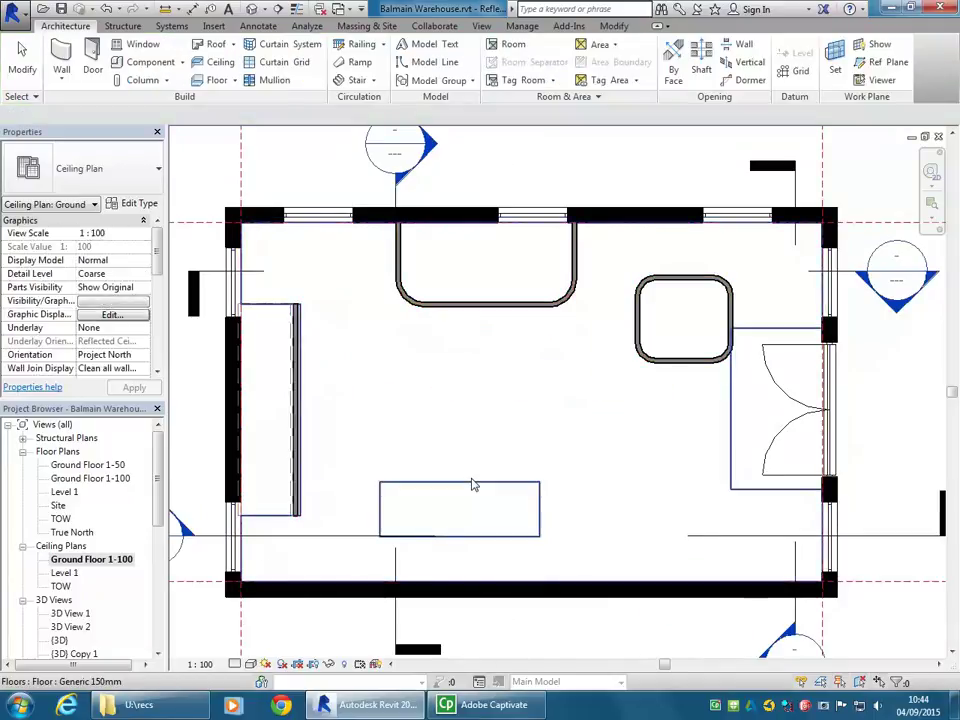
{"action": "middle_click_drag", "start_coordinate": [497, 176], "coordinate": [476, 221]}
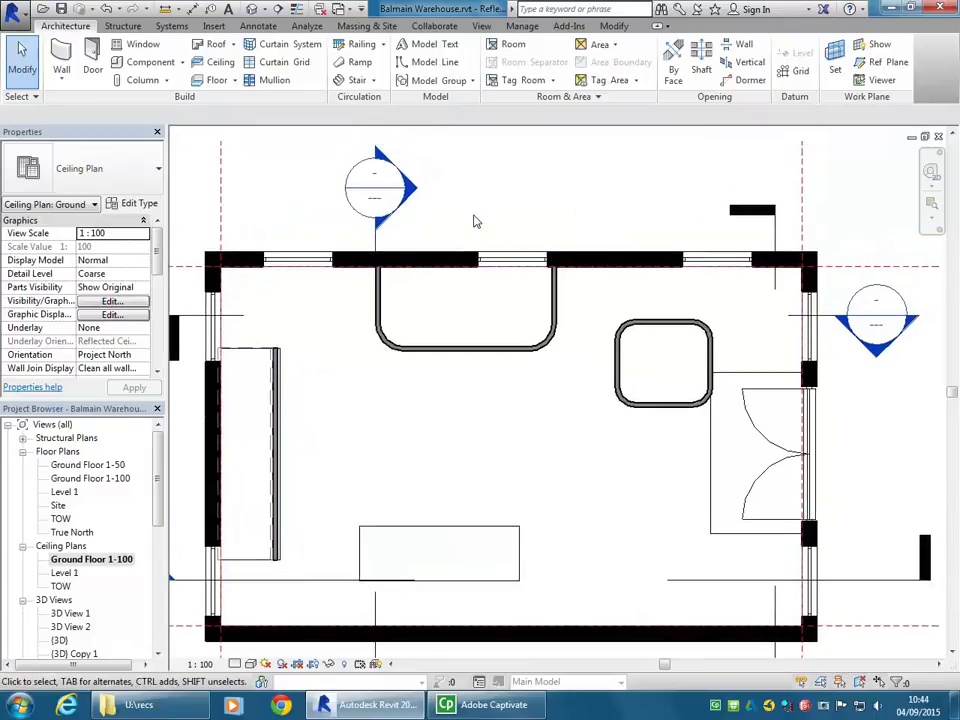
{"action": "left_click", "coordinate": [106, 9]}
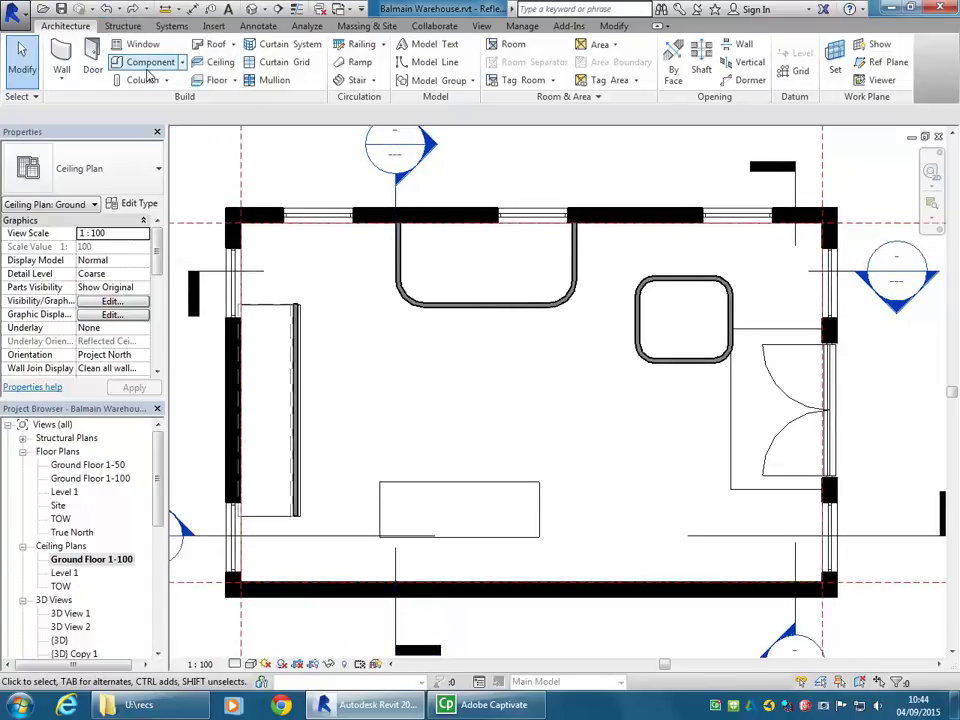
{"action": "left_click", "coordinate": [216, 62]}
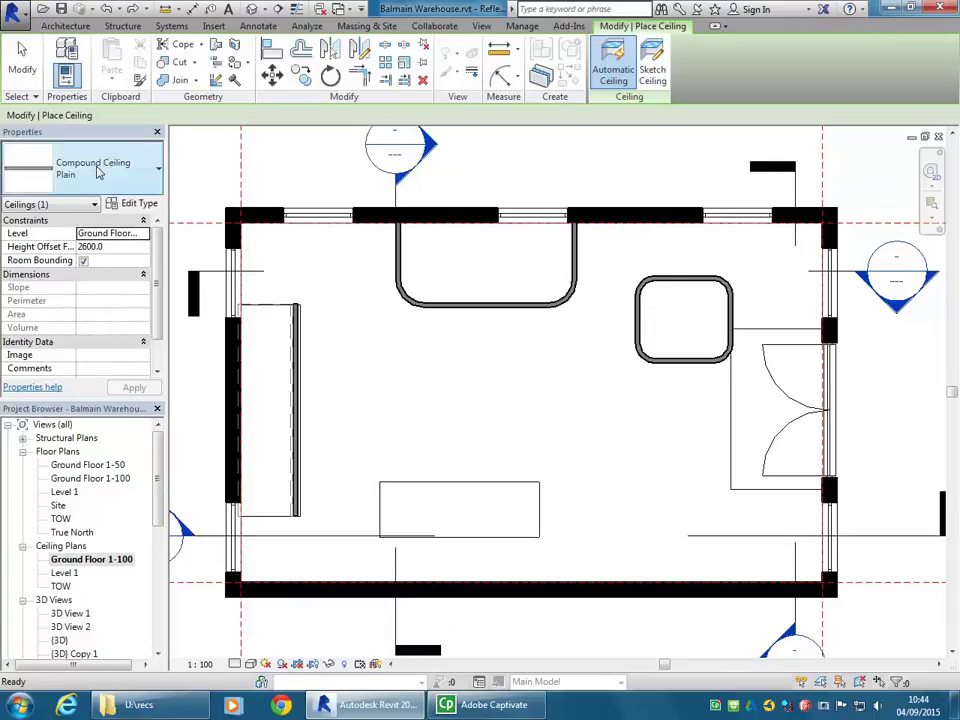
Choose the 600 x 600mm Grid ceiling type and place it in the top alcove and rounded bay.
{"action": "left_click", "coordinate": [90, 185]}
{"action": "scroll", "coordinate": [85, 200], "scroll_direction": "up", "scroll_amount": 1}
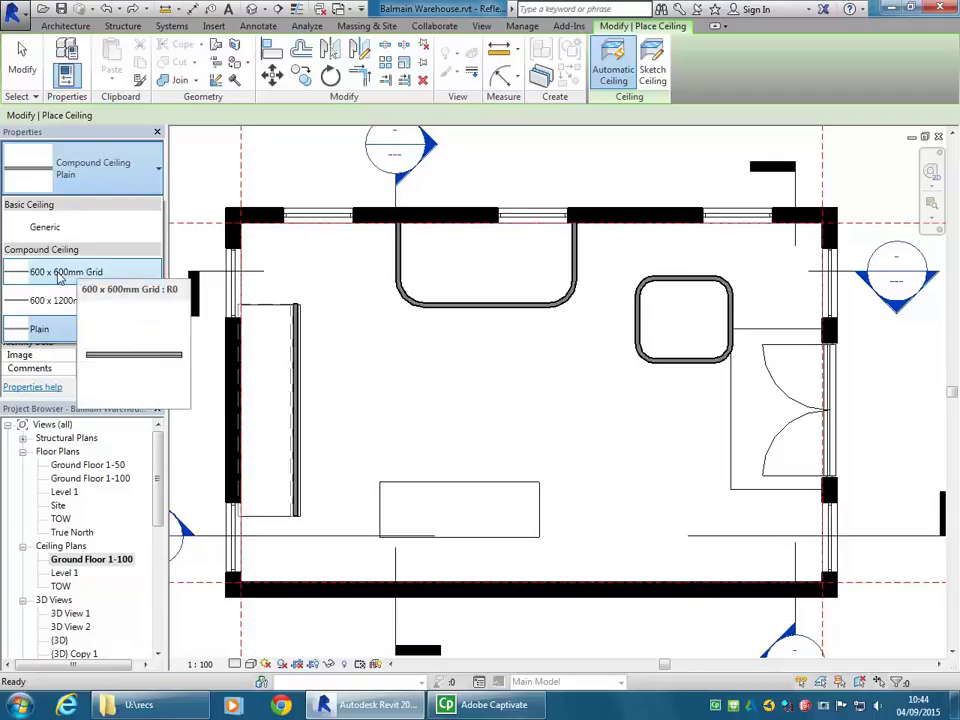
{"action": "left_click", "coordinate": [62, 272]}
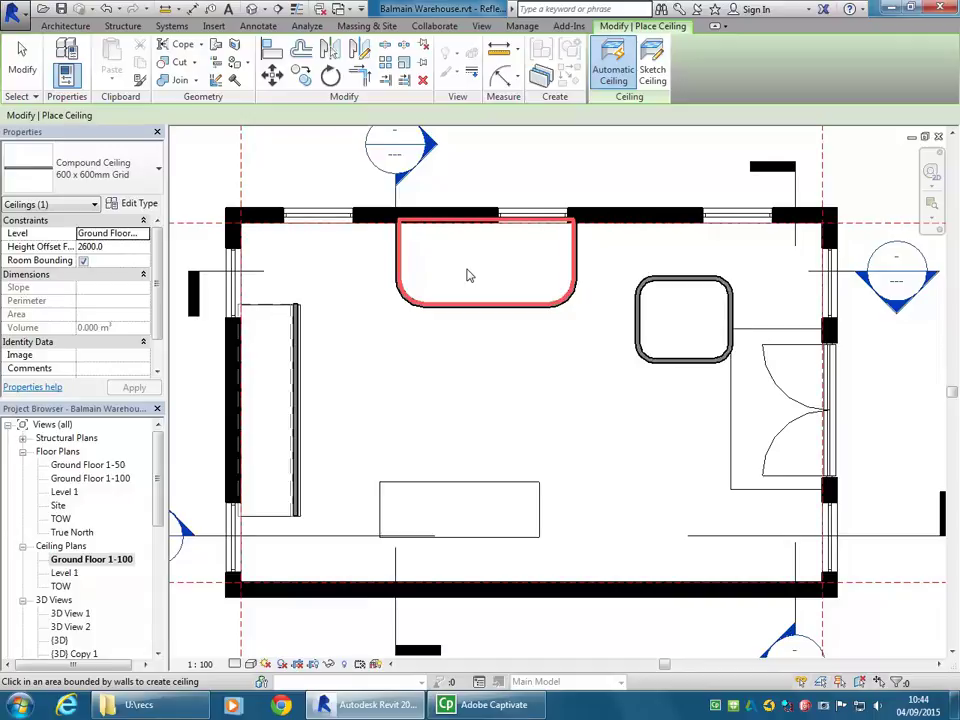
{"action": "left_click", "coordinate": [467, 275]}
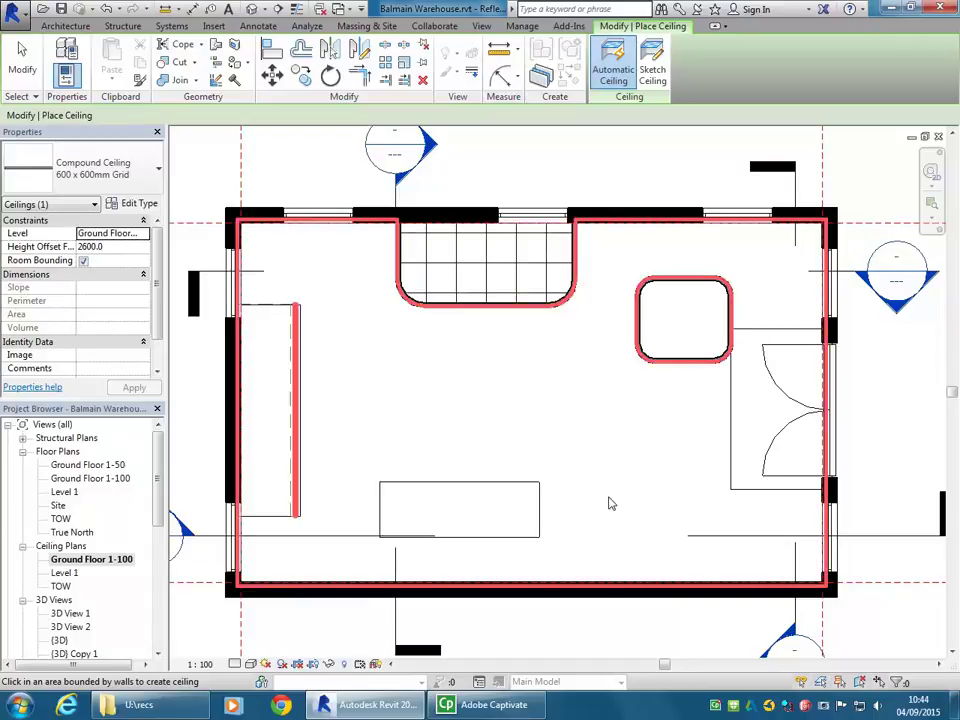
{"action": "left_click", "coordinate": [682, 330]}
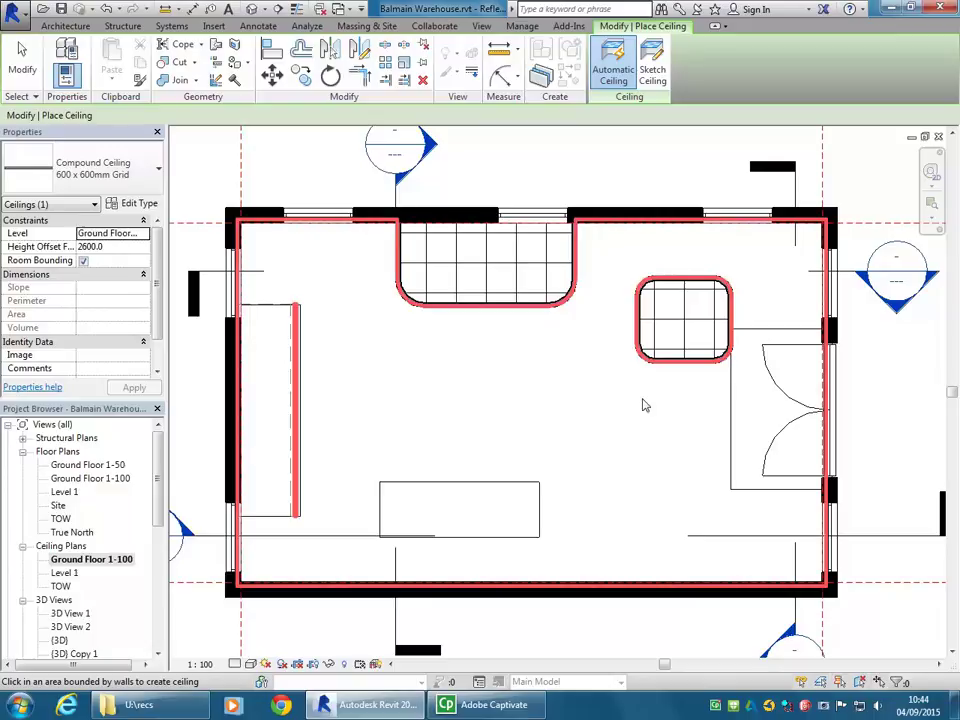
{"action": "key", "text": "Escape"}
{"action": "key", "text": "Escape"}
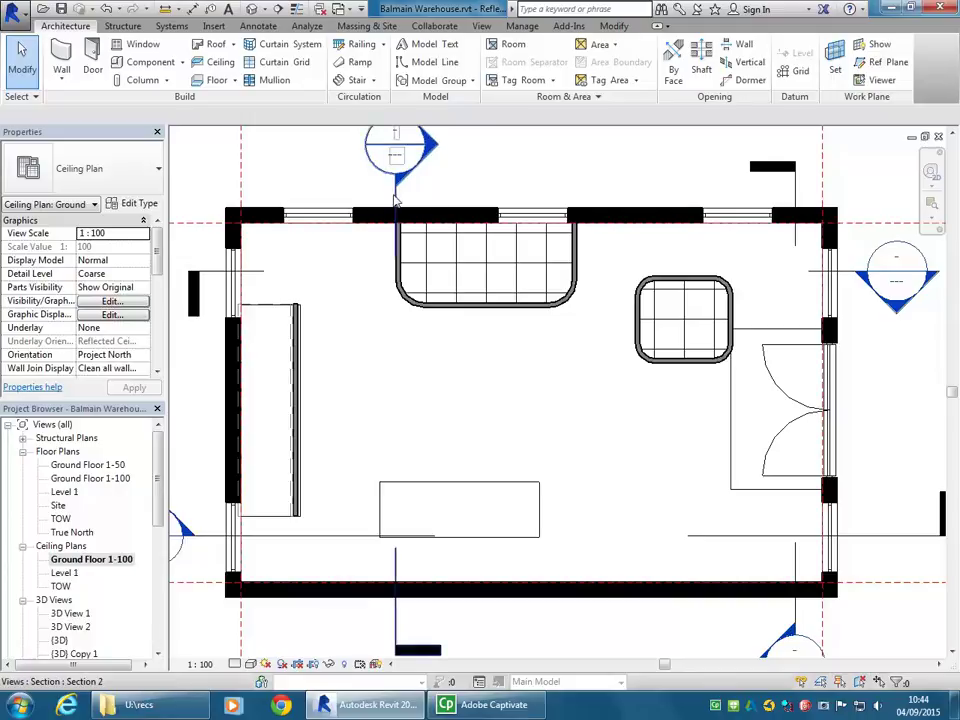
Undo the two grid ceilings placed in the rounded bay and top alcove.
{"action": "left_click", "coordinate": [395, 200]}
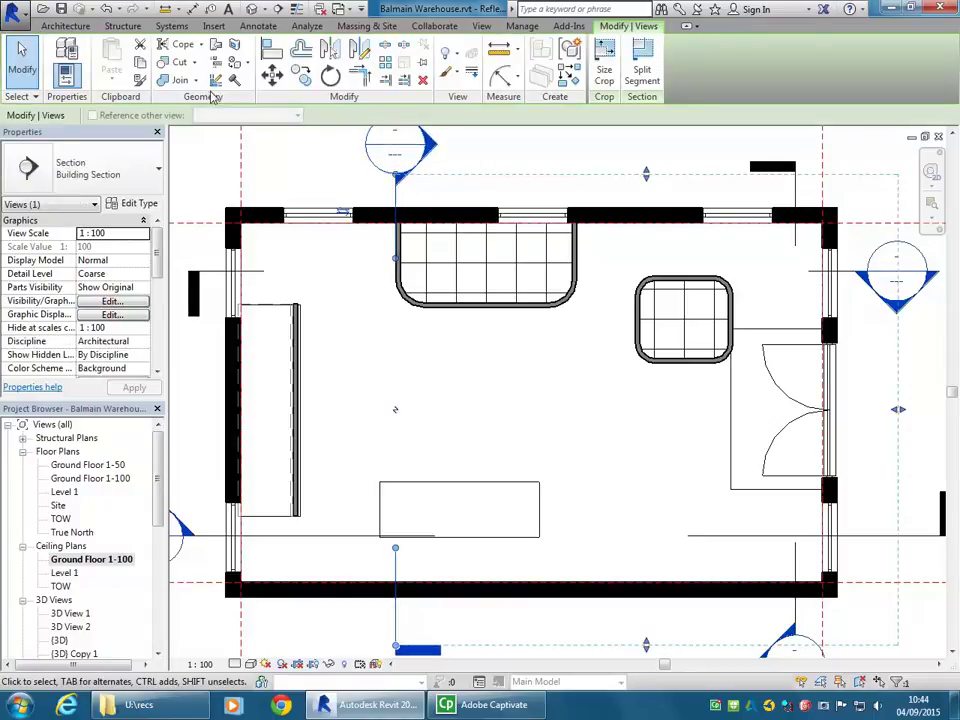
{"action": "left_click", "coordinate": [106, 9]}
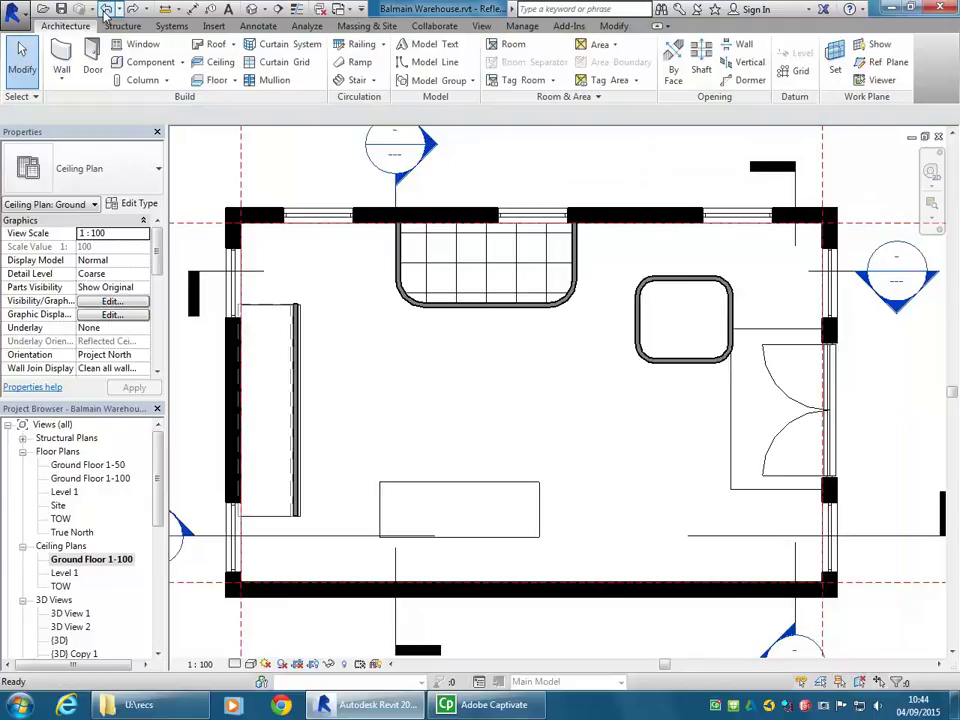
{"action": "left_click", "coordinate": [106, 9]}
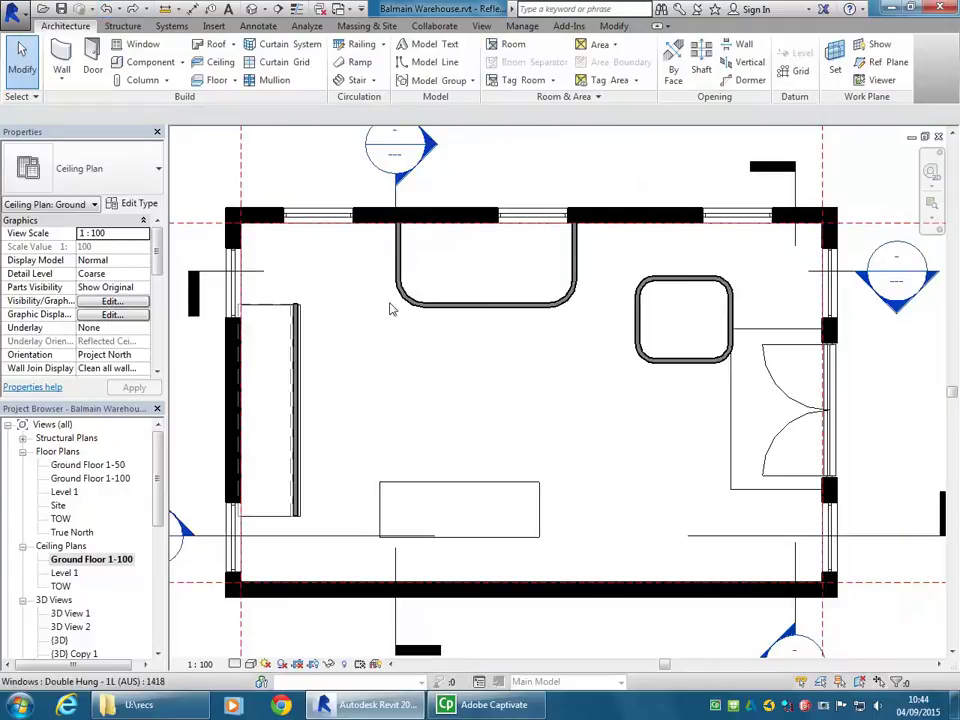
Place a Compound Ceiling Plain ceiling in the top alcove and dismiss the duplicate-instance warning.
{"action": "left_click", "coordinate": [219, 62]}
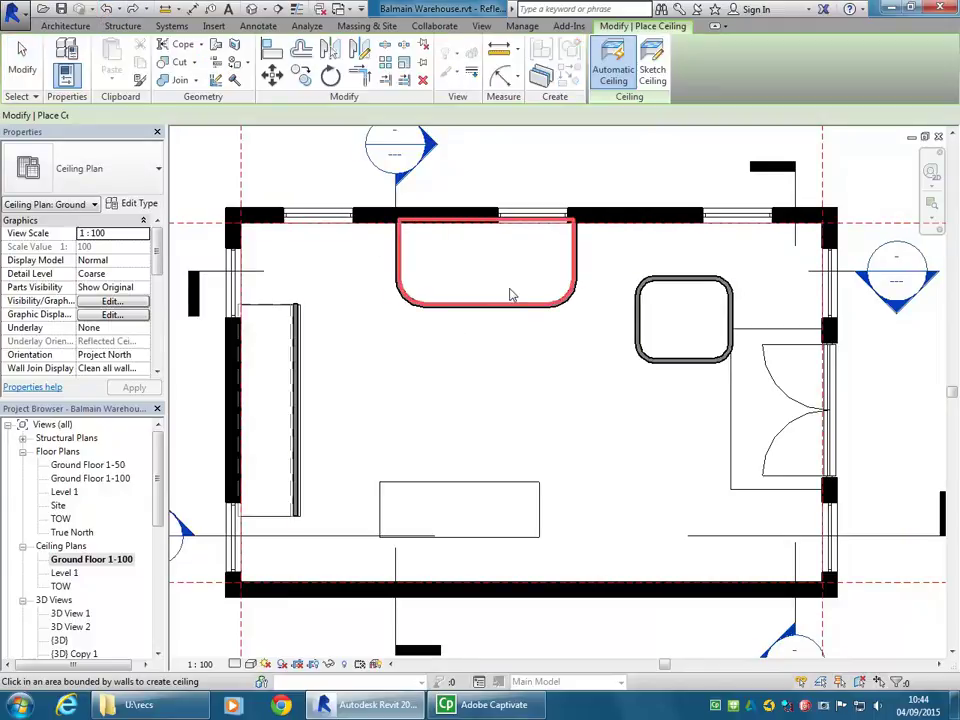
{"action": "left_click", "coordinate": [122, 180]}
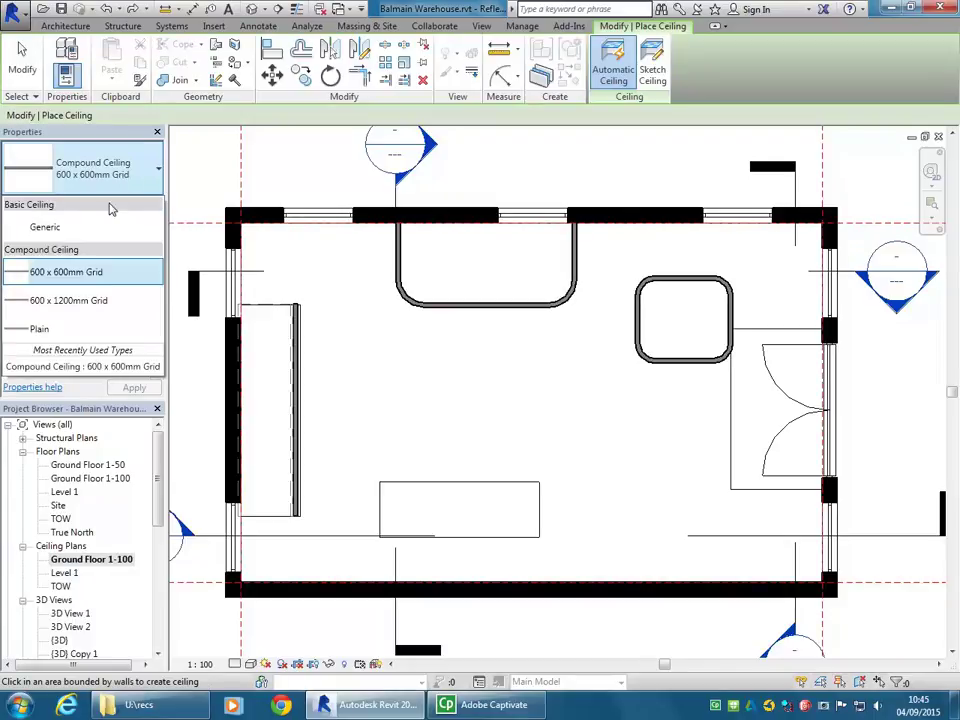
{"action": "left_click", "coordinate": [62, 338]}
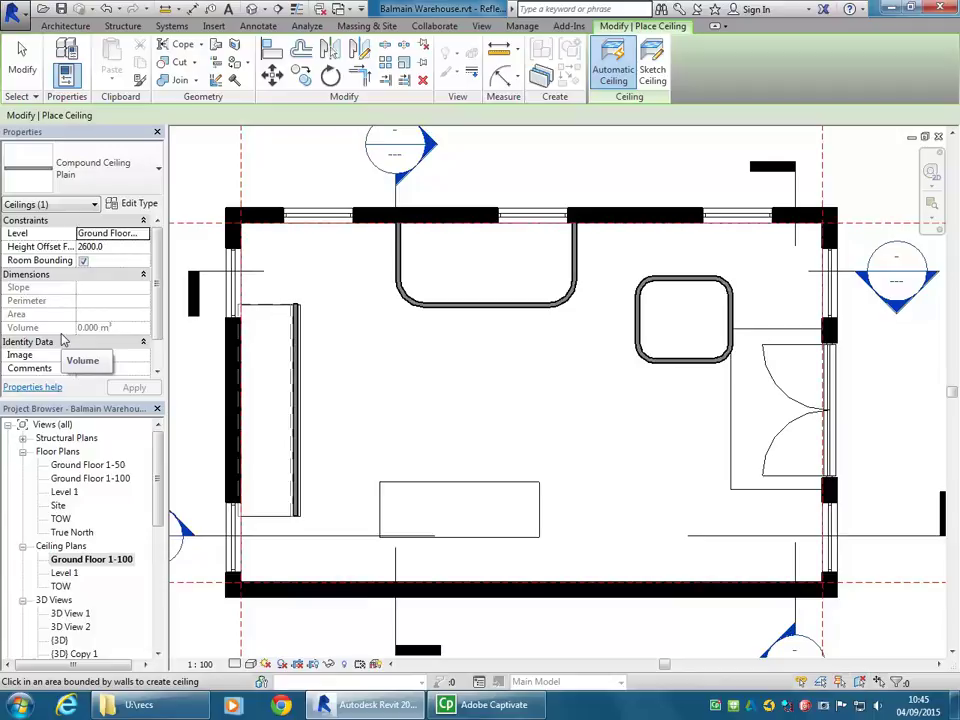
{"action": "scroll", "coordinate": [443, 416], "scroll_direction": "down", "scroll_amount": 1}
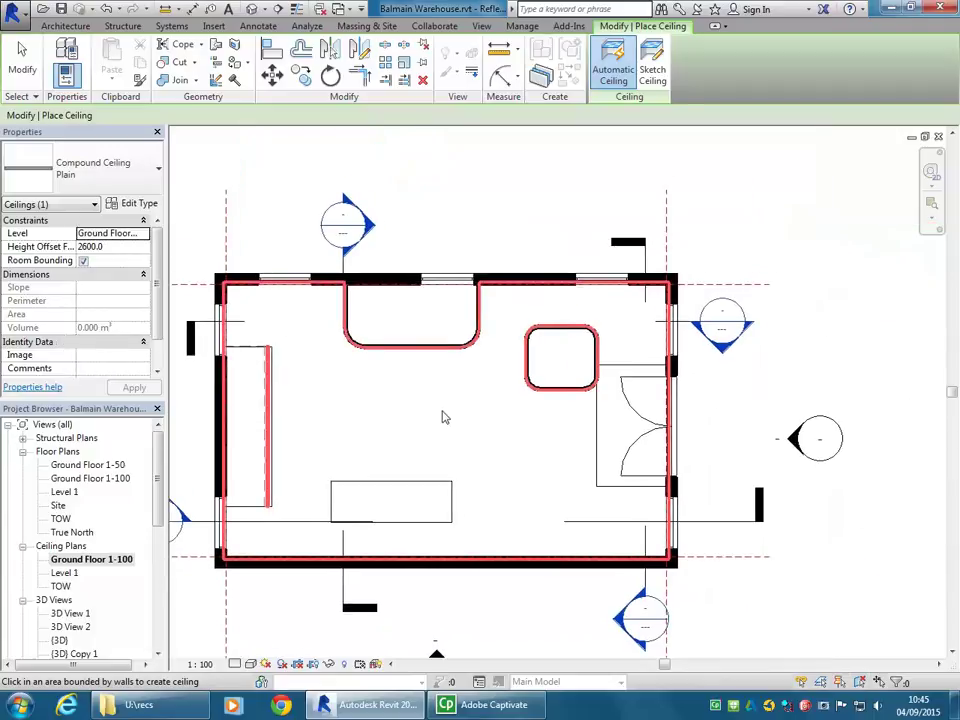
{"action": "scroll", "coordinate": [381, 412], "scroll_direction": "up", "scroll_amount": 1}
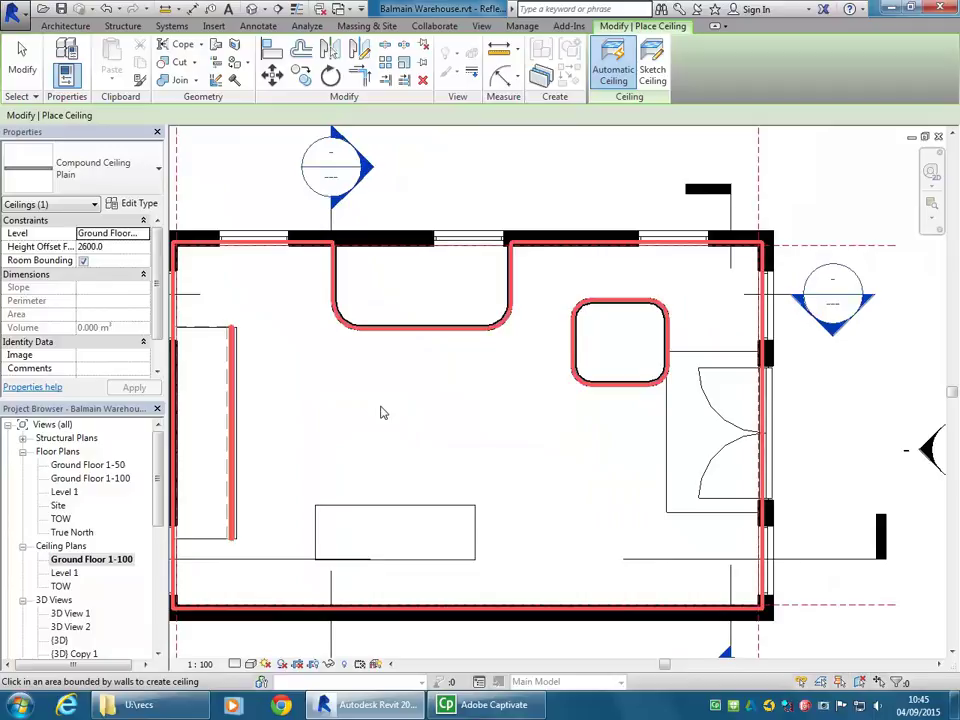
{"action": "left_click", "coordinate": [373, 272]}
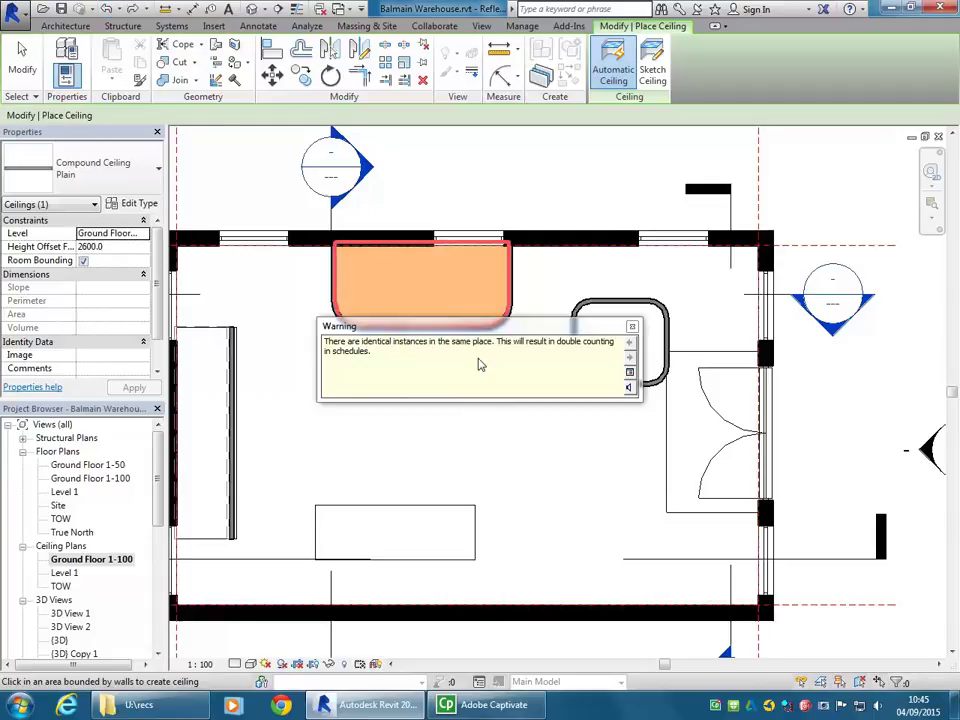
{"action": "left_click", "coordinate": [631, 326]}
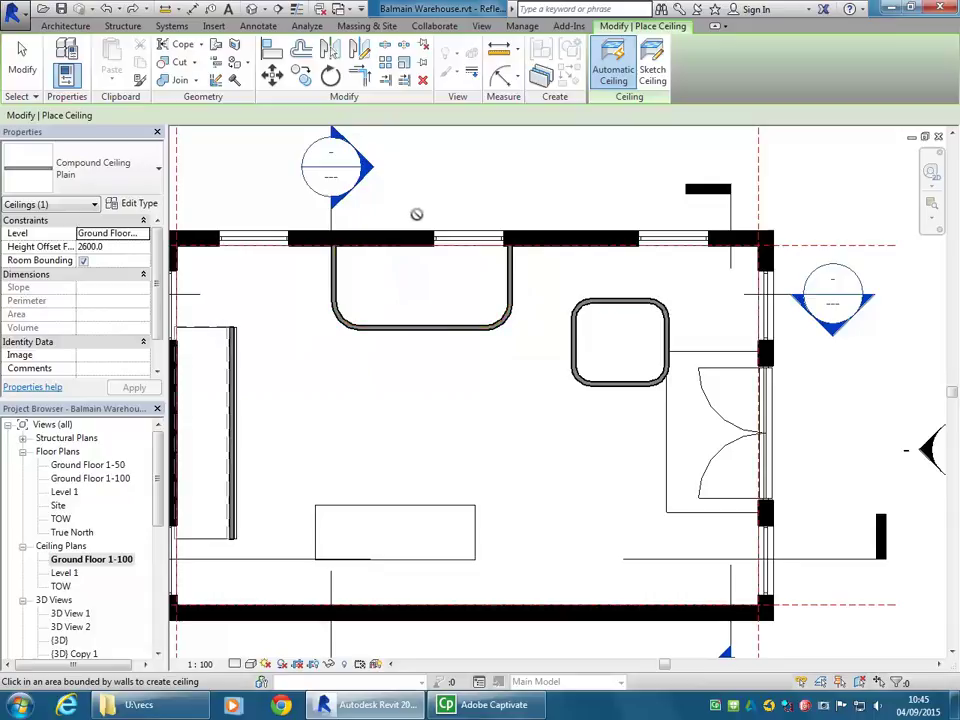
{"action": "key", "text": "Escape"}
{"action": "key", "text": "Escape"}
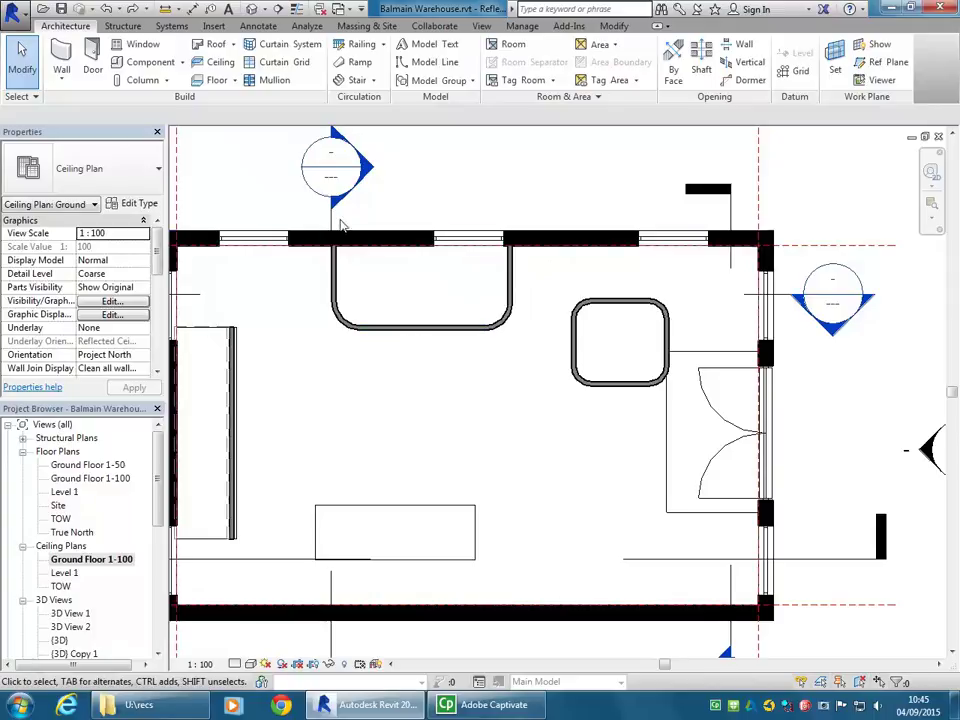
Drag the section line through the top alcove slightly to the right.
{"action": "left_click", "coordinate": [333, 220]}
{"action": "left_click_drag", "start_coordinate": [330, 220], "coordinate": [370, 216]}
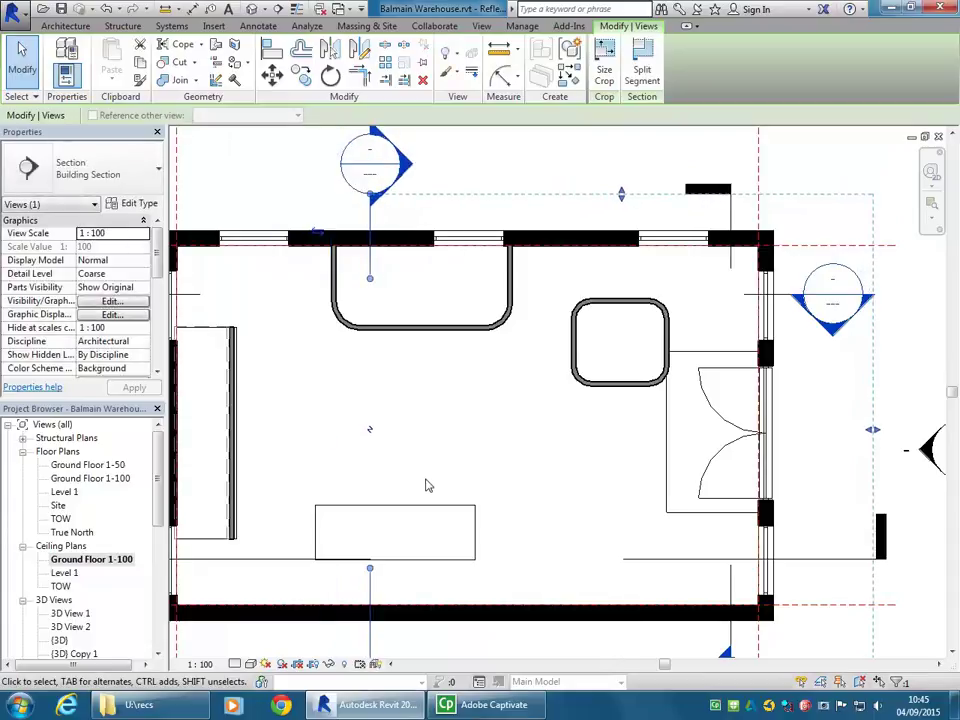
{"action": "key", "text": "Escape"}
Open Section 3, then Section 2, and zoom in on the ceiling under the floor.
{"action": "scroll", "coordinate": [155, 508], "scroll_direction": "down", "scroll_amount": 1}
{"action": "left_click_drag", "start_coordinate": [155, 508], "coordinate": [148, 574]}
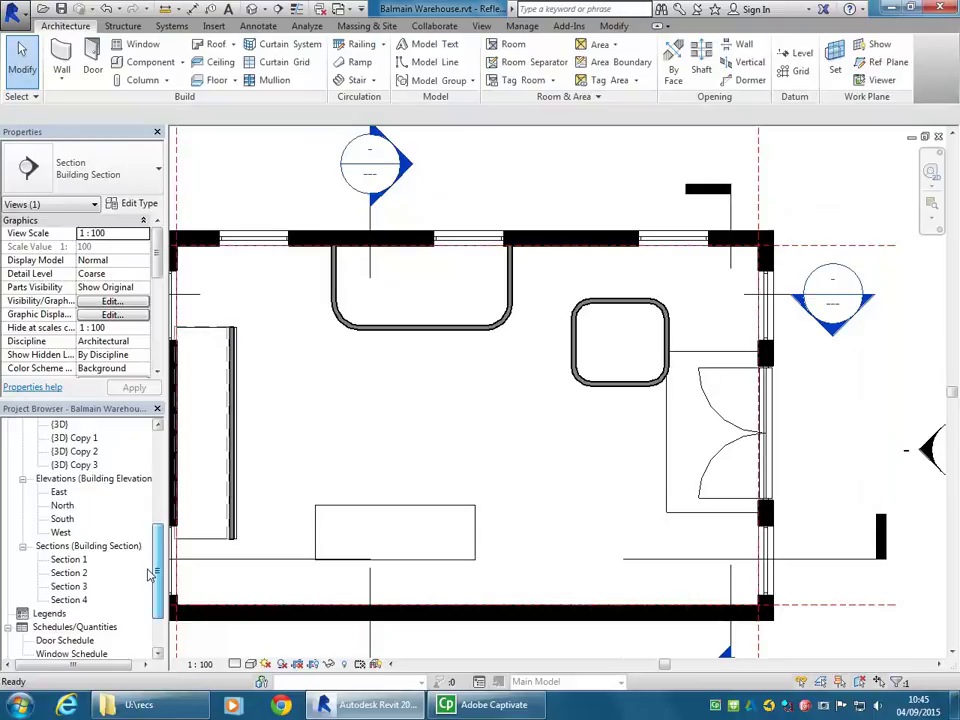
{"action": "double_click", "coordinate": [69, 586]}
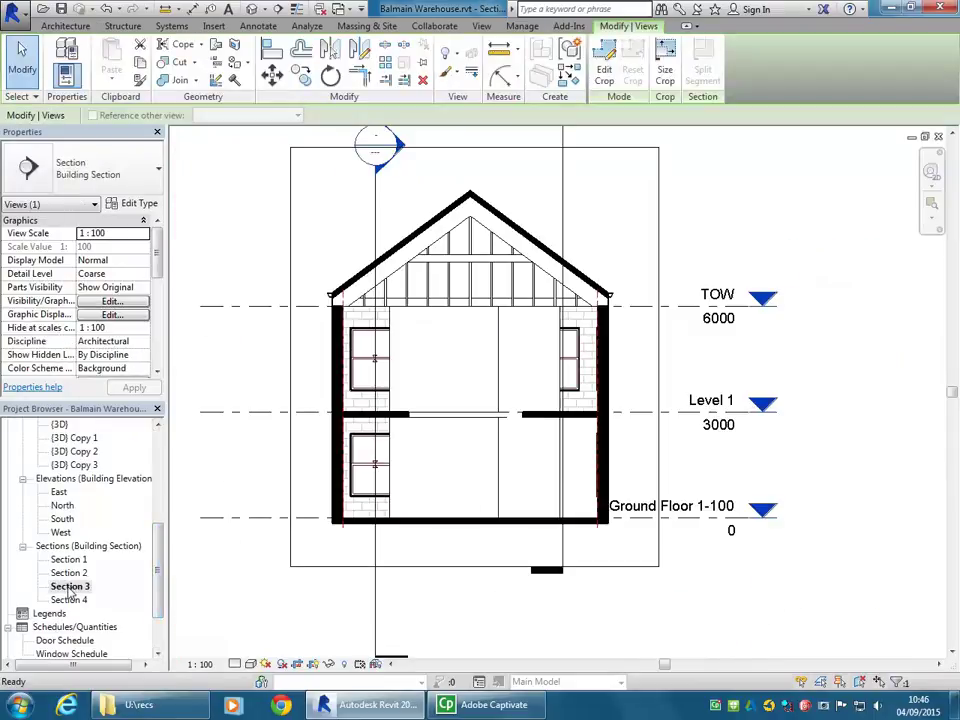
{"action": "double_click", "coordinate": [69, 573]}
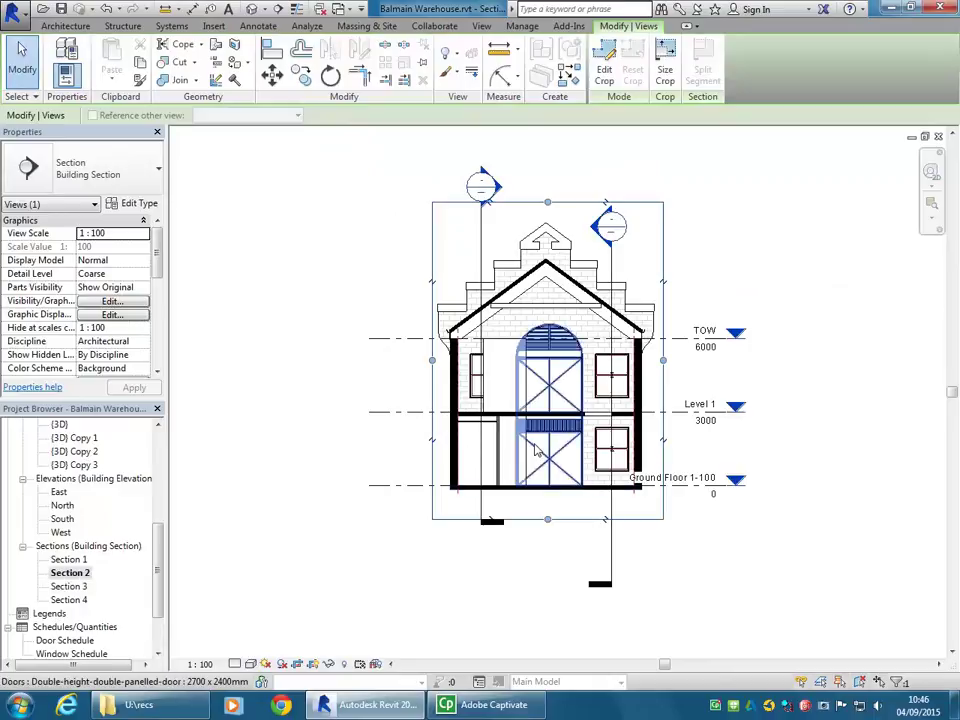
{"action": "scroll", "coordinate": [493, 456], "scroll_direction": "up", "scroll_amount": 4}
{"action": "scroll", "coordinate": [396, 467], "scroll_direction": "up", "scroll_amount": 2}
{"action": "middle_click_drag", "start_coordinate": [396, 467], "coordinate": [424, 456]}
{"action": "scroll", "coordinate": [377, 349], "scroll_direction": "up", "scroll_amount": 3}
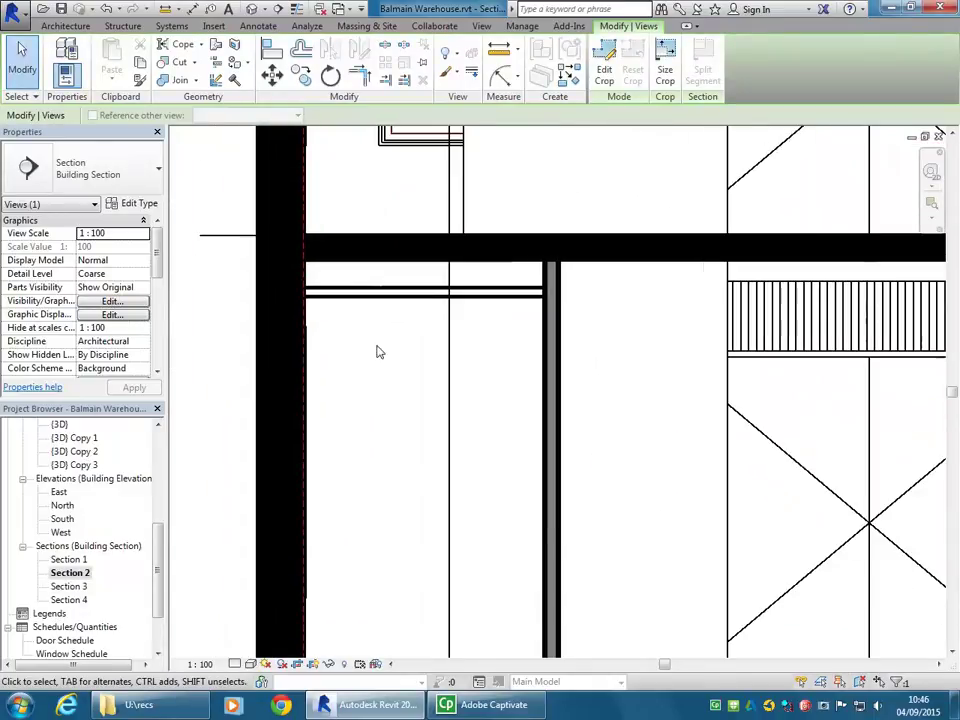
{"action": "left_click", "coordinate": [377, 303]}
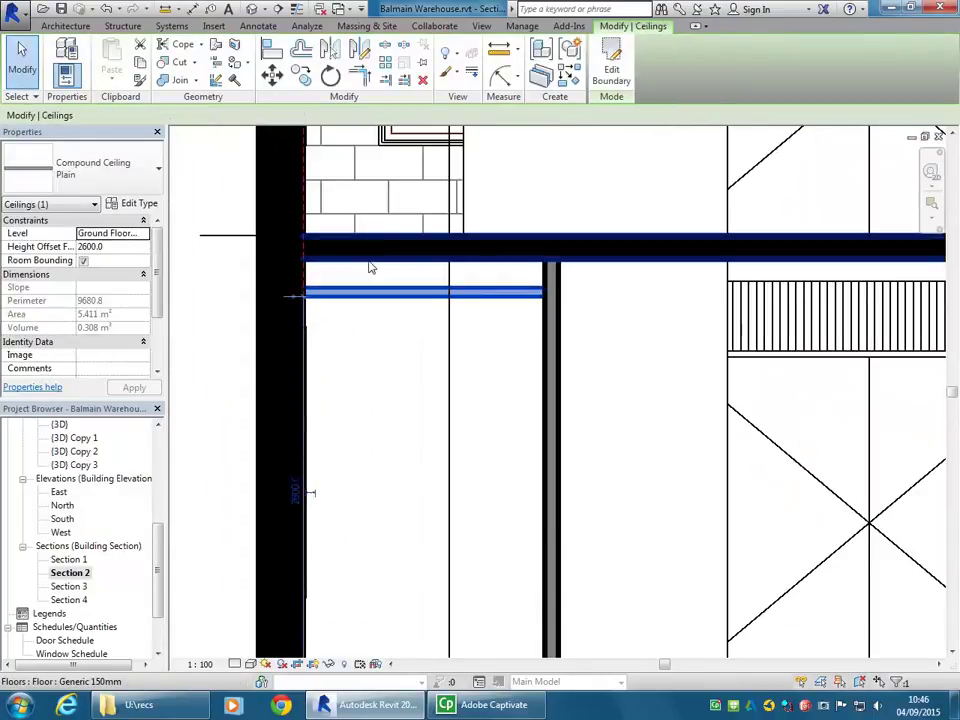
{"action": "left_click", "coordinate": [369, 267]}
{"action": "left_click", "coordinate": [375, 449]}
{"action": "left_click", "coordinate": [368, 294]}
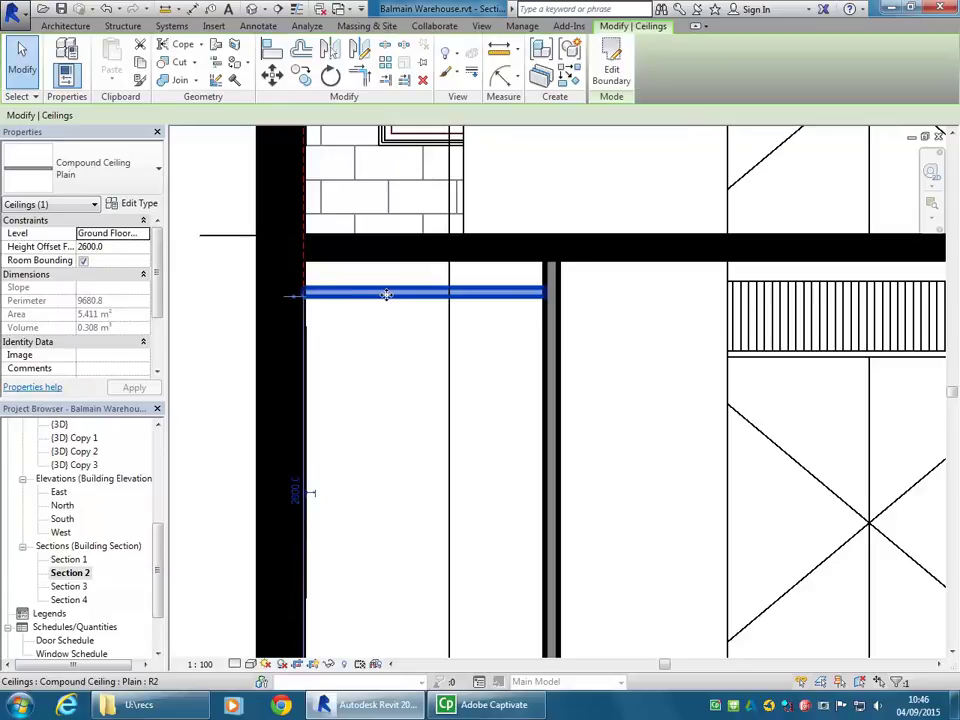
{"action": "left_click", "coordinate": [388, 268]}
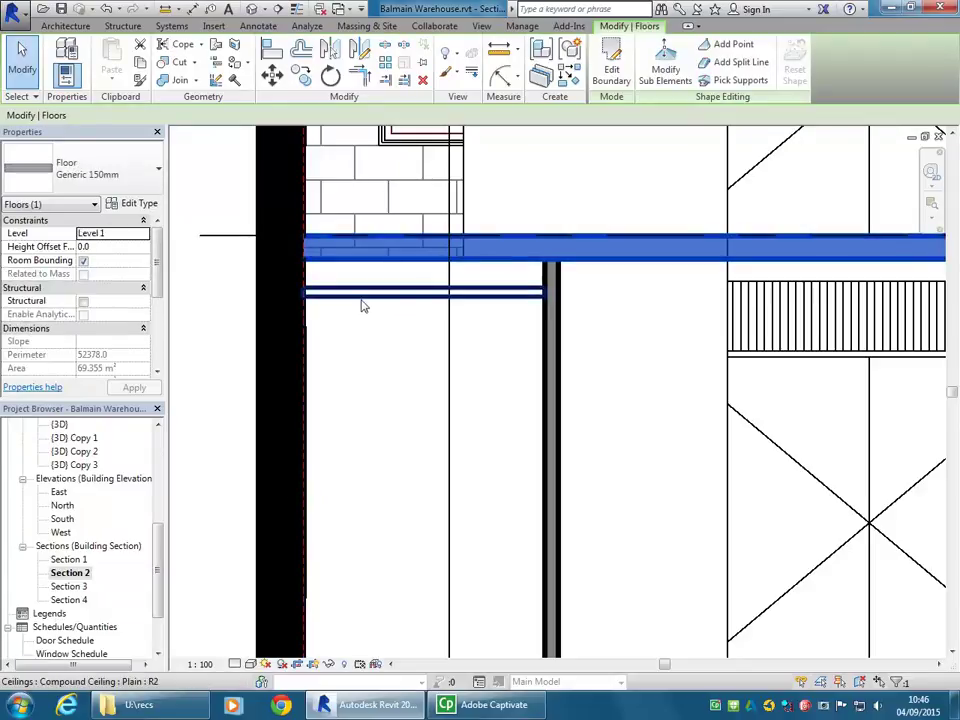
{"action": "left_click", "coordinate": [363, 298]}
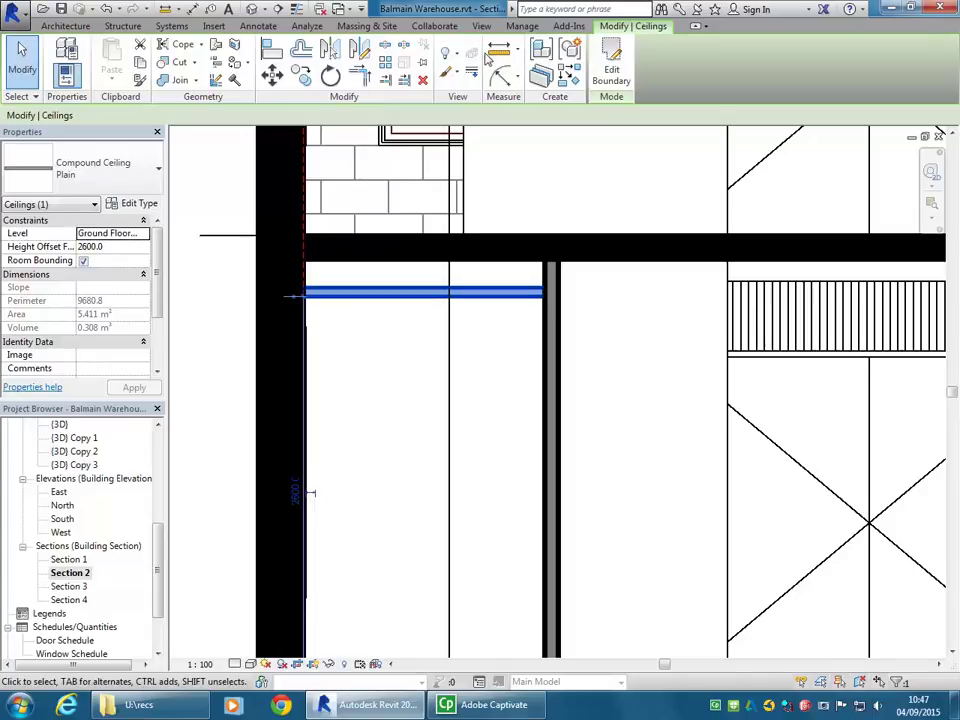
{"action": "key", "text": "m"}
{"action": "key", "text": "e"}
{"action": "left_click", "coordinate": [395, 284]}
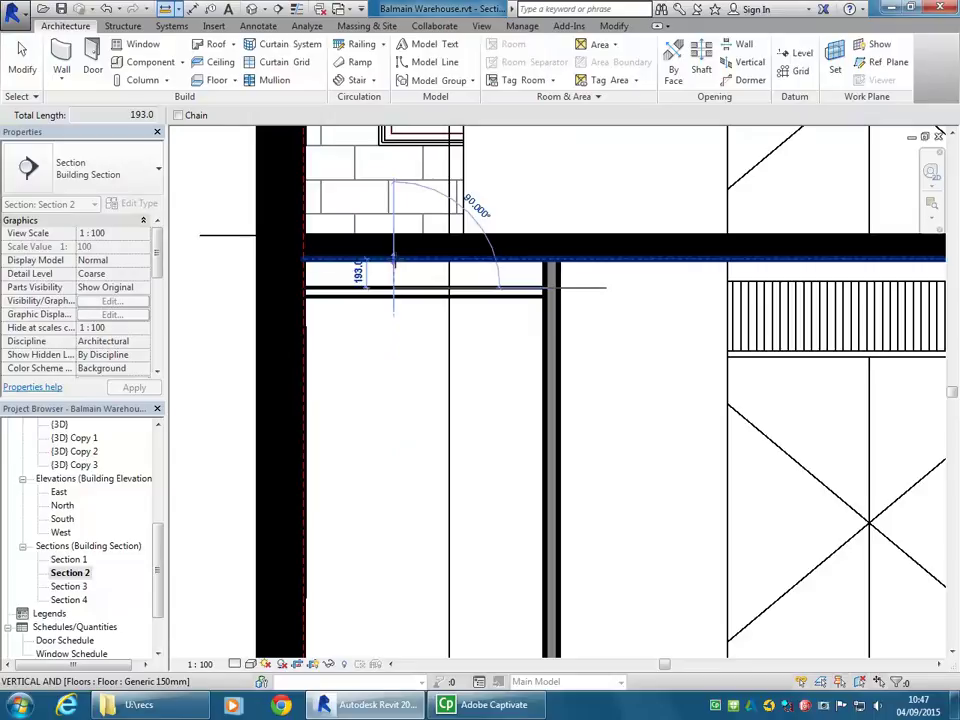
{"action": "key", "text": "Escape"}
{"action": "key", "text": "Escape"}
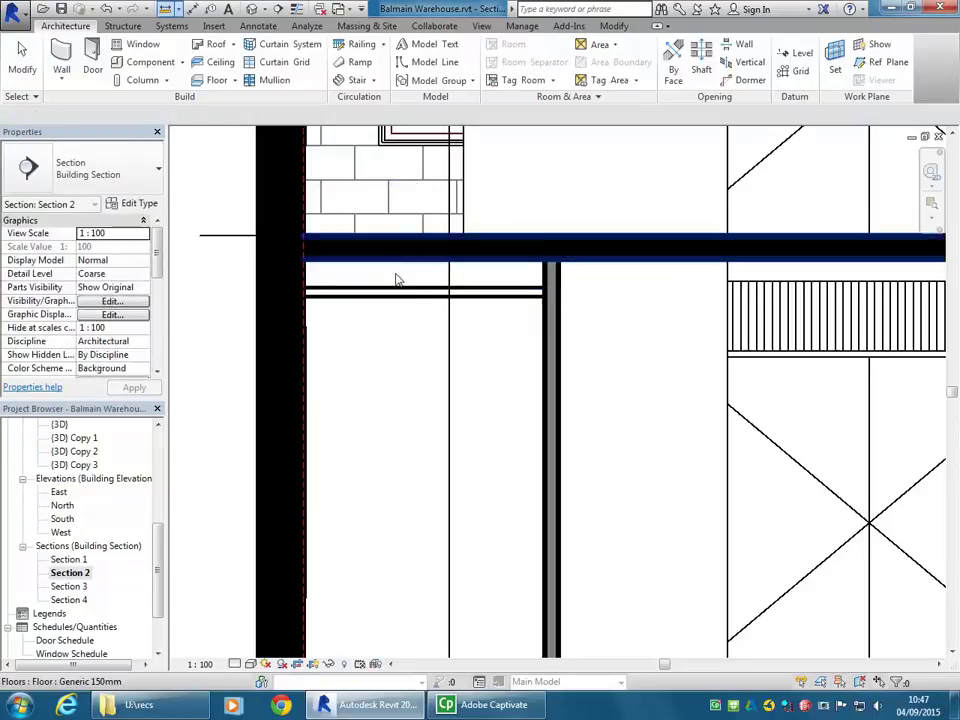
{"action": "left_click", "coordinate": [394, 296]}
{"action": "scroll", "coordinate": [394, 300], "scroll_direction": "down", "scroll_amount": 3}
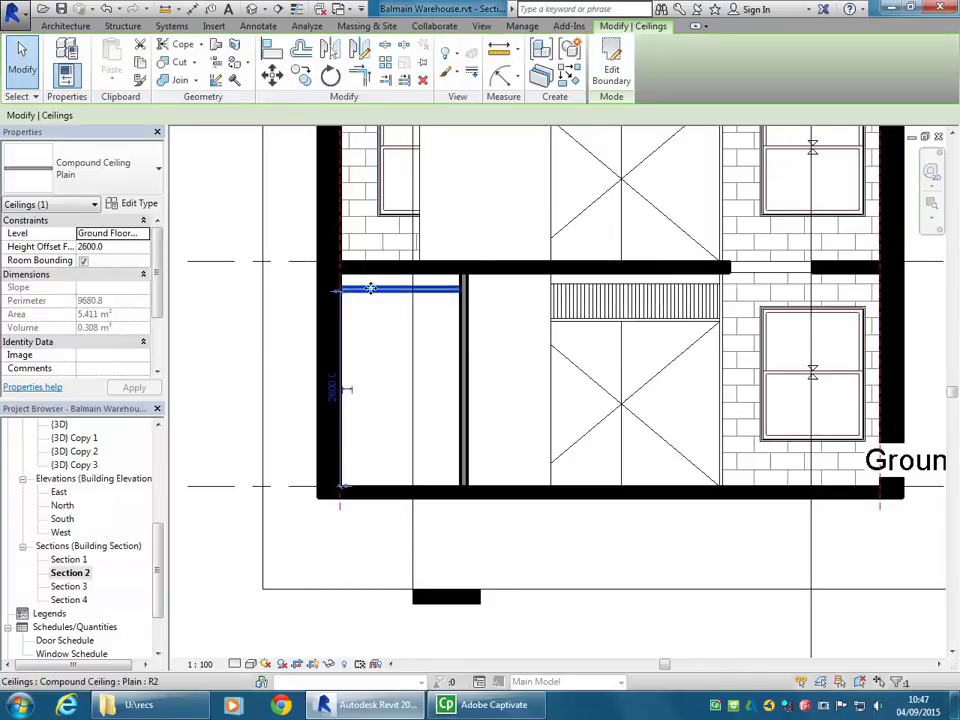
{"action": "key", "text": "Escape"}
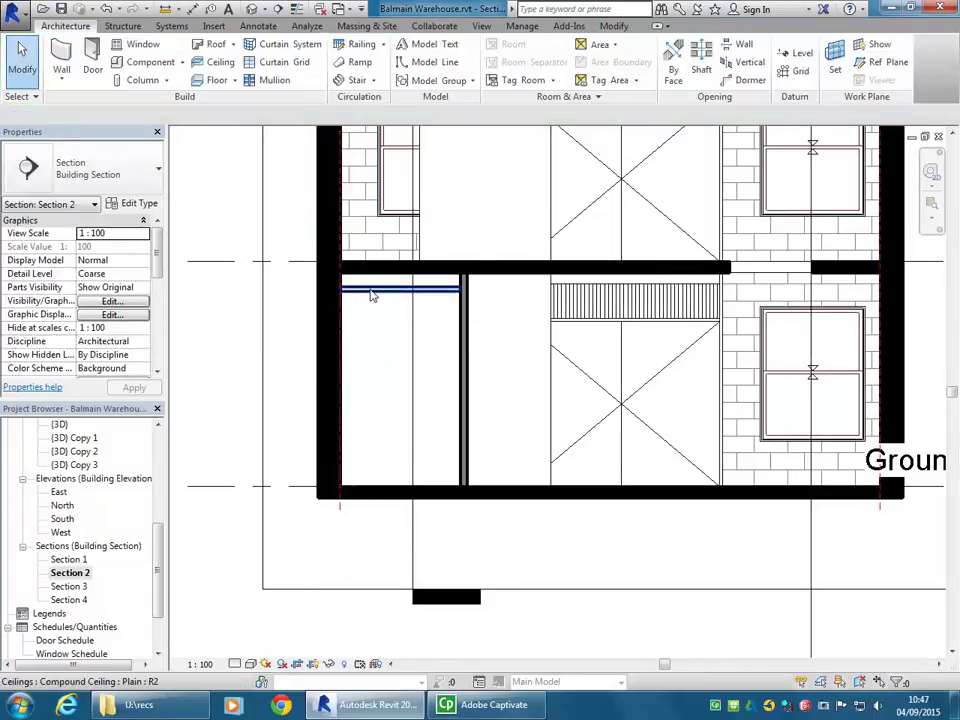
{"action": "left_click", "coordinate": [371, 296]}
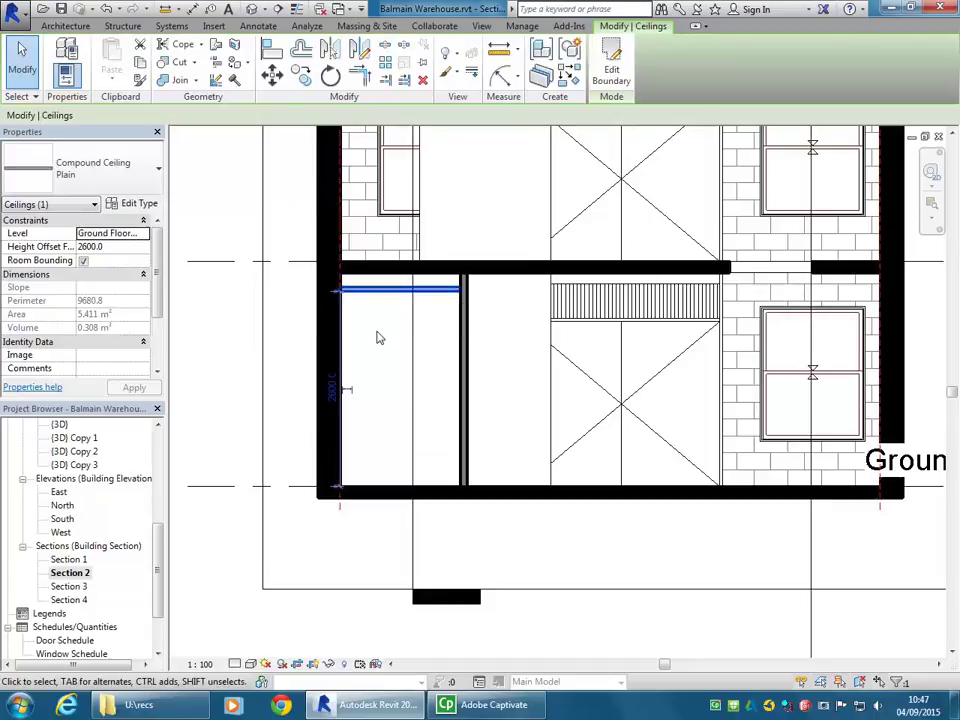
{"action": "left_click", "coordinate": [377, 336]}
{"action": "scroll", "coordinate": [365, 300], "scroll_direction": "up", "scroll_amount": 2}
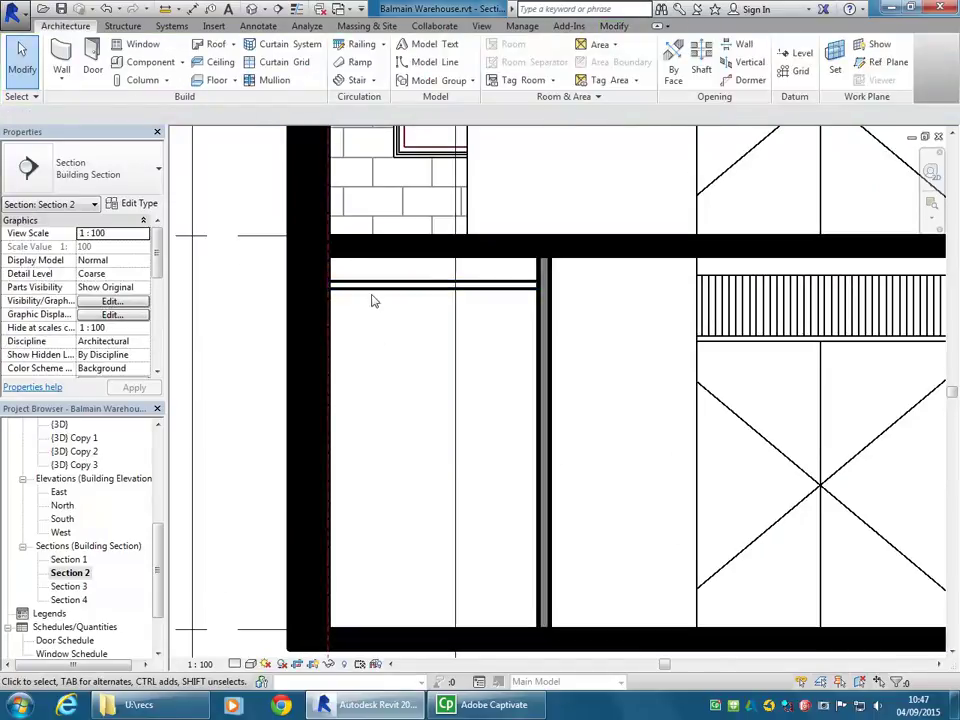
{"action": "left_click", "coordinate": [370, 291]}
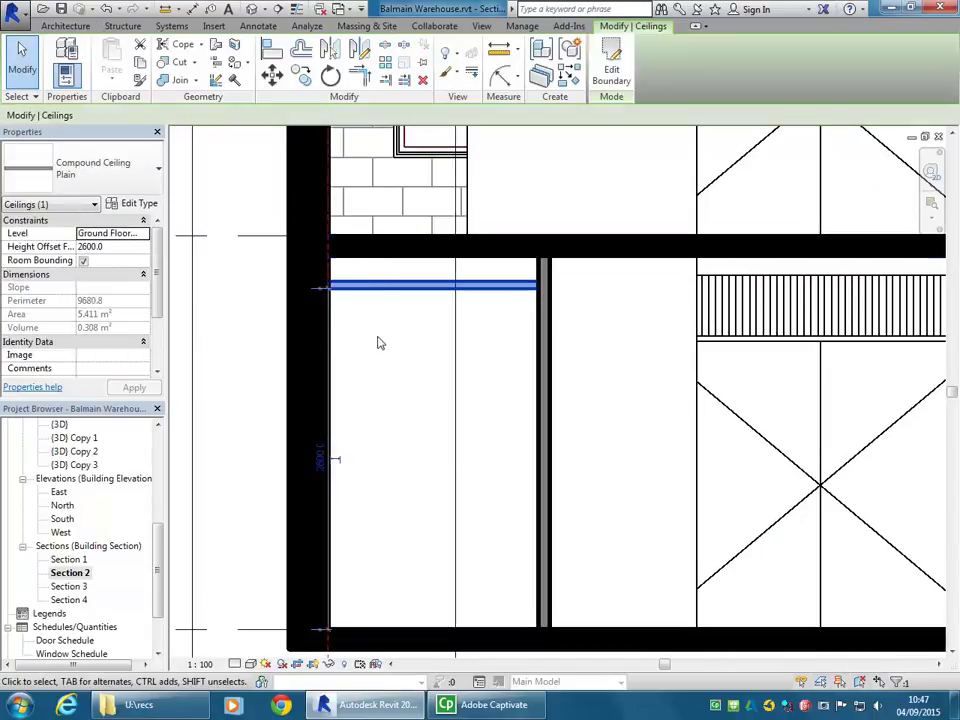
{"action": "left_click", "coordinate": [379, 340]}
{"action": "left_click", "coordinate": [379, 288]}
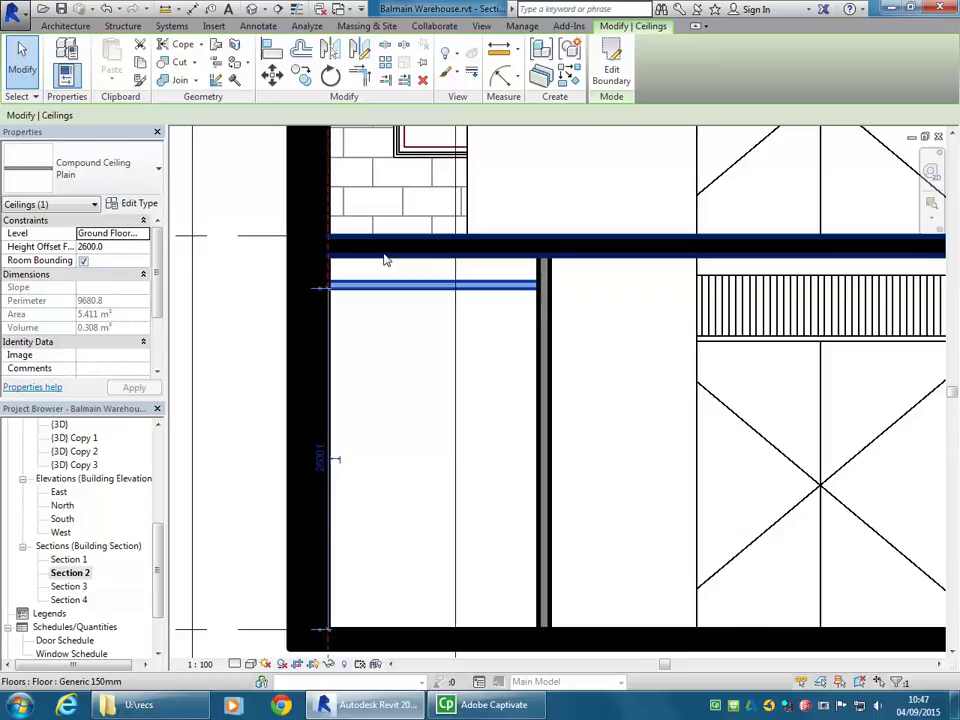
{"action": "left_click", "coordinate": [380, 409]}
Set the enclosure ceiling's Height Offset From Level to 2700.0 in Properties.
{"action": "middle_click_drag", "start_coordinate": [395, 476], "coordinate": [399, 431]}
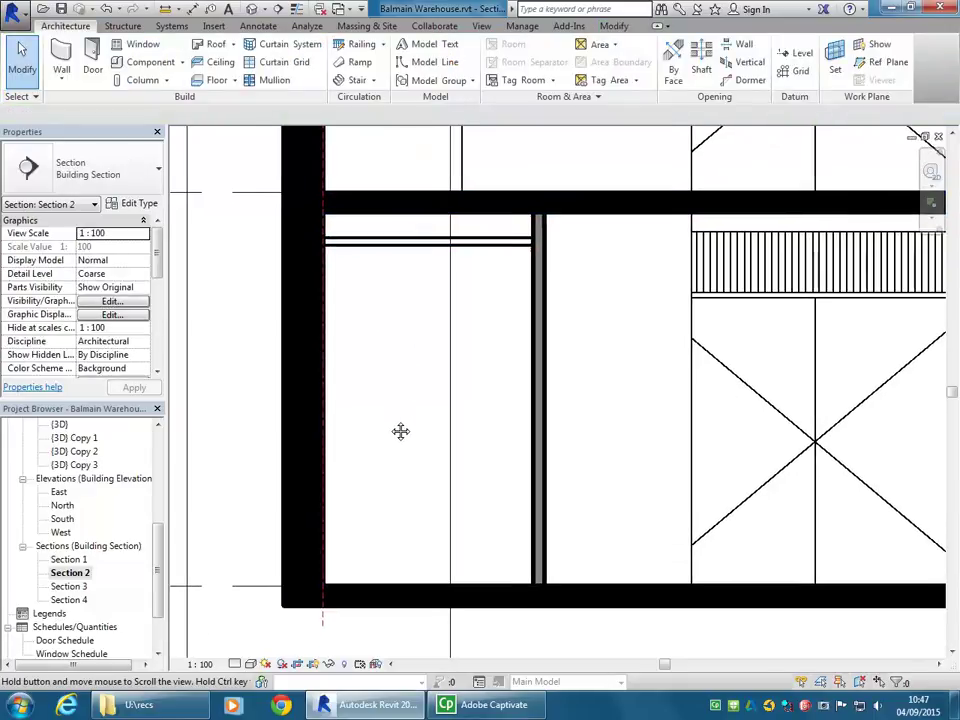
{"action": "left_click", "coordinate": [397, 249]}
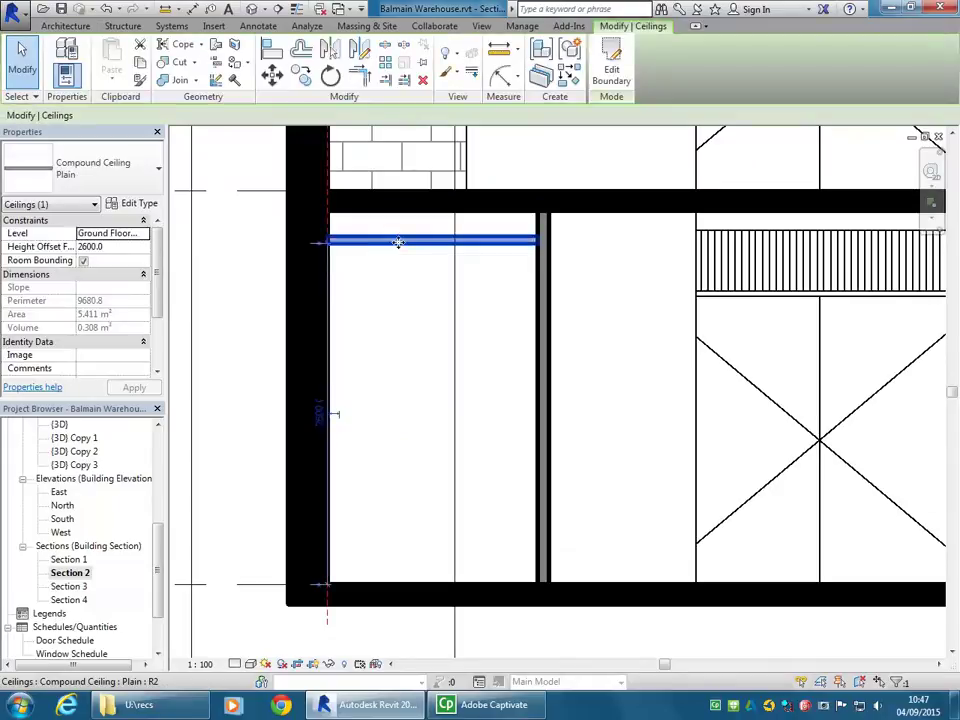
{"action": "left_click", "coordinate": [112, 247]}
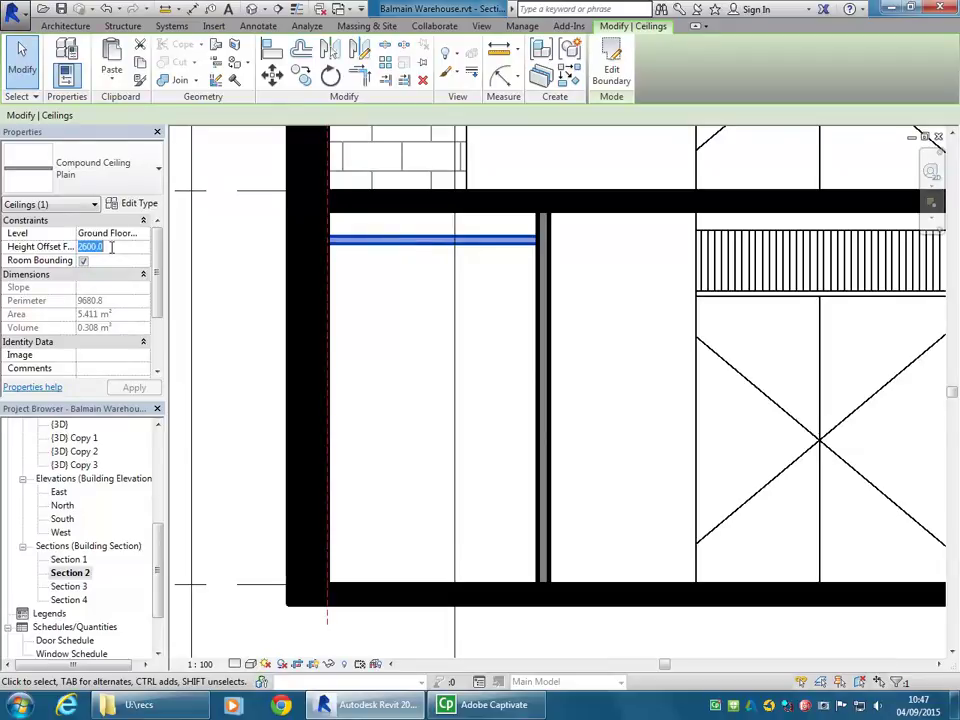
{"action": "type", "text": "27"}
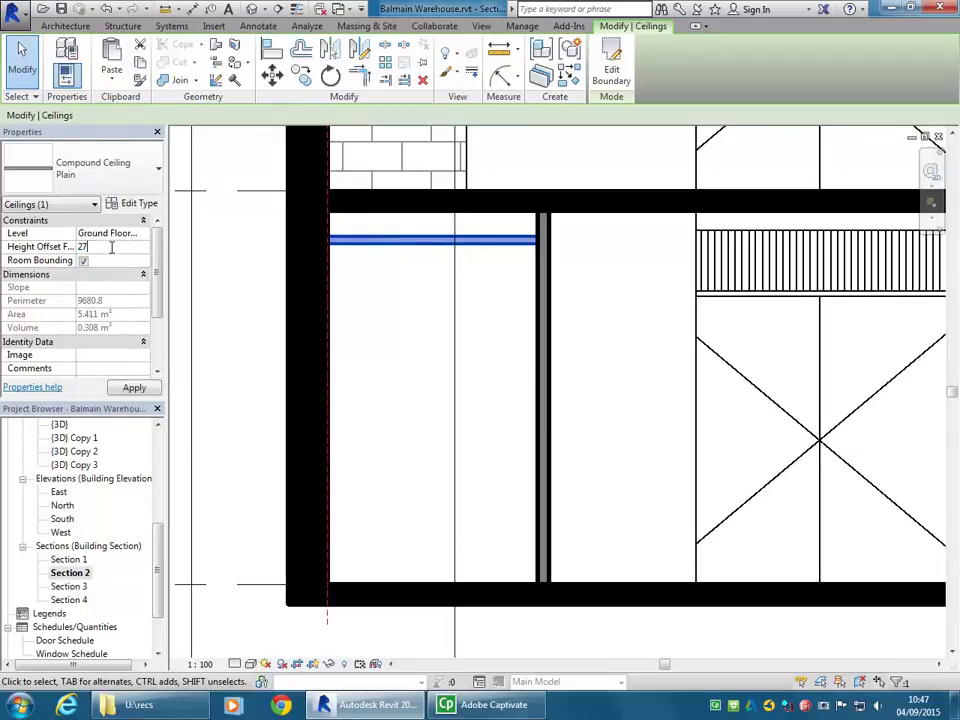
{"action": "type", "text": "00.0"}
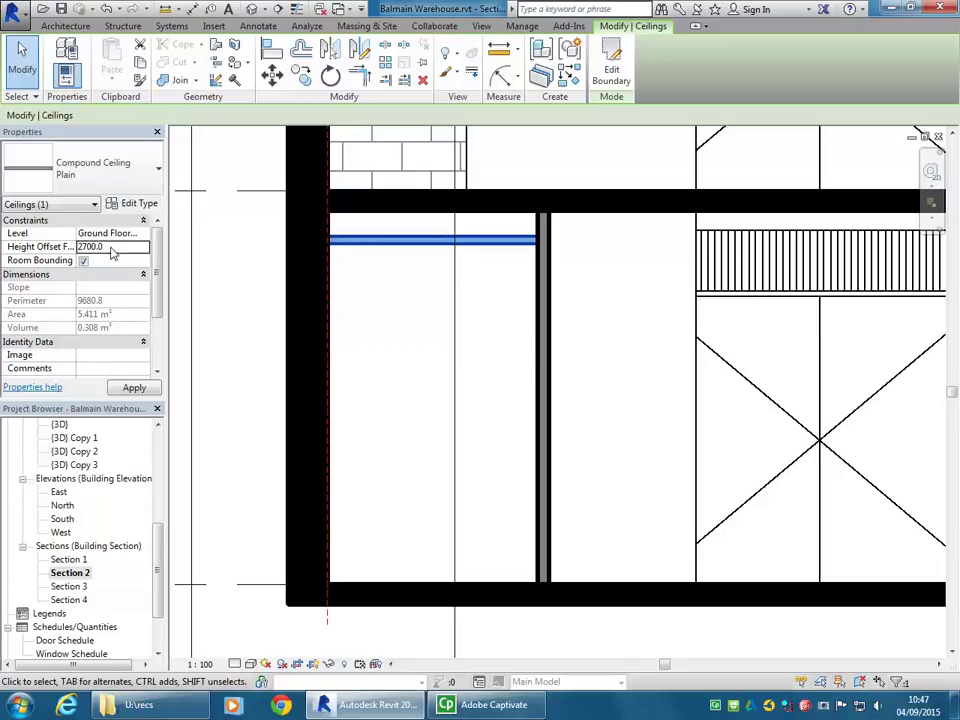
{"action": "key", "text": "Return"}
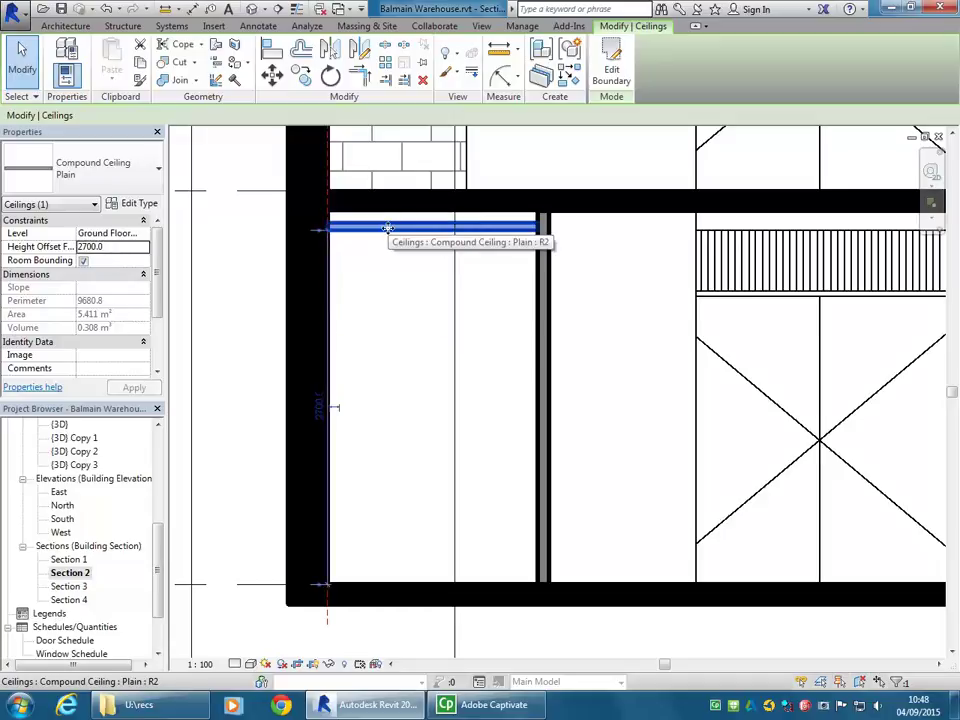
{"action": "scroll", "coordinate": [339, 214], "scroll_direction": "up", "scroll_amount": 3}
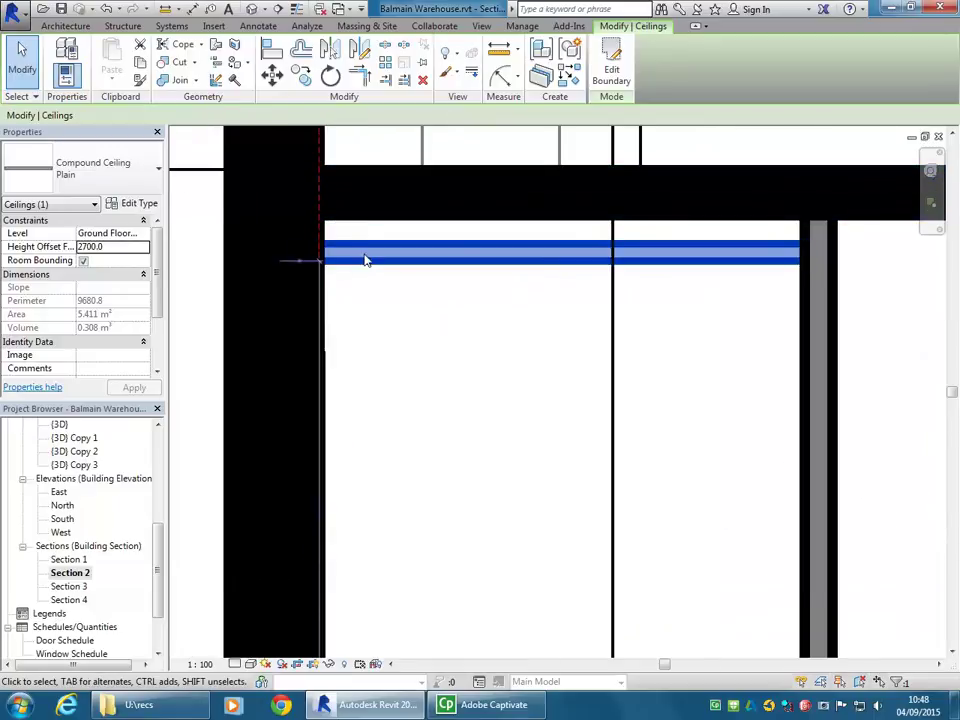
{"action": "scroll", "coordinate": [365, 260], "scroll_direction": "down", "scroll_amount": 3}
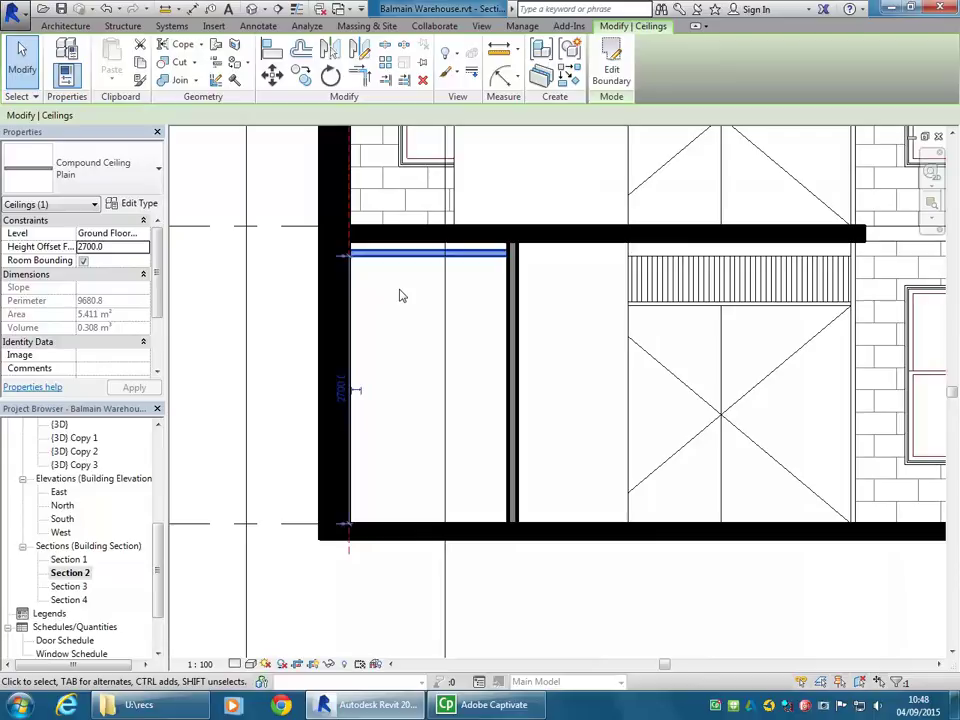
Deselect the ceiling and open the Ground Floor 1-100 ceiling plan.
{"action": "left_click", "coordinate": [399, 295]}
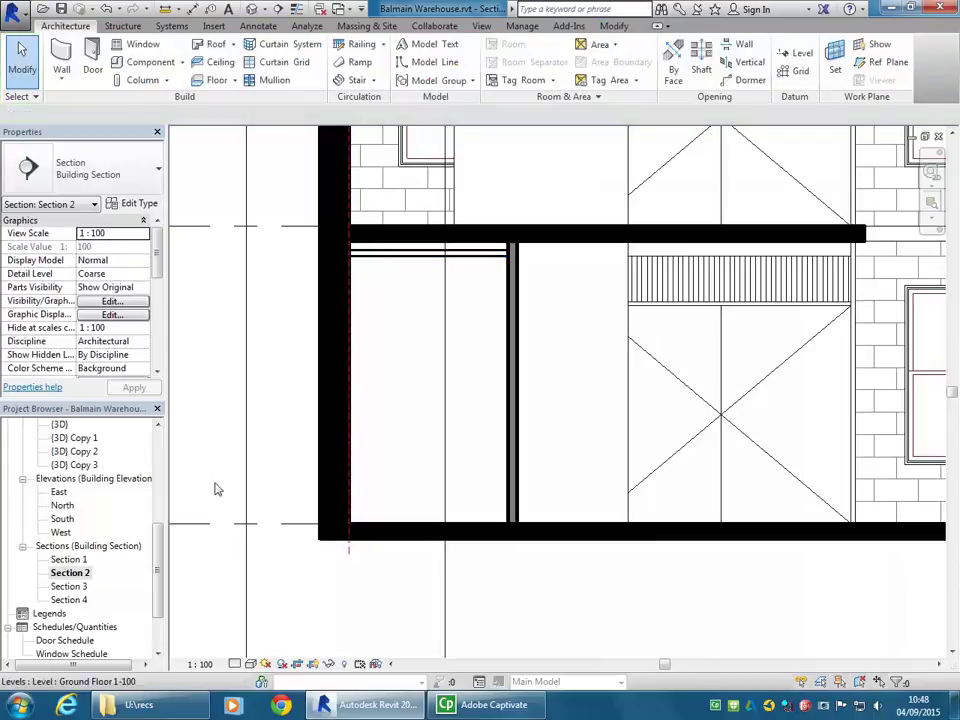
{"action": "left_click_drag", "start_coordinate": [158, 553], "coordinate": [160, 462]}
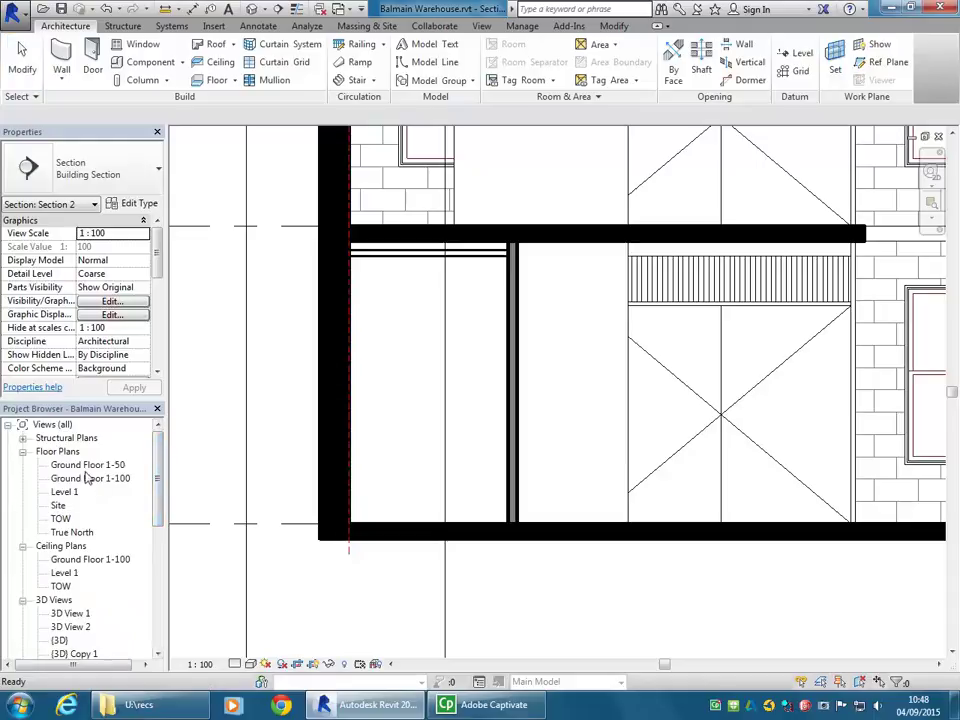
{"action": "left_click", "coordinate": [76, 561]}
{"action": "double_click", "coordinate": [76, 563]}
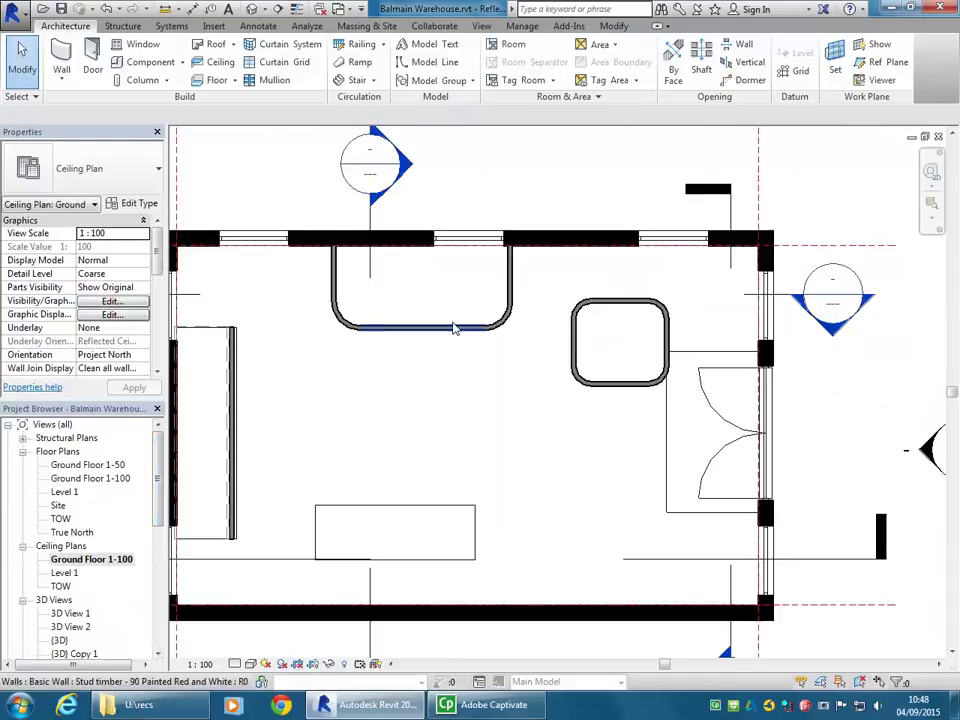
{"action": "scroll", "coordinate": [374, 296], "scroll_direction": "up", "scroll_amount": 2}
Load Downlight - Recessed Can.rfa from Lighting > Architectural > Internal via Component.
{"action": "left_click", "coordinate": [145, 62]}
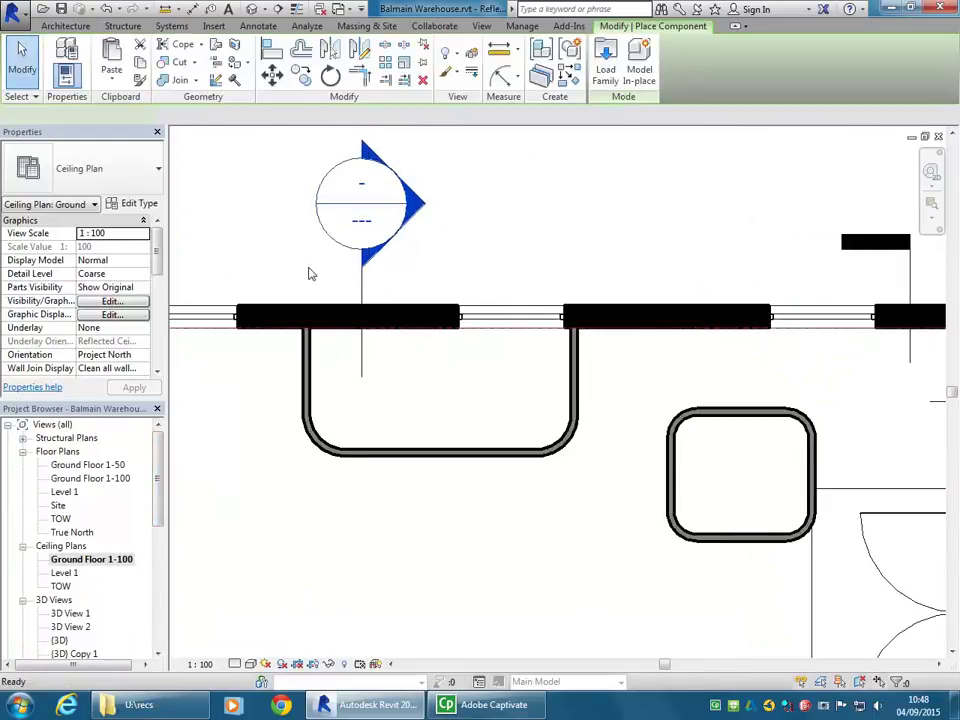
{"action": "left_click", "coordinate": [605, 62]}
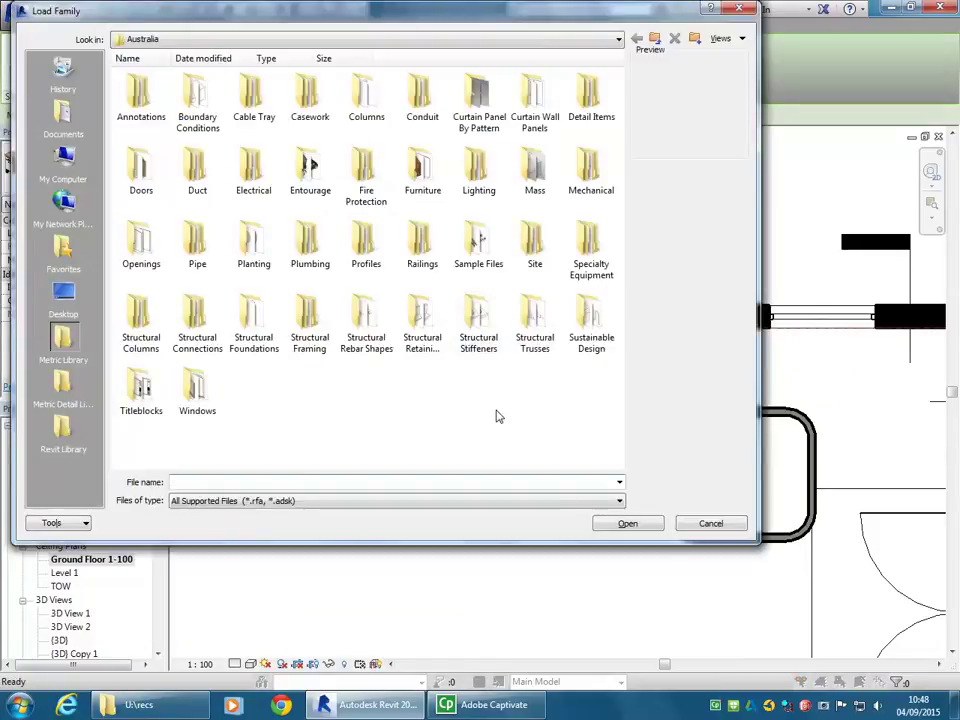
{"action": "double_click", "coordinate": [470, 182]}
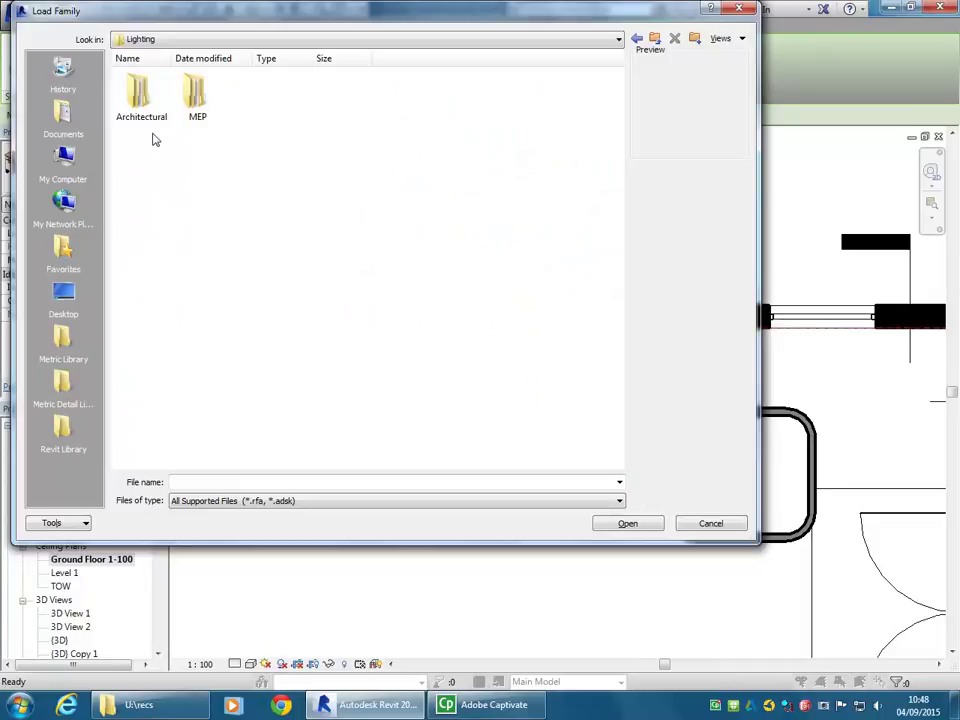
{"action": "double_click", "coordinate": [138, 94]}
{"action": "double_click", "coordinate": [197, 94]}
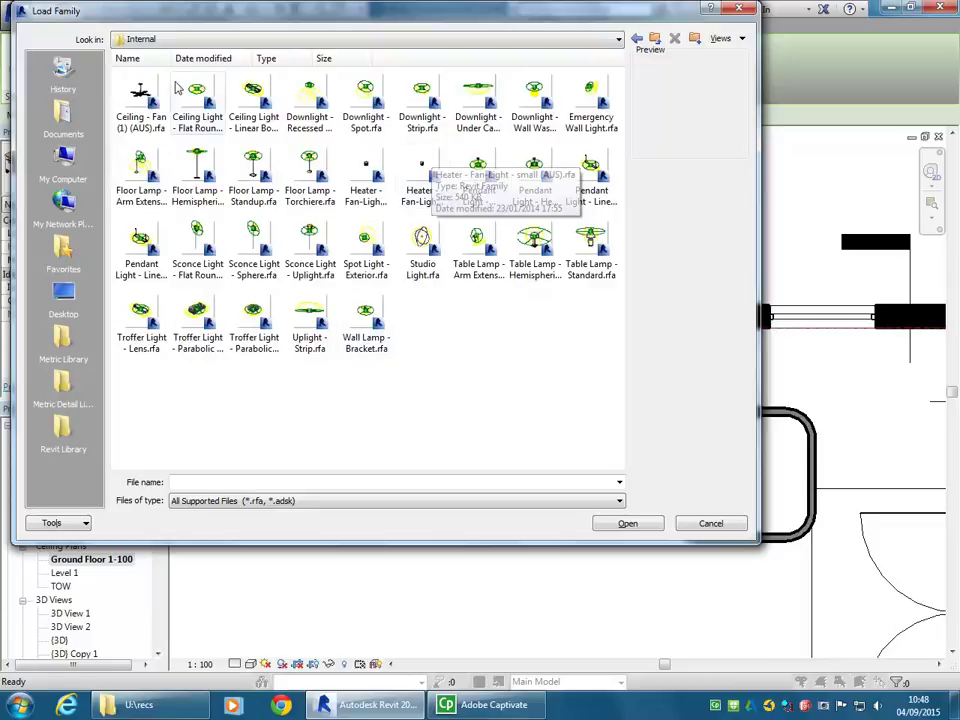
{"action": "left_click", "coordinate": [478, 178]}
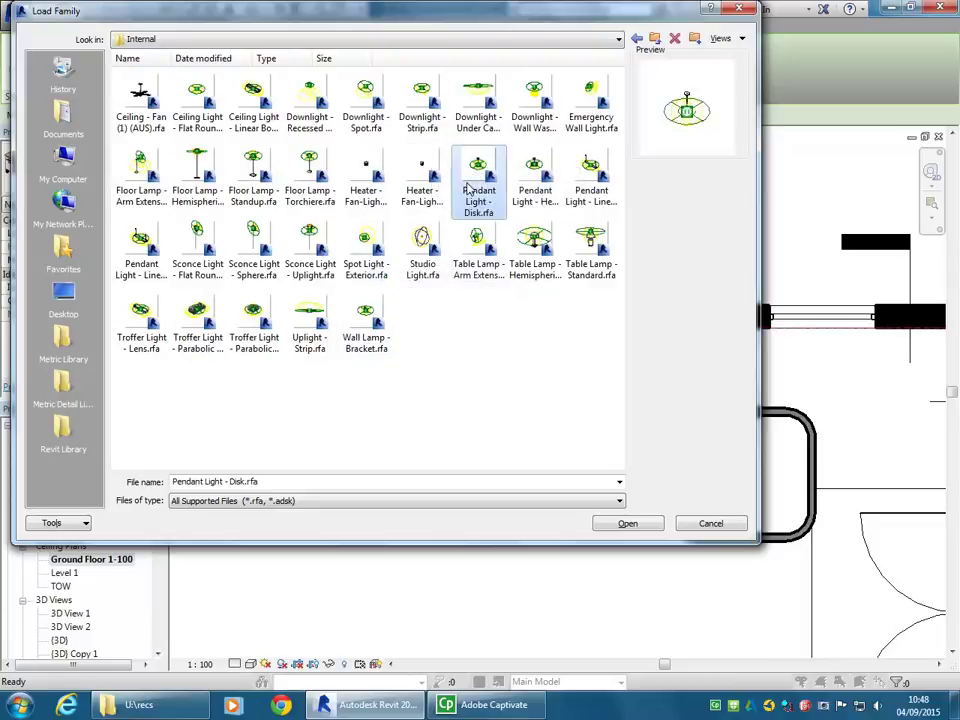
{"action": "left_click", "coordinate": [530, 178]}
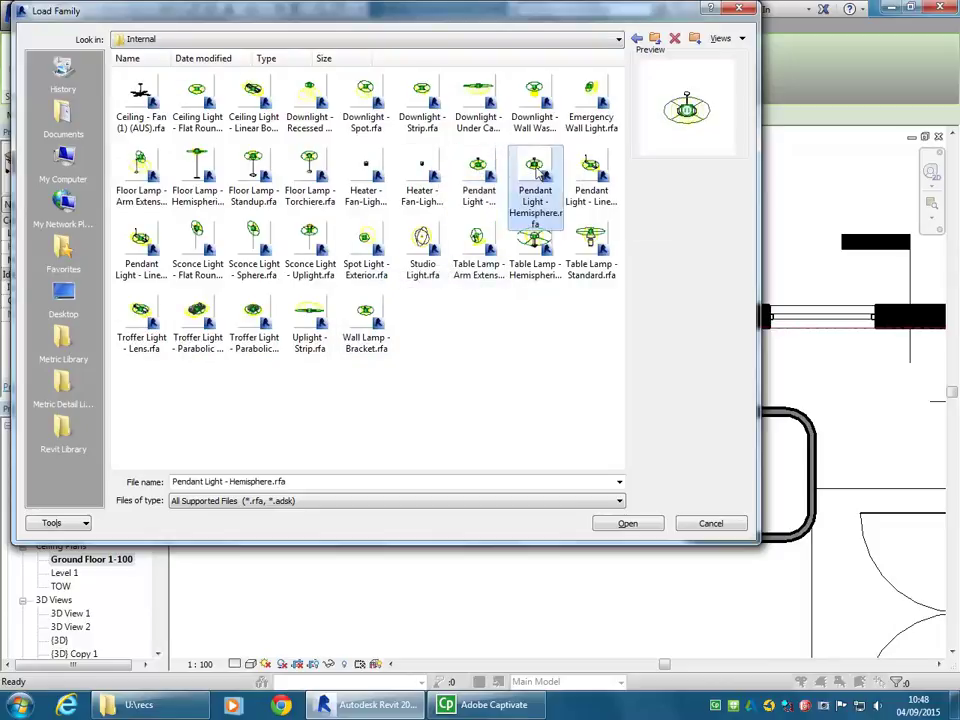
{"action": "left_click", "coordinate": [360, 100]}
{"action": "left_click", "coordinate": [304, 100]}
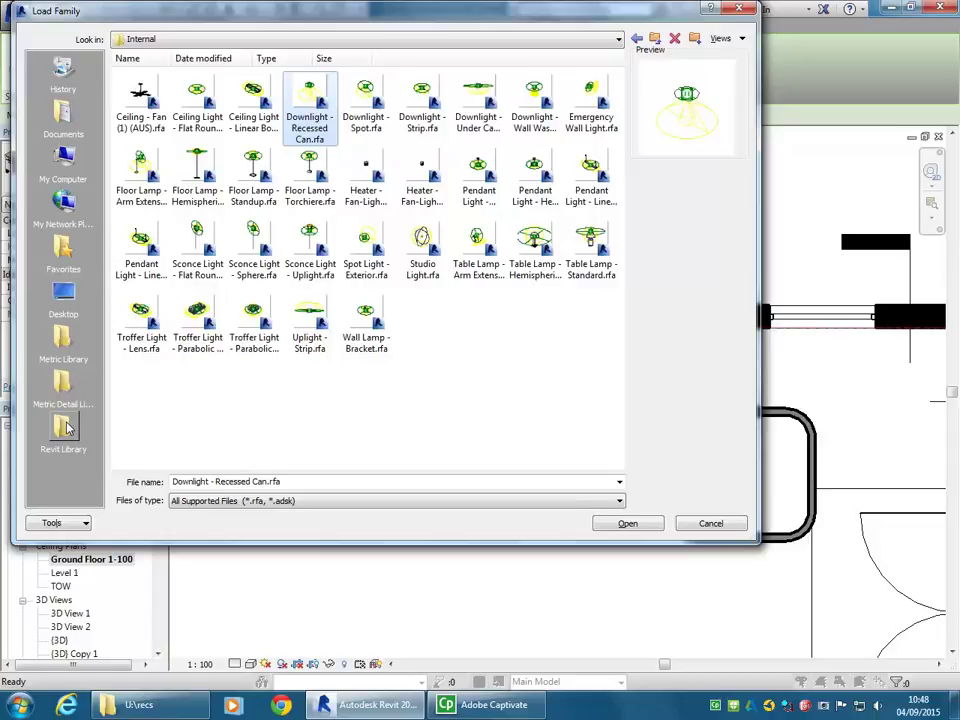
{"action": "double_click", "coordinate": [303, 118]}
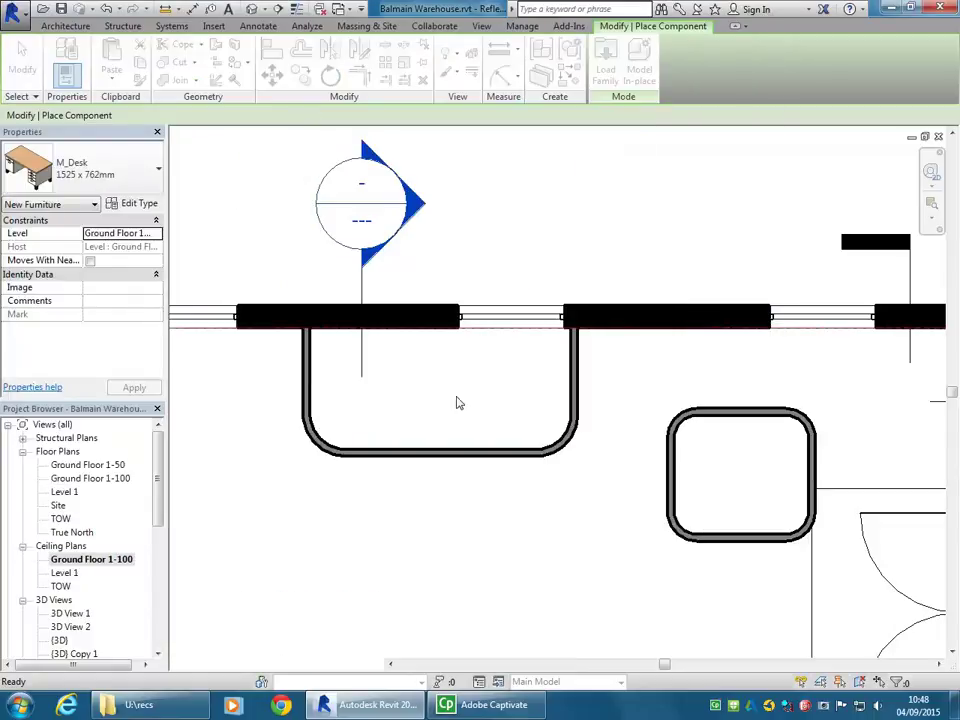
Place three recessed downlights in a row across the enclosure ceiling, outer two 2640 apart.
{"action": "scroll", "coordinate": [501, 375], "scroll_direction": "down", "scroll_amount": 2}
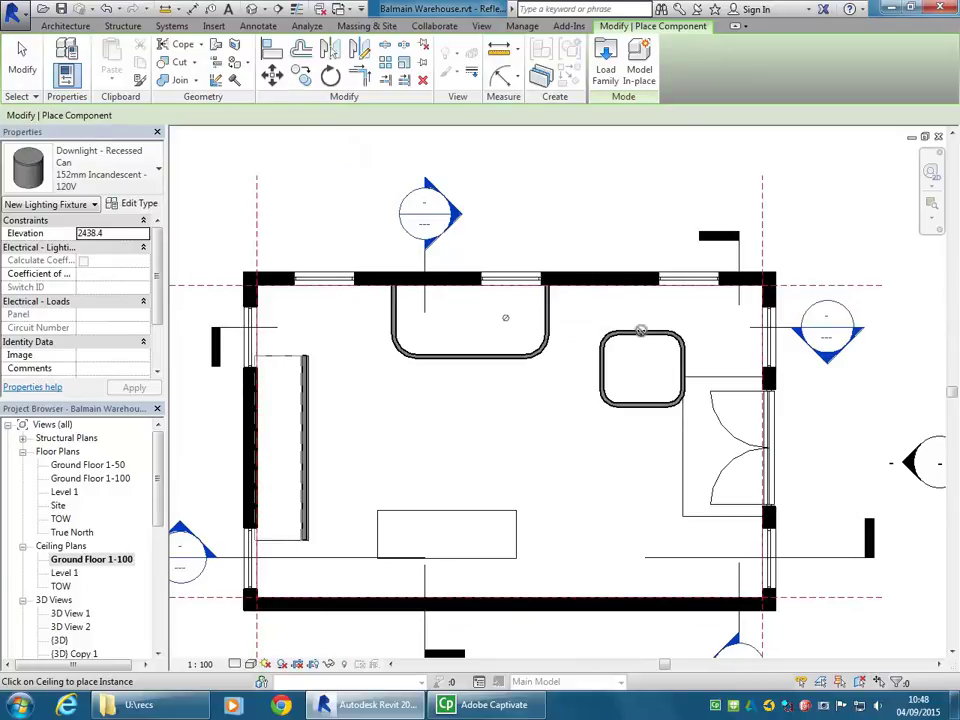
{"action": "scroll", "coordinate": [435, 322], "scroll_direction": "up", "scroll_amount": 3}
{"action": "scroll", "coordinate": [531, 294], "scroll_direction": "up", "scroll_amount": 2}
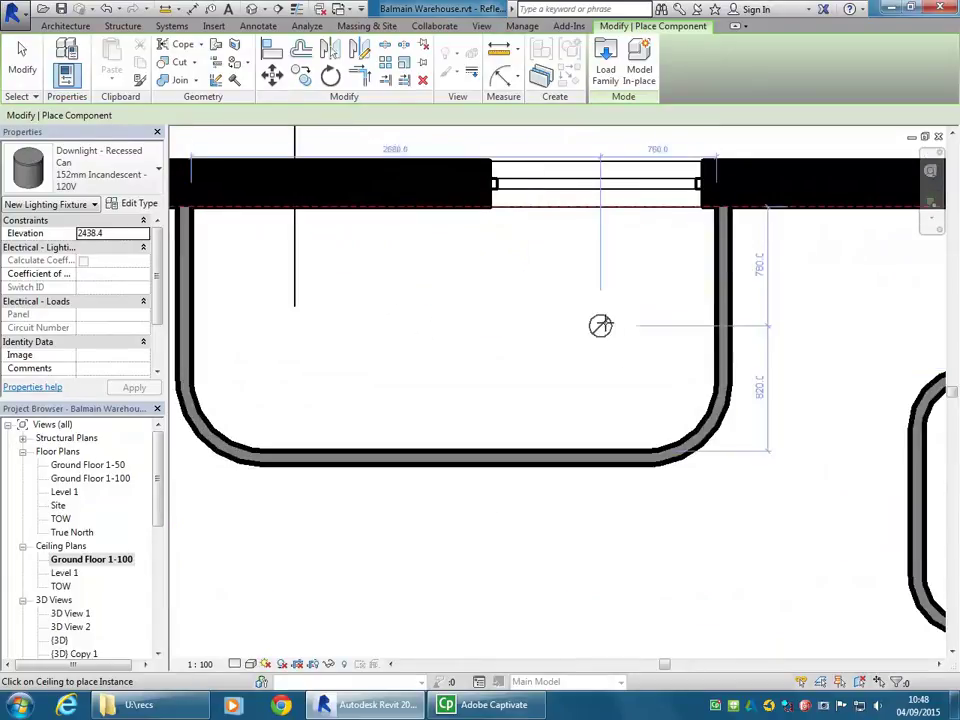
{"action": "left_click", "coordinate": [612, 325]}
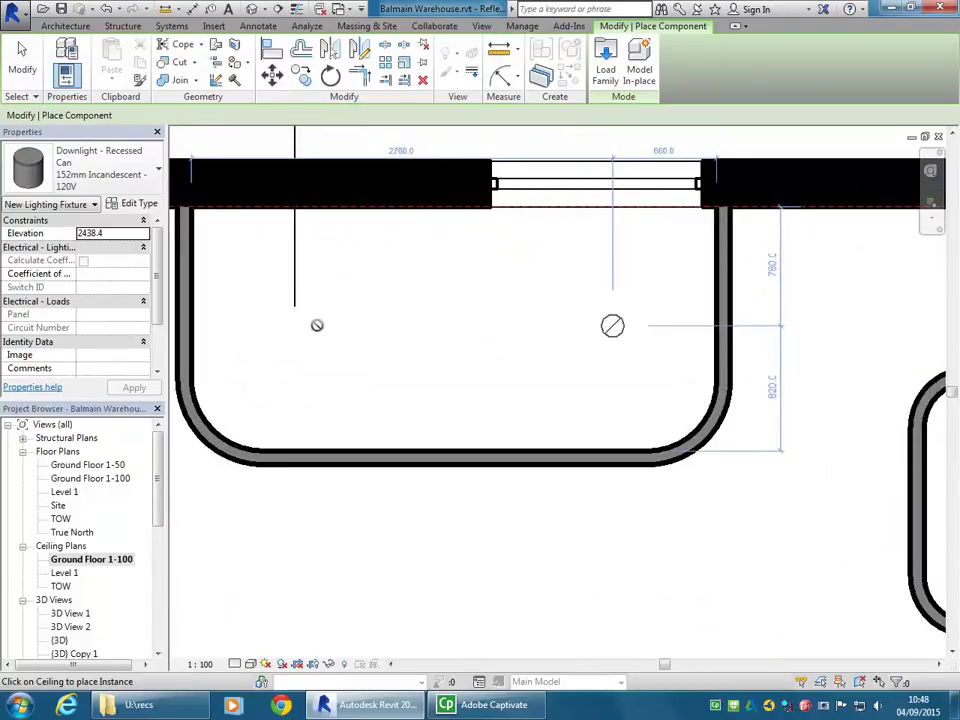
{"action": "left_click", "coordinate": [314, 325]}
{"action": "scroll", "coordinate": [366, 474], "scroll_direction": "down", "scroll_amount": 3}
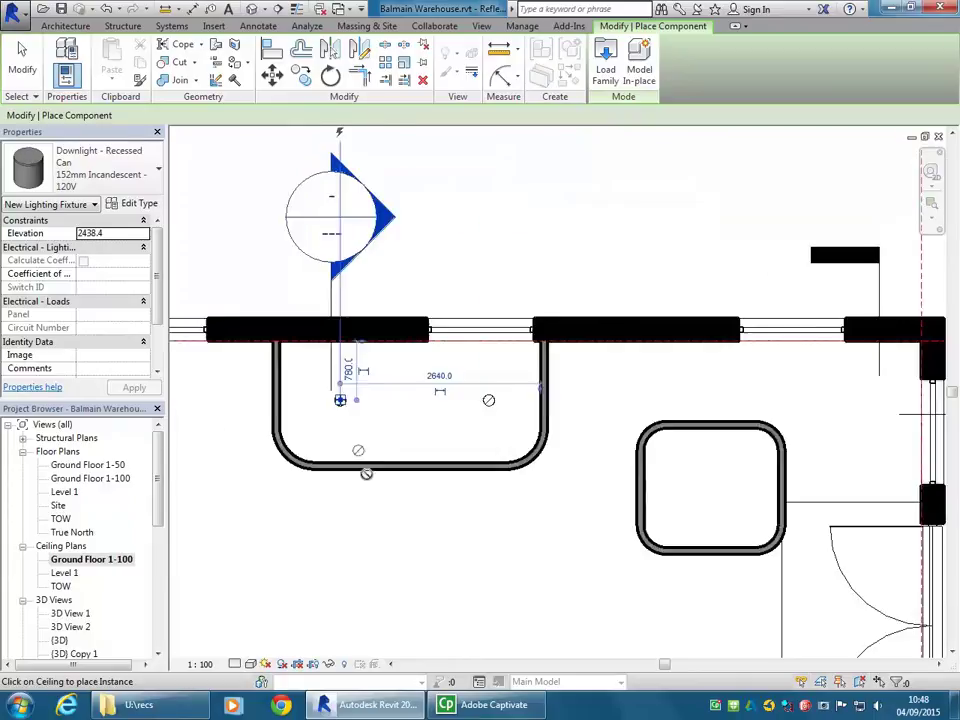
{"action": "scroll", "coordinate": [413, 396], "scroll_direction": "up", "scroll_amount": 3}
{"action": "left_click", "coordinate": [408, 385]}
{"action": "key", "text": "Escape"}
{"action": "key", "text": "Escape"}
{"action": "scroll", "coordinate": [416, 467], "scroll_direction": "down", "scroll_amount": 3}
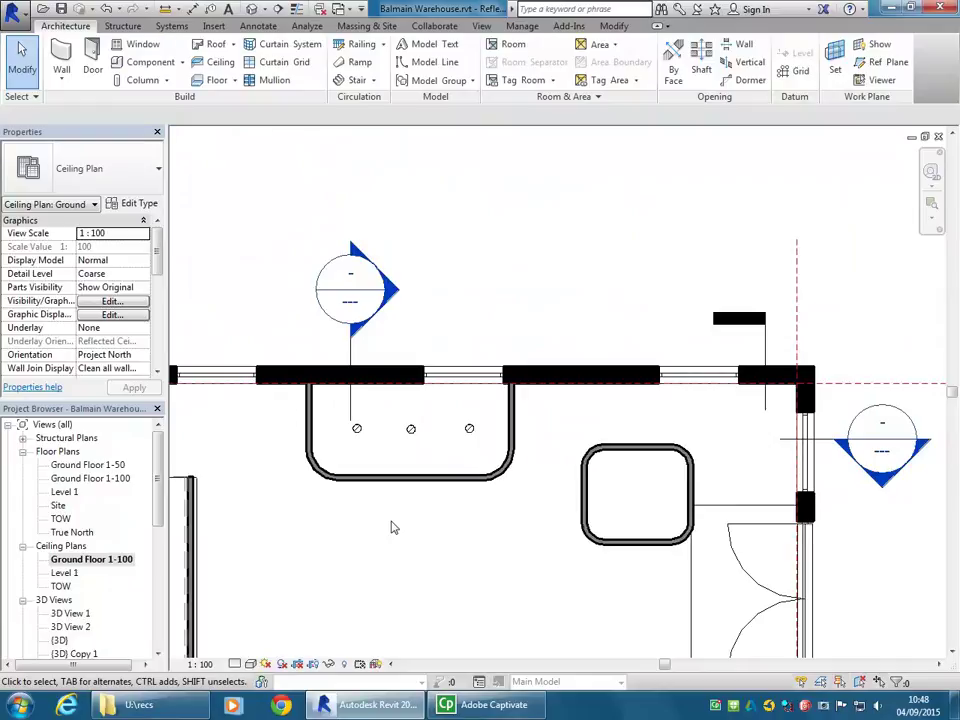
{"action": "middle_click_drag", "start_coordinate": [393, 527], "coordinate": [413, 486]}
Open the Section 2 building section and select the plain compound ceiling.
{"action": "double_click", "coordinate": [413, 253]}
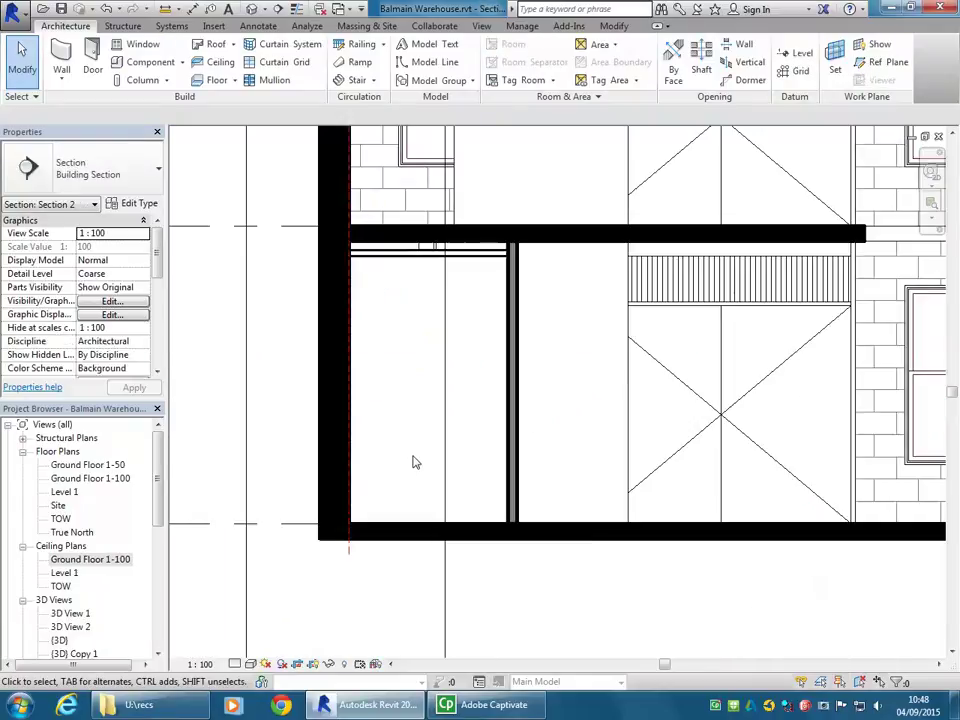
{"action": "scroll", "coordinate": [411, 270], "scroll_direction": "up", "scroll_amount": 5}
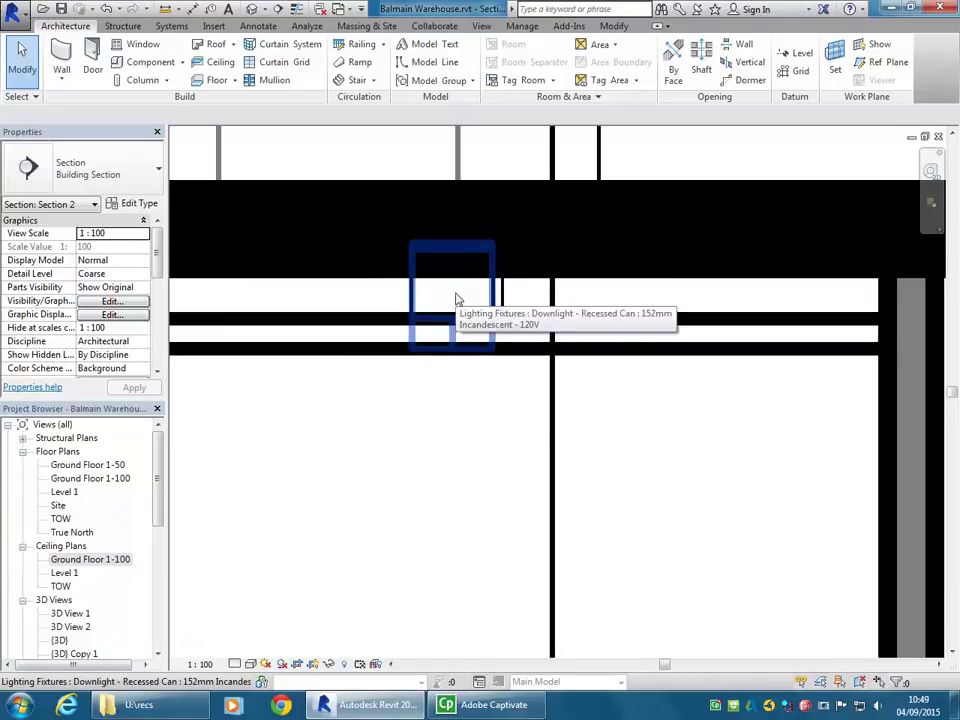
{"action": "scroll", "coordinate": [455, 300], "scroll_direction": "down", "scroll_amount": 4}
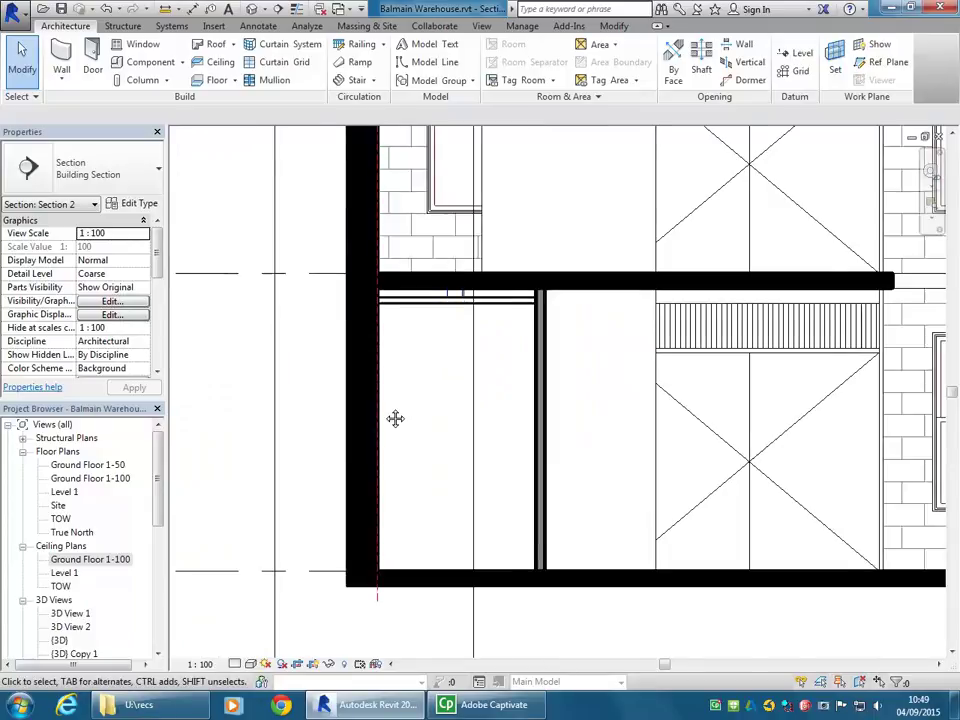
{"action": "middle_click_drag", "start_coordinate": [394, 429], "coordinate": [401, 406]}
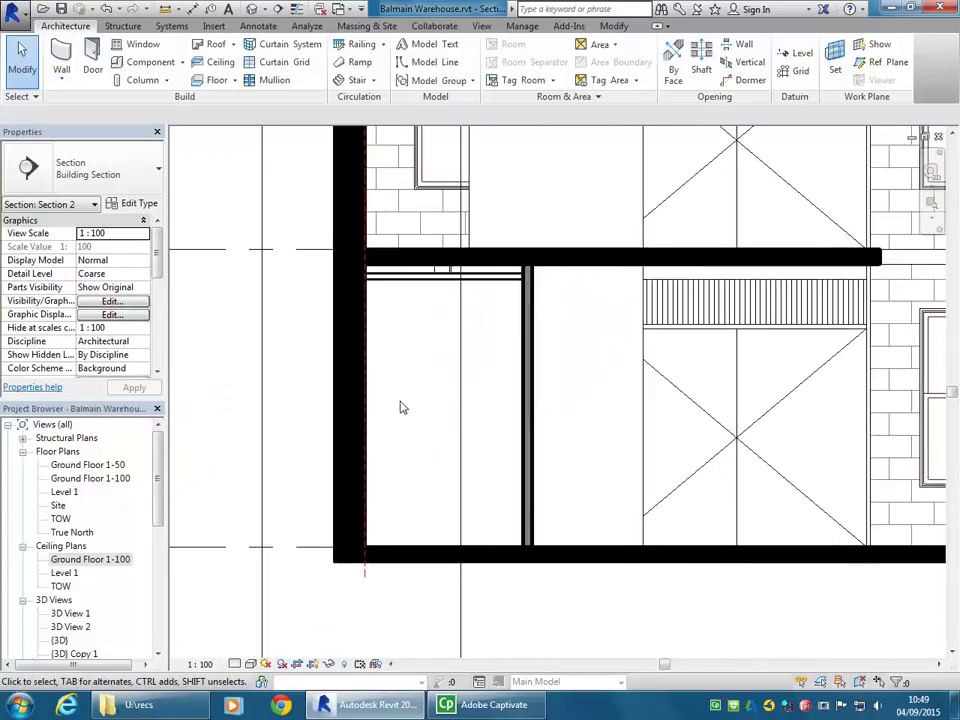
{"action": "left_click", "coordinate": [409, 279]}
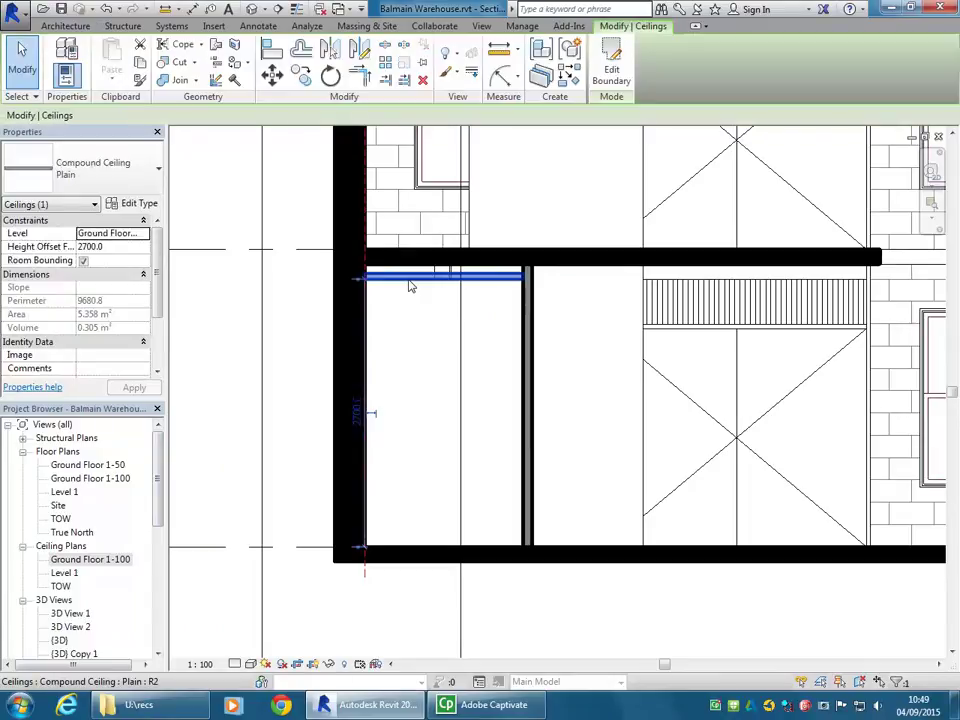
{"action": "scroll", "coordinate": [408, 281], "scroll_direction": "up", "scroll_amount": 2}
{"action": "scroll", "coordinate": [432, 342], "scroll_direction": "down", "scroll_amount": 1}
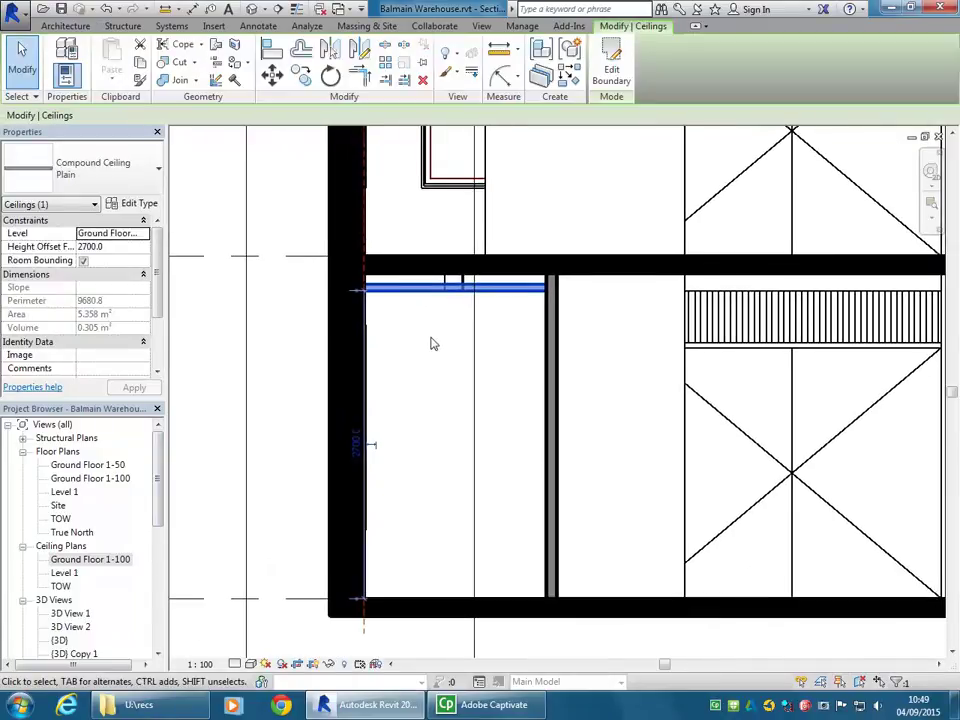
Review the ceiling's layers (45.0 metal stud, 12.0 gypsum board) and close without changes.
{"action": "left_click", "coordinate": [136, 204]}
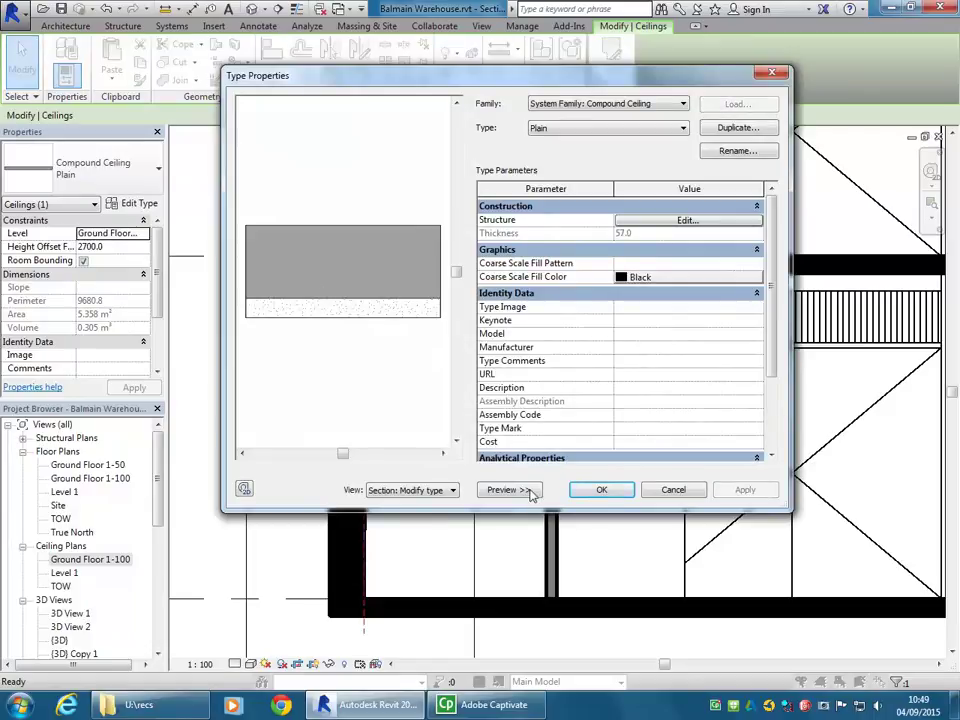
{"action": "left_click", "coordinate": [509, 489]}
{"action": "left_click", "coordinate": [378, 489]}
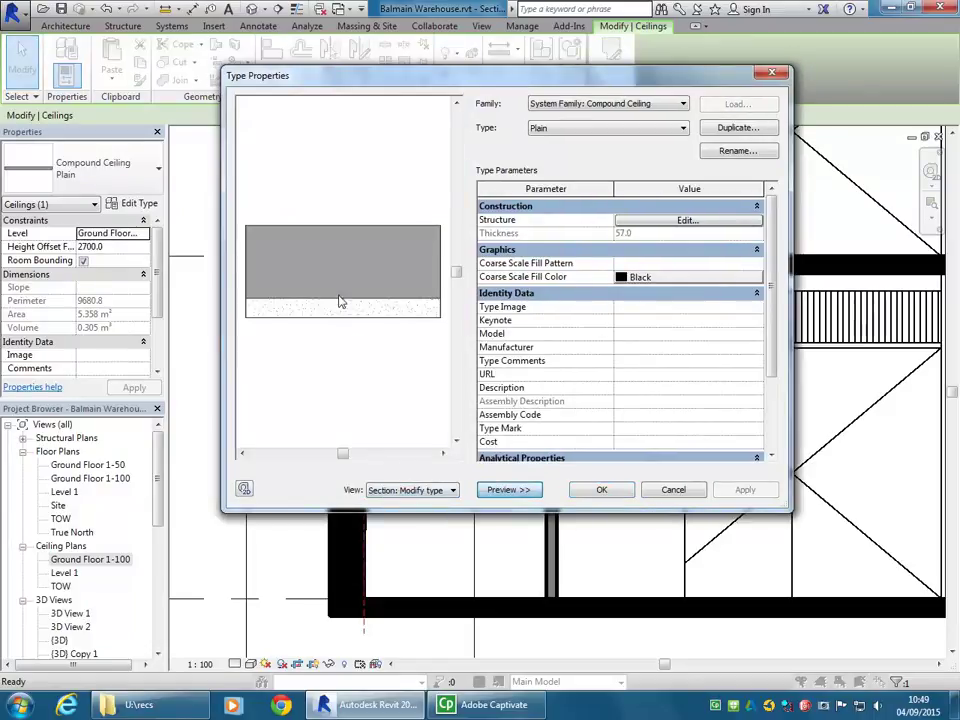
{"action": "left_click", "coordinate": [645, 221]}
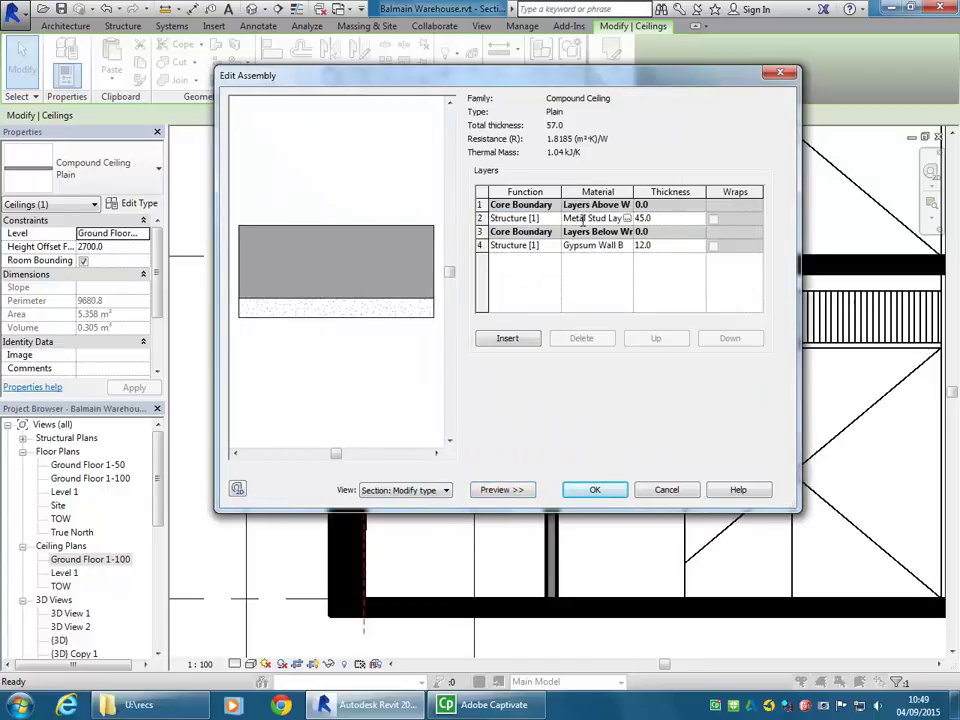
{"action": "left_click", "coordinate": [518, 218]}
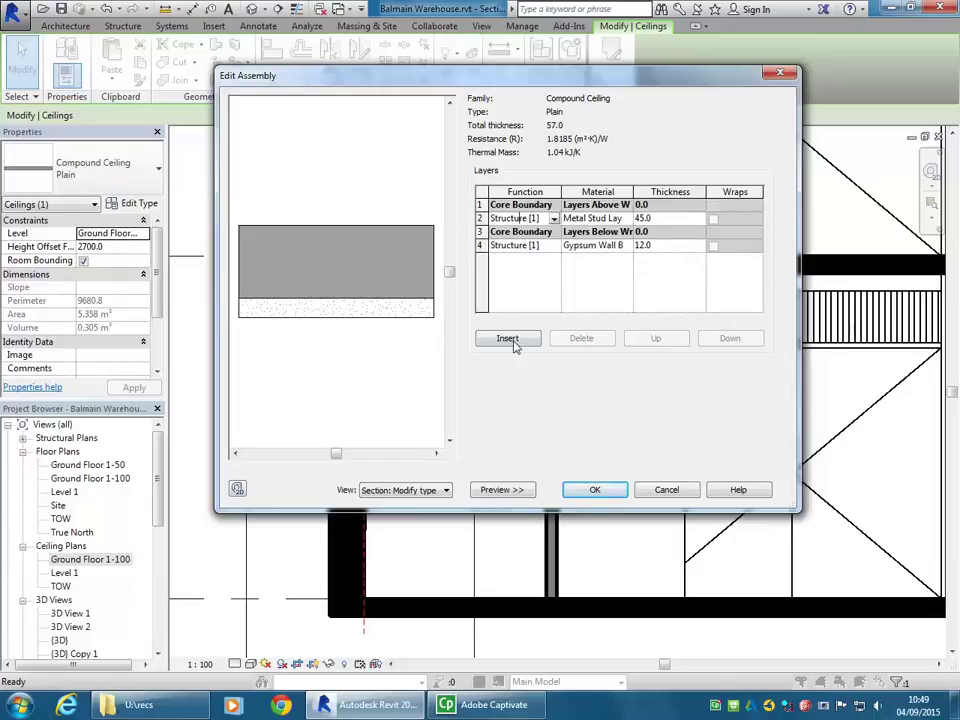
{"action": "left_click", "coordinate": [598, 245]}
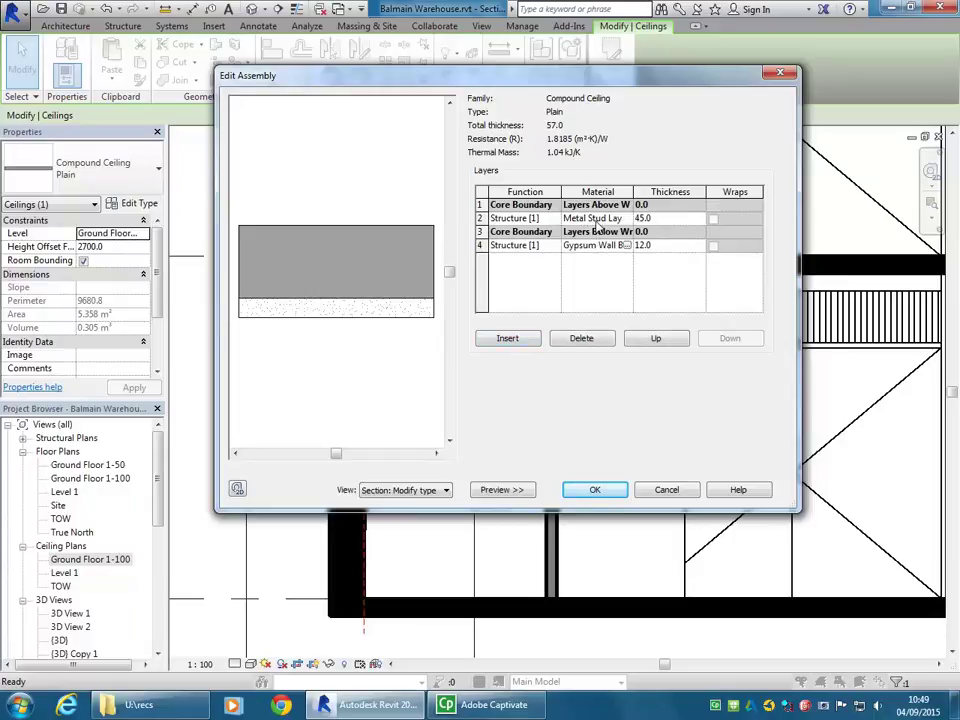
{"action": "left_click", "coordinate": [666, 219]}
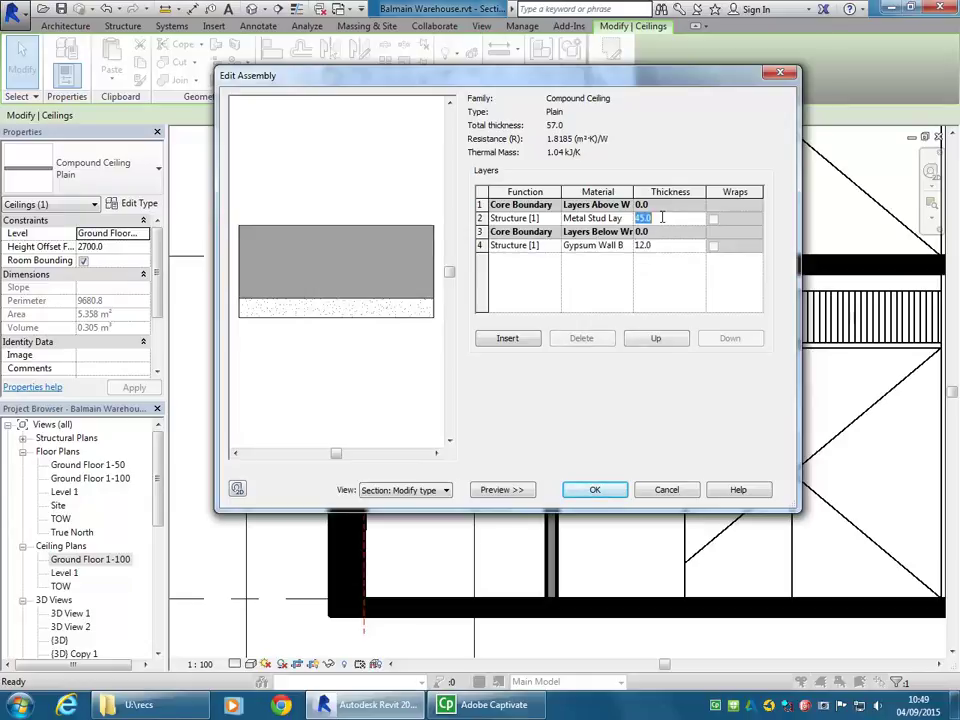
{"action": "left_click", "coordinate": [597, 218]}
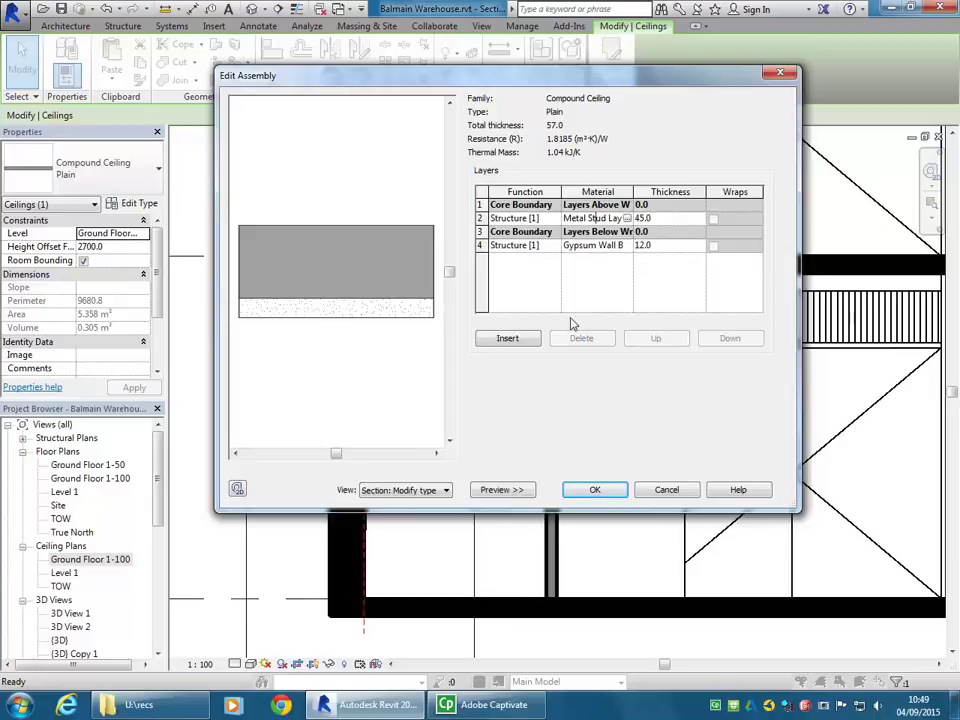
{"action": "left_click", "coordinate": [594, 489]}
{"action": "left_click", "coordinate": [601, 489]}
Open the {3D} Copy 3 cutaway view and orbit to see the warehouse interior.
{"action": "left_click", "coordinate": [461, 449]}
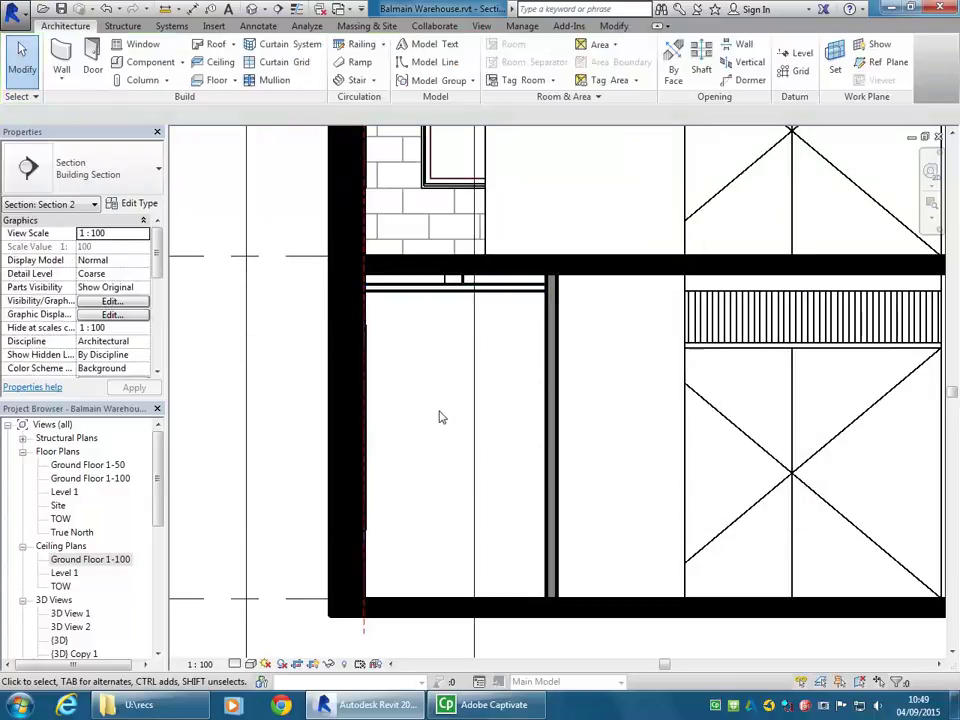
{"action": "scroll", "coordinate": [386, 407], "scroll_direction": "down", "scroll_amount": 1}
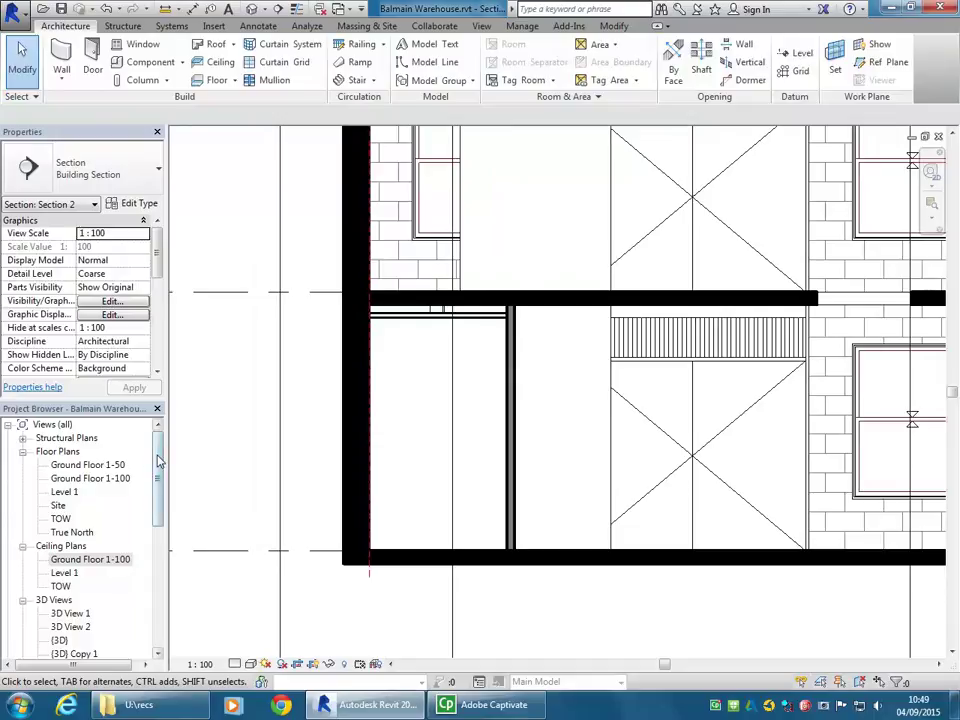
{"action": "scroll", "coordinate": [95, 470], "scroll_direction": "down", "scroll_amount": 4}
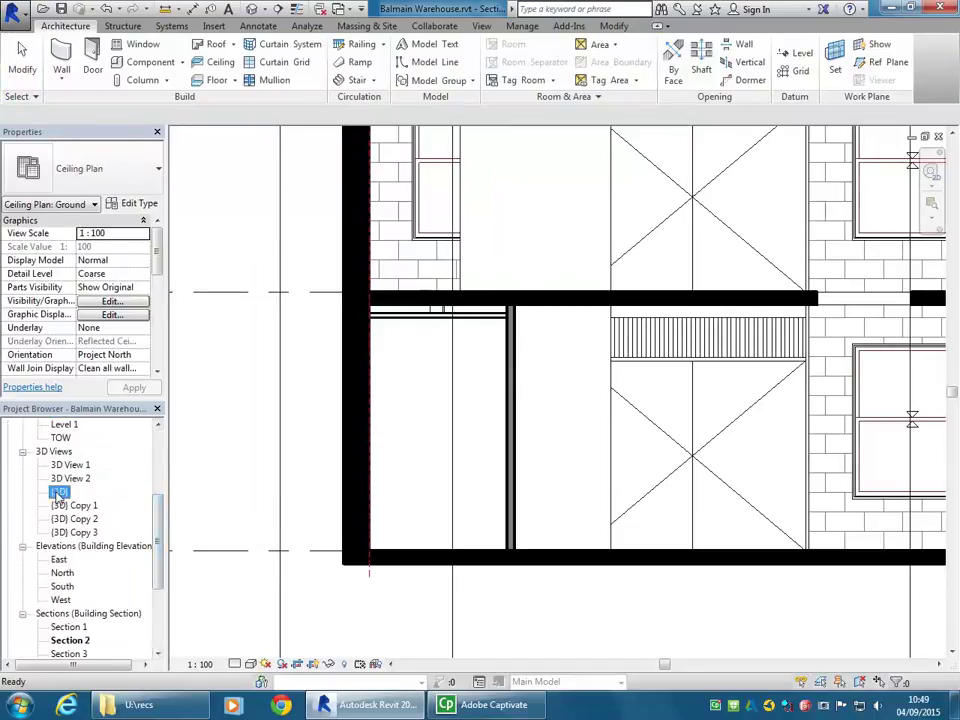
{"action": "double_click", "coordinate": [59, 492]}
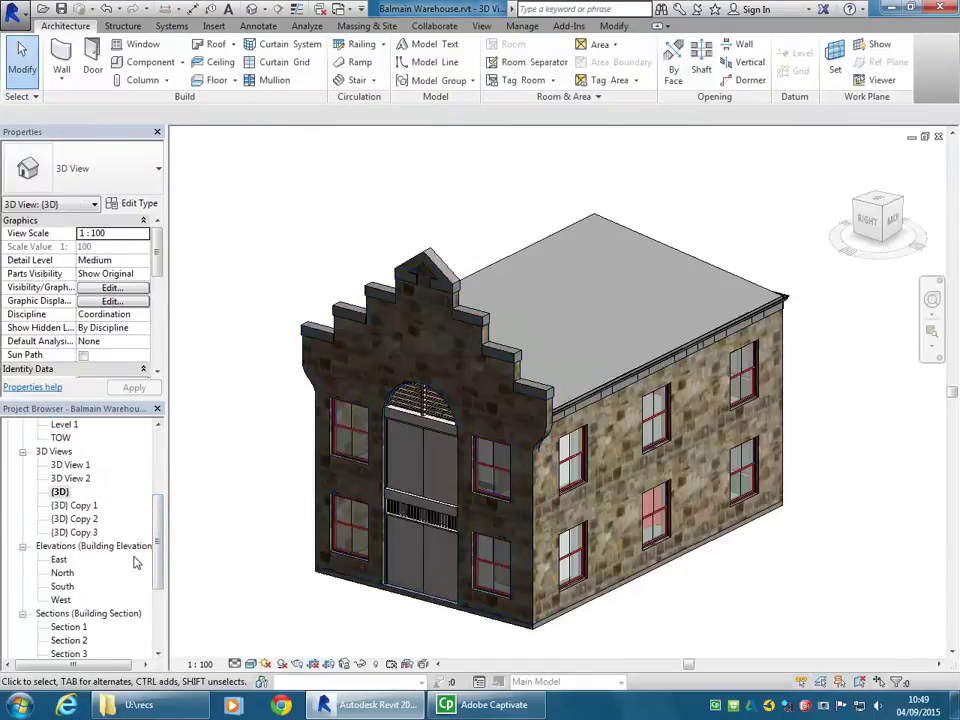
{"action": "double_click", "coordinate": [75, 532]}
{"action": "scroll", "coordinate": [612, 318], "scroll_direction": "down", "scroll_amount": 6}
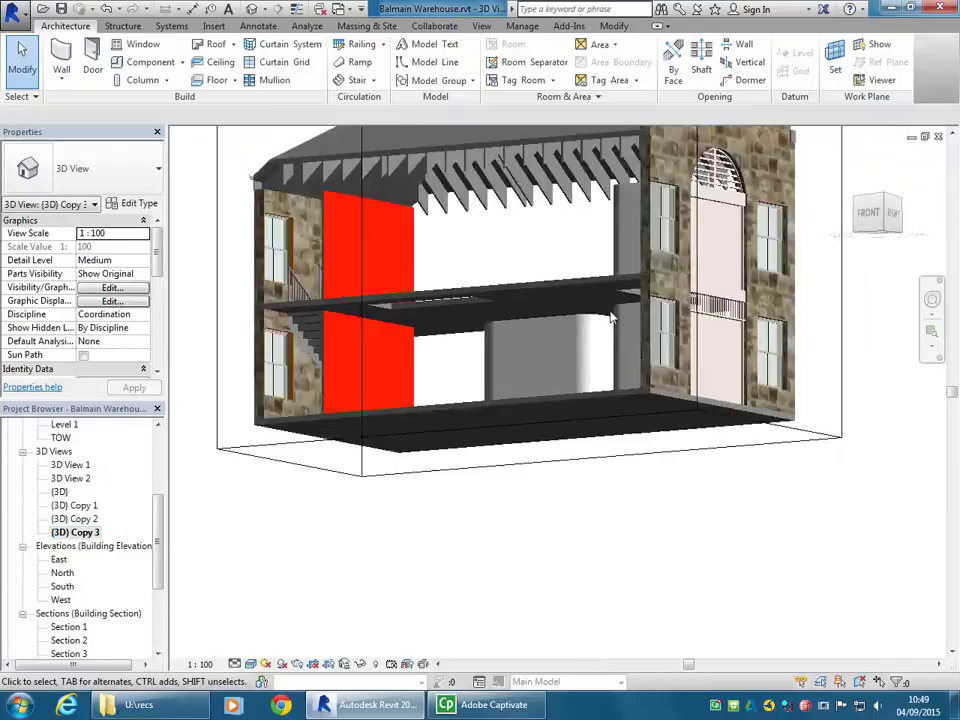
{"action": "middle_click_drag", "start_coordinate": [499, 272], "coordinate": [503, 386], "text": "shift"}
{"action": "scroll", "coordinate": [480, 427], "scroll_direction": "up", "scroll_amount": 3}
{"action": "middle_click_drag", "start_coordinate": [480, 427], "coordinate": [470, 428]}
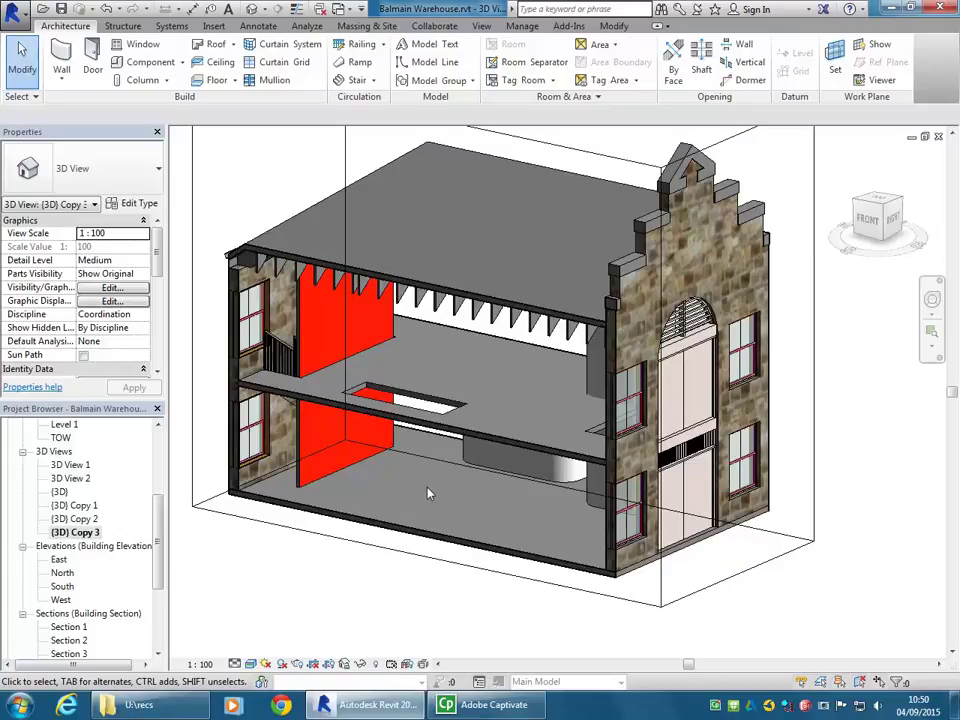
Cancel the wall tool, start door placement, and open Load Family on the Australia library.
{"action": "left_click", "coordinate": [61, 55]}
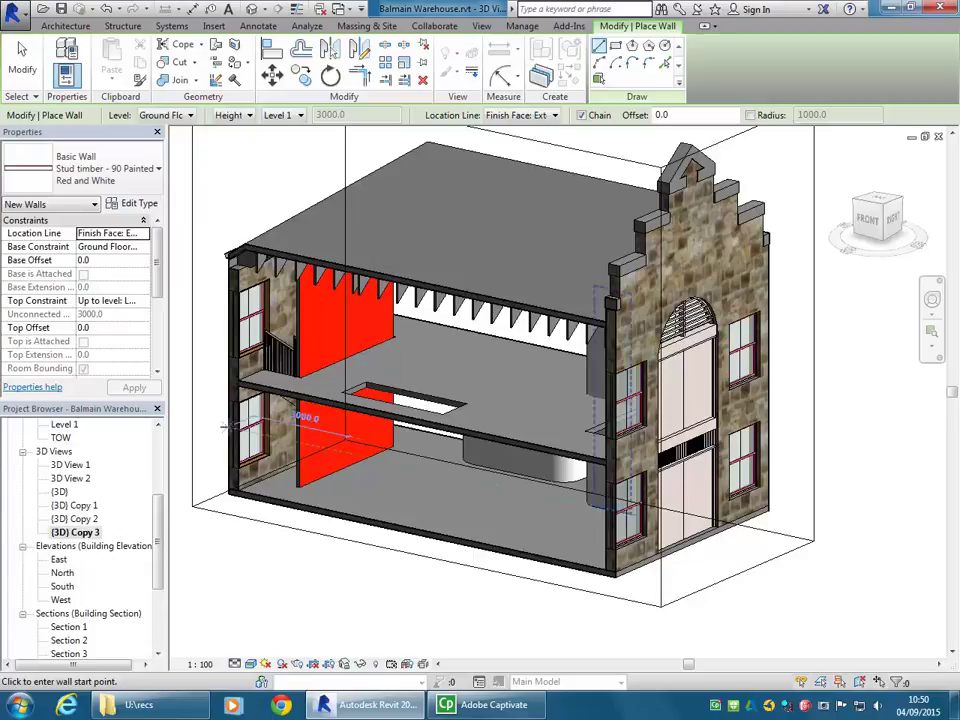
{"action": "key", "text": "Escape"}
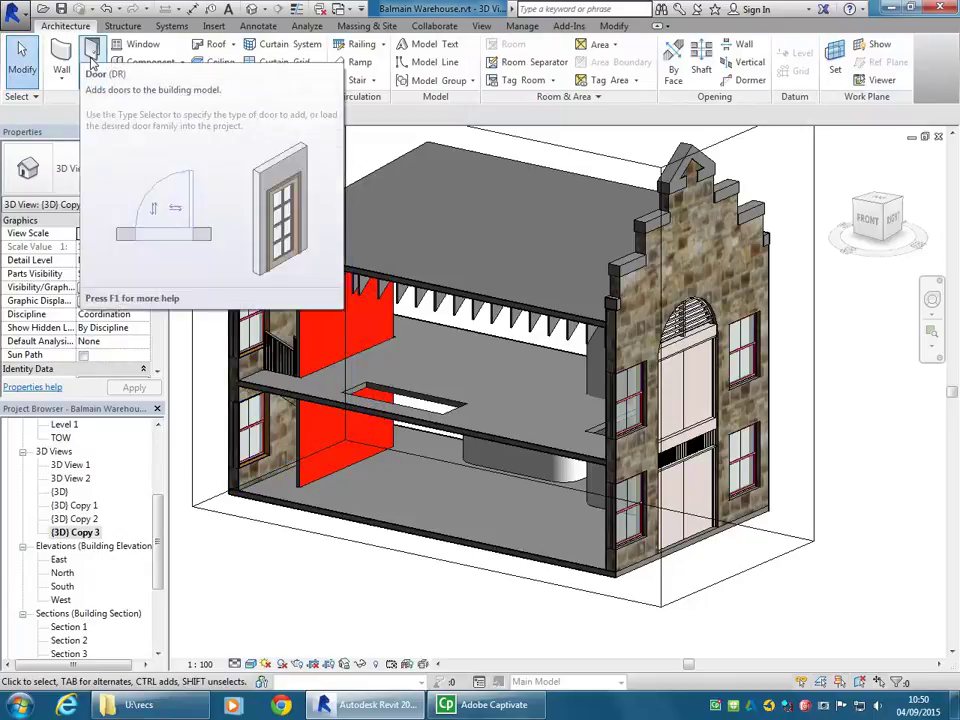
{"action": "left_click", "coordinate": [92, 58]}
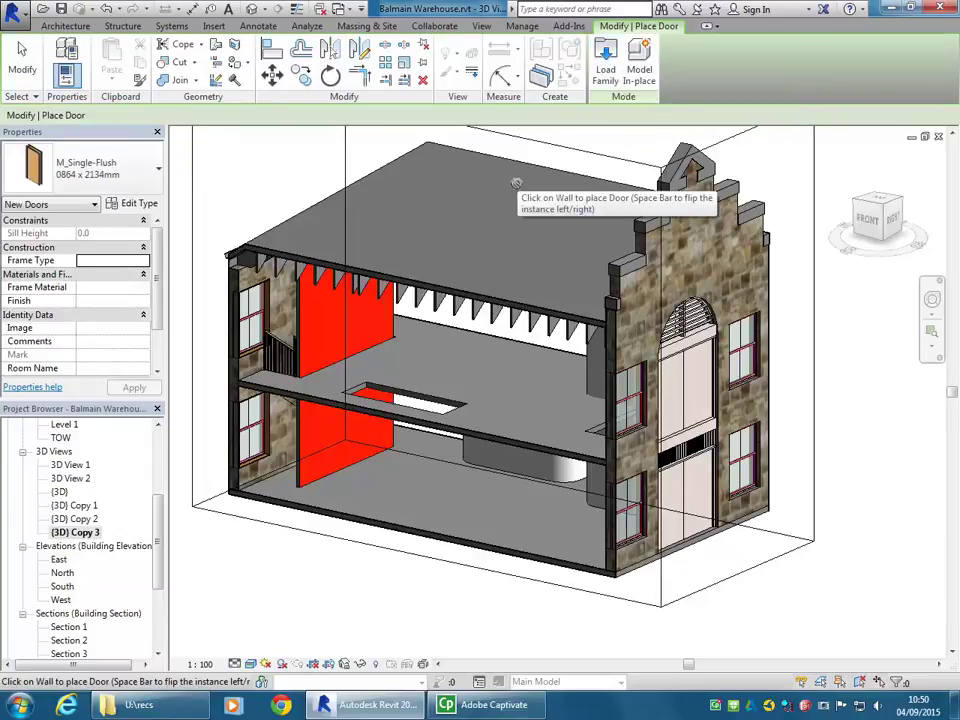
{"action": "left_click", "coordinate": [605, 78]}
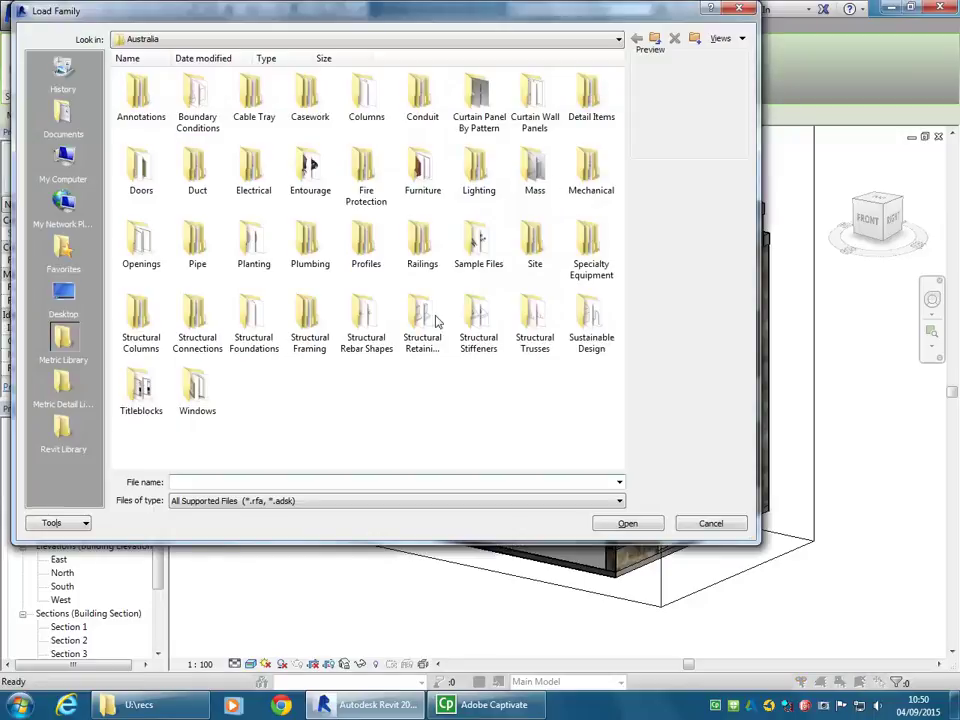